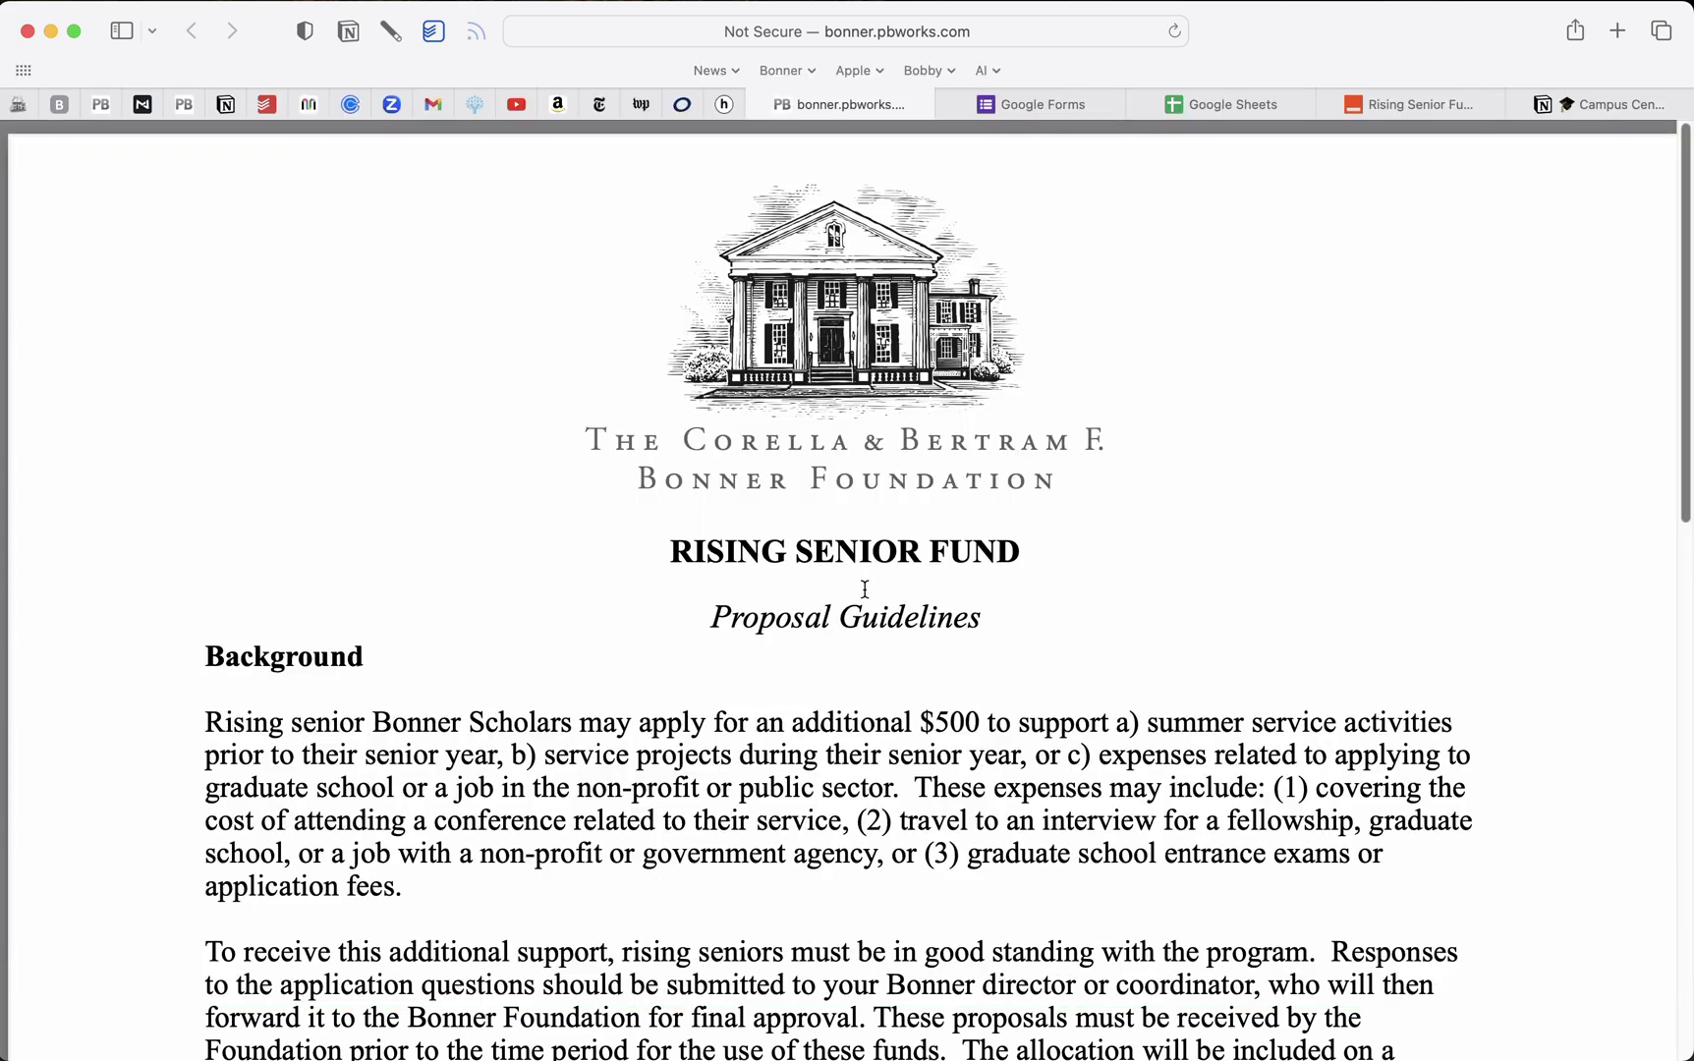
Open the Rising Senior Fund Proposals form in Google Forms
{"action": "scroll", "coordinate": [864, 589], "scroll_direction": "down", "scroll_amount": 6}
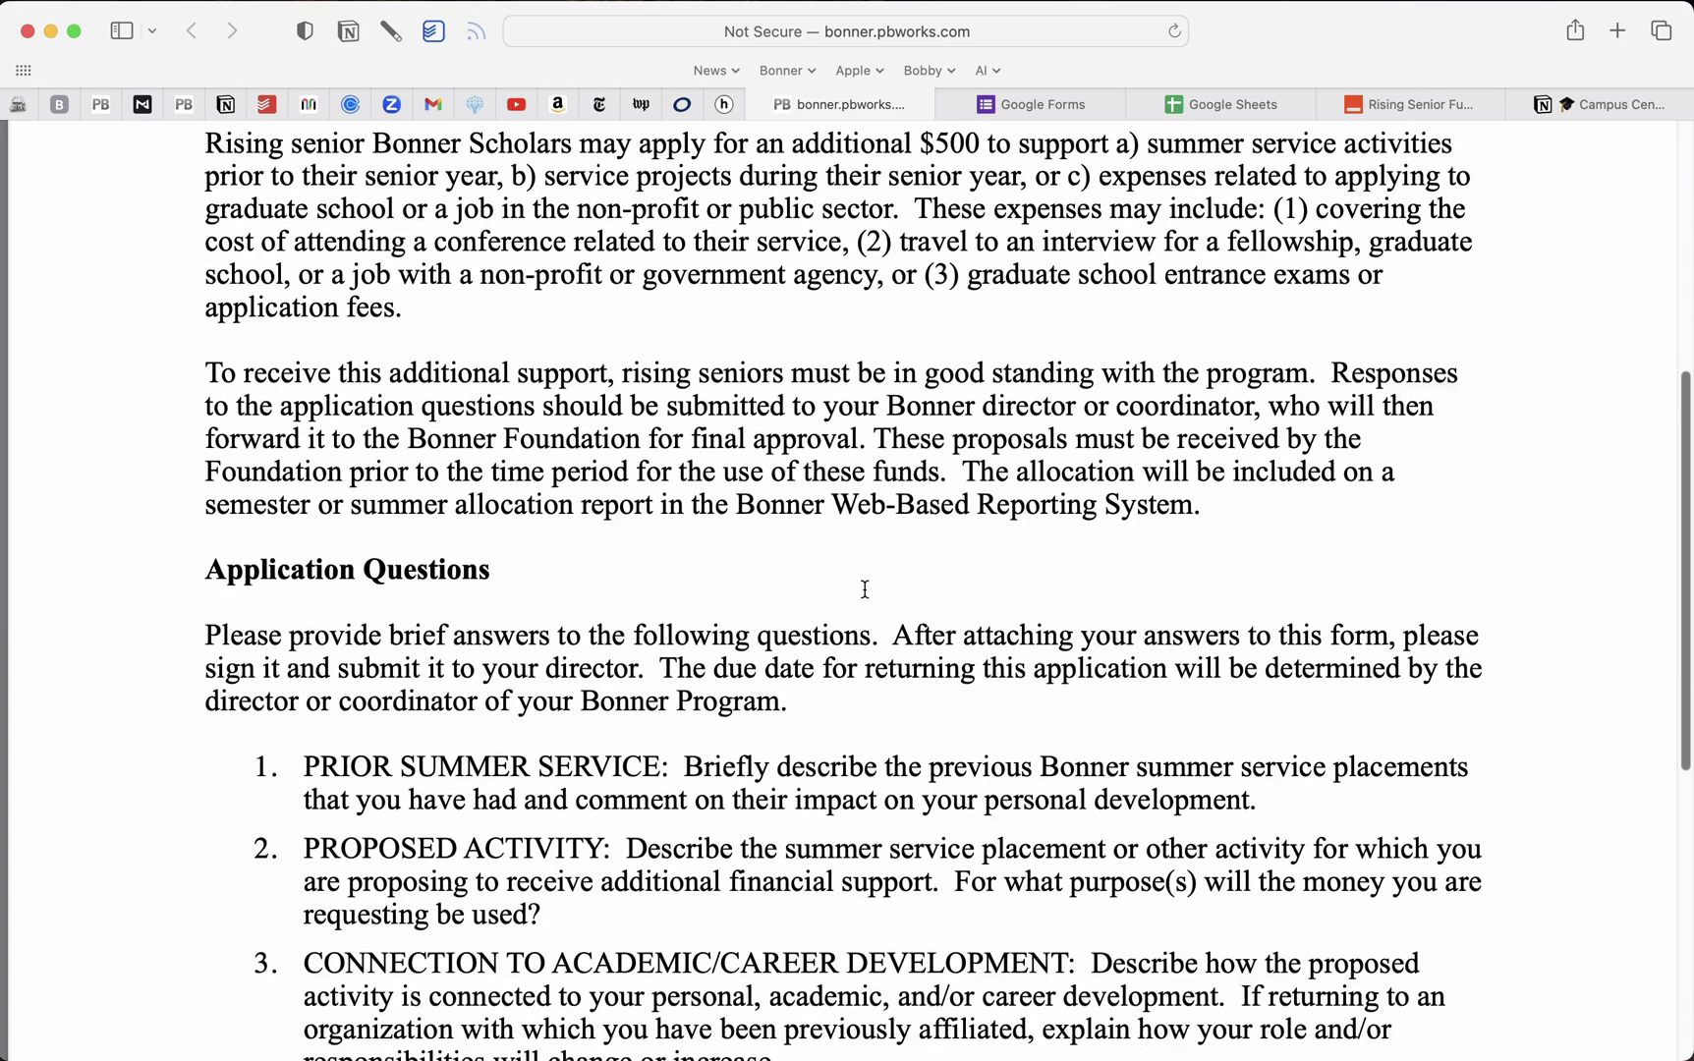
{"action": "scroll", "coordinate": [865, 588], "scroll_direction": "down", "scroll_amount": 4}
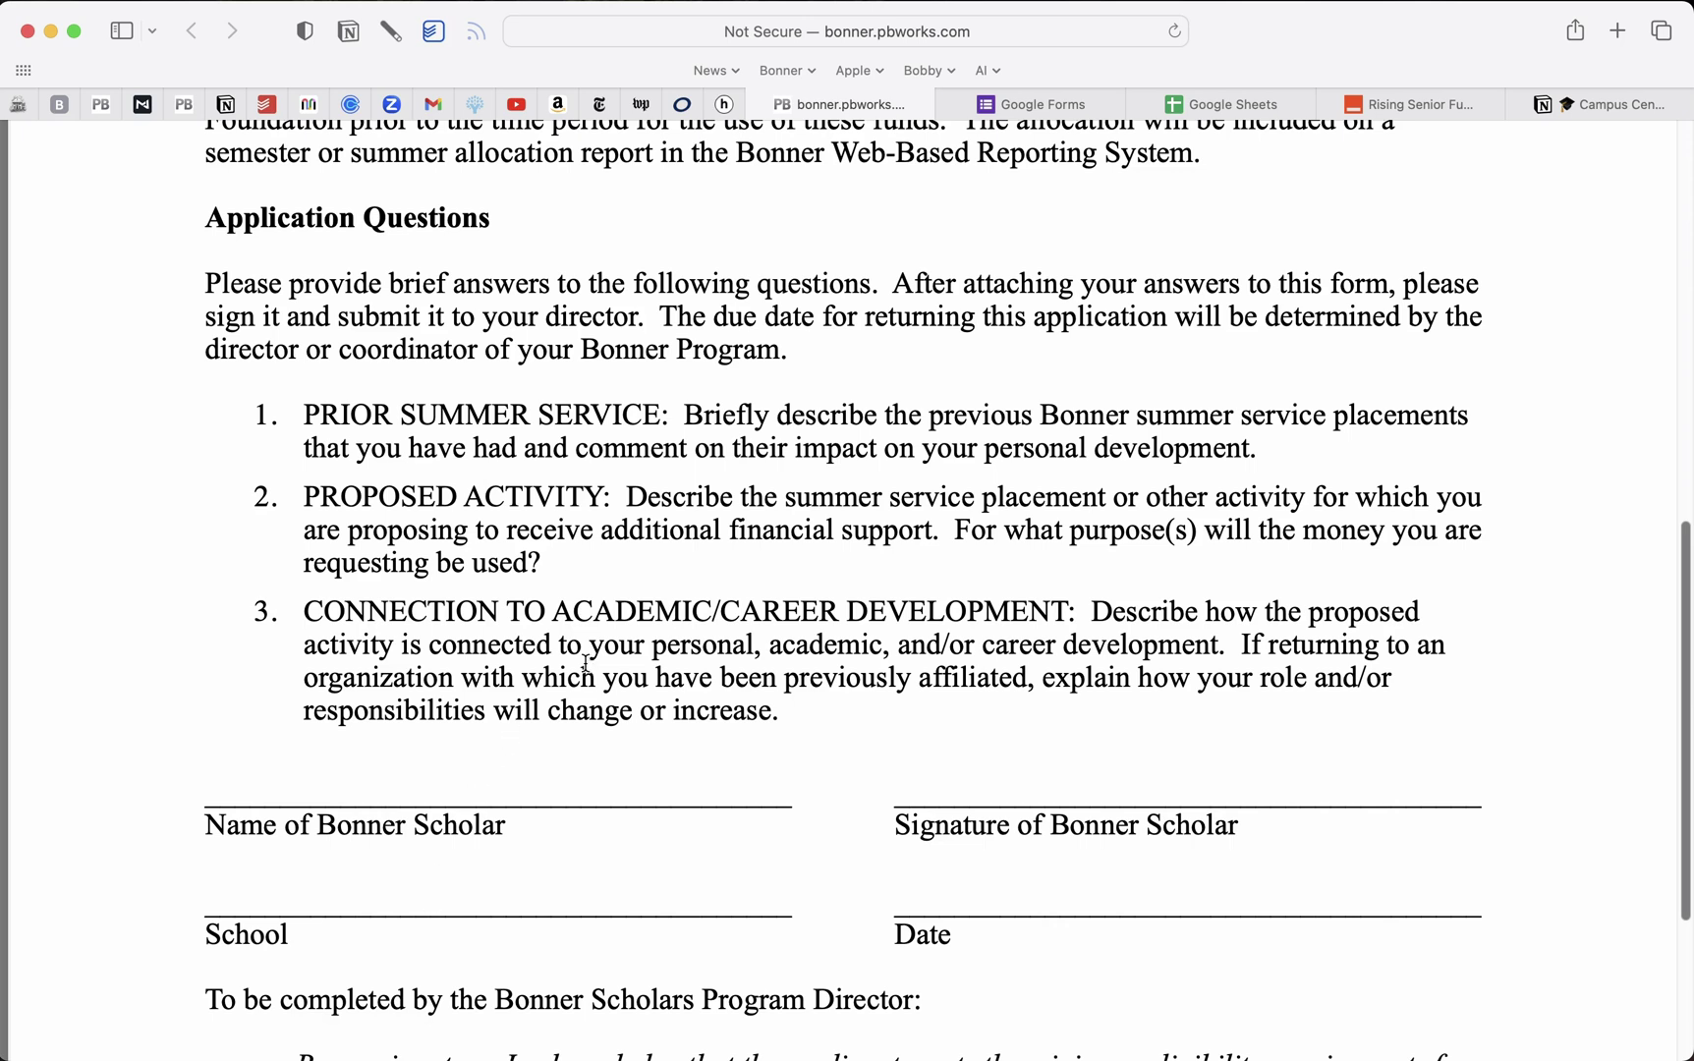
{"action": "left_click", "coordinate": [1042, 104]}
{"action": "left_click", "coordinate": [674, 383]}
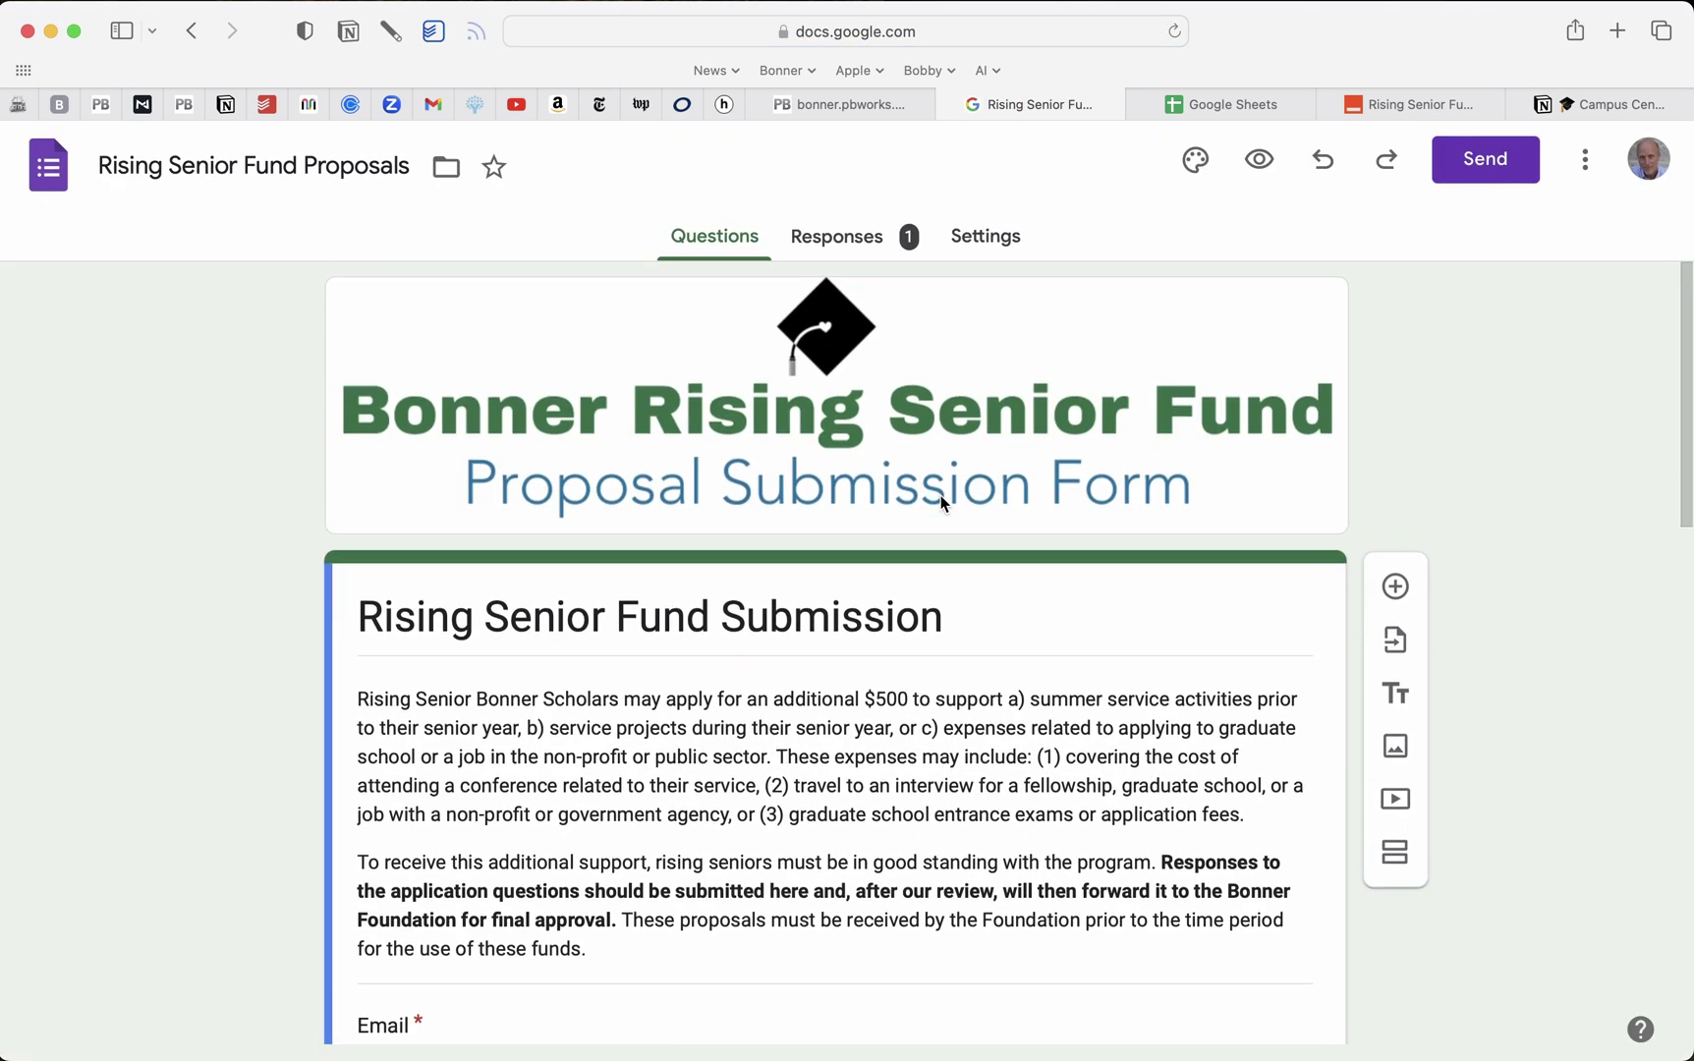
Review the form's questions and check its single collected response
{"action": "scroll", "coordinate": [953, 518], "scroll_direction": "down", "scroll_amount": 3}
{"action": "scroll", "coordinate": [953, 517], "scroll_direction": "down", "scroll_amount": 1}
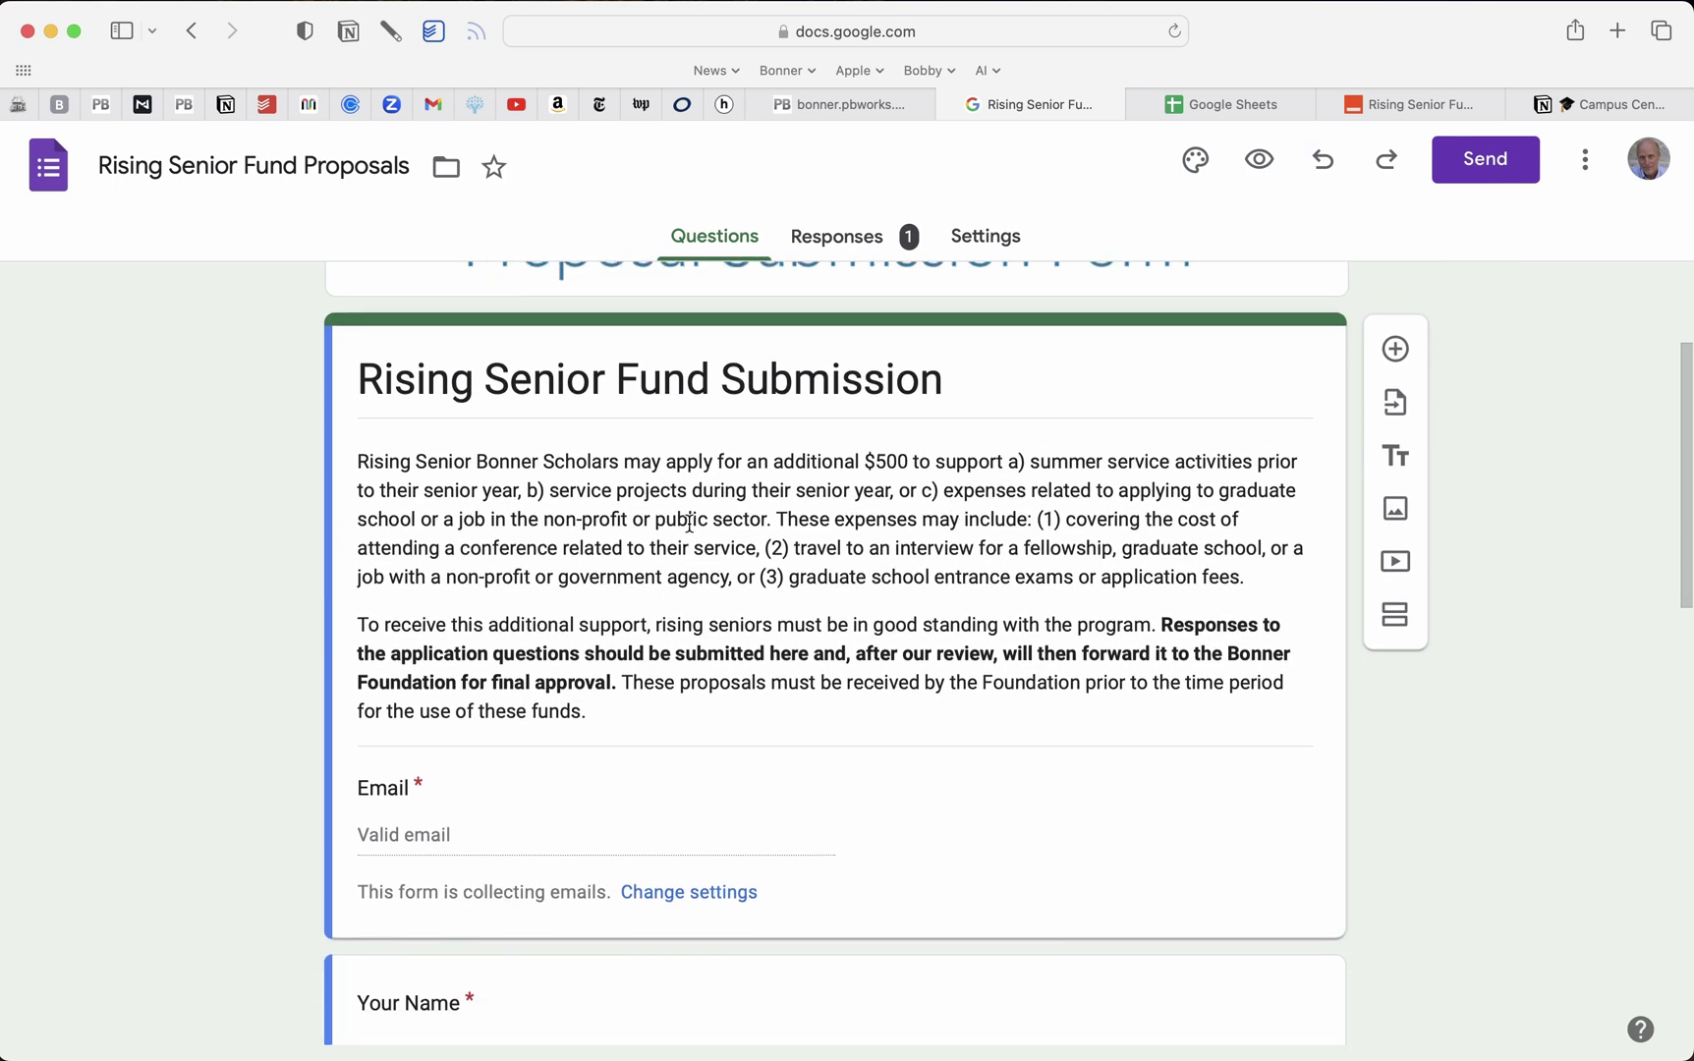
{"action": "scroll", "coordinate": [680, 557], "scroll_direction": "down", "scroll_amount": 5}
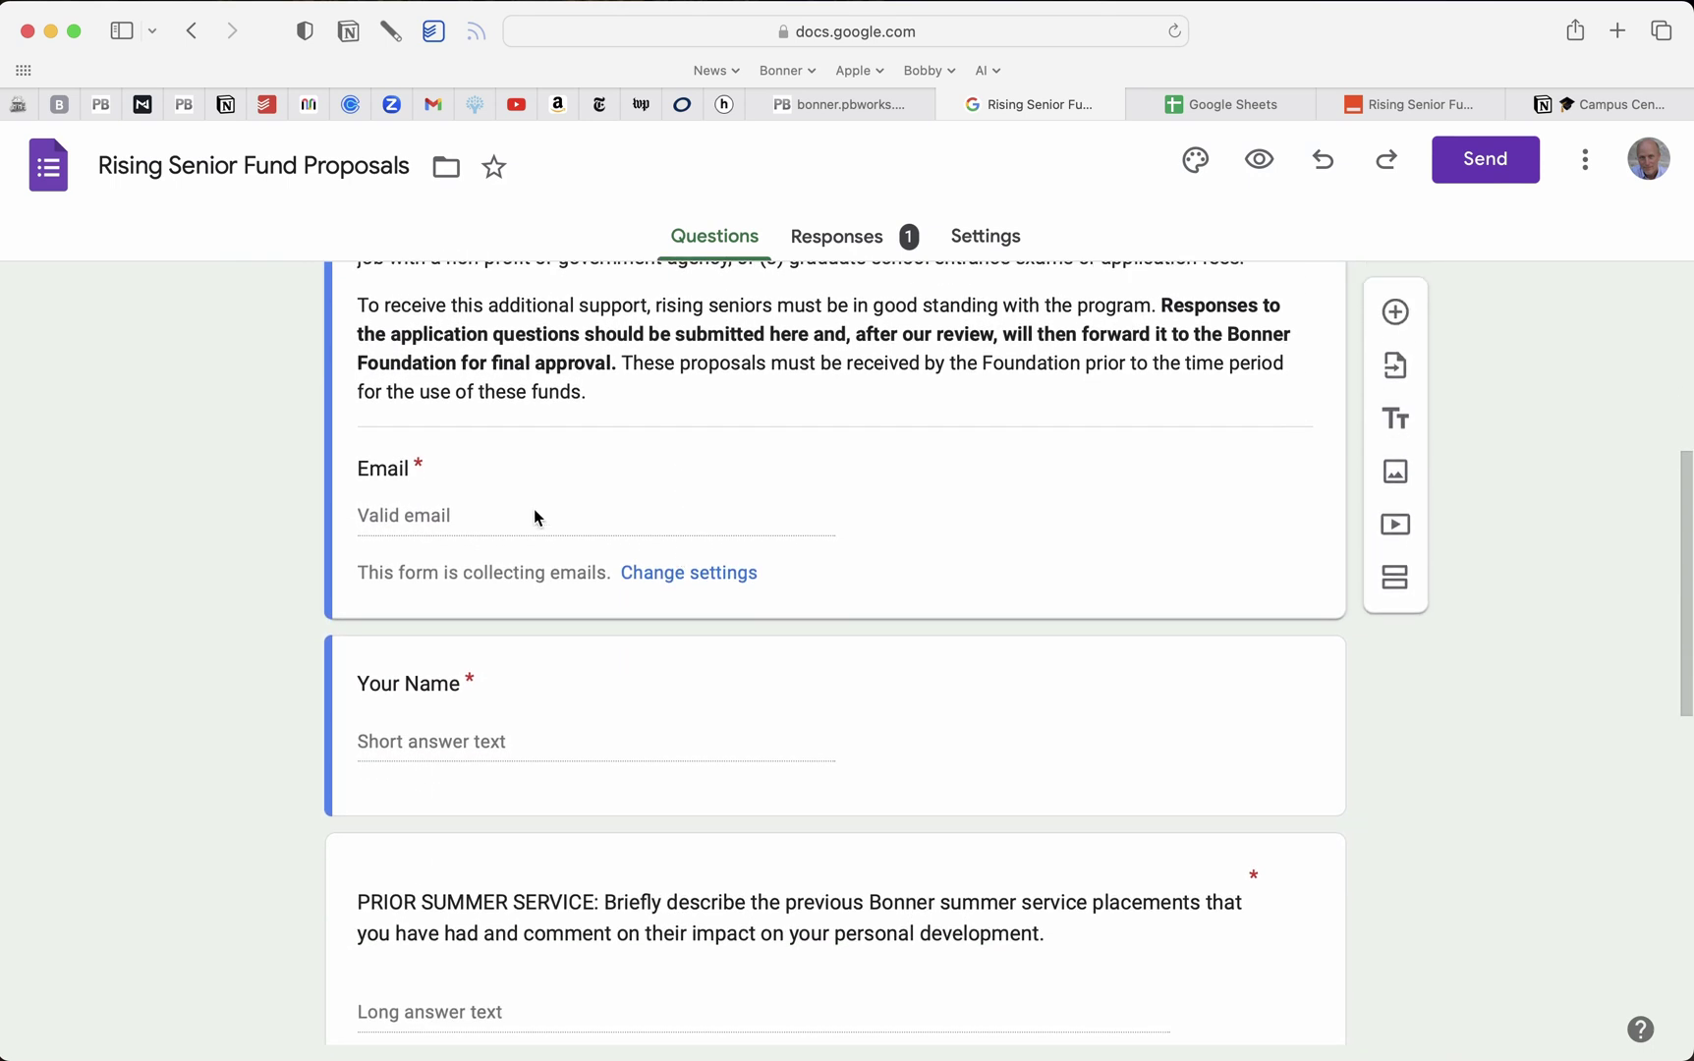
{"action": "scroll", "coordinate": [563, 656], "scroll_direction": "down", "scroll_amount": 4}
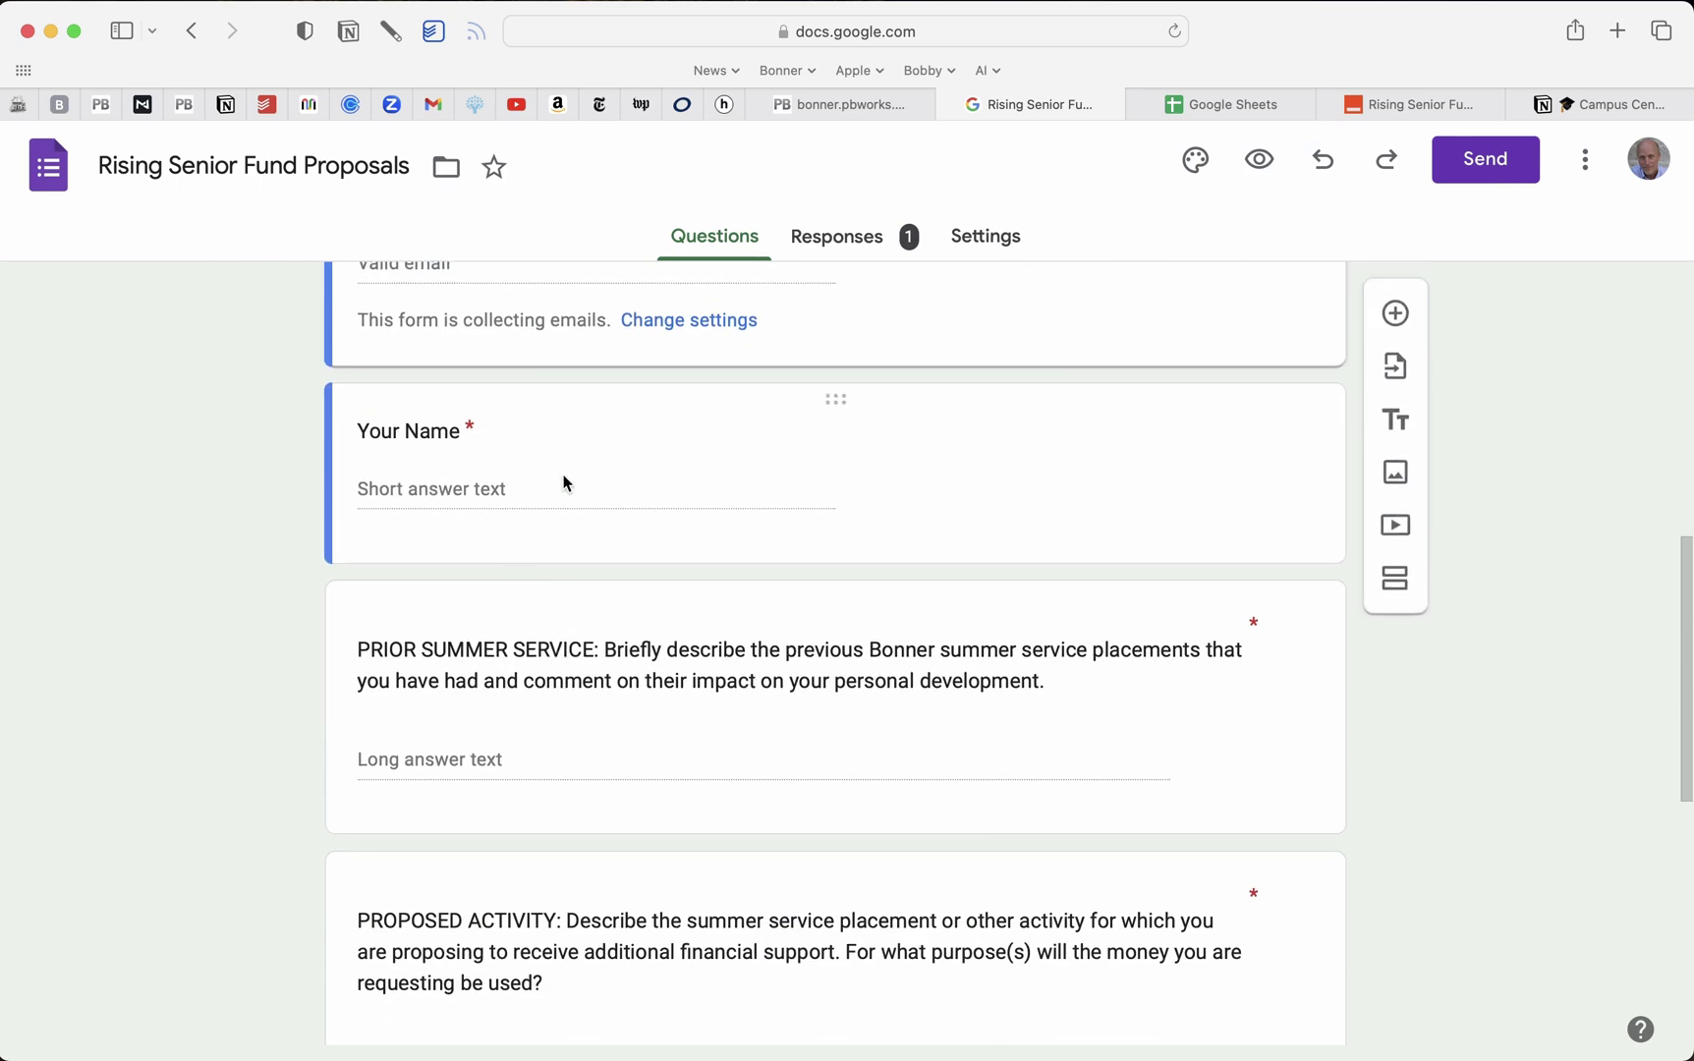
{"action": "scroll", "coordinate": [565, 542], "scroll_direction": "down", "scroll_amount": 4}
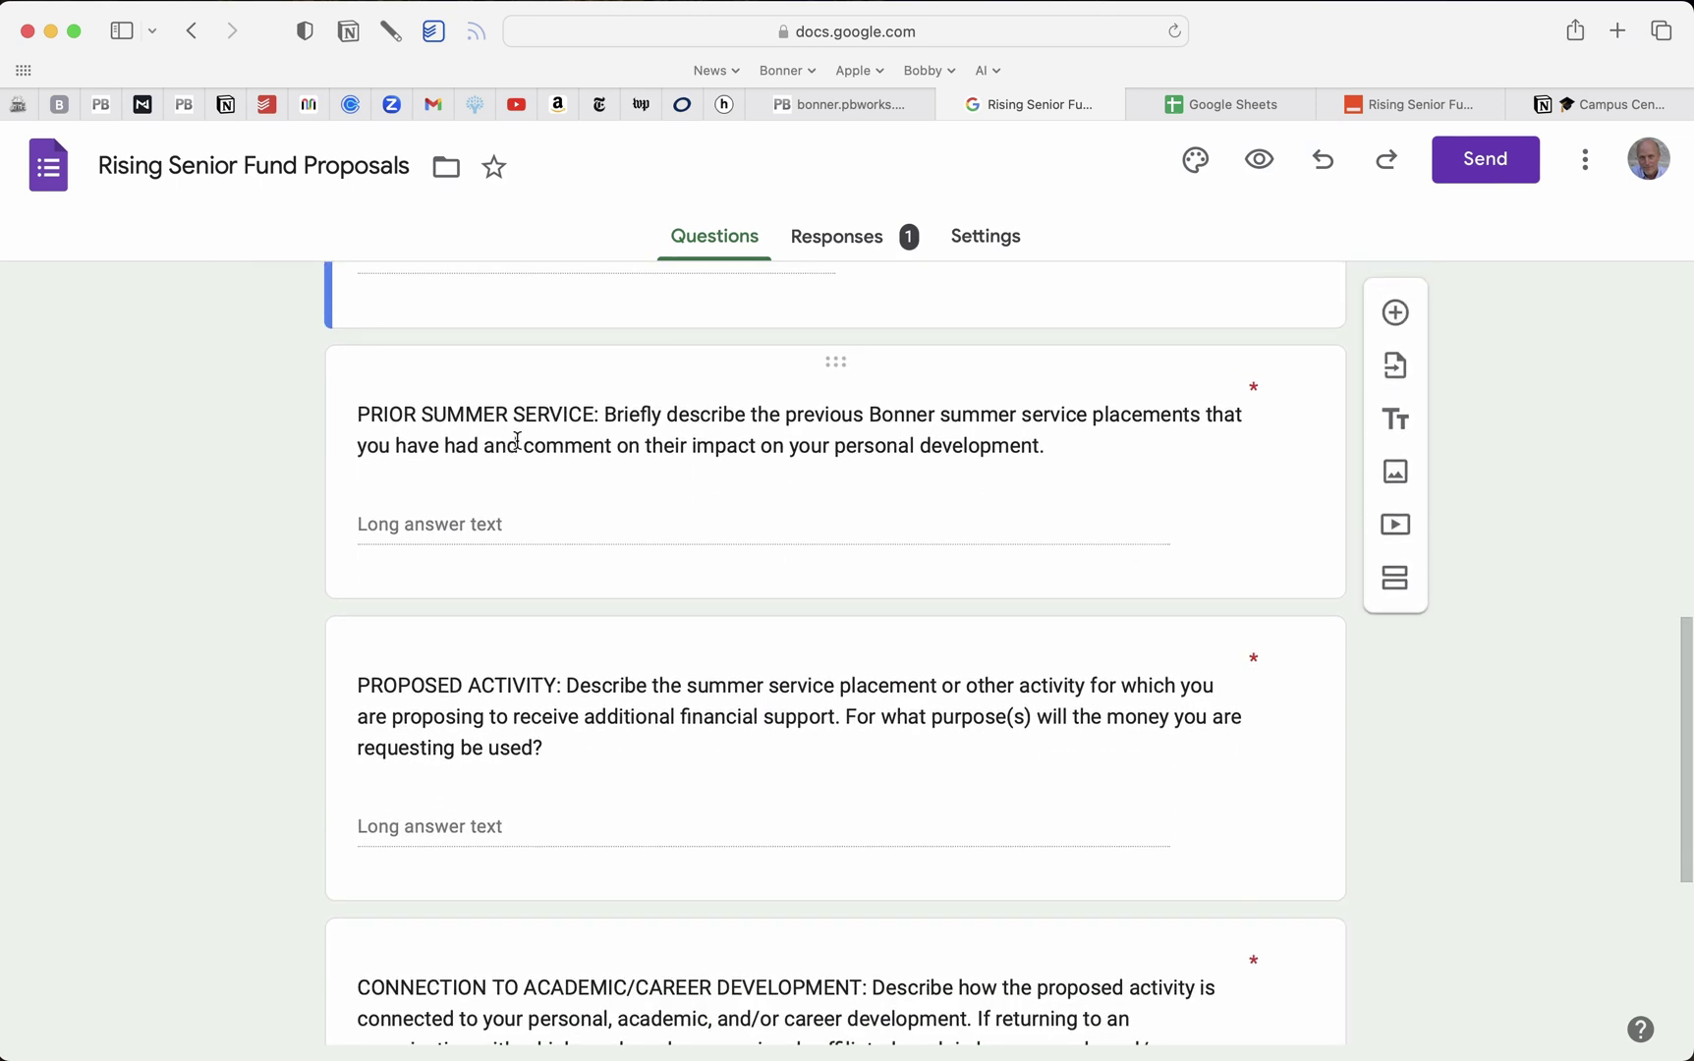
{"action": "scroll", "coordinate": [526, 614], "scroll_direction": "down", "scroll_amount": 2}
{"action": "scroll", "coordinate": [522, 613], "scroll_direction": "down", "scroll_amount": 4}
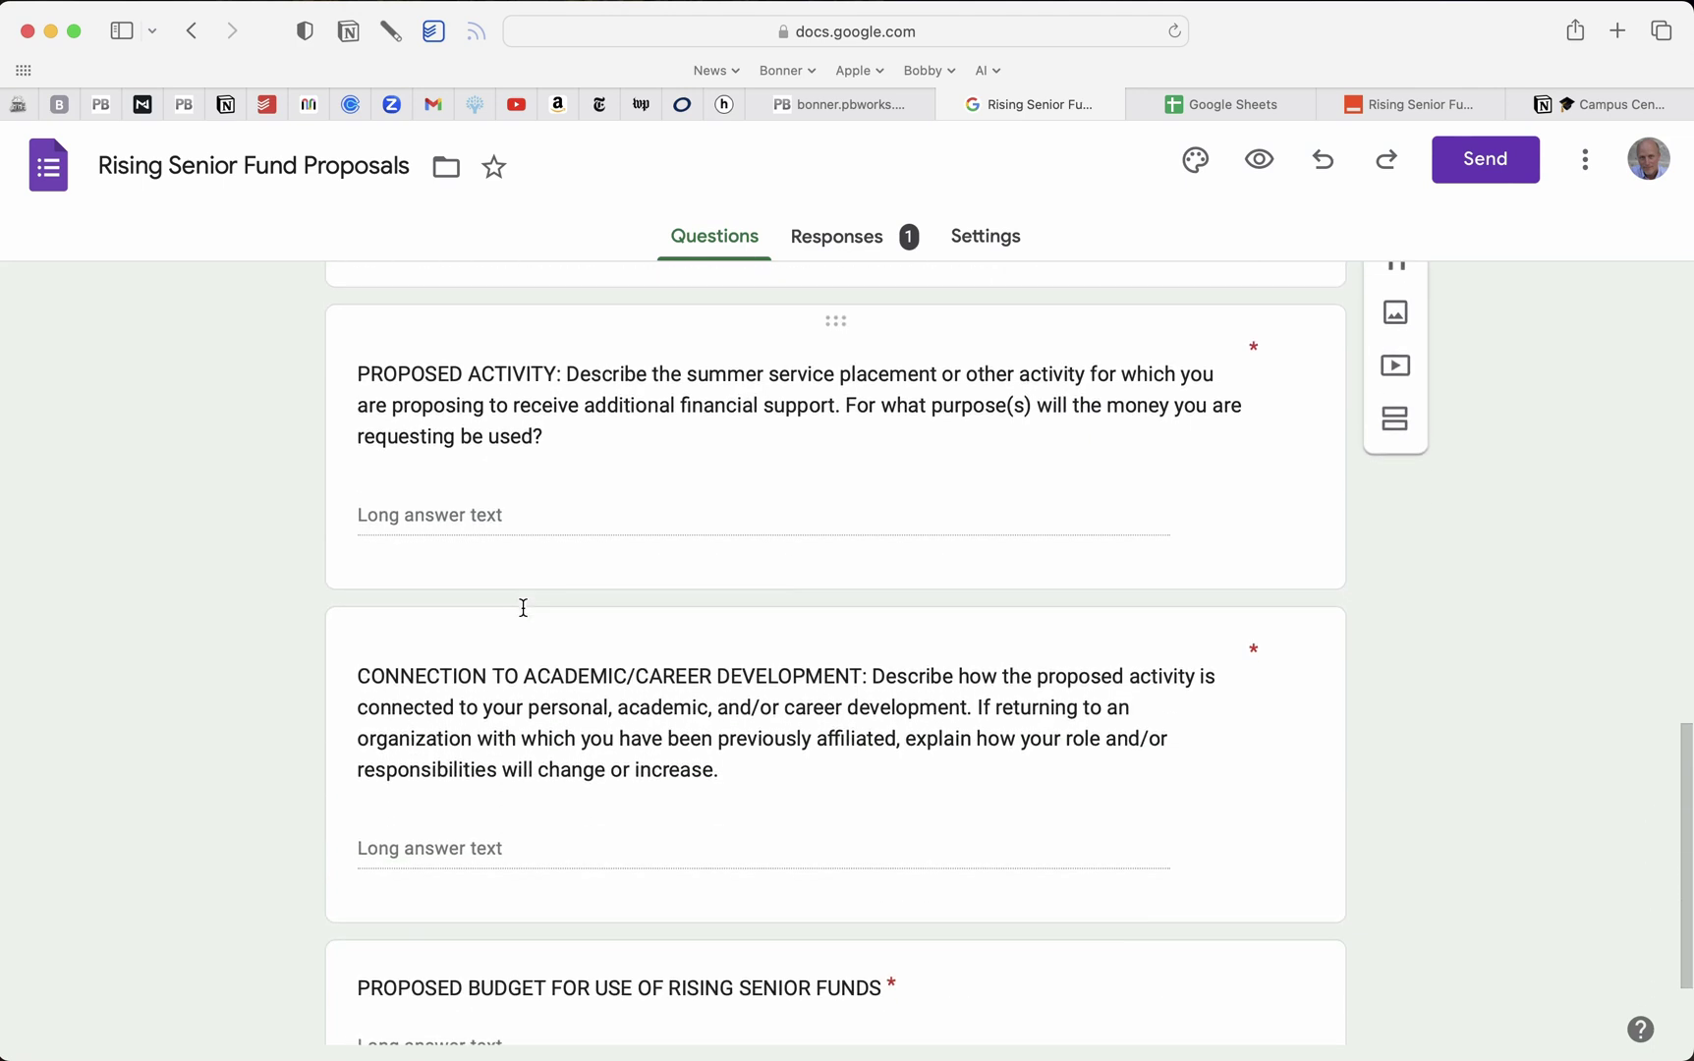
{"action": "scroll", "coordinate": [558, 704], "scroll_direction": "down", "scroll_amount": 2}
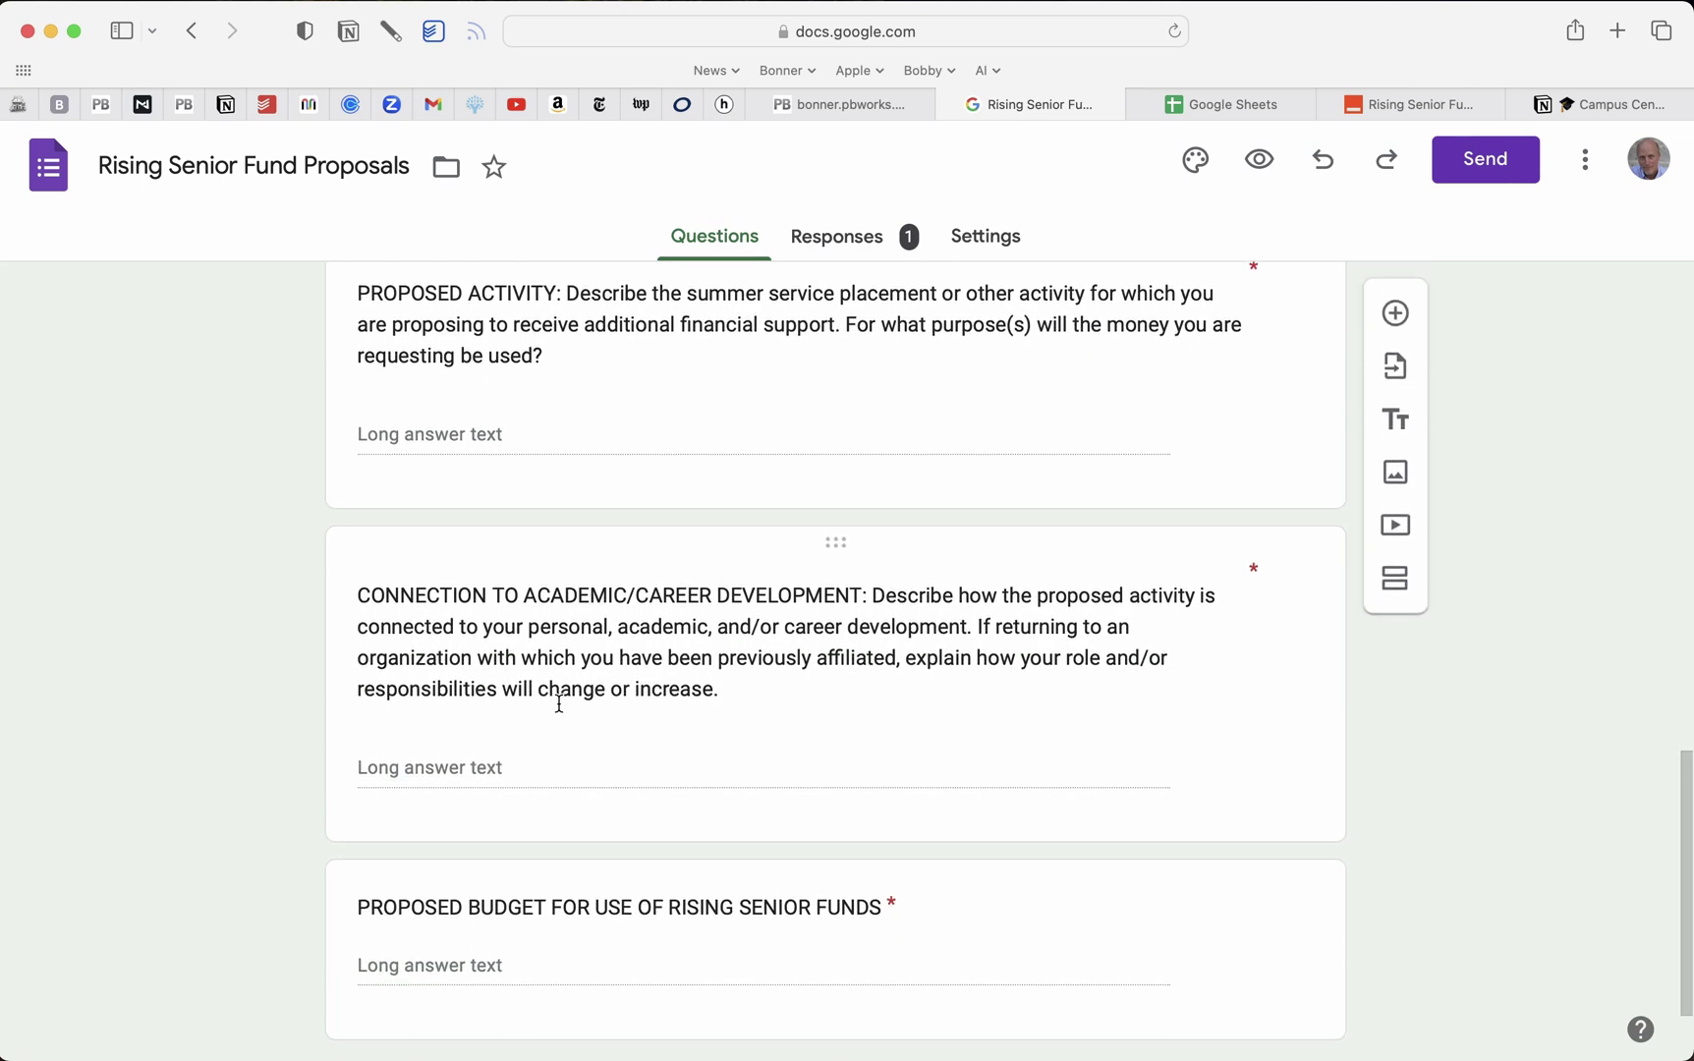
{"action": "scroll", "coordinate": [559, 704], "scroll_direction": "down", "scroll_amount": 2}
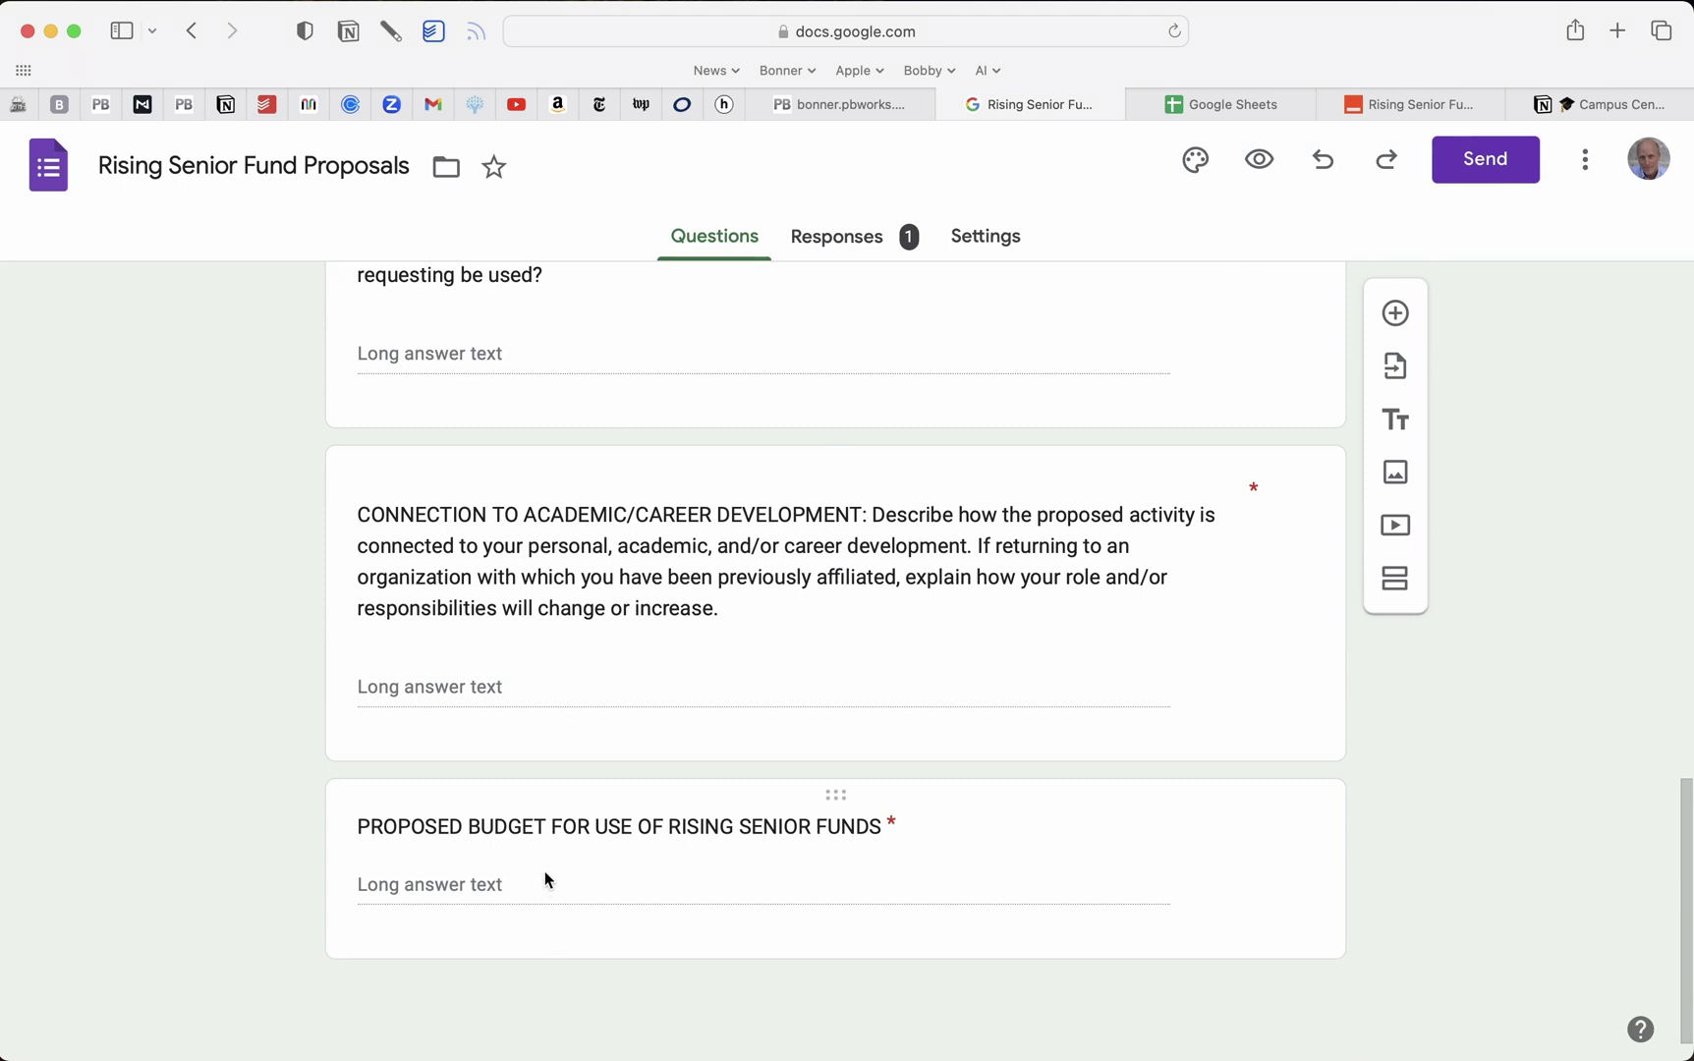
{"action": "scroll", "coordinate": [537, 654], "scroll_direction": "up", "scroll_amount": 5}
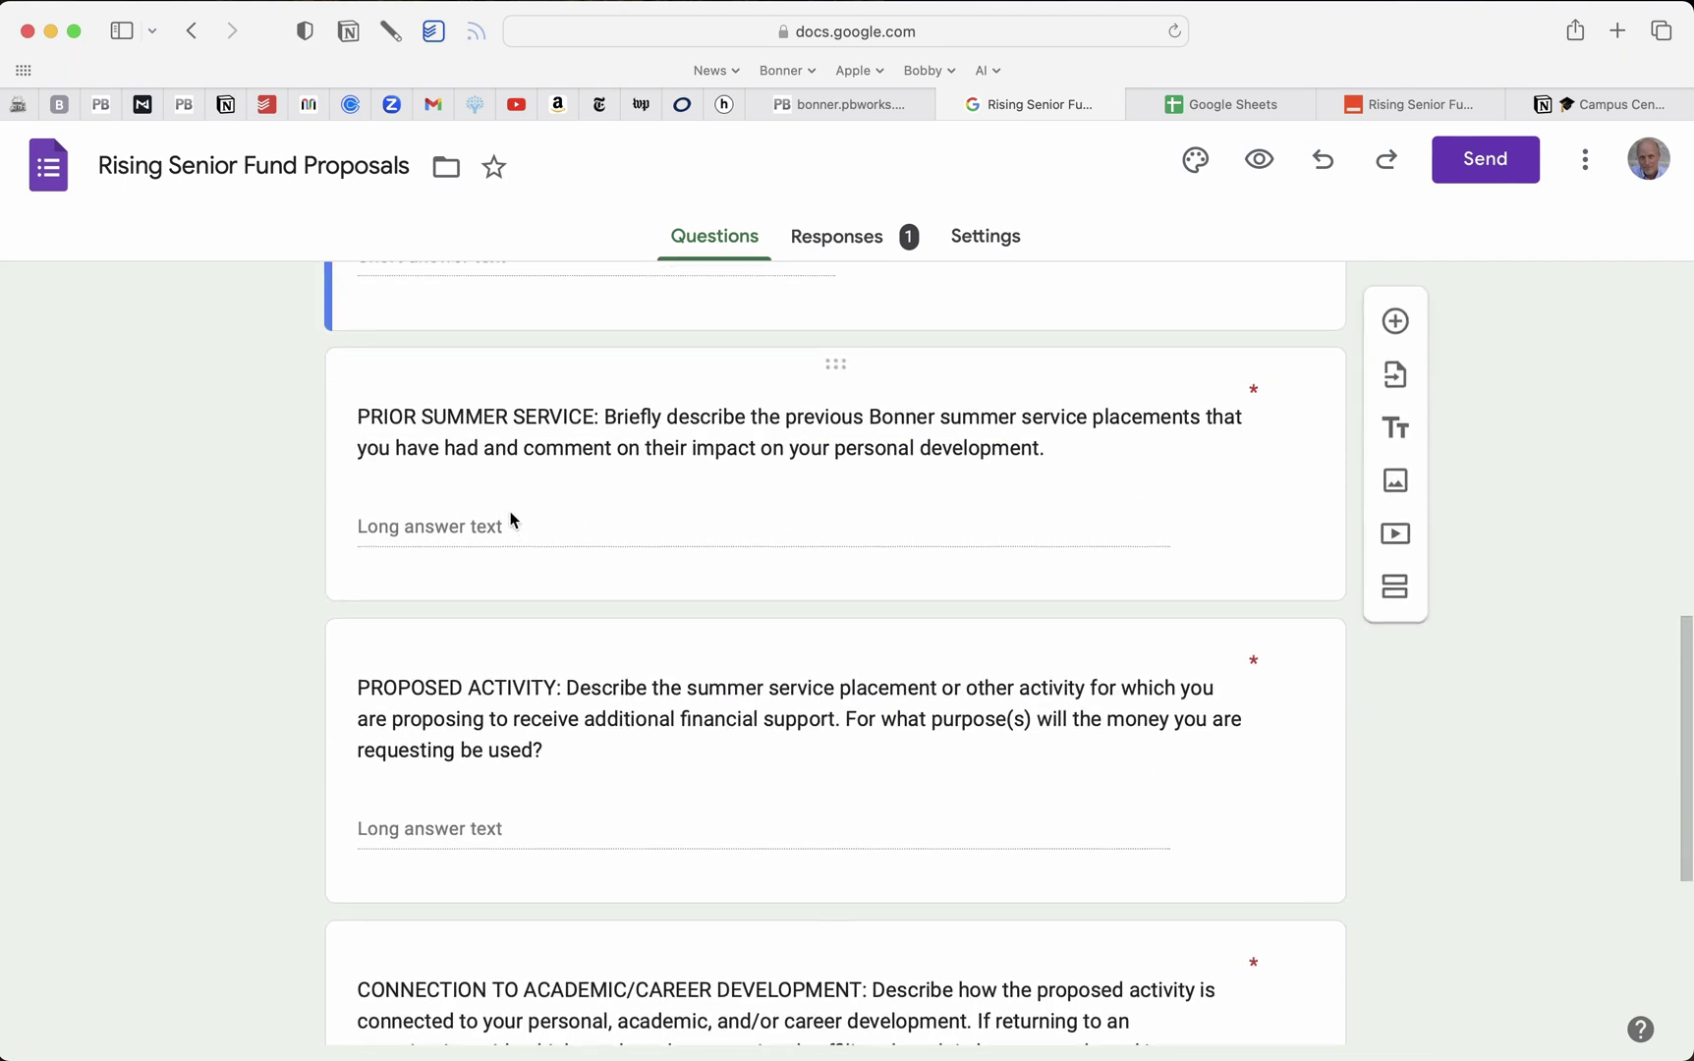
{"action": "scroll", "coordinate": [512, 521], "scroll_direction": "up", "scroll_amount": 5}
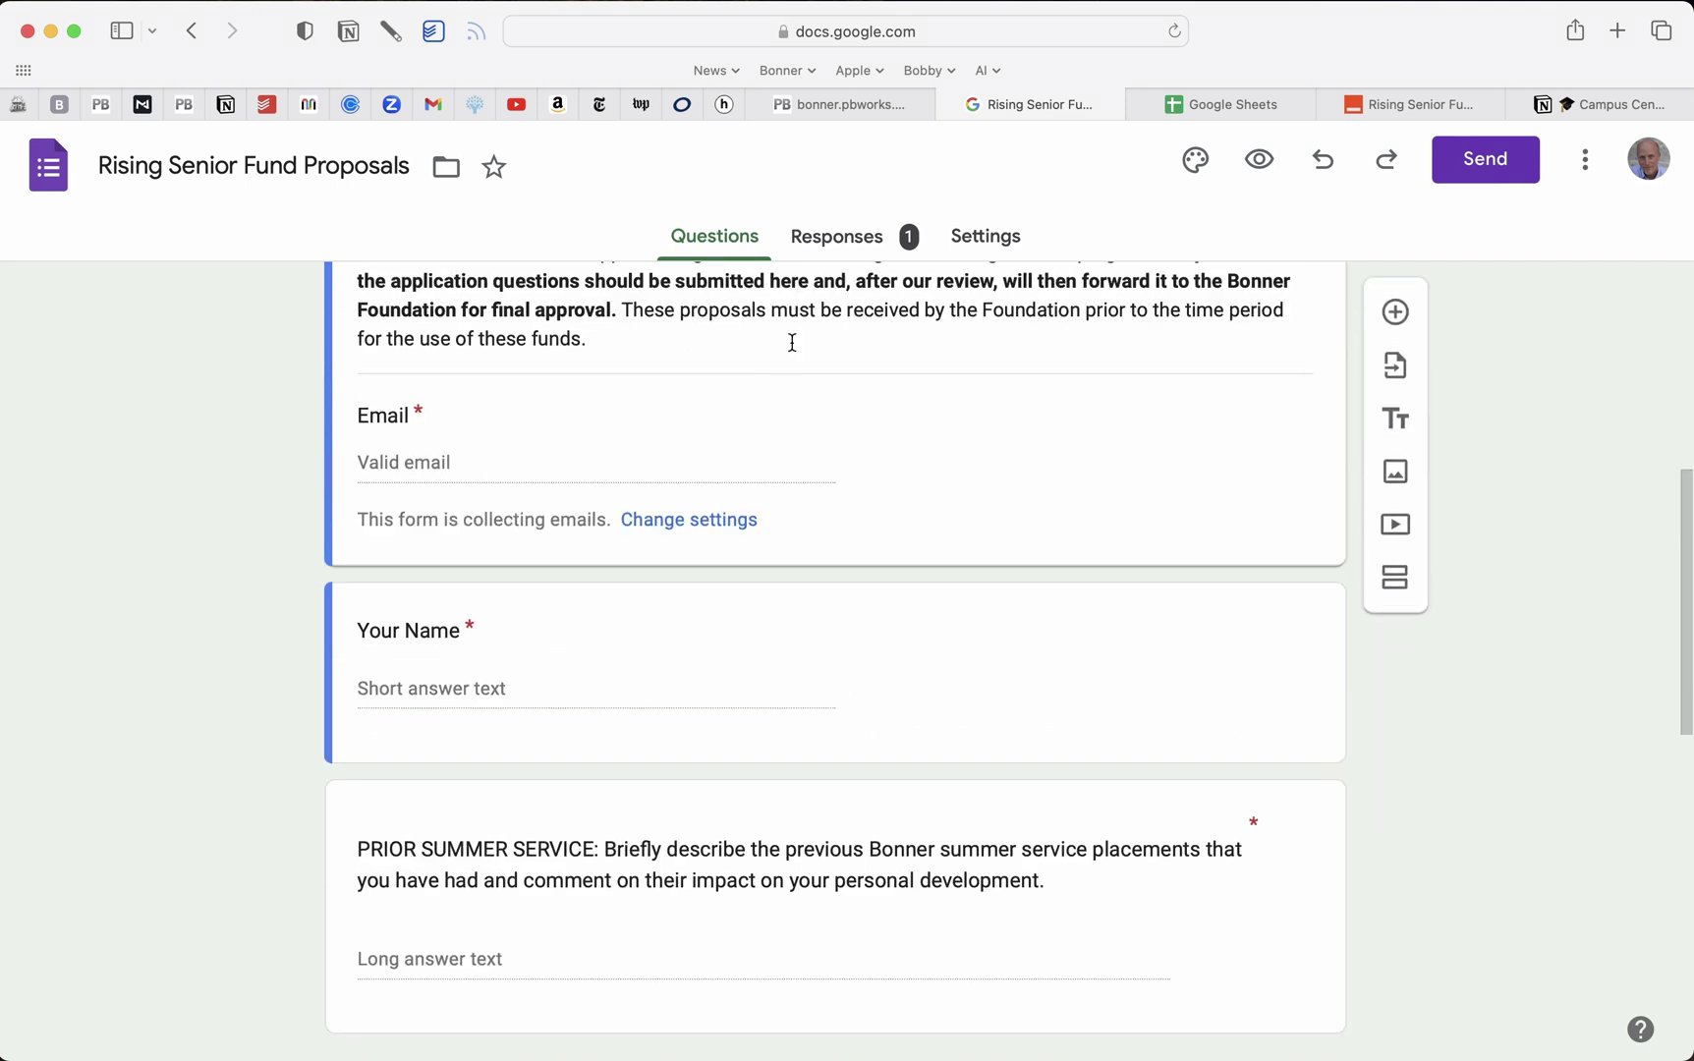
{"action": "left_click", "coordinate": [851, 241]}
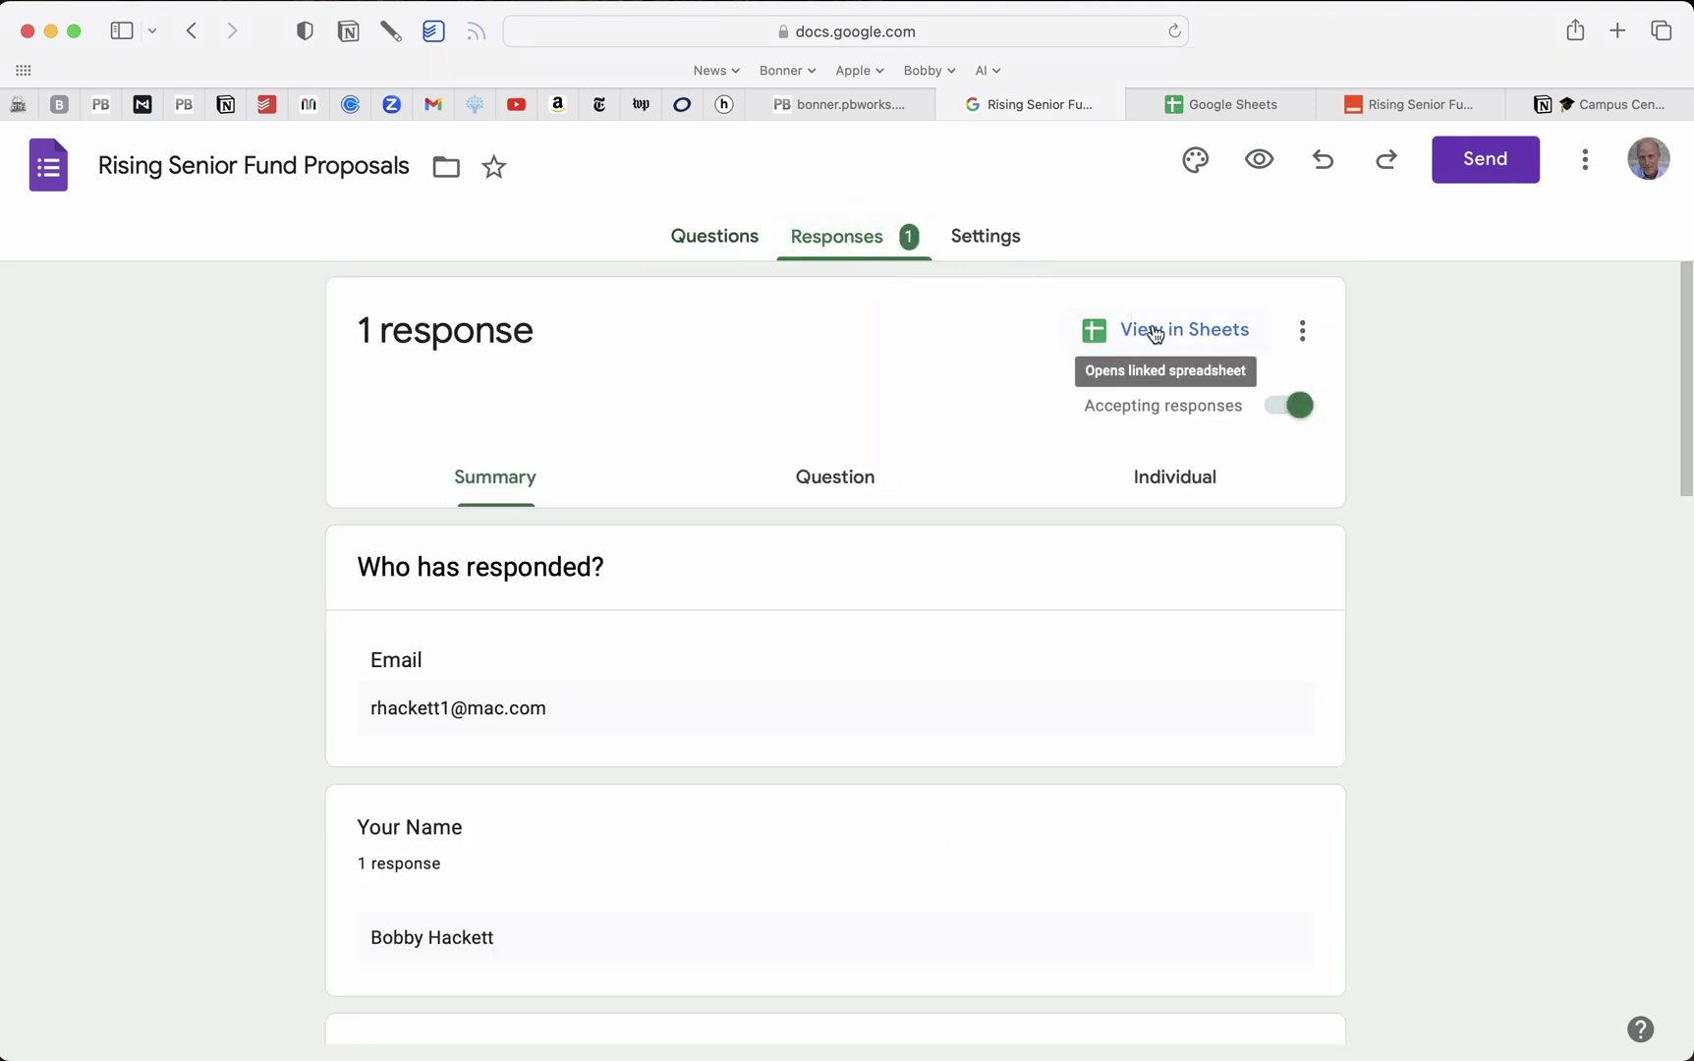
{"action": "left_click", "coordinate": [1238, 112]}
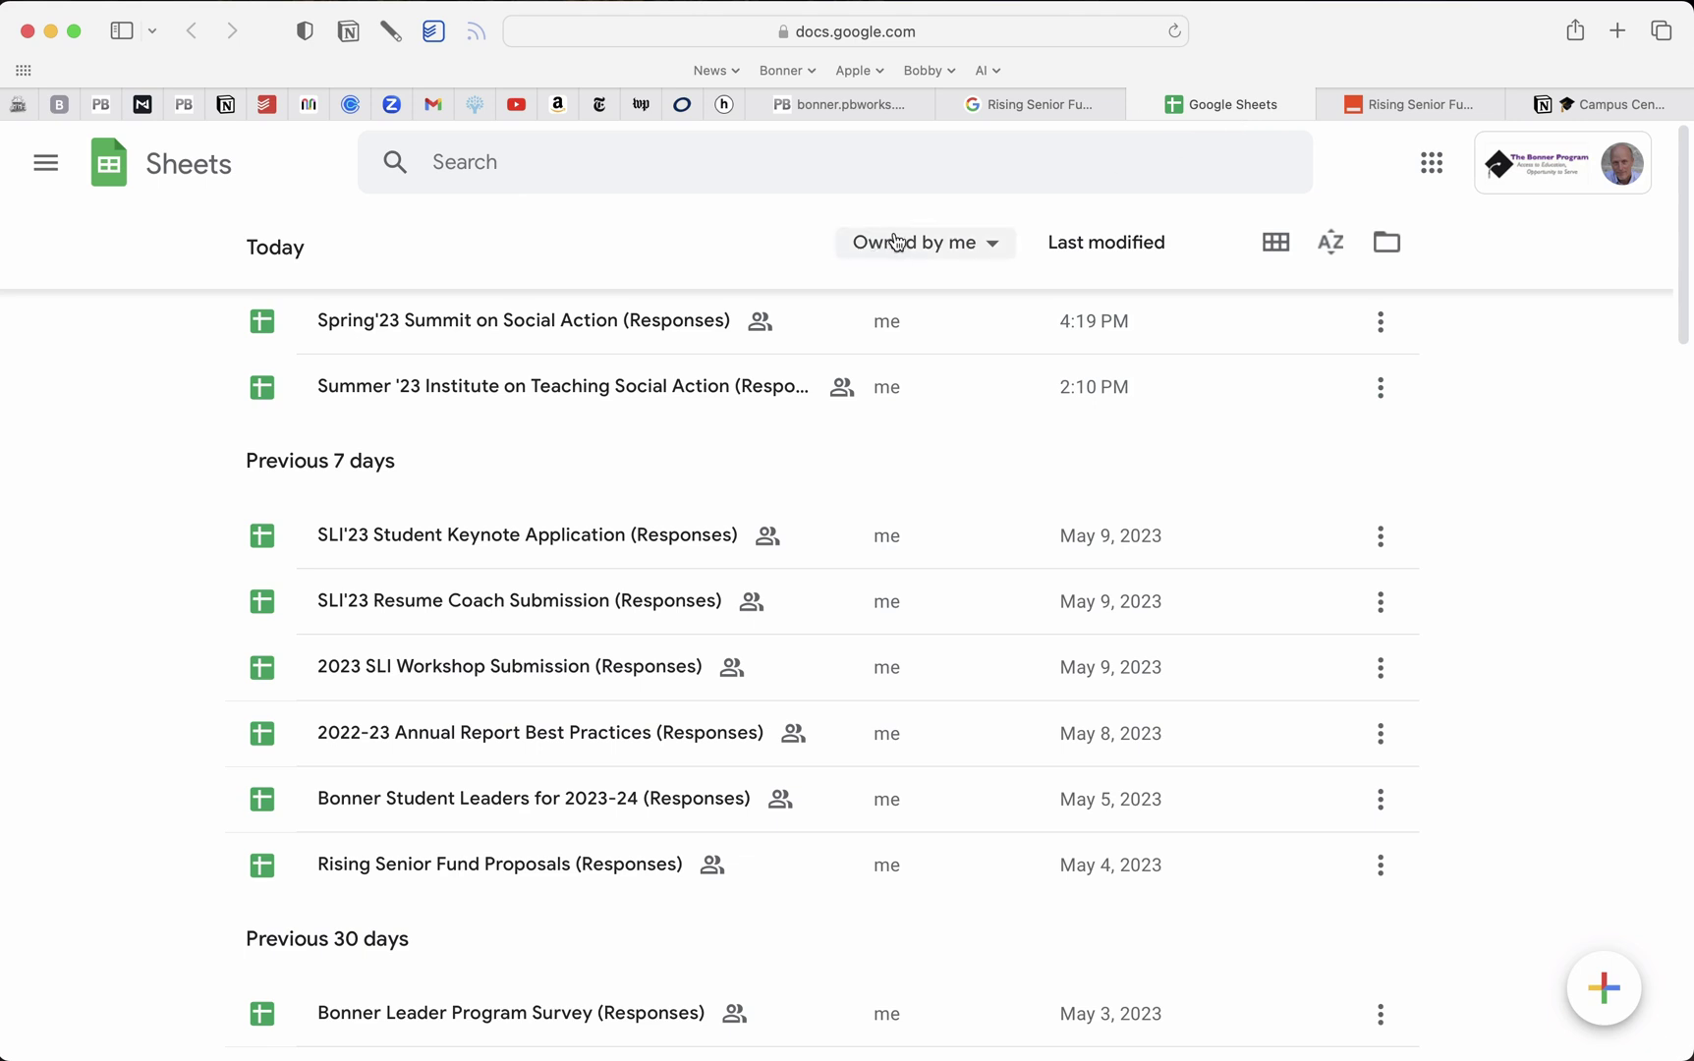
Open the Rising Senior Fund Proposals (Responses) spreadsheet and scan its columns A–H
{"action": "left_click", "coordinate": [485, 863]}
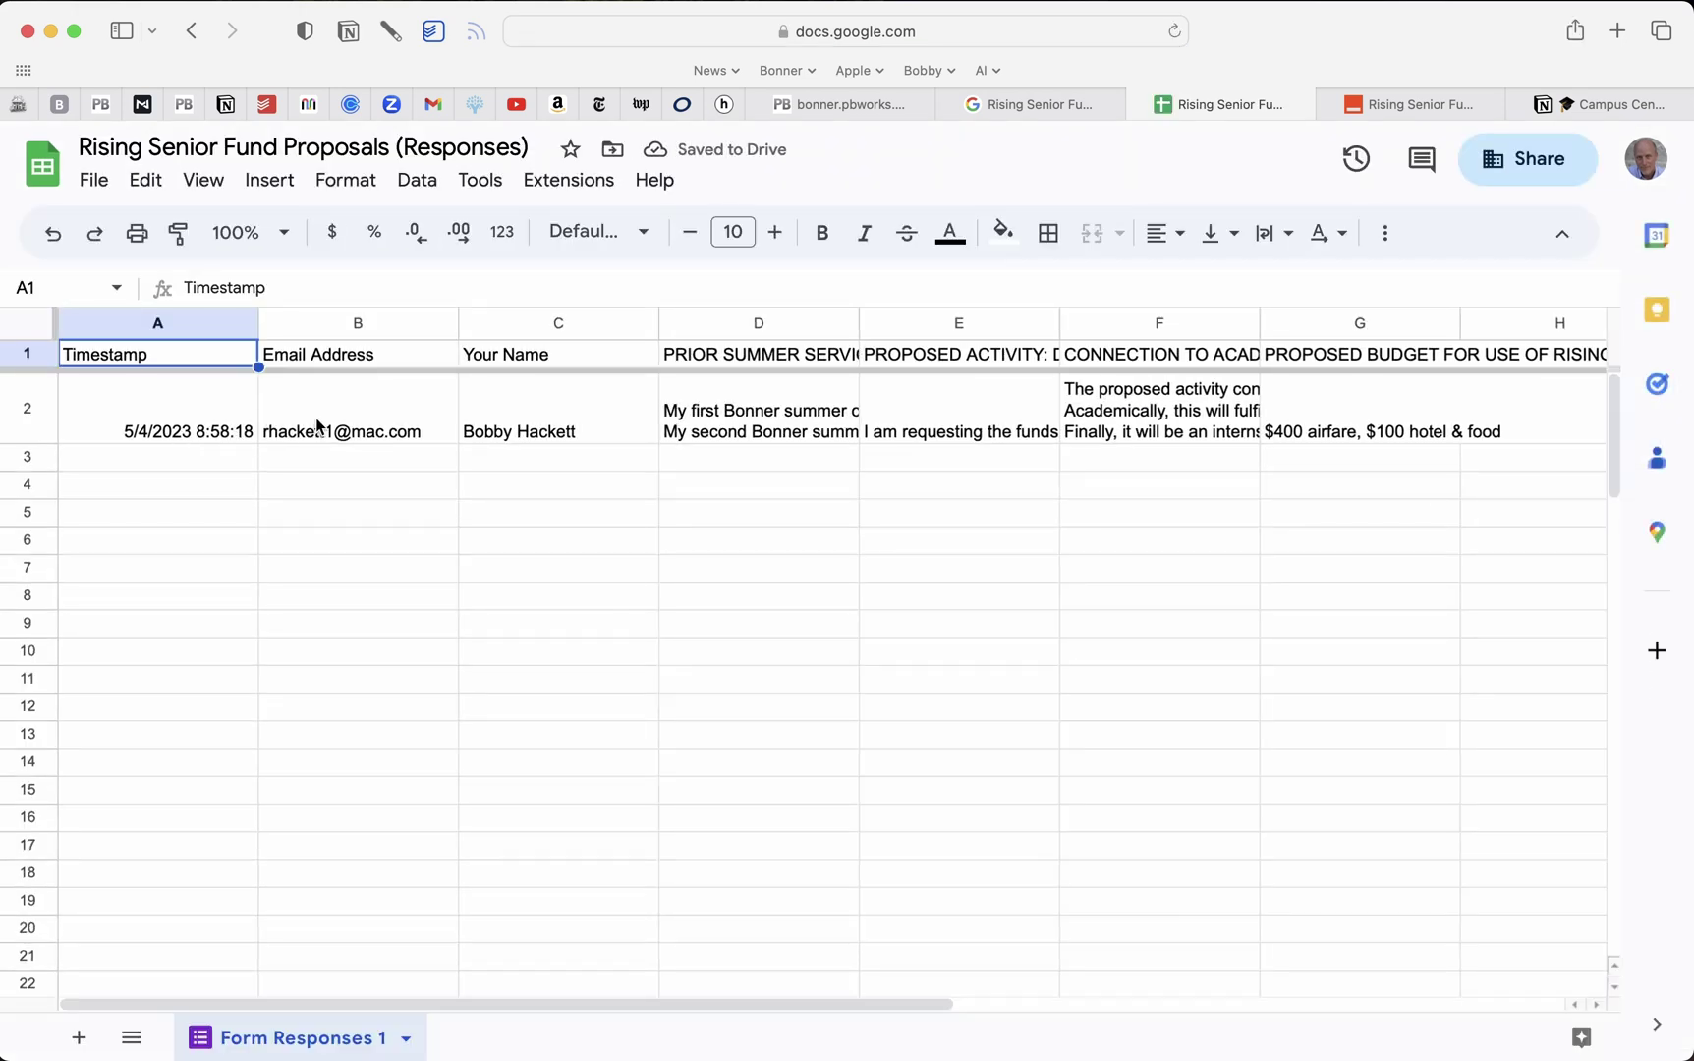
{"action": "scroll", "coordinate": [563, 432], "scroll_direction": "right", "scroll_amount": 10}
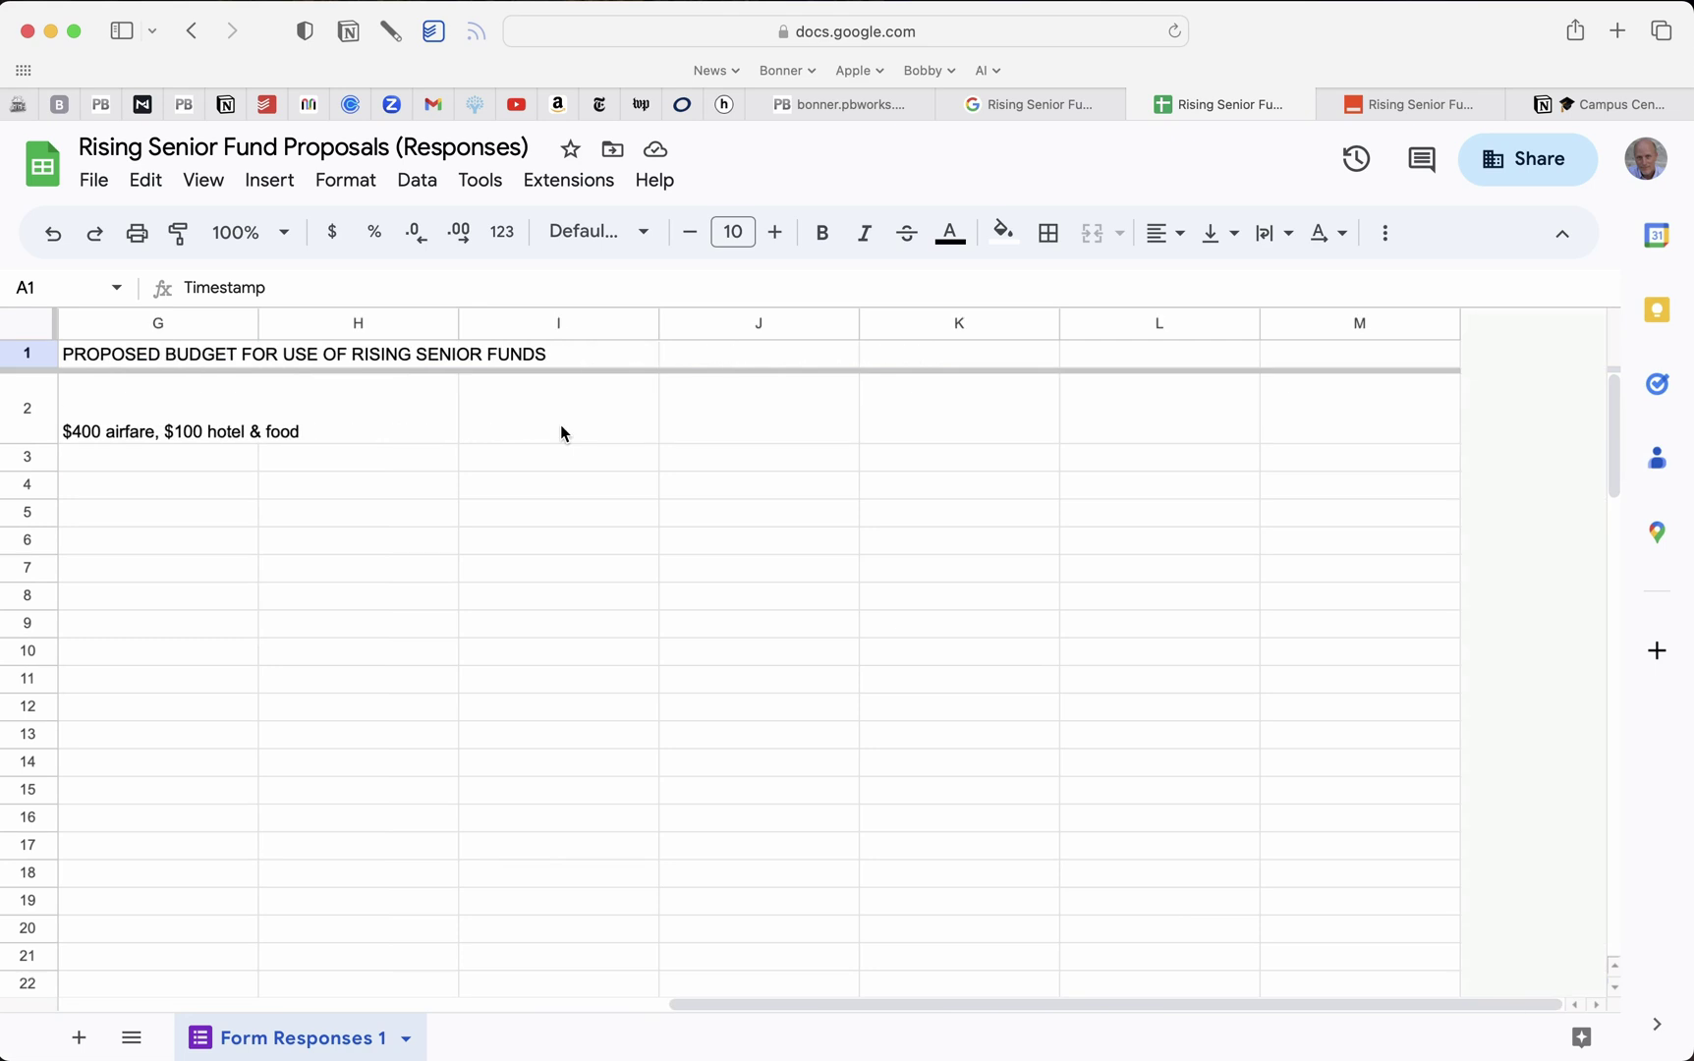
{"action": "scroll", "coordinate": [563, 432], "scroll_direction": "left", "scroll_amount": 10}
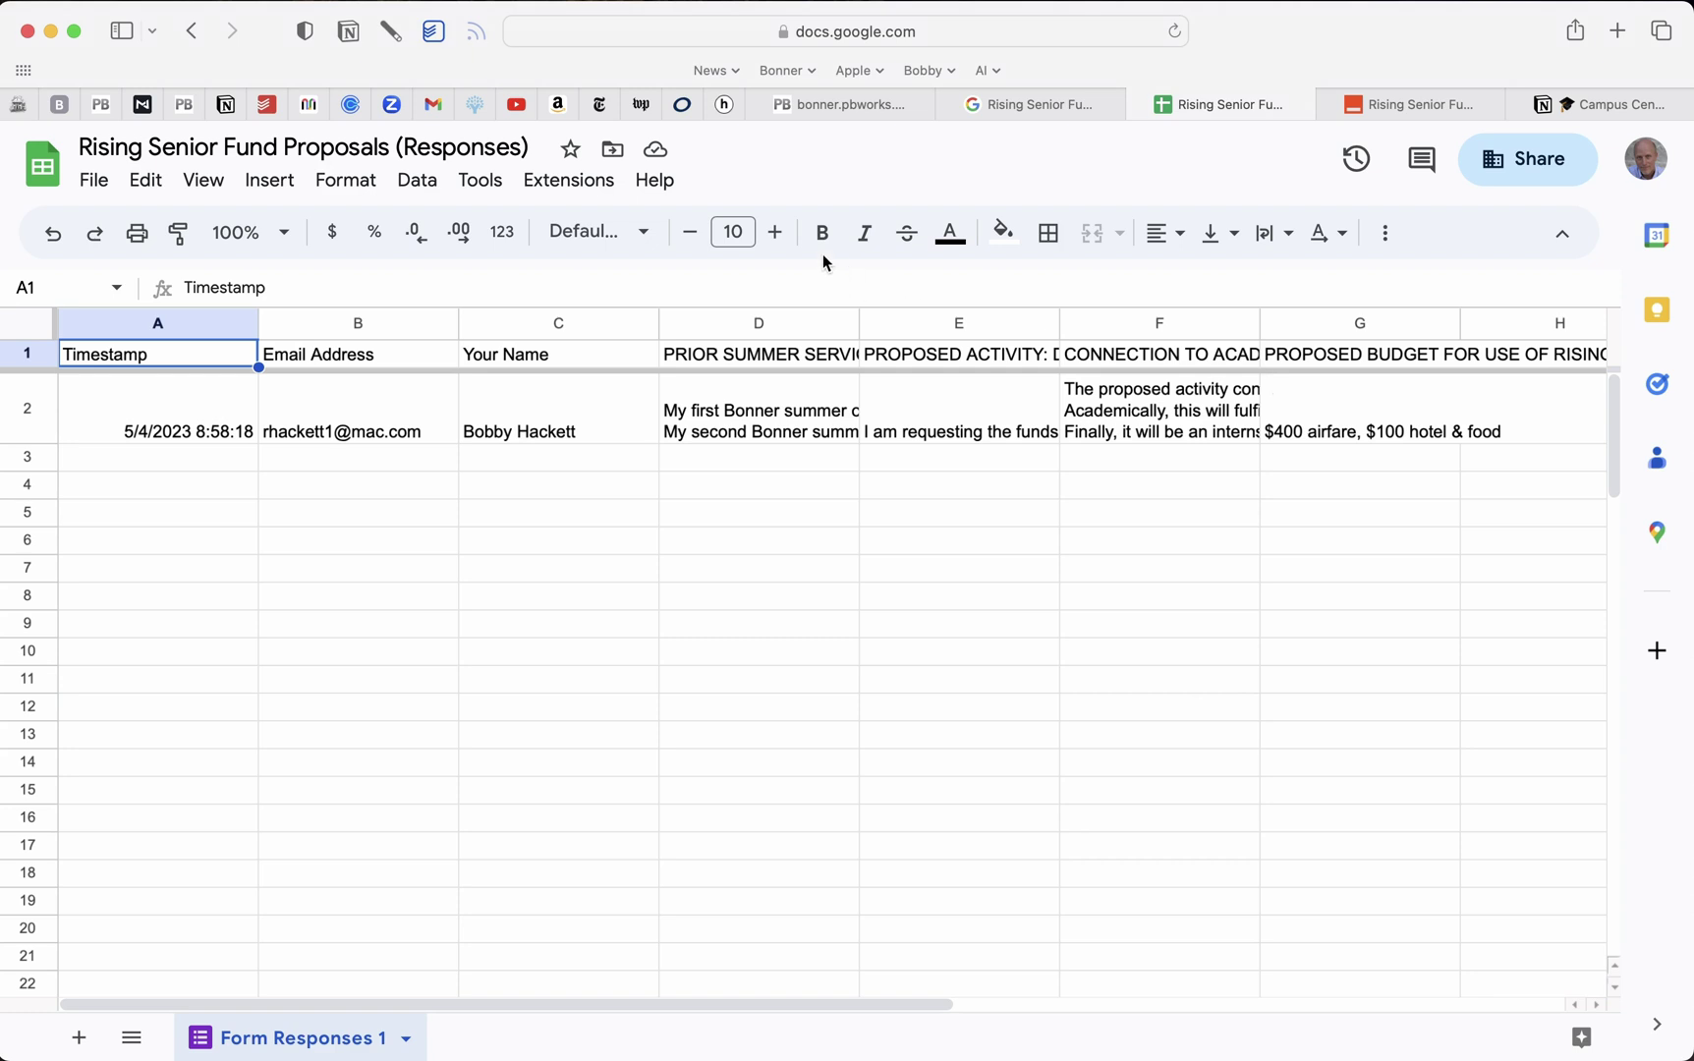
Pan along the Rising Senior Funds workflow boxes on the Campus Info System Mural board
{"action": "left_click", "coordinate": [309, 108]}
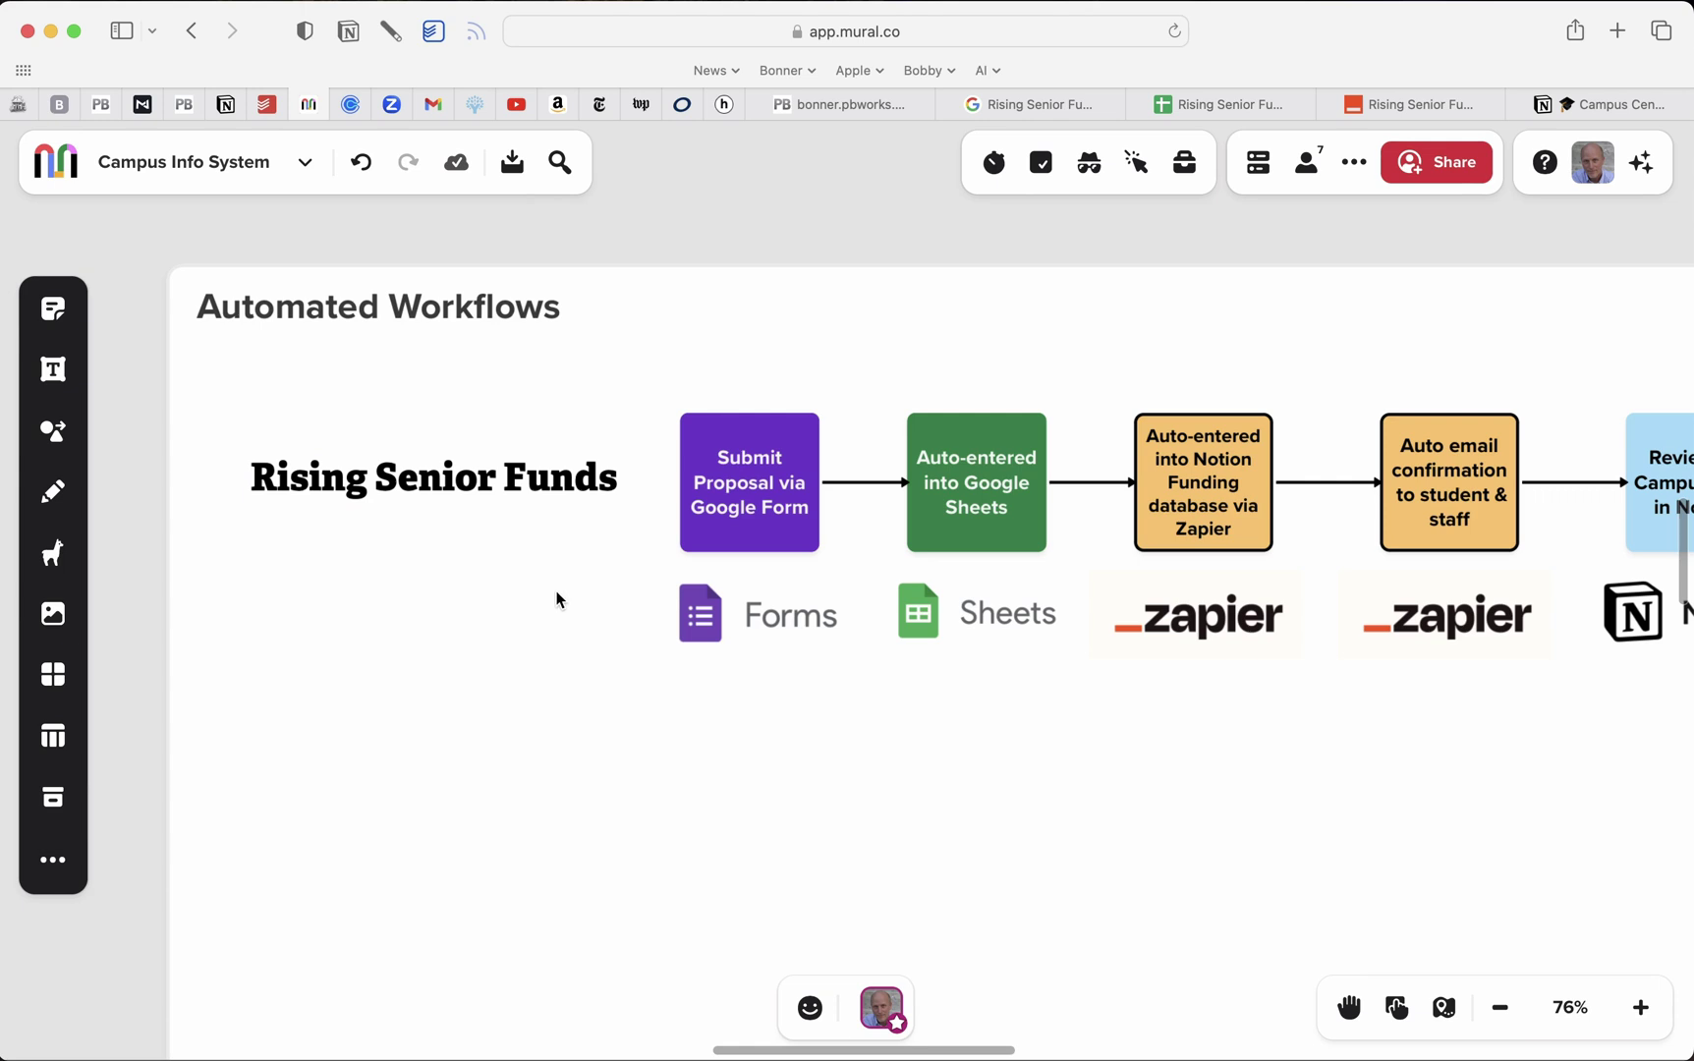
{"action": "scroll", "coordinate": [556, 600], "scroll_direction": "up", "scroll_amount": 5}
{"action": "scroll", "coordinate": [566, 590], "scroll_direction": "right", "scroll_amount": 2}
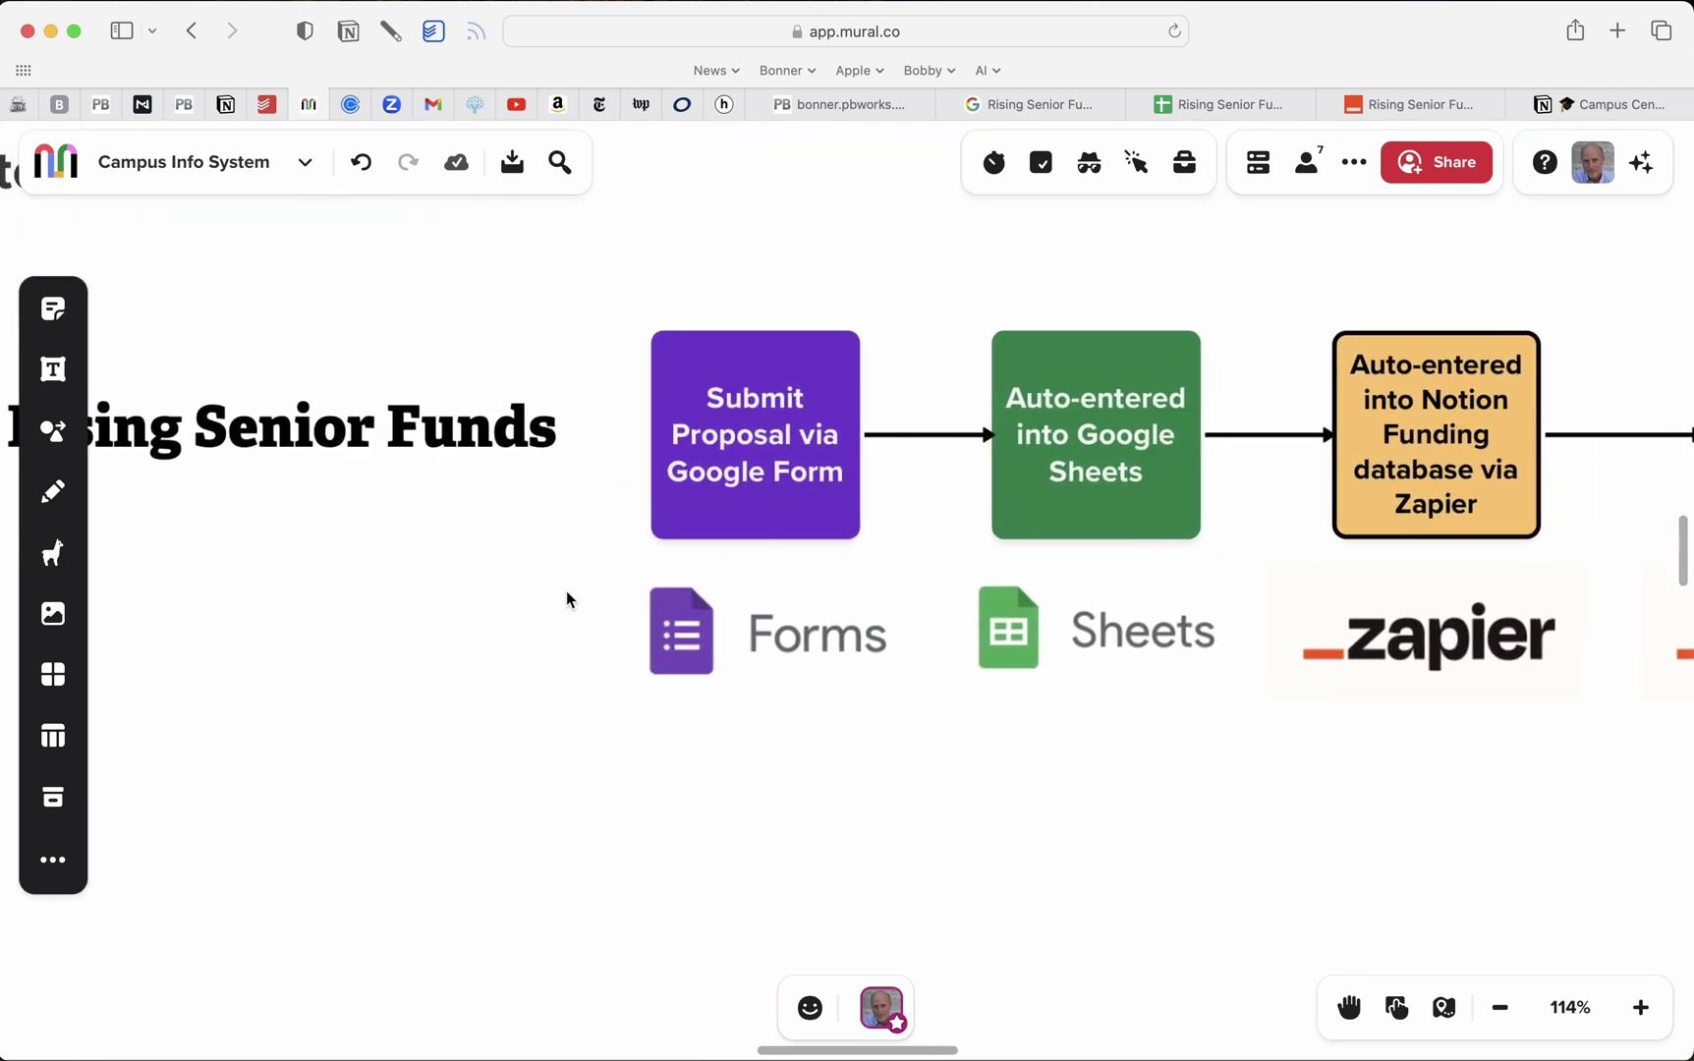
{"action": "scroll", "coordinate": [739, 593], "scroll_direction": "right", "scroll_amount": 5}
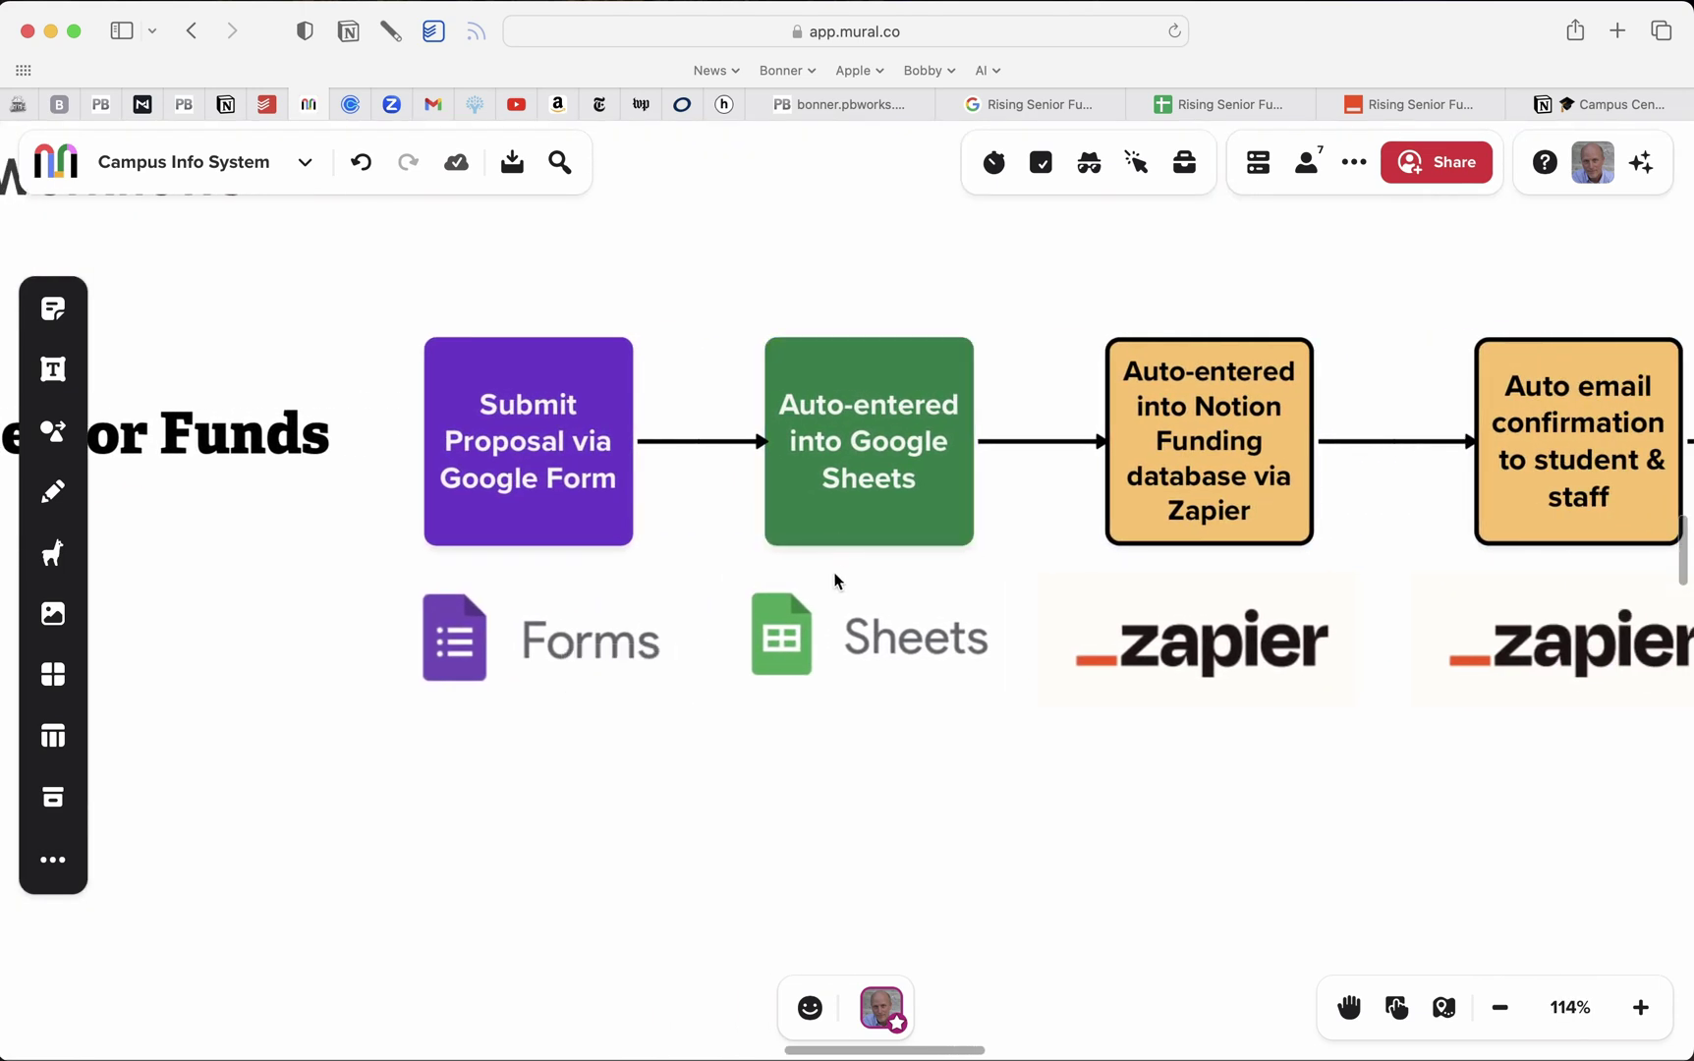
{"action": "scroll", "coordinate": [845, 566], "scroll_direction": "right", "scroll_amount": 7}
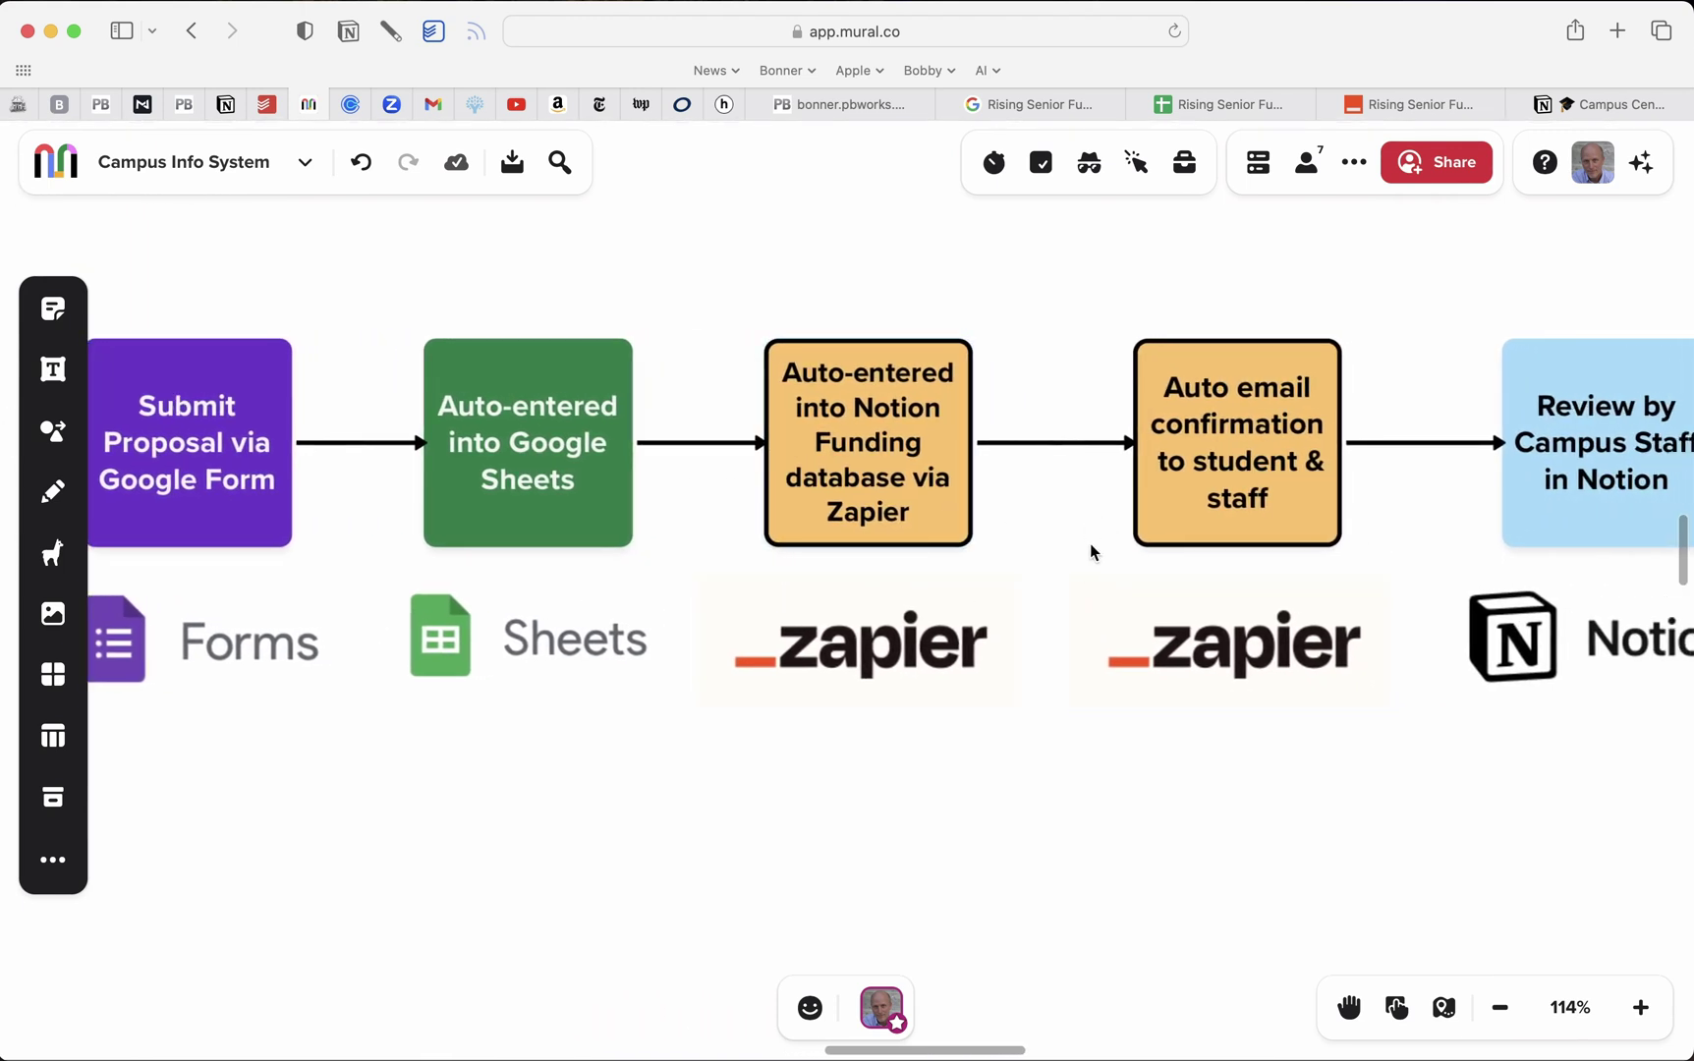
{"action": "scroll", "coordinate": [1090, 552], "scroll_direction": "right", "scroll_amount": 1}
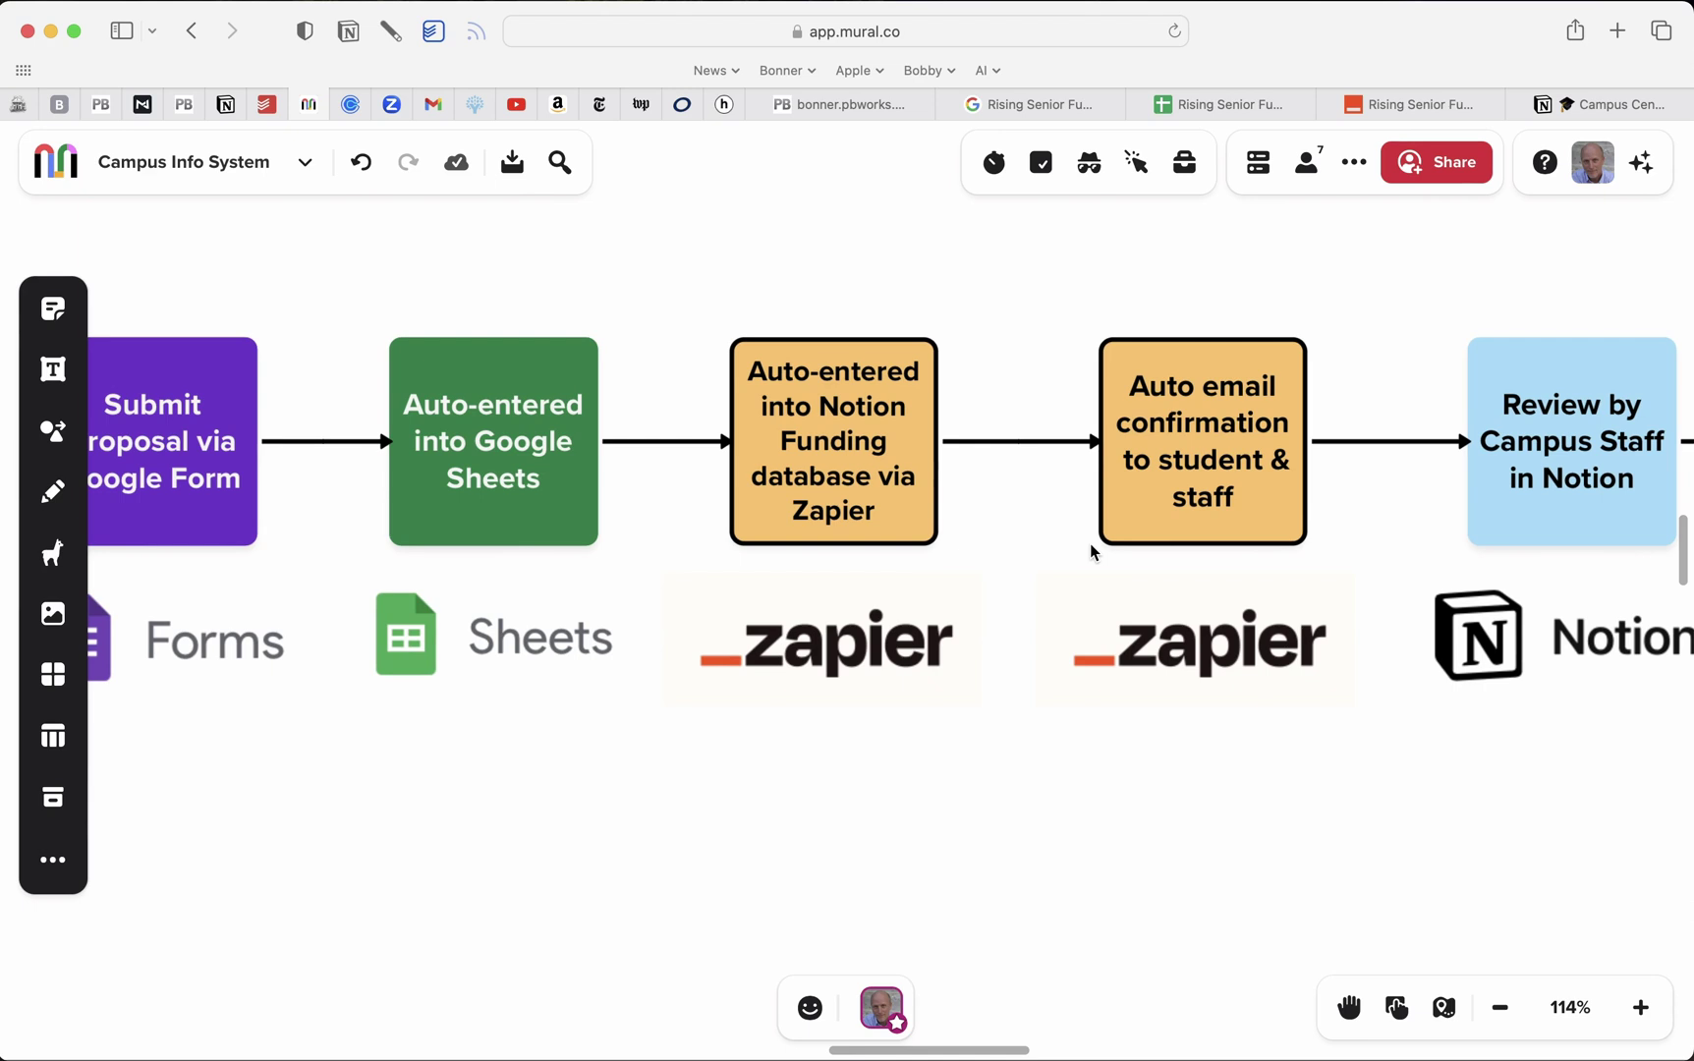
{"action": "scroll", "coordinate": [1090, 552], "scroll_direction": "right", "scroll_amount": 5}
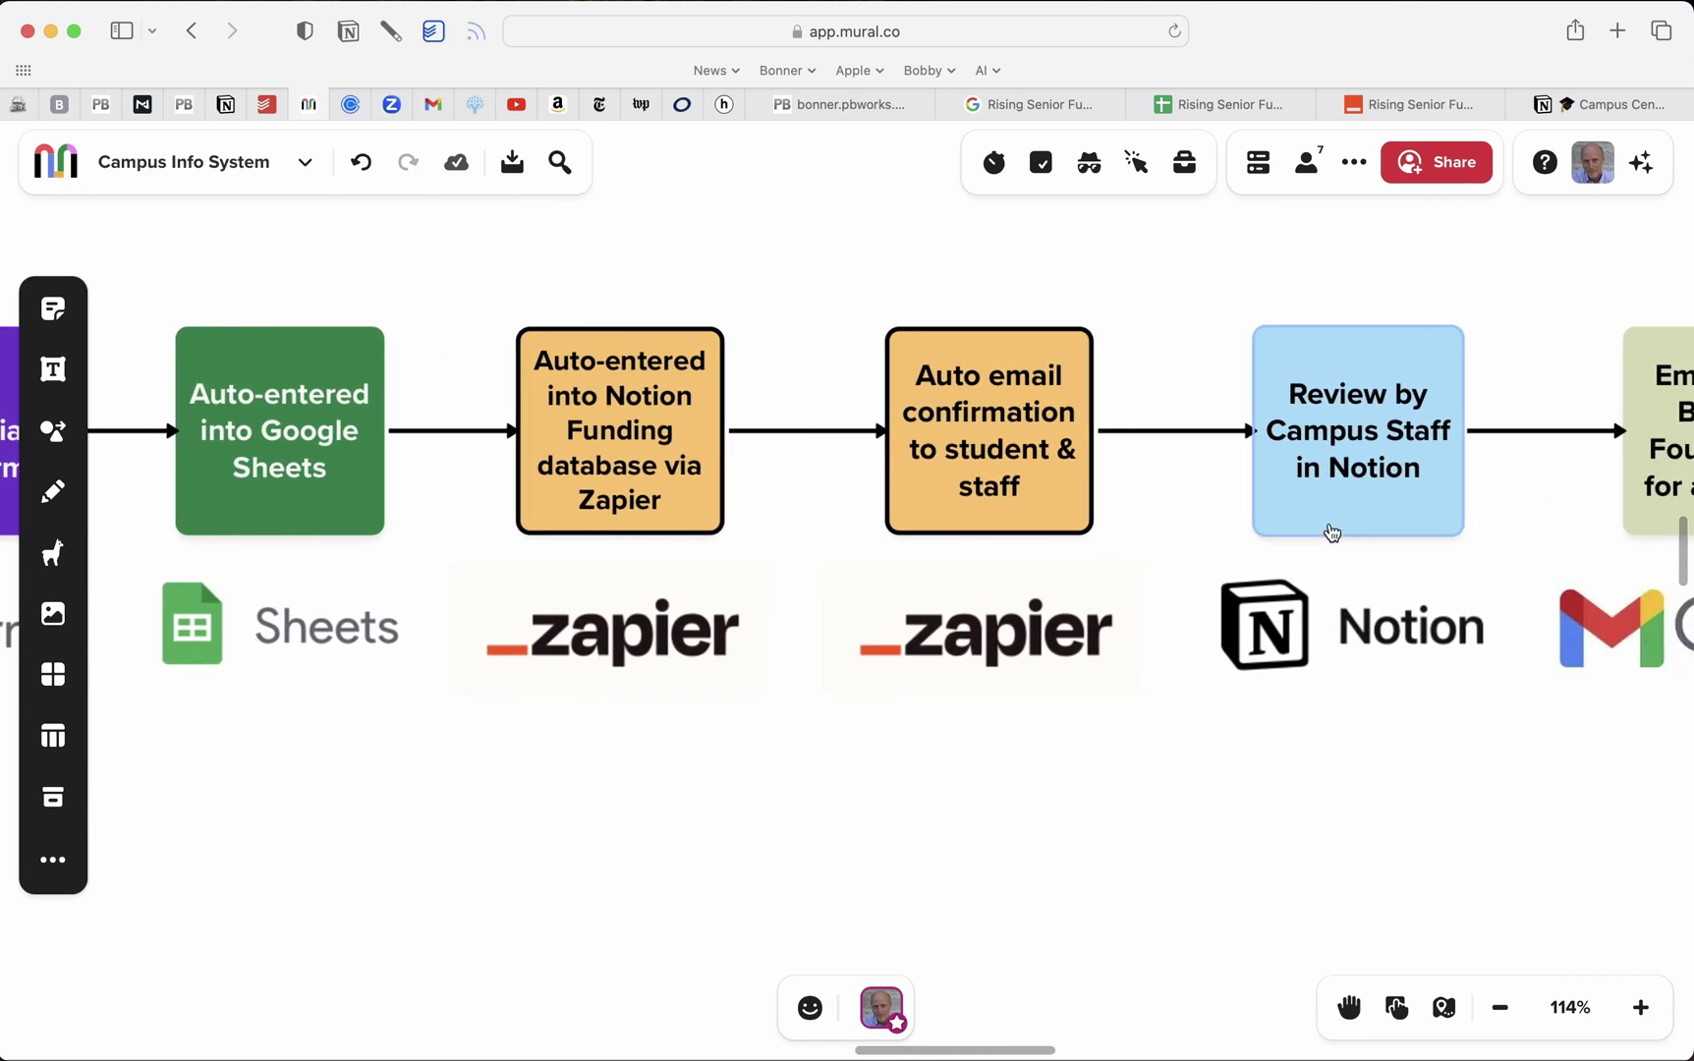
{"action": "left_click", "coordinate": [1576, 104]}
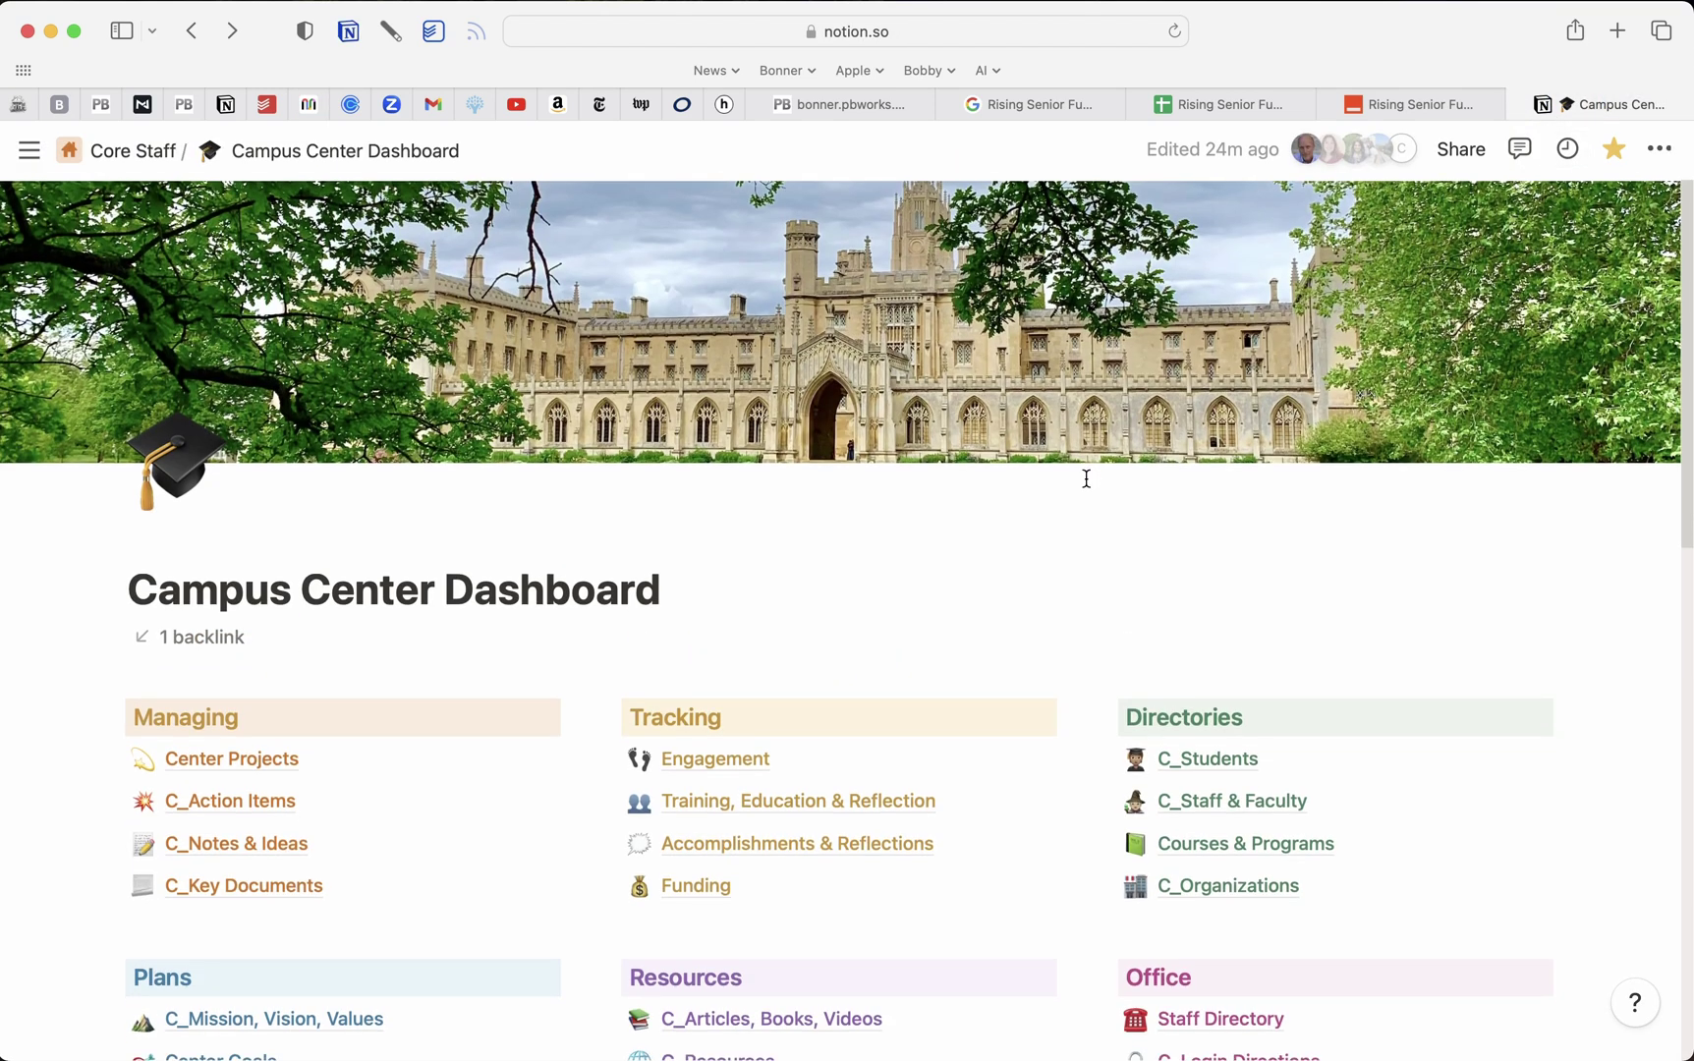
Open the Funding database's Rising Senior Fund view from the Campus Center Dashboard
{"action": "scroll", "coordinate": [914, 601], "scroll_direction": "down", "scroll_amount": 5}
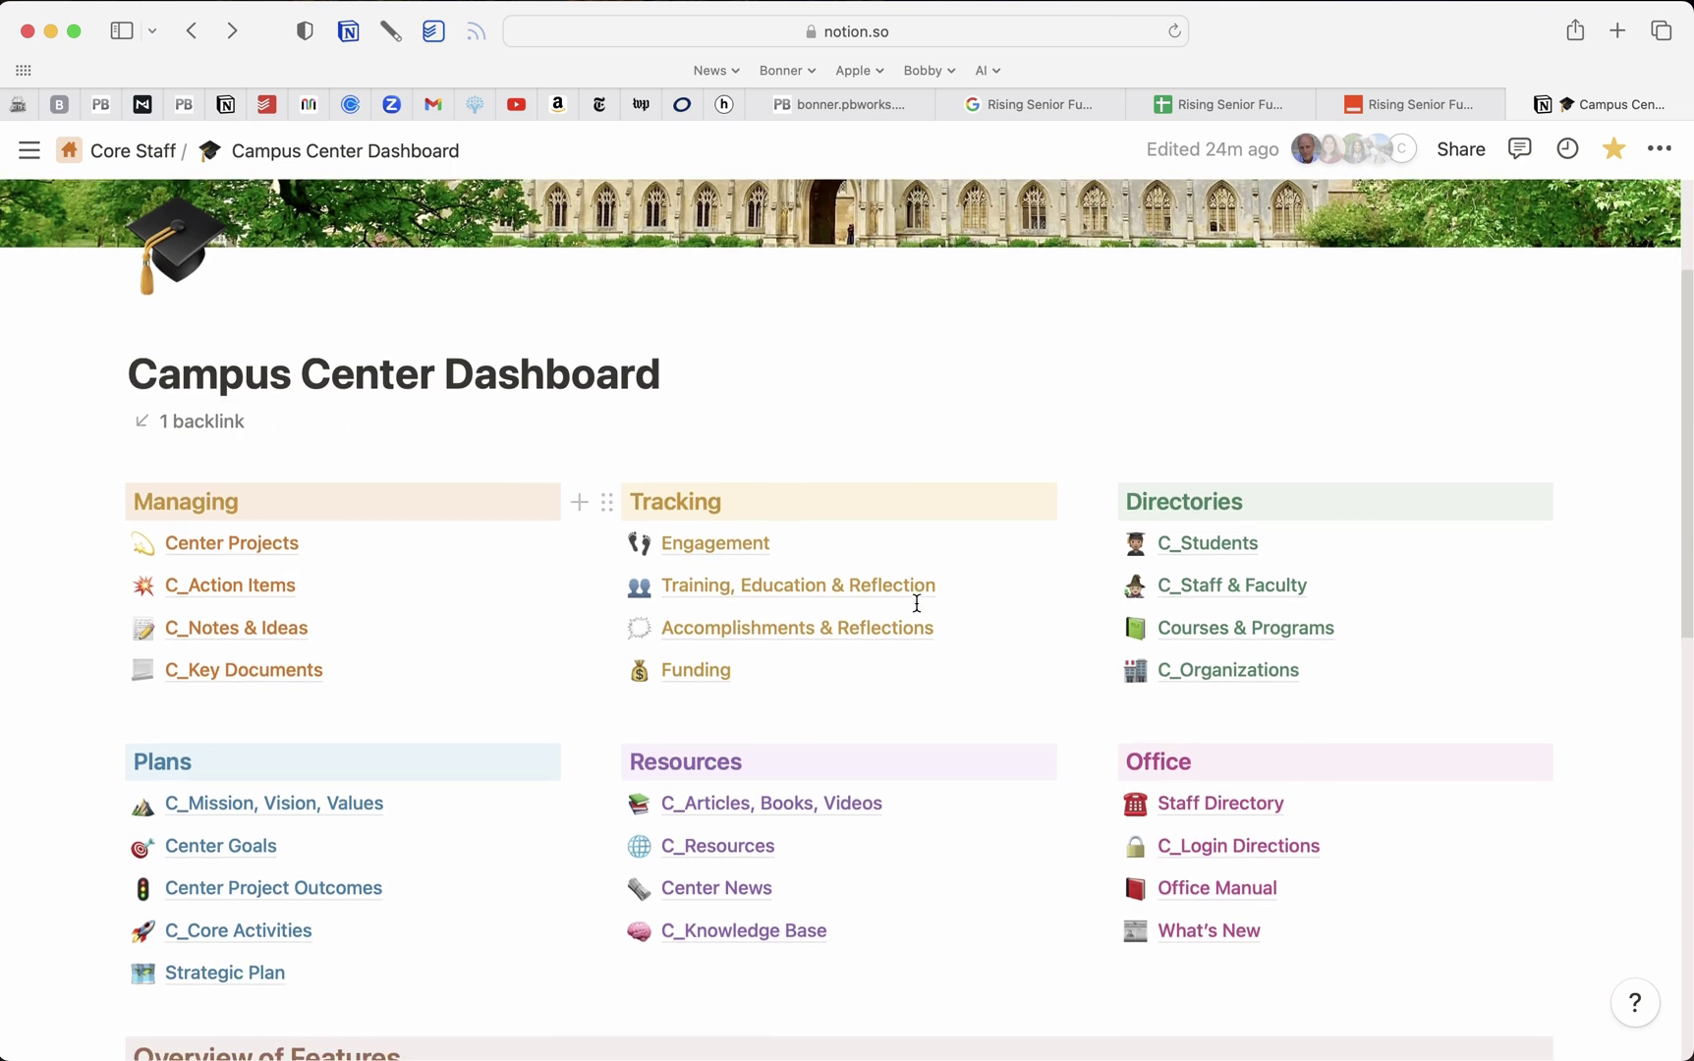
{"action": "left_click", "coordinate": [697, 678]}
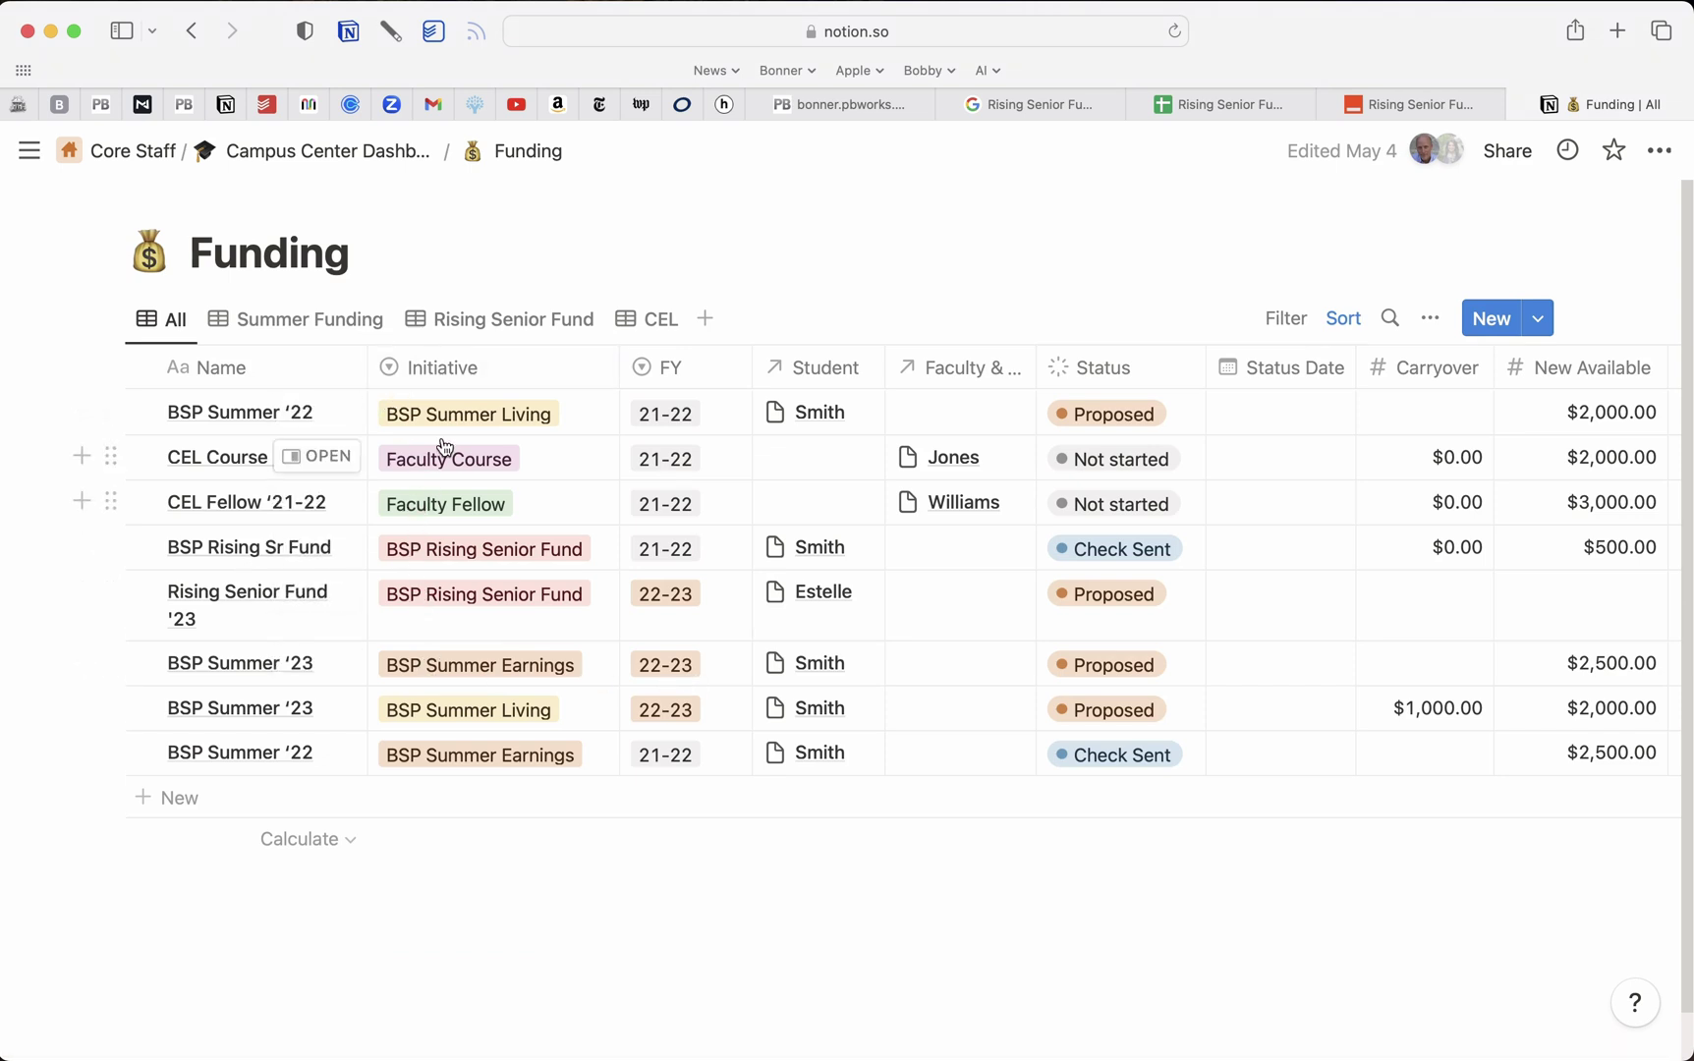
{"action": "left_click", "coordinate": [499, 321]}
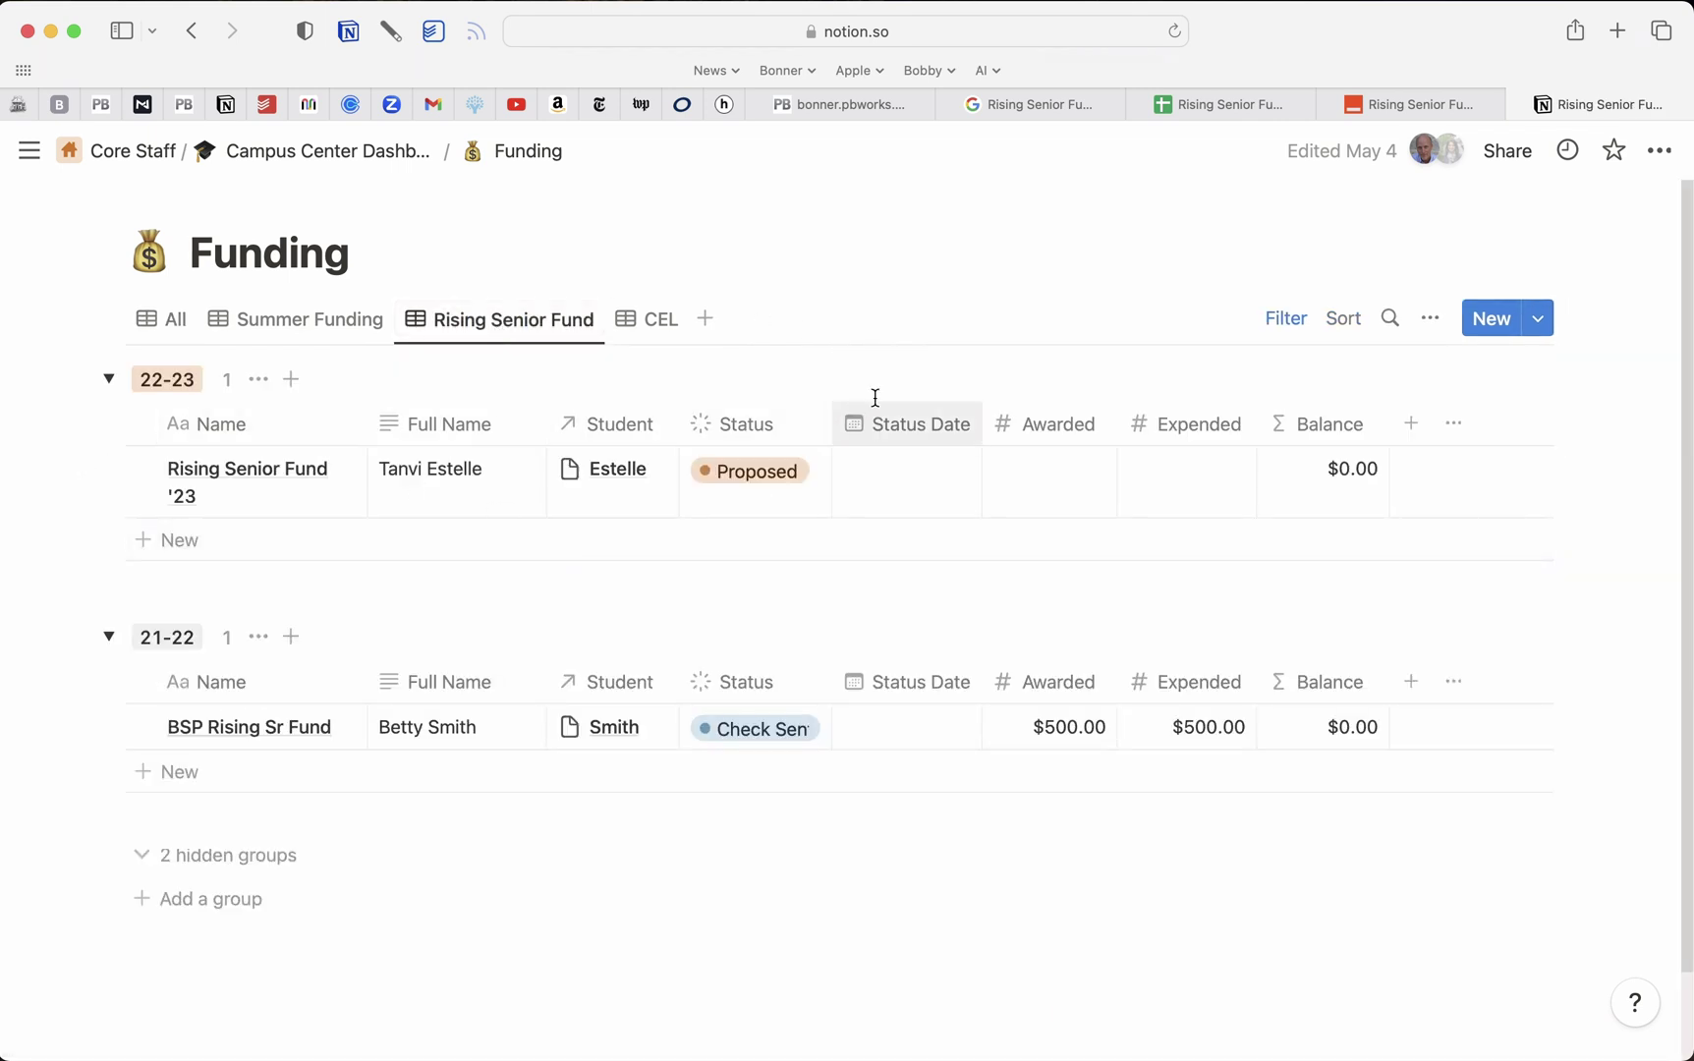
Inspect the view's displayed properties and widen the Name column
{"action": "left_click", "coordinate": [1430, 323]}
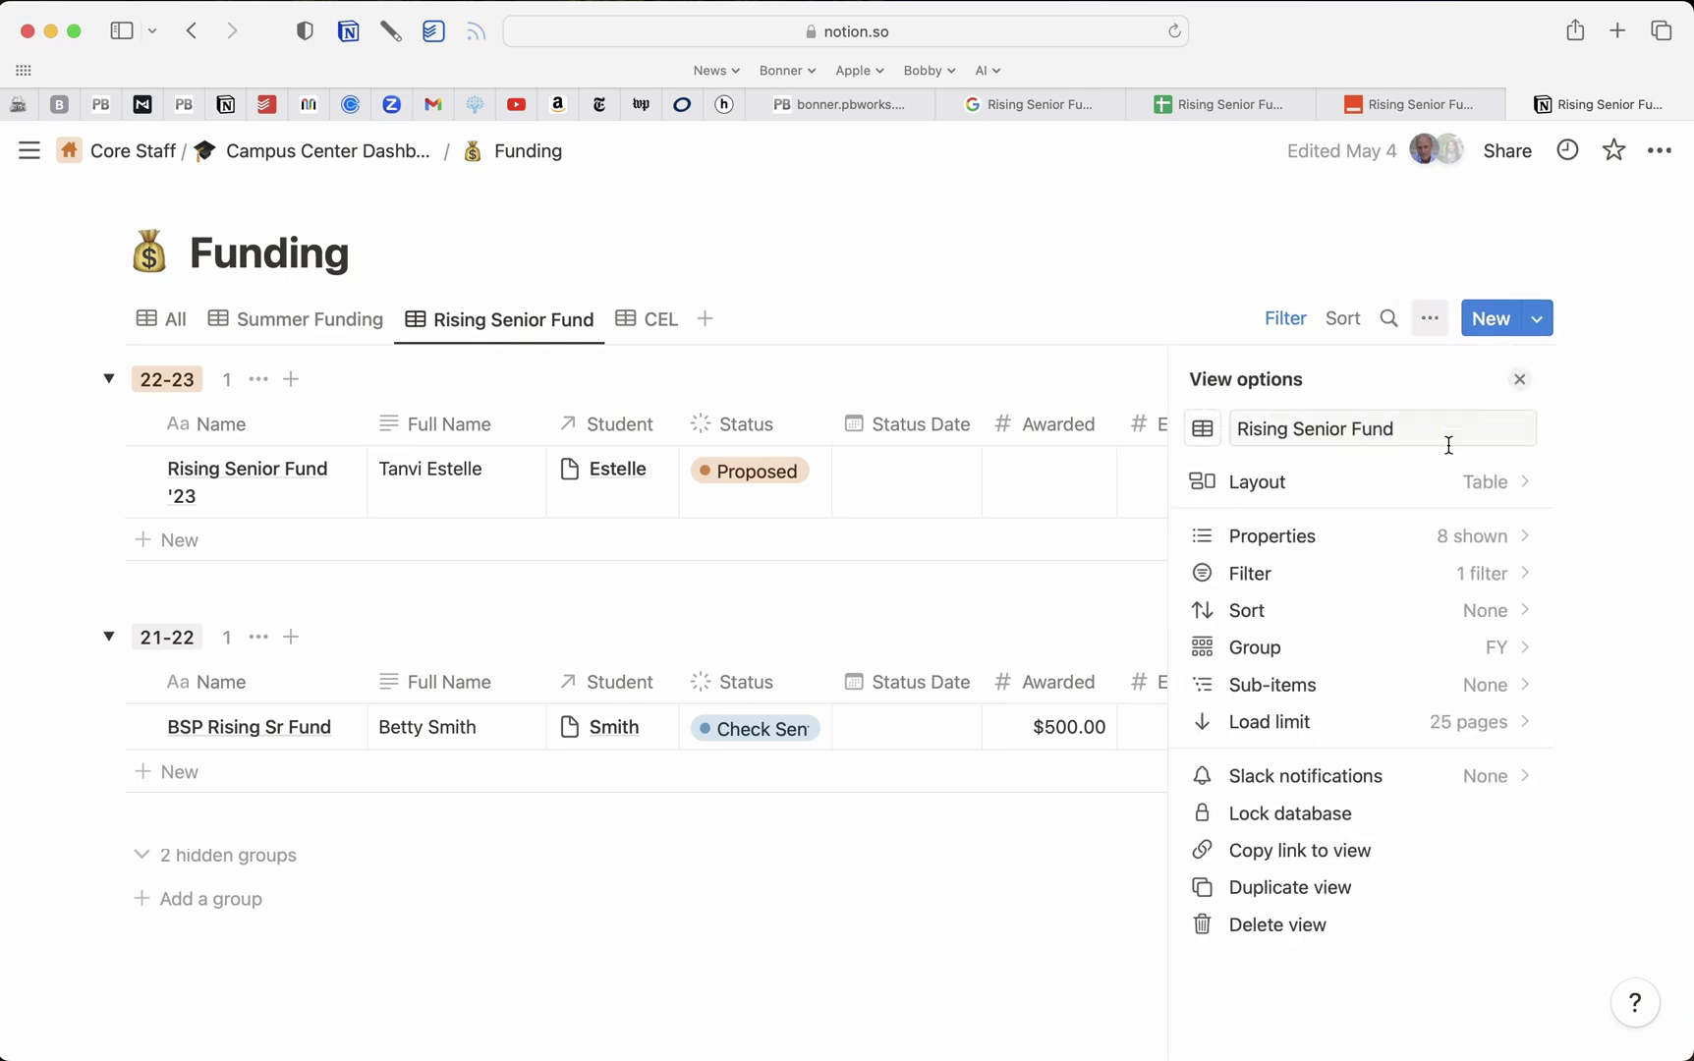
{"action": "left_click", "coordinate": [1475, 544]}
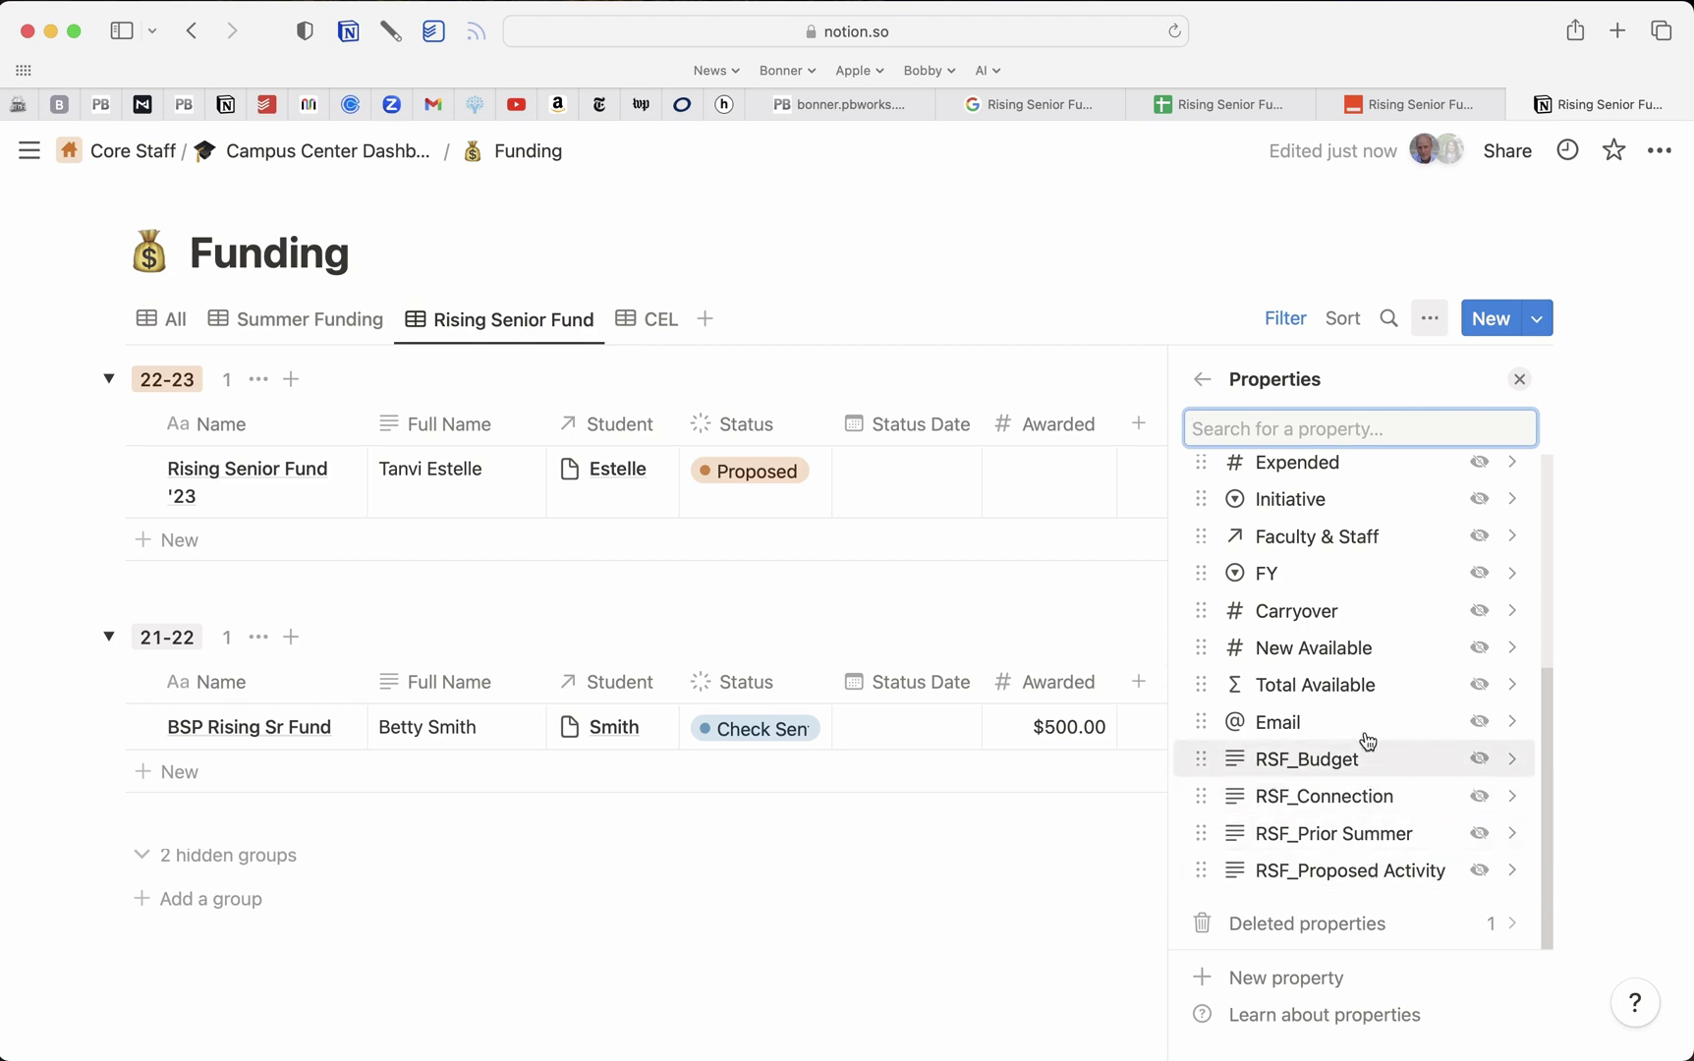
{"action": "left_click", "coordinate": [1198, 251]}
{"action": "scroll", "coordinate": [674, 382], "scroll_direction": "left", "scroll_amount": 5}
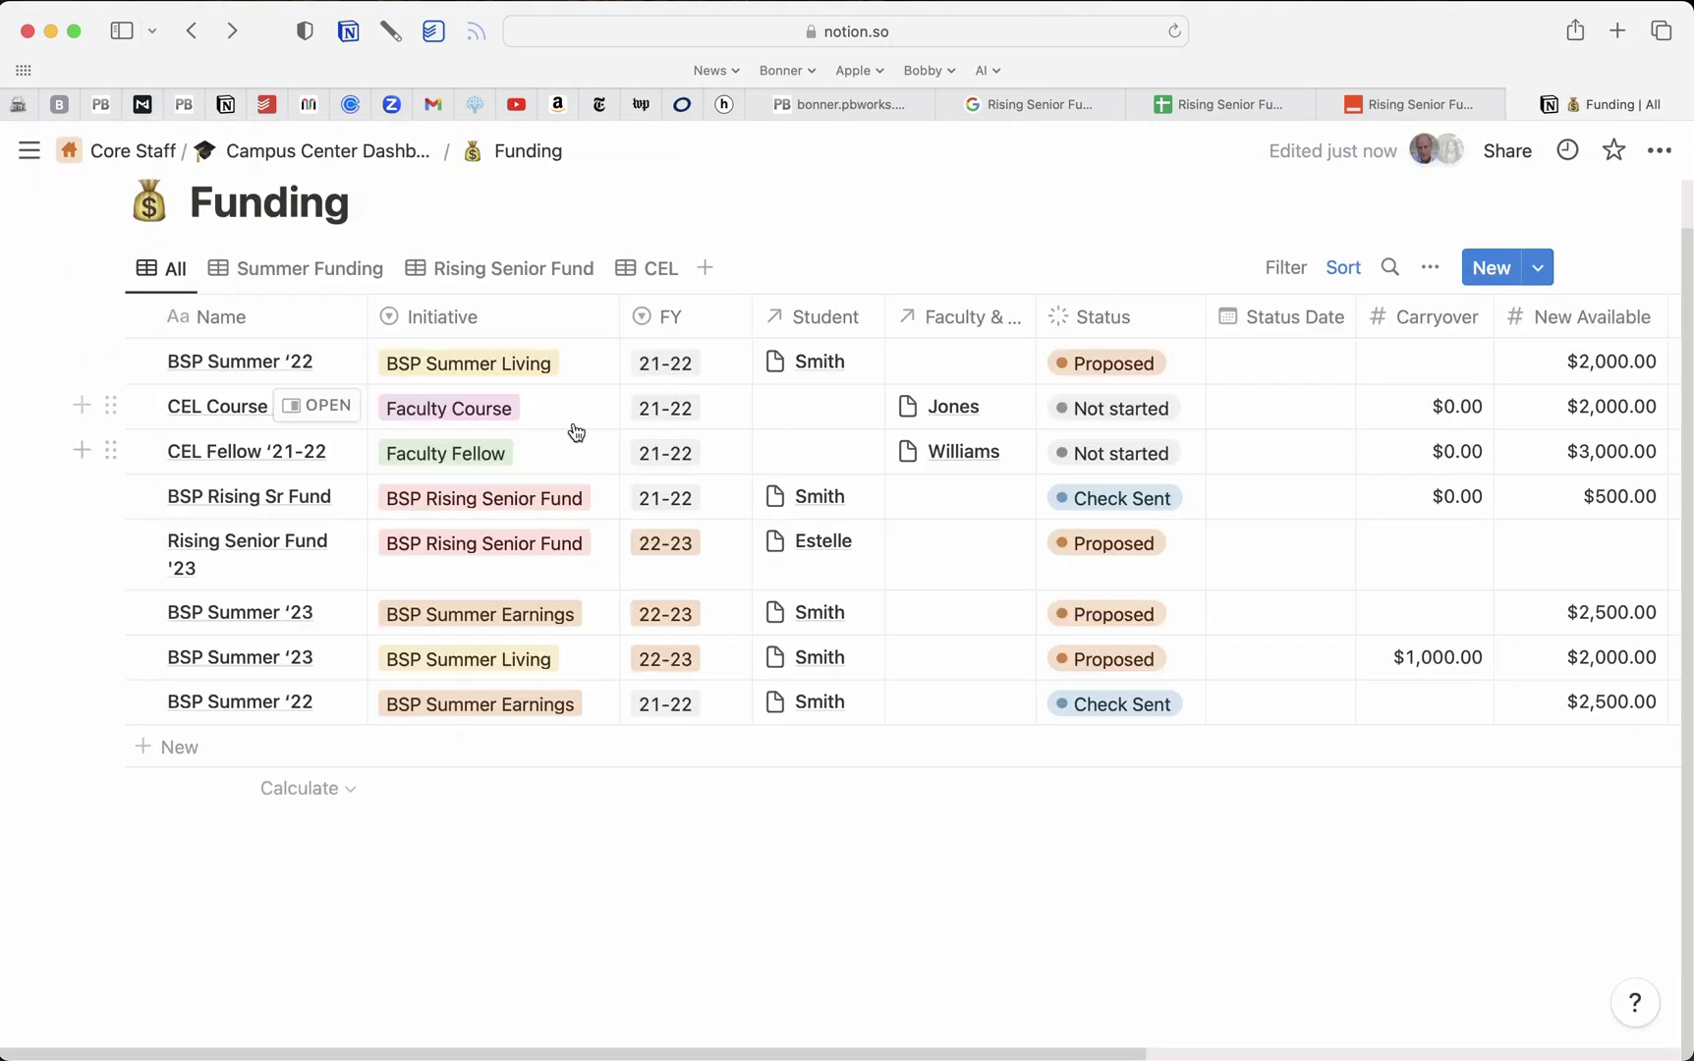
{"action": "left_click", "coordinate": [530, 280]}
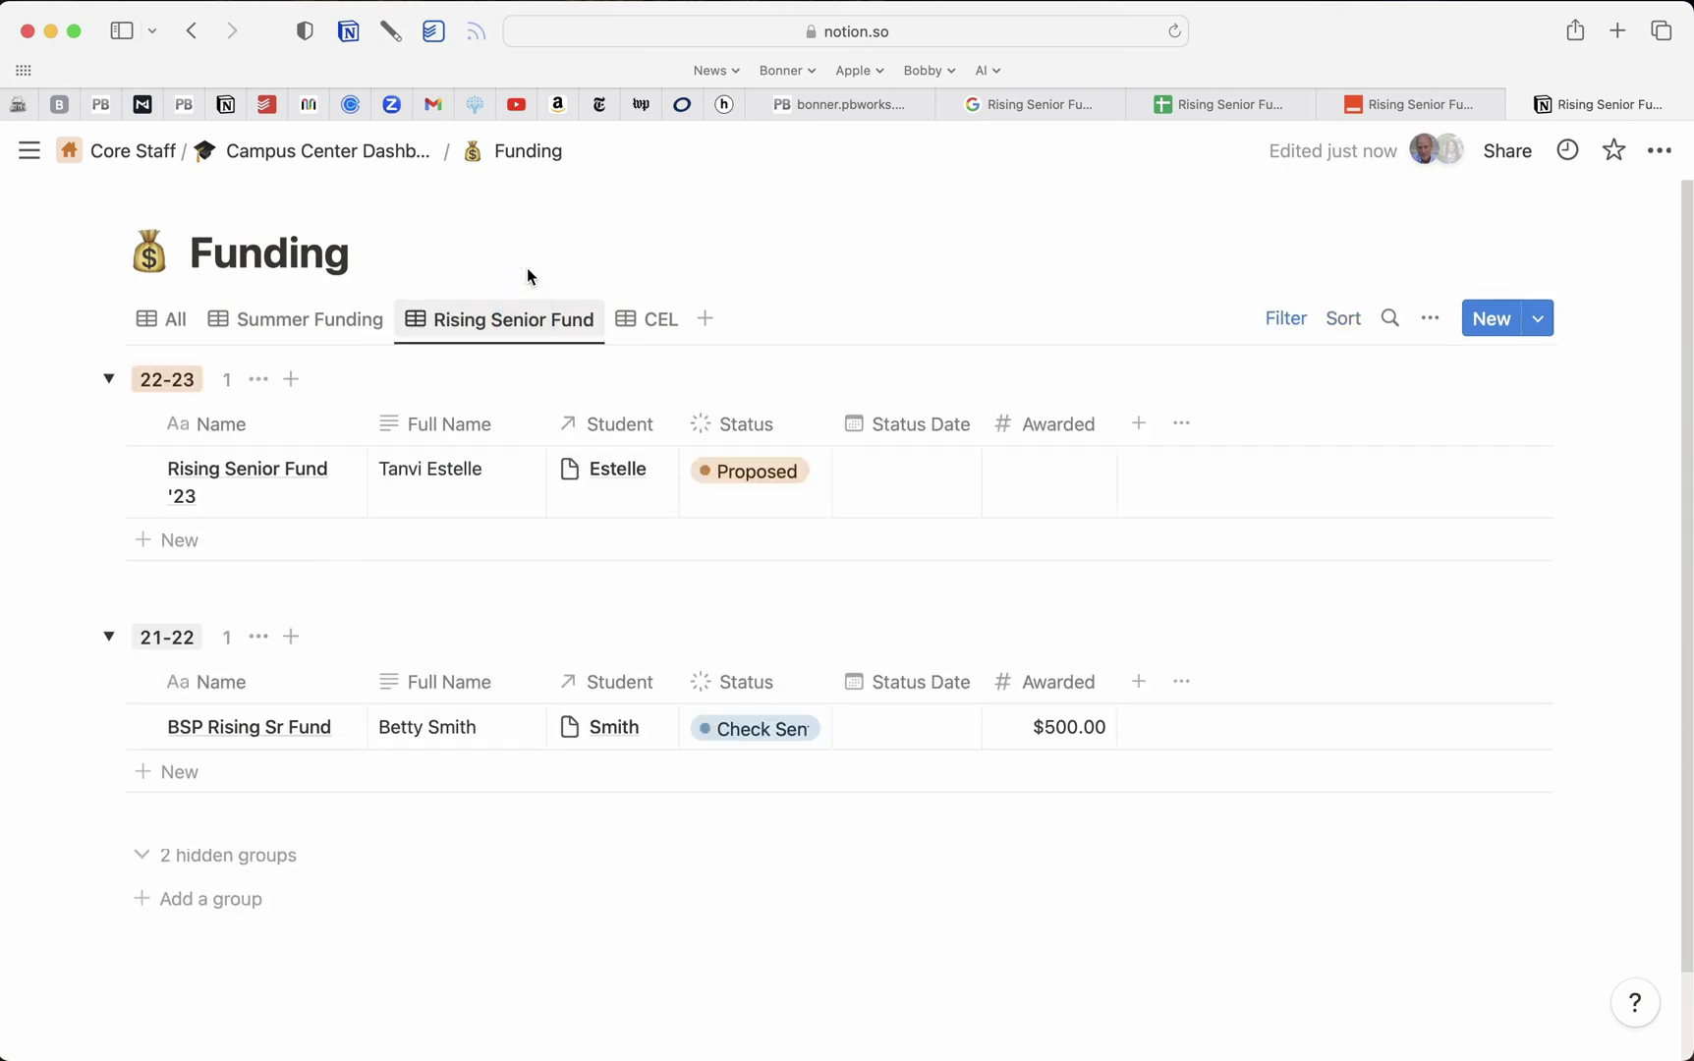
{"action": "left_click_drag", "start_coordinate": [364, 424], "coordinate": [388, 426]}
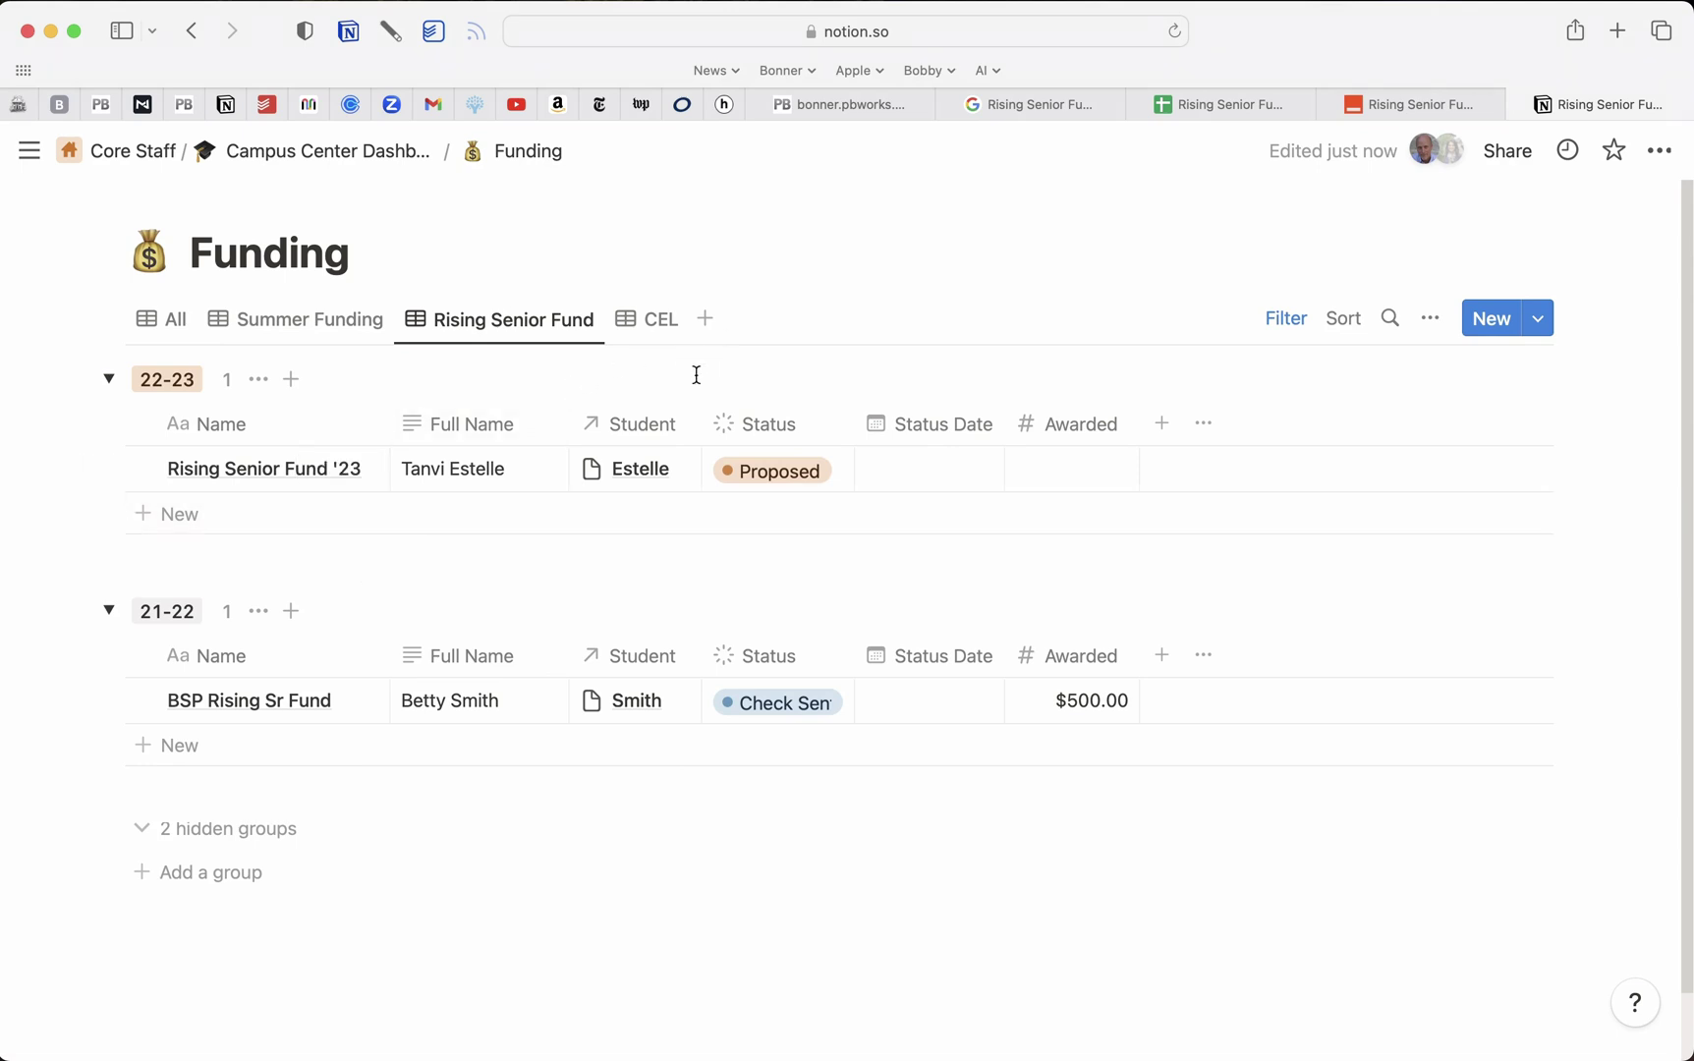
Preview the student page linked to Rising Senior Fund '23, then close it
{"action": "left_click", "coordinate": [644, 480]}
{"action": "left_click", "coordinate": [651, 562]}
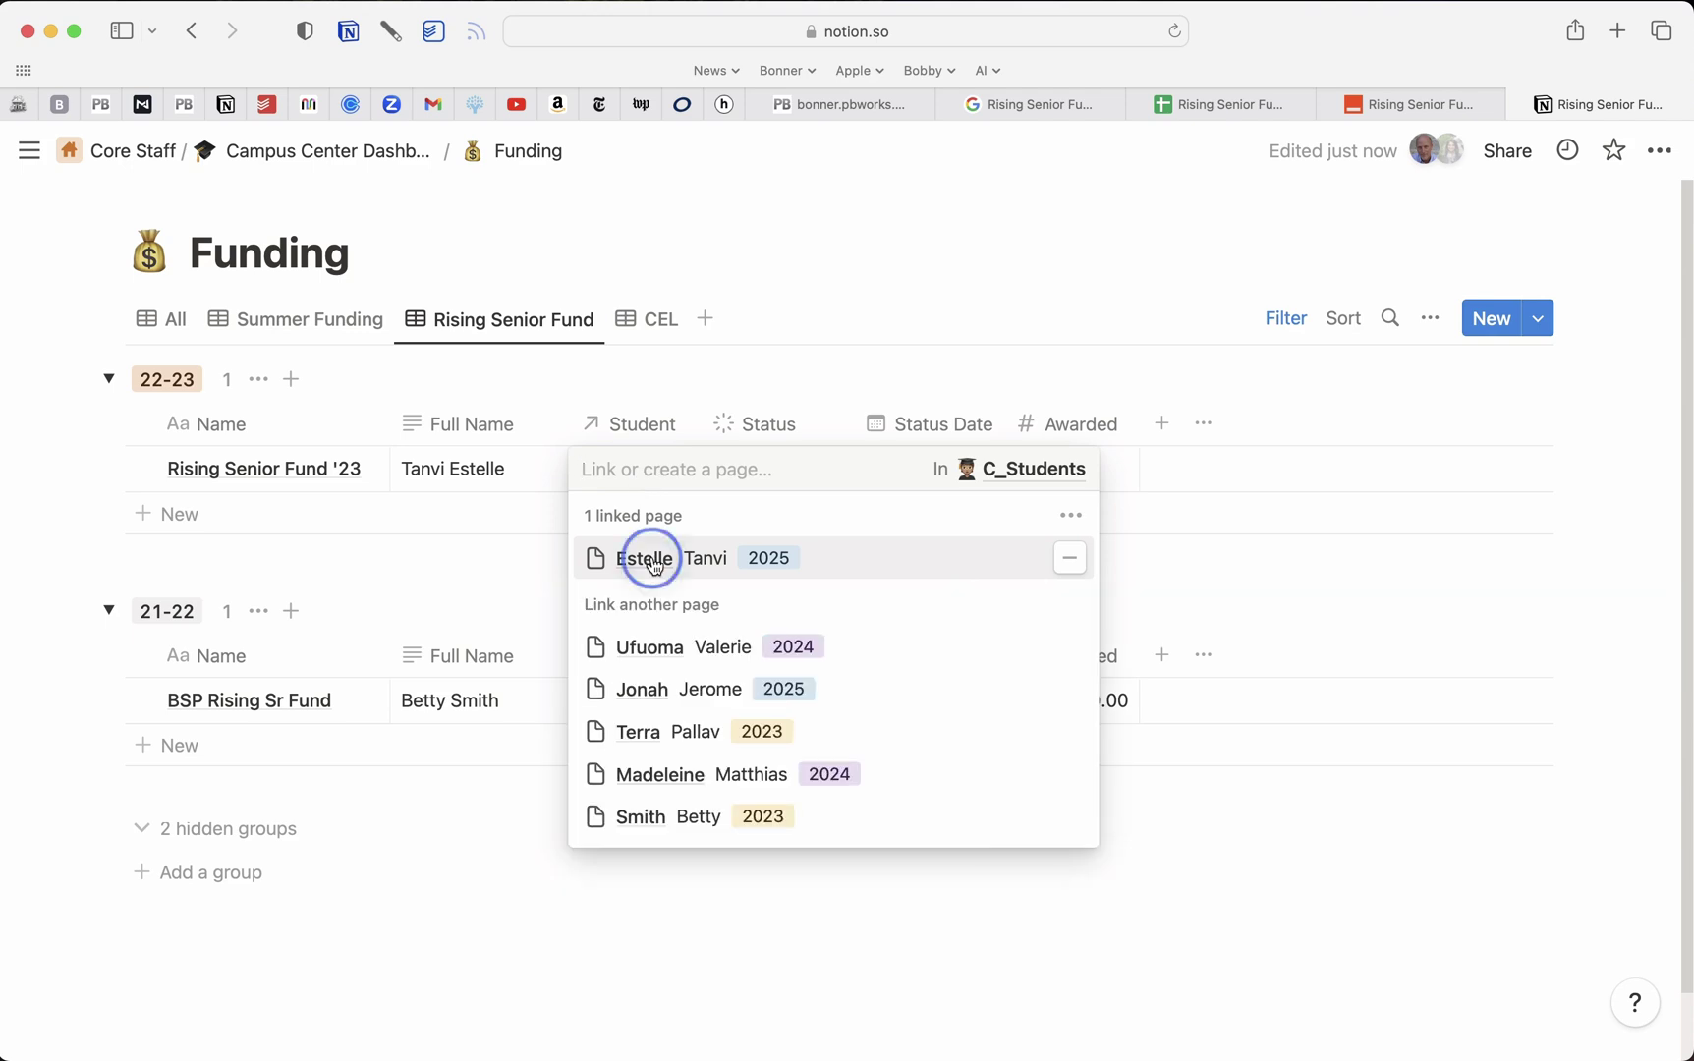
{"action": "scroll", "coordinate": [1214, 539], "scroll_direction": "down", "scroll_amount": 4}
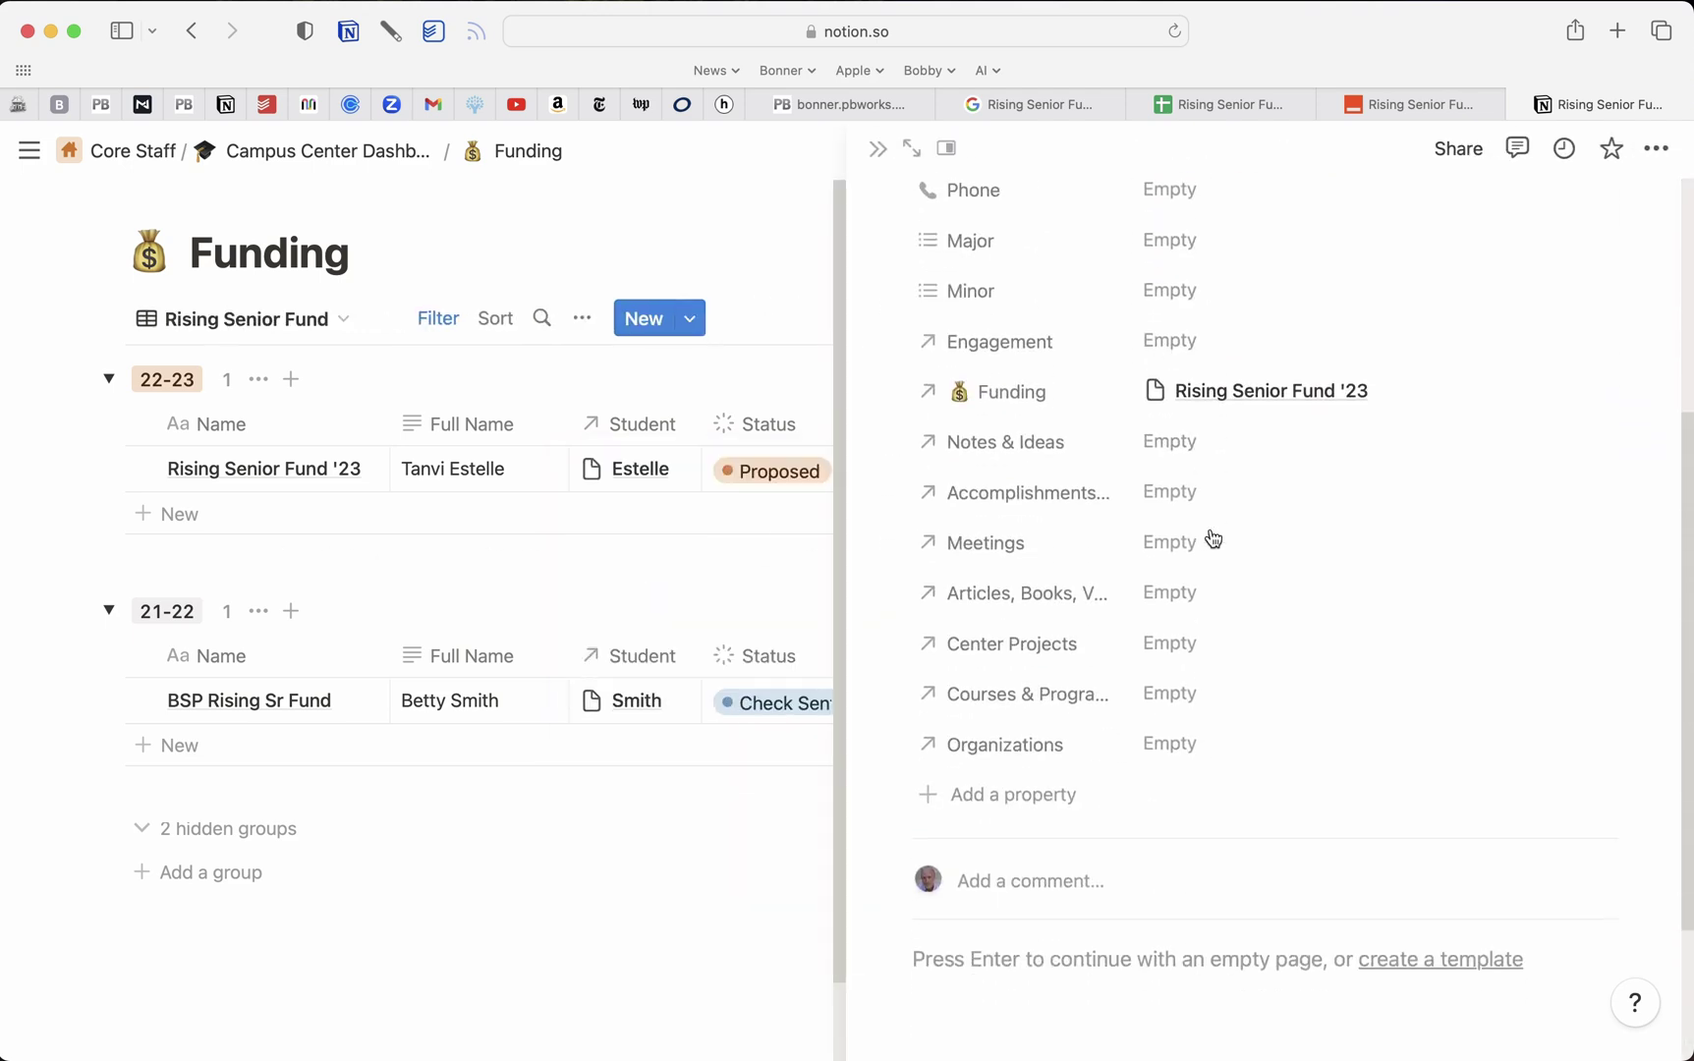
{"action": "scroll", "coordinate": [1208, 520], "scroll_direction": "down", "scroll_amount": 2}
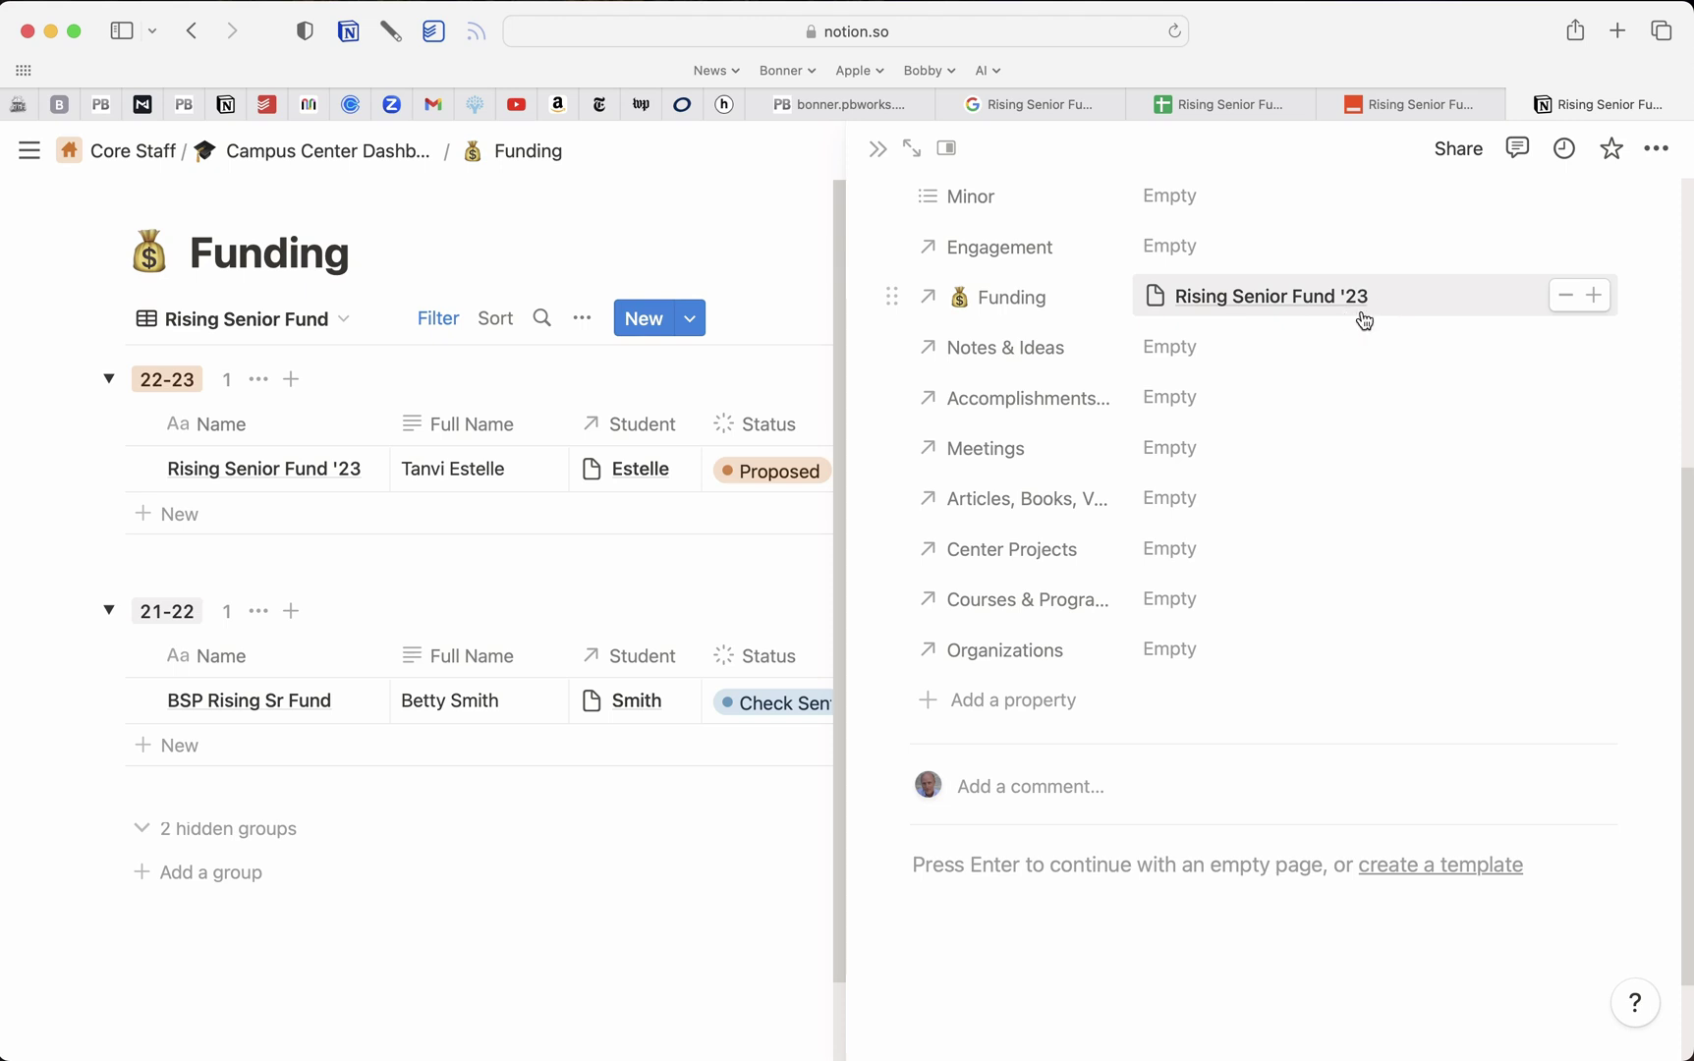
{"action": "left_click", "coordinate": [876, 150]}
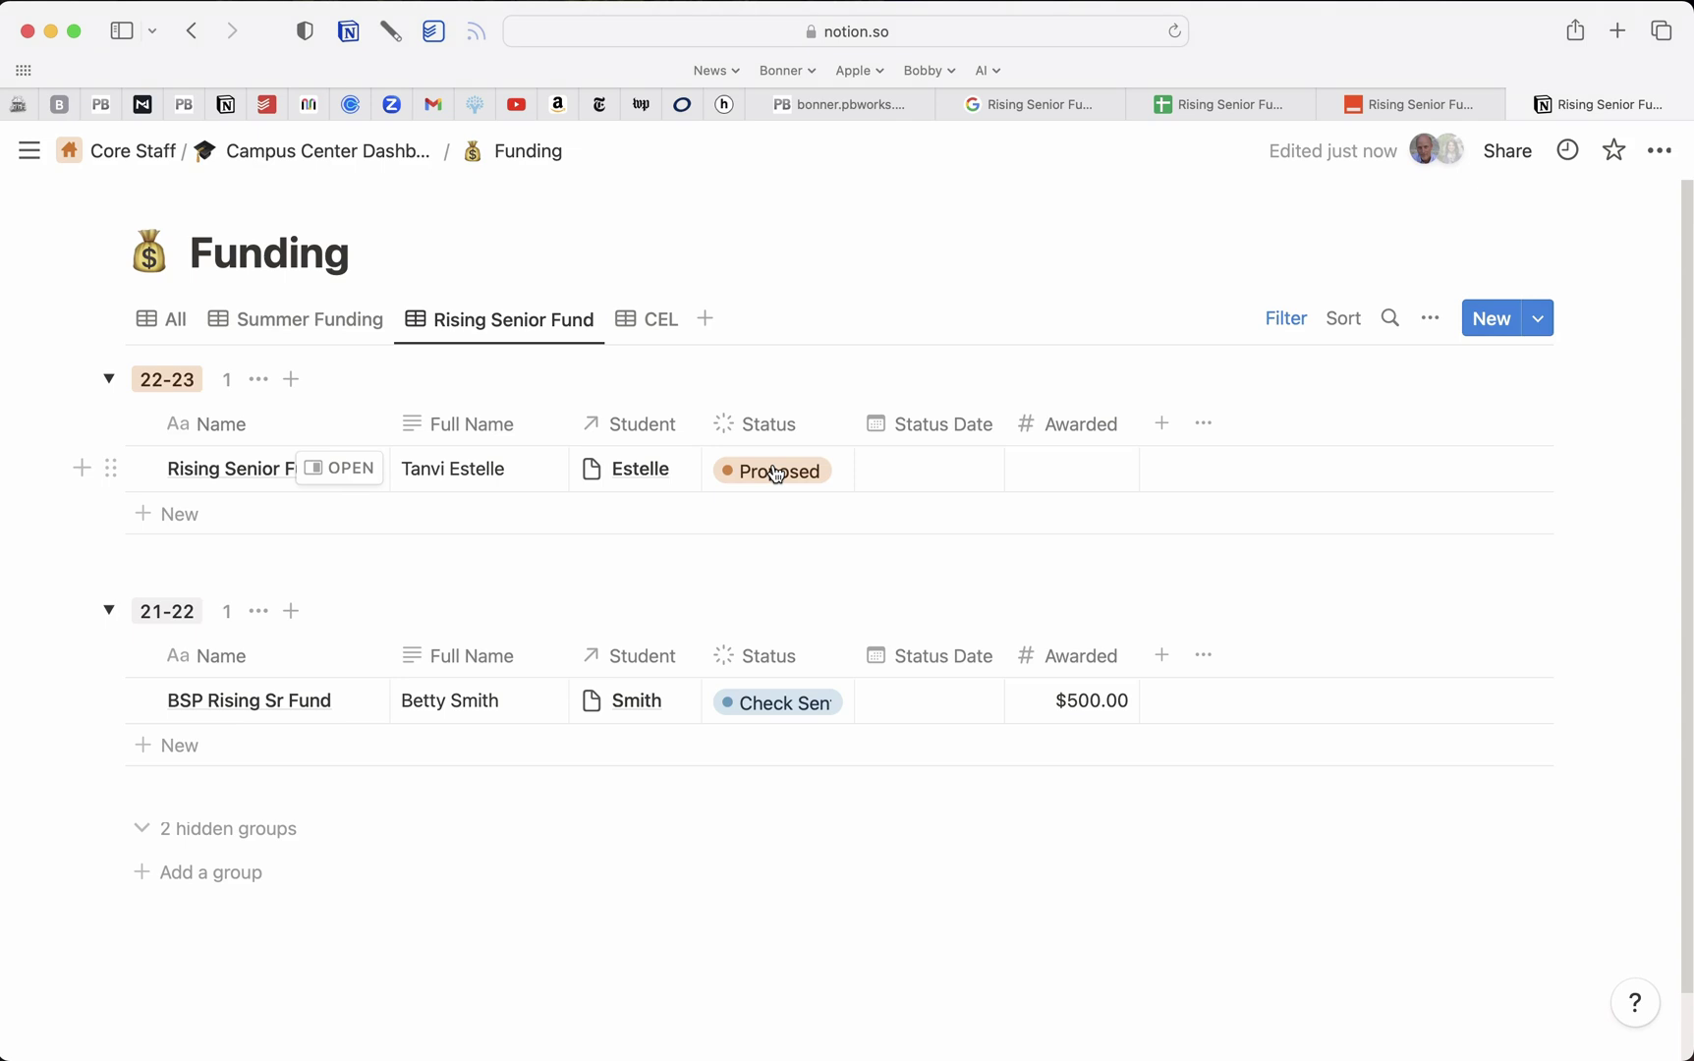
Set Rising Senior Fund '23's Status Date to May 11, 2023
{"action": "left_click", "coordinate": [960, 475]}
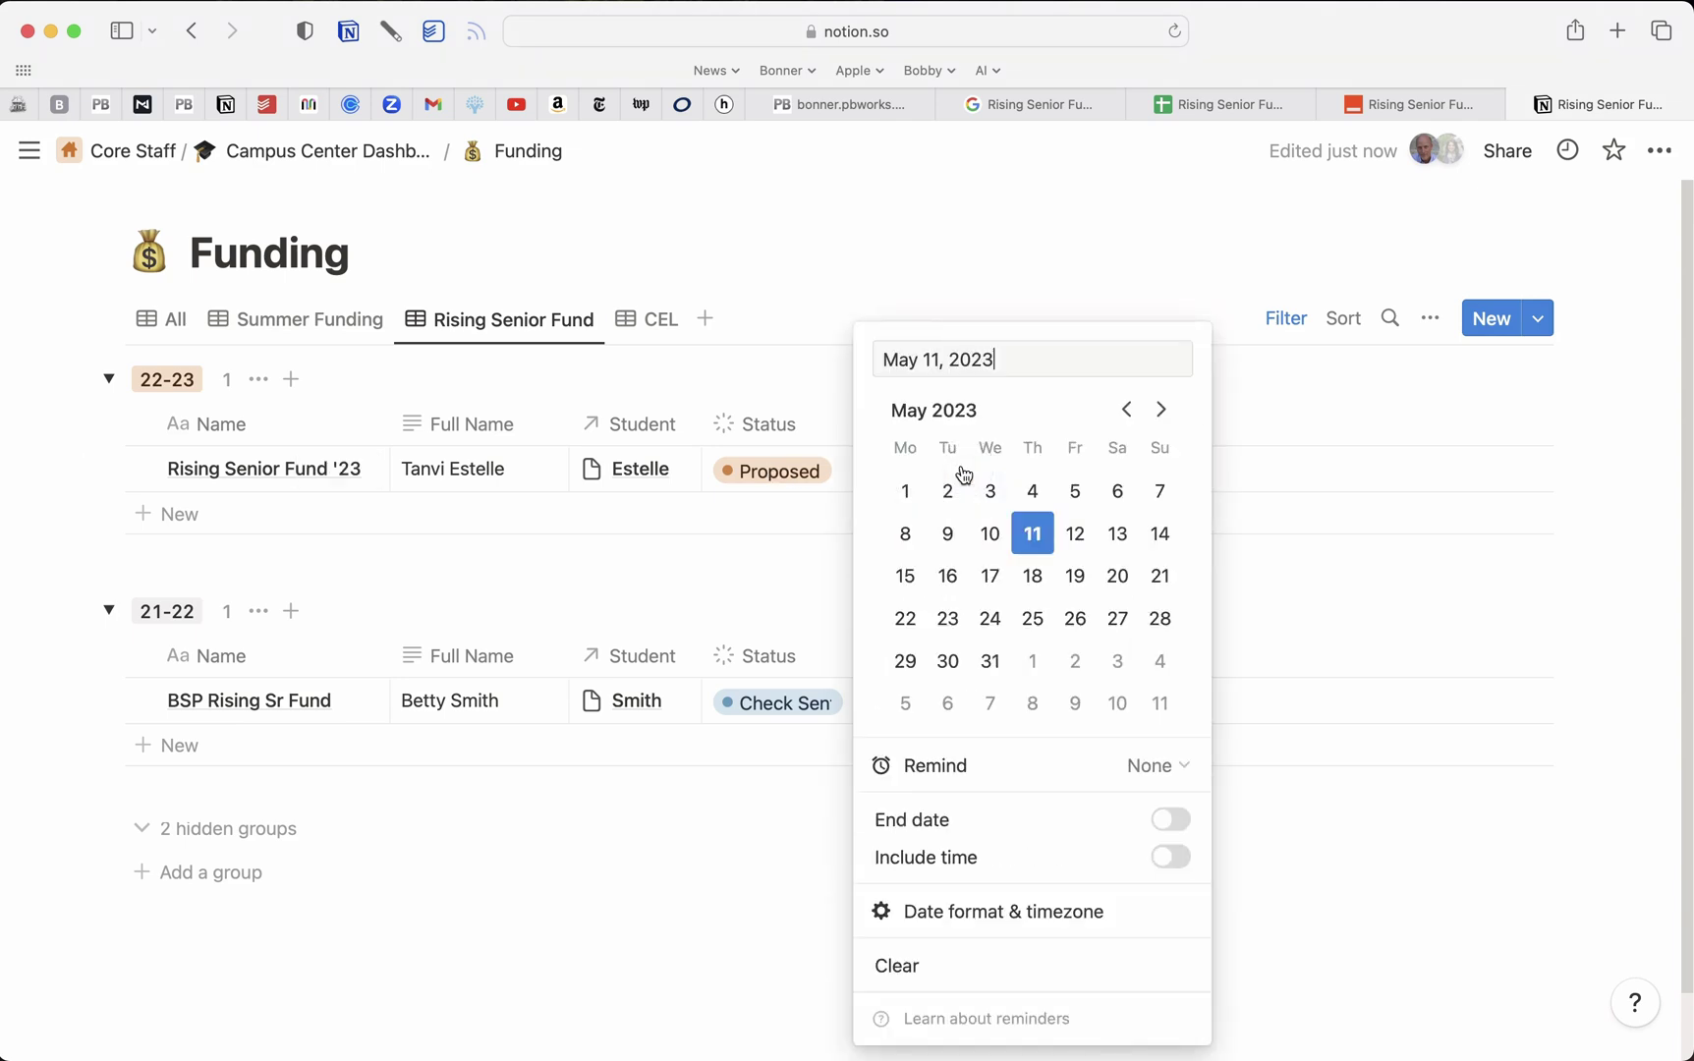
{"action": "left_click", "coordinate": [1036, 291]}
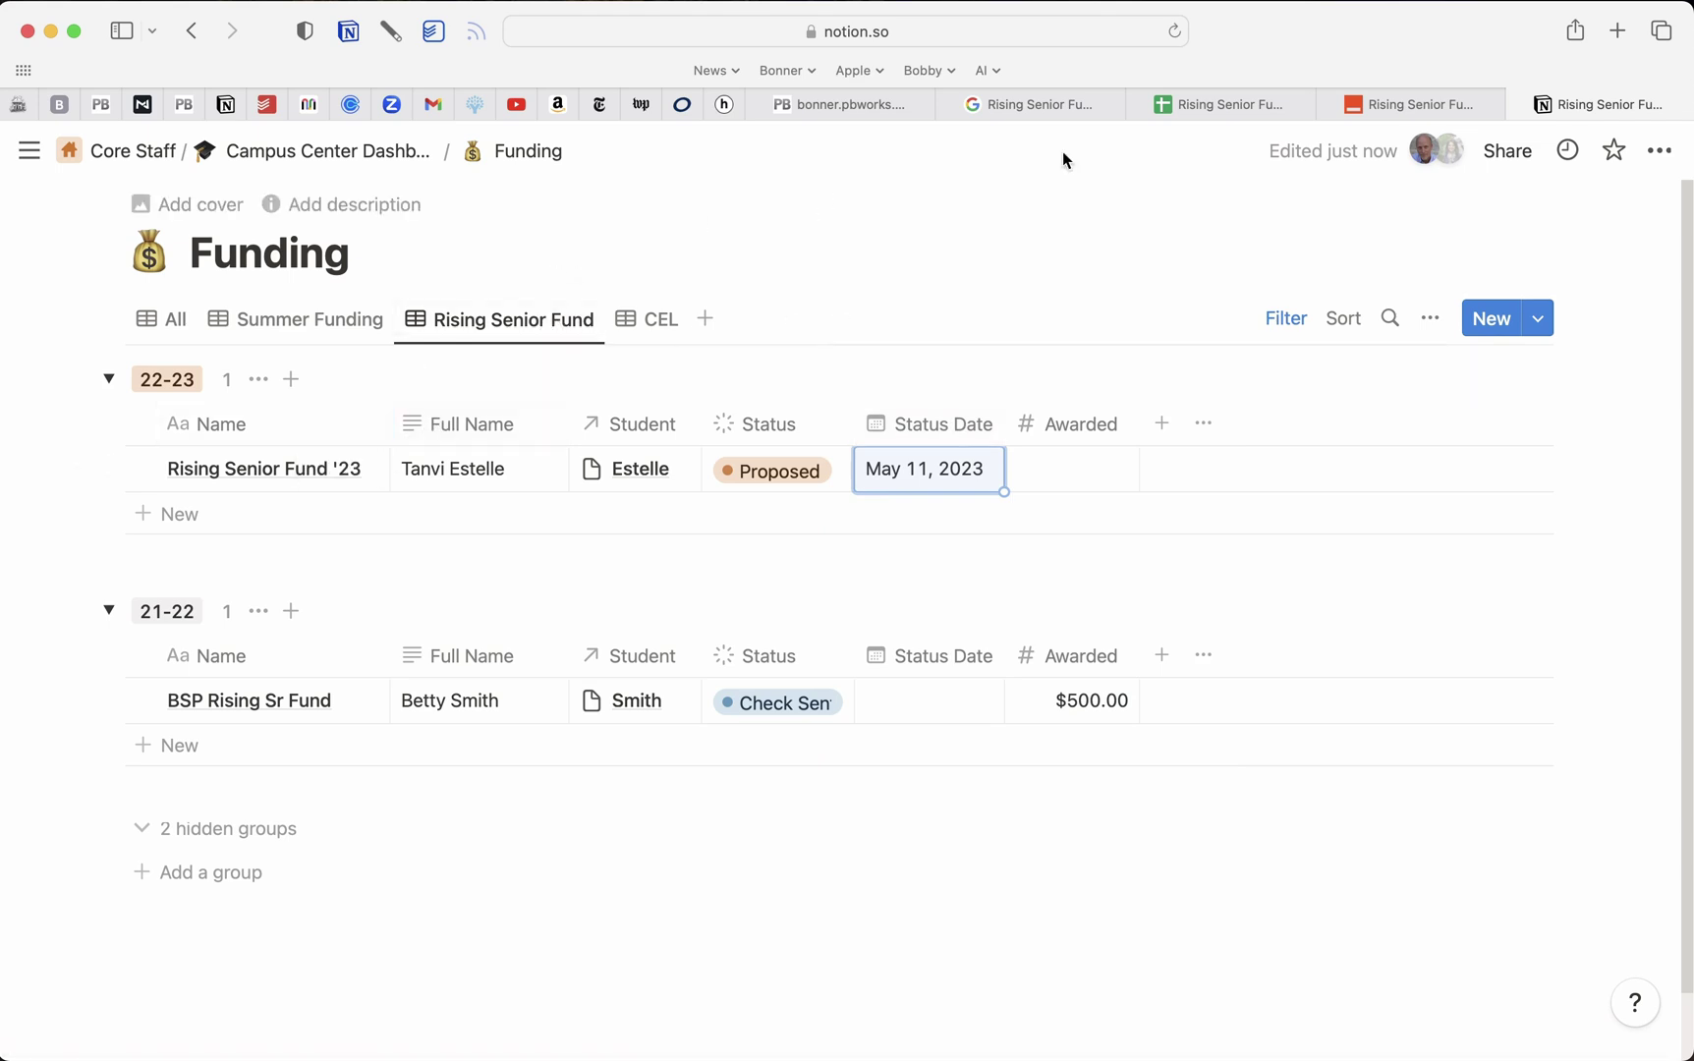
{"action": "left_click", "coordinate": [1395, 105]}
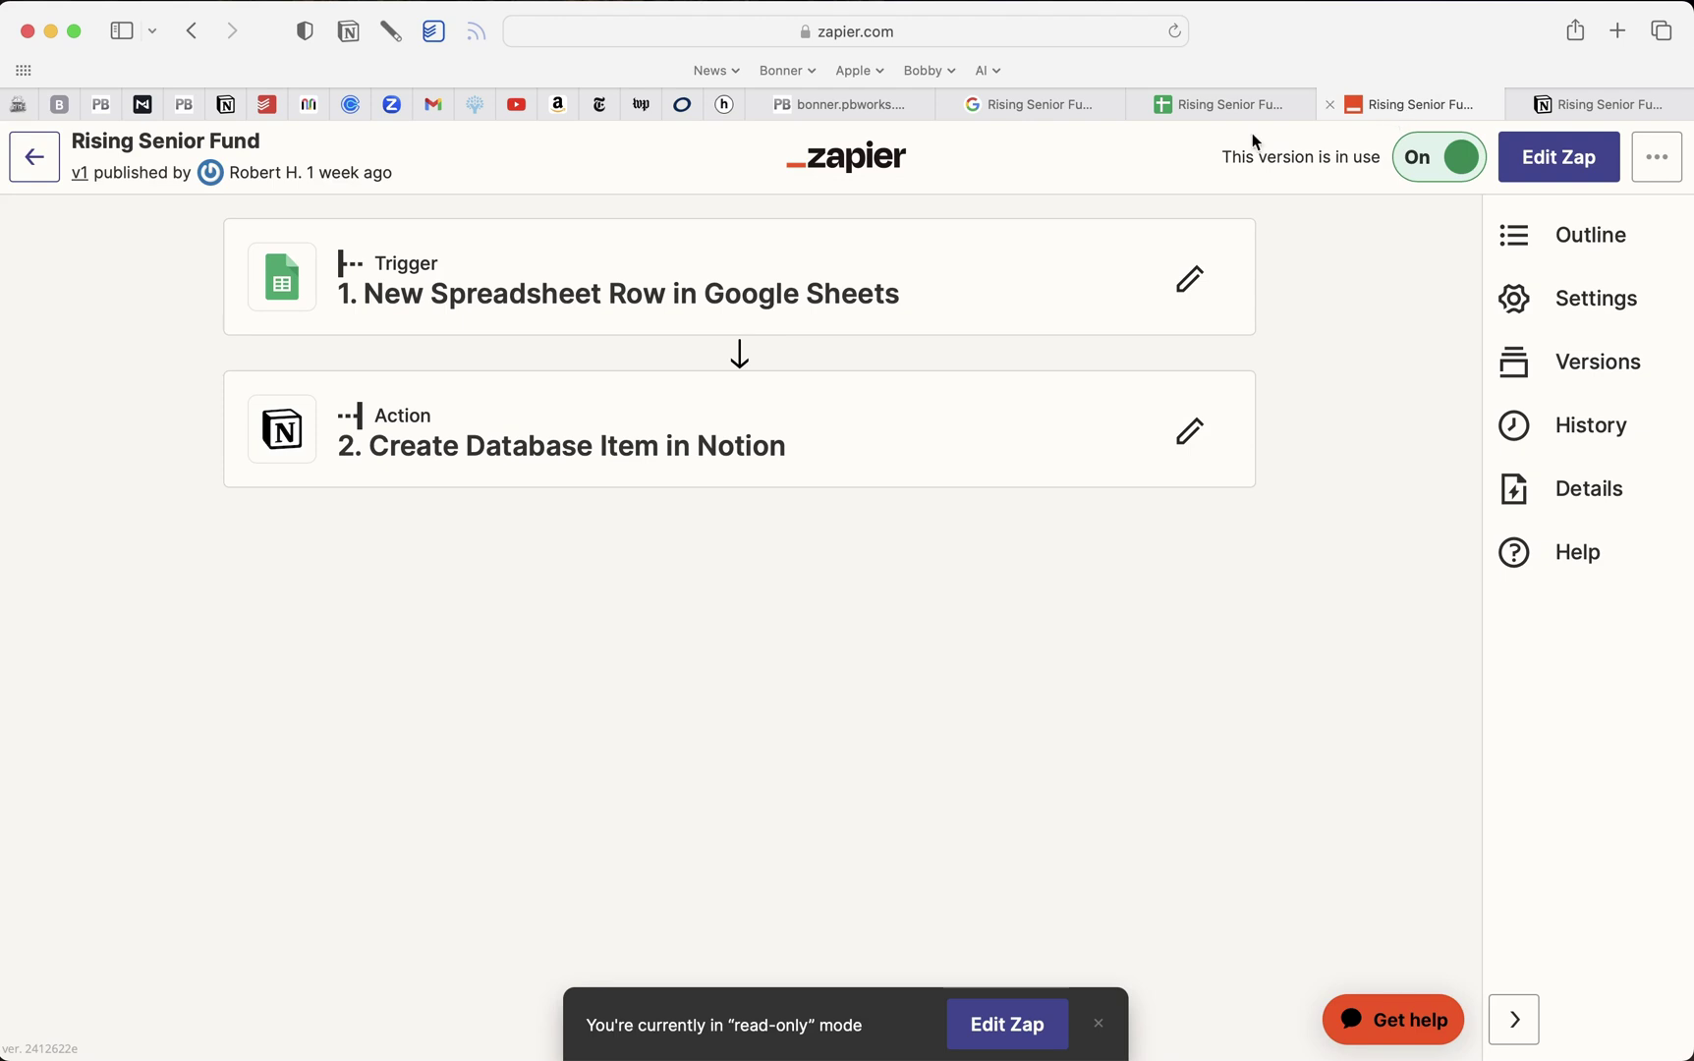
Create a new zap titled 'Rising senior fund proposals'
{"action": "left_click", "coordinate": [34, 157]}
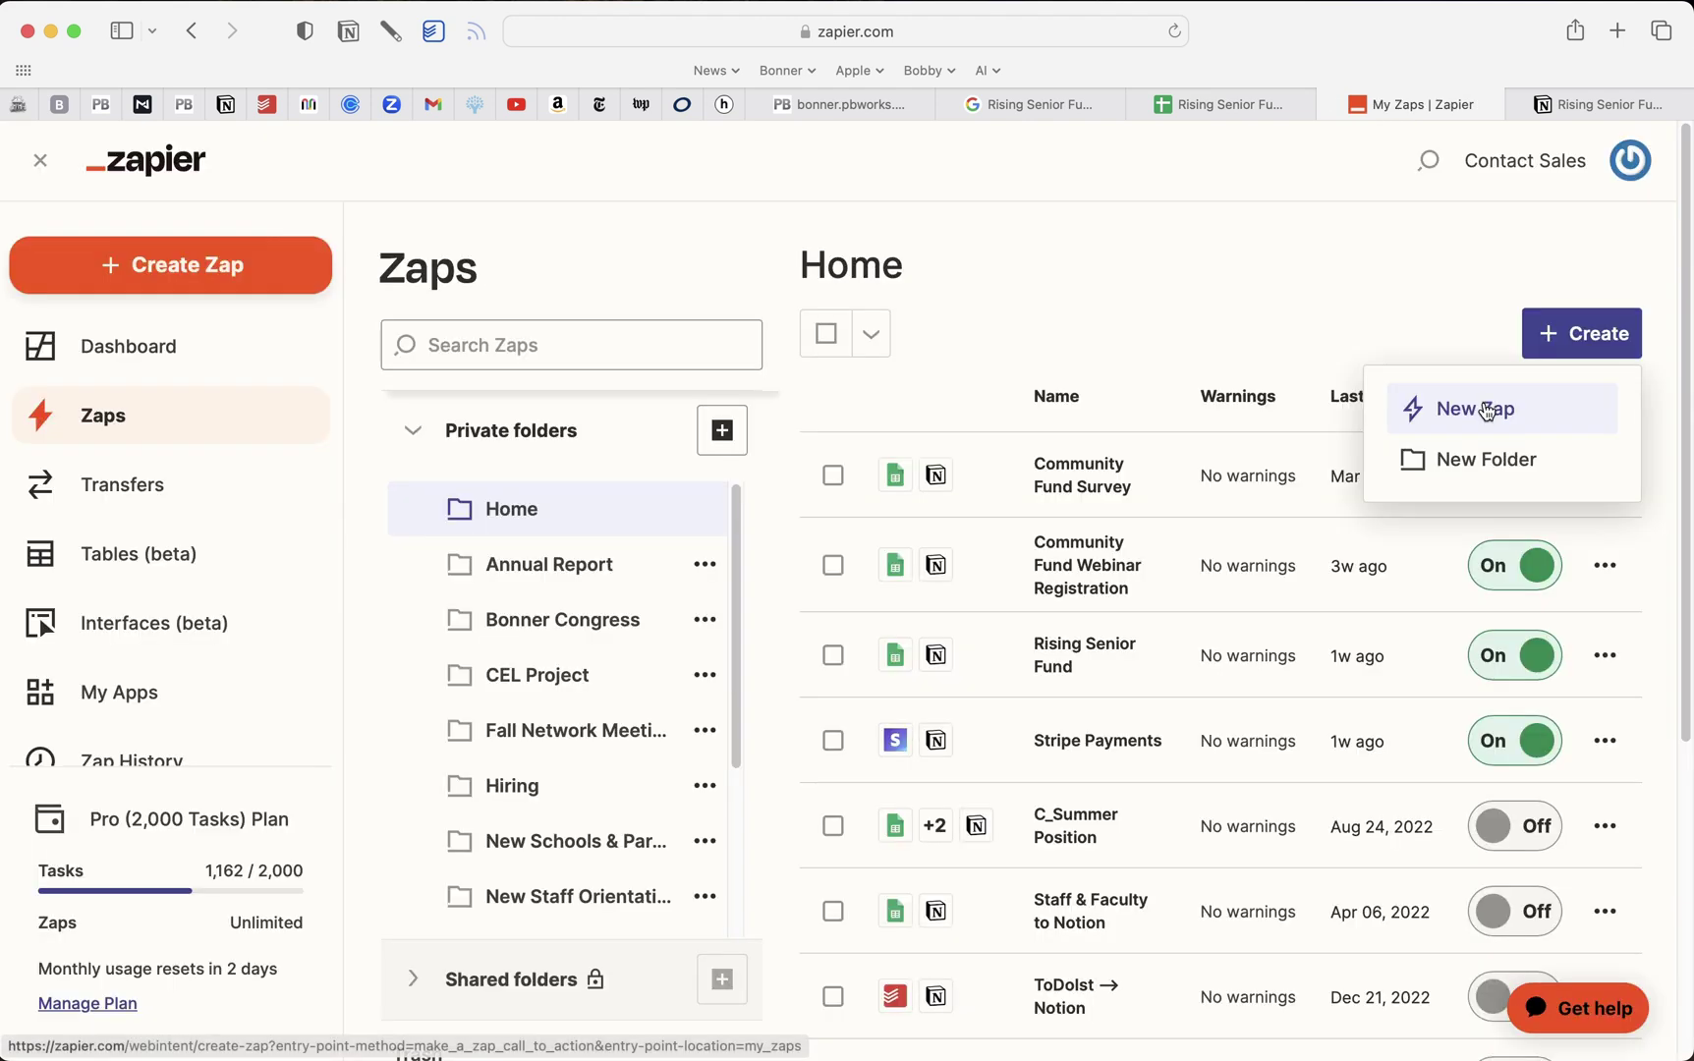
{"action": "left_click", "coordinate": [1486, 411]}
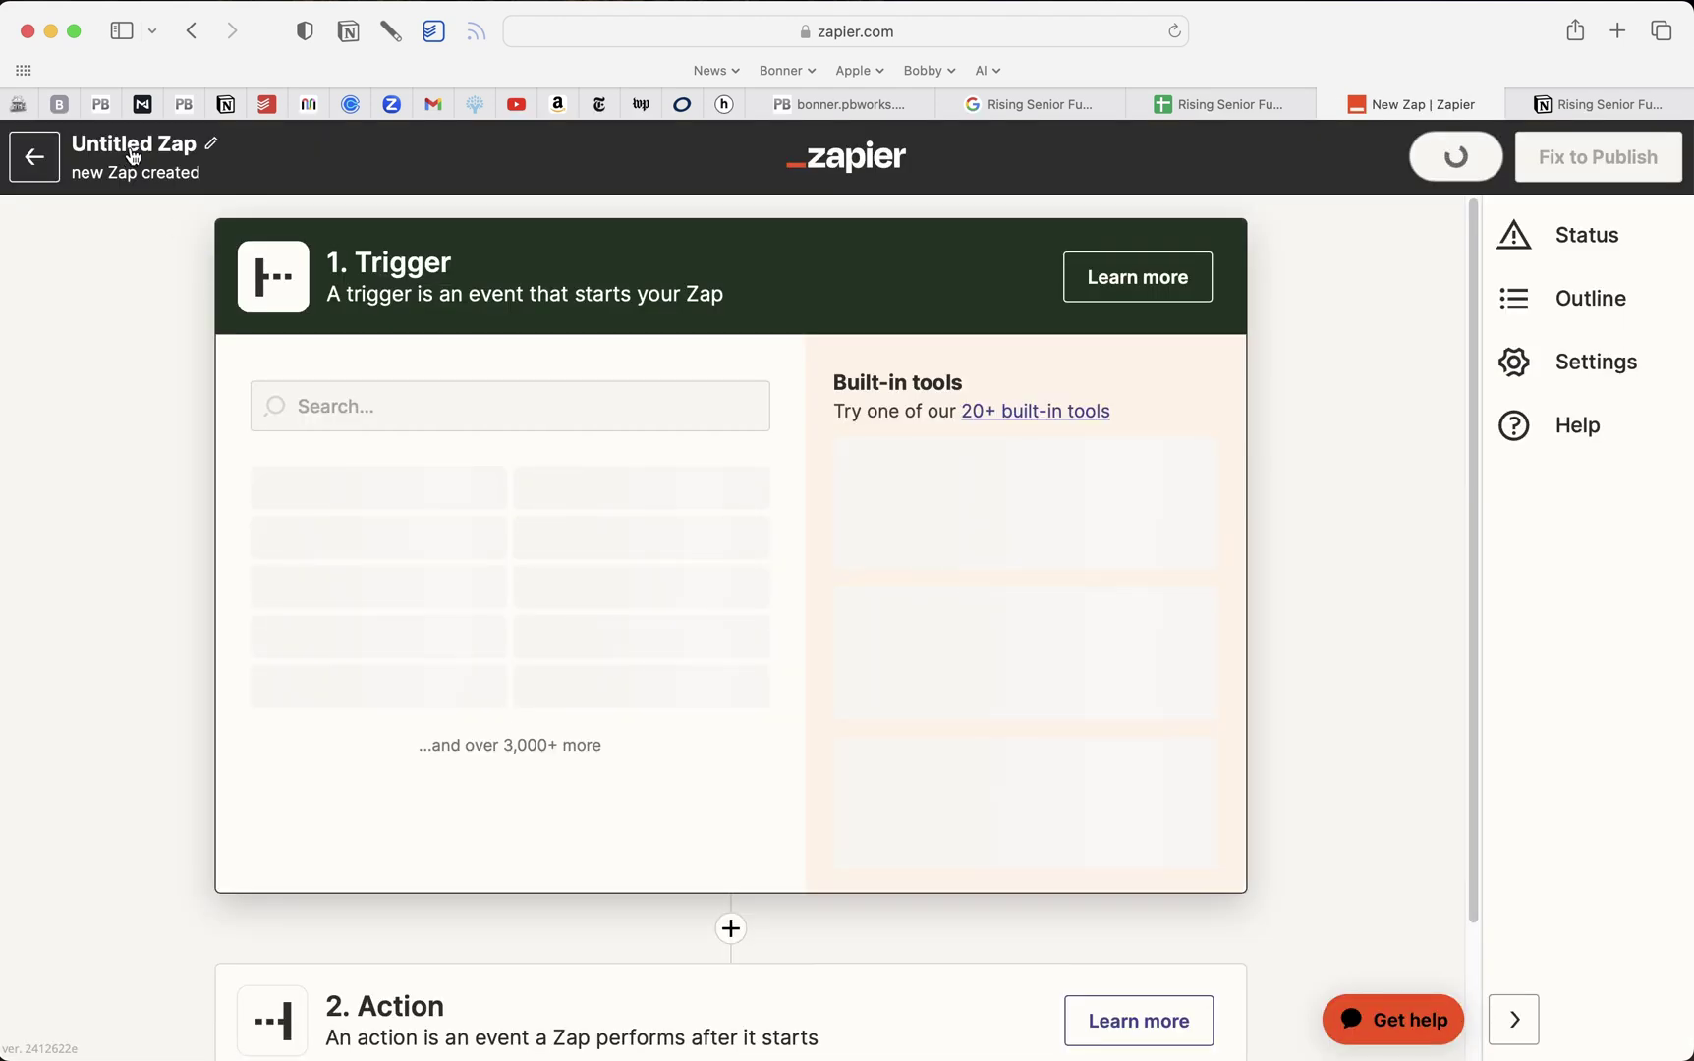
{"action": "left_click", "coordinate": [137, 154]}
{"action": "type", "text": "Rising s"}
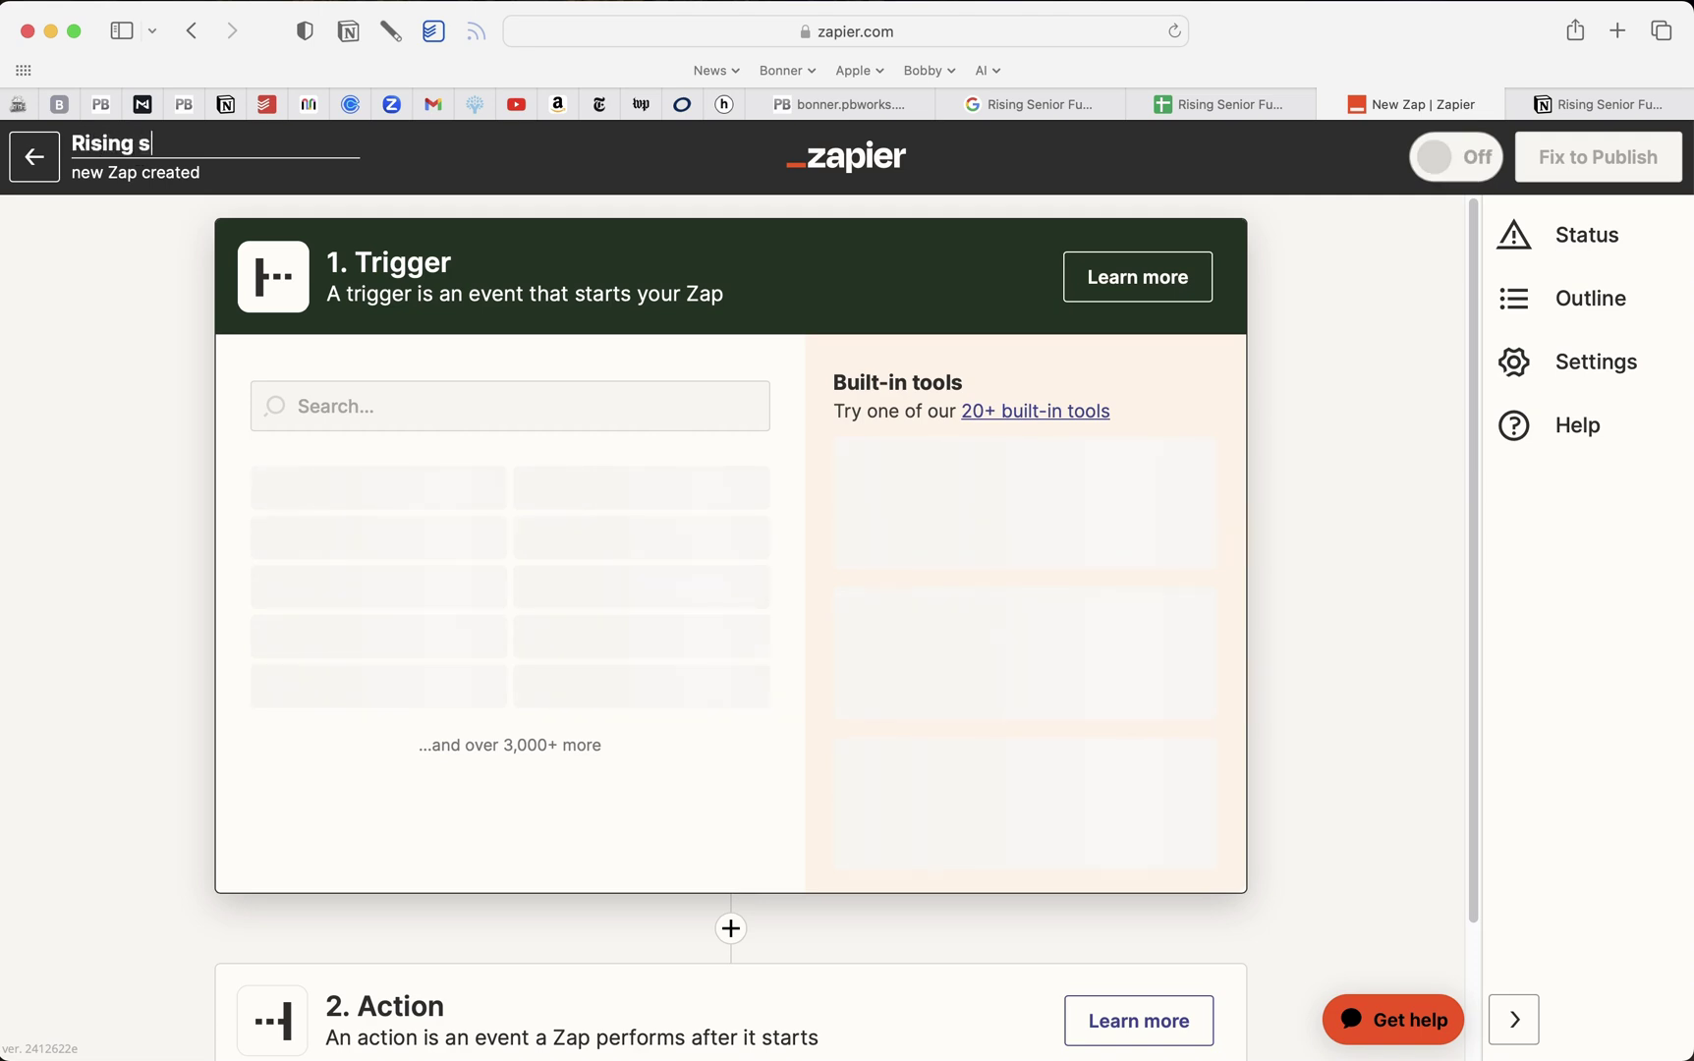
{"action": "type", "text": "enior fund proposals"}
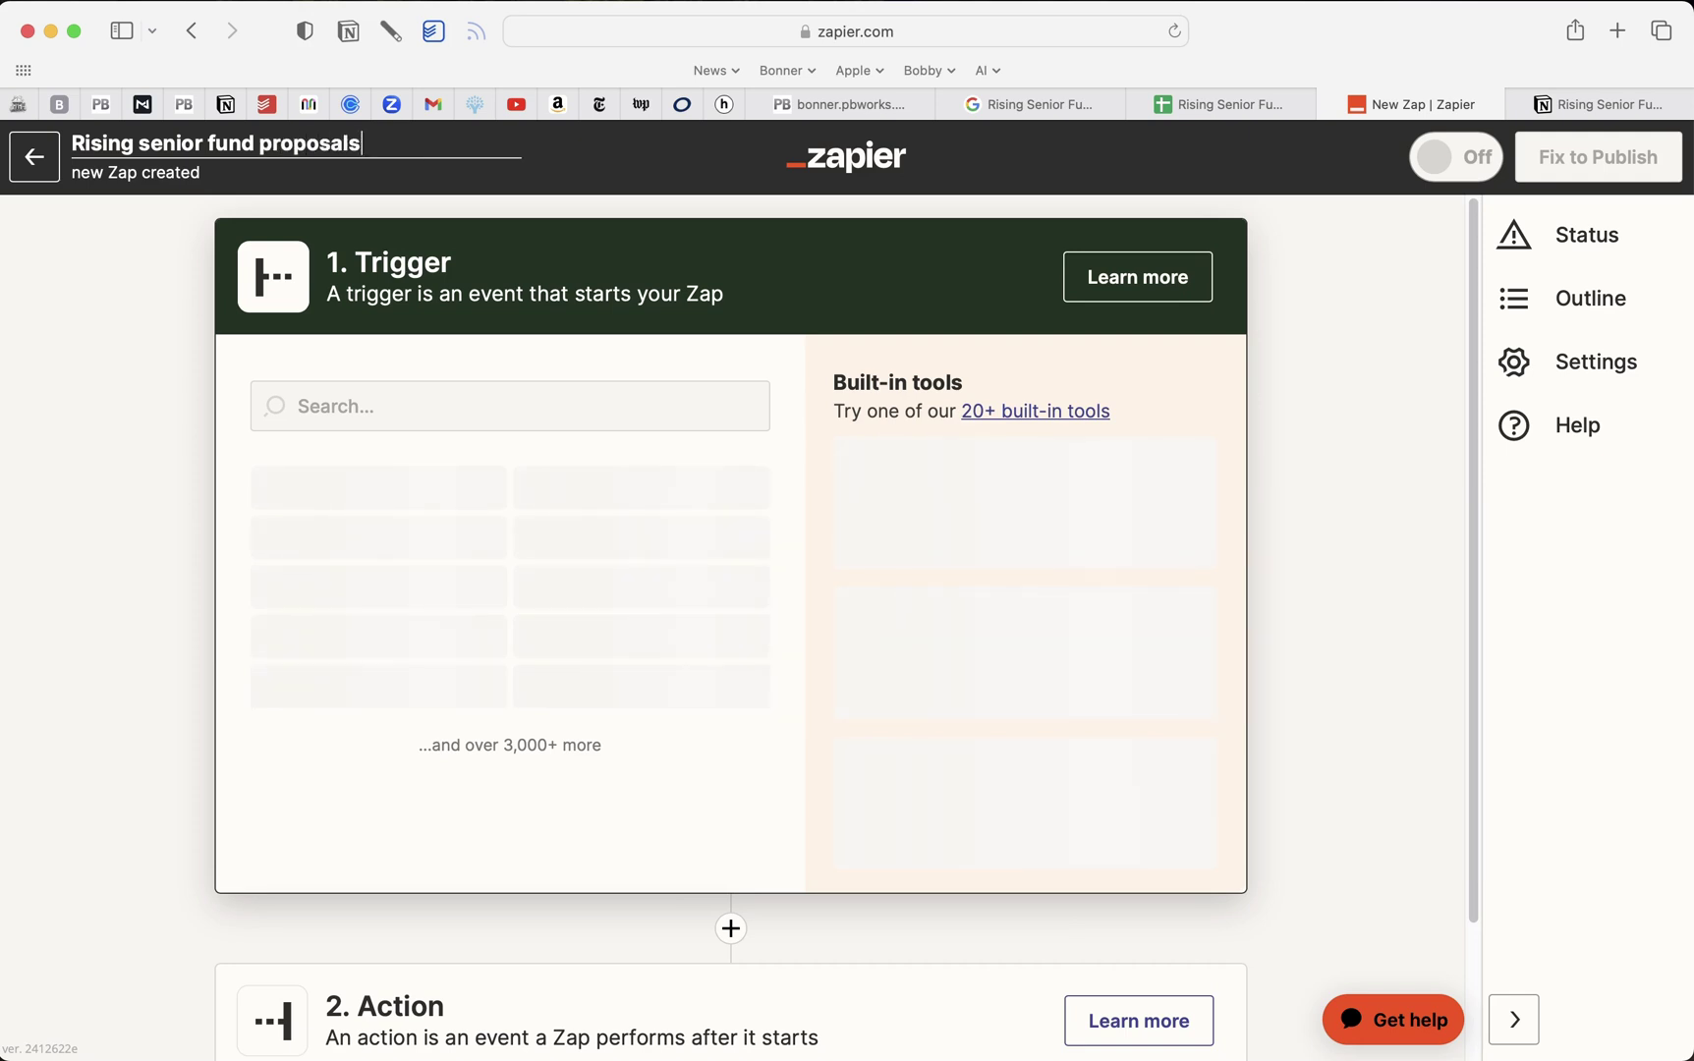
{"action": "key", "text": "Return"}
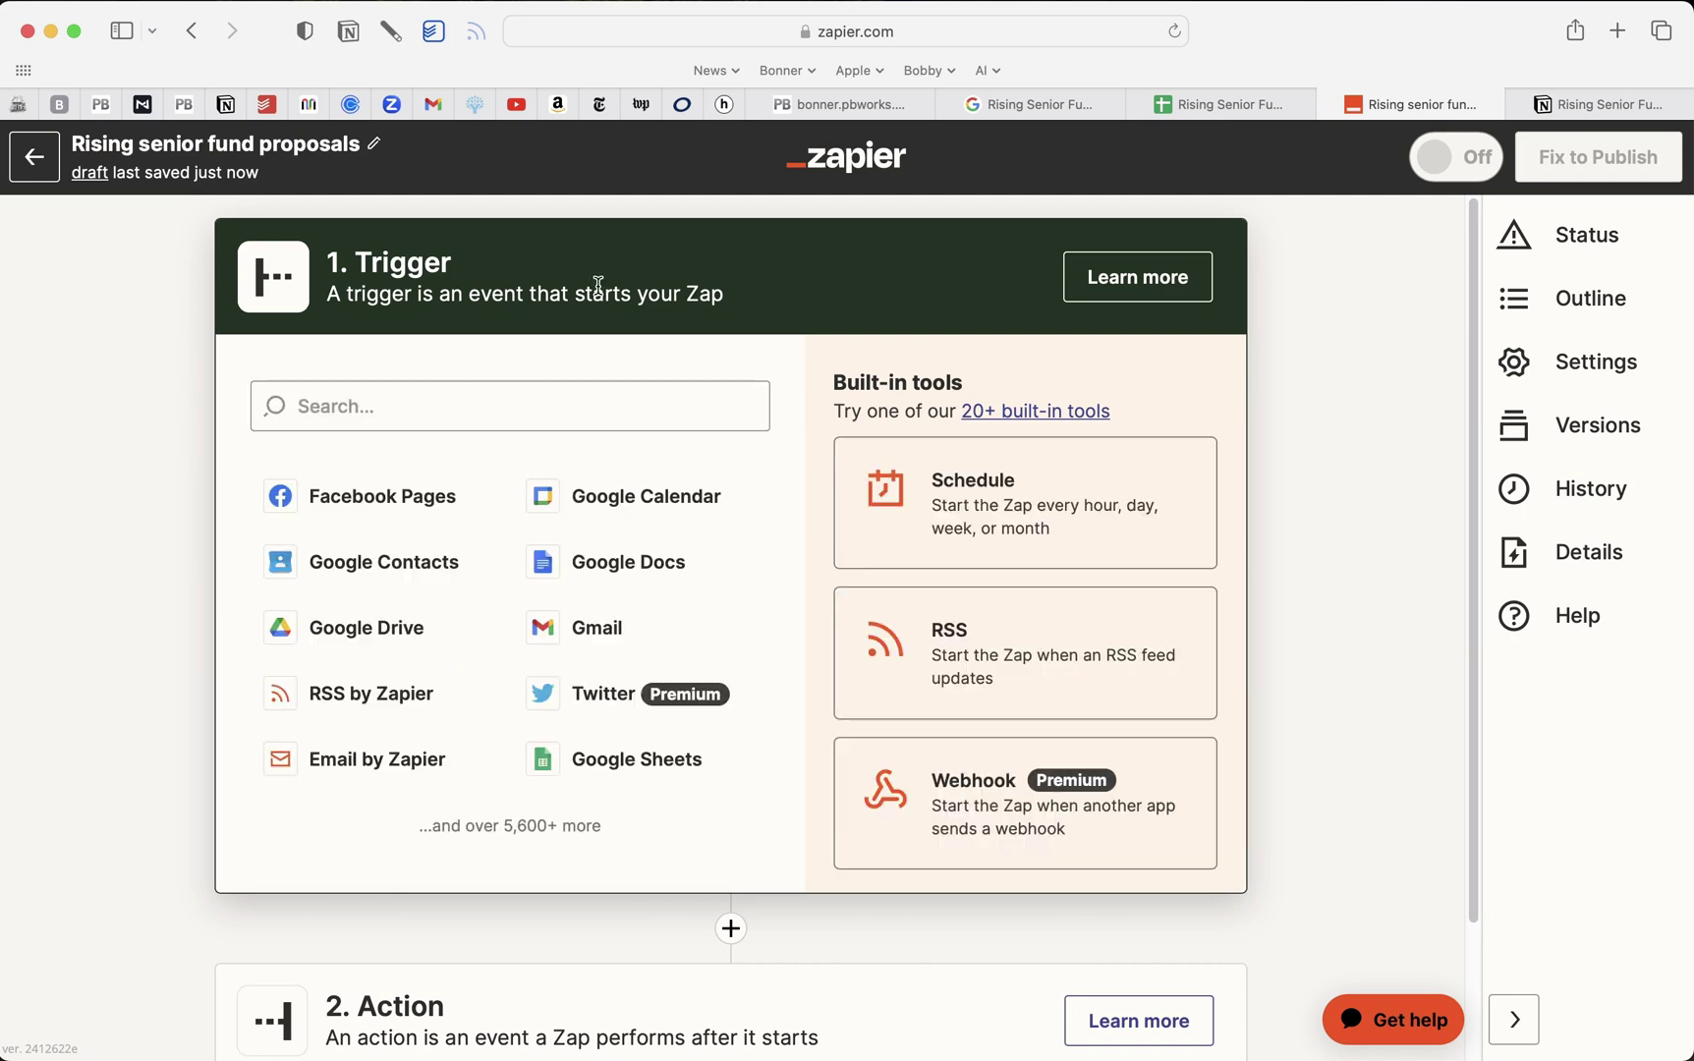
Make the trigger Google Sheets New Spreadsheet Row using the connected account
{"action": "left_click", "coordinate": [504, 417]}
{"action": "type", "text": "sheet"}
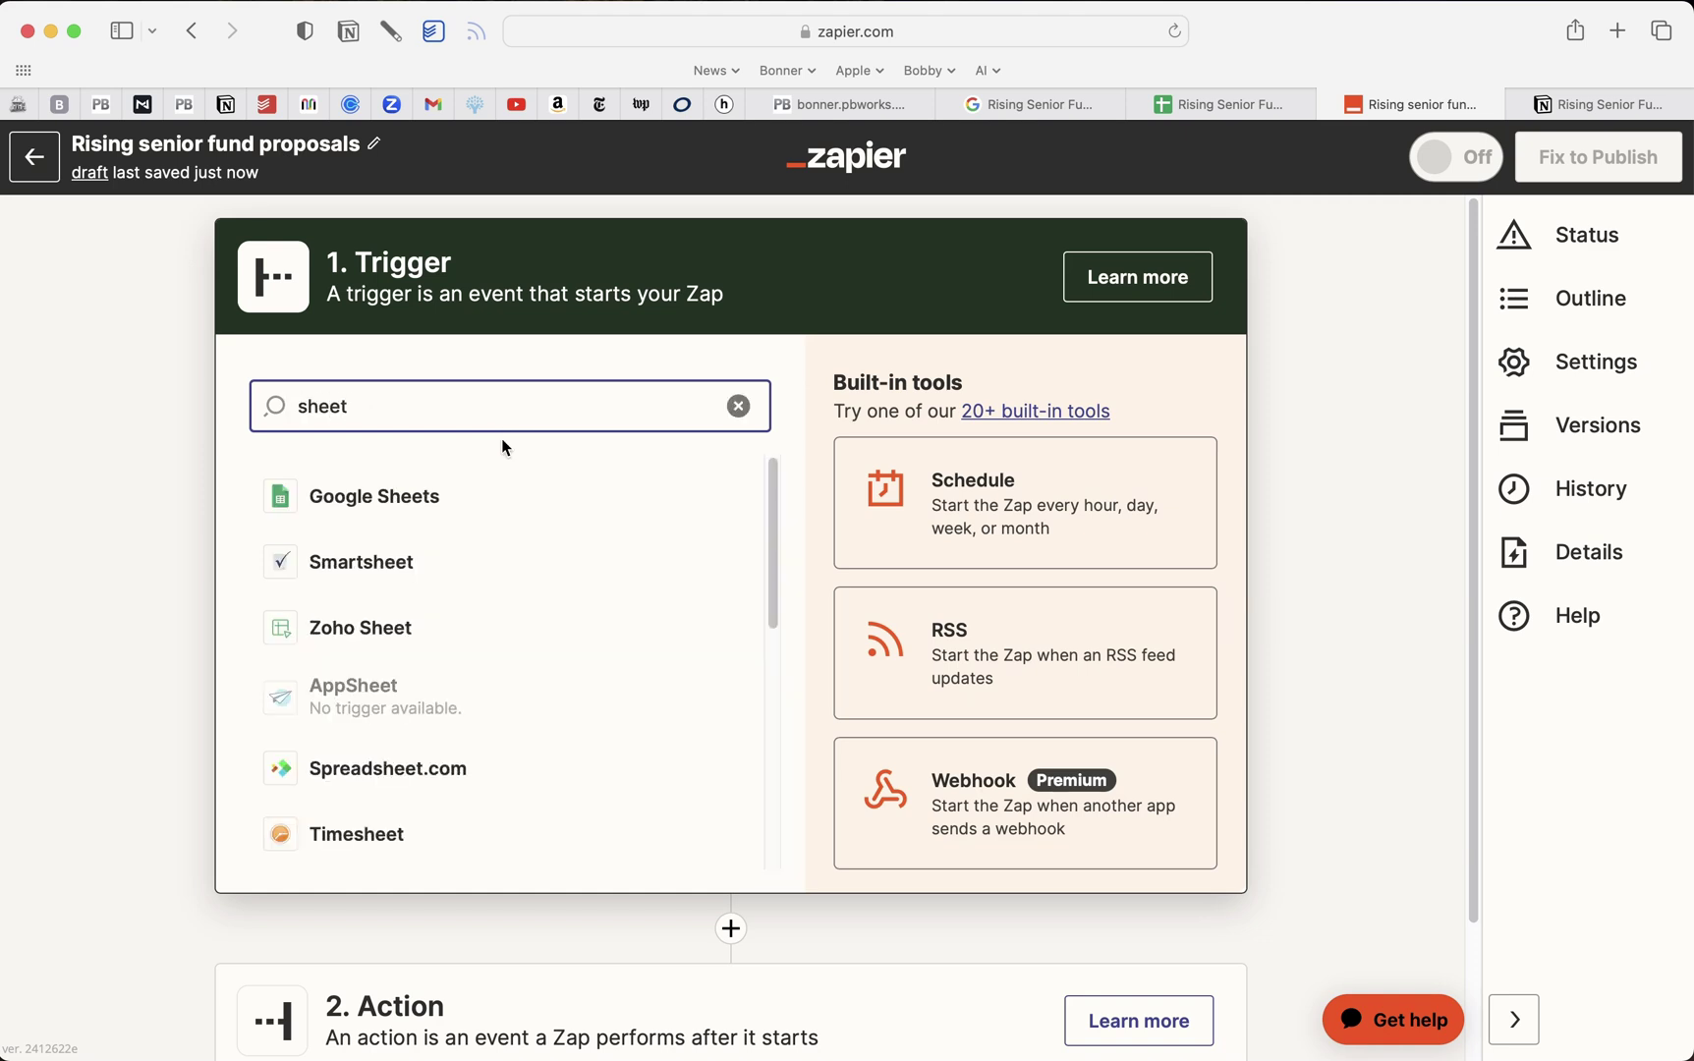
{"action": "left_click", "coordinate": [444, 497]}
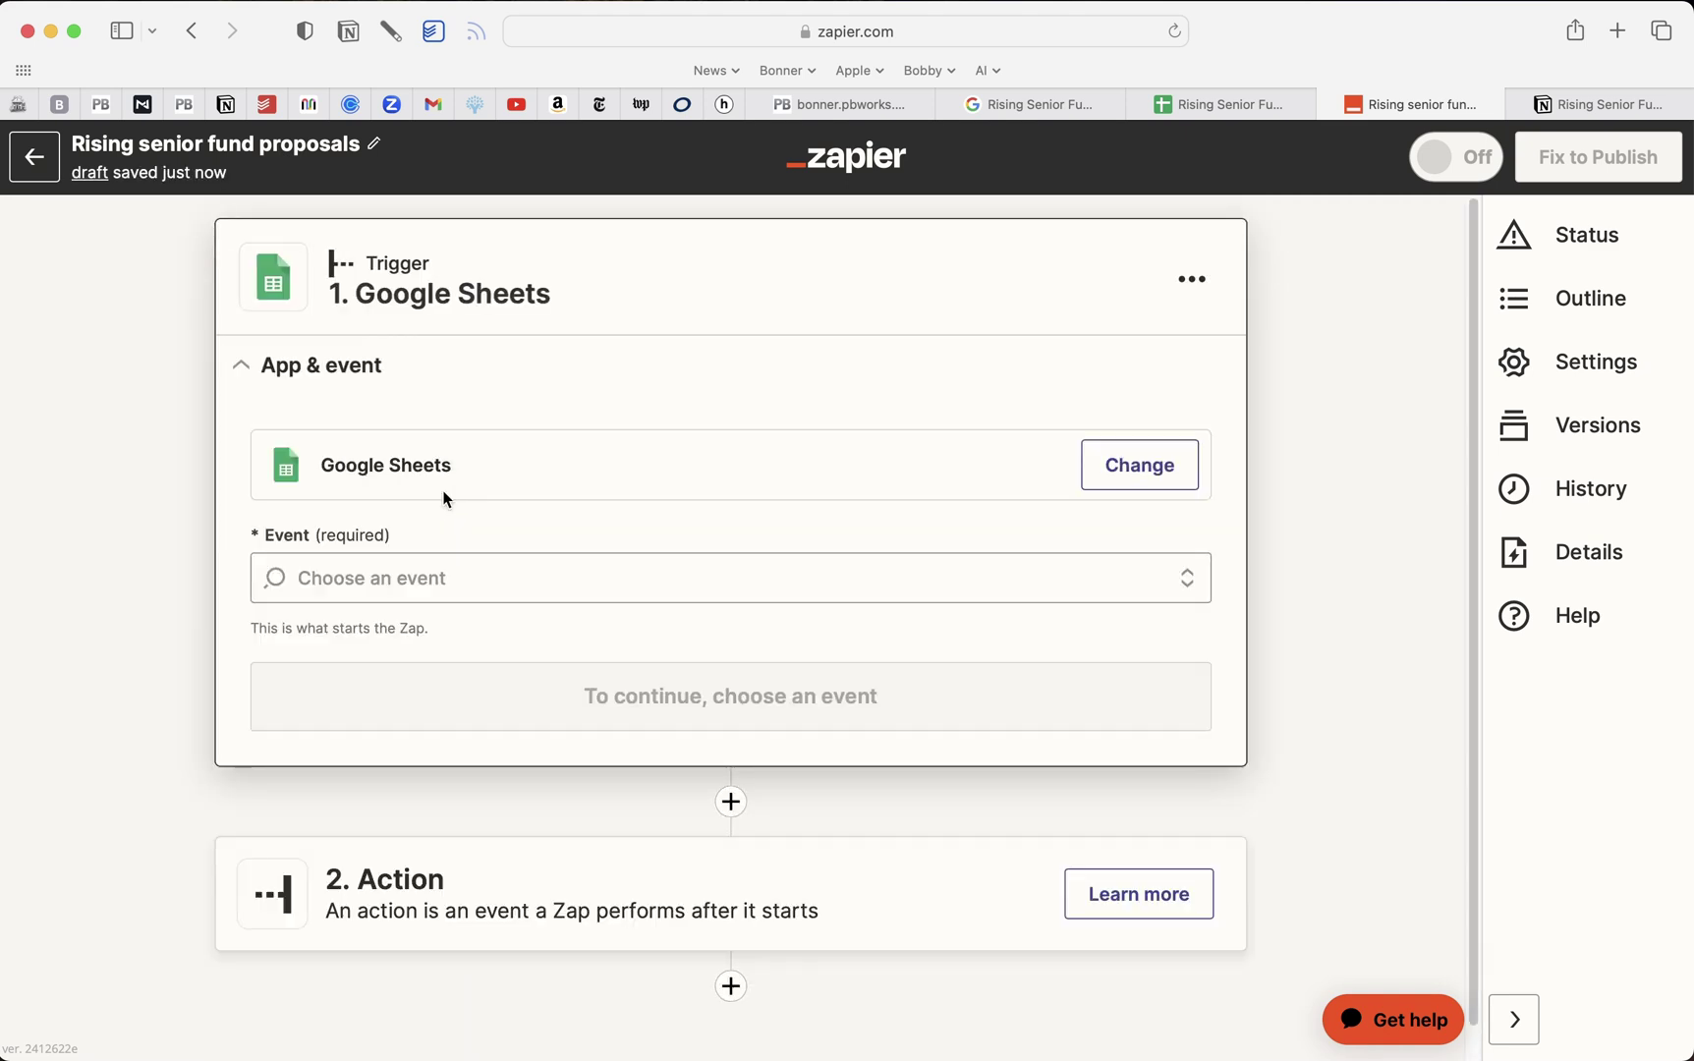
{"action": "left_click", "coordinate": [455, 579]}
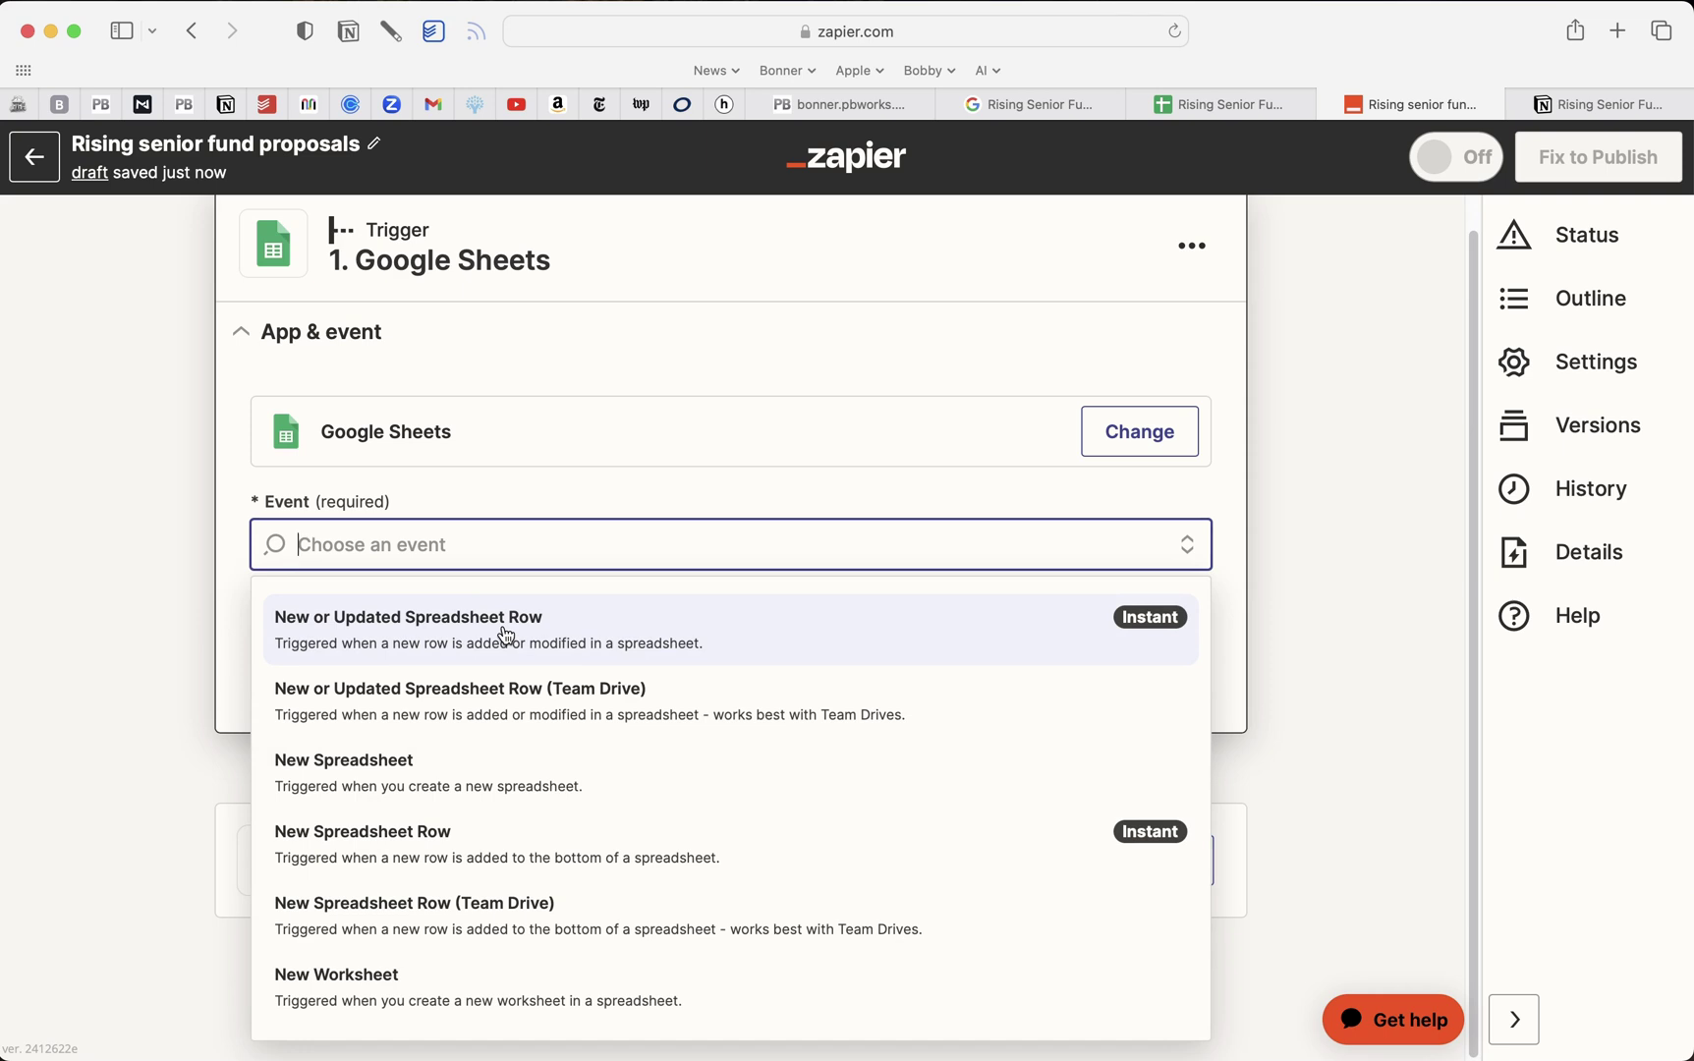
{"action": "left_click", "coordinate": [444, 854]}
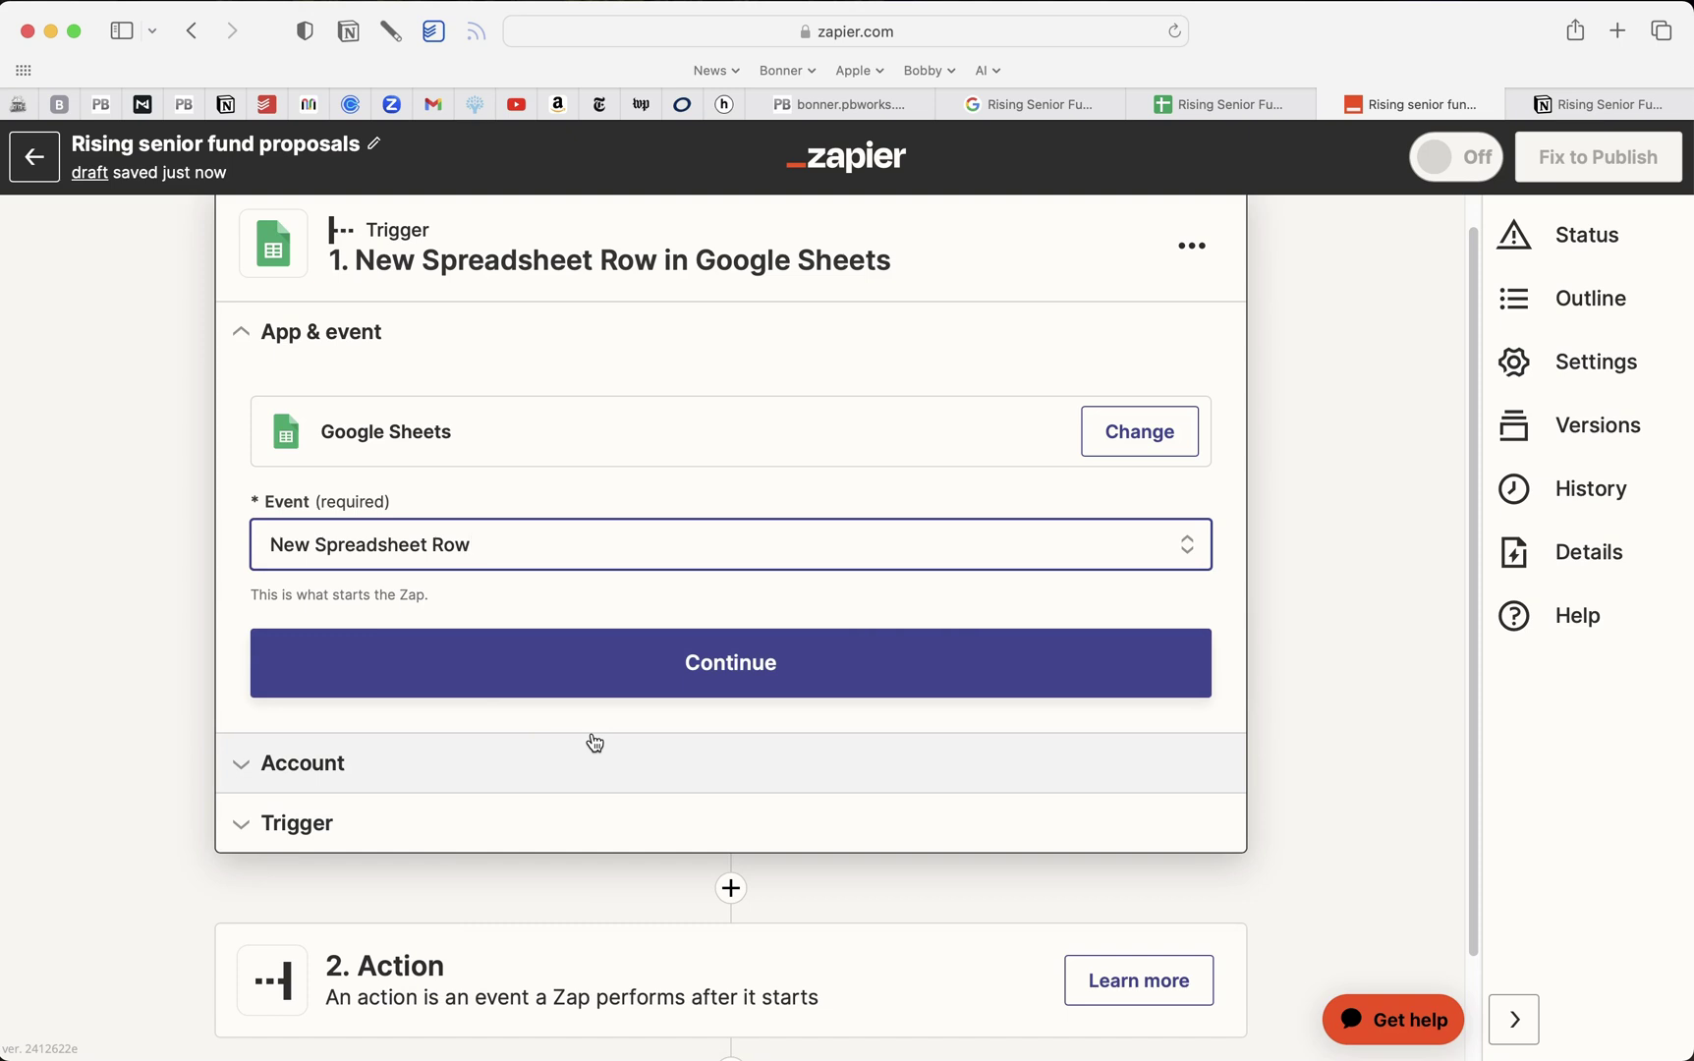
{"action": "left_click", "coordinate": [706, 660]}
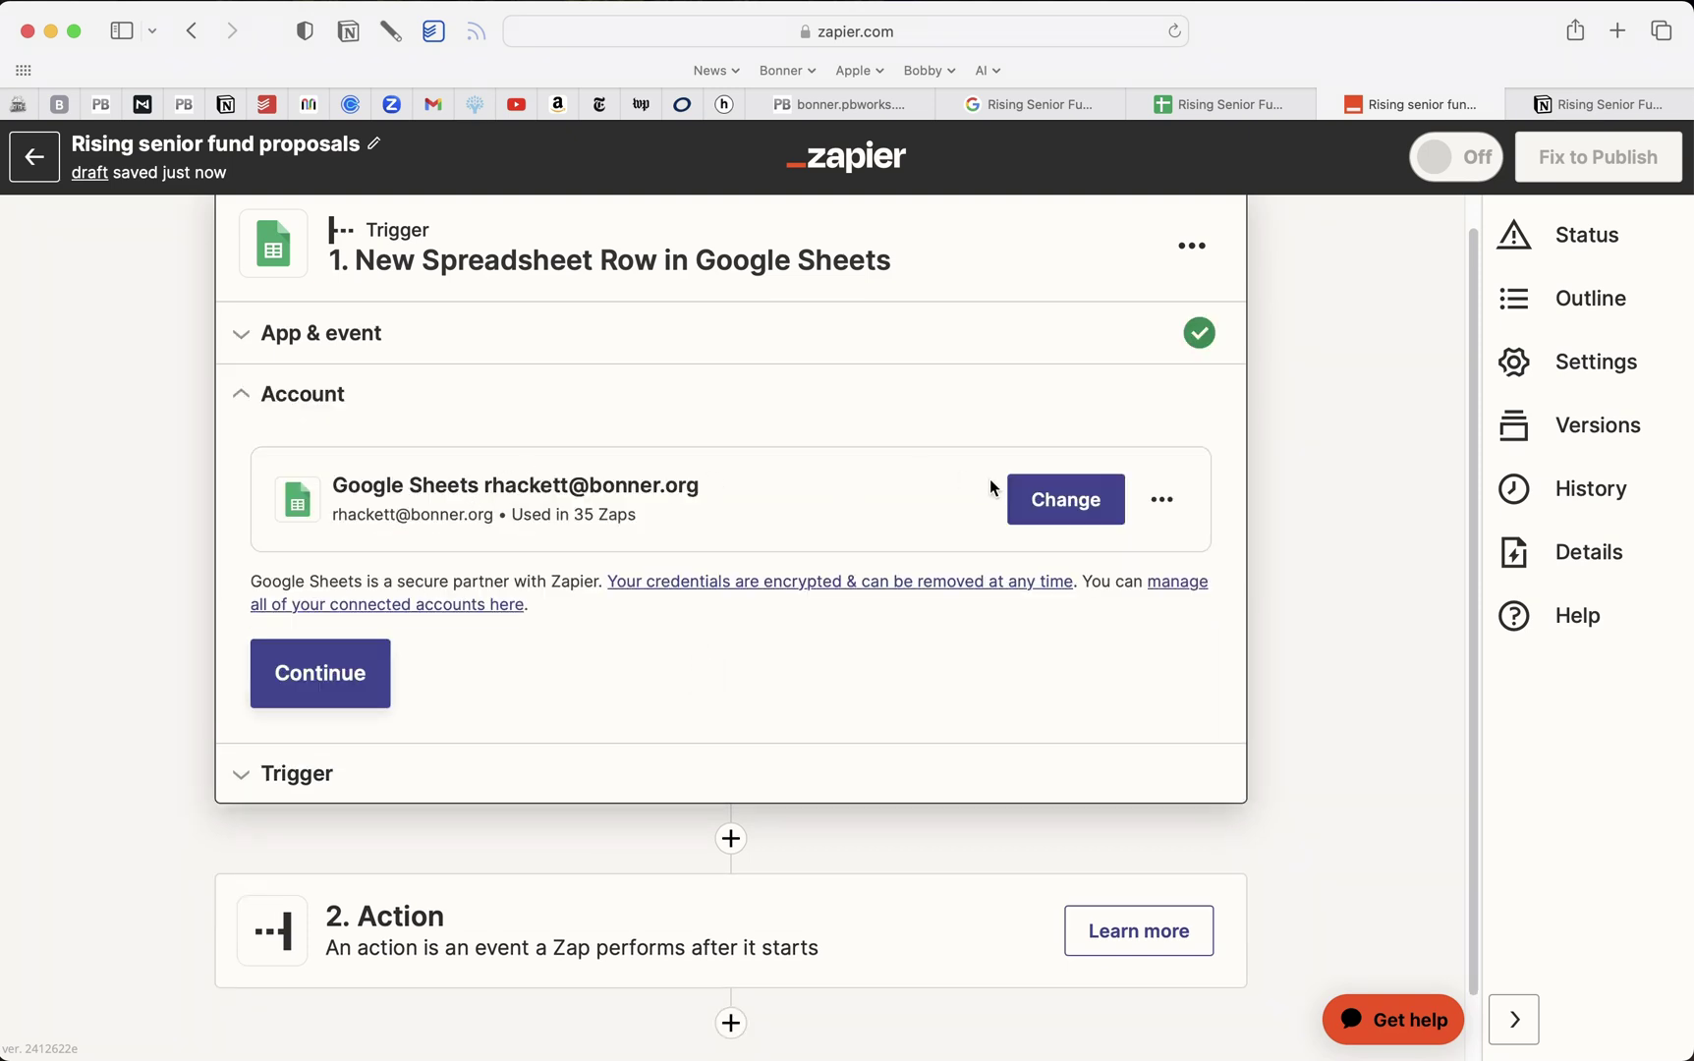
{"action": "left_click", "coordinate": [340, 676]}
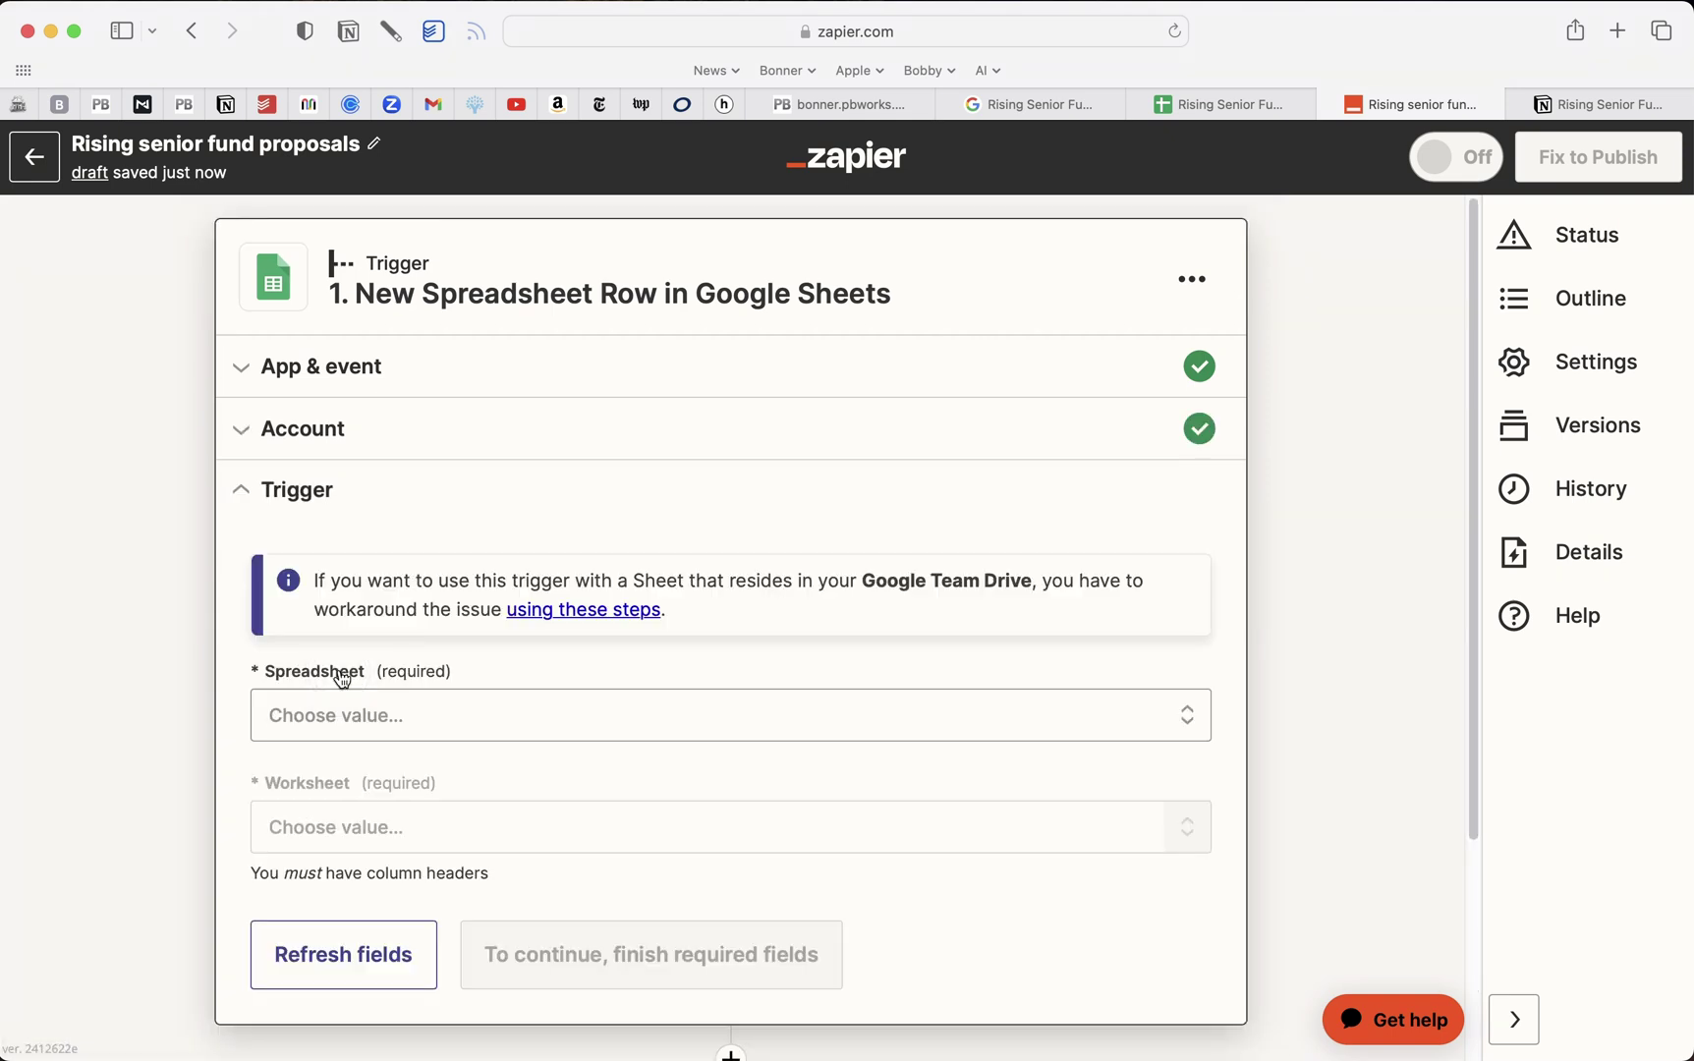
Choose Rising Senior Fund Proposals (Responses) as the trigger spreadsheet
{"action": "scroll", "coordinate": [526, 651], "scroll_direction": "down", "scroll_amount": 2}
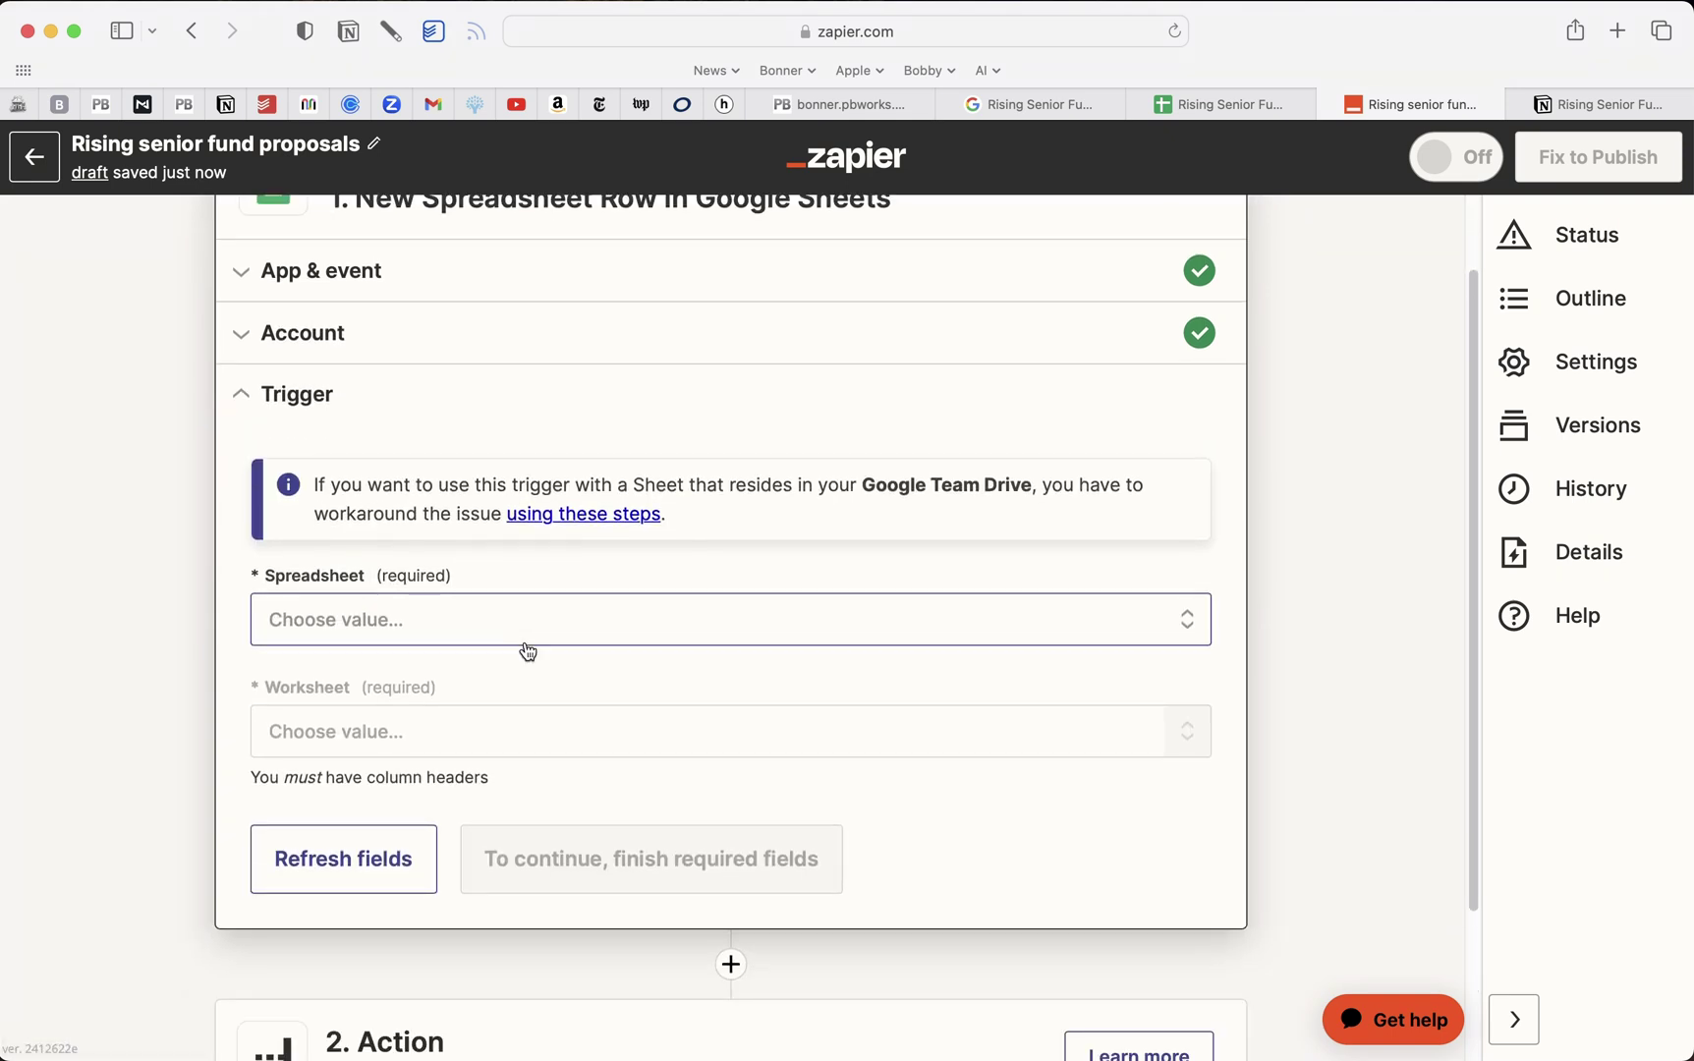
{"action": "left_click", "coordinate": [564, 624]}
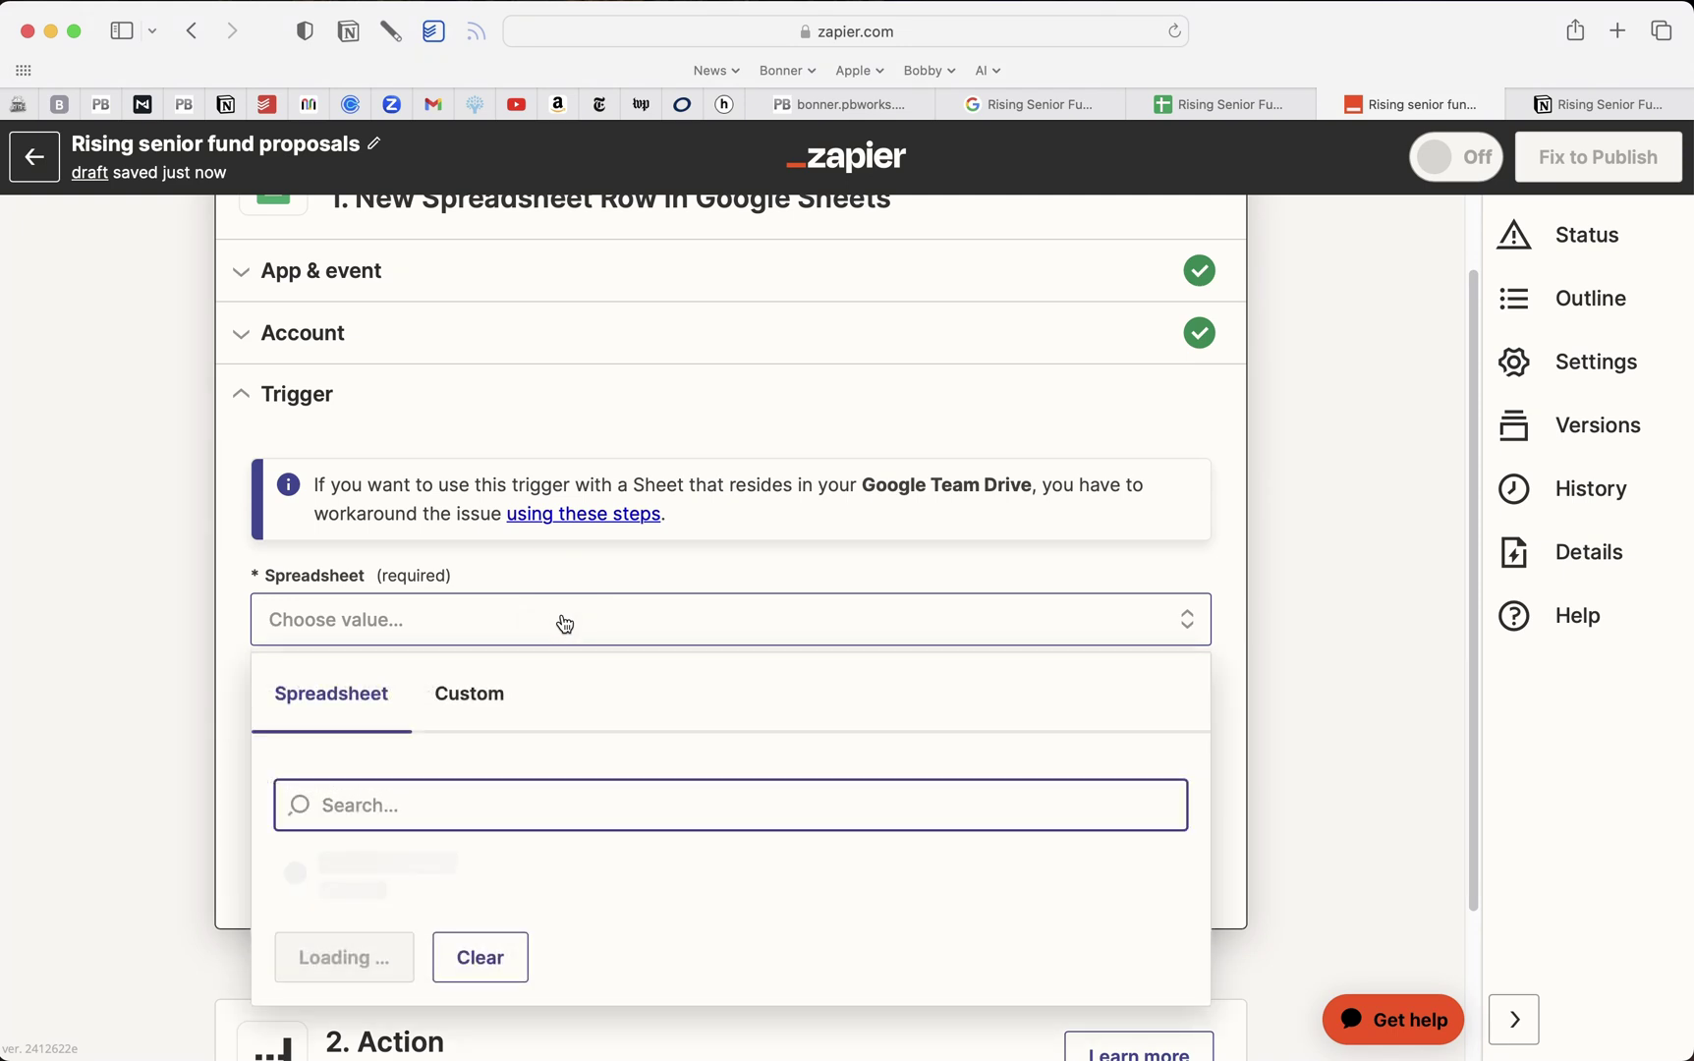
{"action": "scroll", "coordinate": [565, 623], "scroll_direction": "down", "scroll_amount": 3}
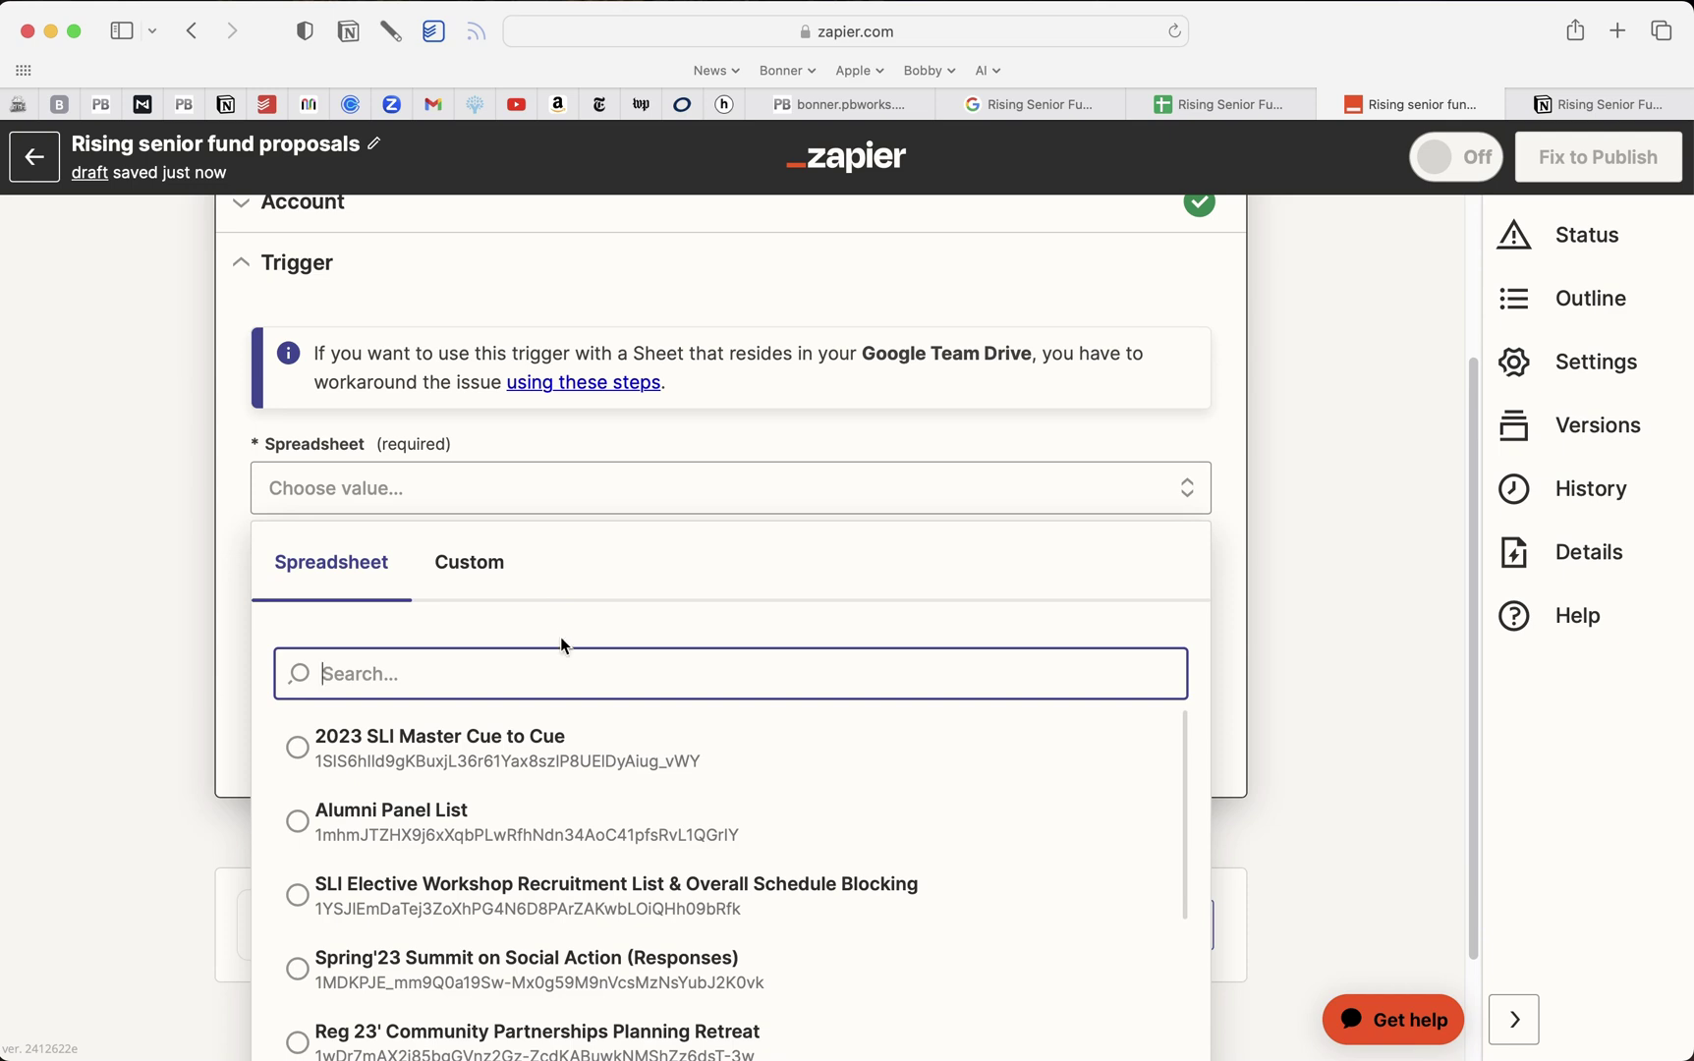
{"action": "type", "text": "rising"}
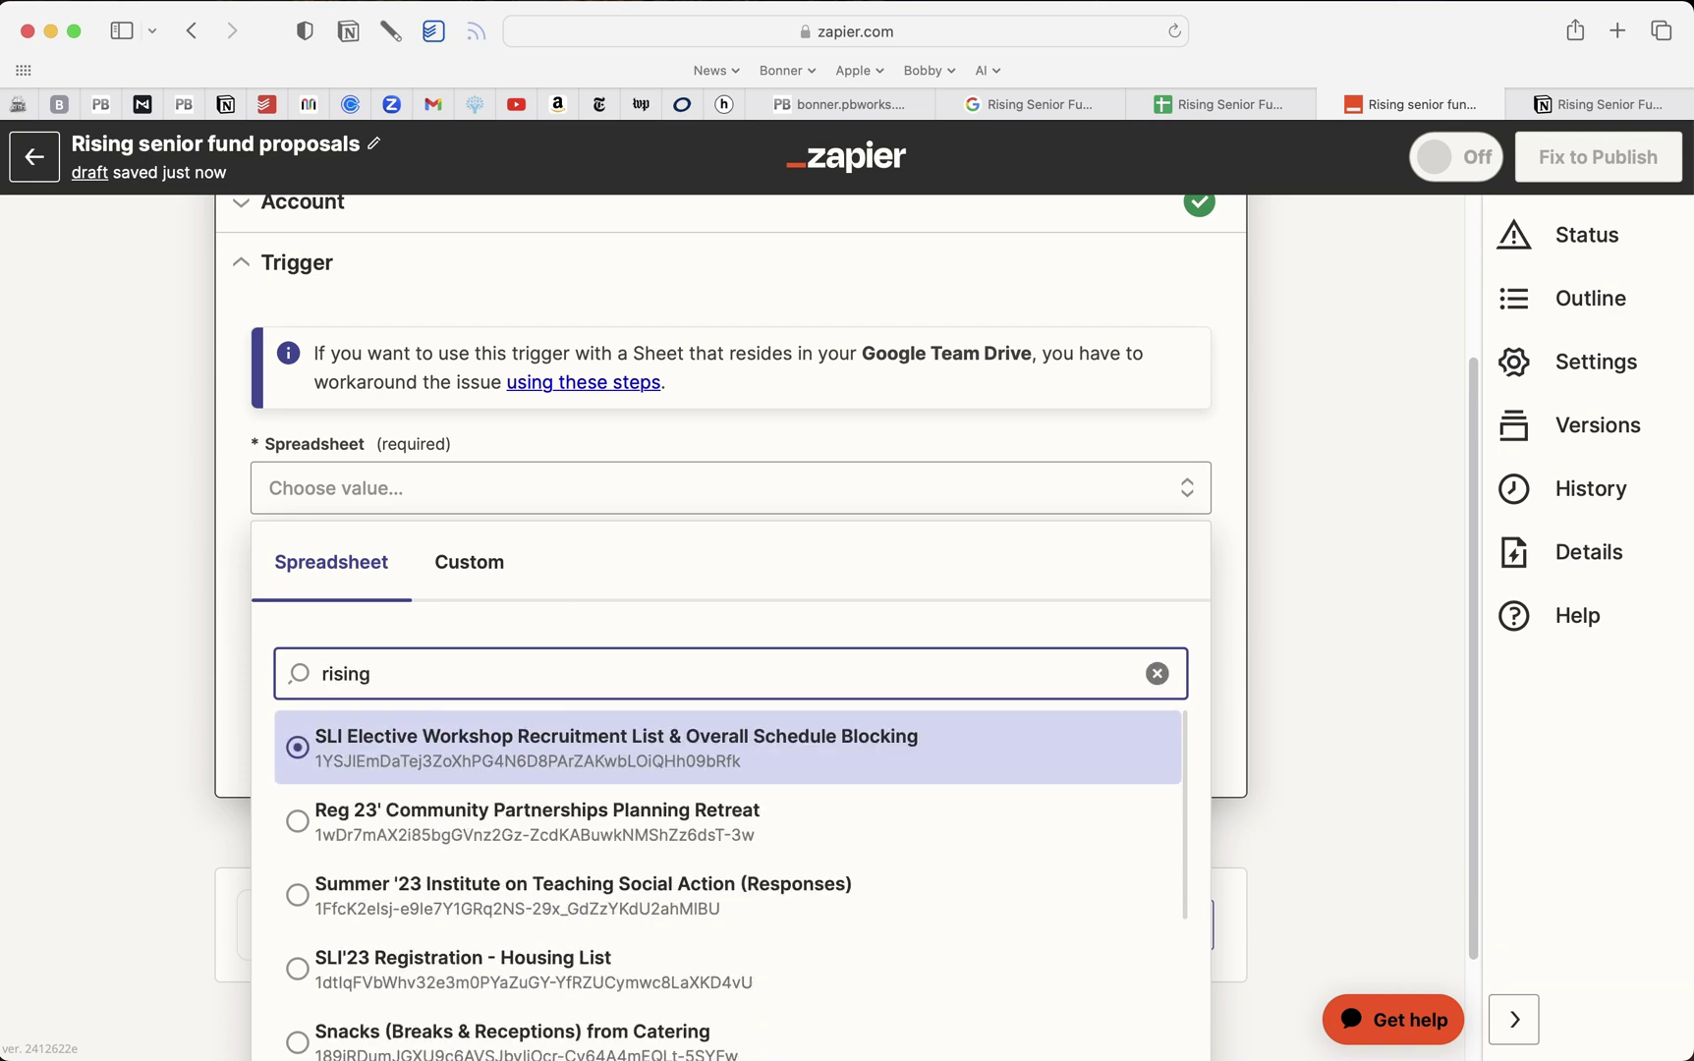
{"action": "type", "text": " se"}
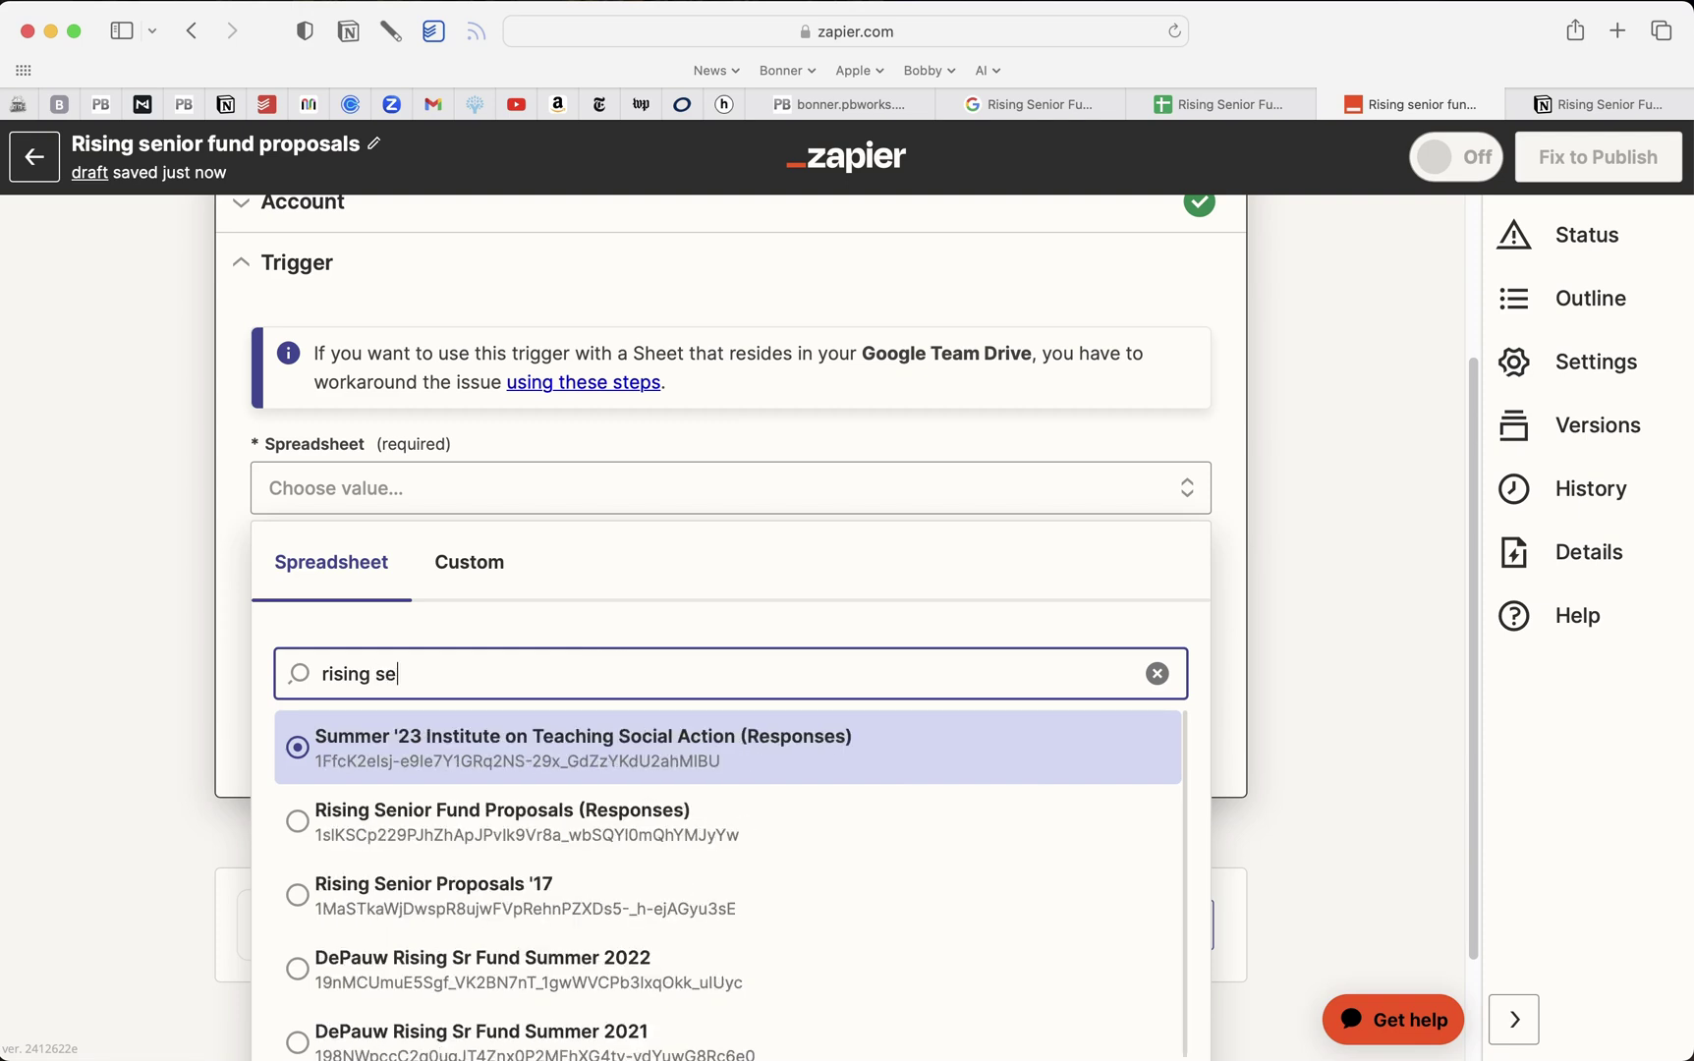
{"action": "type", "text": "n"}
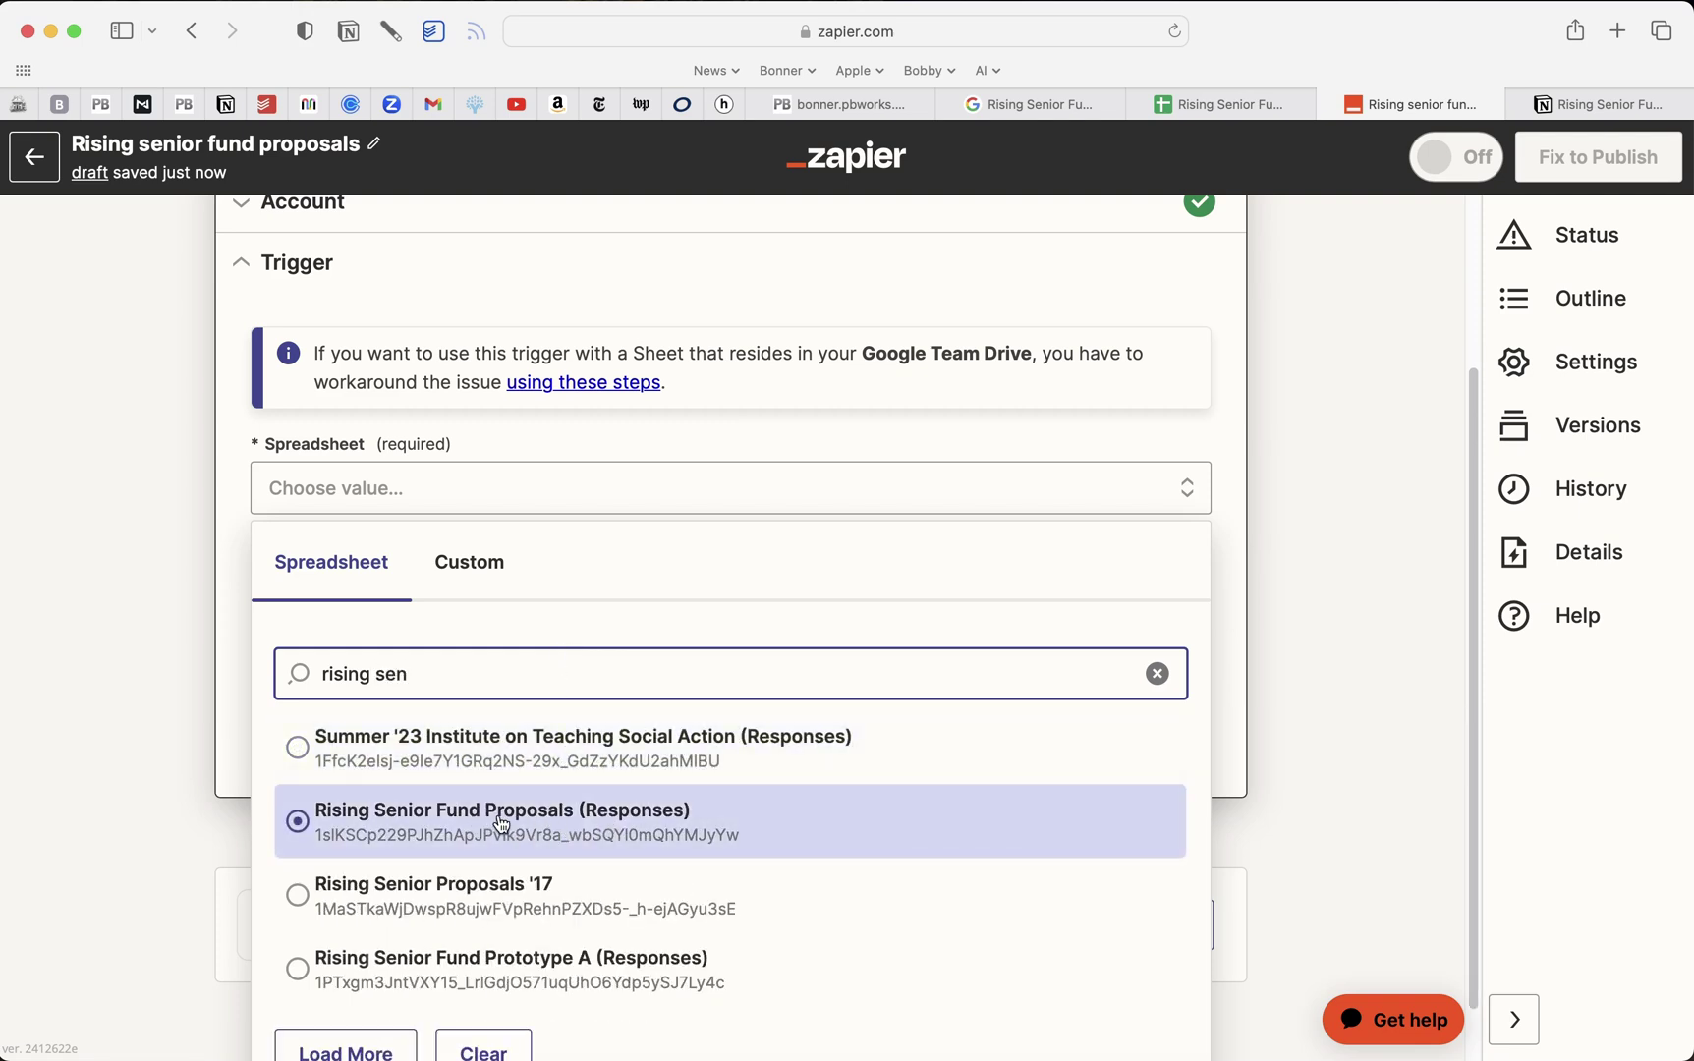
{"action": "left_click", "coordinate": [1202, 106]}
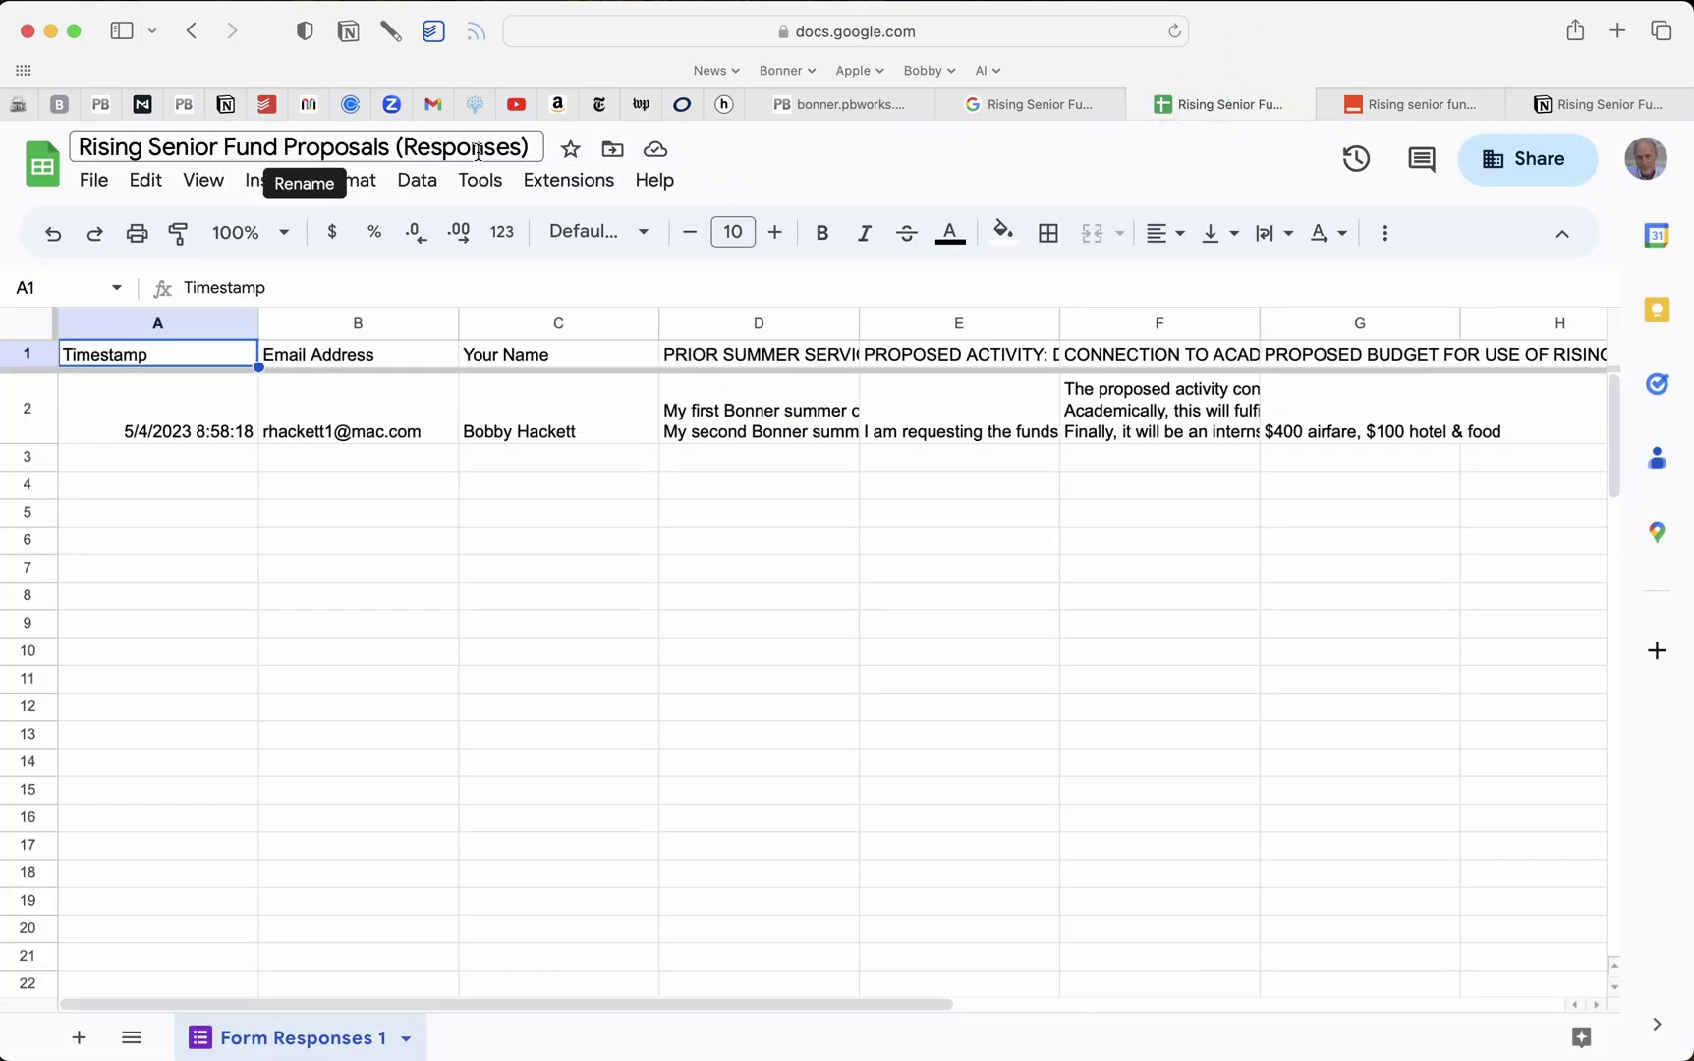
{"action": "left_click", "coordinate": [1390, 106]}
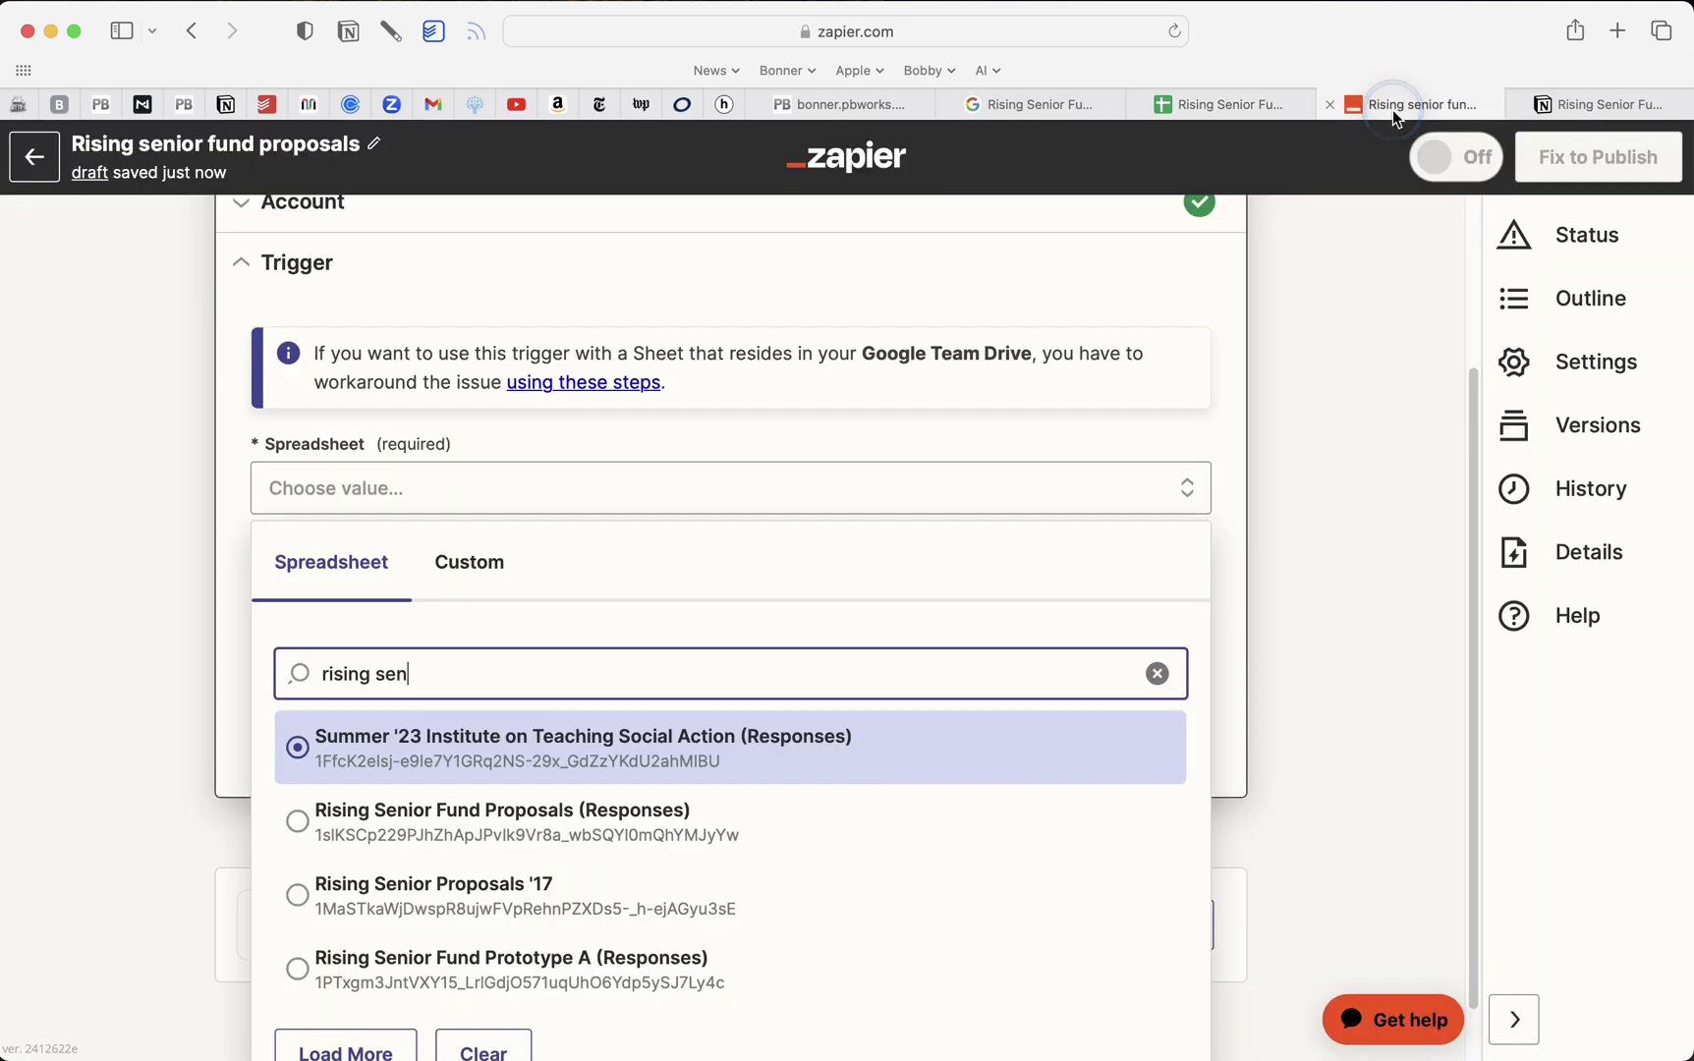
{"action": "left_click", "coordinate": [437, 817]}
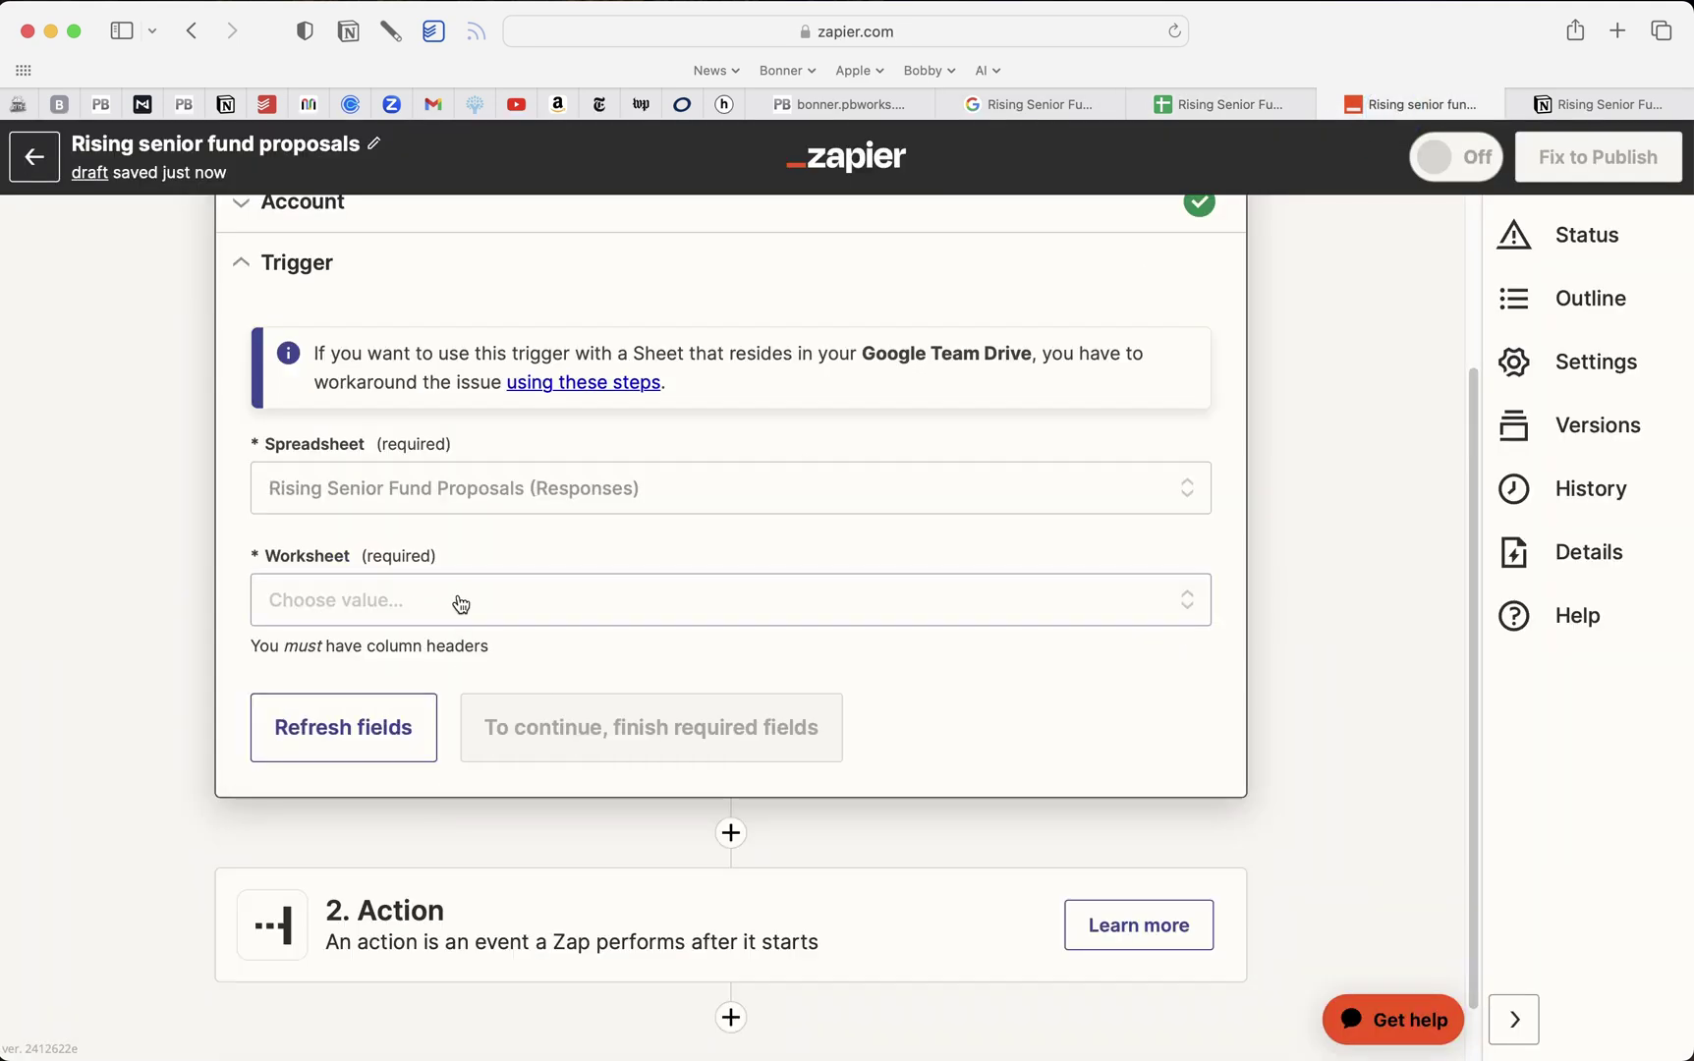
Pick the Form Responses 1 worksheet and continue to testing
{"action": "left_click", "coordinate": [1219, 105]}
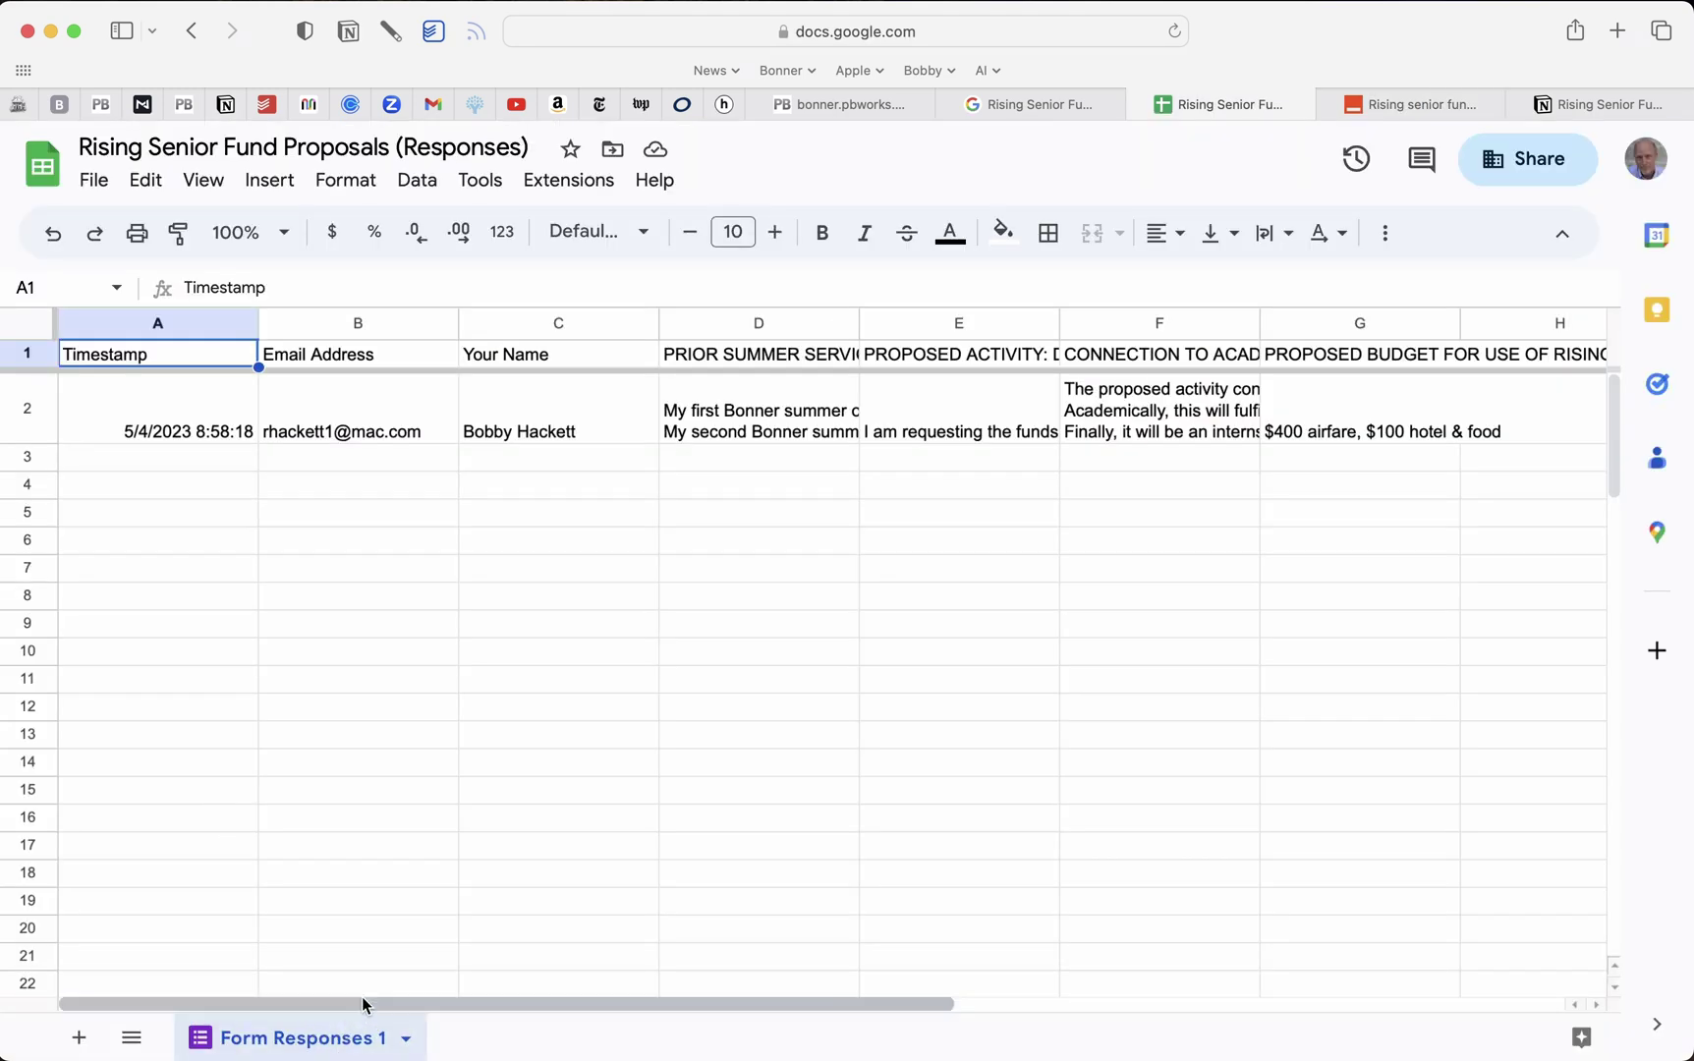
{"action": "left_click", "coordinate": [1391, 110]}
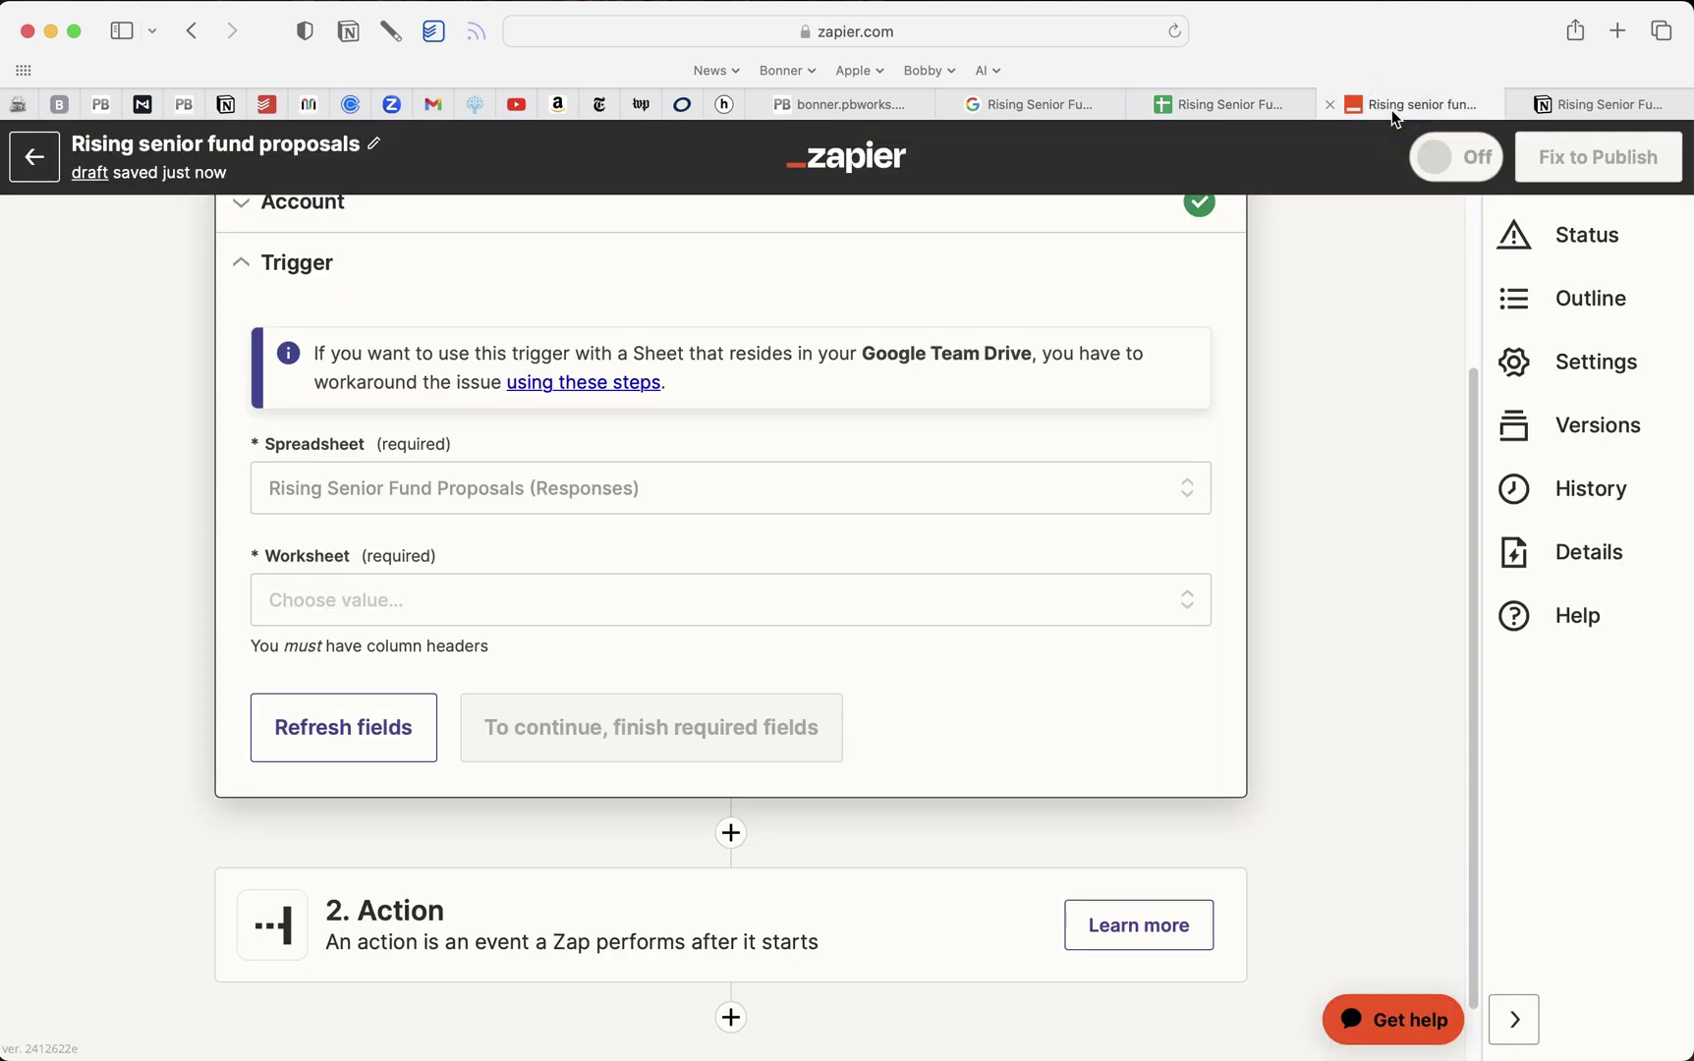
{"action": "left_click", "coordinate": [407, 601]}
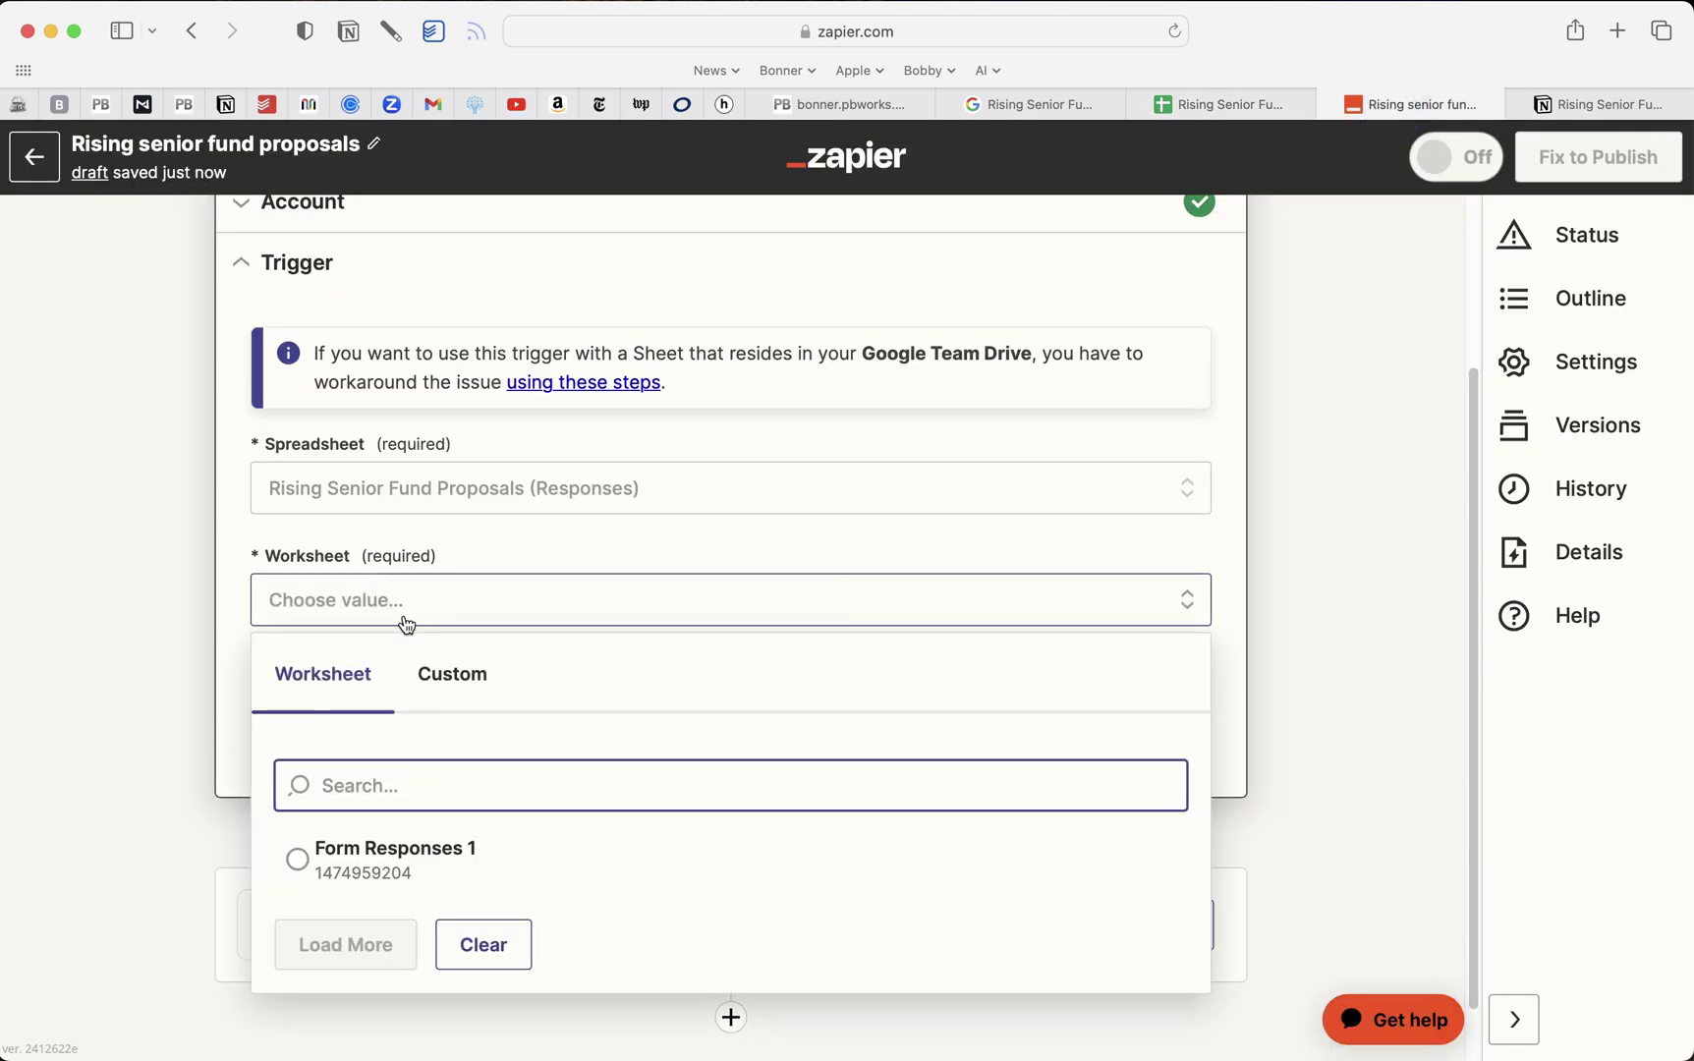
{"action": "left_click", "coordinate": [390, 862]}
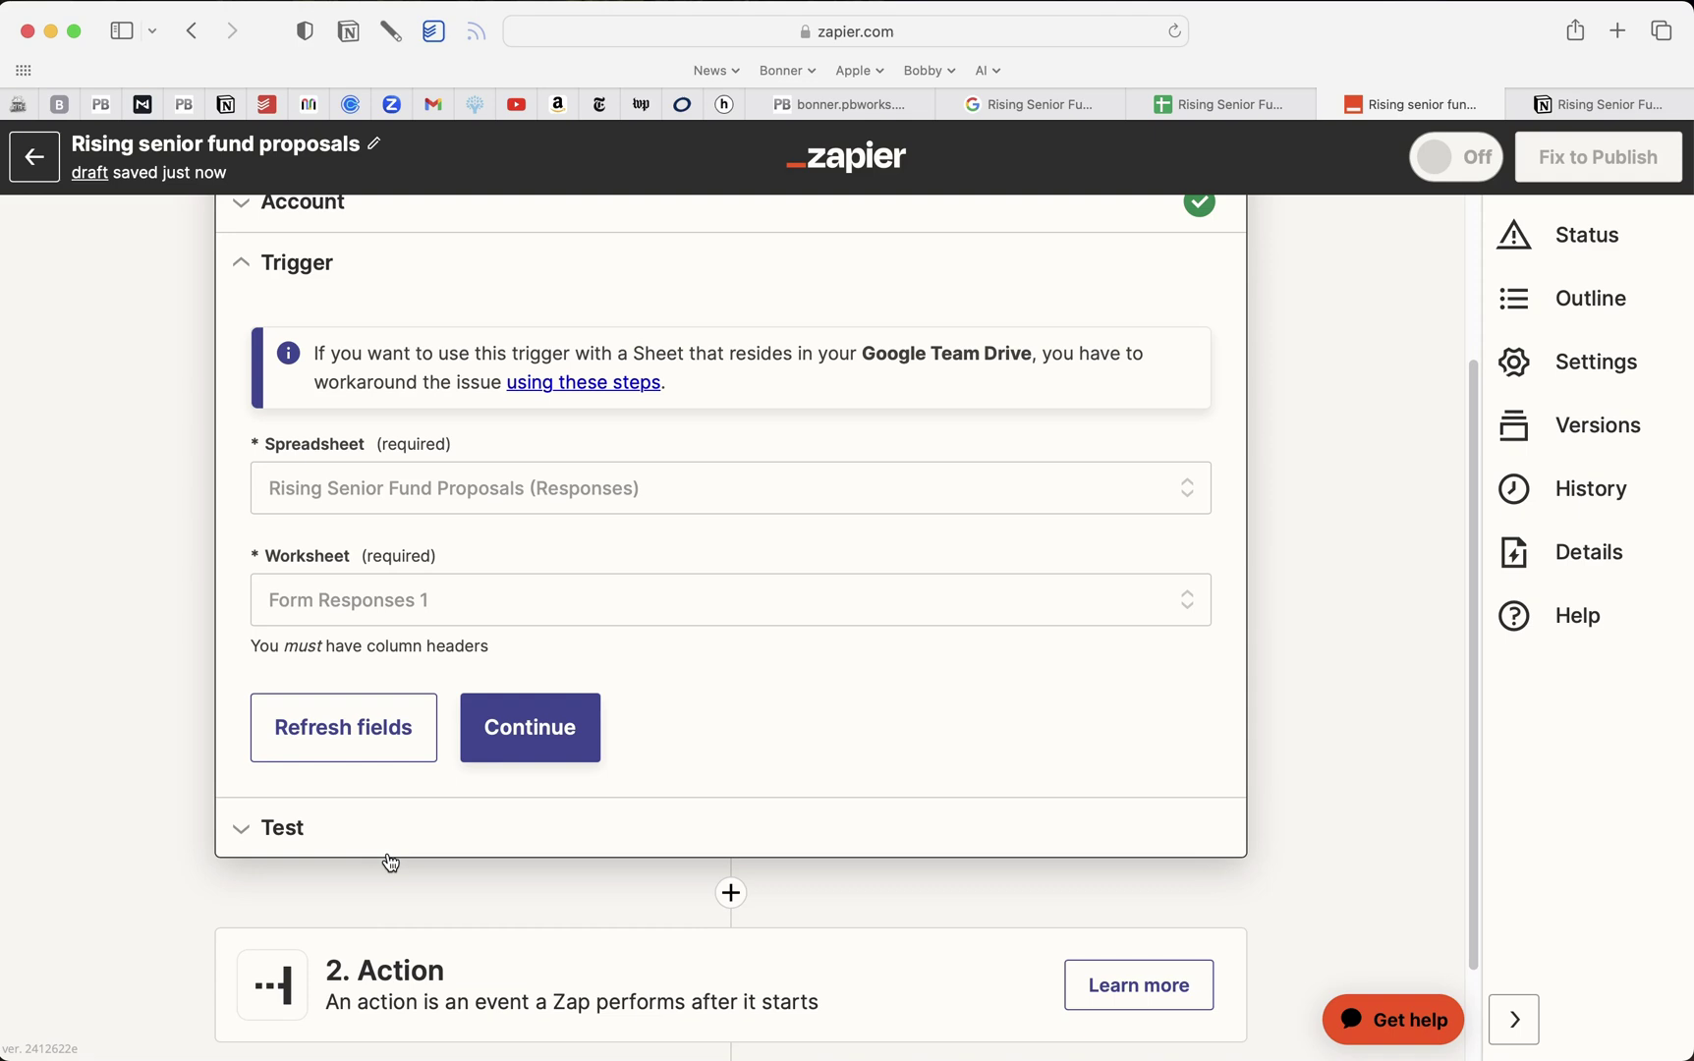
{"action": "left_click", "coordinate": [541, 735]}
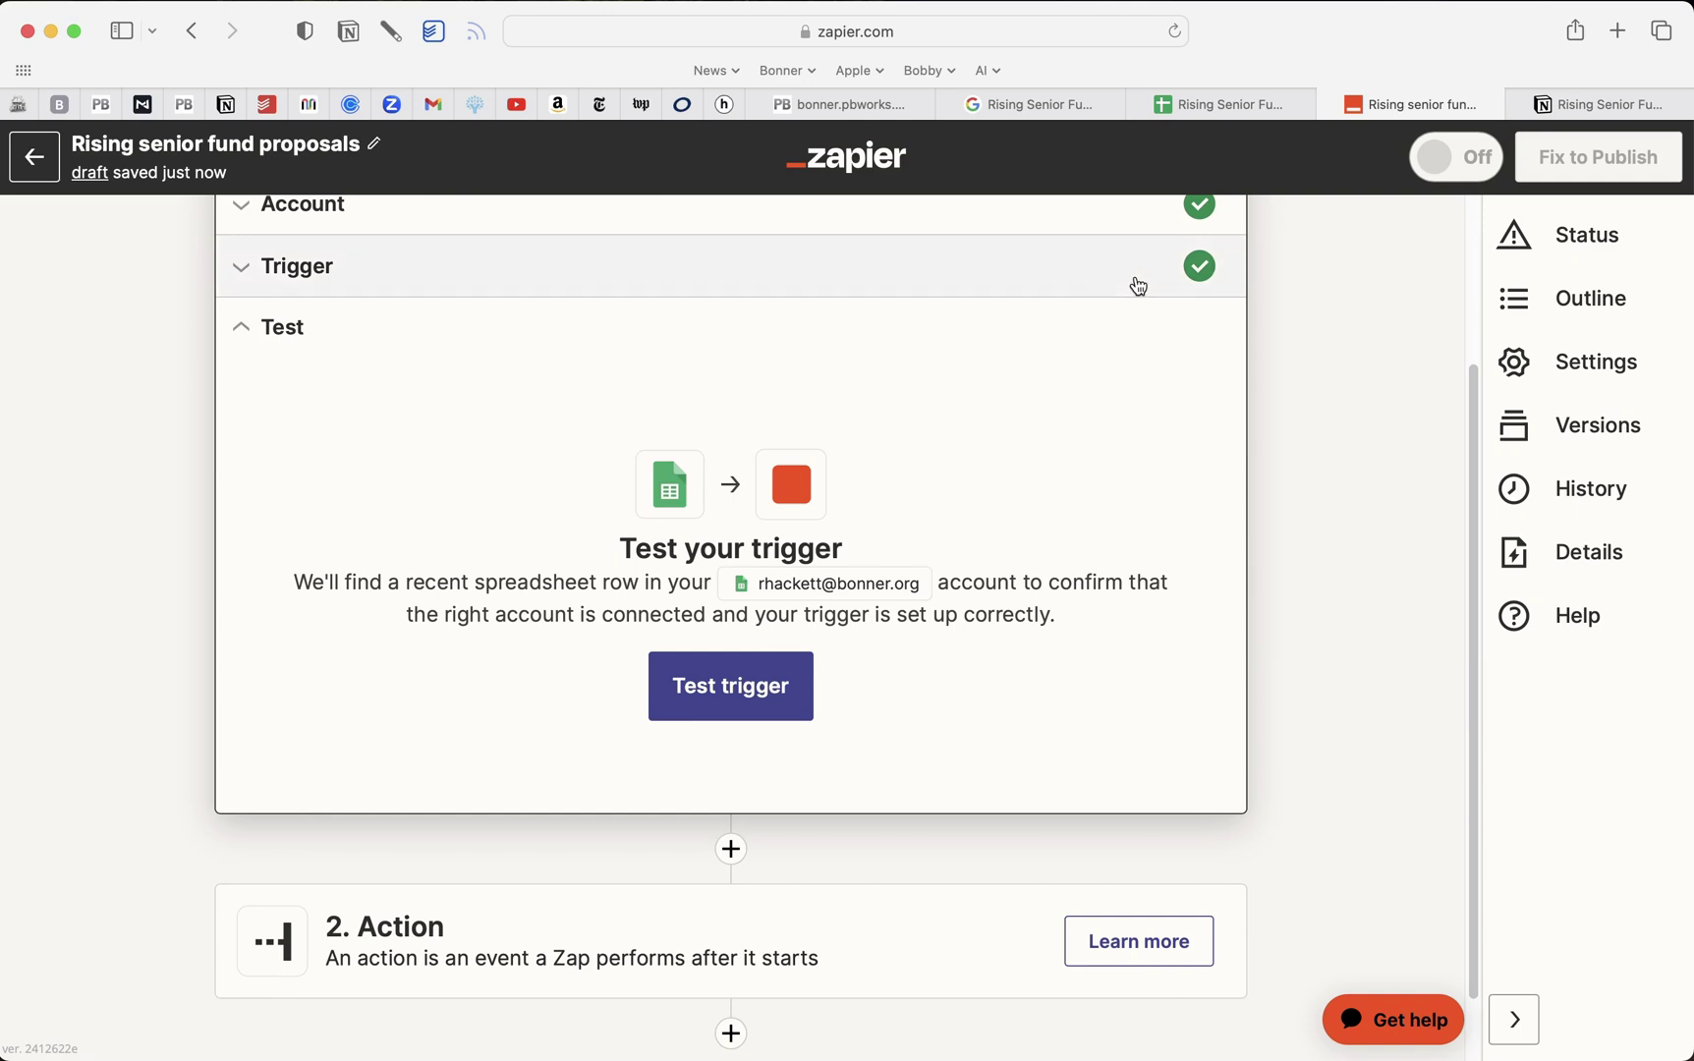
Test the trigger to pull the sample form-response row, then proceed to the action
{"action": "left_click", "coordinate": [1002, 106]}
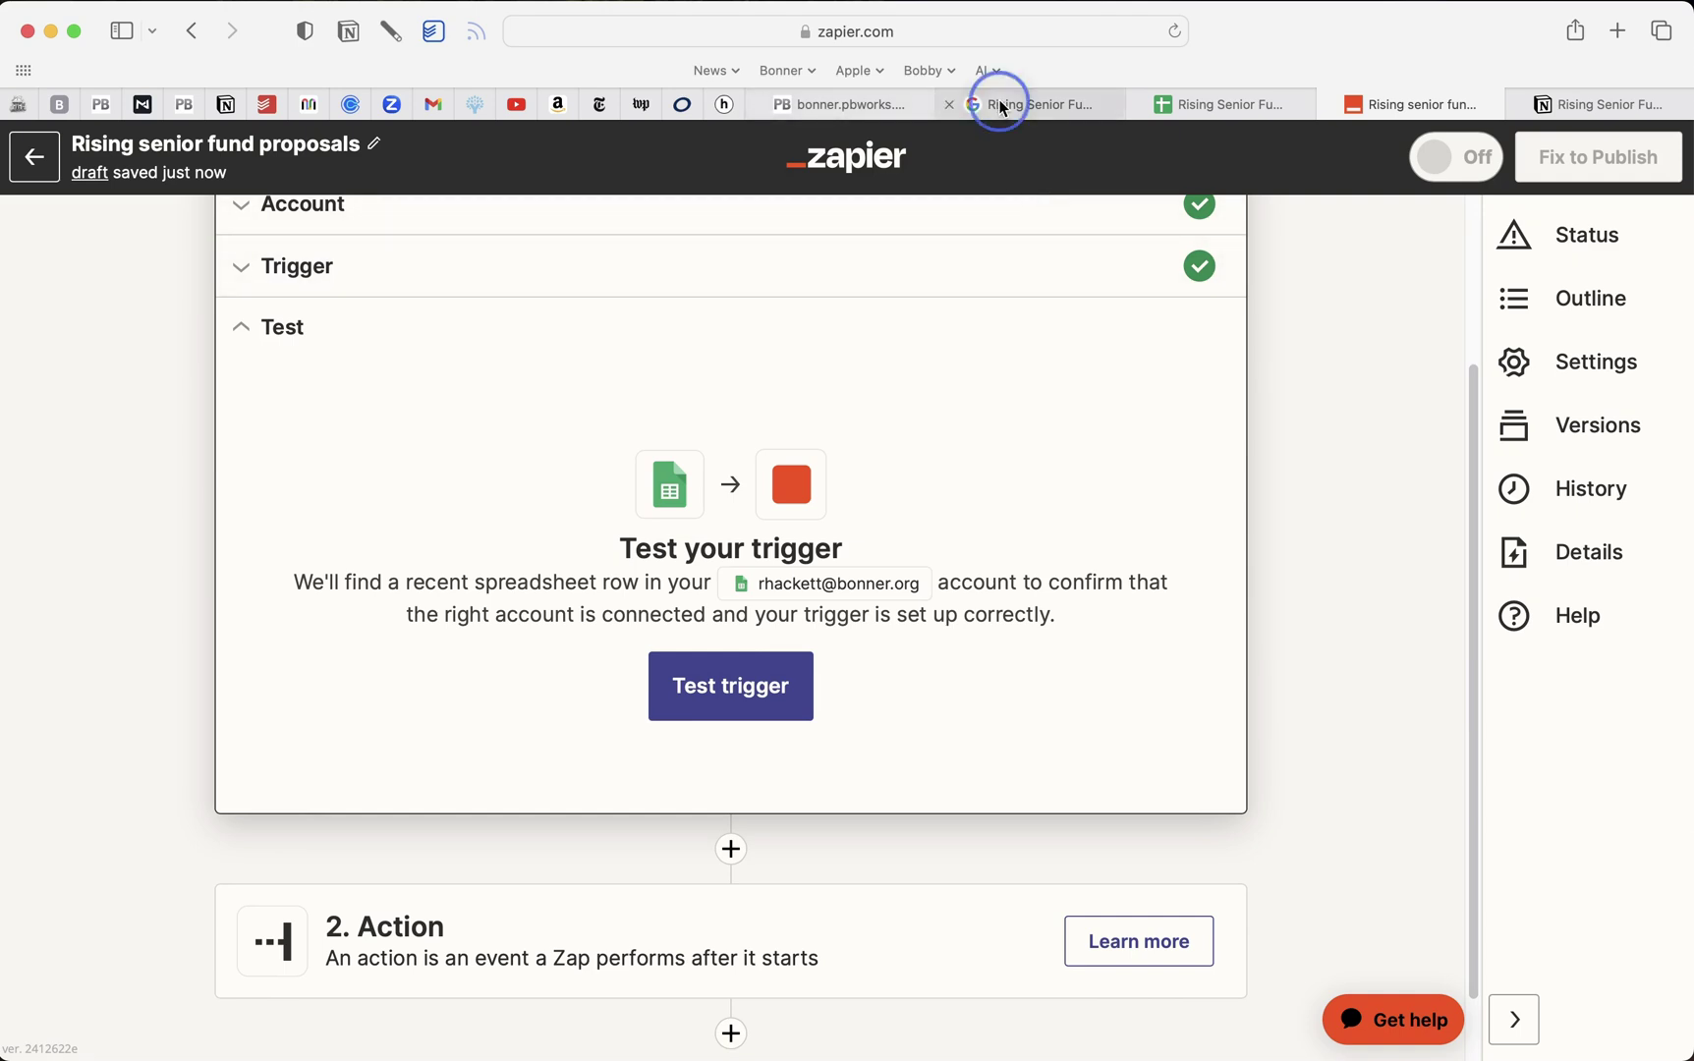
{"action": "left_click", "coordinate": [724, 236]}
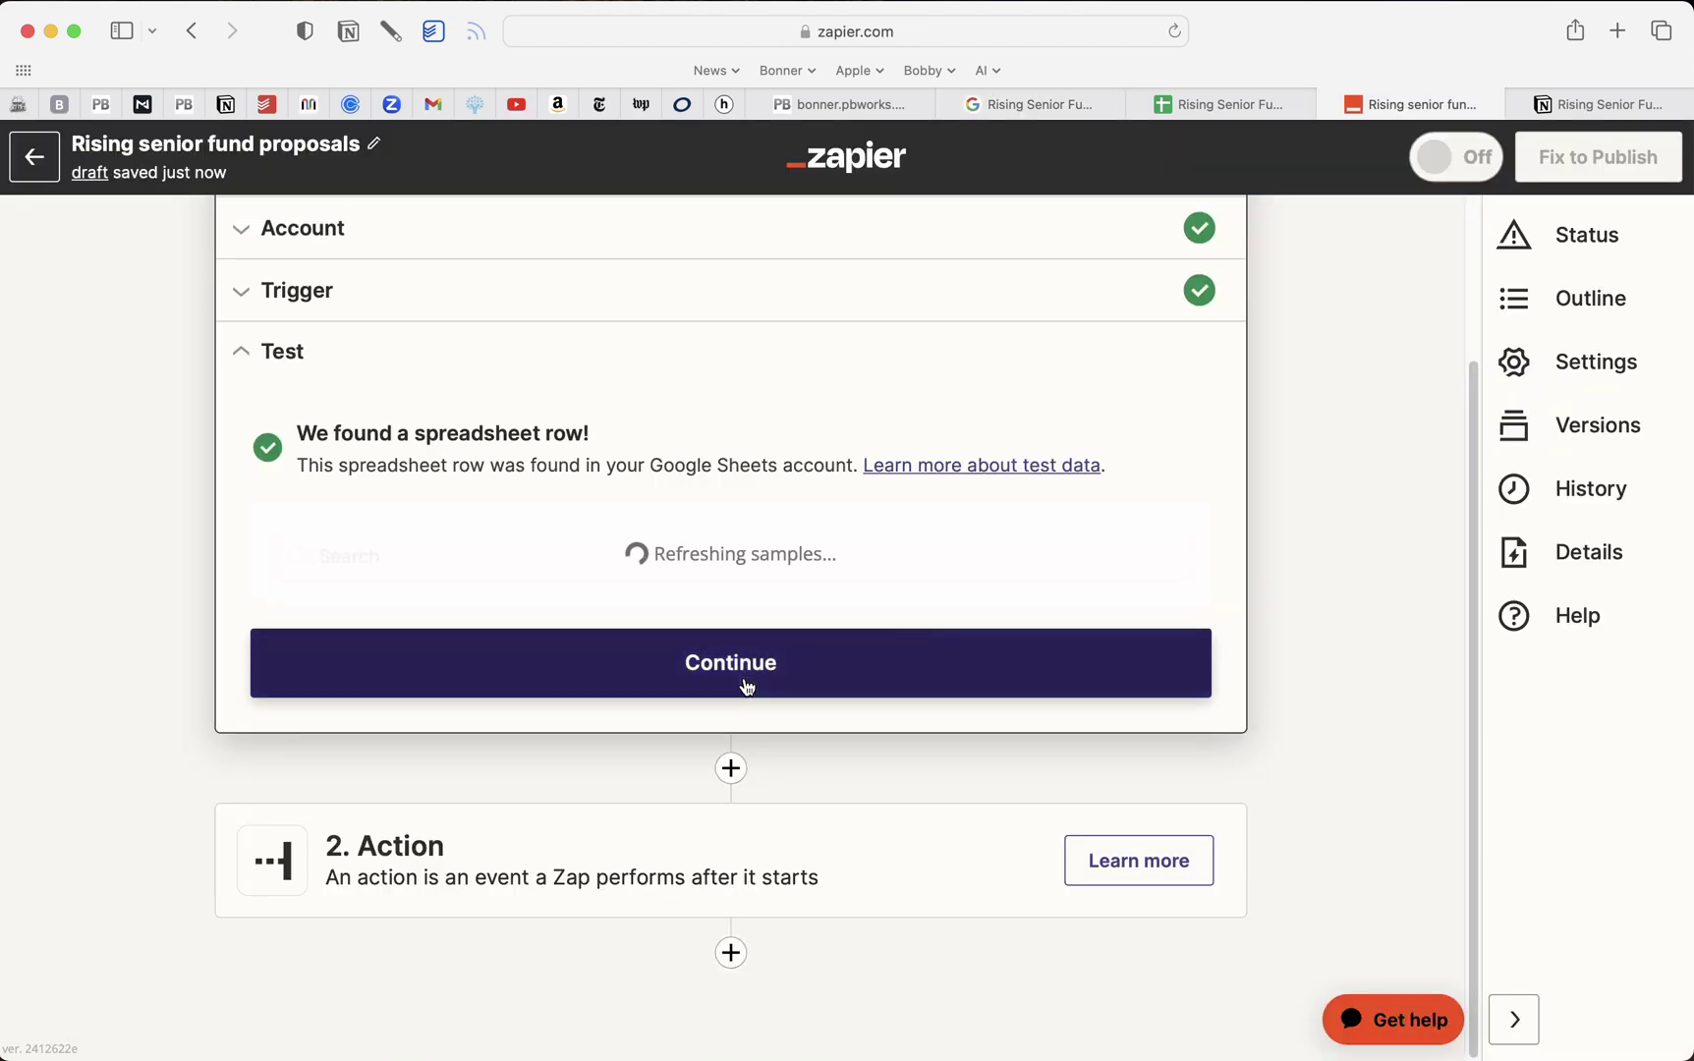
{"action": "scroll", "coordinate": [744, 678], "scroll_direction": "down", "scroll_amount": 5}
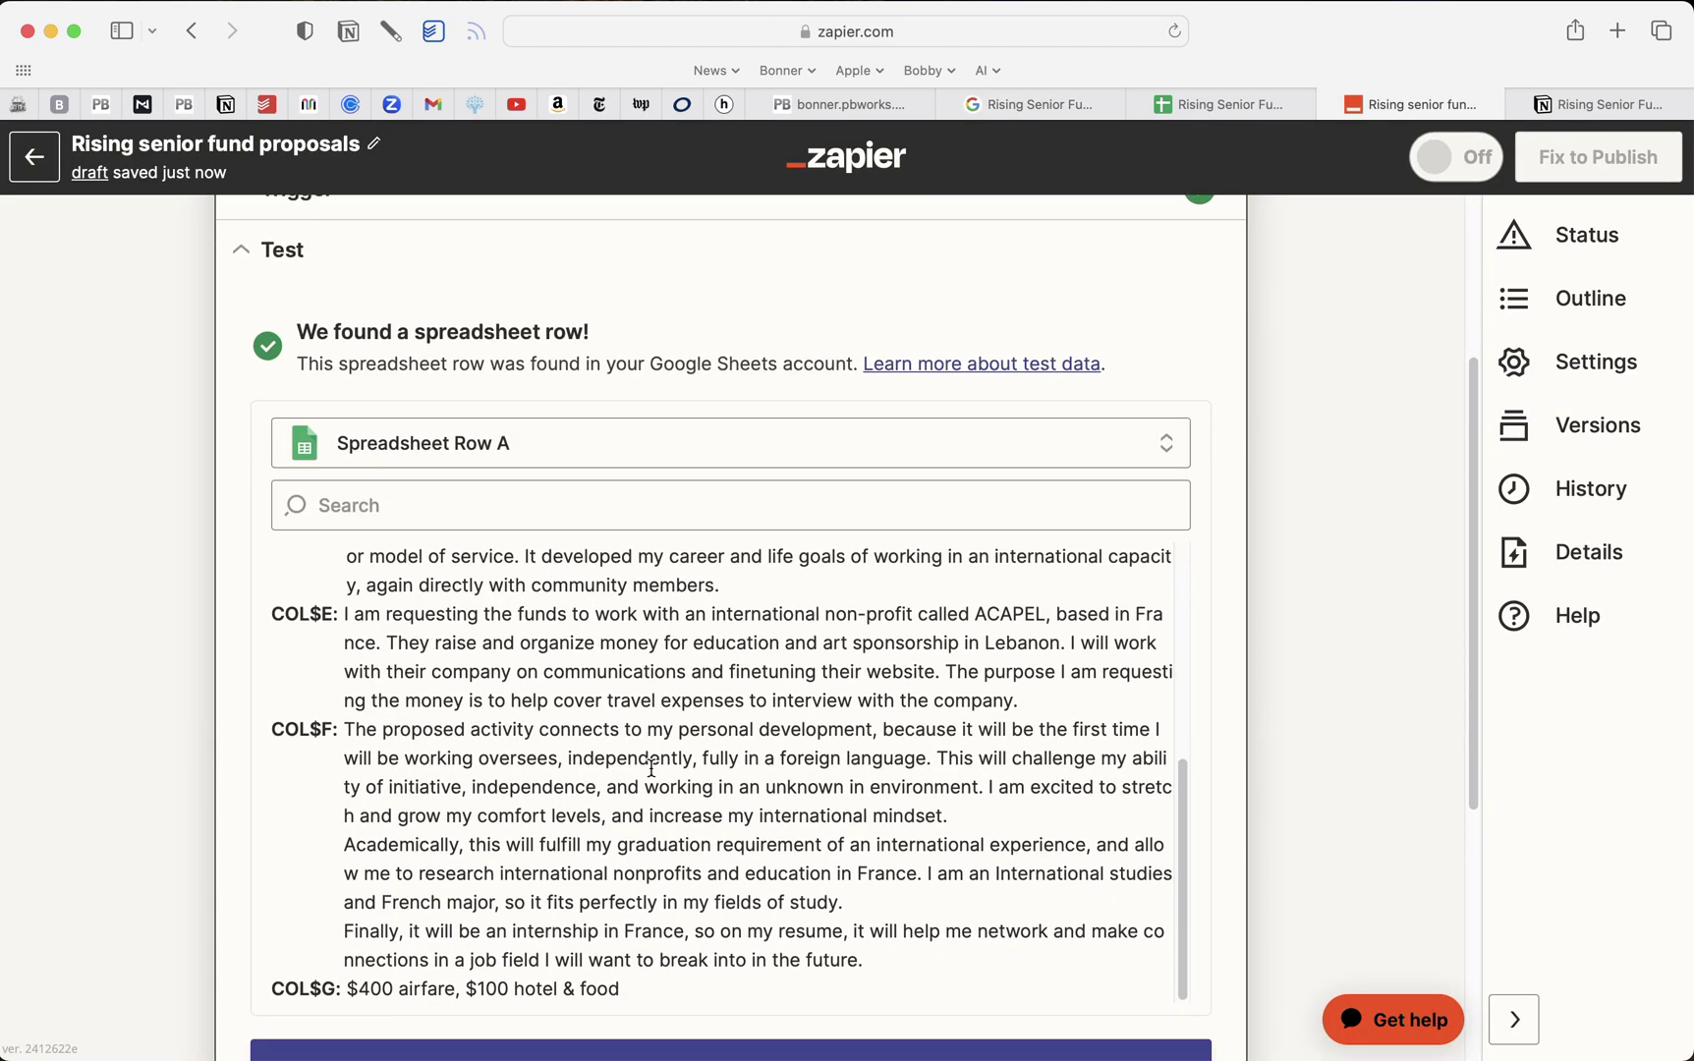
{"action": "scroll", "coordinate": [652, 768], "scroll_direction": "down", "scroll_amount": 3}
{"action": "left_click", "coordinate": [731, 809]}
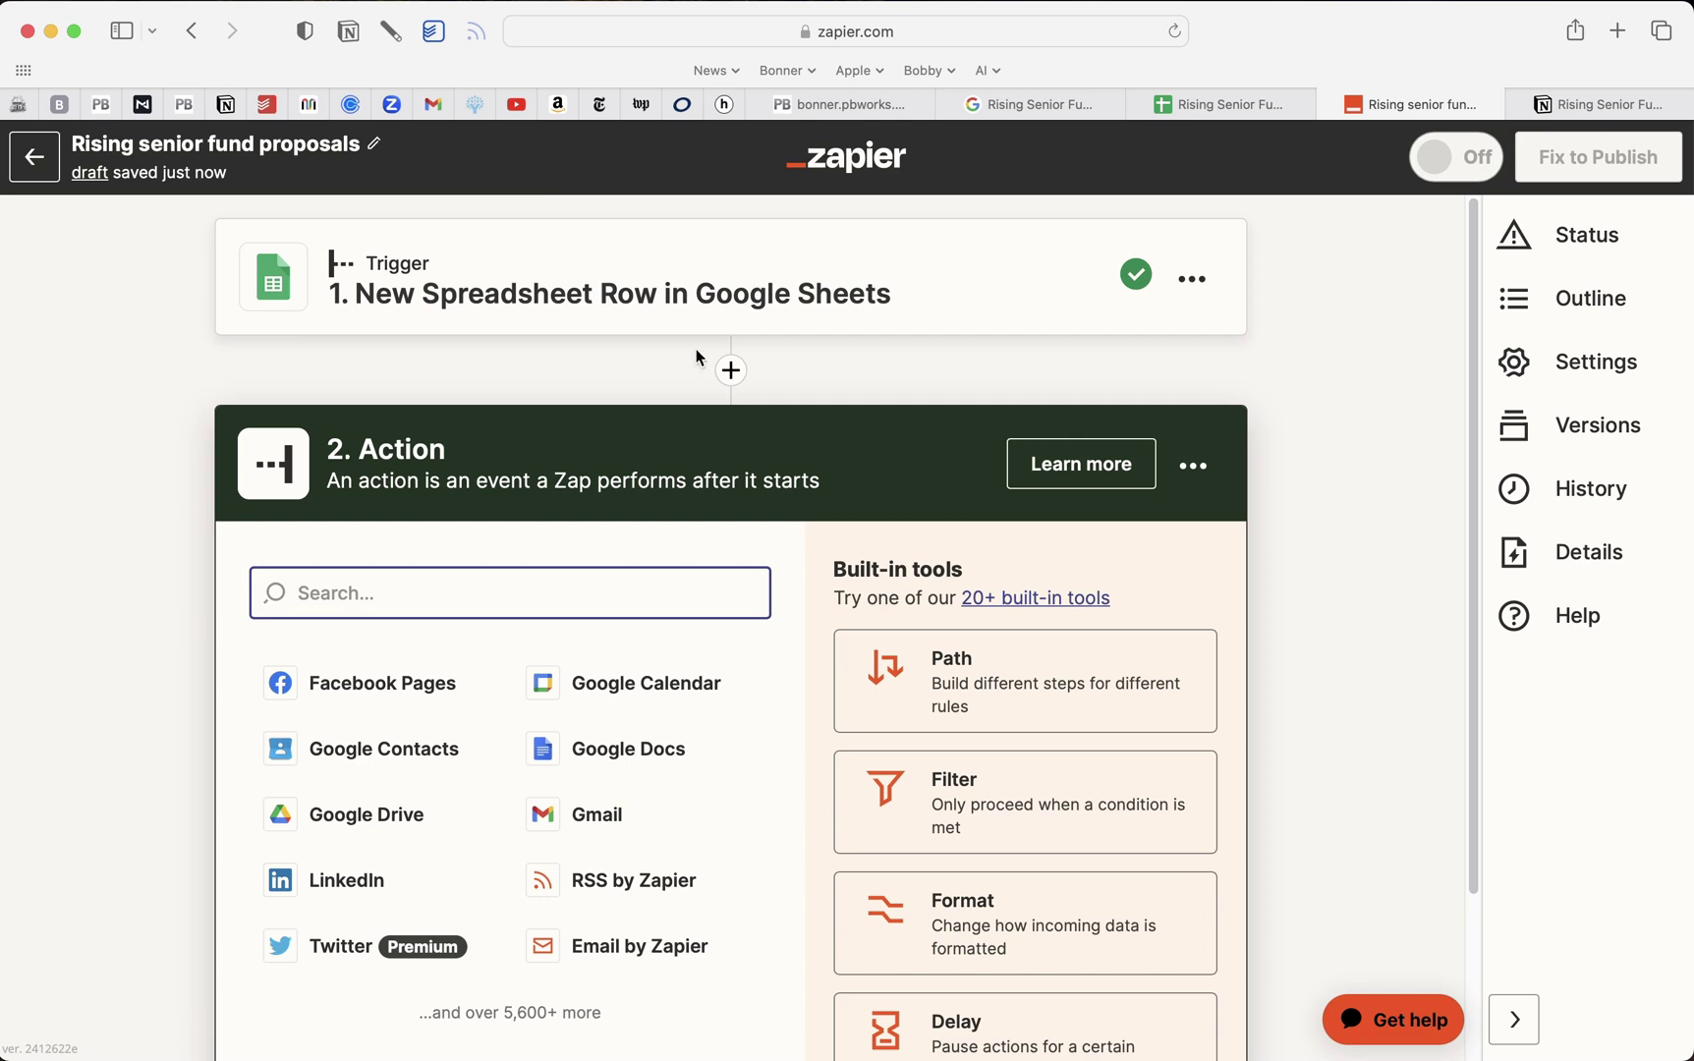
Set the action to Notion's Create Database Item event
{"action": "type", "text": "notion"}
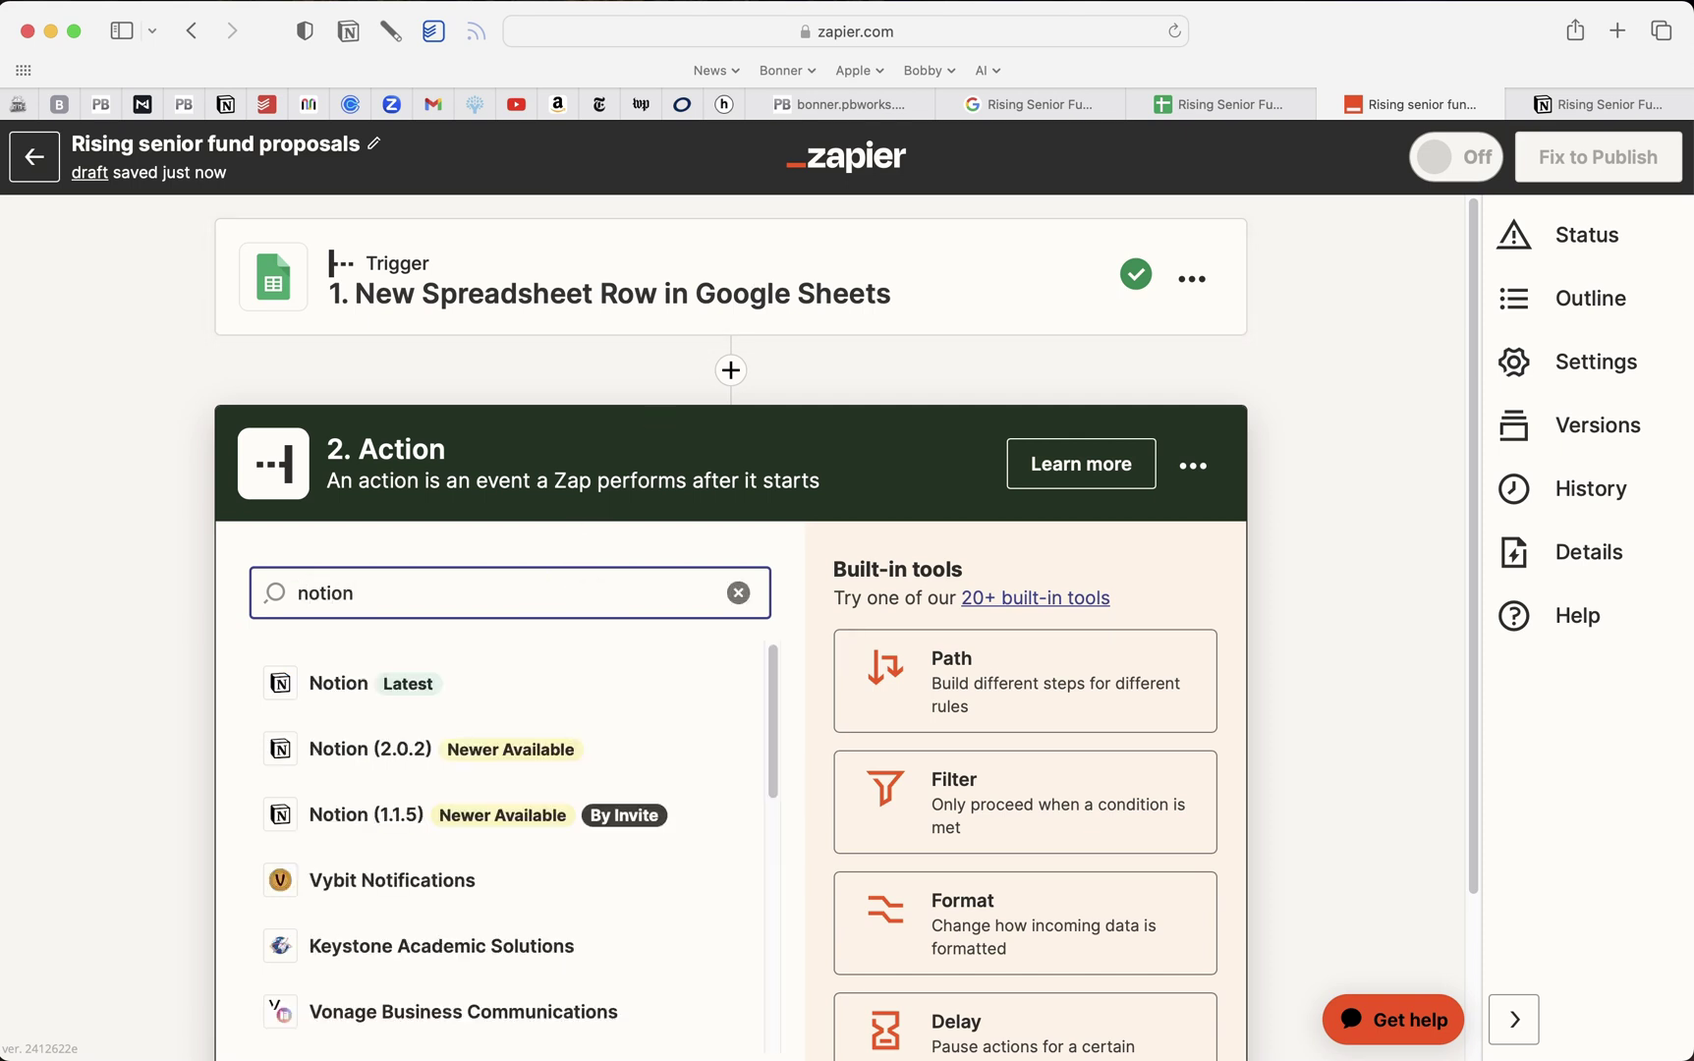
{"action": "left_click", "coordinate": [407, 694]}
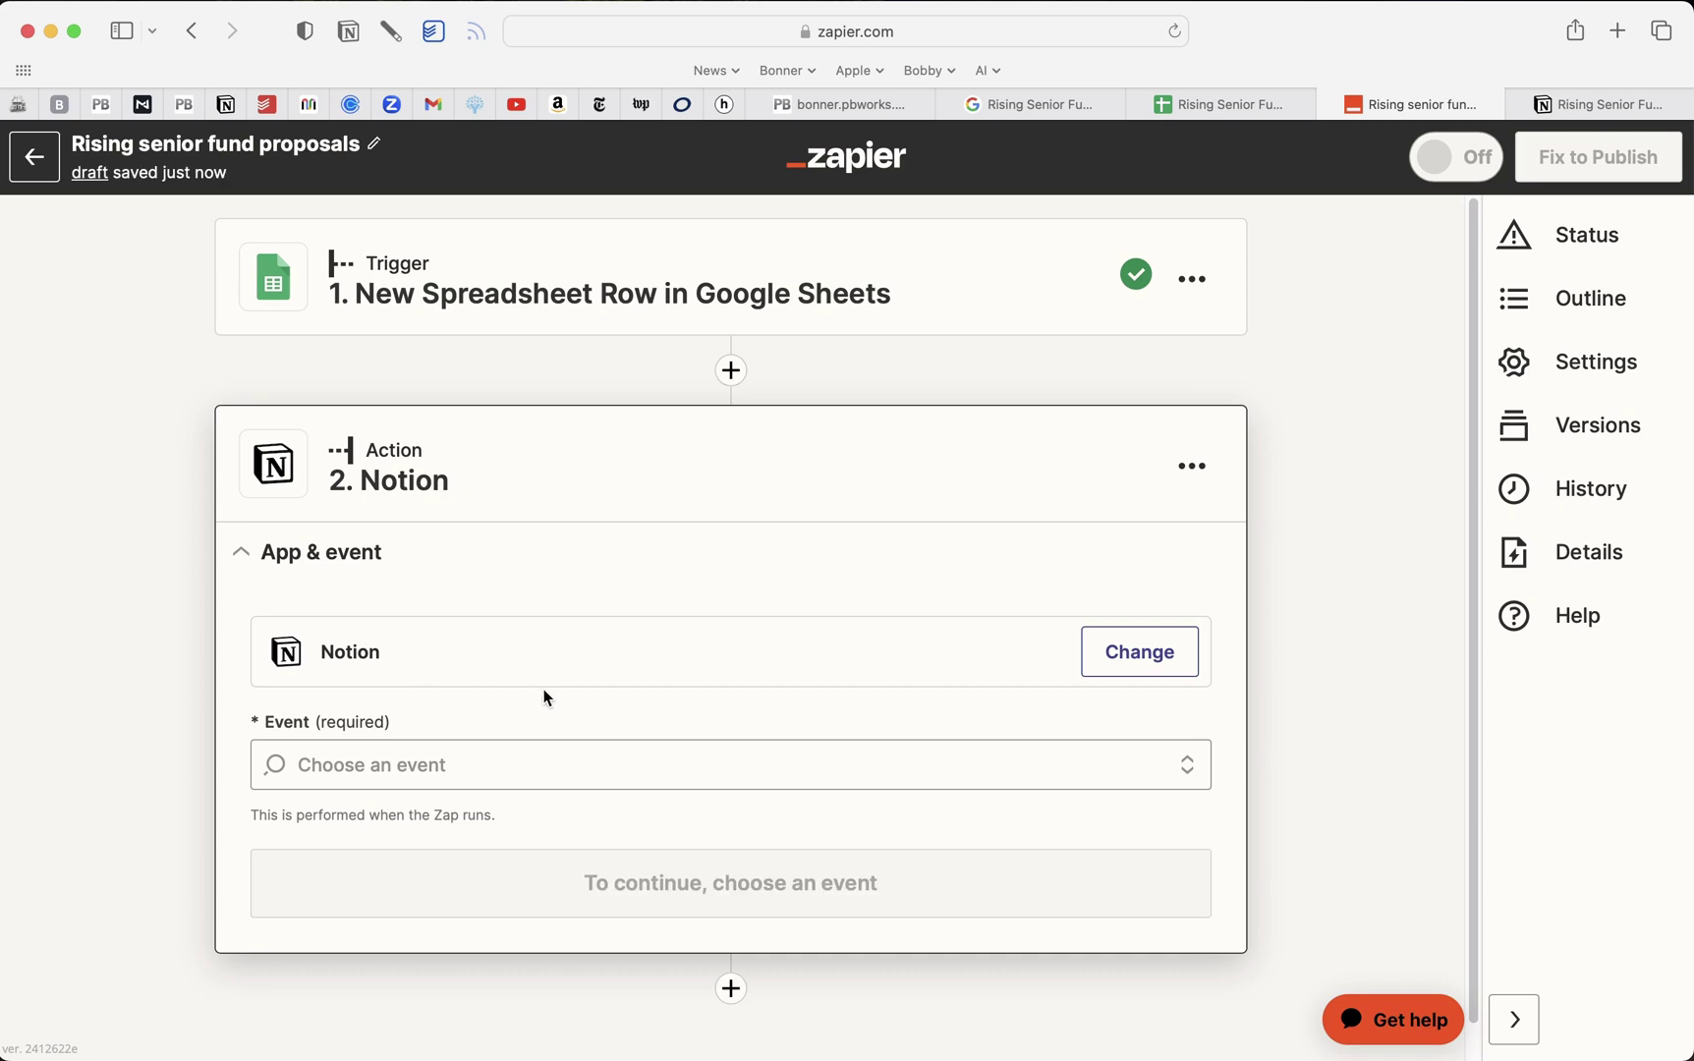
{"action": "left_click", "coordinate": [535, 775]}
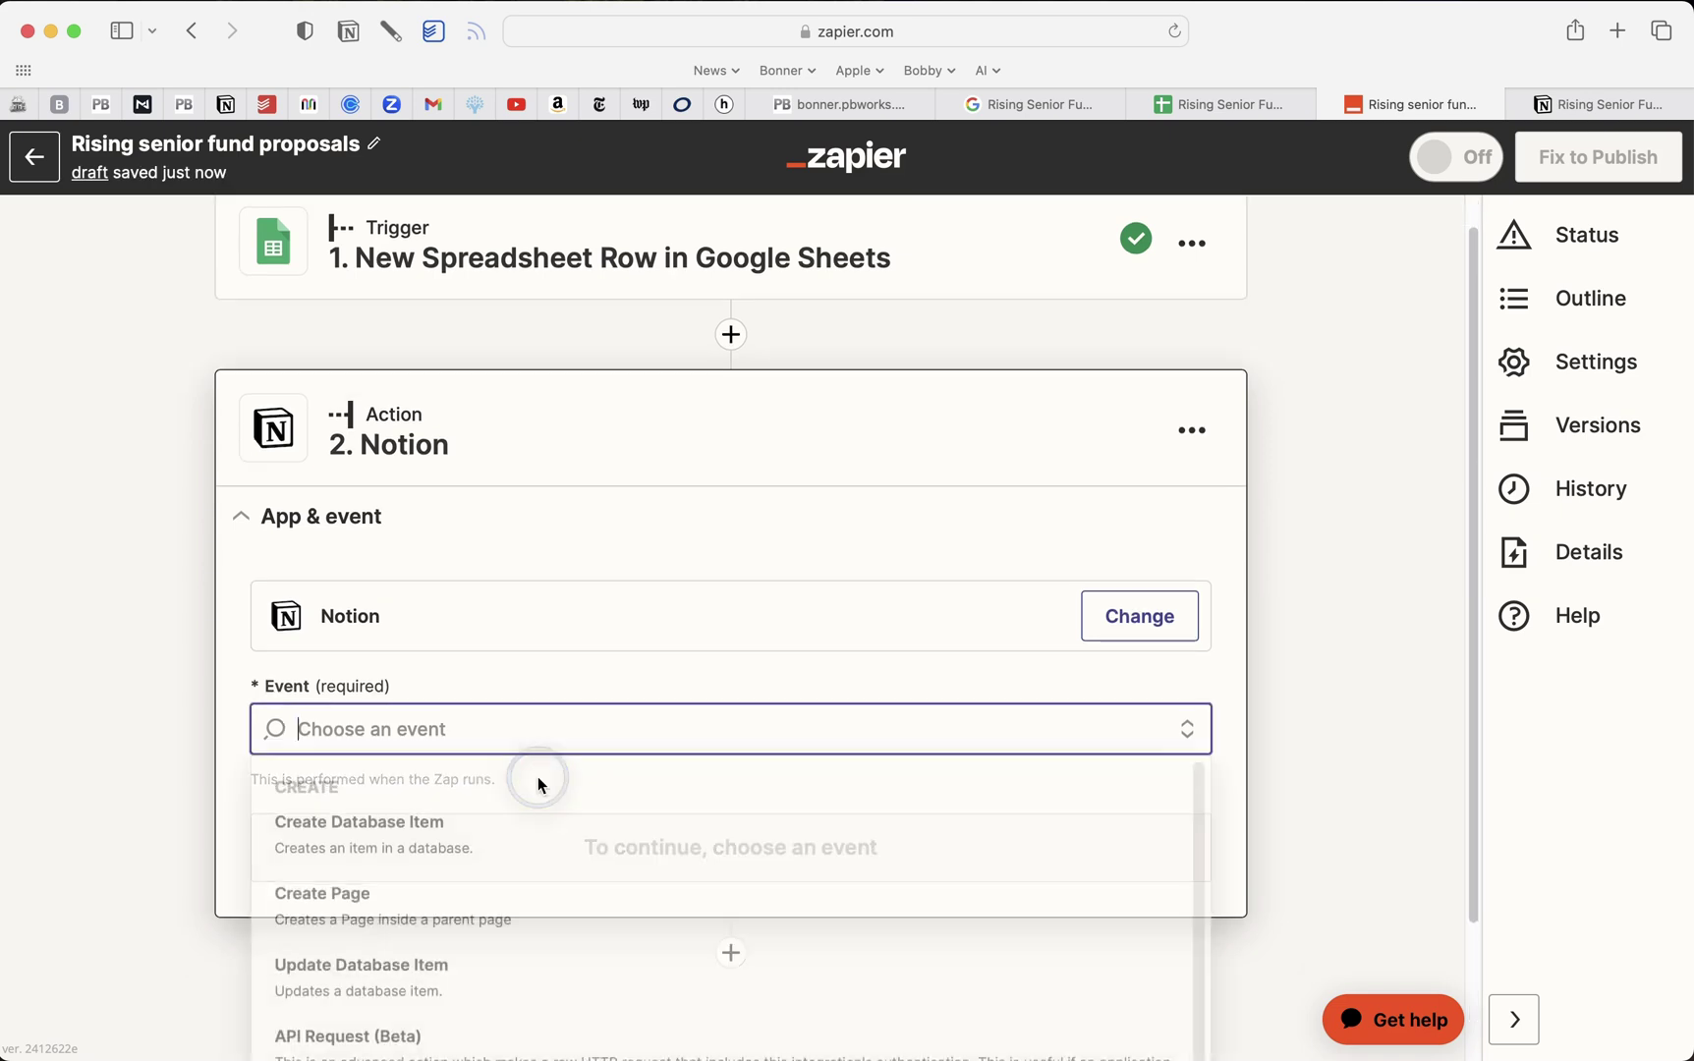
{"action": "left_click", "coordinate": [502, 843]}
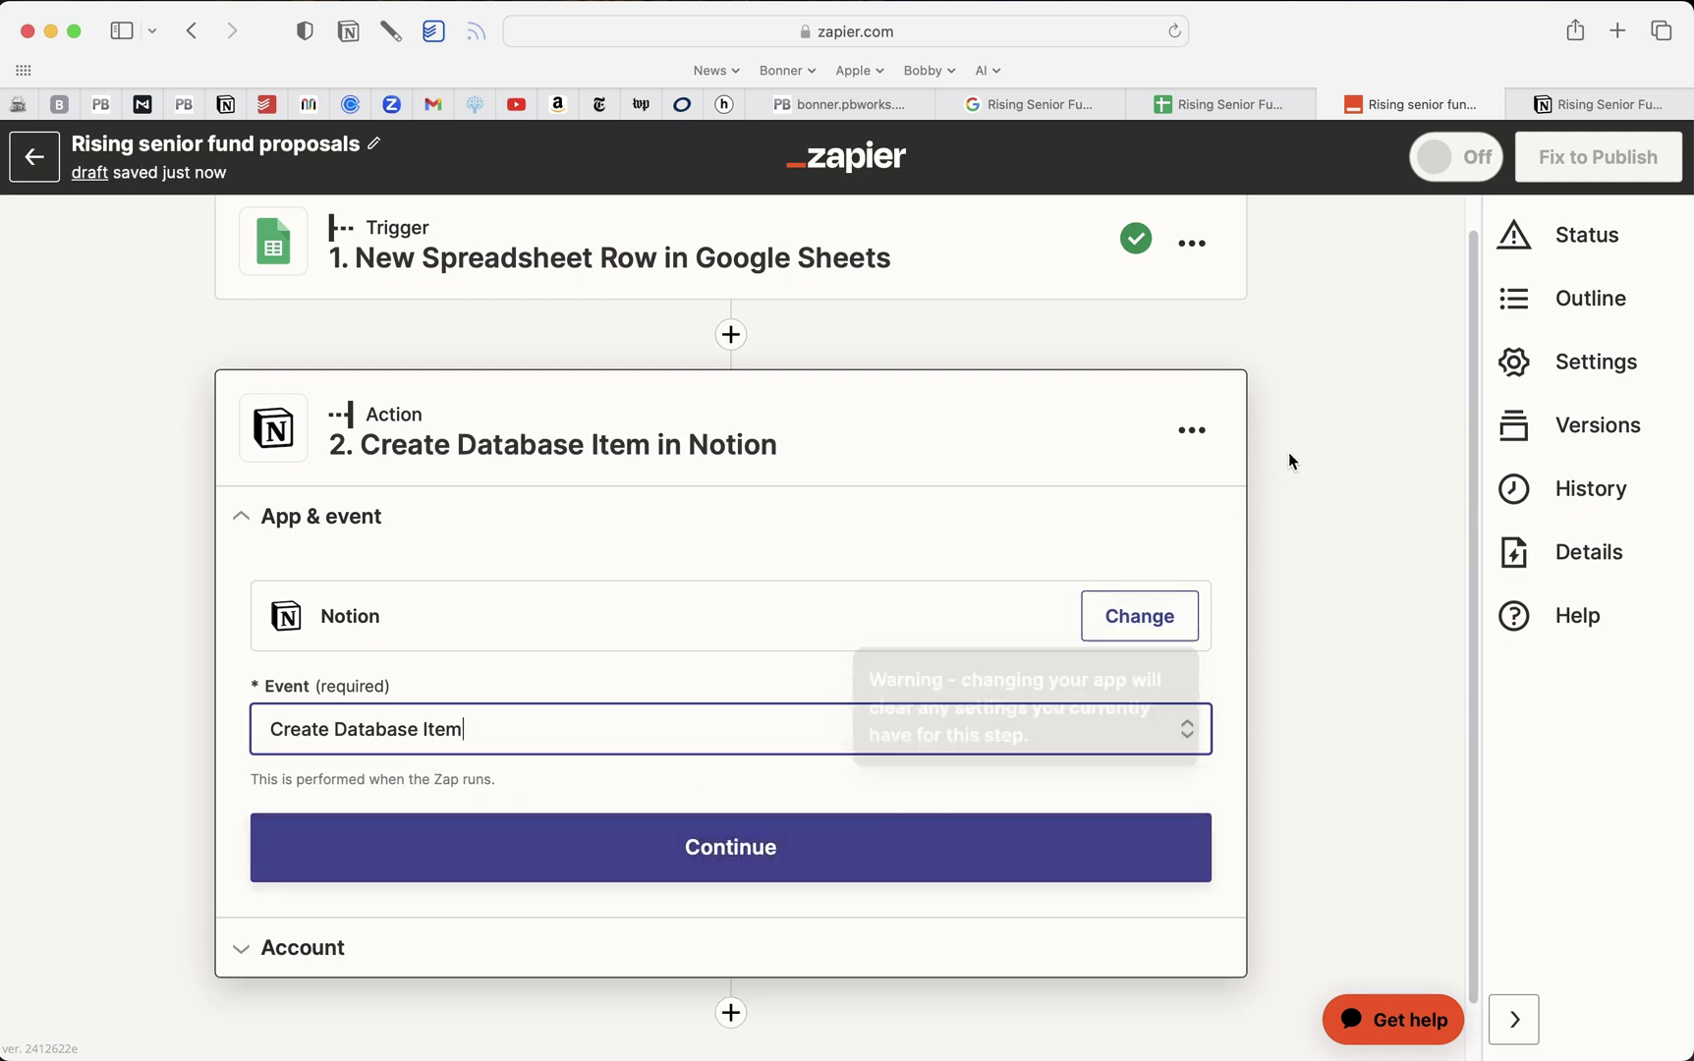
{"action": "scroll", "coordinate": [1294, 459], "scroll_direction": "down", "scroll_amount": 1}
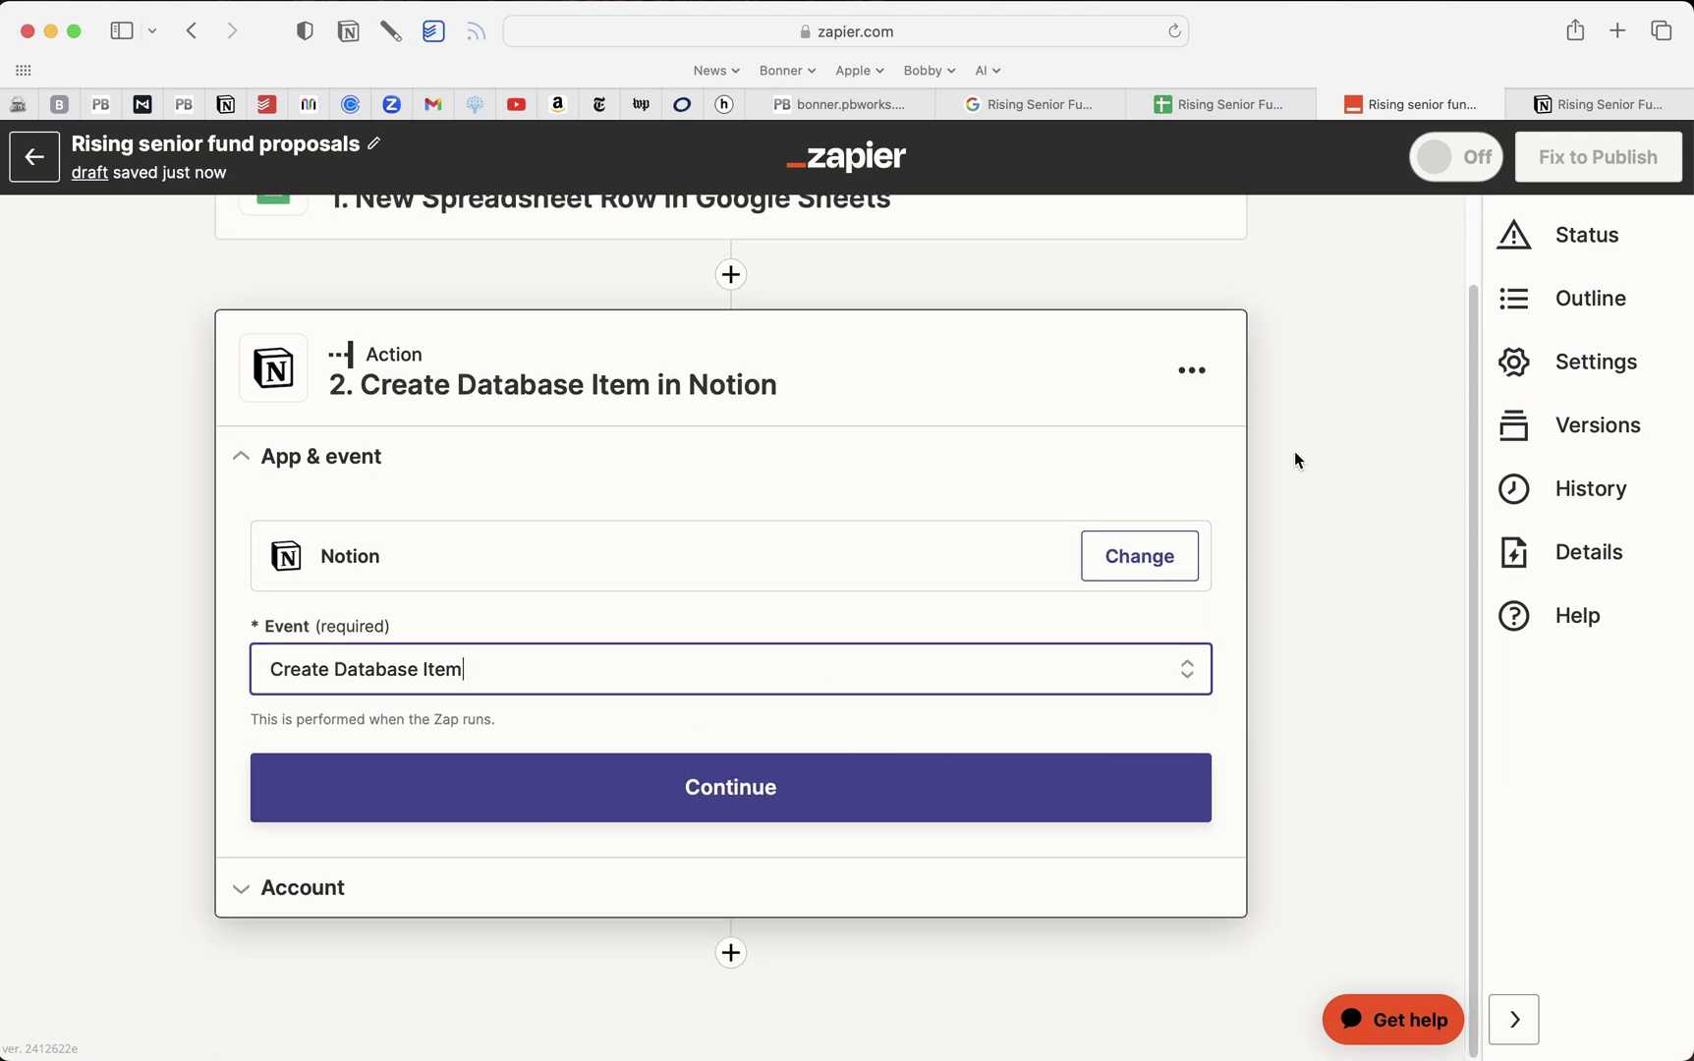
{"action": "left_click", "coordinate": [758, 789]}
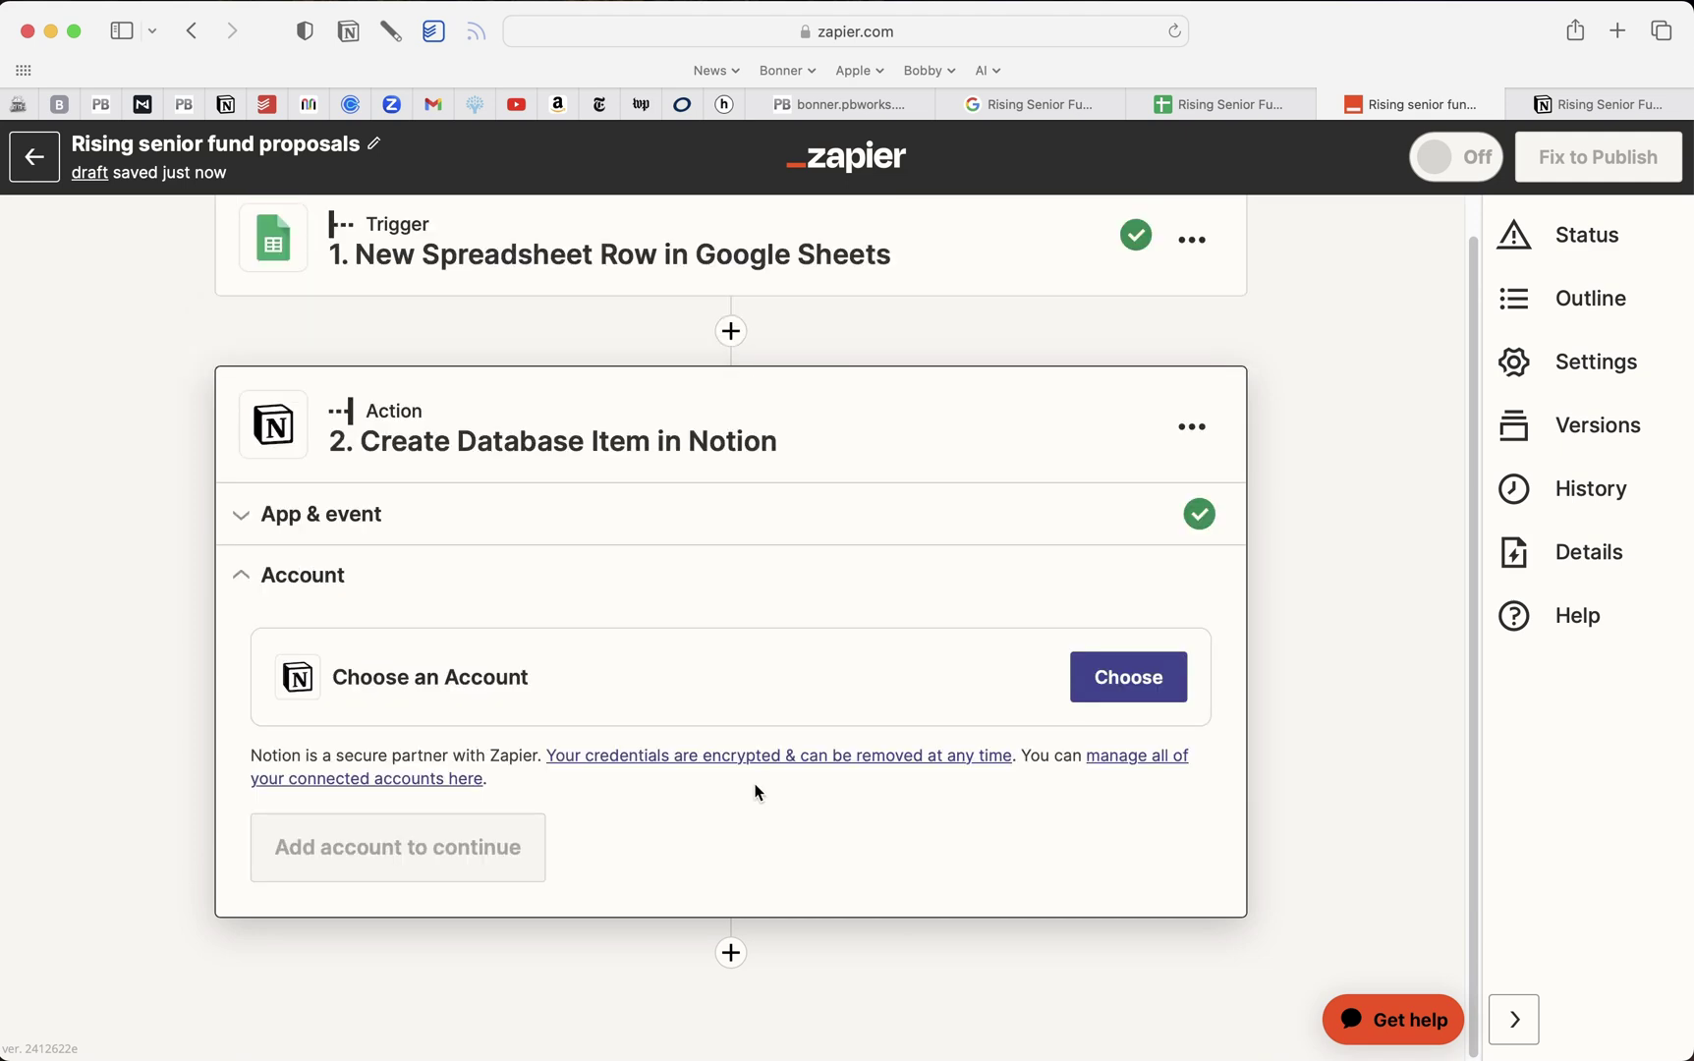
Select a connected Notion account for the action
{"action": "left_click", "coordinate": [1128, 677]}
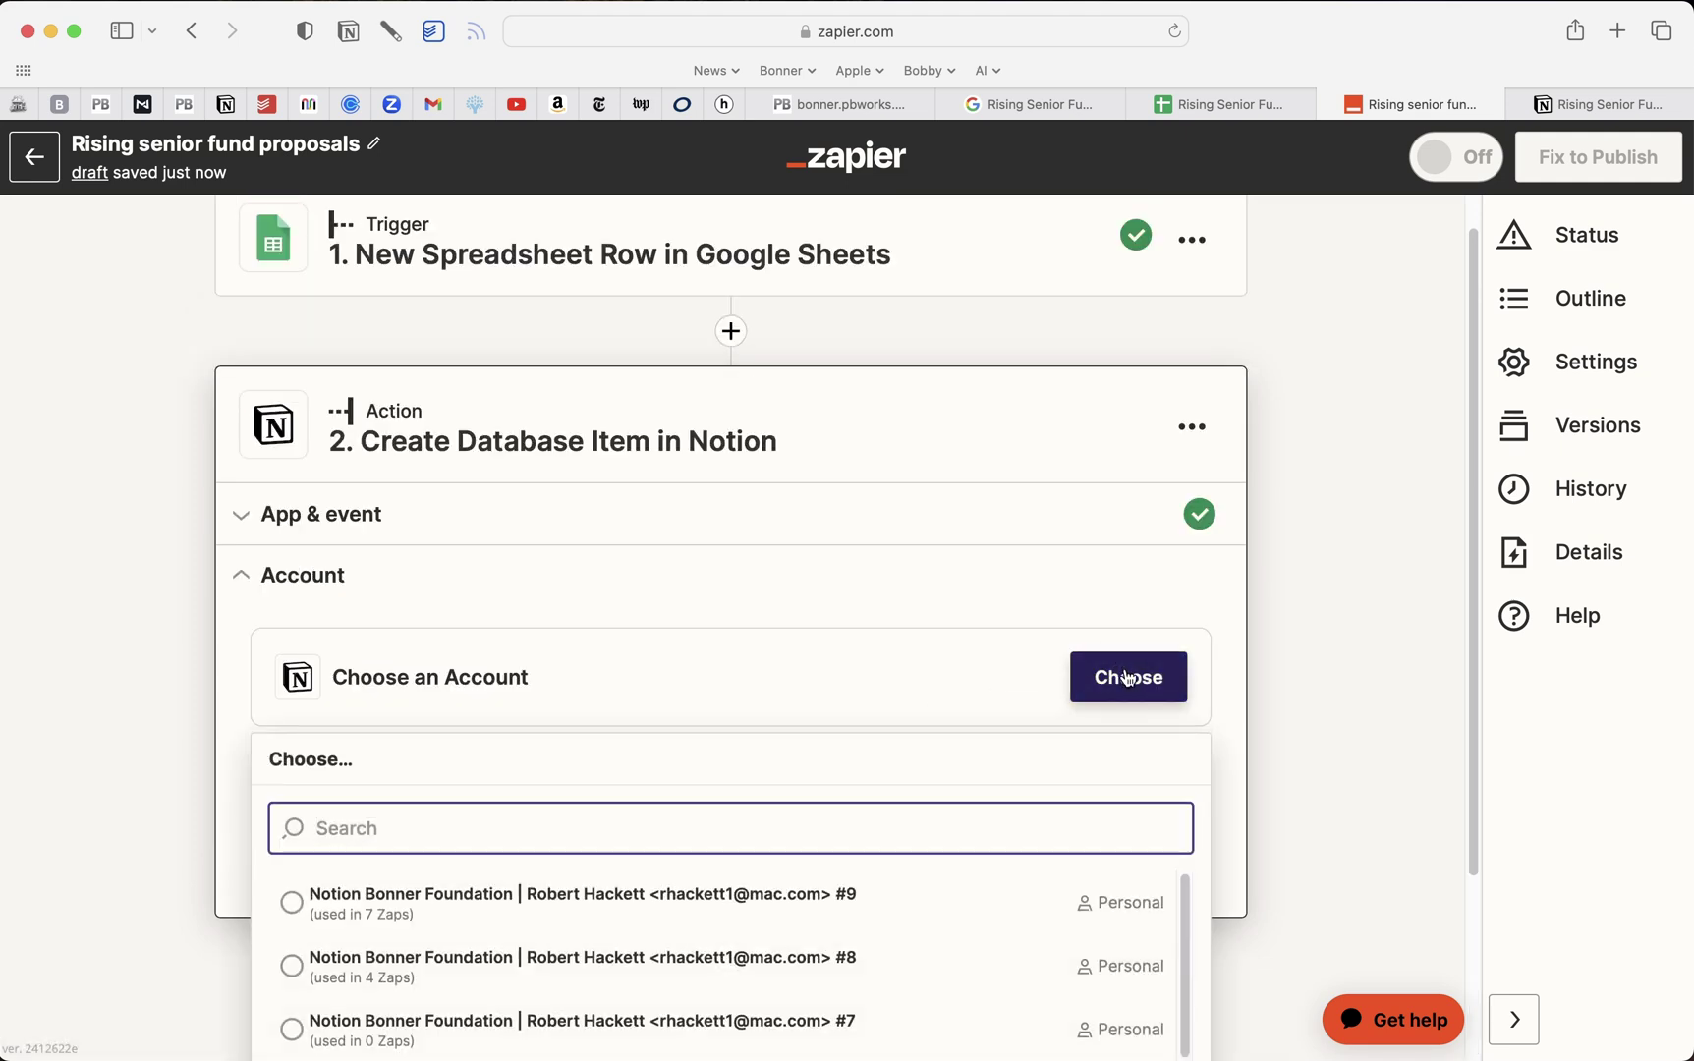
{"action": "scroll", "coordinate": [1128, 677], "scroll_direction": "down", "scroll_amount": 3}
{"action": "left_click", "coordinate": [888, 744]}
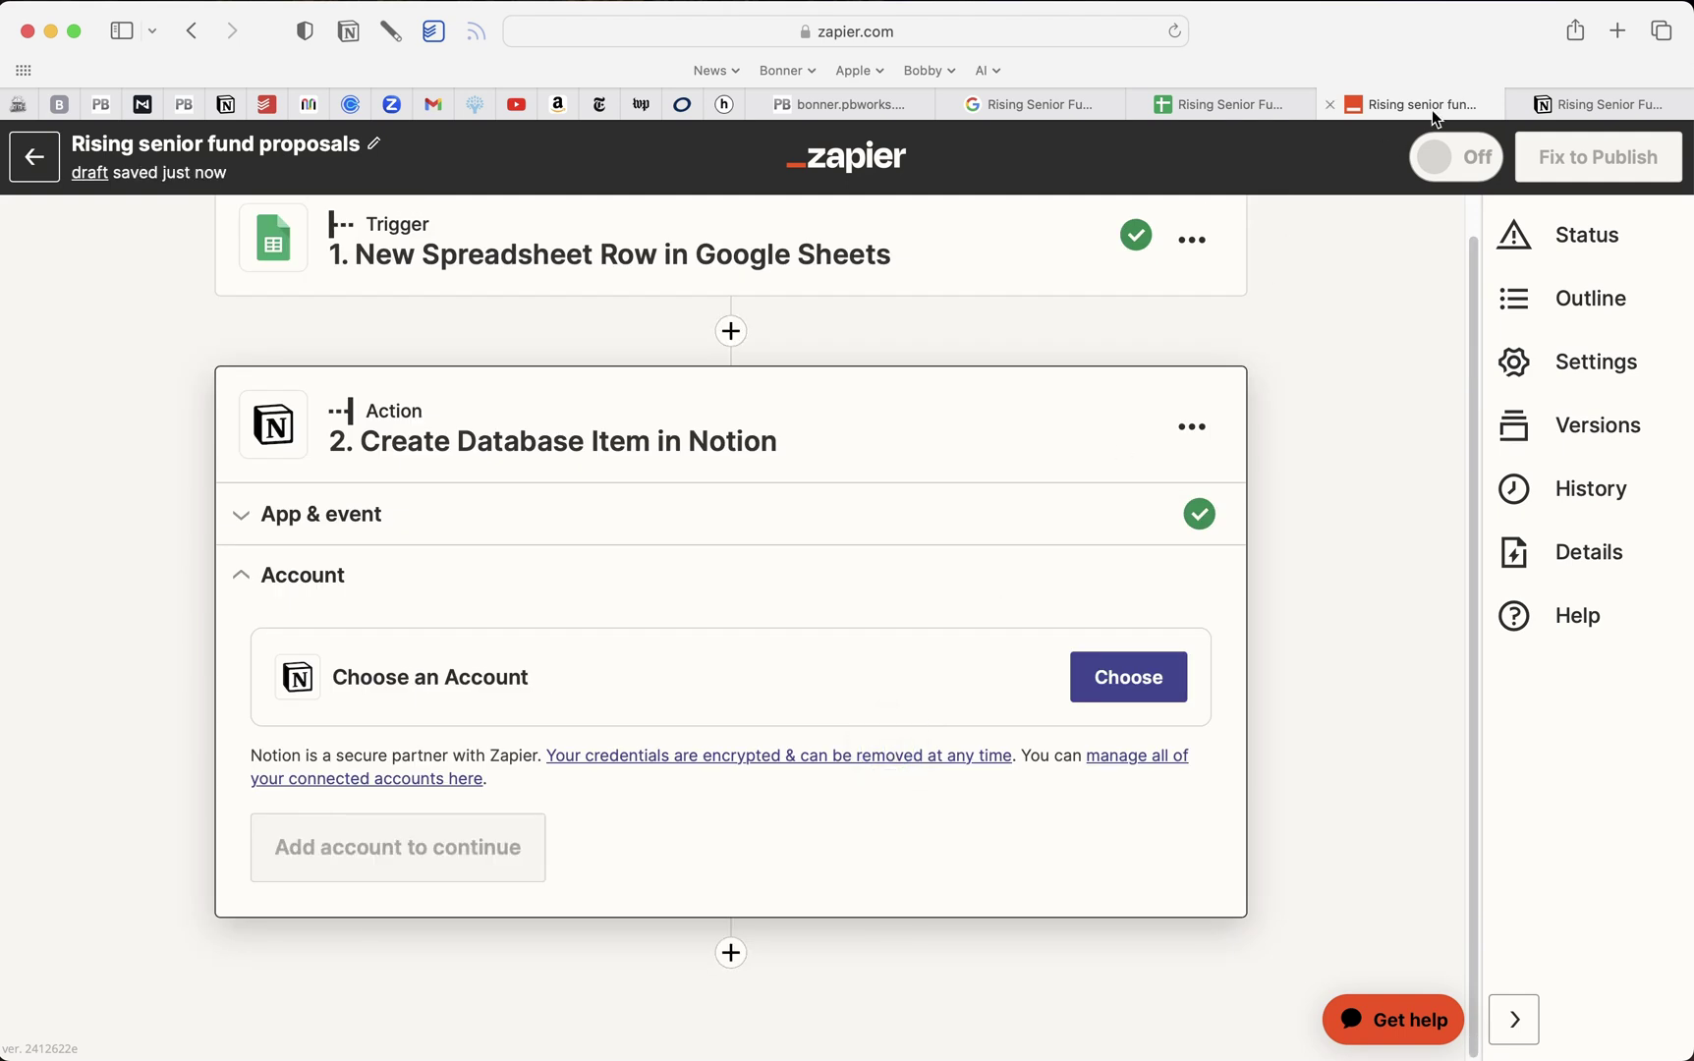
{"action": "left_click", "coordinate": [1562, 104]}
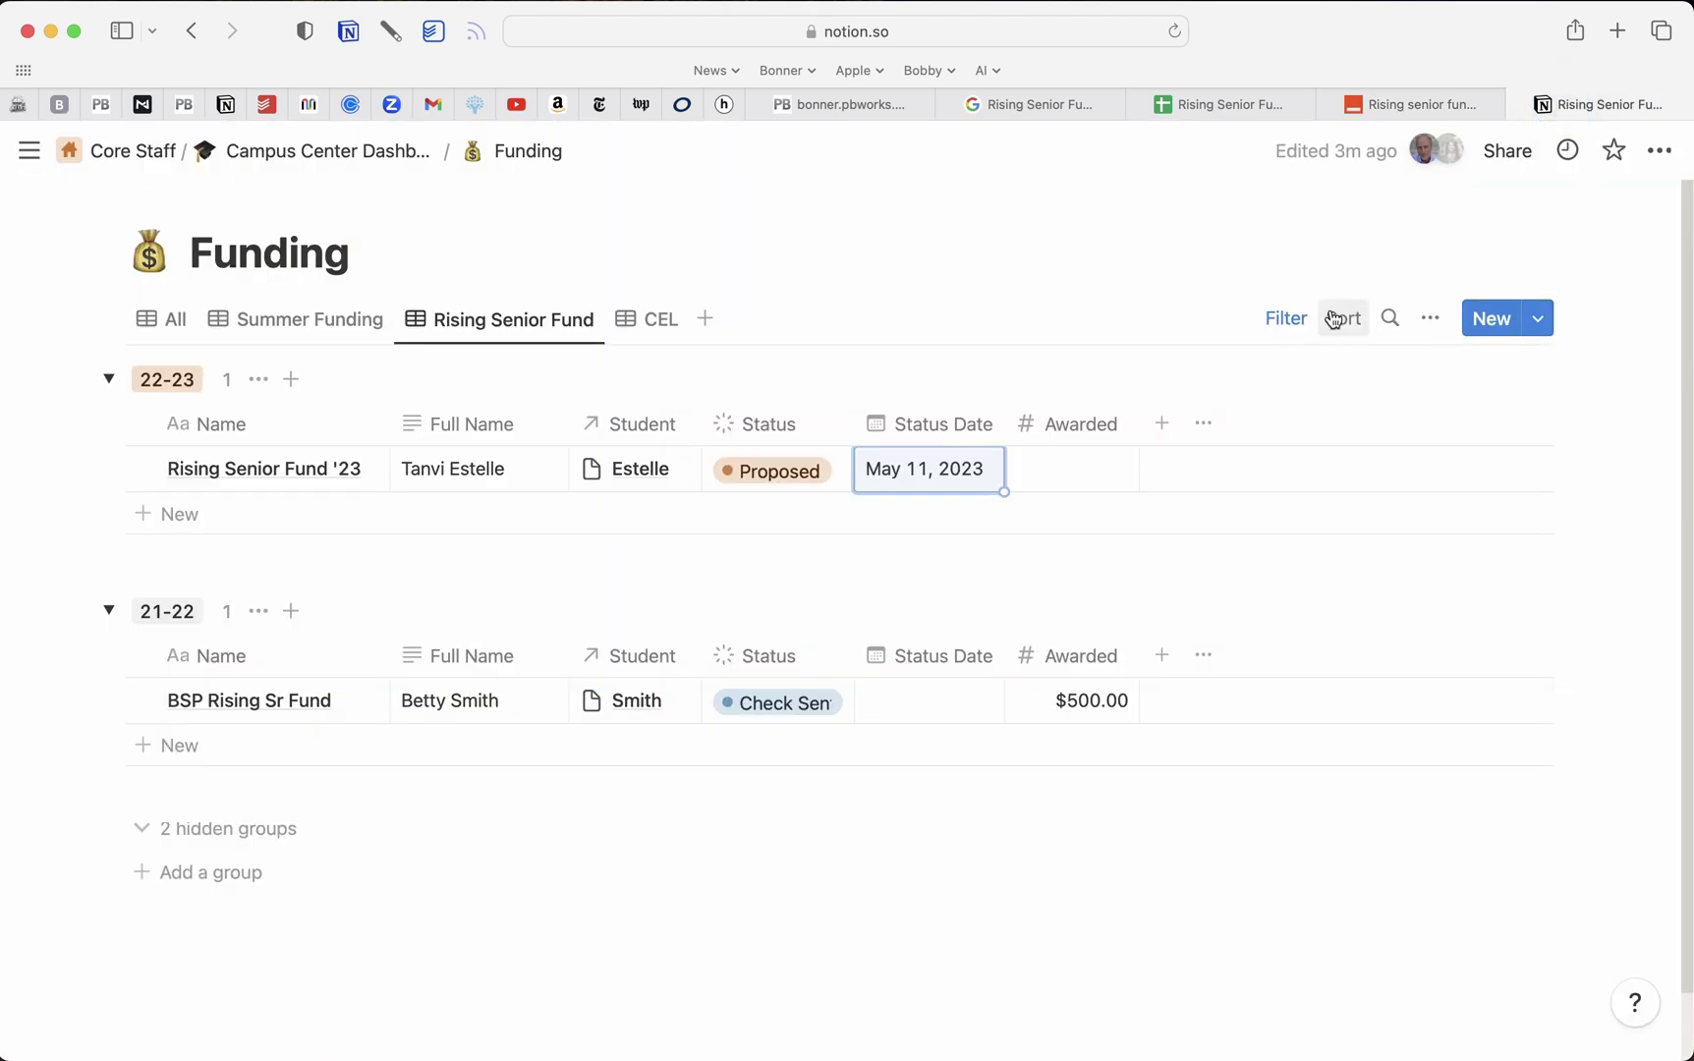
Confirm Zapier appears under the Funding page's Connections, then return to the zap
{"action": "left_click", "coordinate": [1659, 151]}
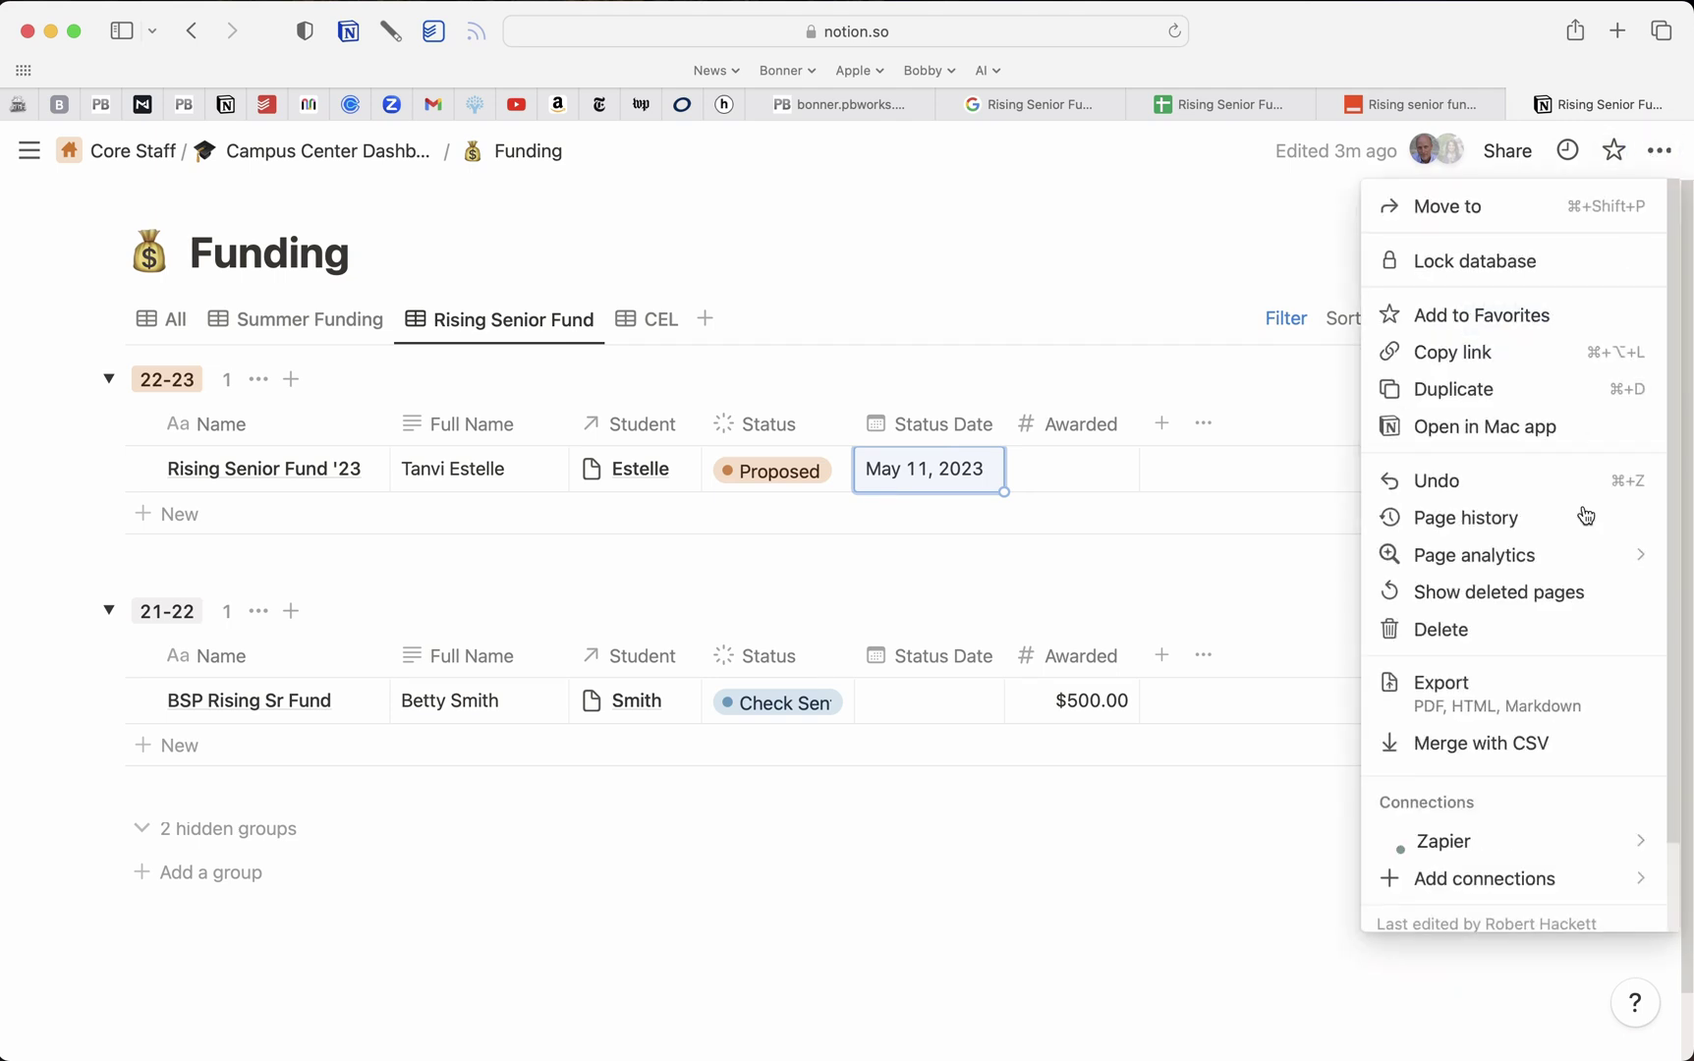
{"action": "scroll", "coordinate": [1523, 678], "scroll_direction": "down", "scroll_amount": 1}
{"action": "mouse_move", "coordinate": [1520, 766]}
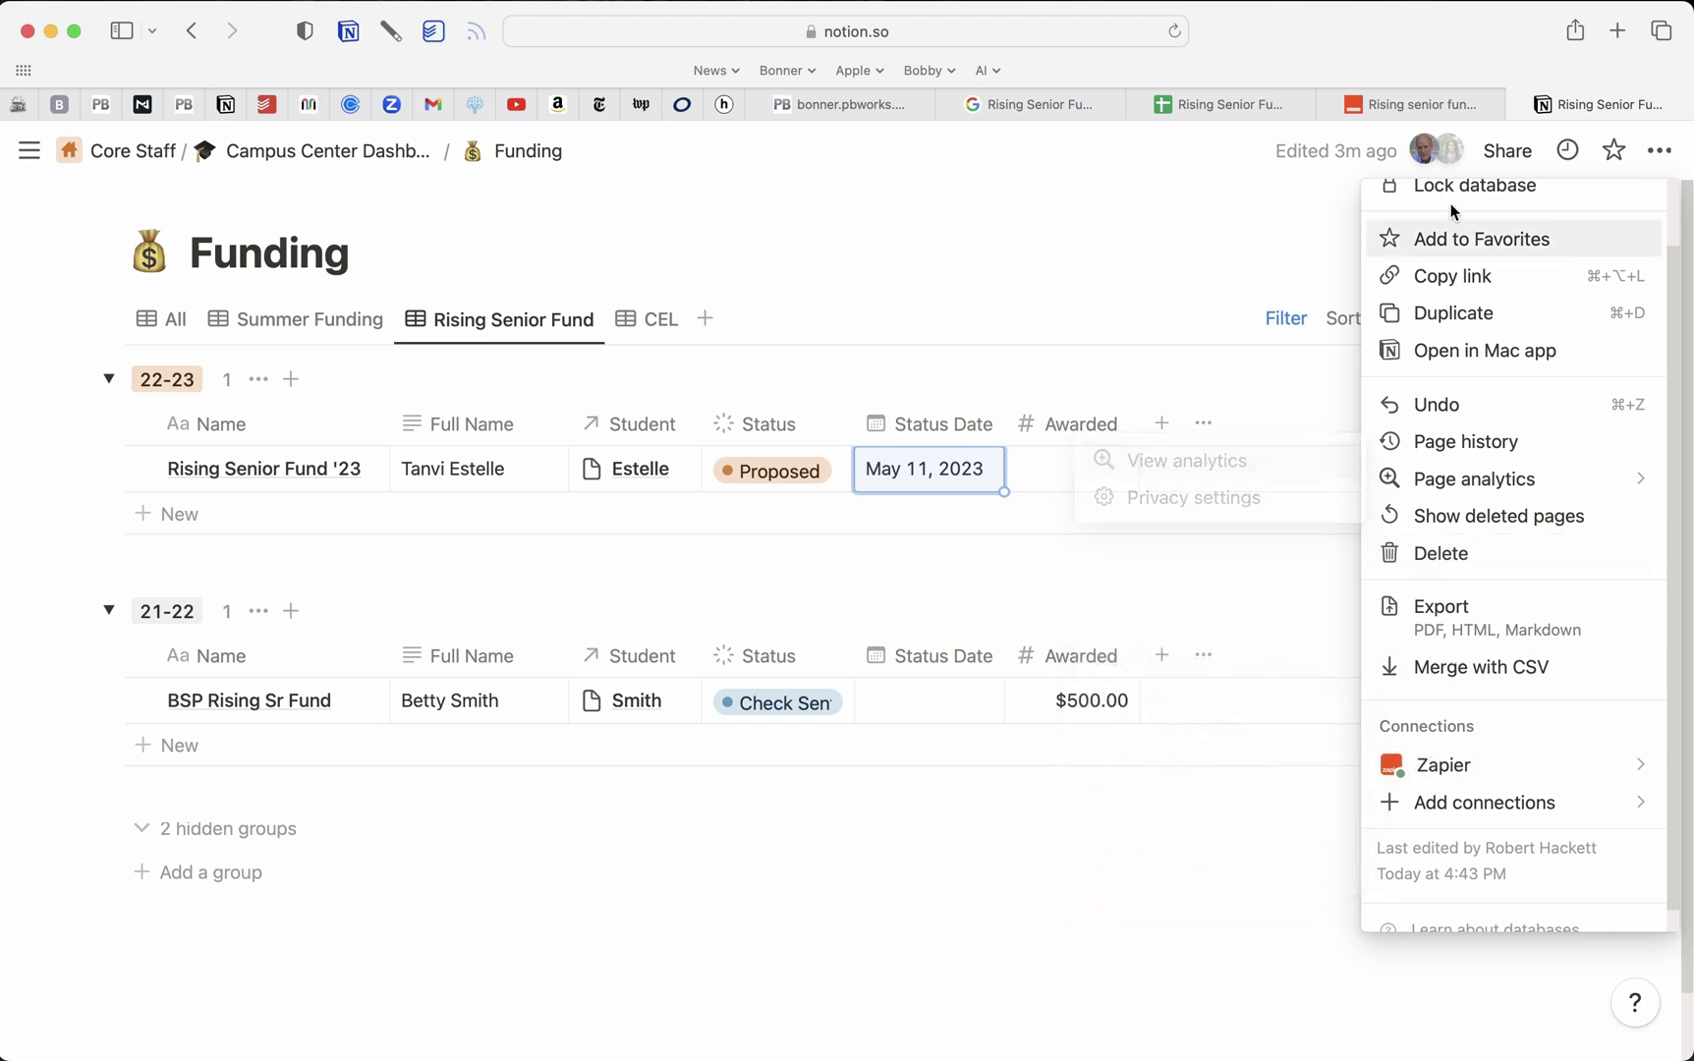
{"action": "left_click", "coordinate": [1411, 100]}
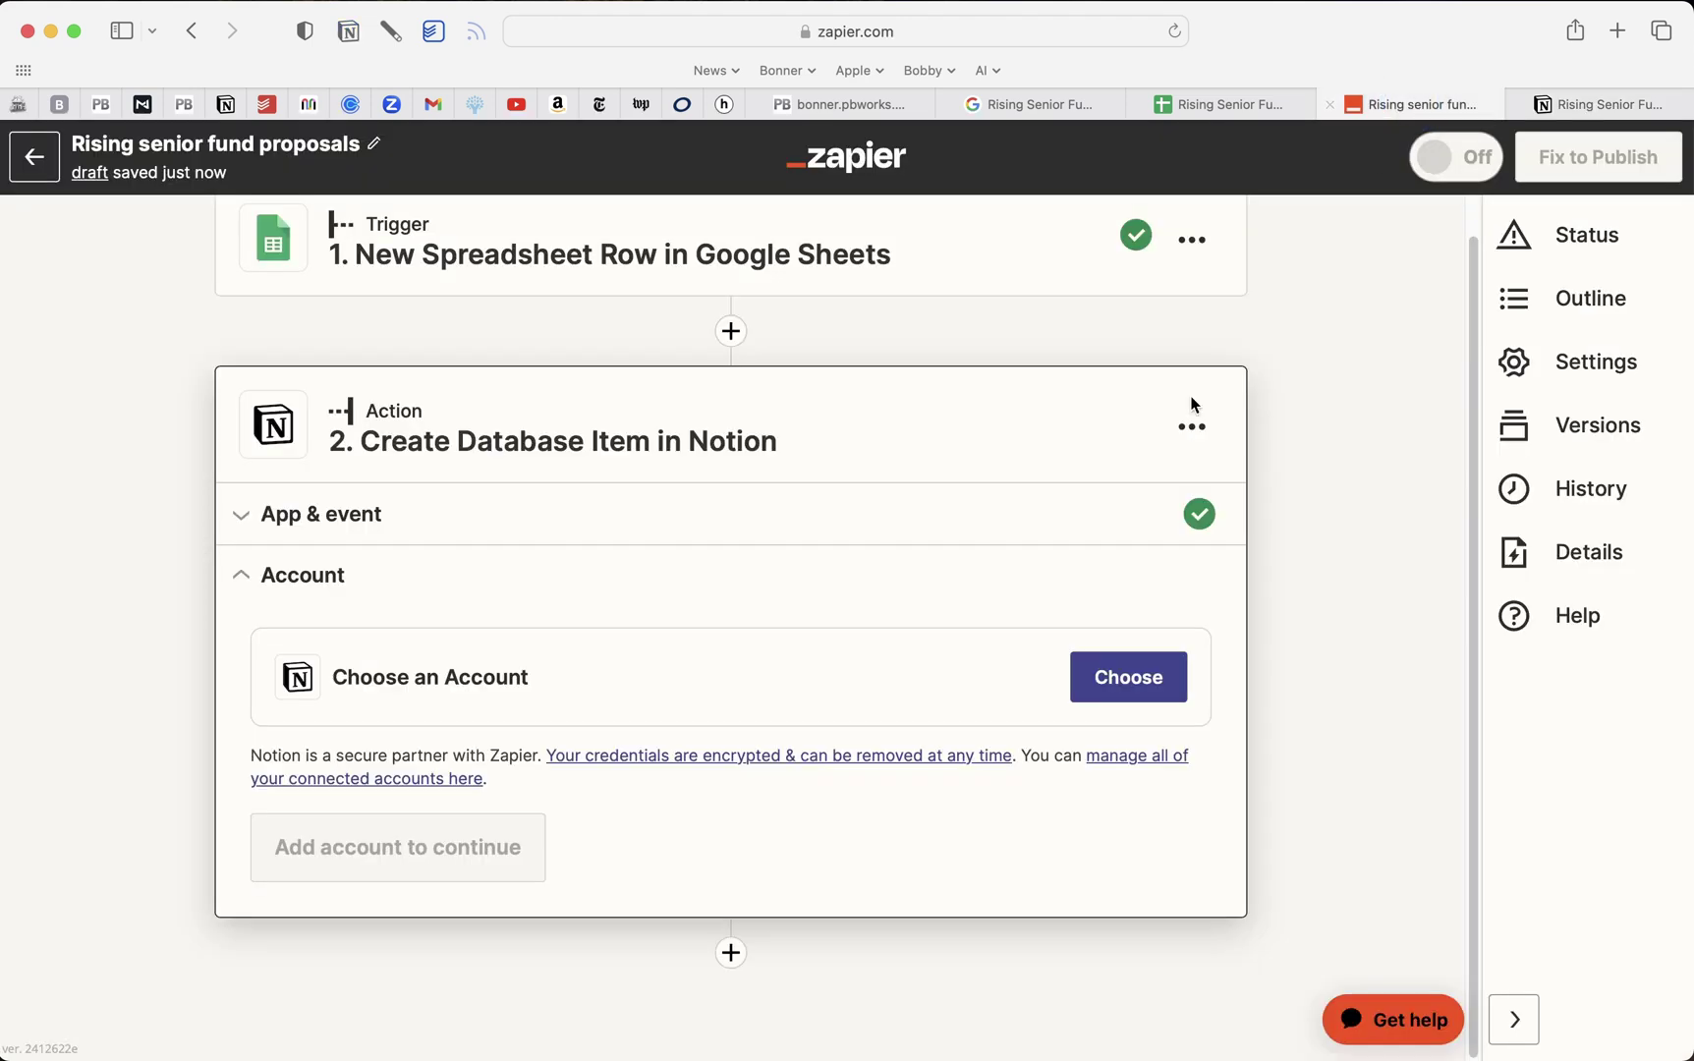
Connect the first Notion account to the zap's Notion action
{"action": "left_click", "coordinate": [1126, 683]}
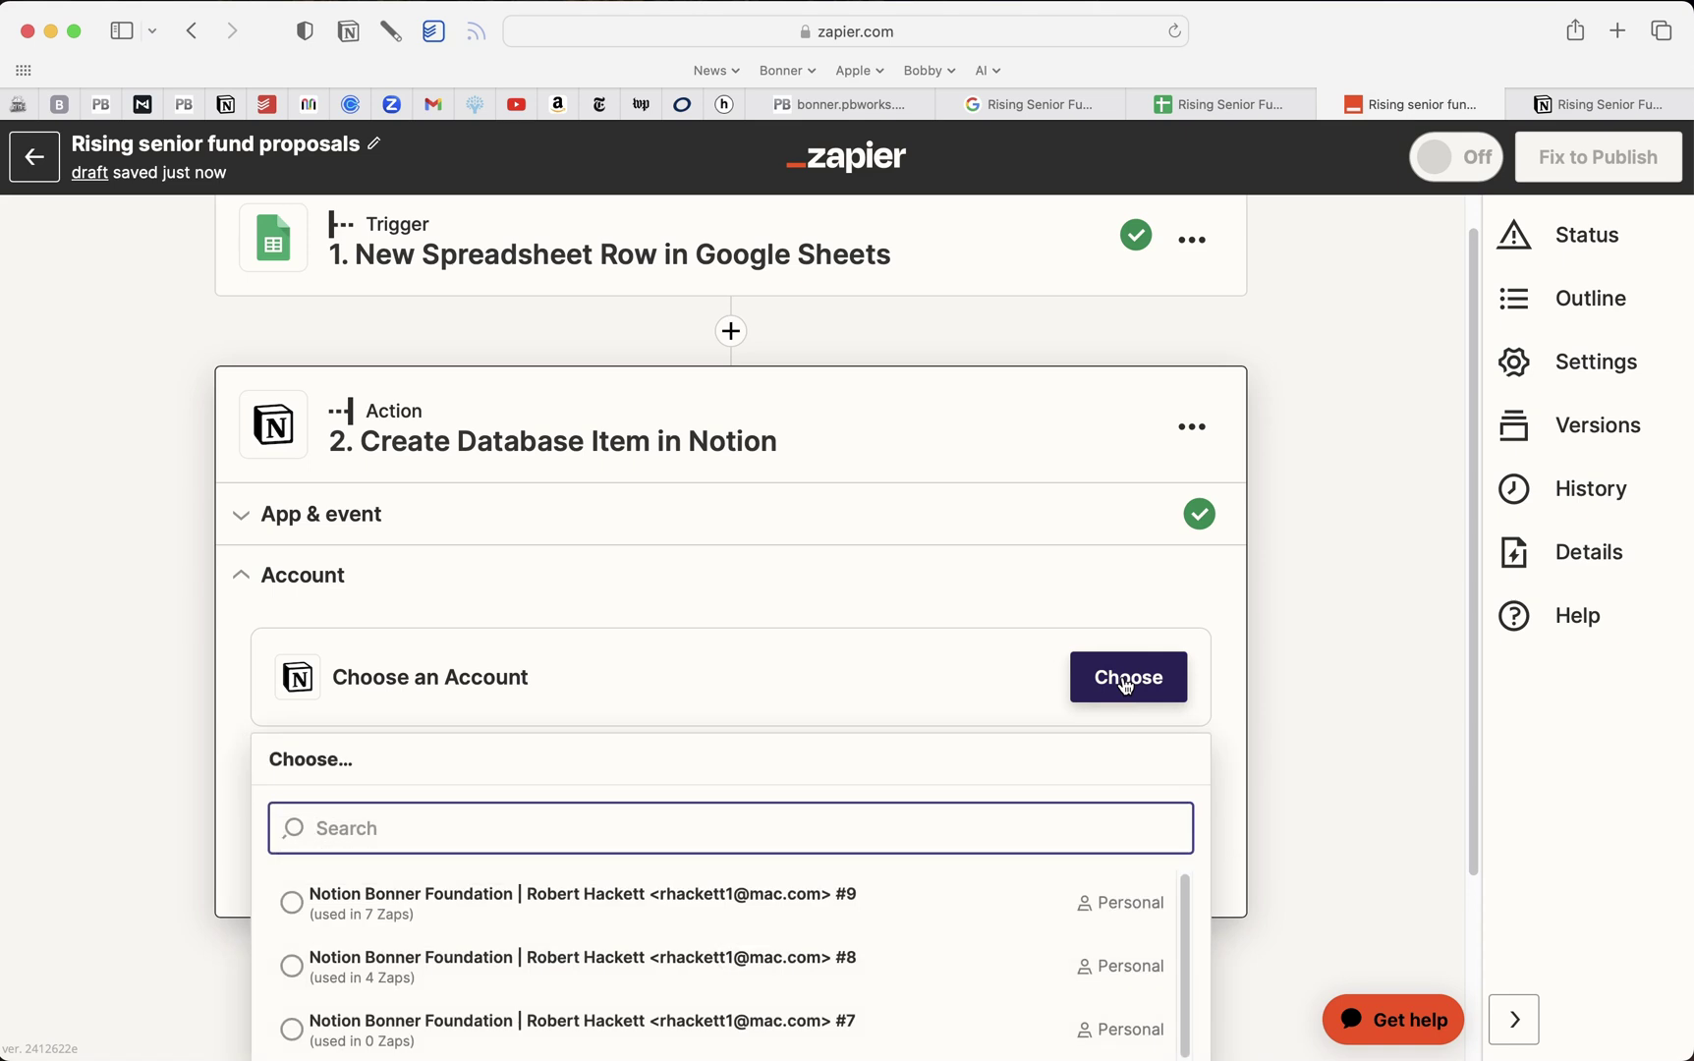
{"action": "left_click", "coordinate": [580, 902]}
{"action": "left_click", "coordinate": [341, 845]}
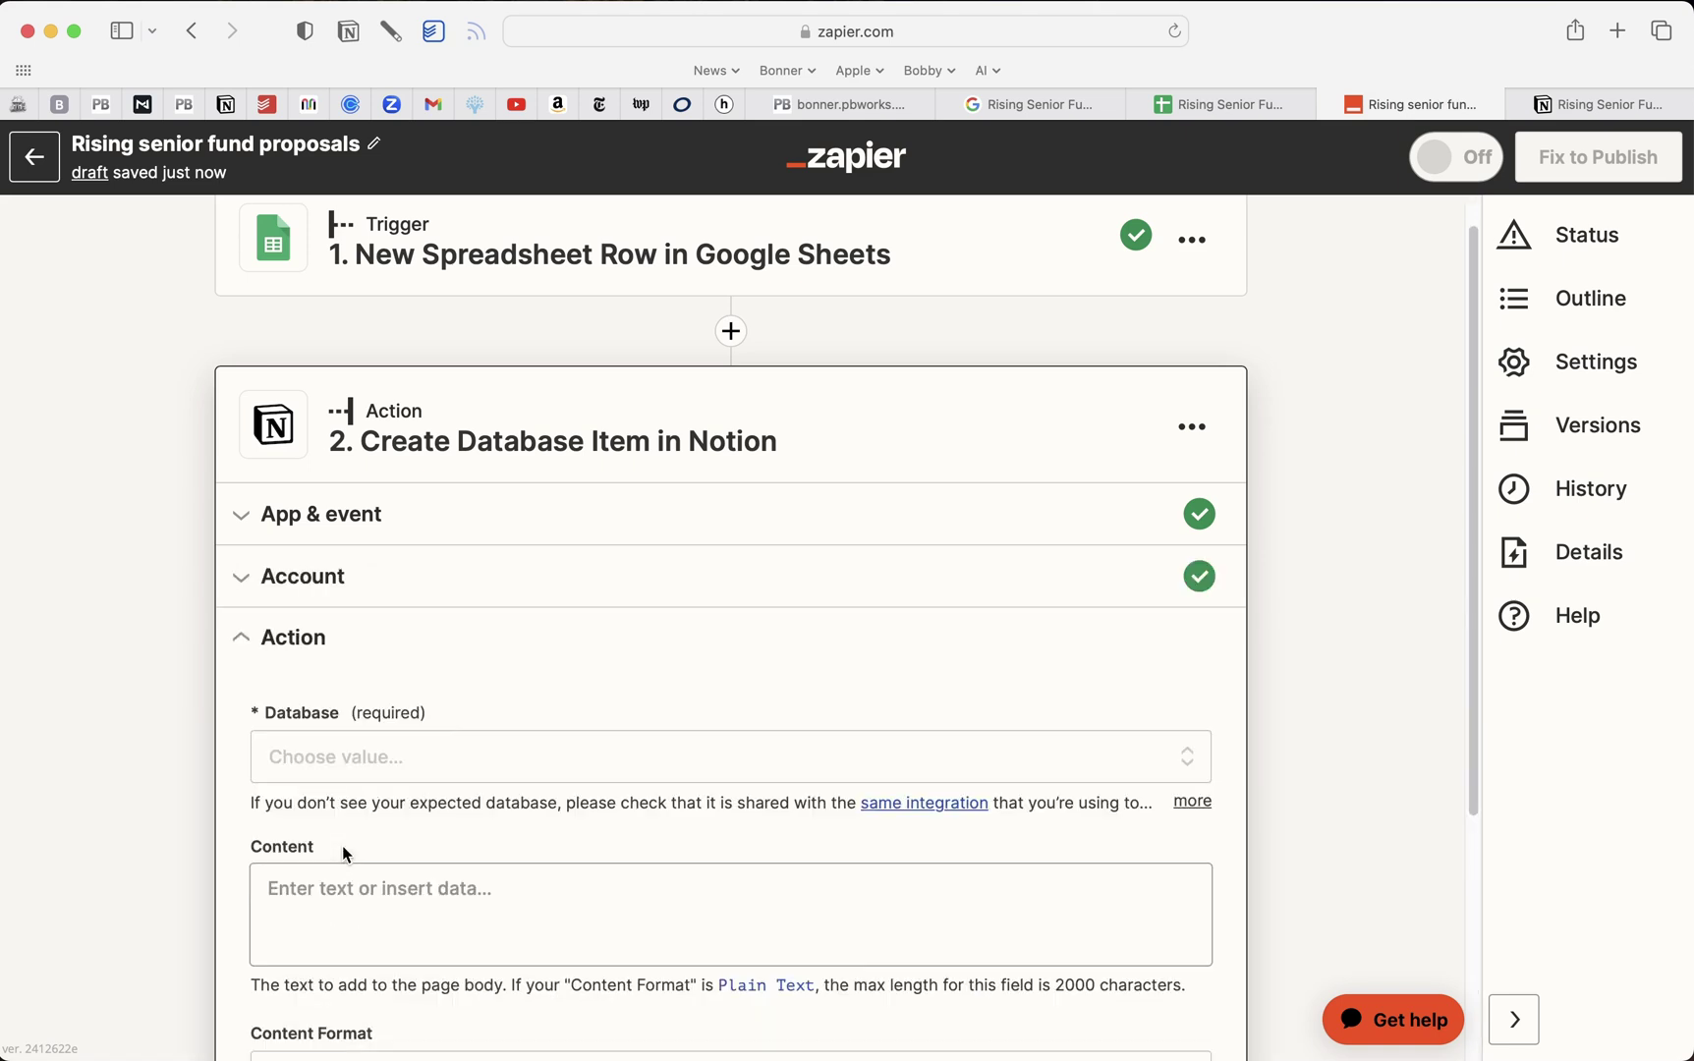
Search 'funding' and select the Funding database for the action
{"action": "left_click", "coordinate": [435, 621]}
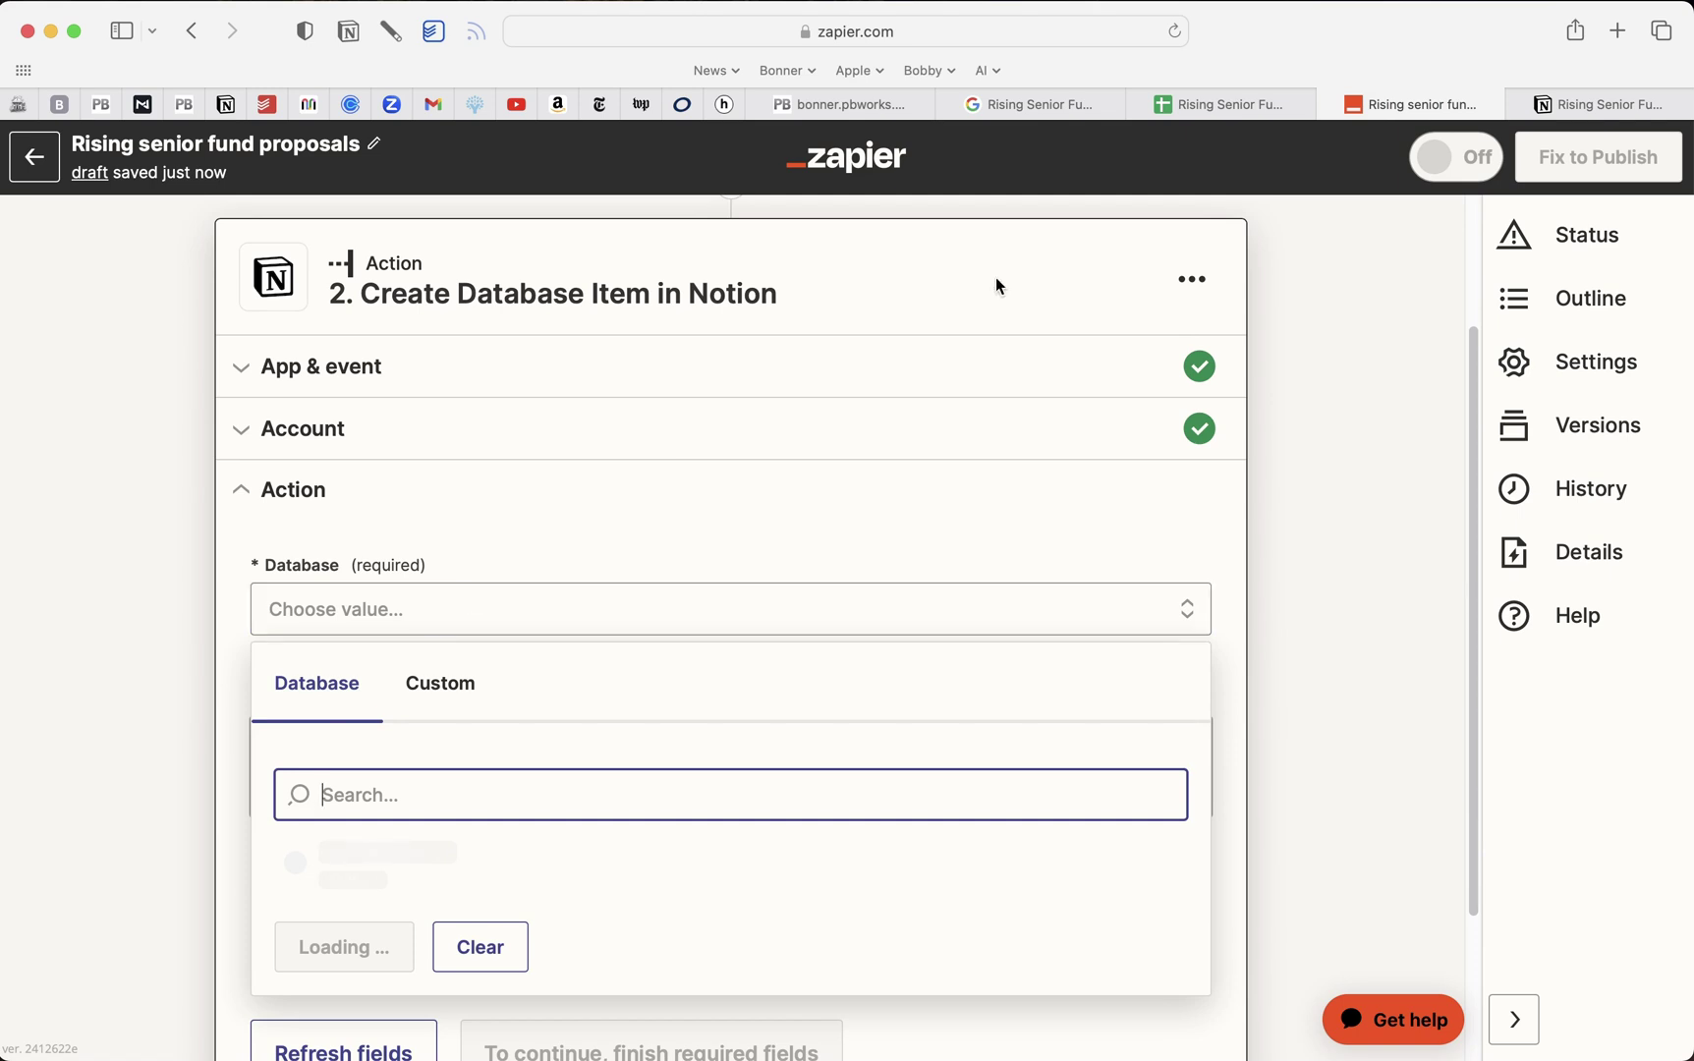
{"action": "left_click", "coordinate": [1607, 105]}
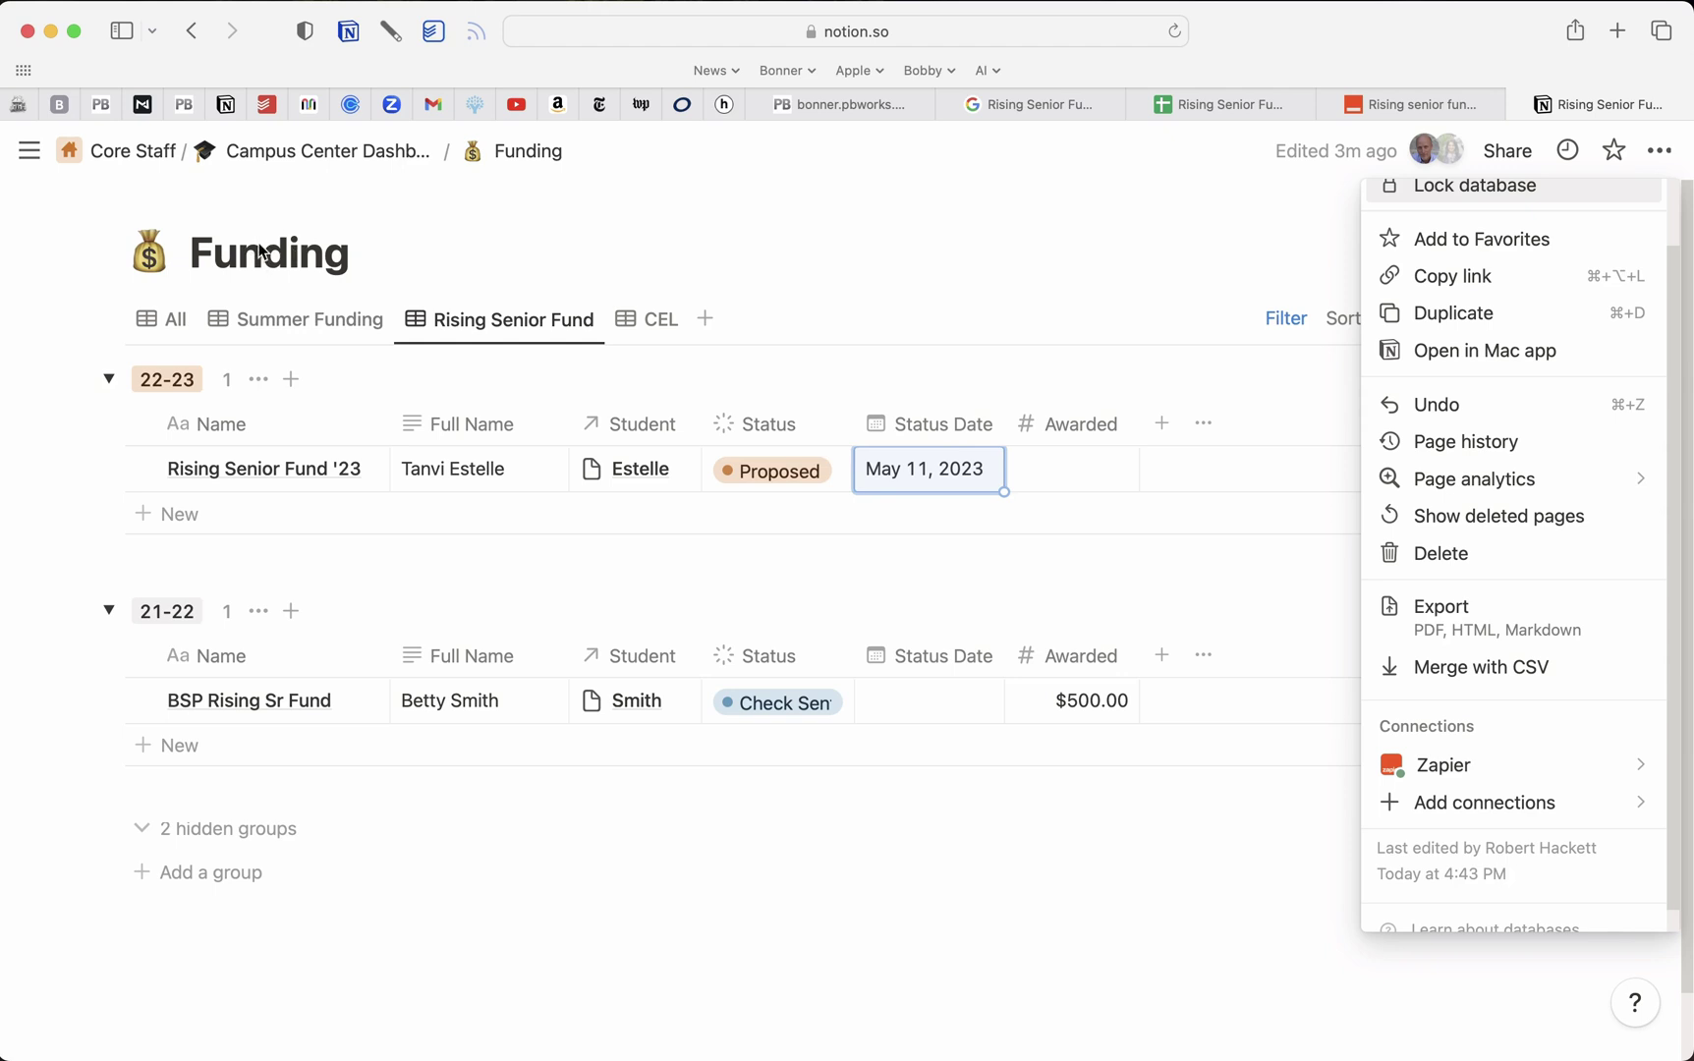
{"action": "left_click", "coordinate": [1400, 102]}
{"action": "type", "text": "funding"}
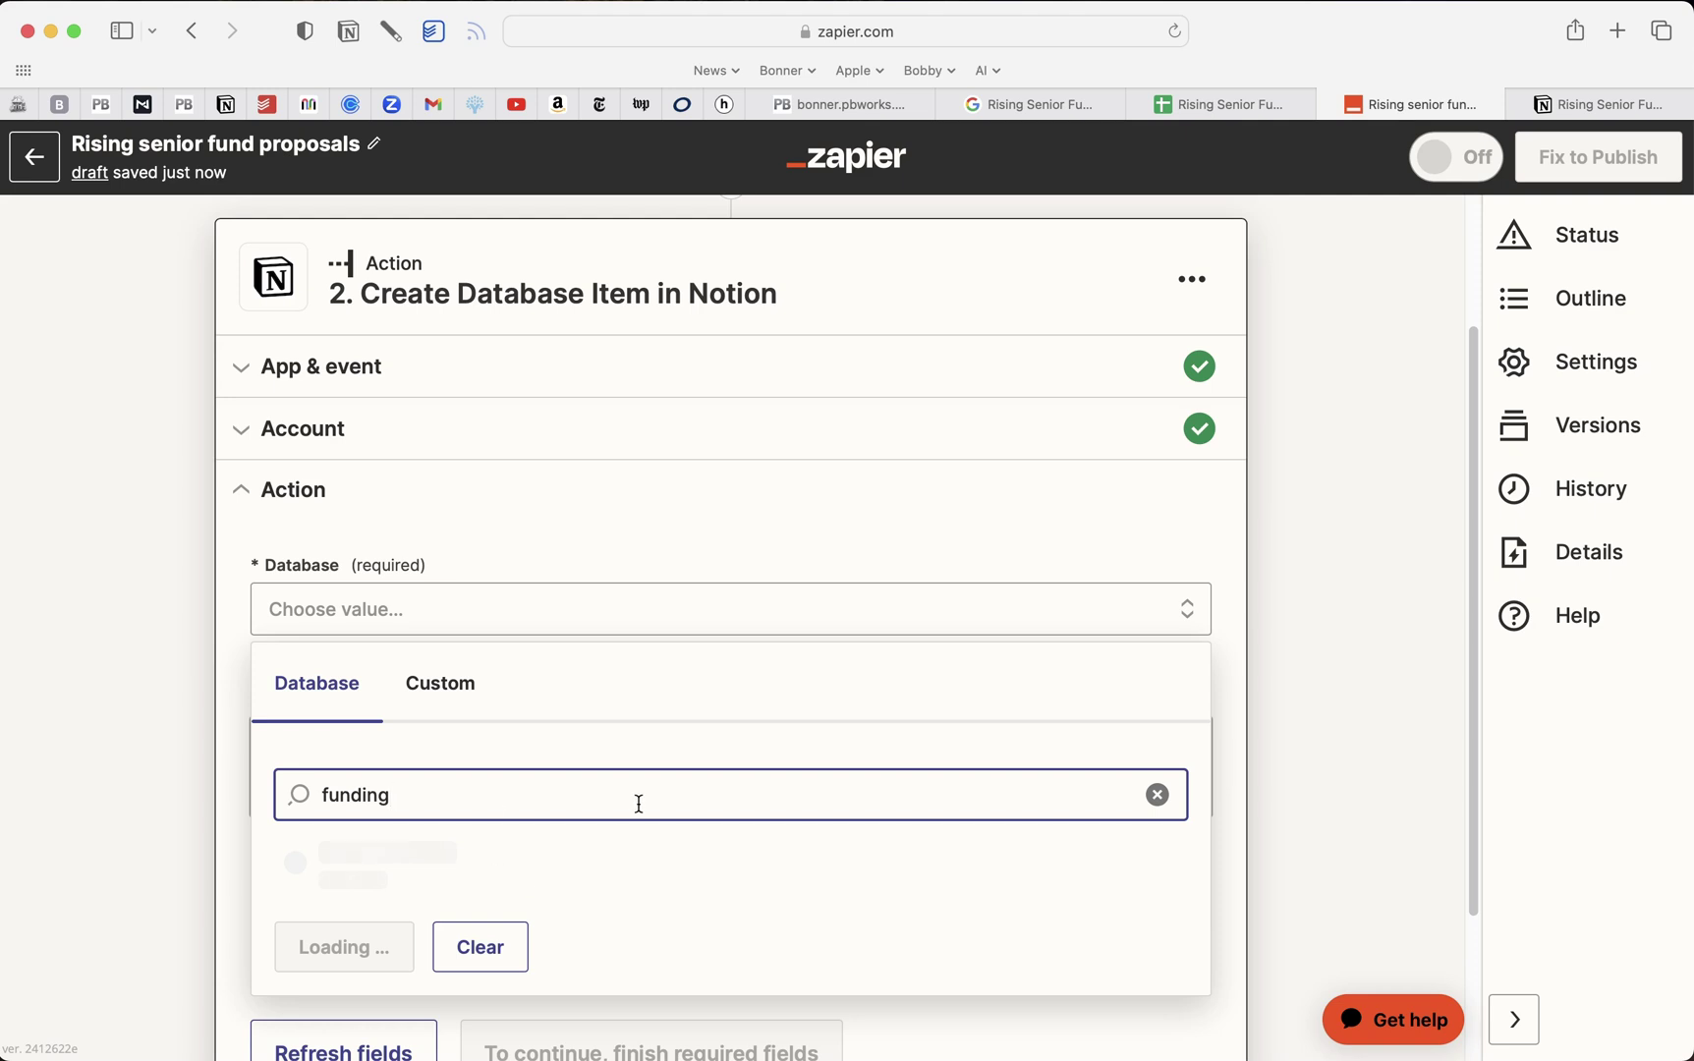
{"action": "scroll", "coordinate": [638, 804], "scroll_direction": "down", "scroll_amount": 2}
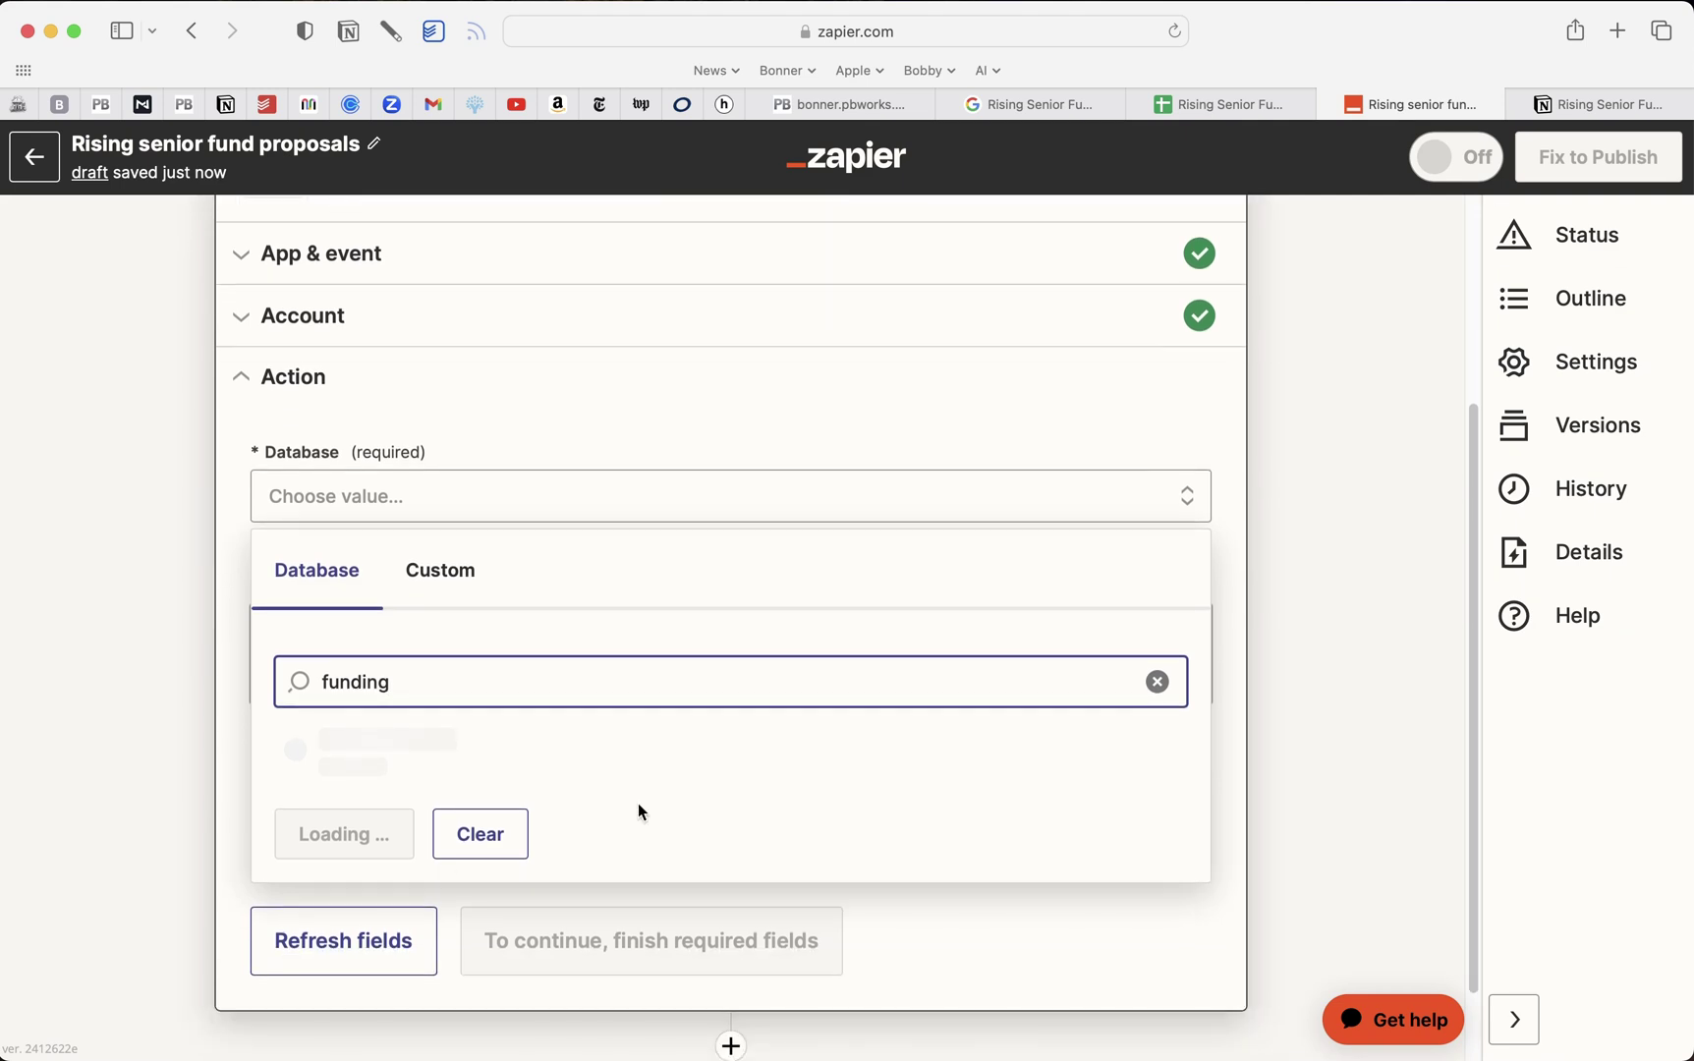
{"action": "left_click", "coordinate": [518, 757]}
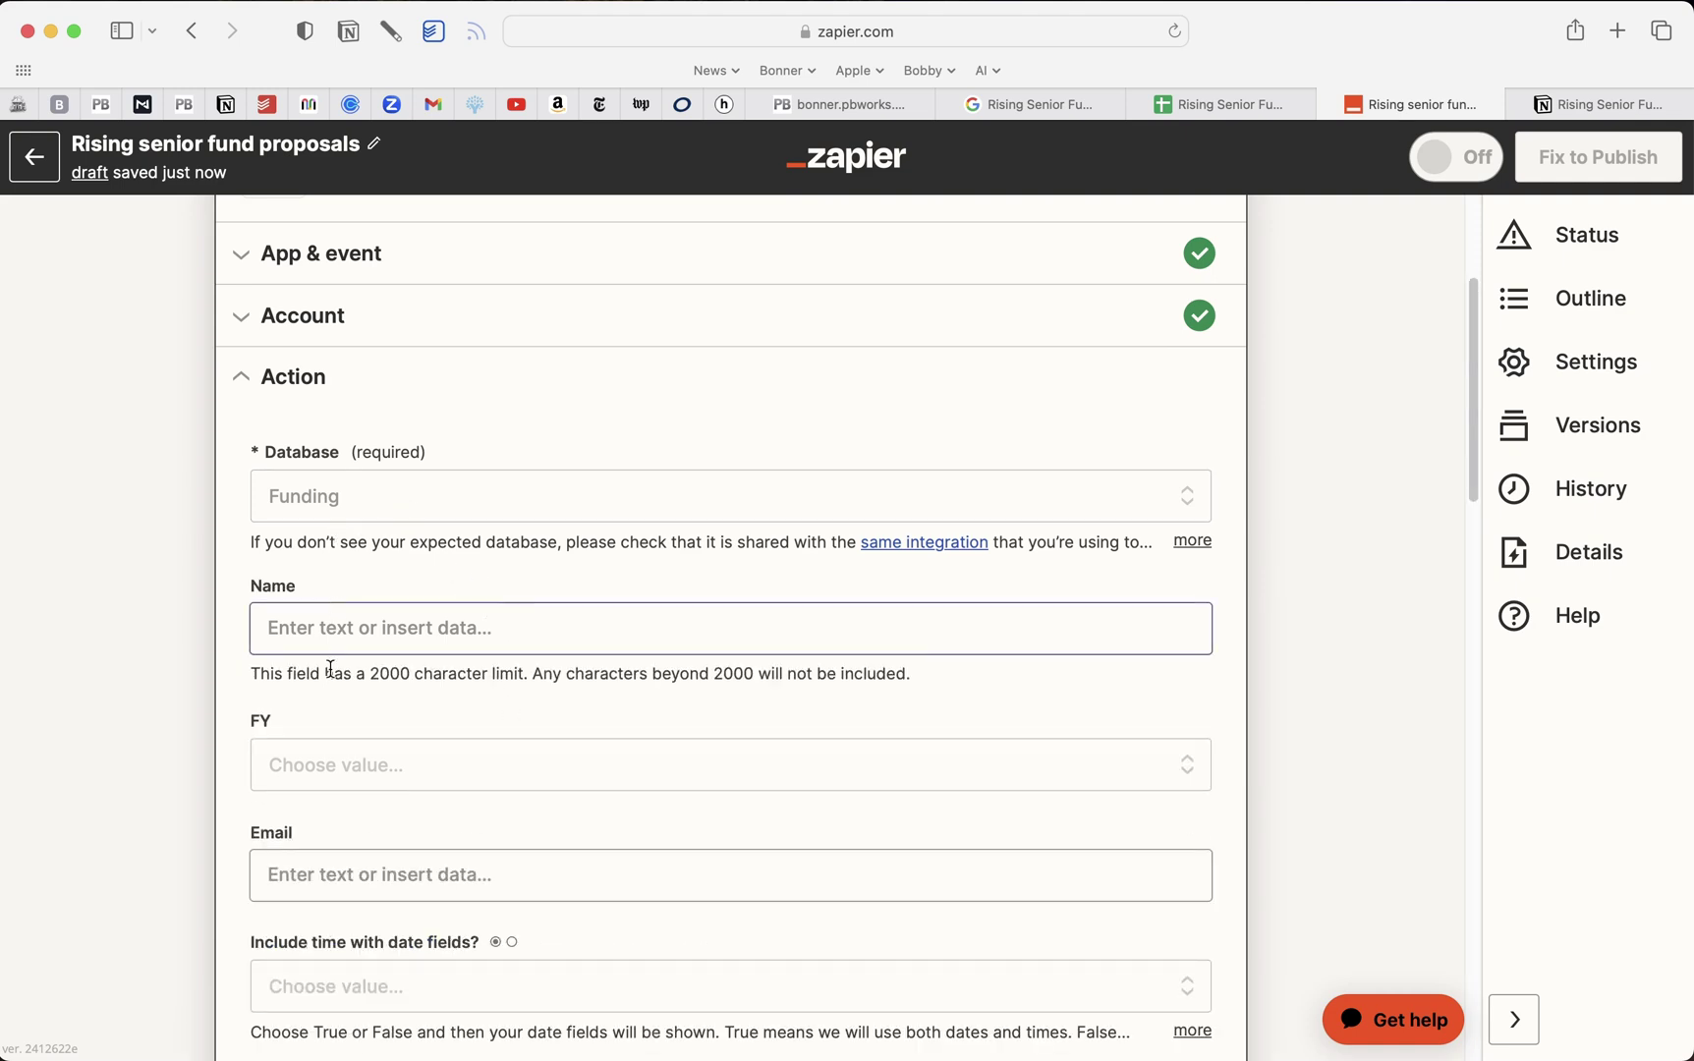
Set the Notion record's Name to Rising Senior Fund '23
{"action": "left_click", "coordinate": [1223, 109]}
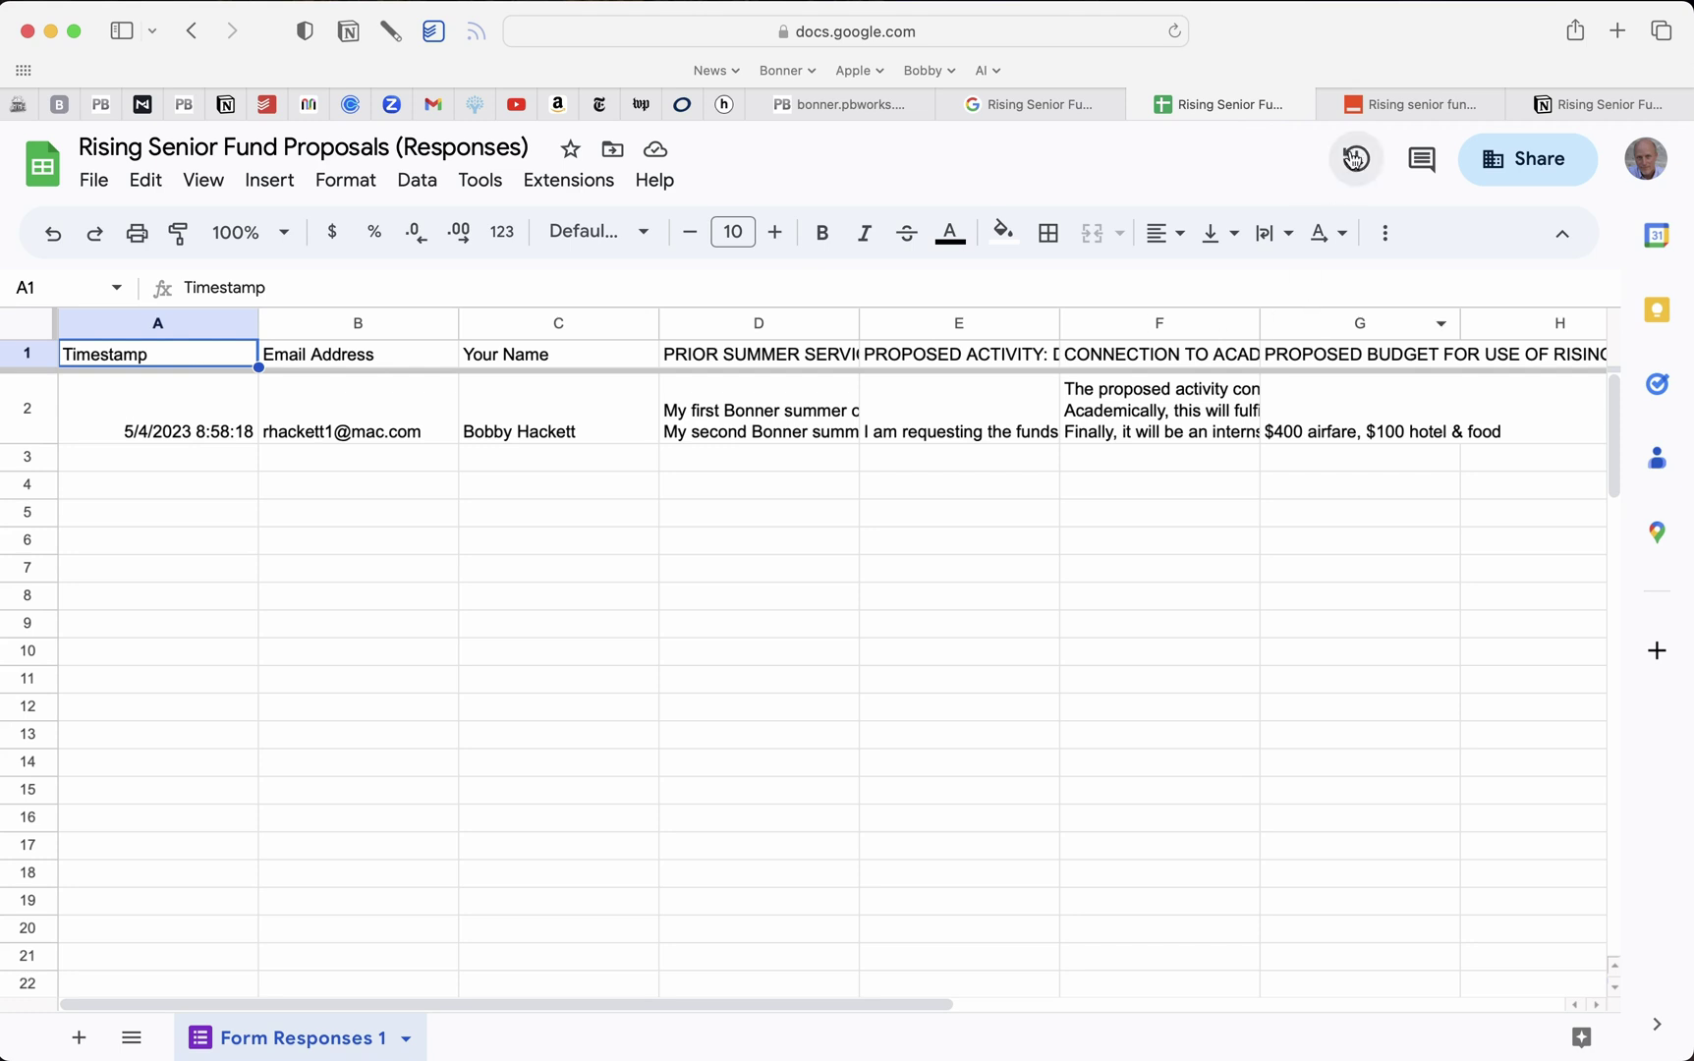
{"action": "left_click", "coordinate": [1392, 95]}
{"action": "scroll", "coordinate": [336, 480], "scroll_direction": "down", "scroll_amount": 1}
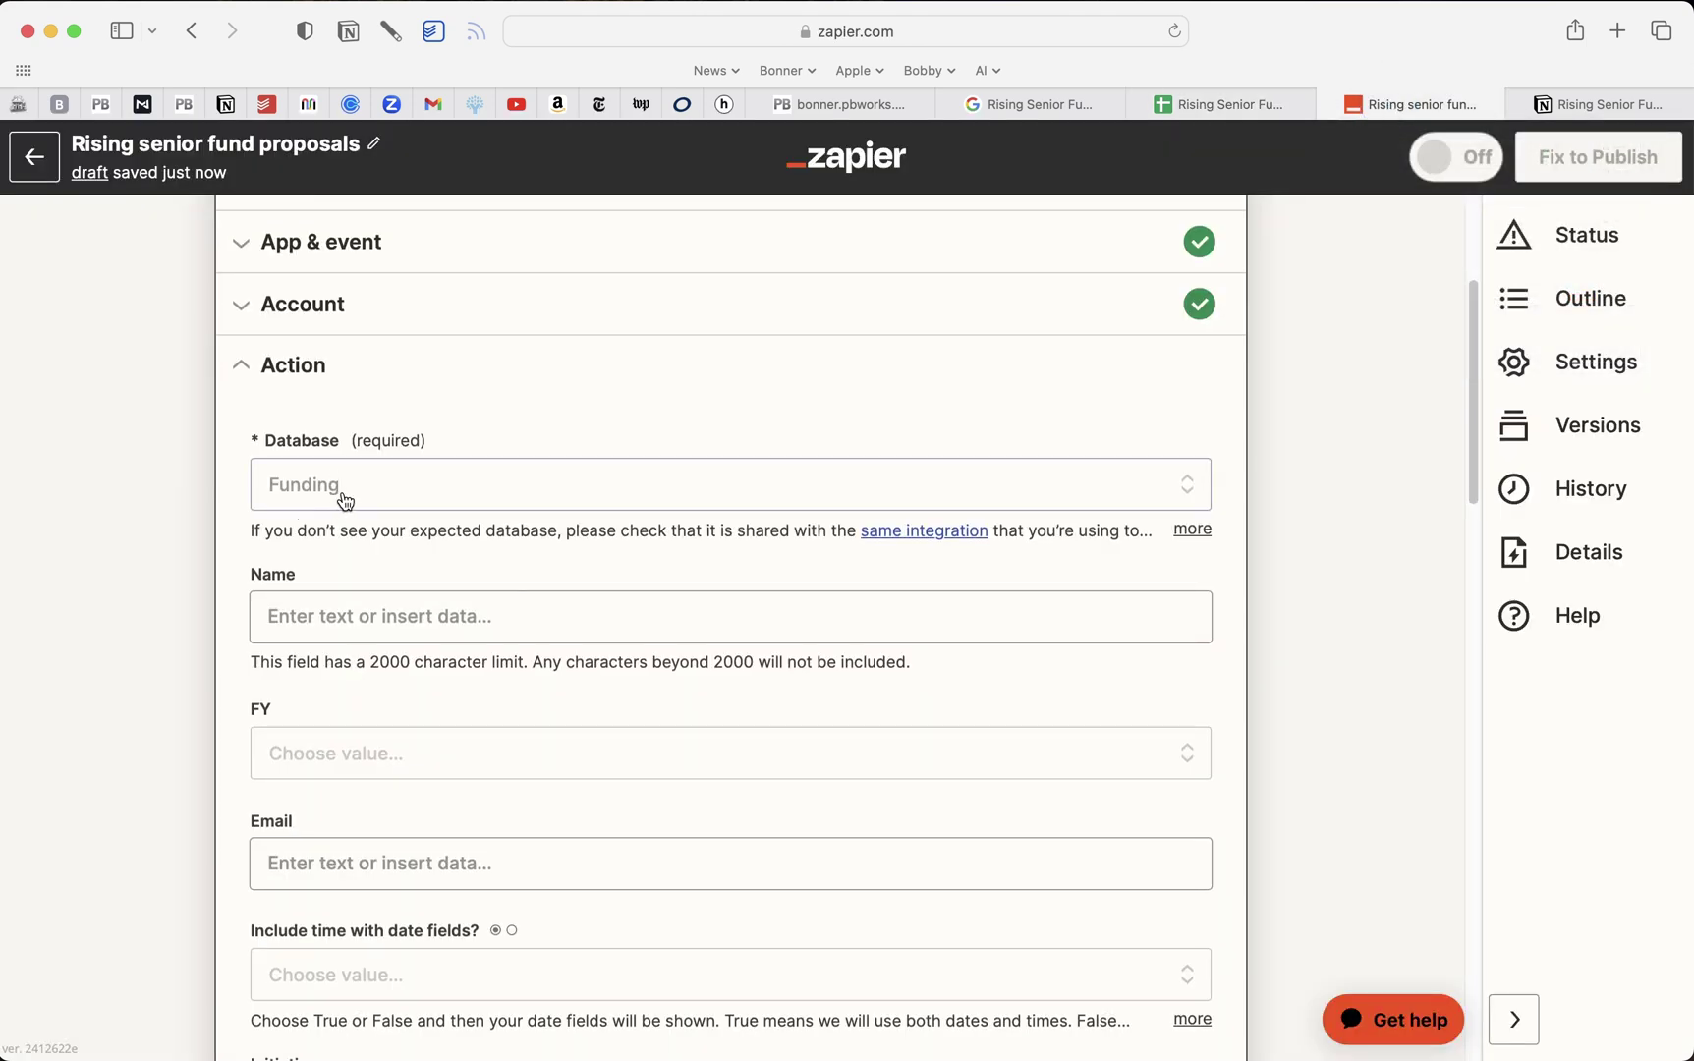
{"action": "left_click", "coordinate": [336, 619]}
{"action": "left_click", "coordinate": [336, 619]}
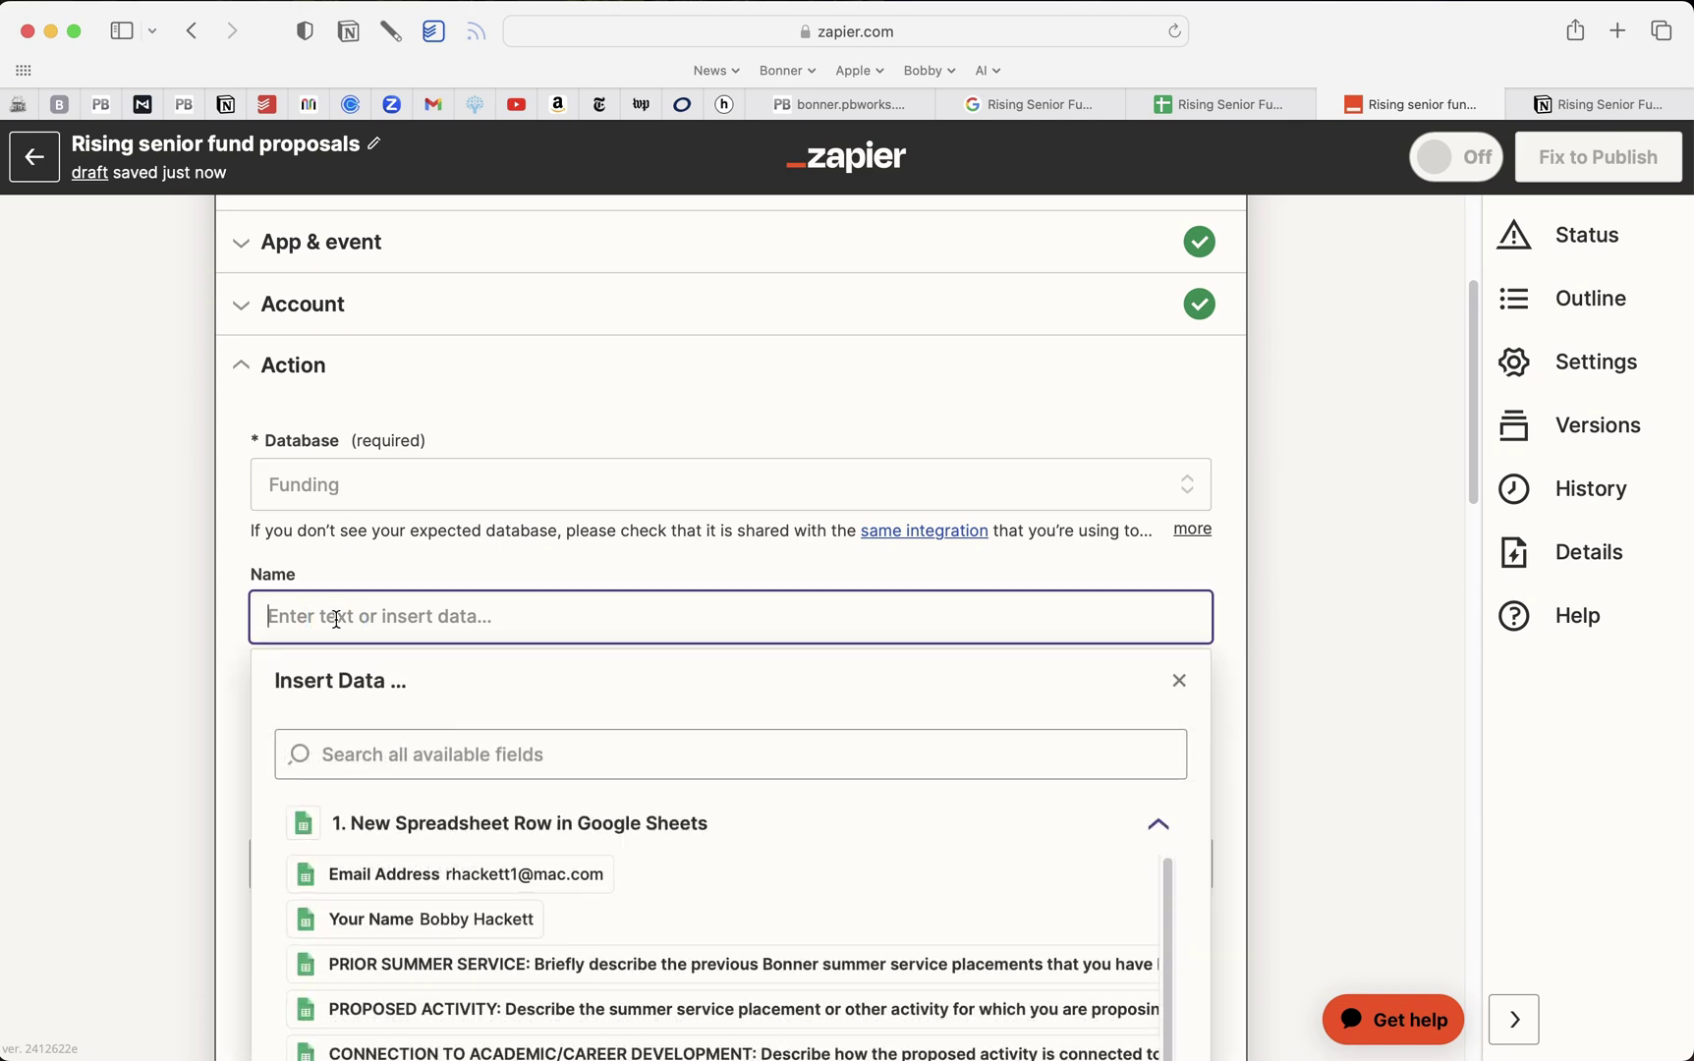
{"action": "type", "text": "Ri"}
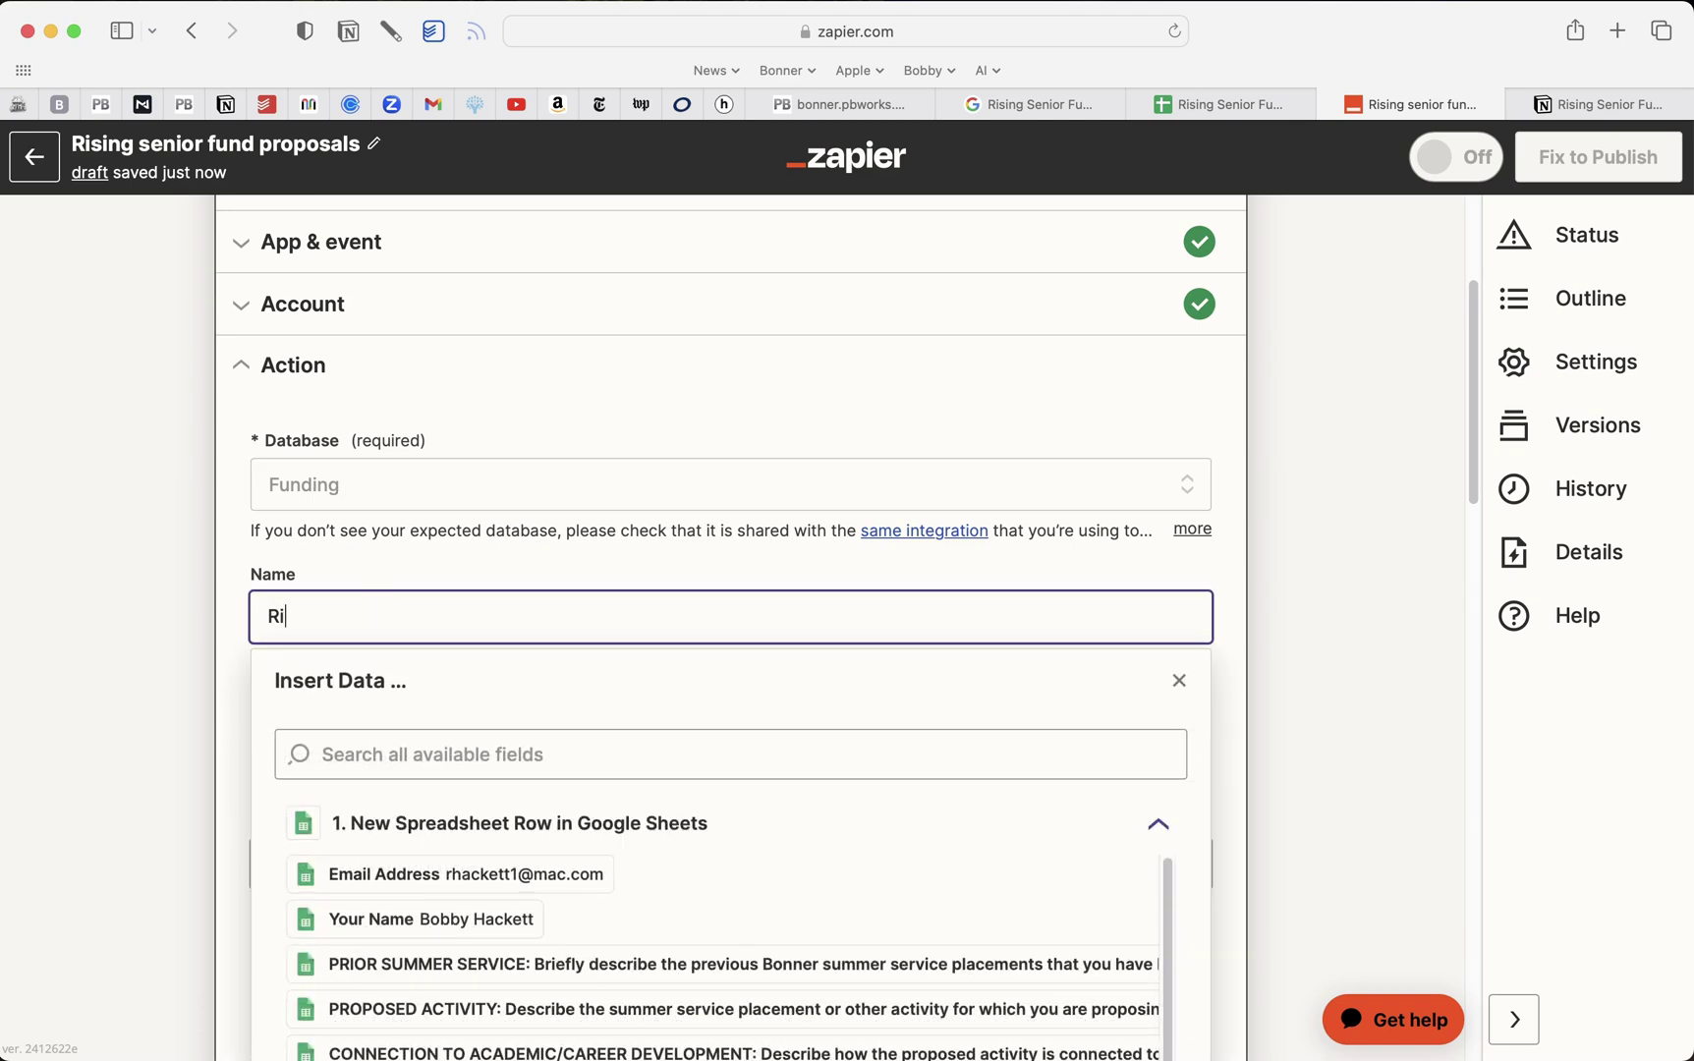
{"action": "type", "text": "sing Senior Fund '23"}
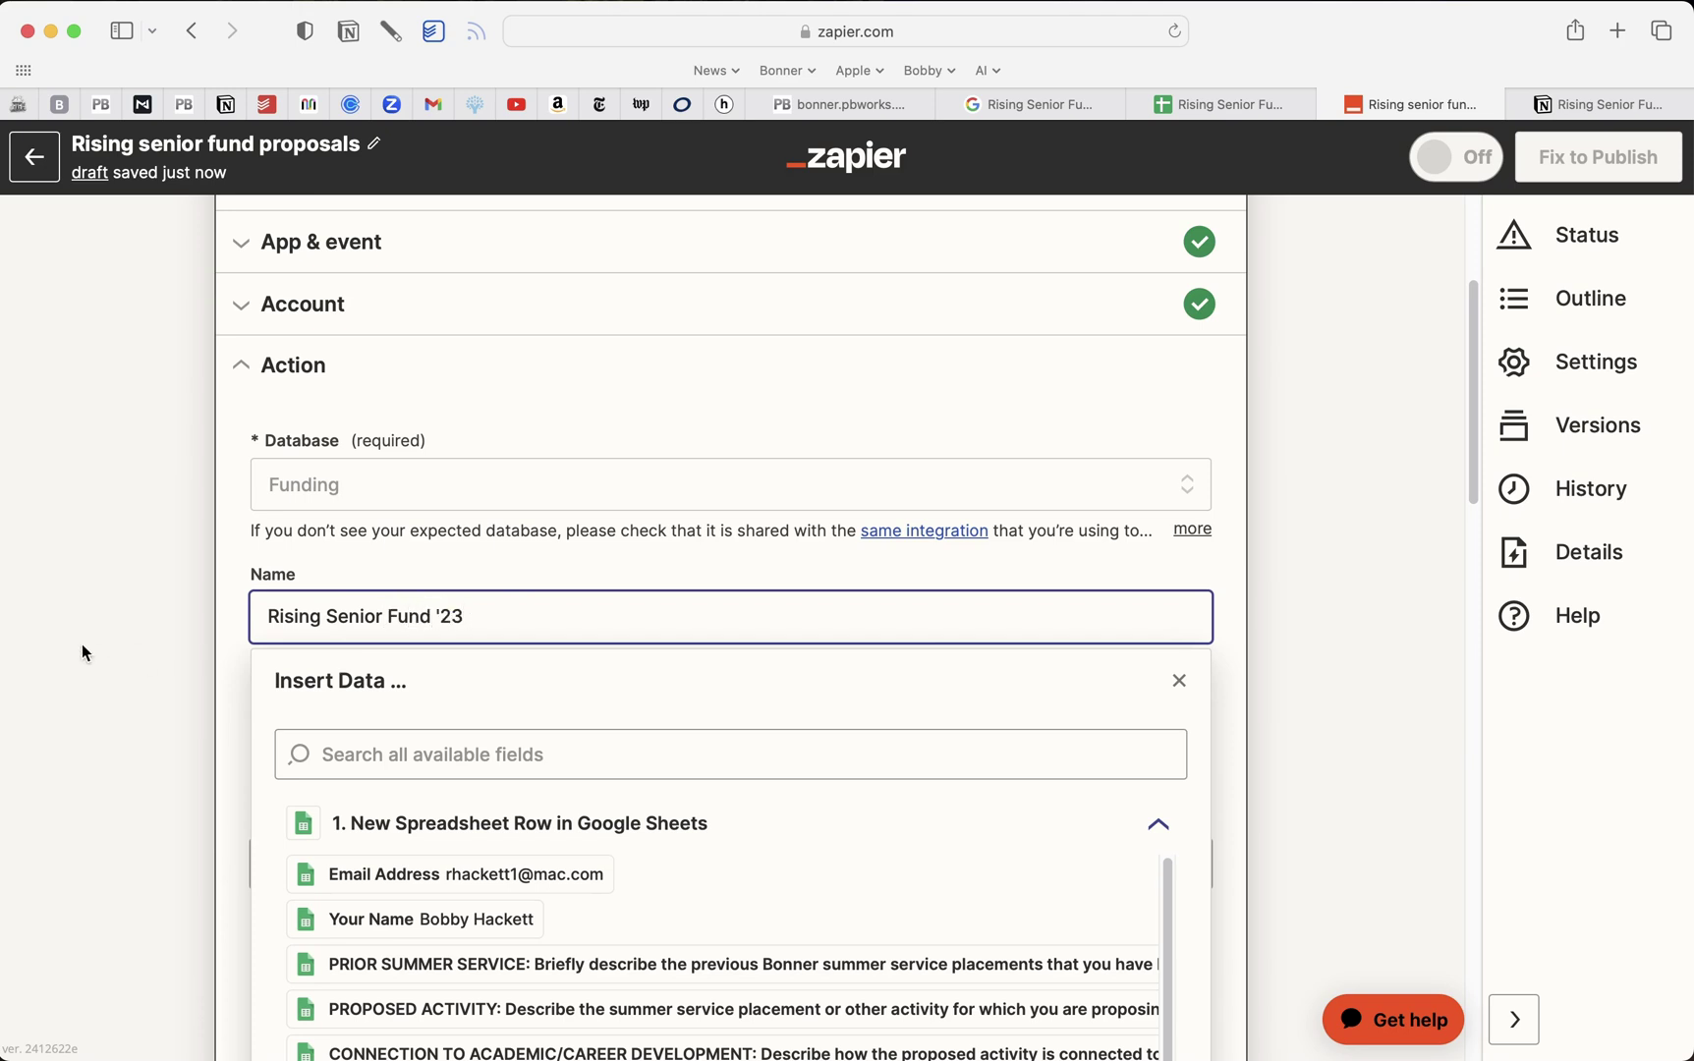
{"action": "left_click", "coordinate": [105, 656]}
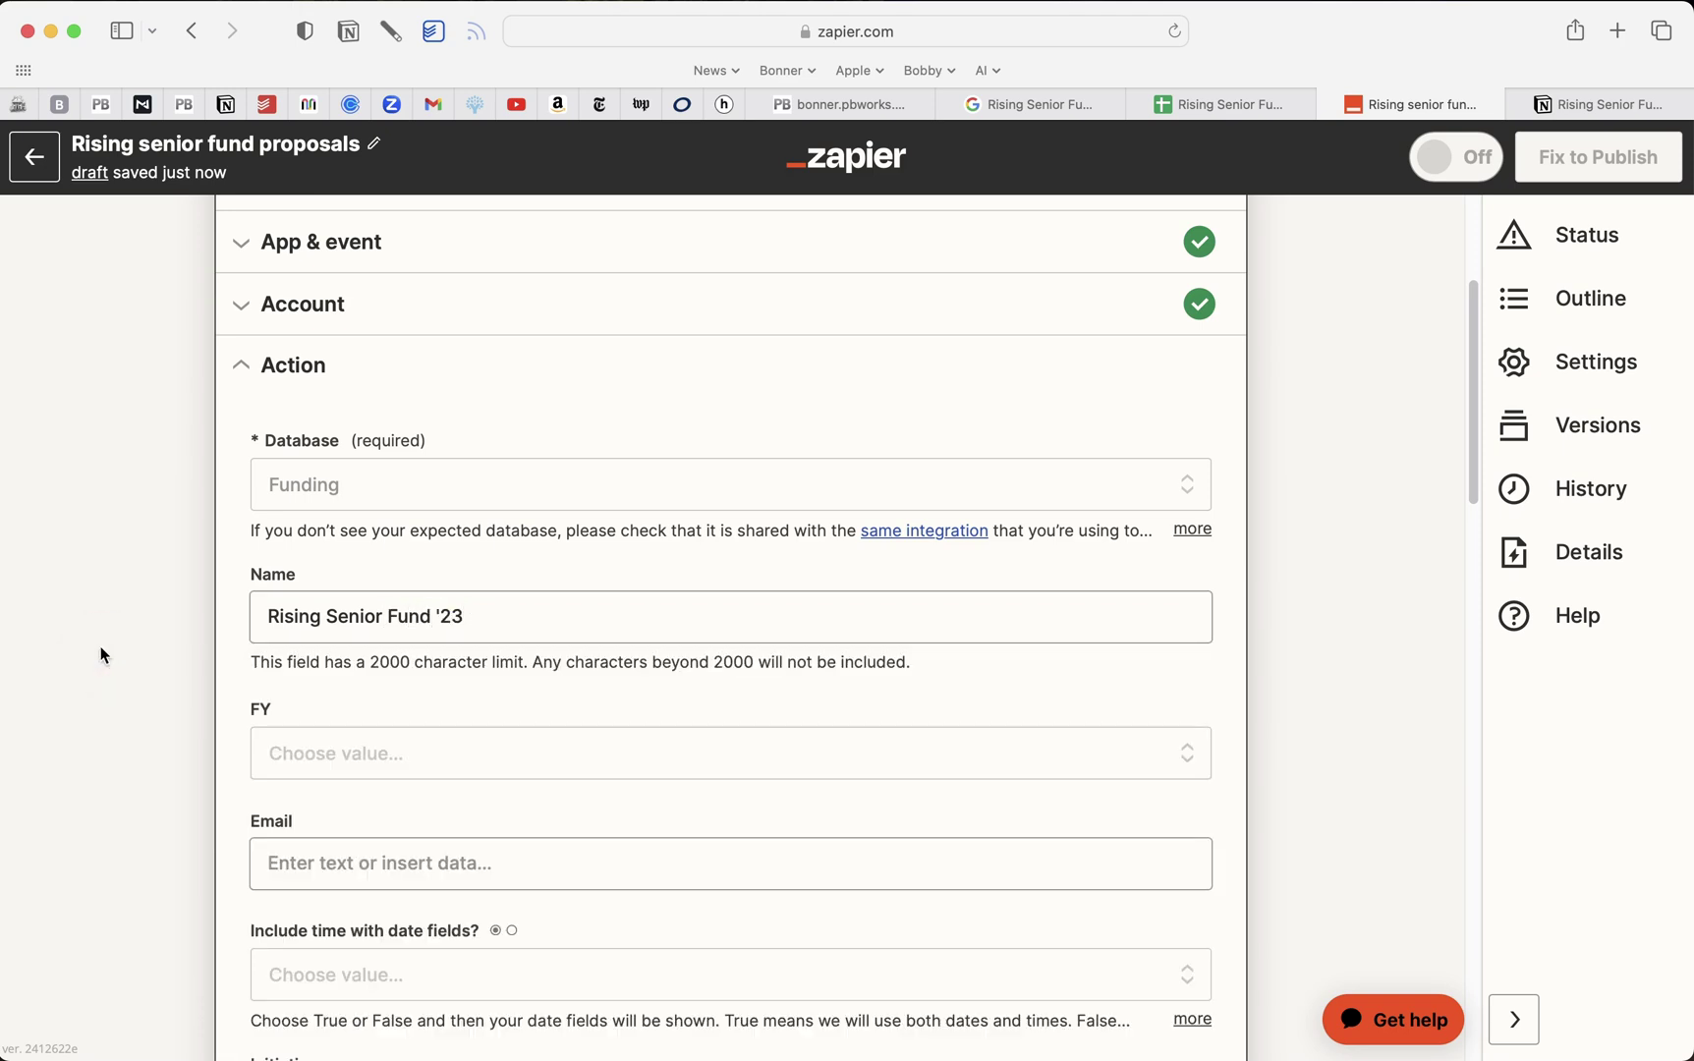
Set the record's FY to 22-23, then bring up Notion's Funding database
{"action": "left_click", "coordinate": [376, 756]}
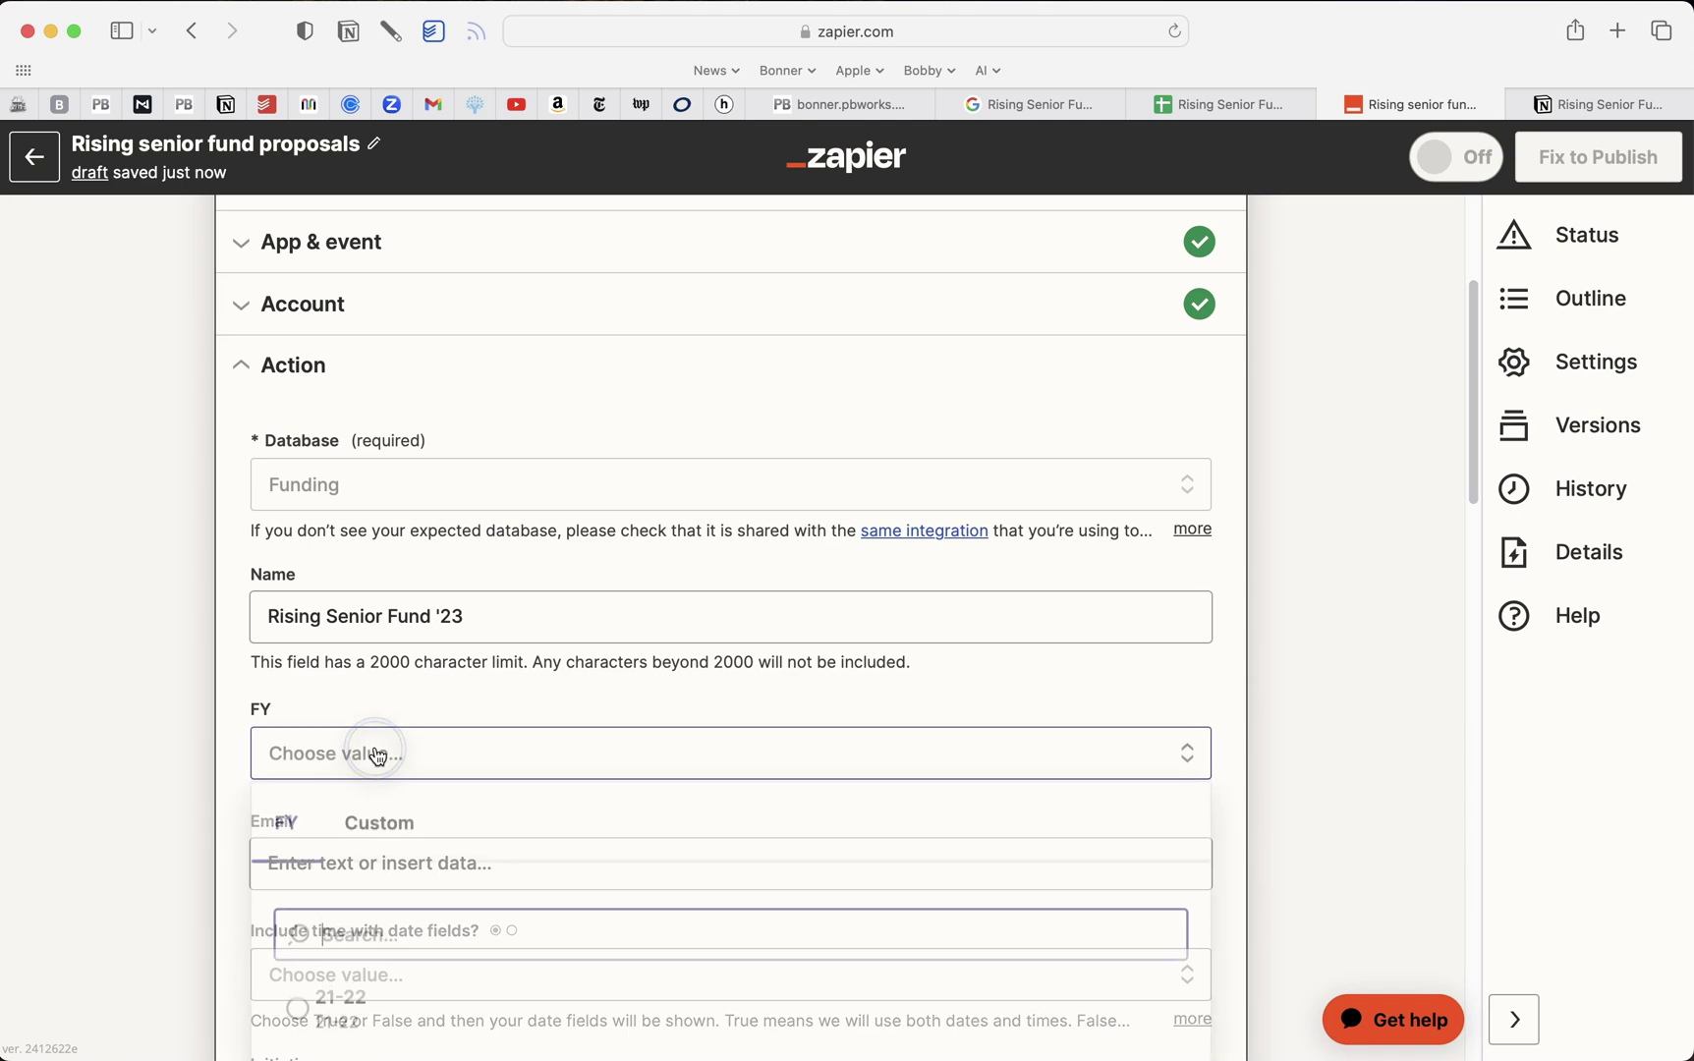
{"action": "scroll", "coordinate": [405, 816], "scroll_direction": "down", "scroll_amount": 3}
{"action": "left_click", "coordinate": [405, 813]}
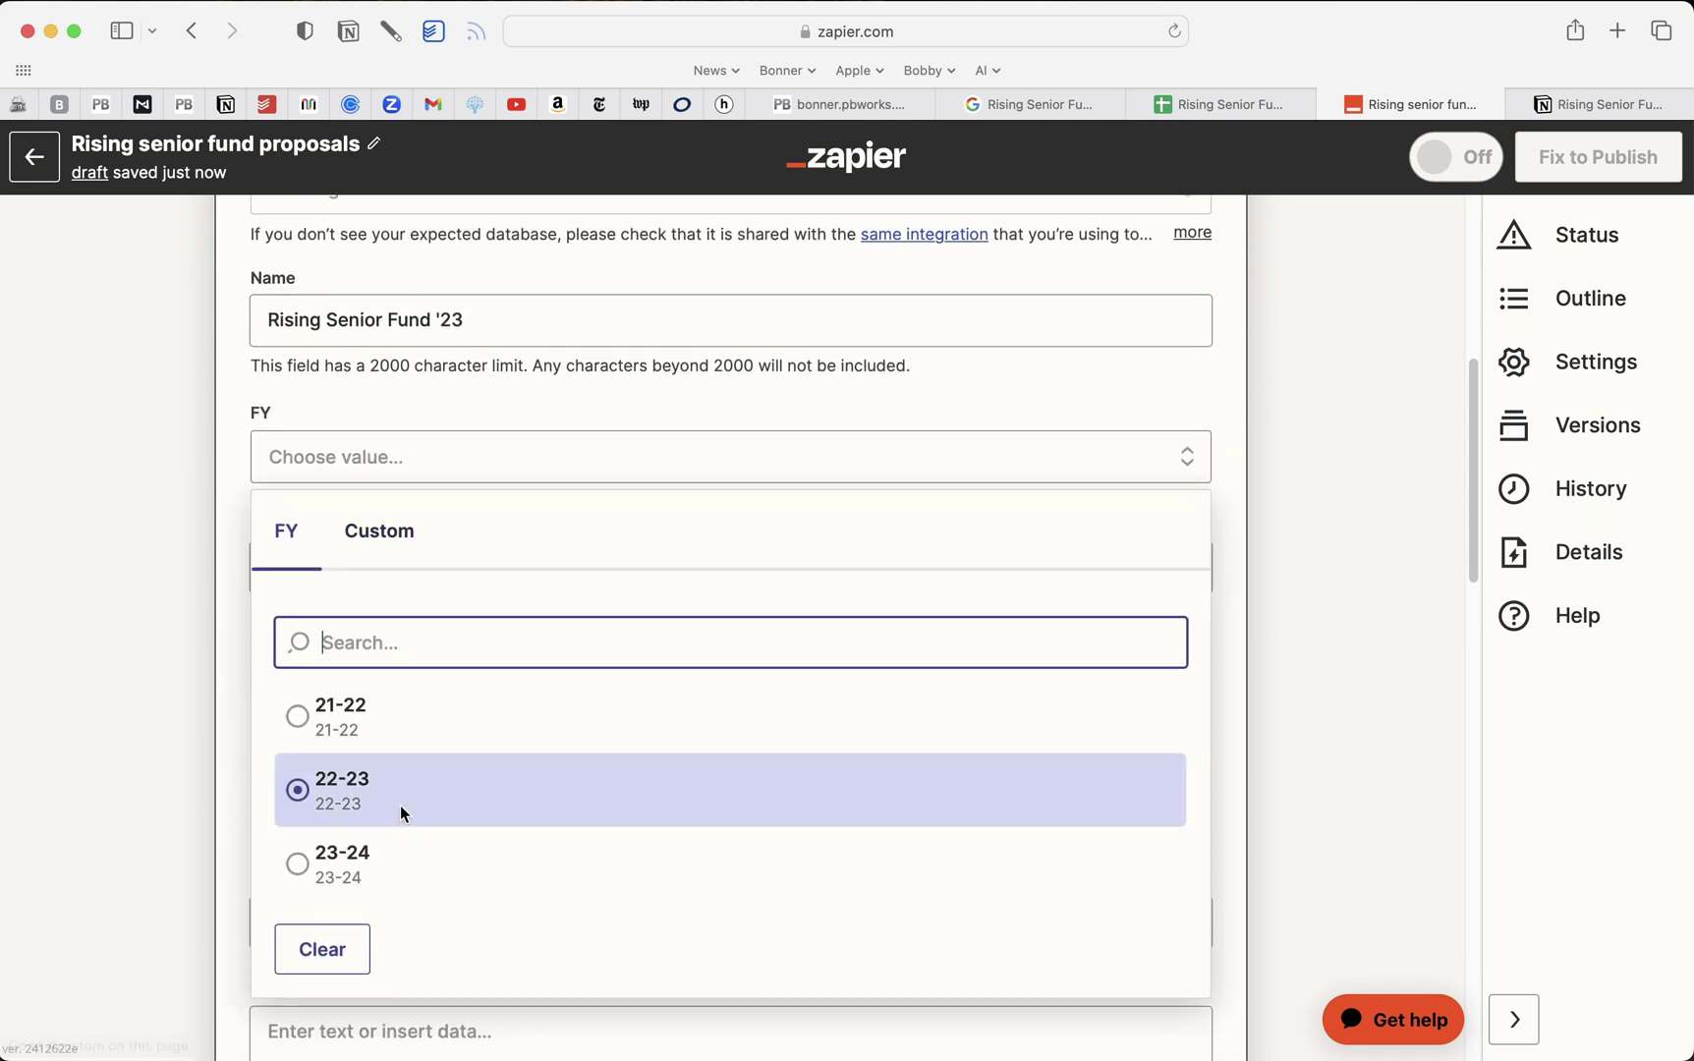
{"action": "left_click", "coordinate": [313, 802]}
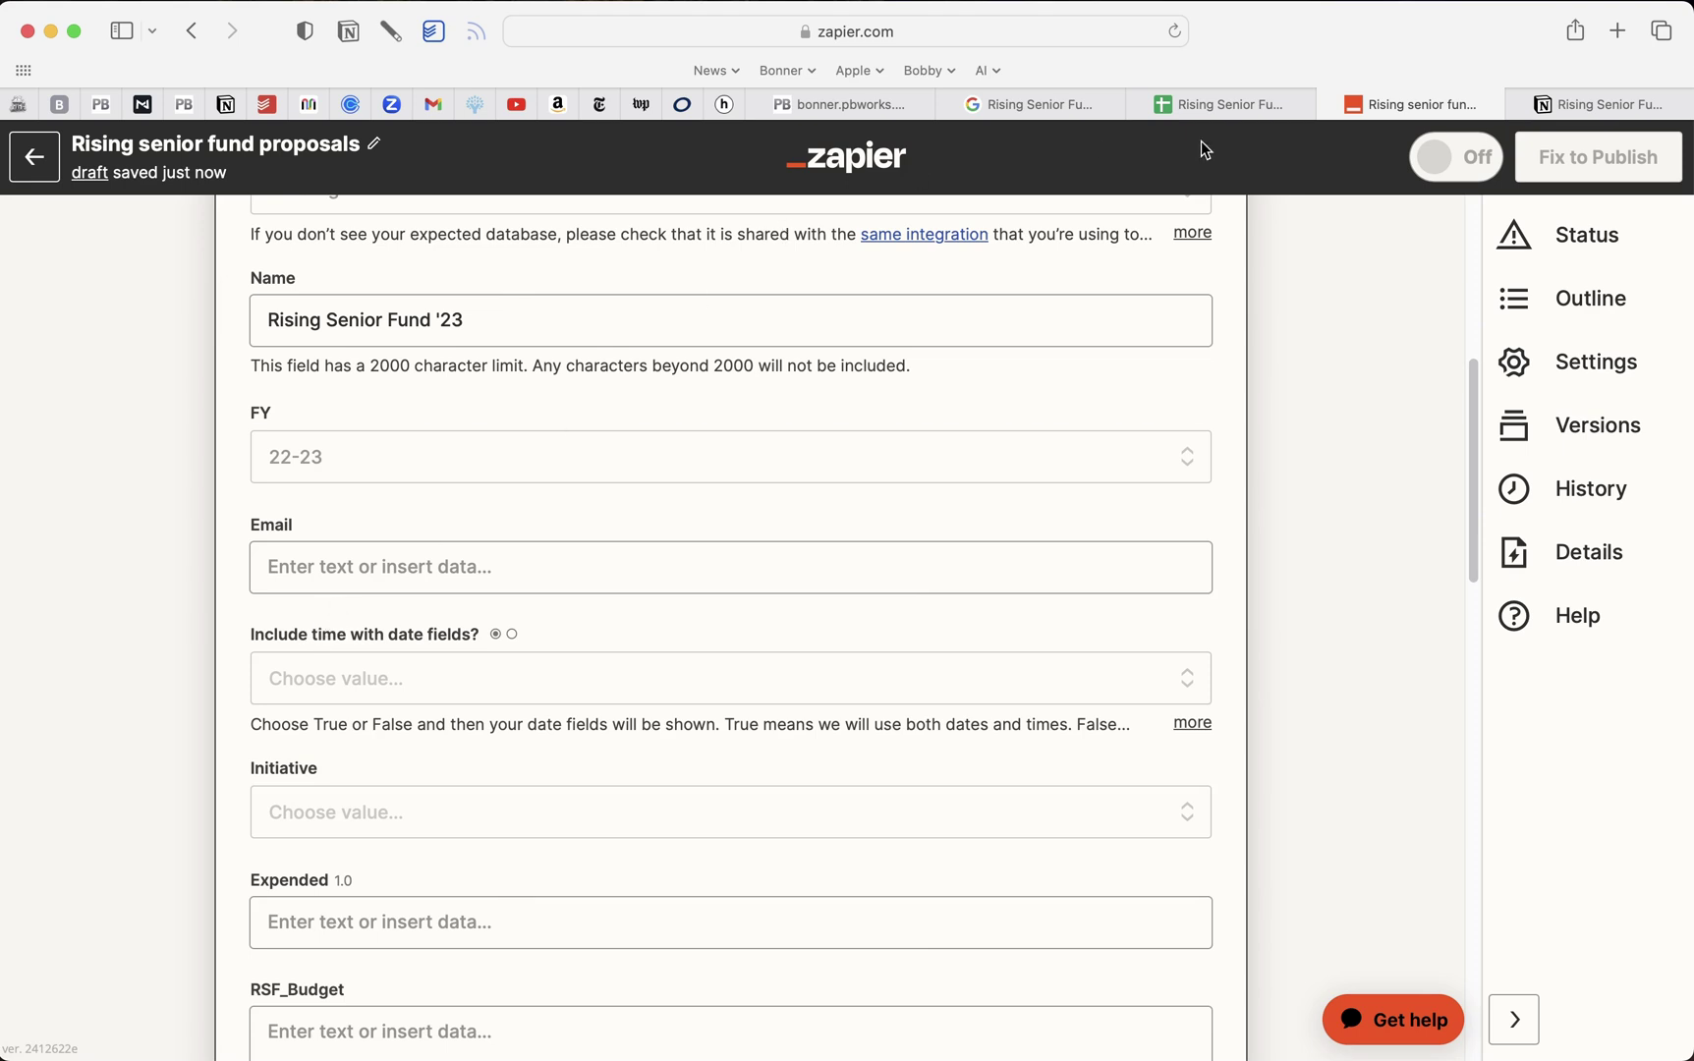
{"action": "left_click", "coordinate": [1617, 106]}
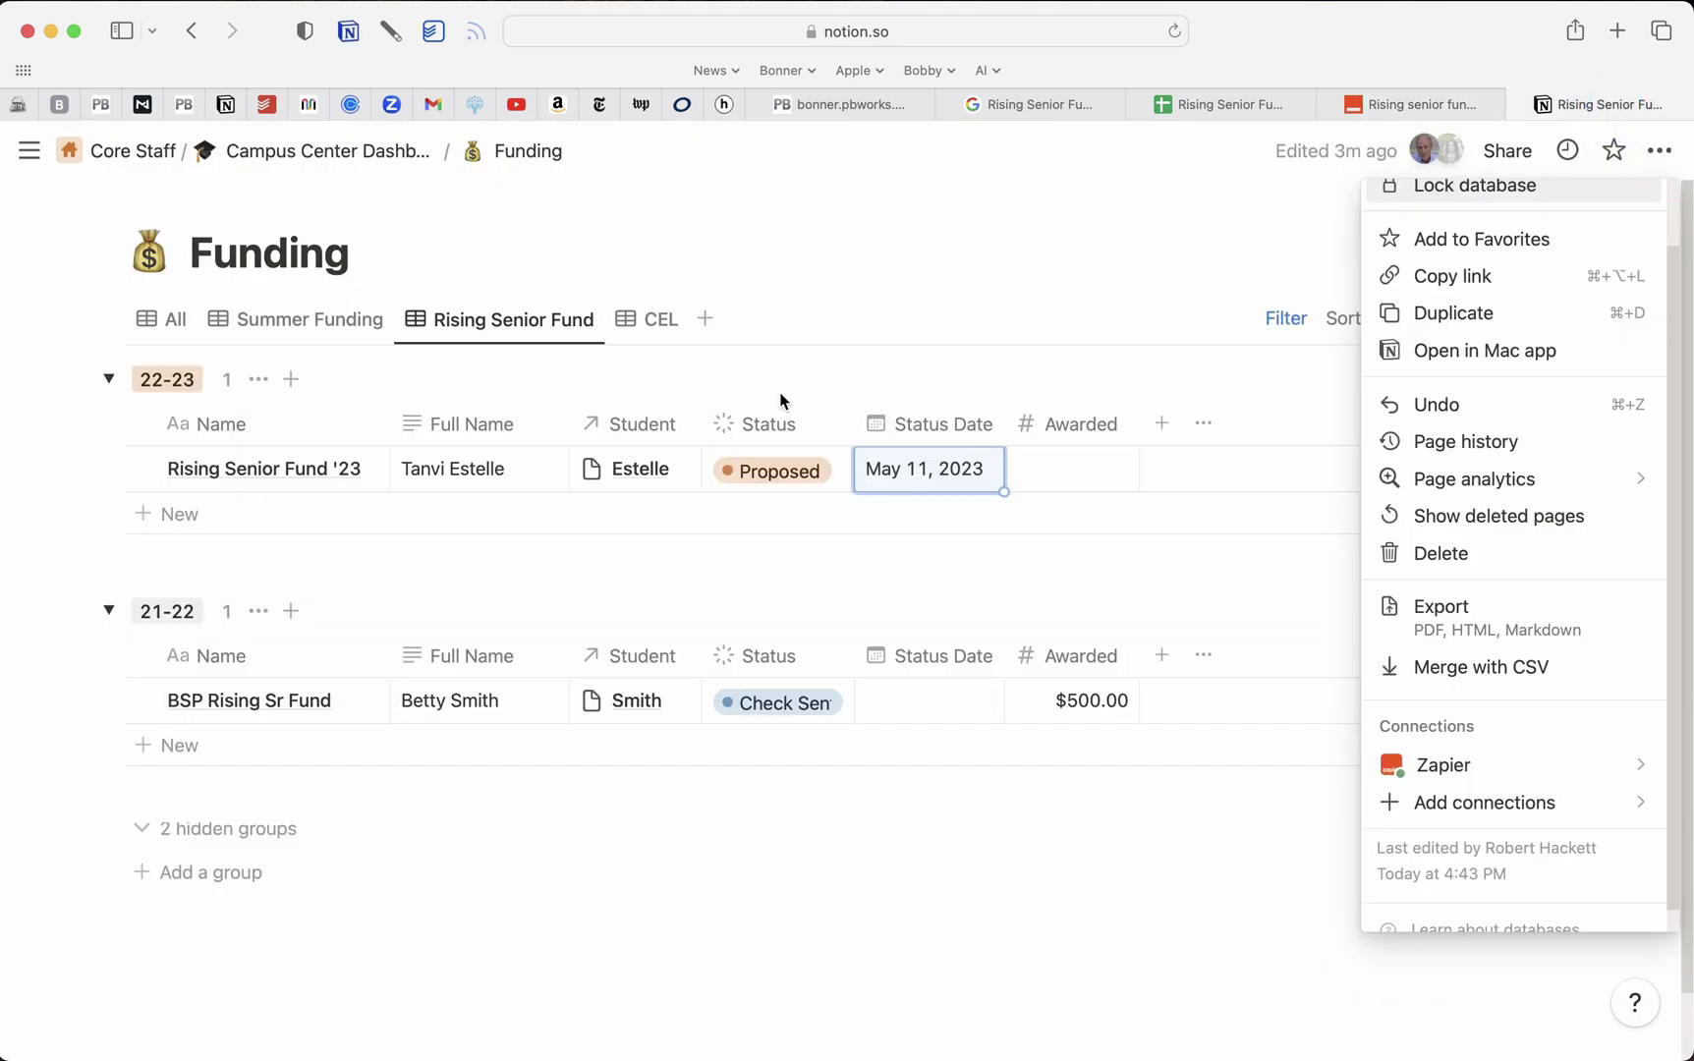
Close Notion's page menu and review the view's properties list
{"action": "left_click", "coordinate": [1061, 362]}
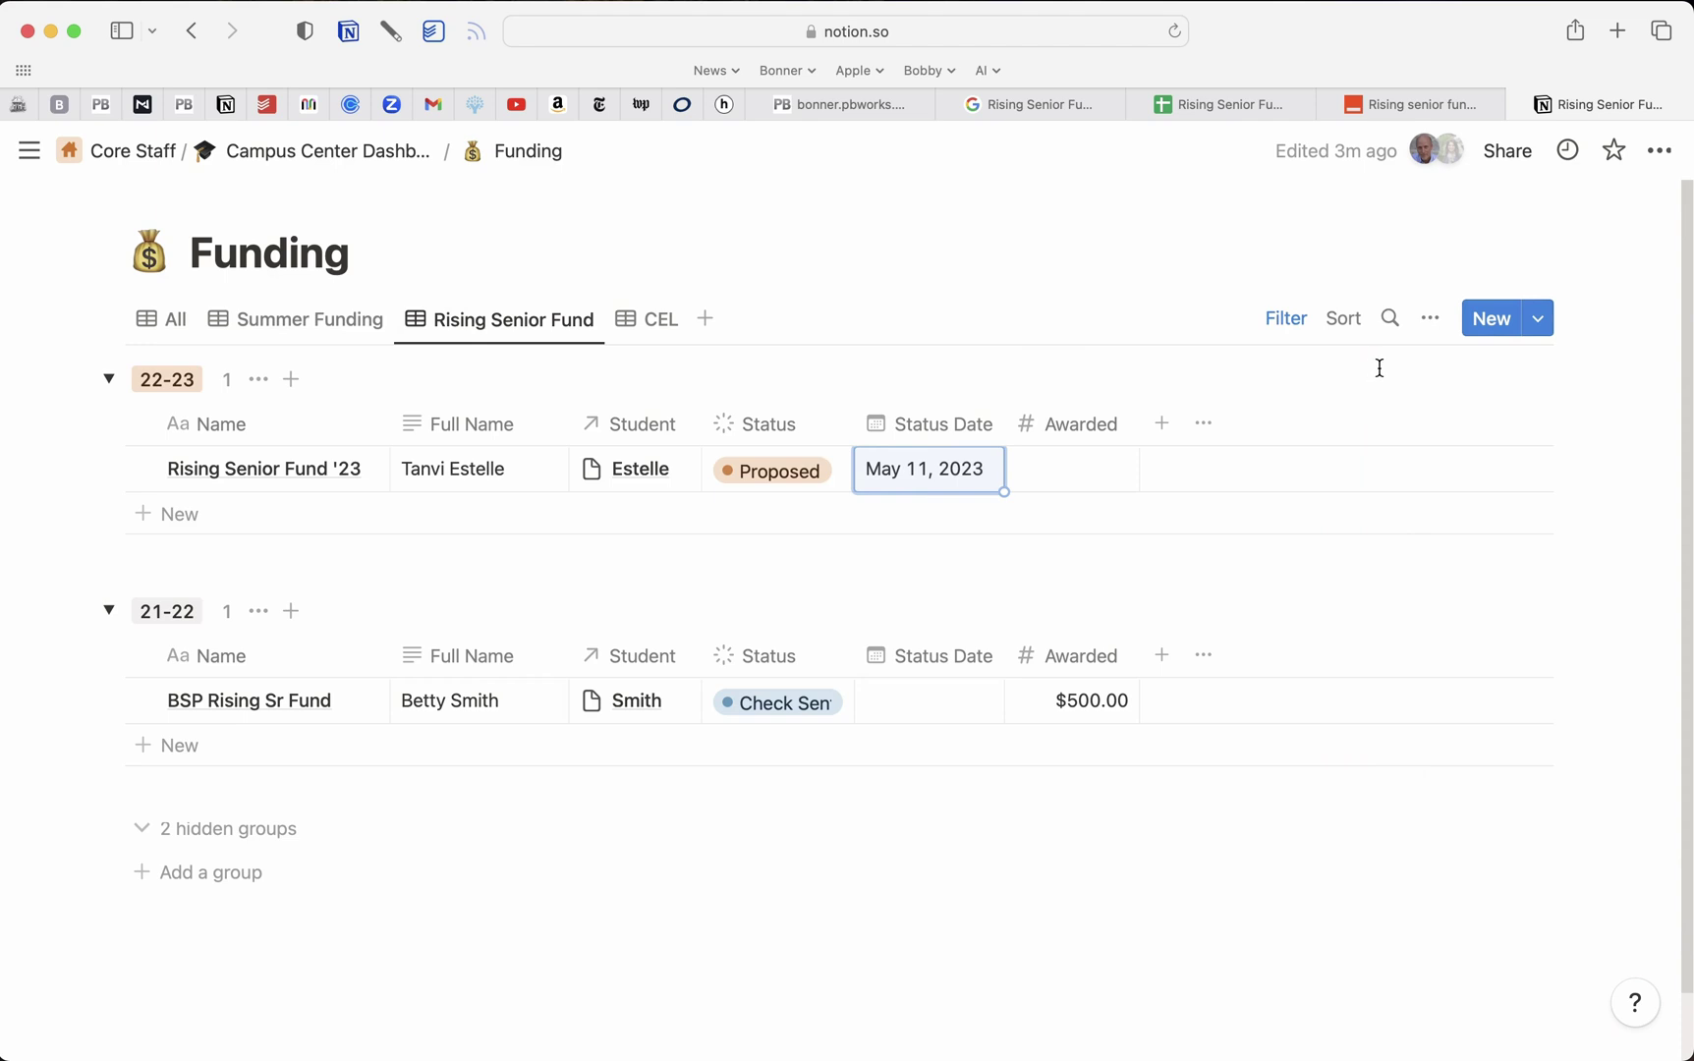
{"action": "left_click", "coordinate": [1429, 317]}
{"action": "scroll", "coordinate": [1395, 717], "scroll_direction": "down", "scroll_amount": 1}
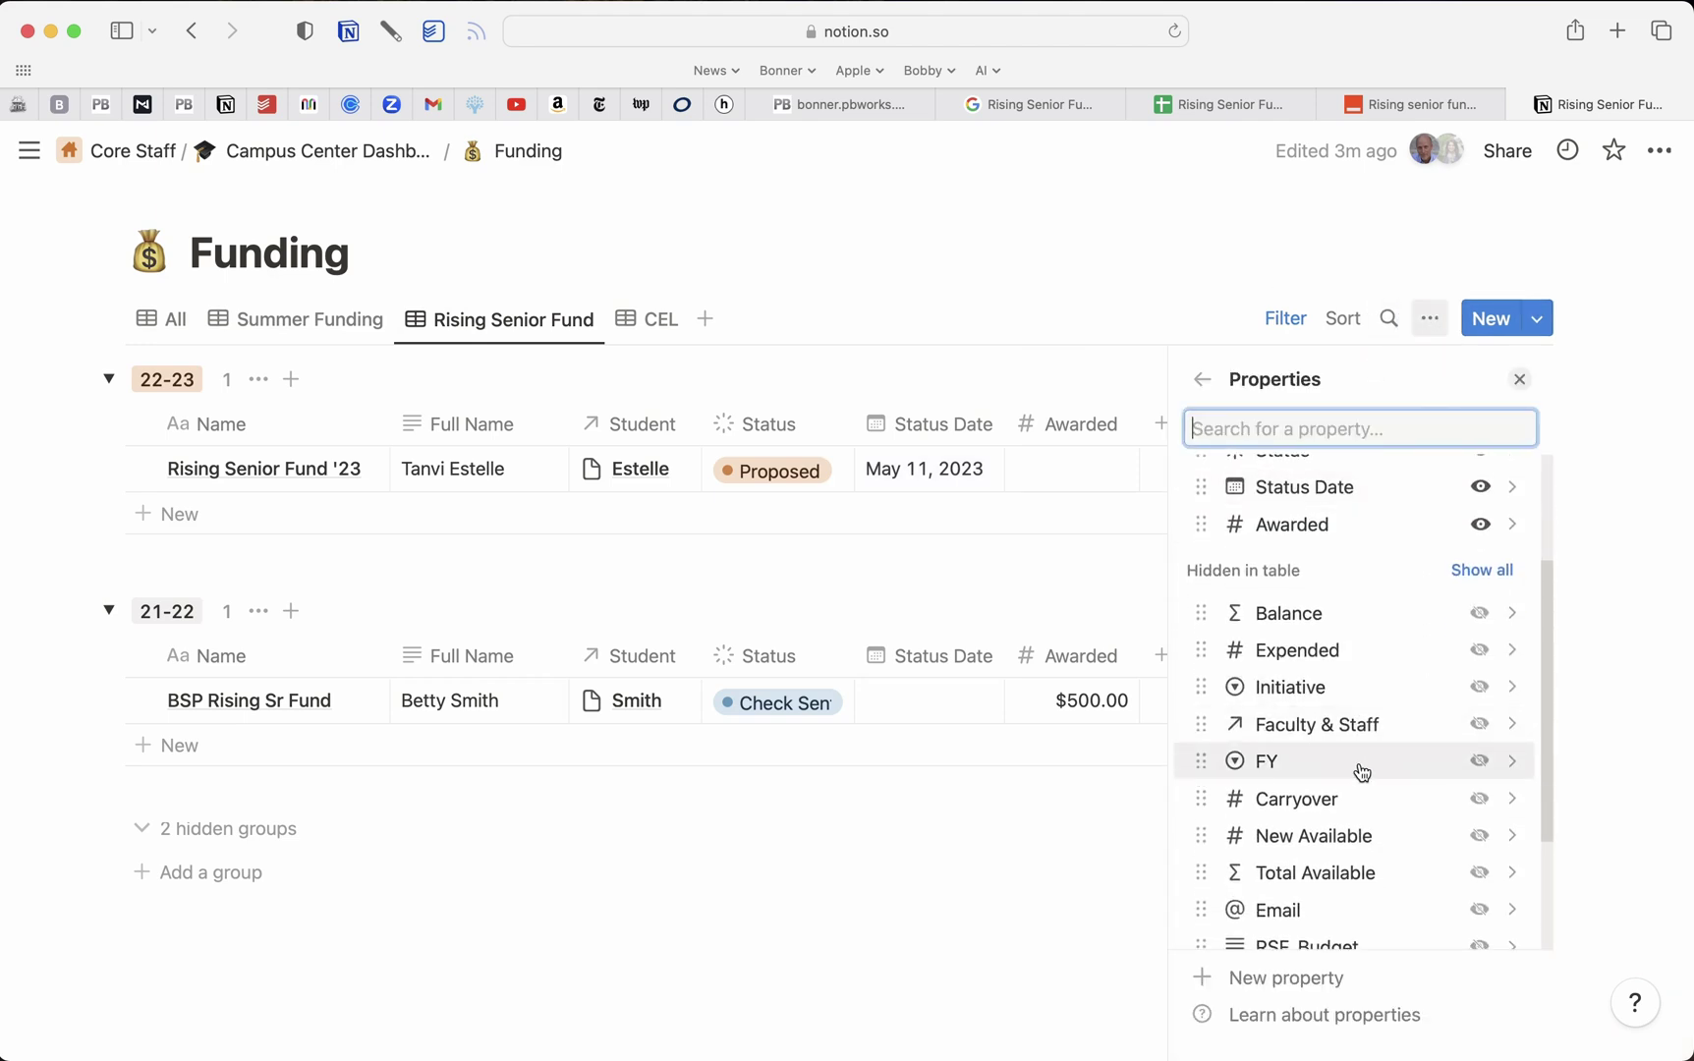
{"action": "left_click", "coordinate": [1078, 276]}
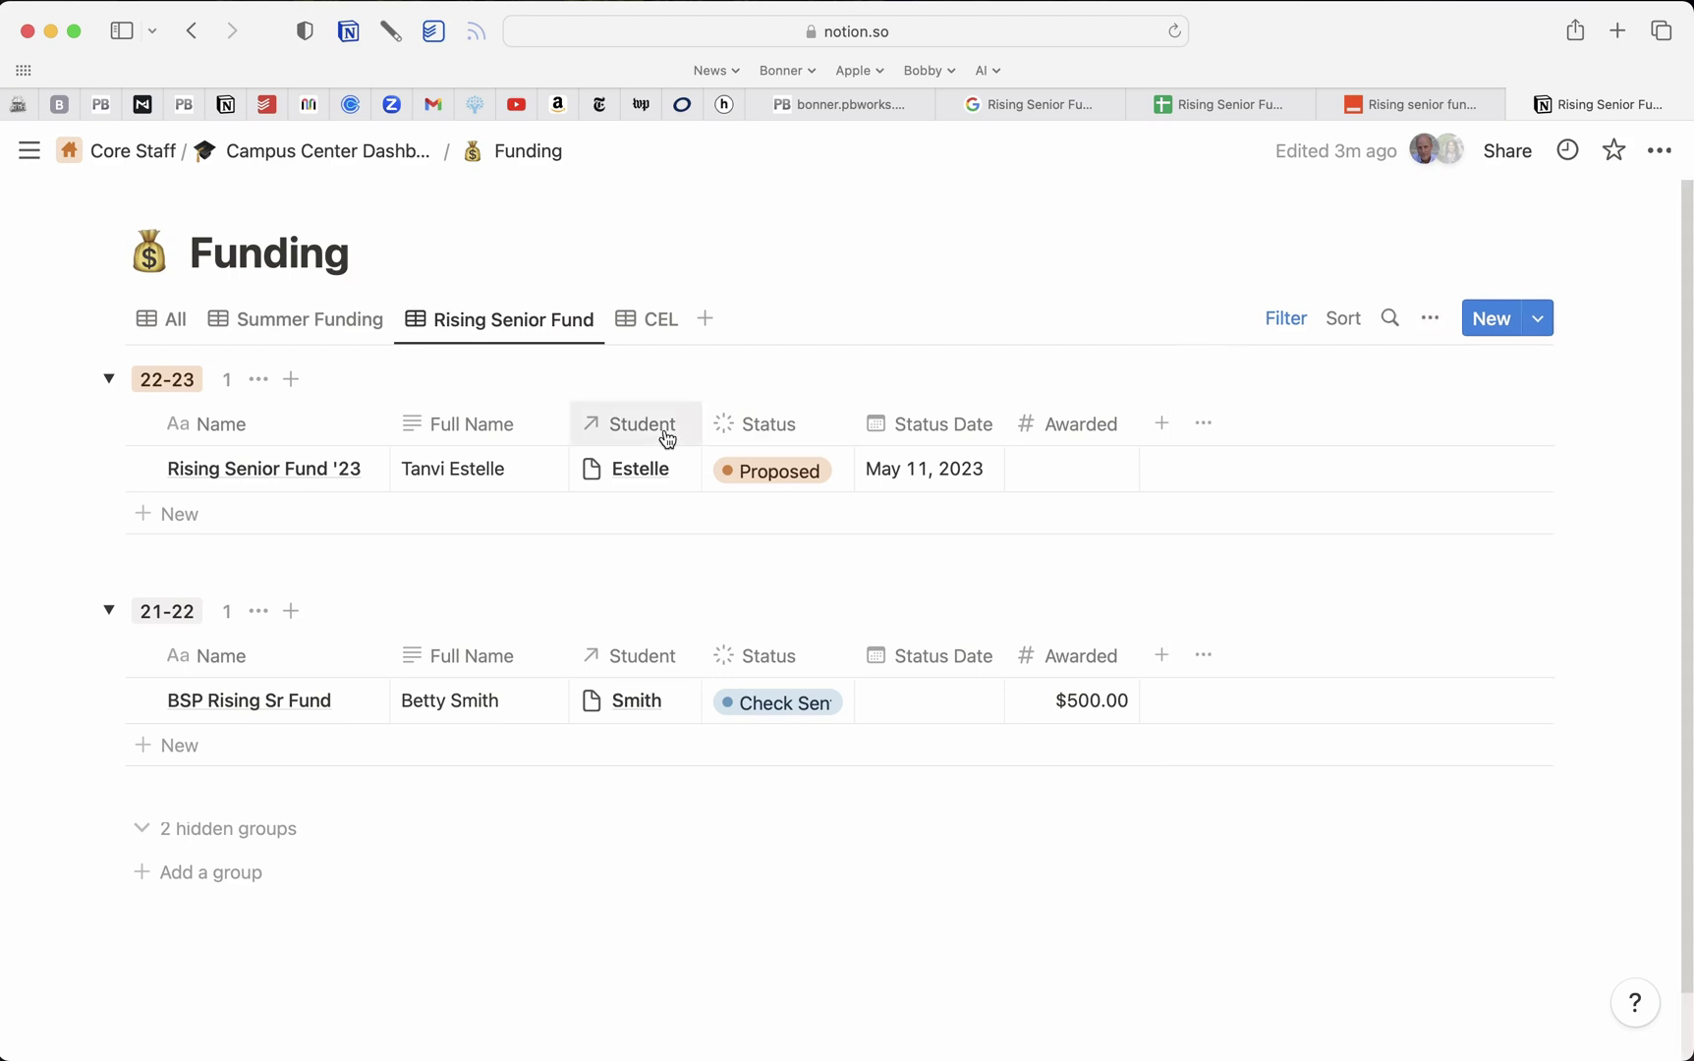
Check the Rising Senior Fund '23 record's FY options, then revisit Zapier's FY choices
{"action": "left_click", "coordinate": [365, 475]}
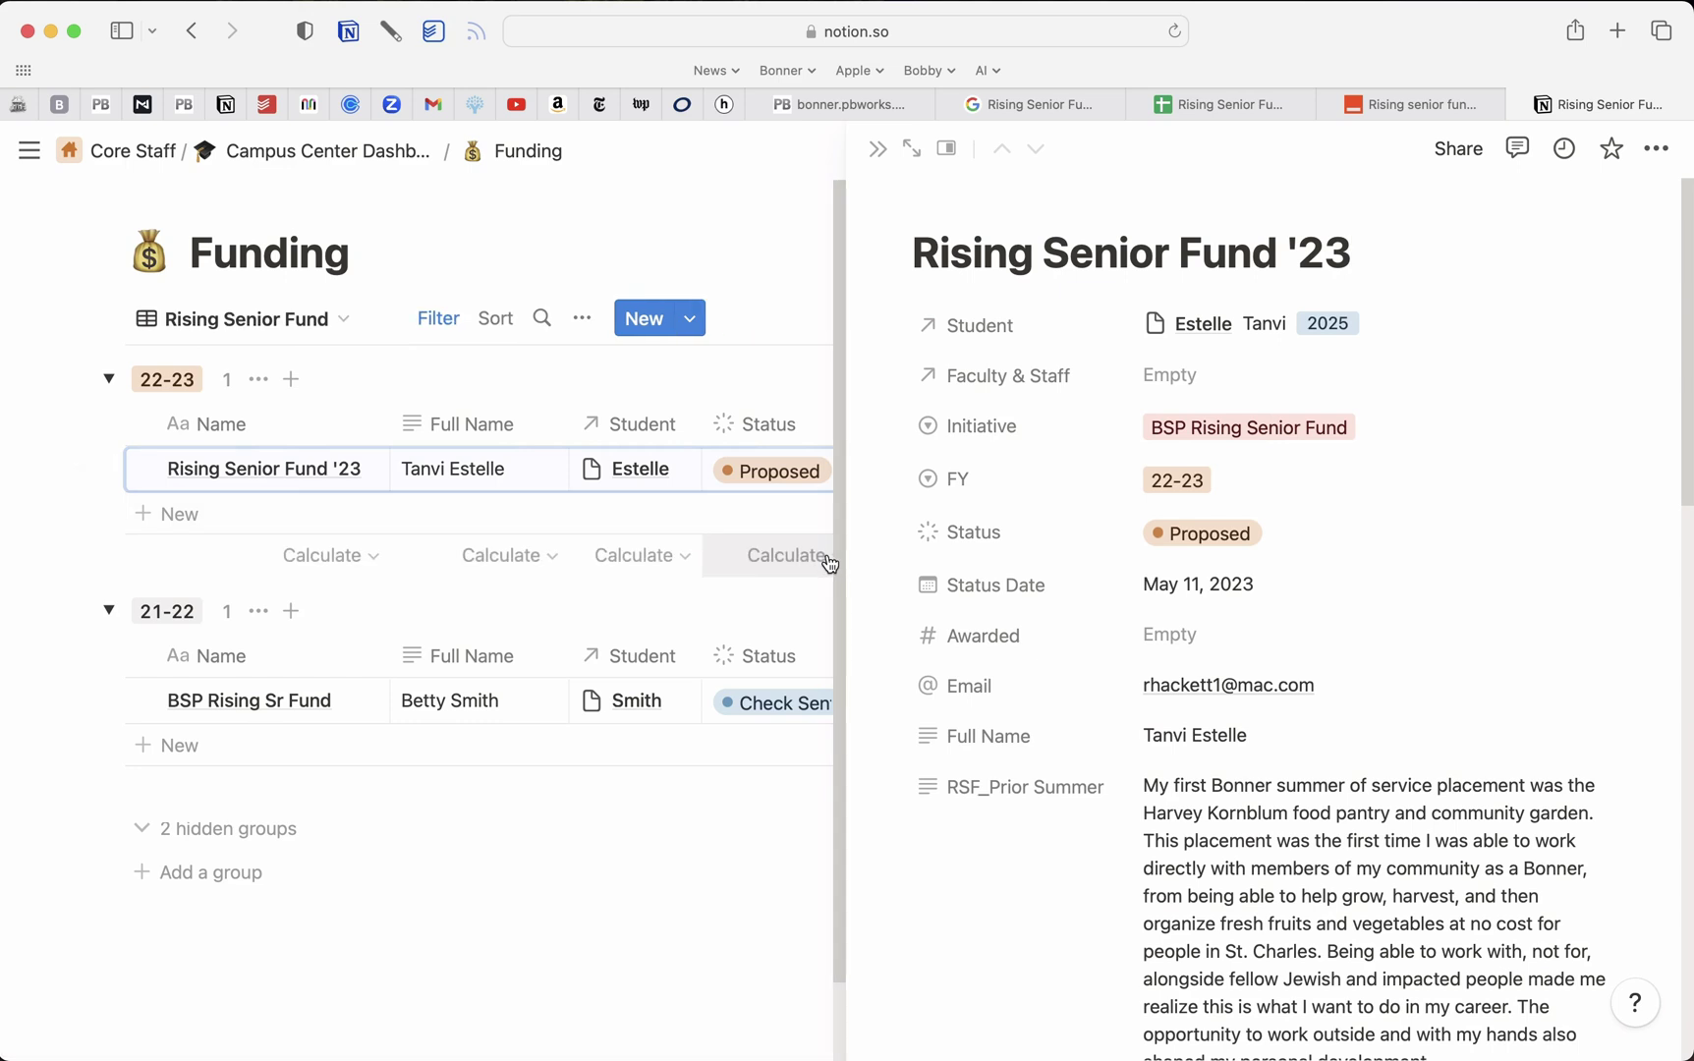
{"action": "left_click", "coordinate": [1285, 496]}
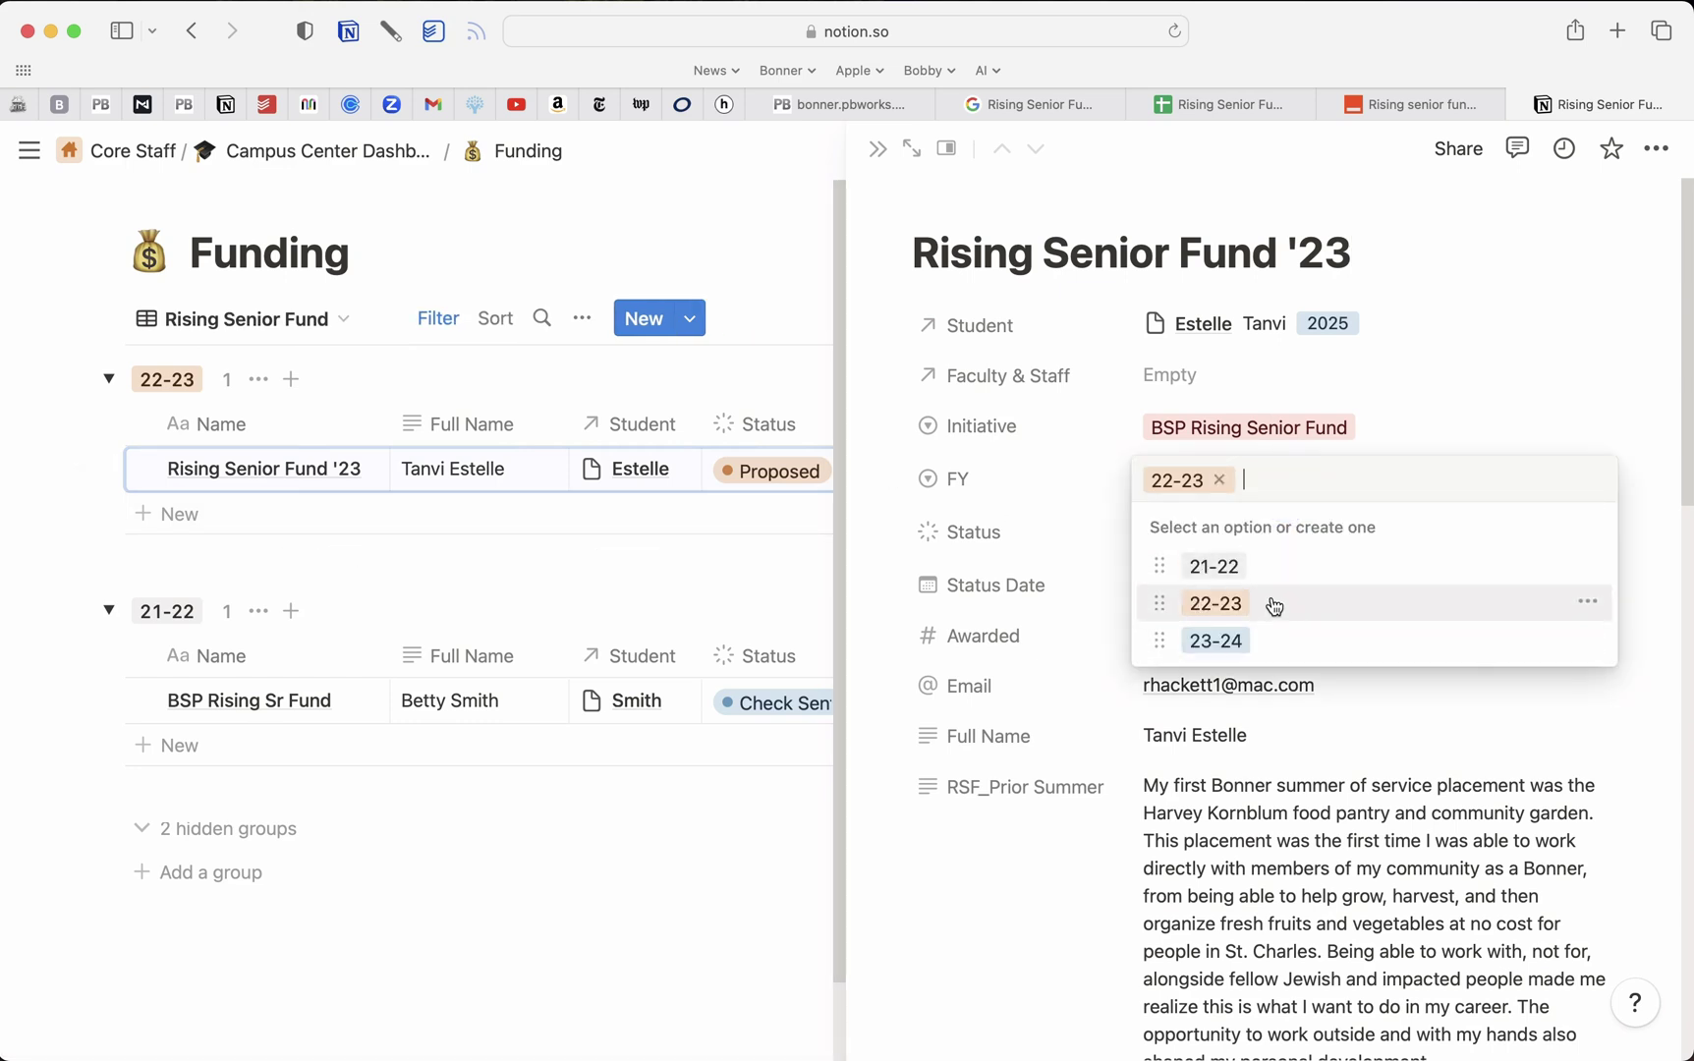
{"action": "left_click", "coordinate": [1382, 102]}
{"action": "left_click", "coordinate": [450, 457]}
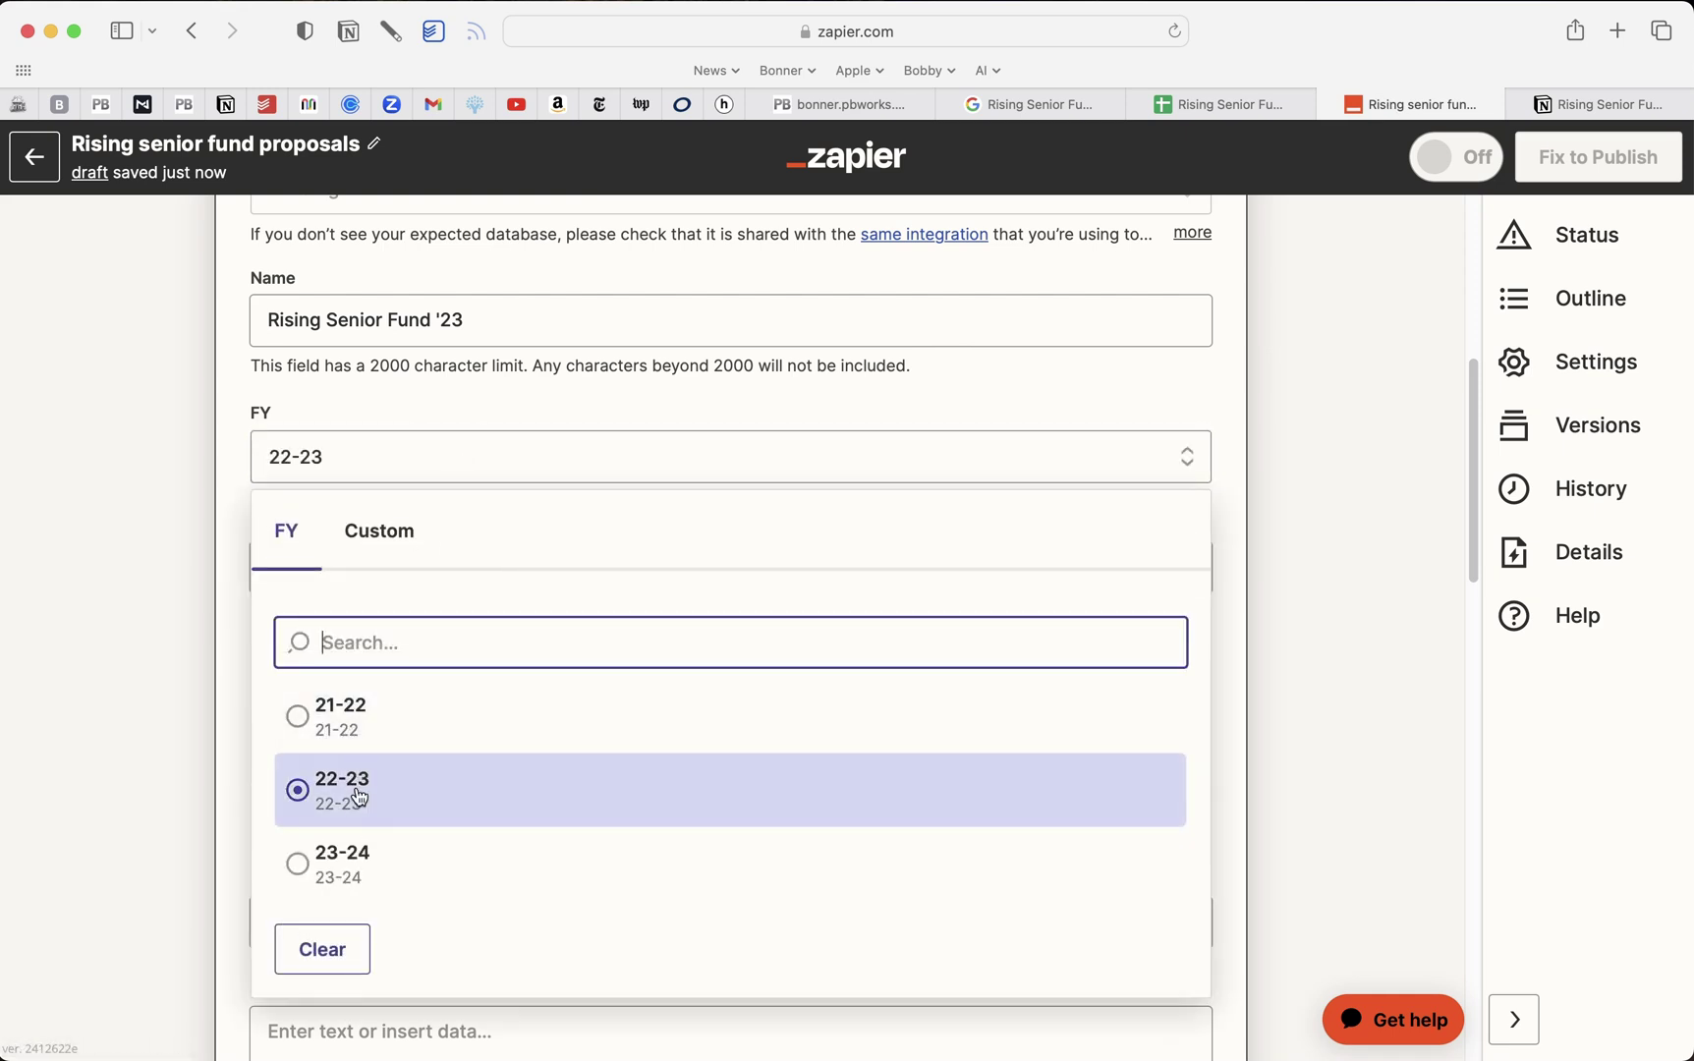
Double-check that Zapier's FY field stays at the fixed value 22-23
{"action": "left_click", "coordinate": [369, 716]}
{"action": "left_click", "coordinate": [392, 548]}
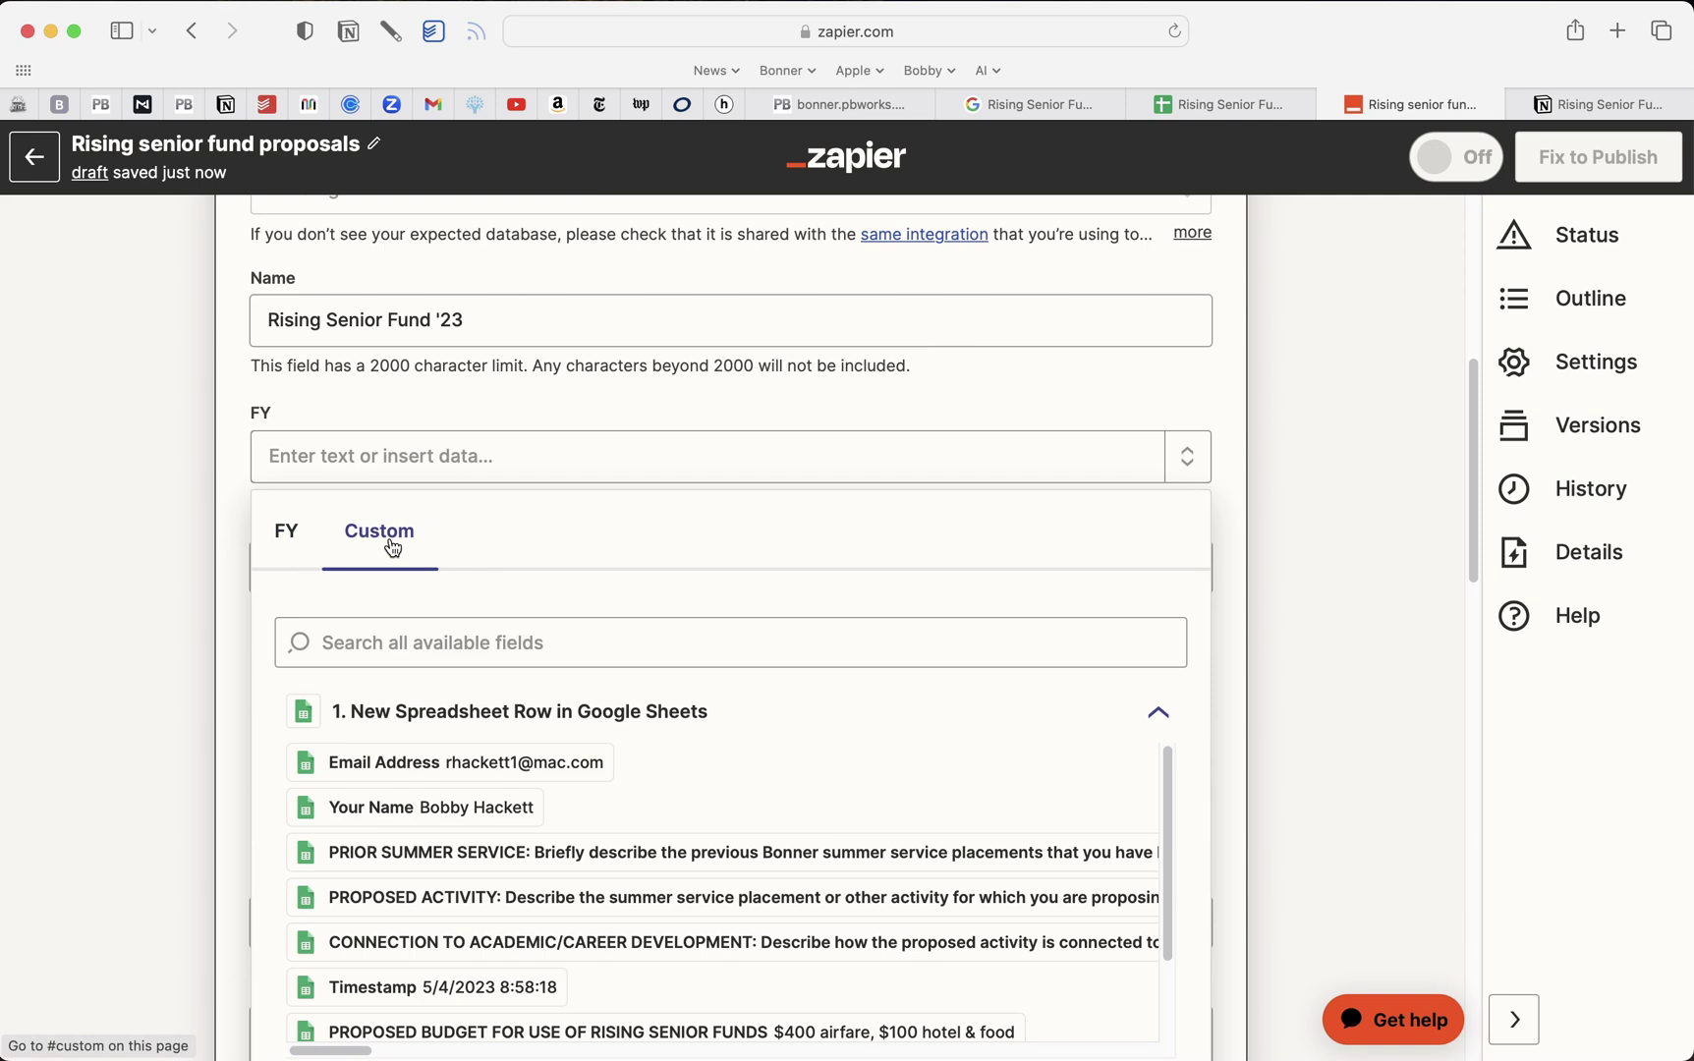
{"action": "left_click", "coordinate": [286, 539]}
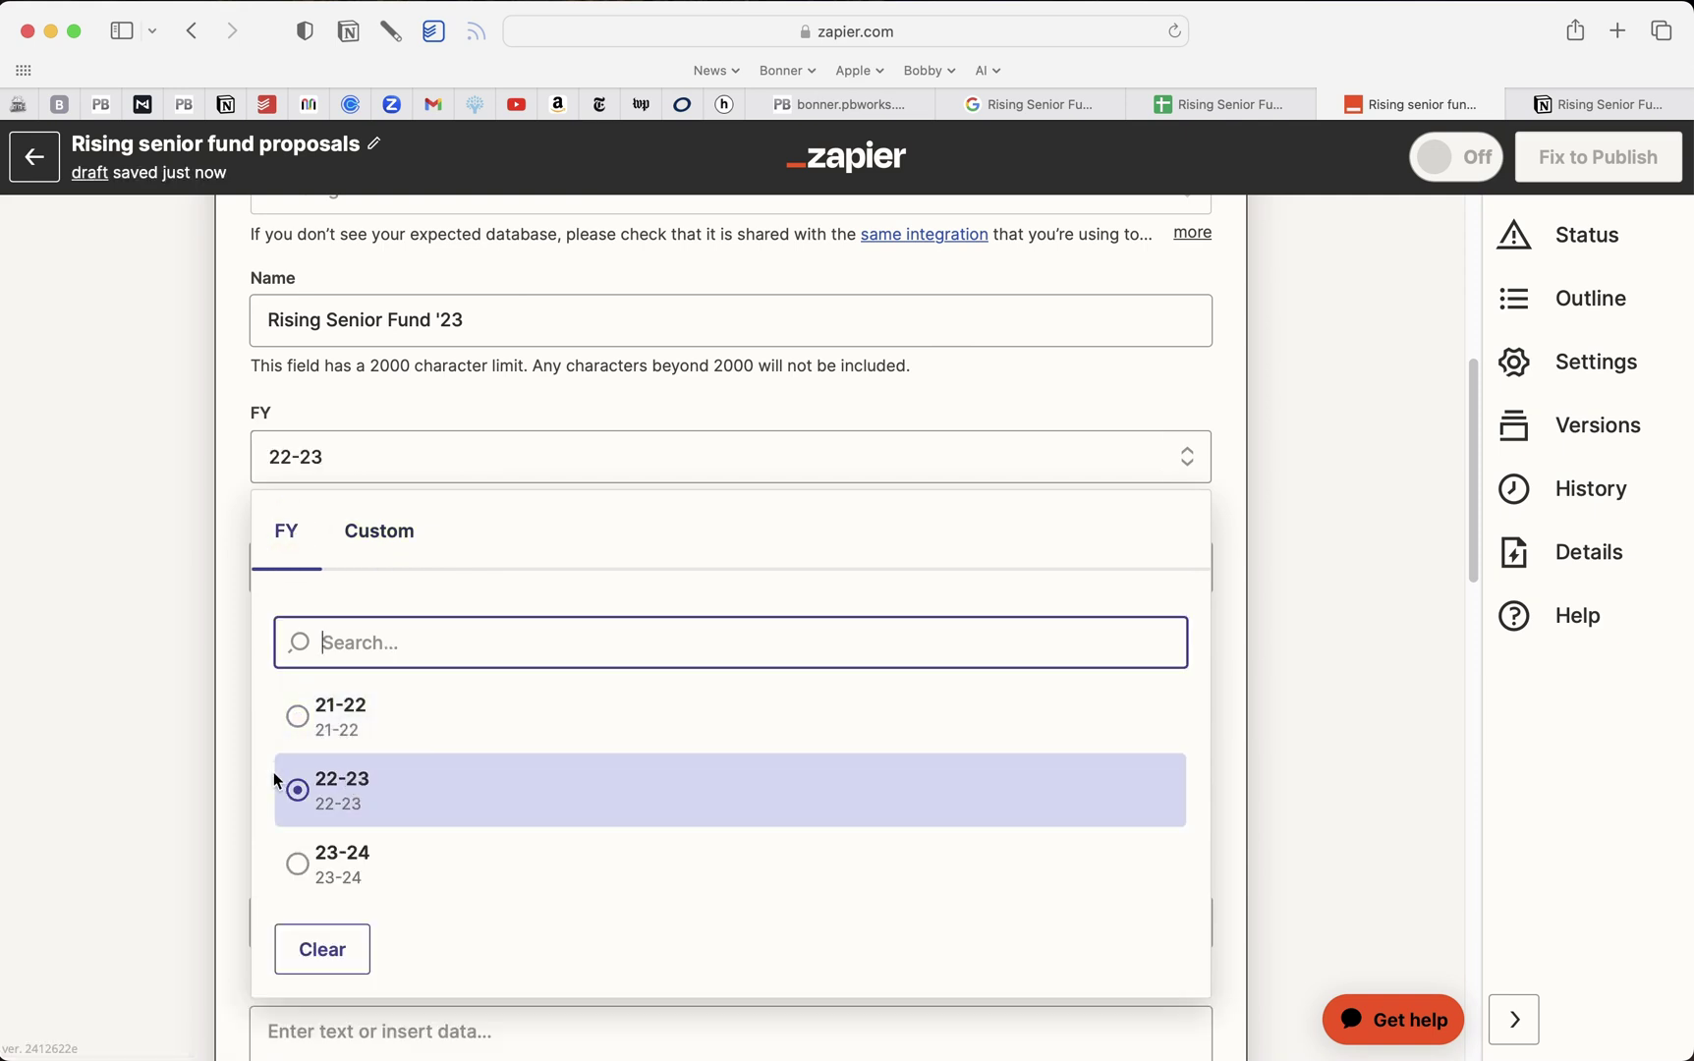
{"action": "left_click", "coordinate": [215, 777]}
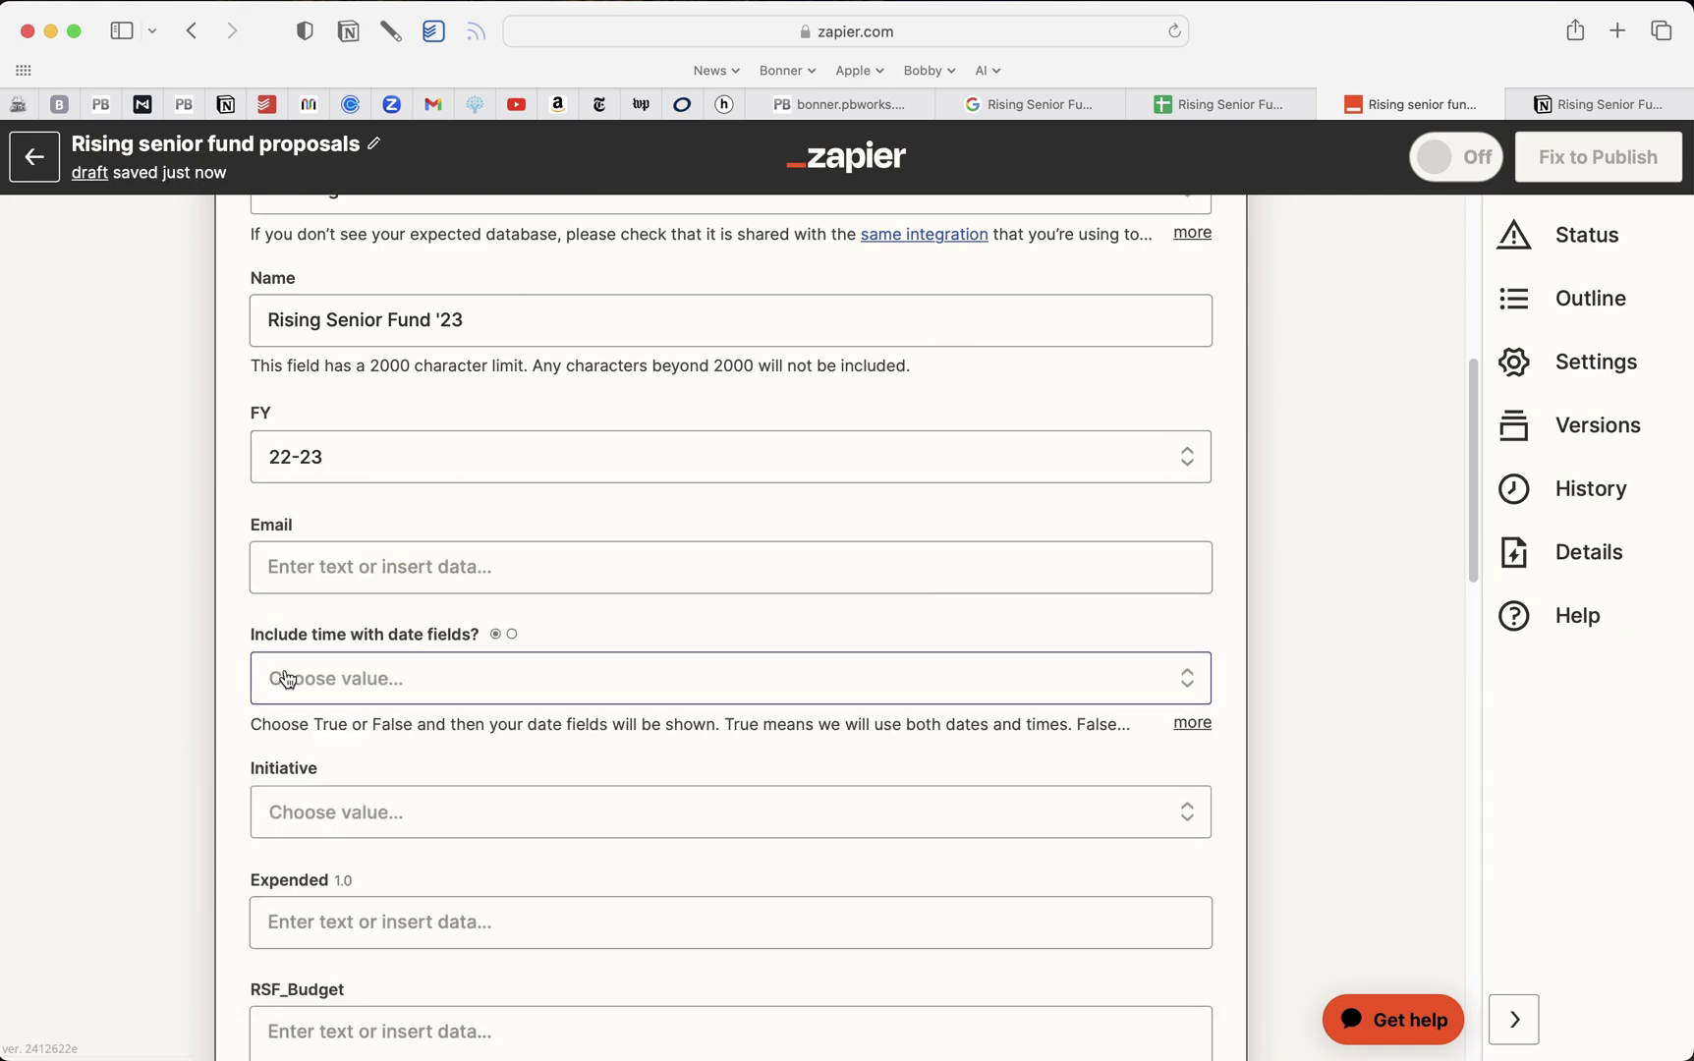
{"action": "left_click", "coordinate": [472, 462]}
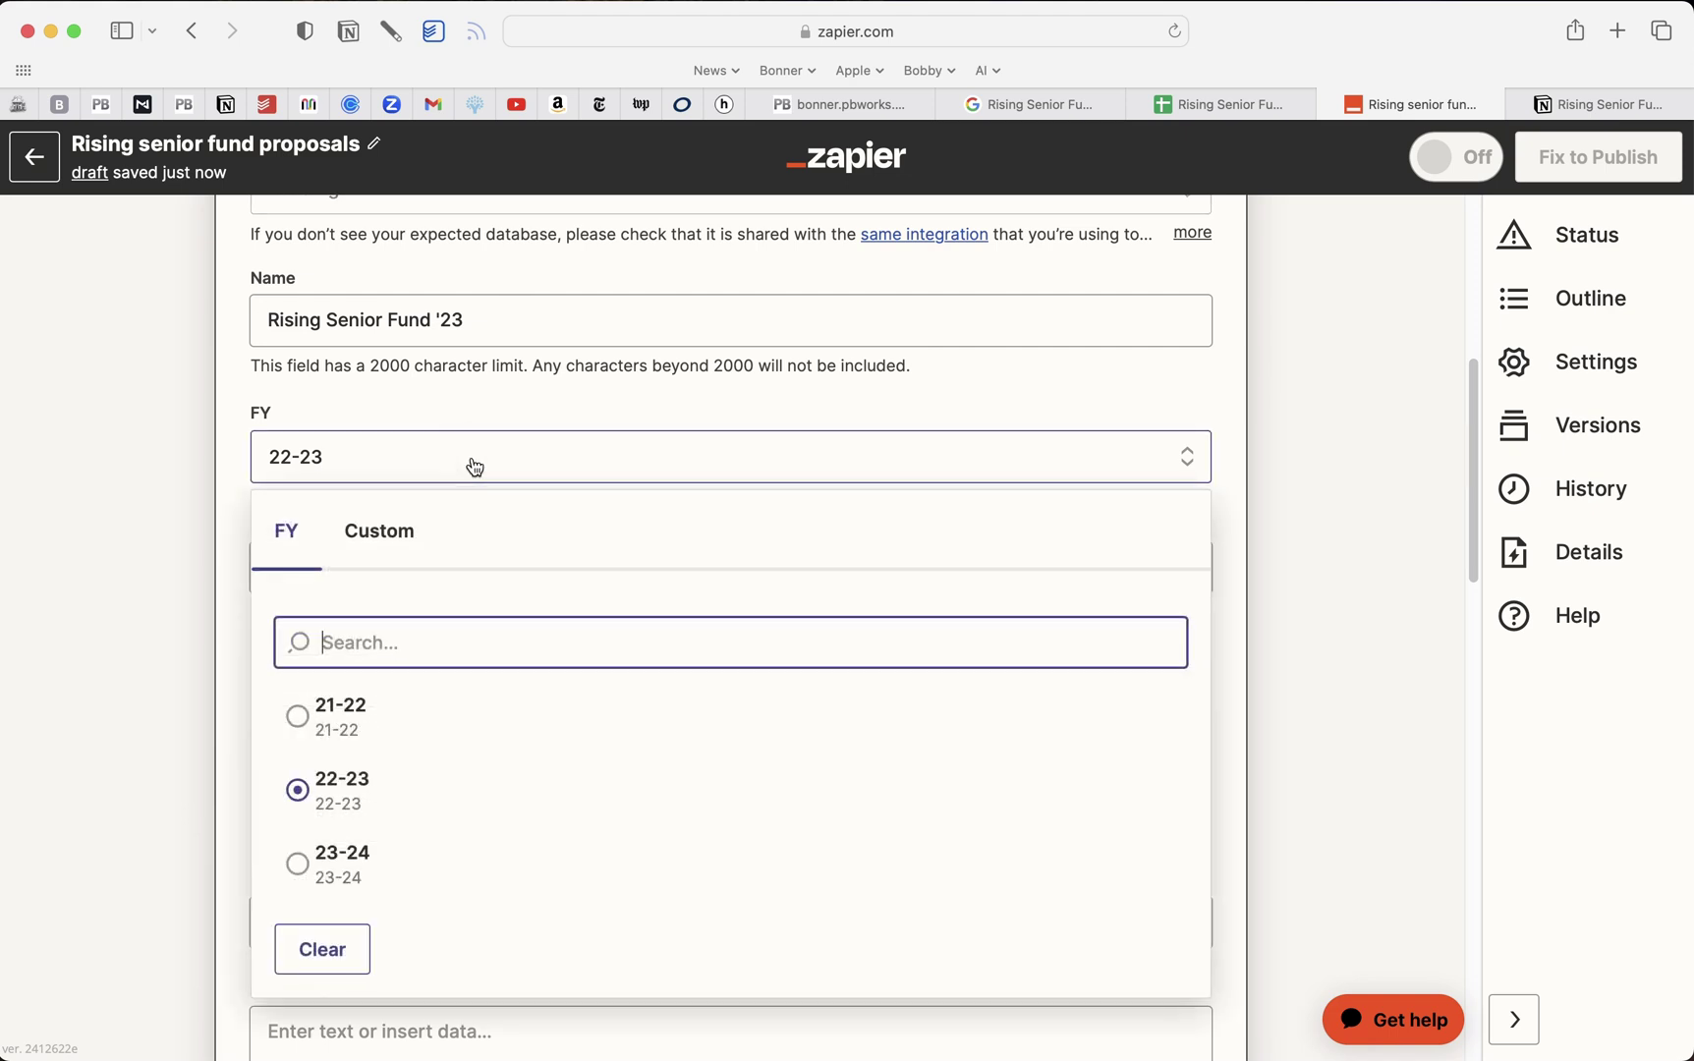
{"action": "left_click", "coordinate": [415, 489]}
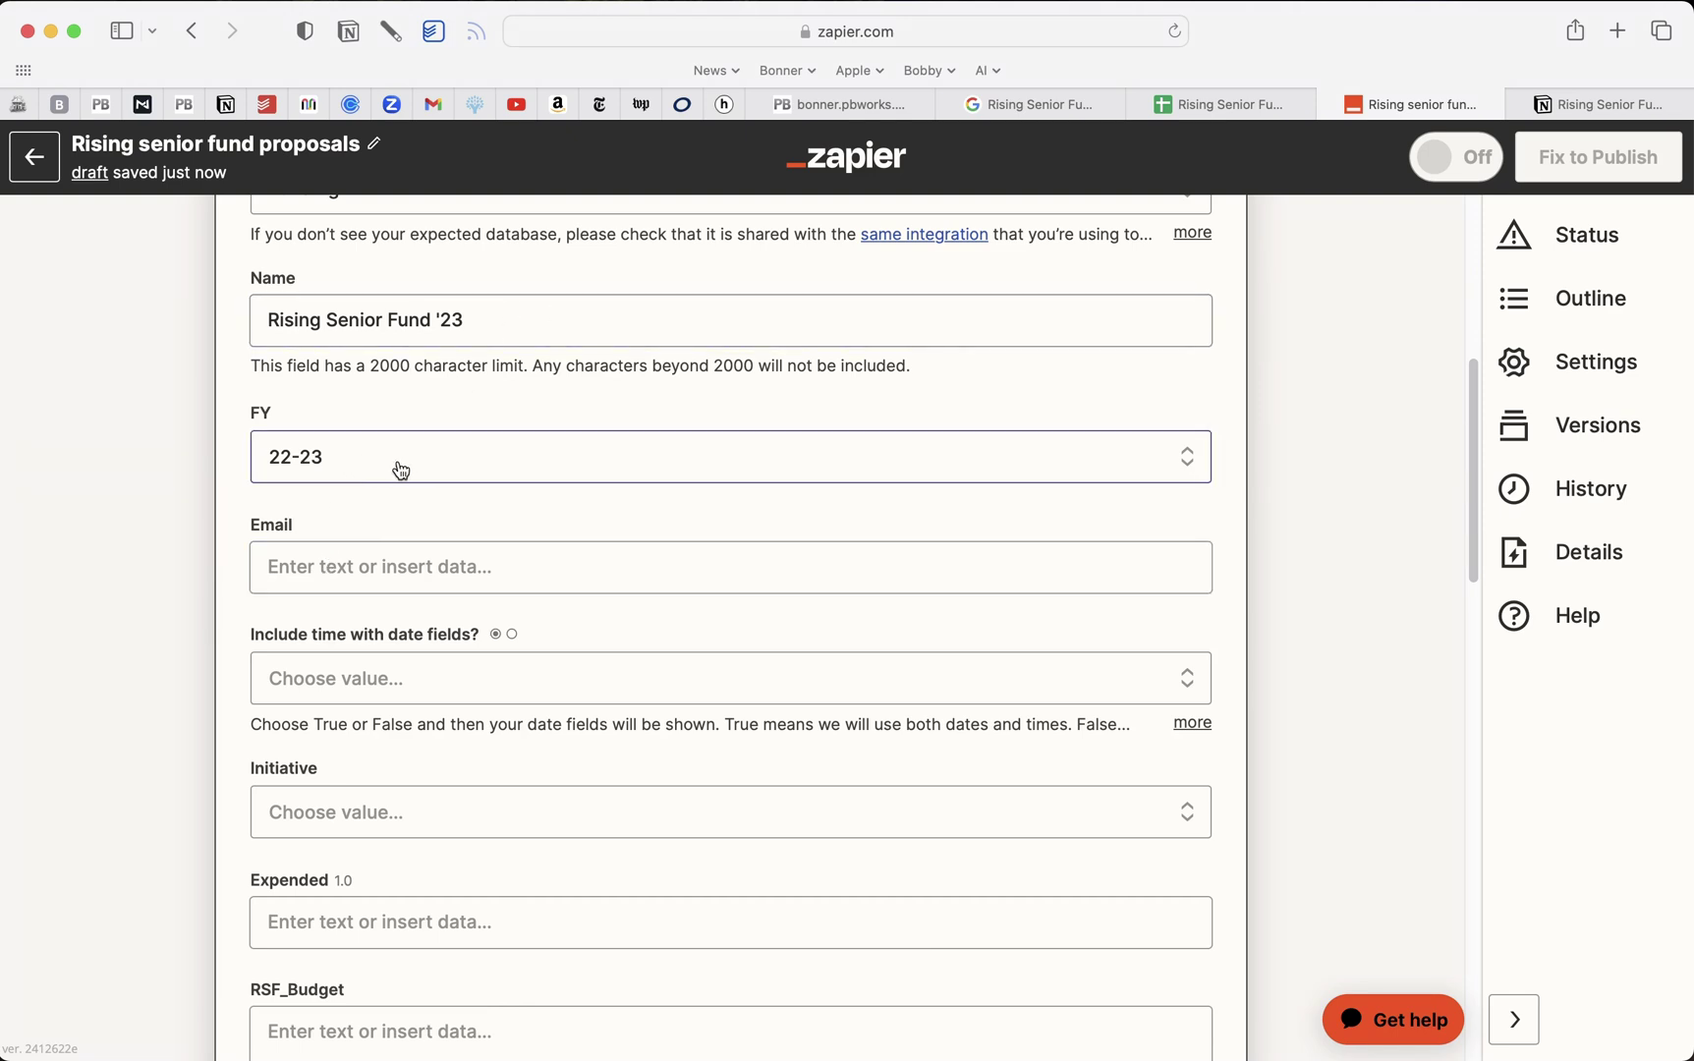
Map the form's Email Address answer into the Notion Email field
{"action": "left_click", "coordinate": [376, 568]}
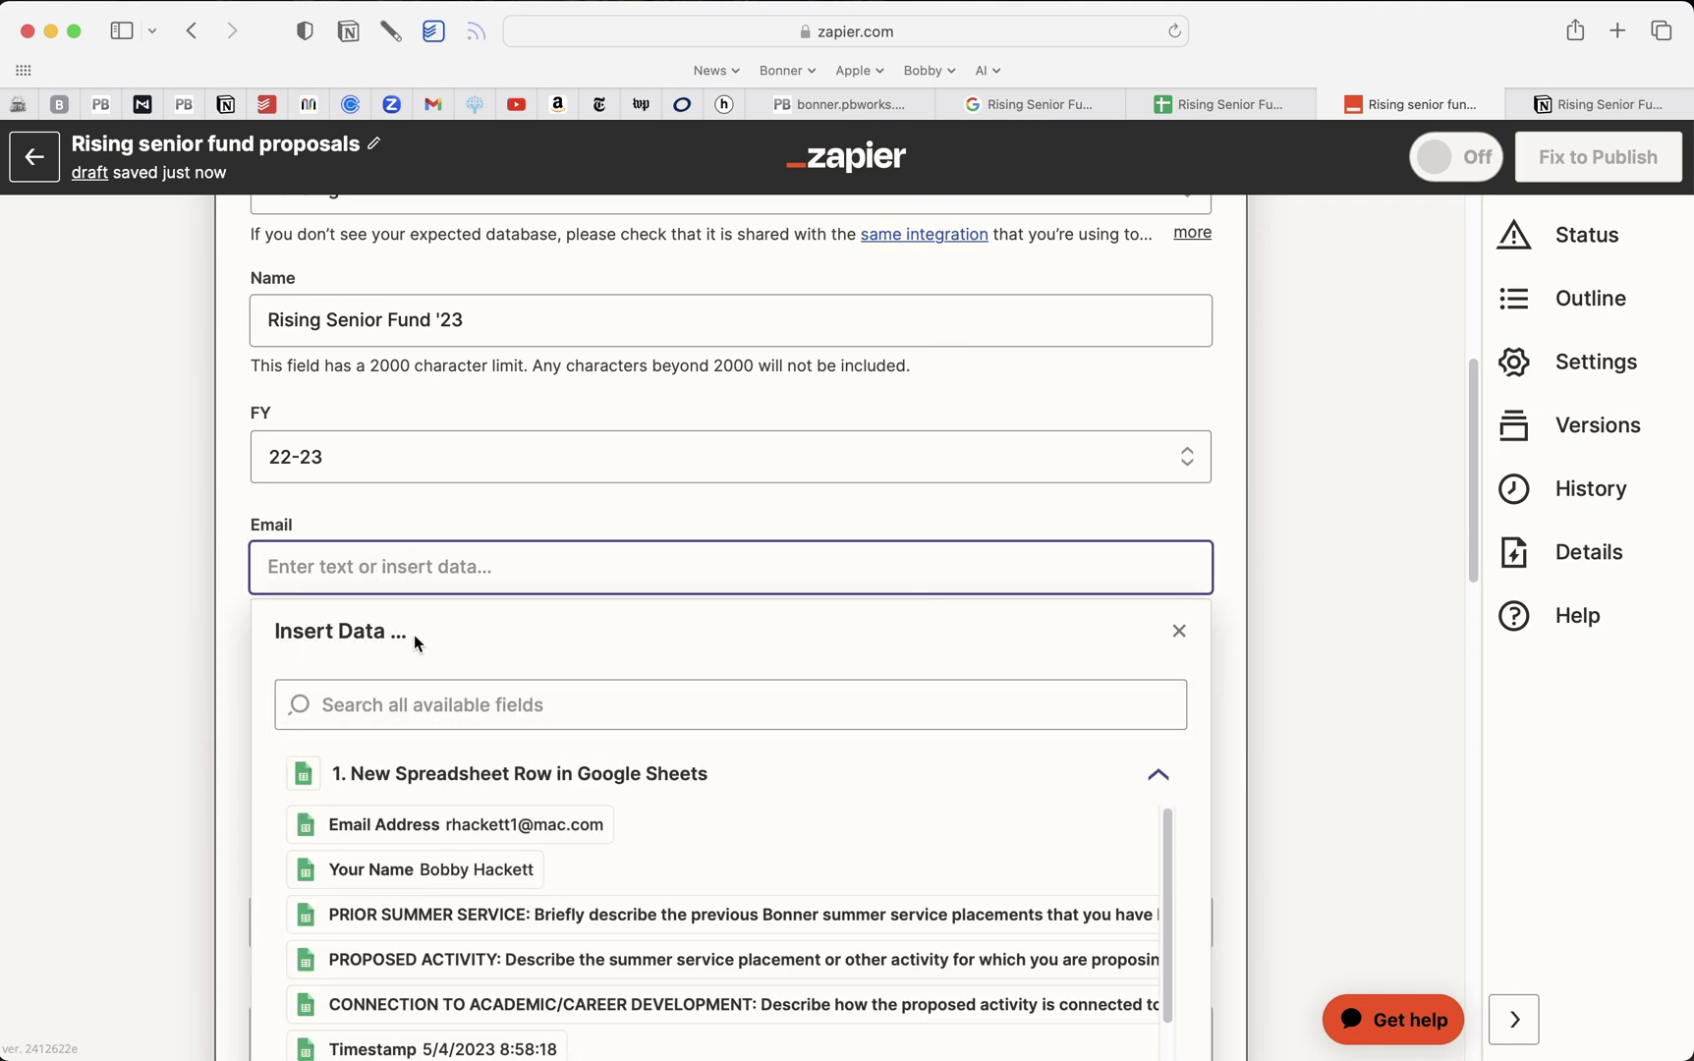
{"action": "left_click", "coordinate": [455, 830]}
{"action": "left_click", "coordinate": [217, 722]}
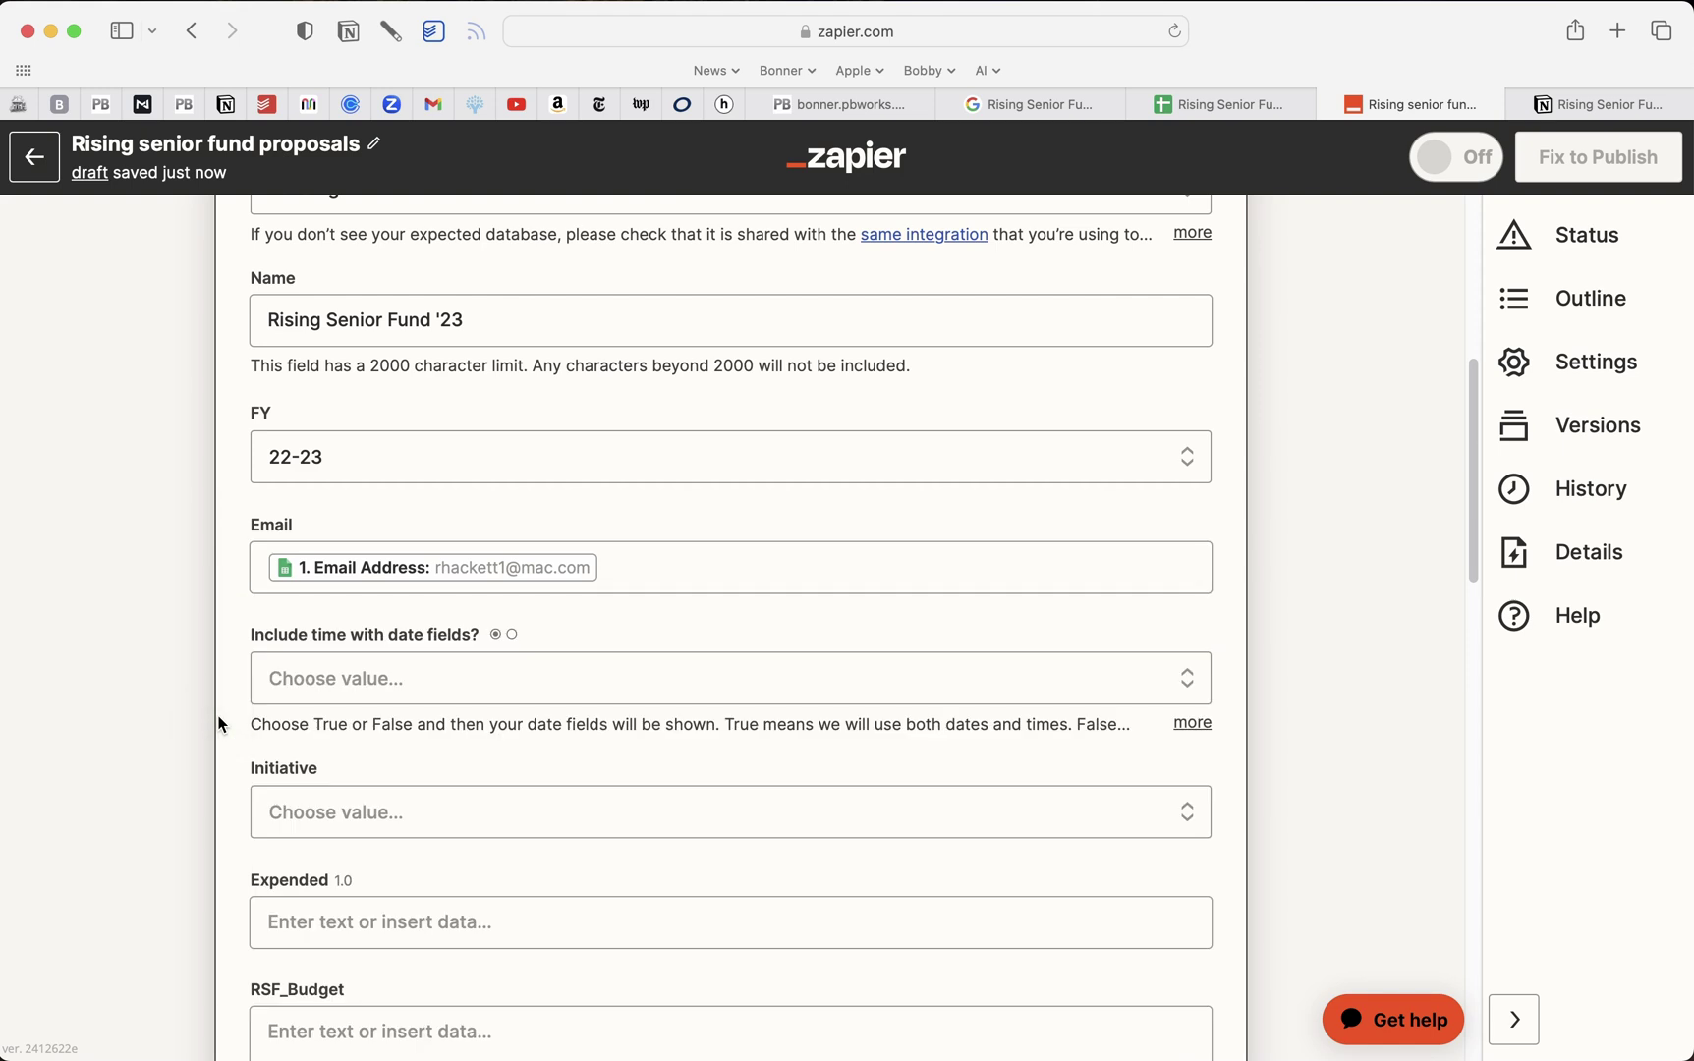
{"action": "scroll", "coordinate": [386, 704], "scroll_direction": "down", "scroll_amount": 3}
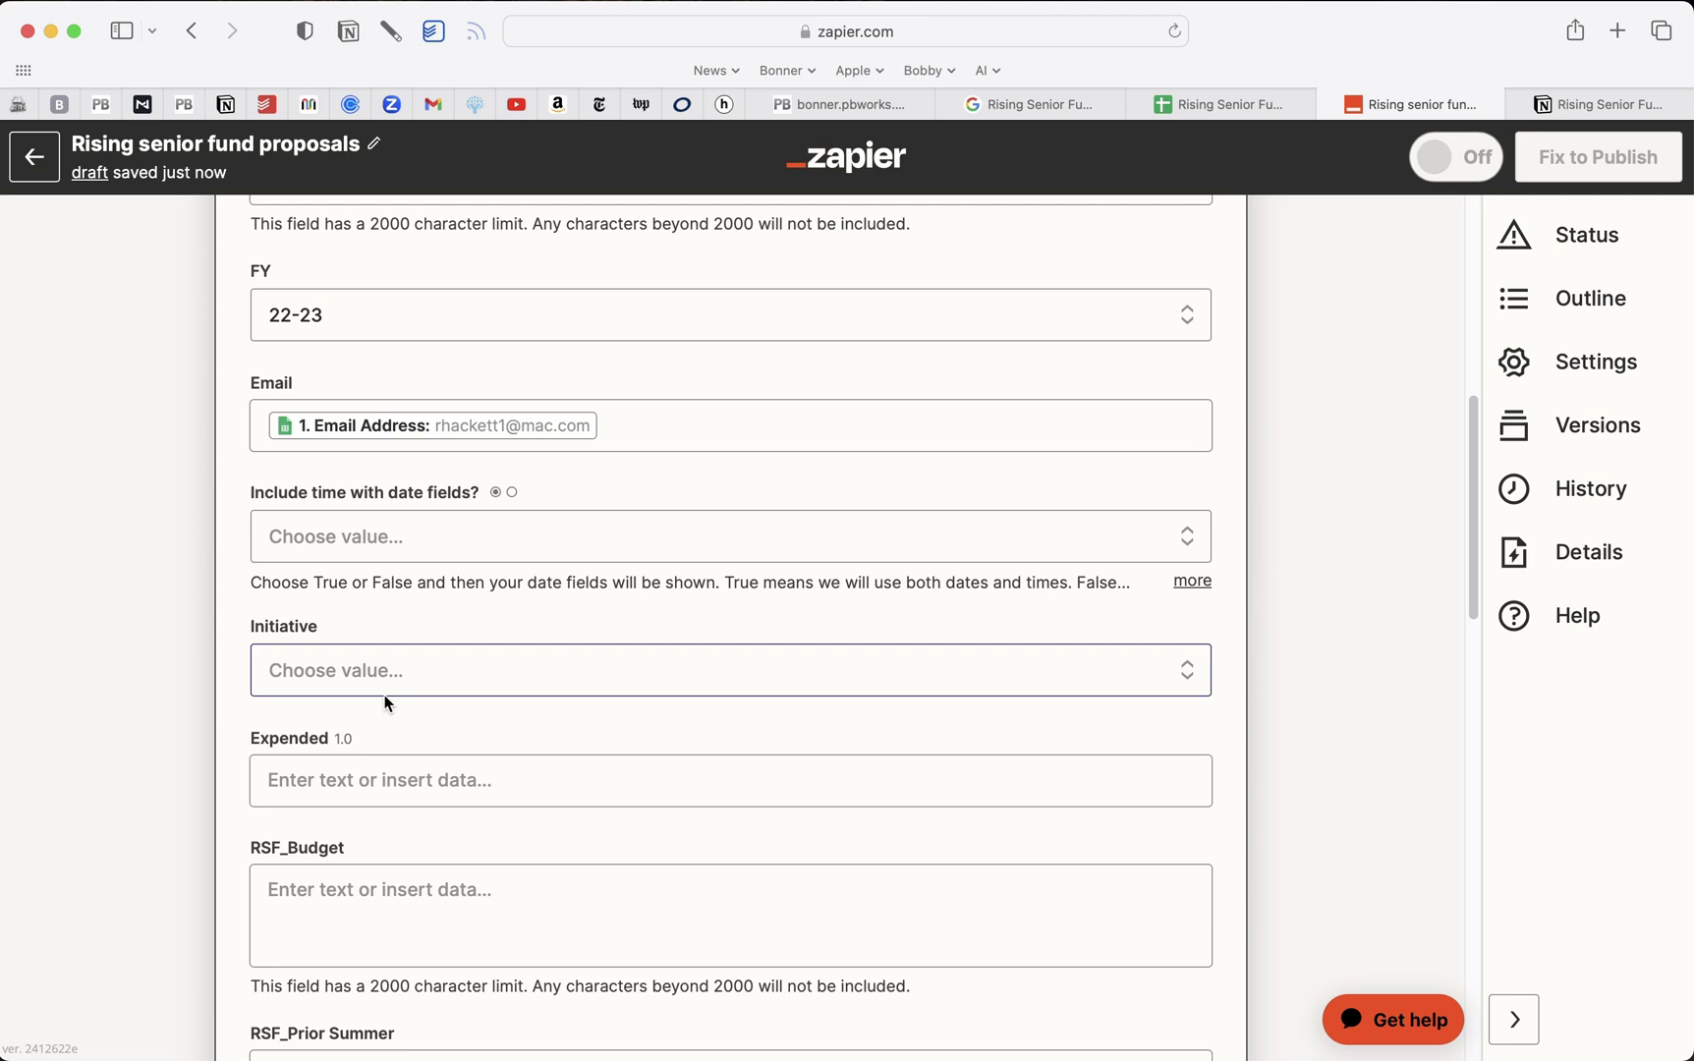
{"action": "left_click", "coordinate": [632, 425]}
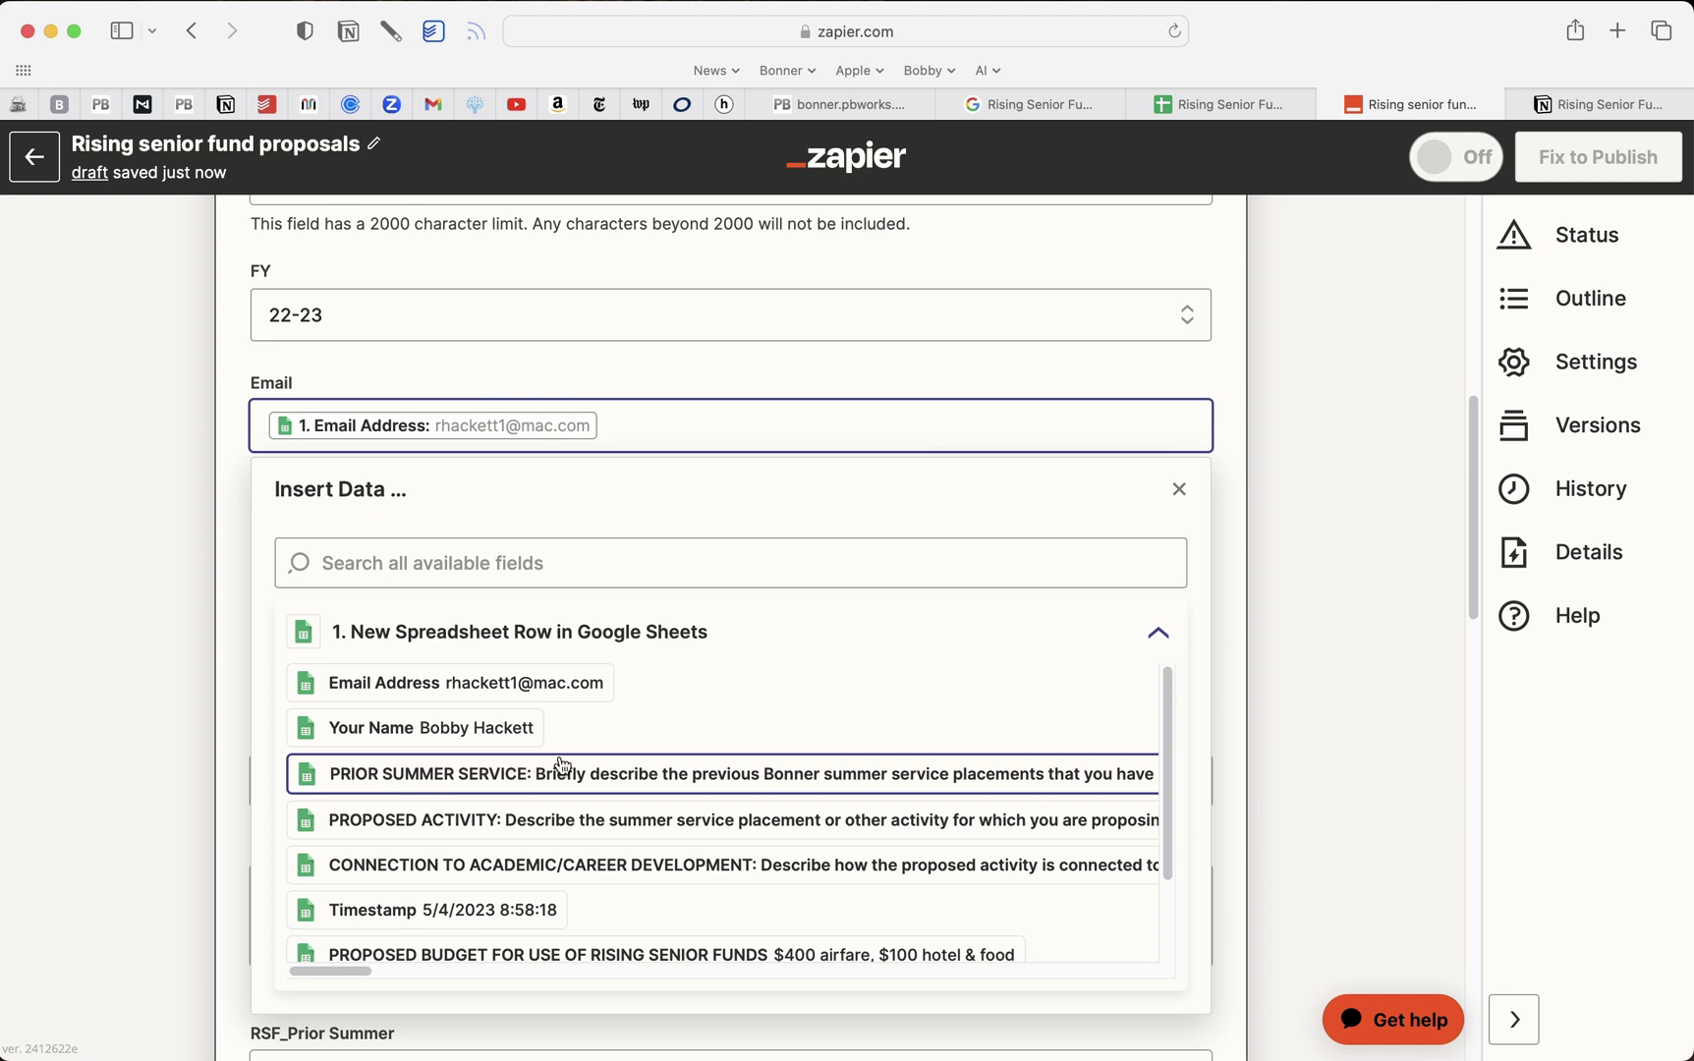
{"action": "left_click", "coordinate": [206, 572]}
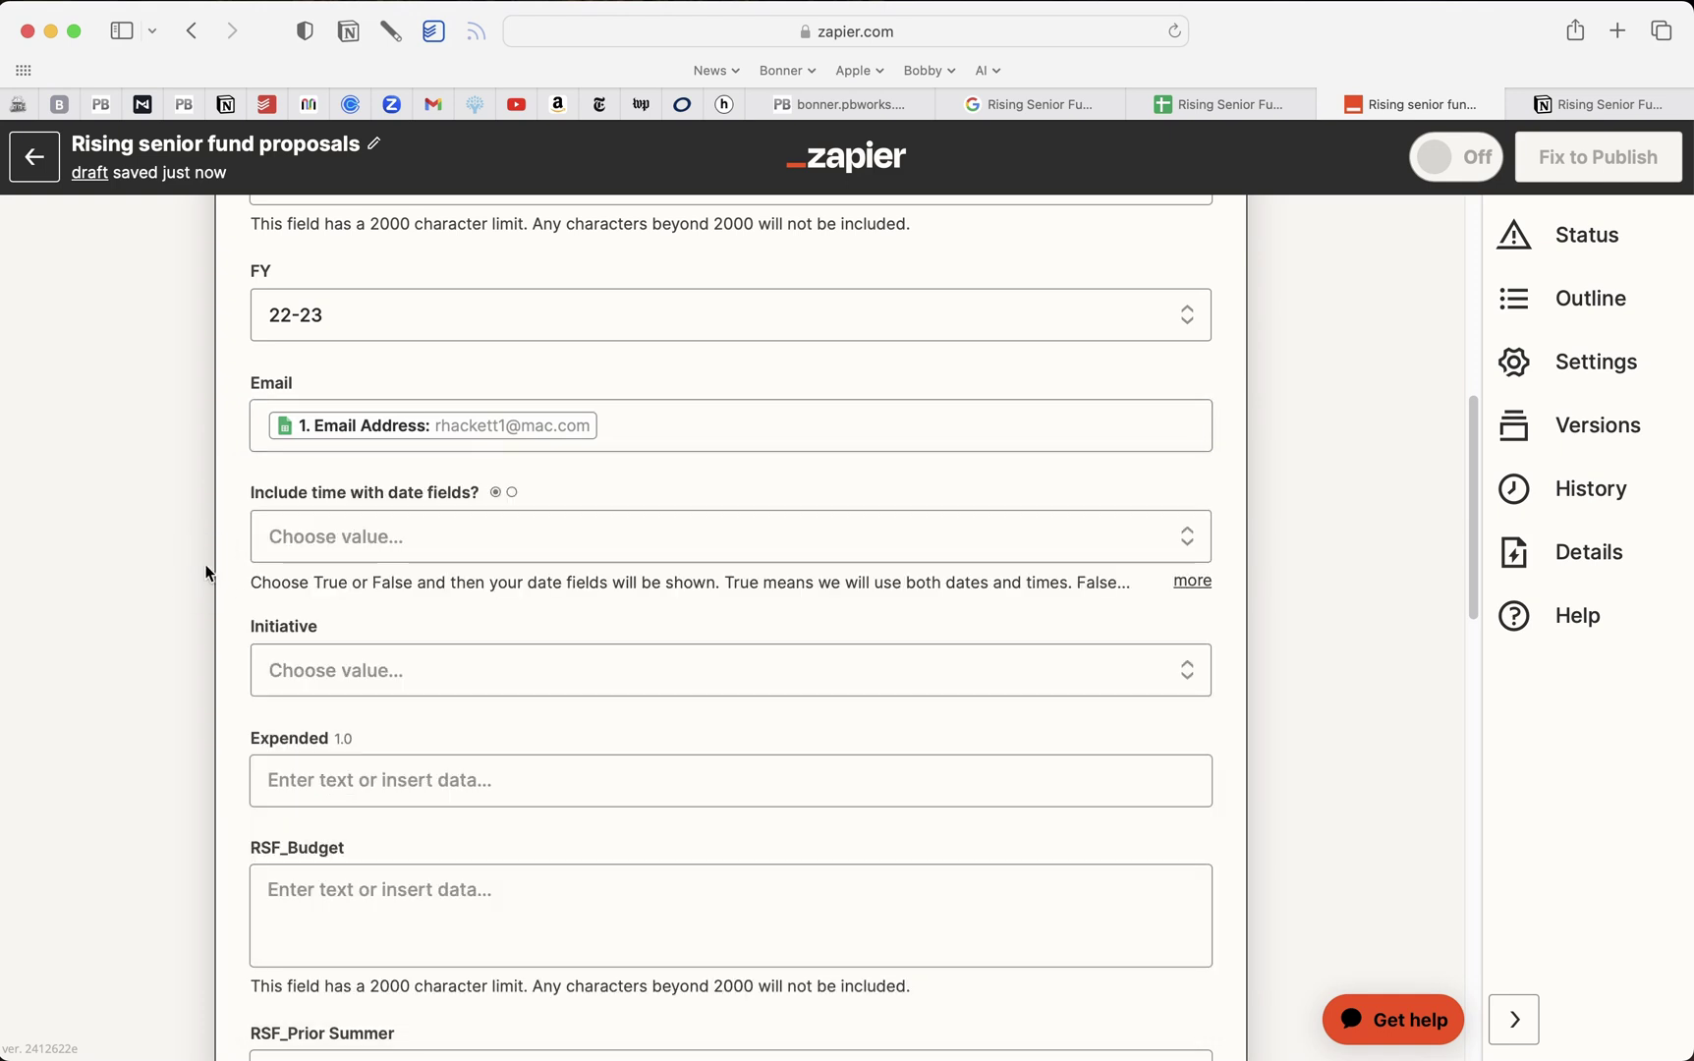
Set Initiative to BSP Rising Senior Fund and compare with the Notion record's Initiative
{"action": "left_click", "coordinate": [298, 671]}
{"action": "scroll", "coordinate": [504, 781], "scroll_direction": "down", "scroll_amount": 5}
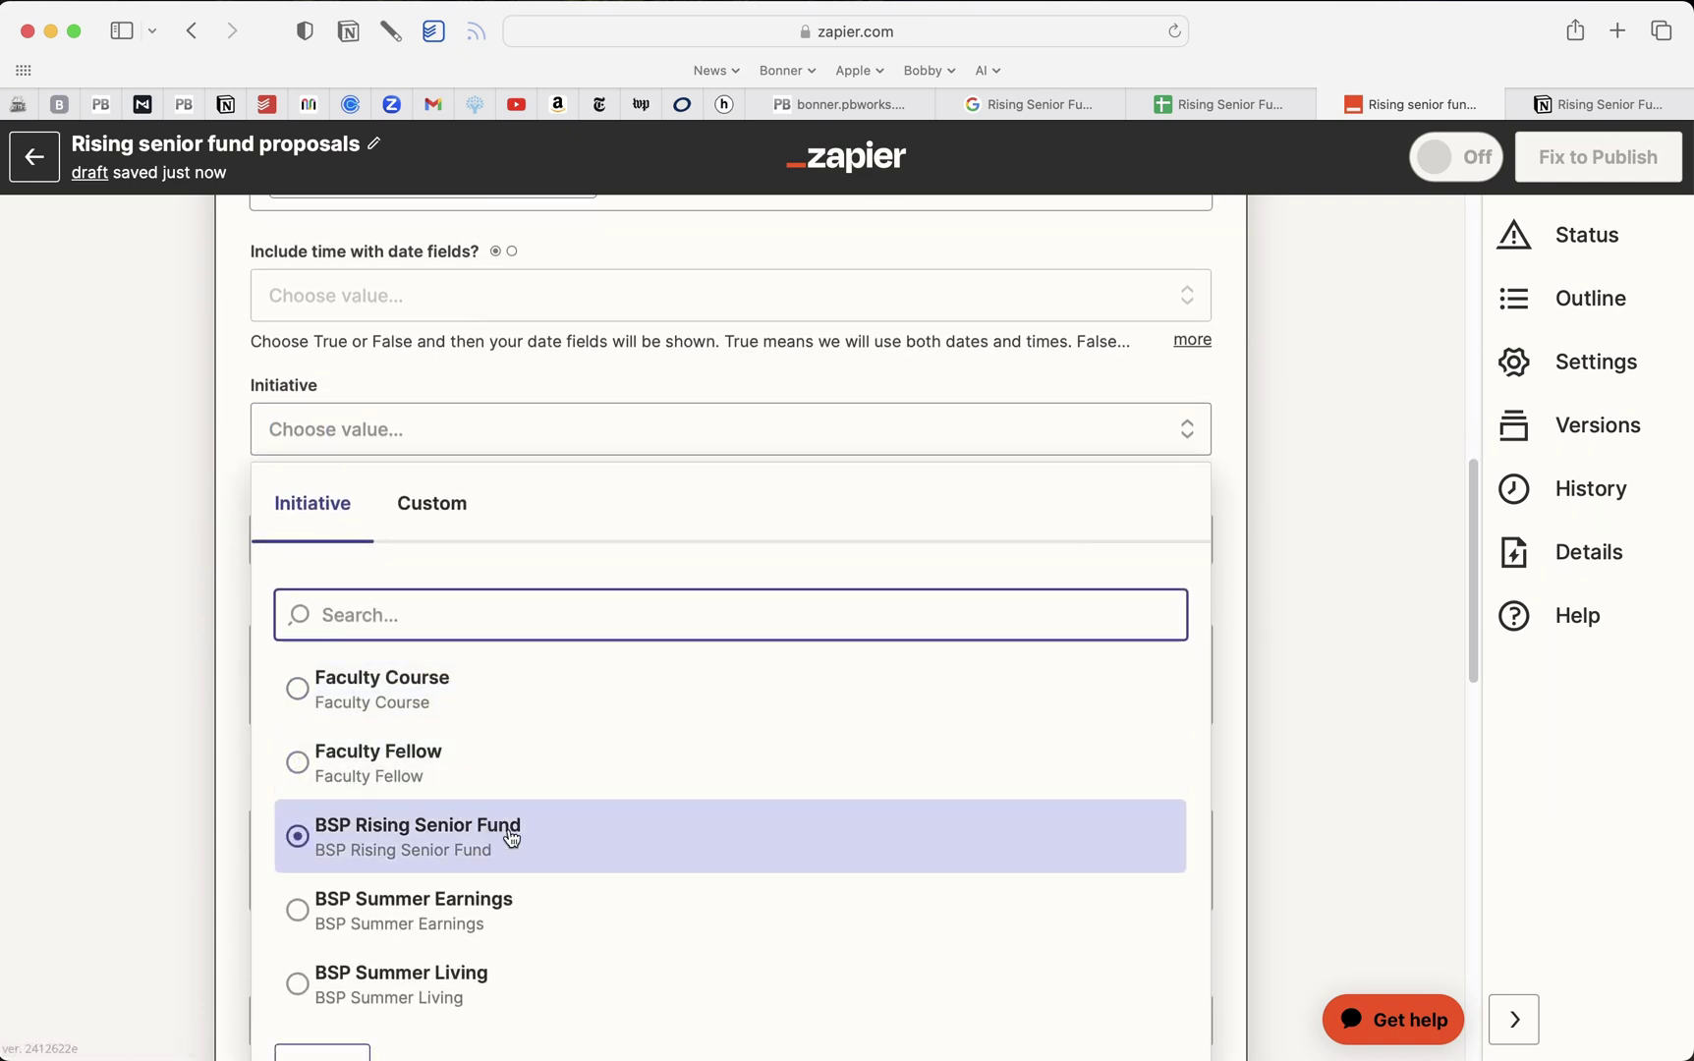
{"action": "left_click", "coordinate": [510, 838]}
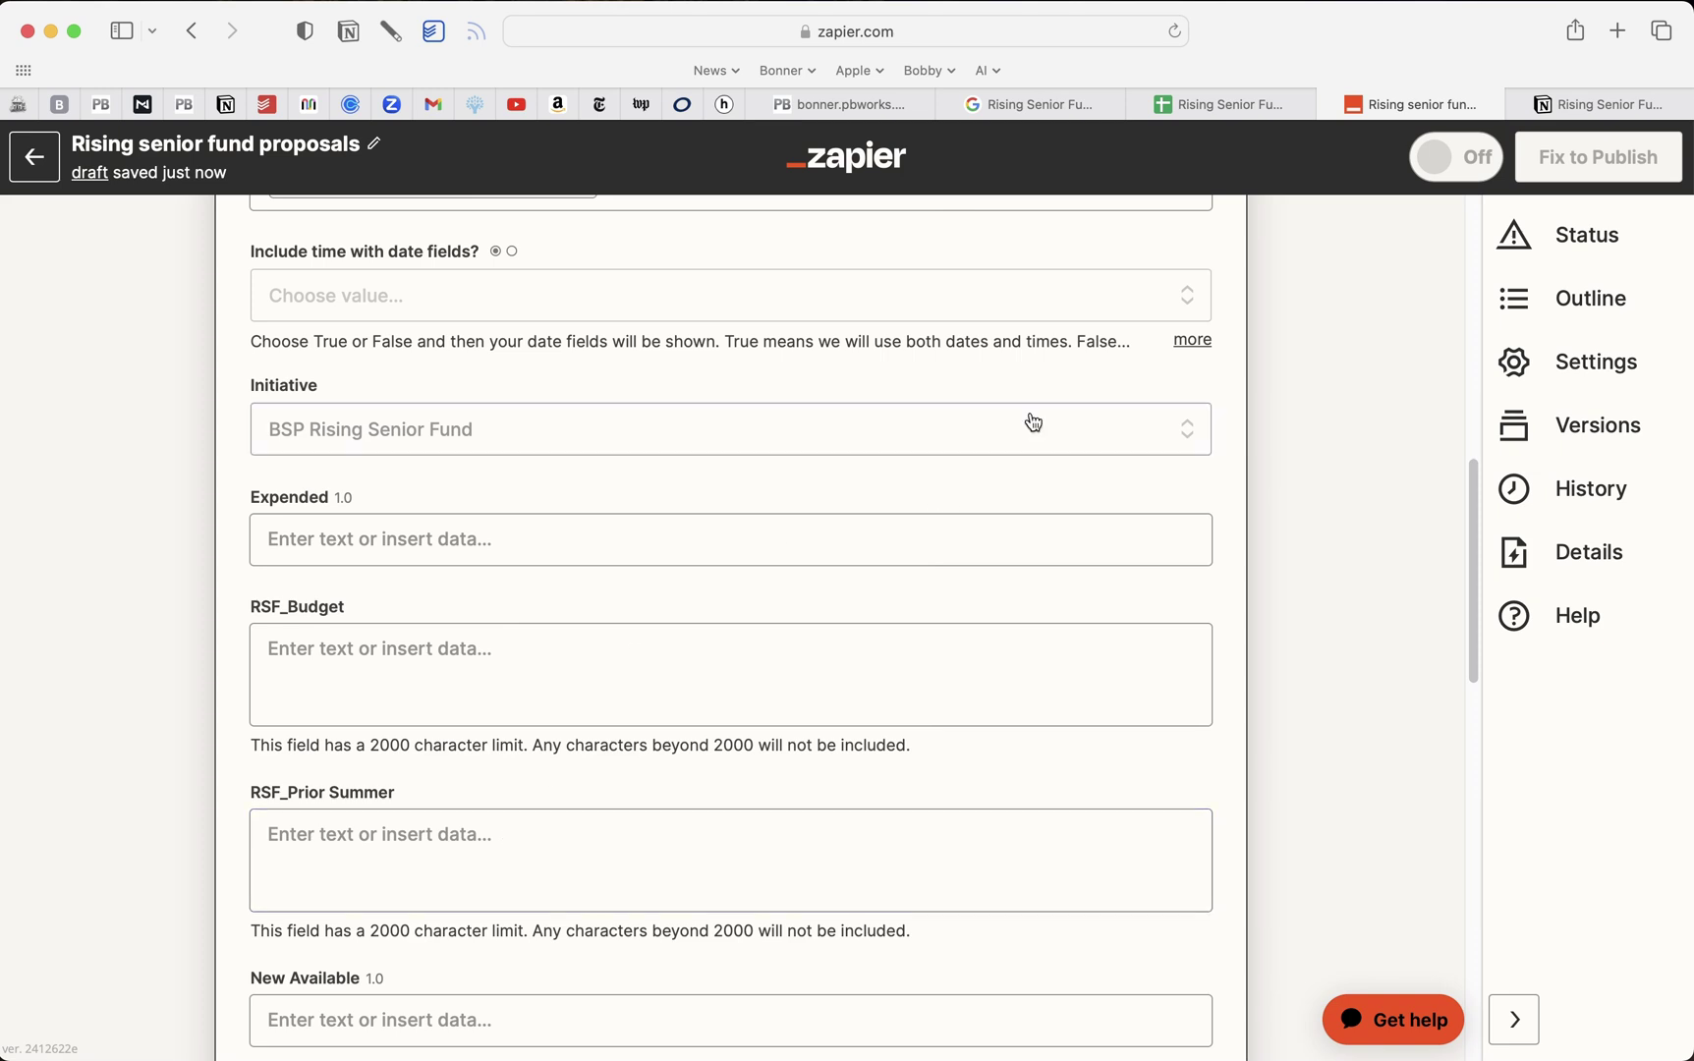
{"action": "left_click", "coordinate": [1590, 100]}
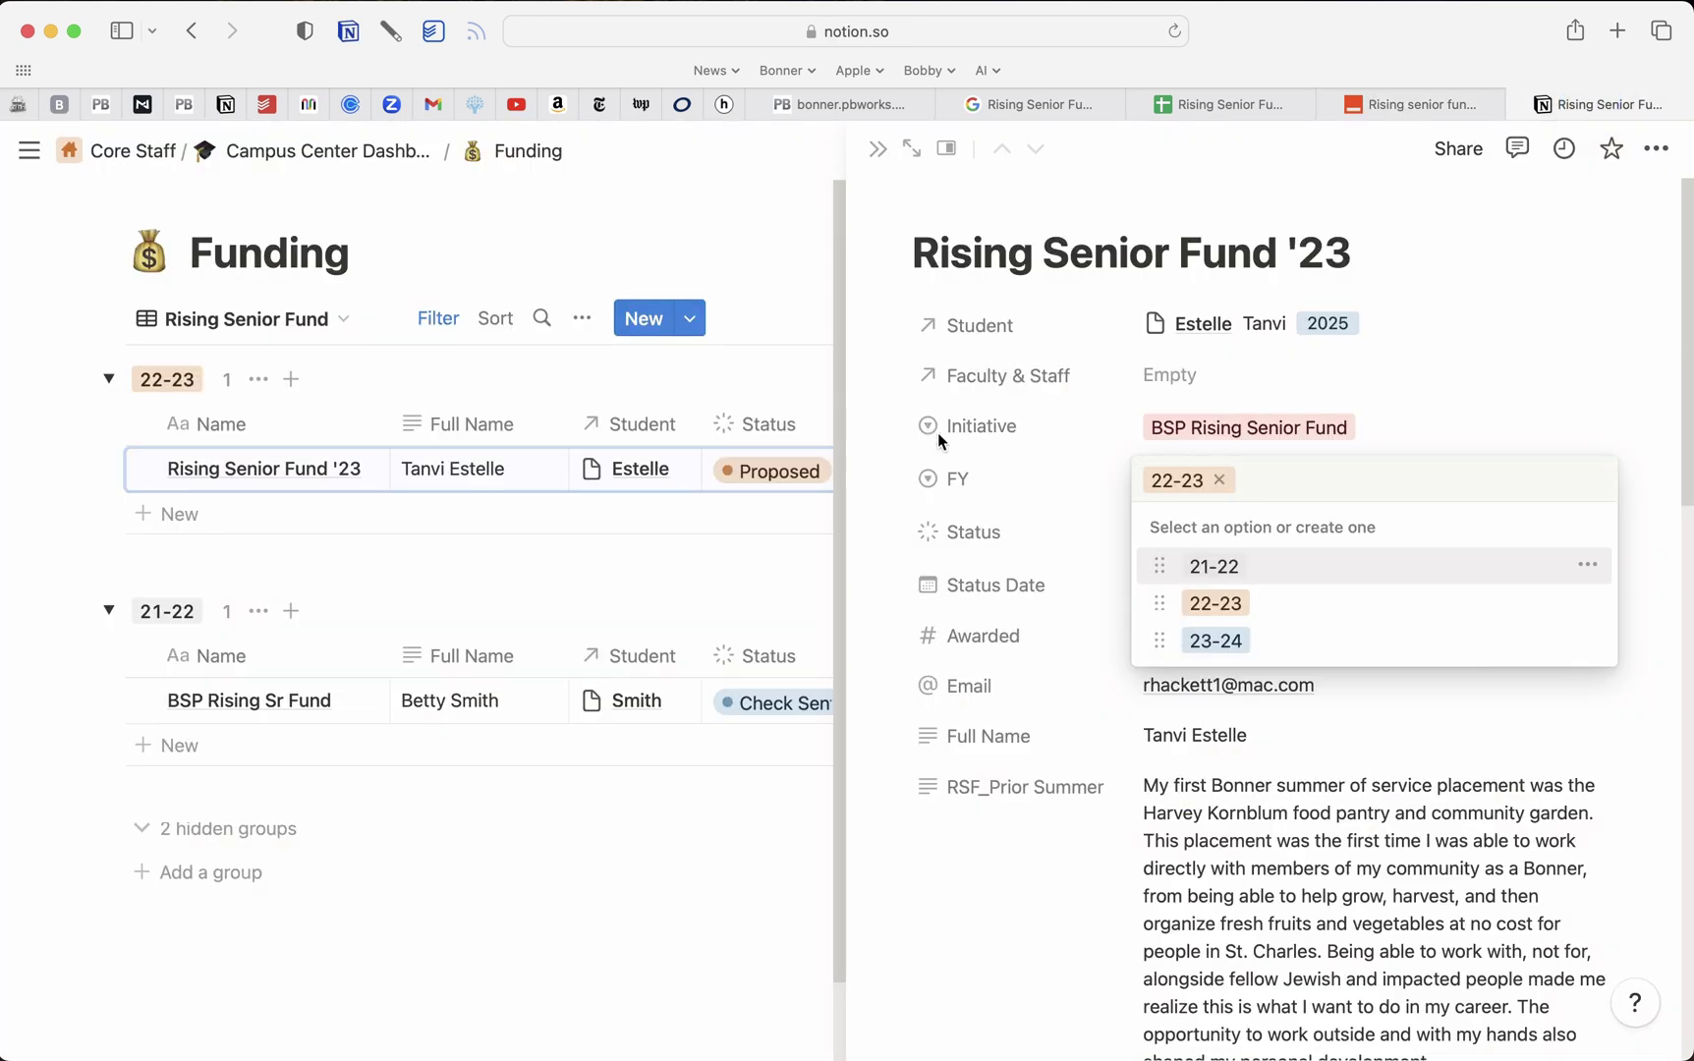
{"action": "left_click", "coordinate": [1370, 424]}
{"action": "left_click", "coordinate": [1370, 424]}
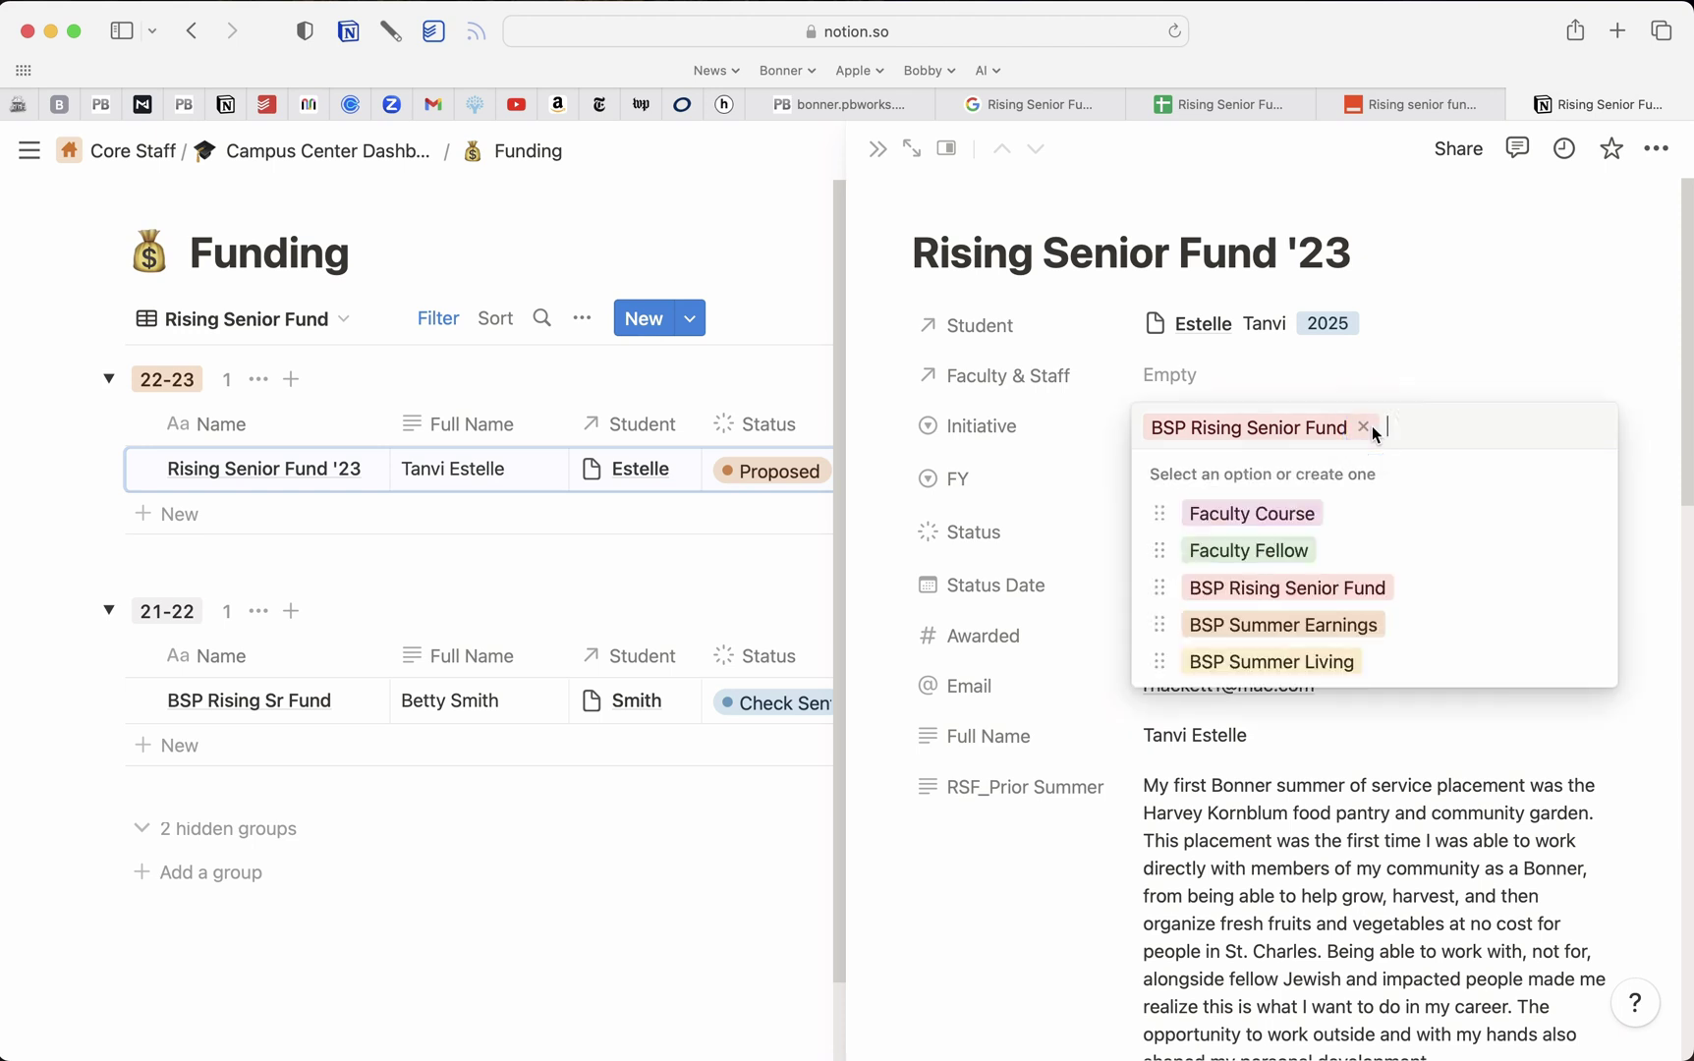
{"action": "left_click", "coordinate": [1485, 312]}
{"action": "left_click", "coordinate": [1418, 98]}
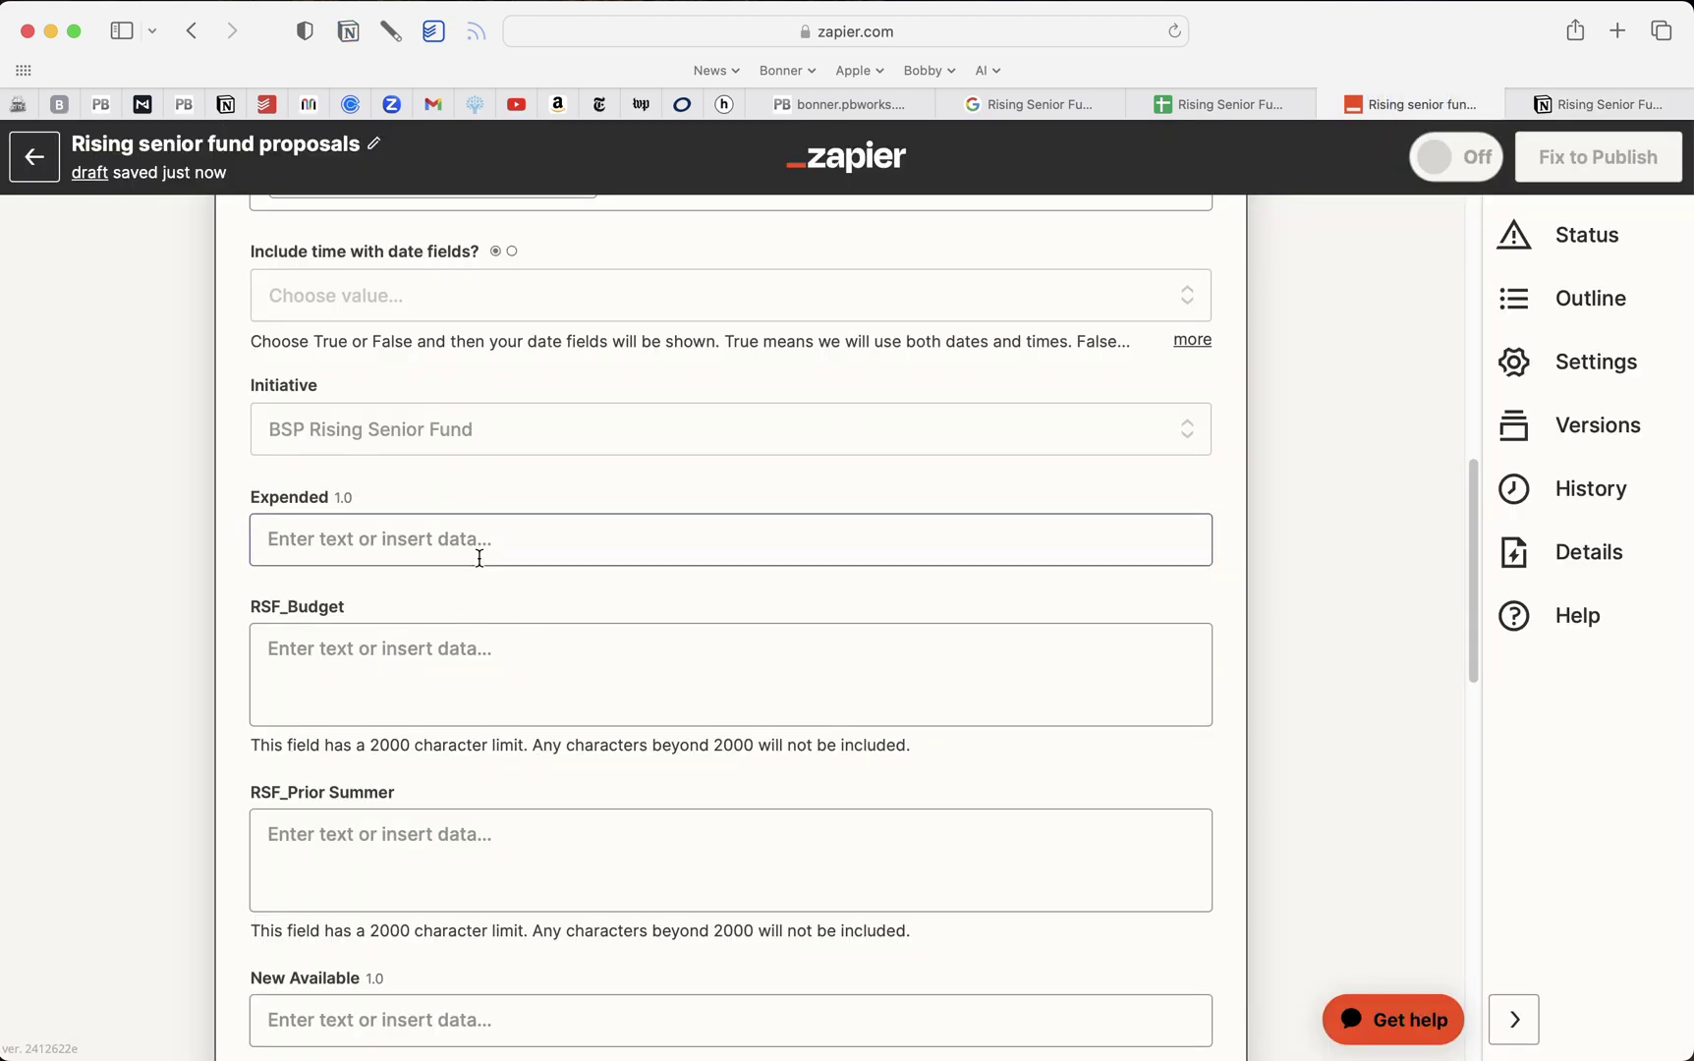
Verify the Initiative choice and fill RSF_Budget with the proposed budget answer
{"action": "scroll", "coordinate": [478, 558], "scroll_direction": "up", "scroll_amount": 2}
{"action": "left_click", "coordinate": [500, 545]}
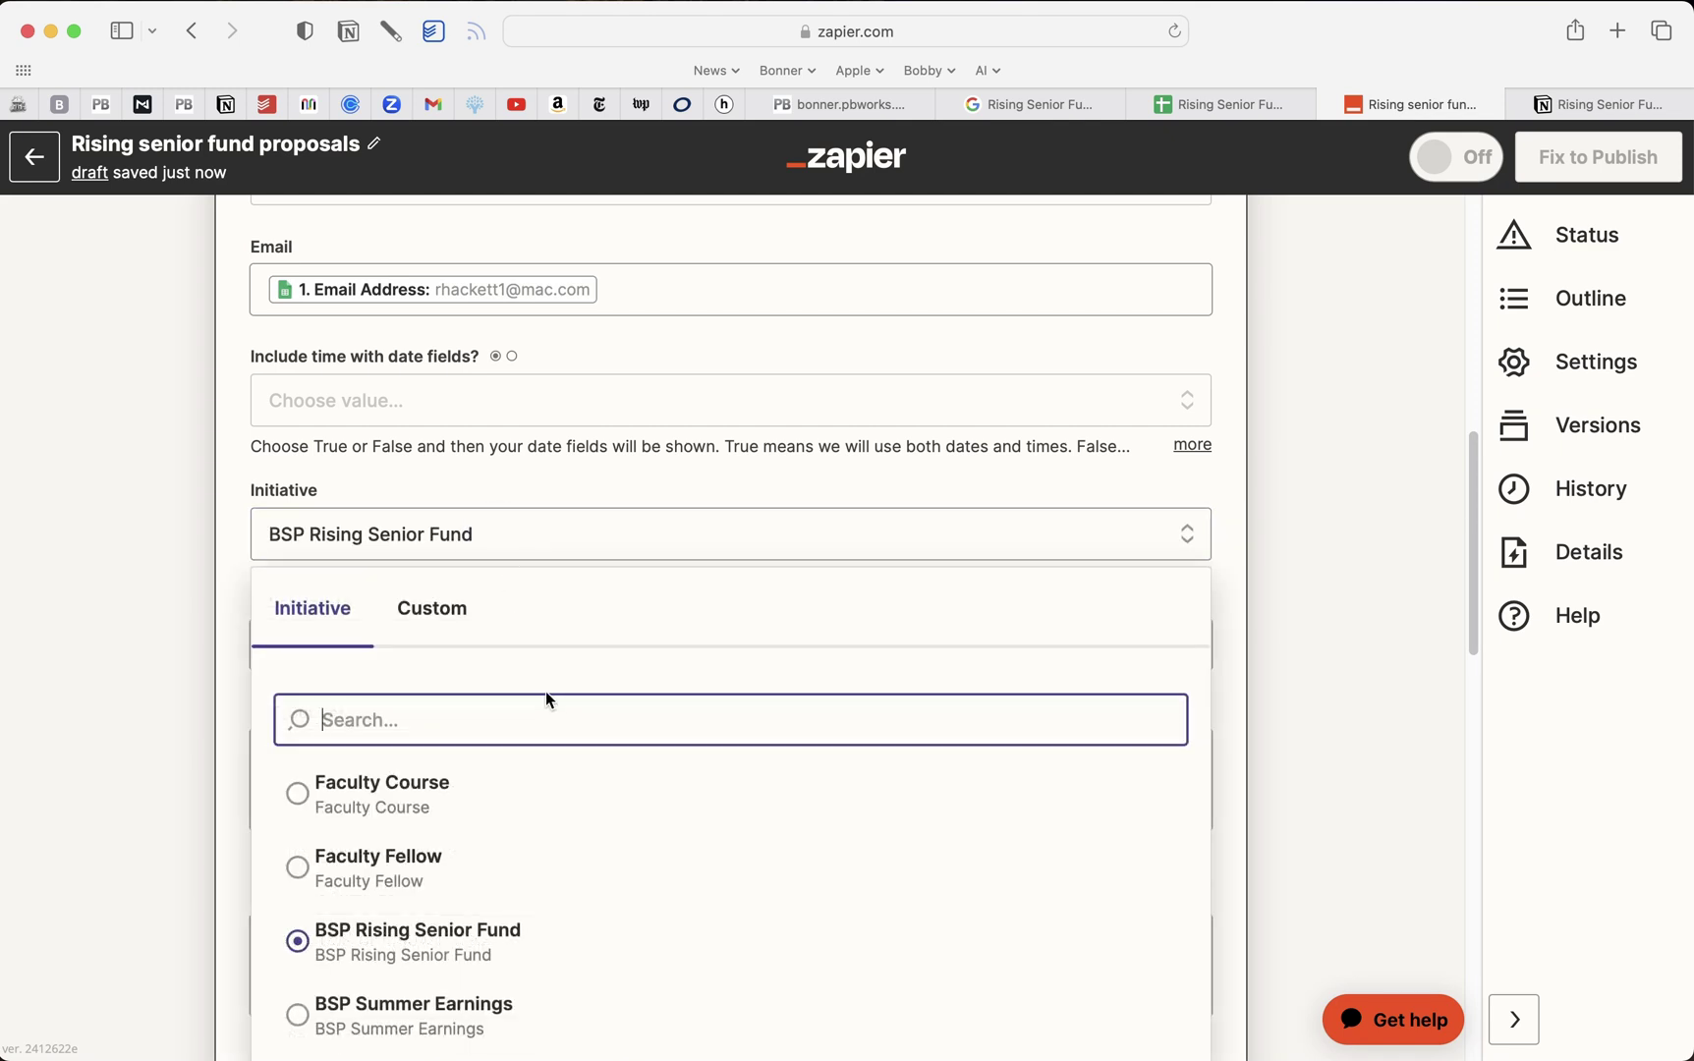
{"action": "left_click", "coordinate": [219, 567]}
{"action": "scroll", "coordinate": [218, 567], "scroll_direction": "down", "scroll_amount": 5}
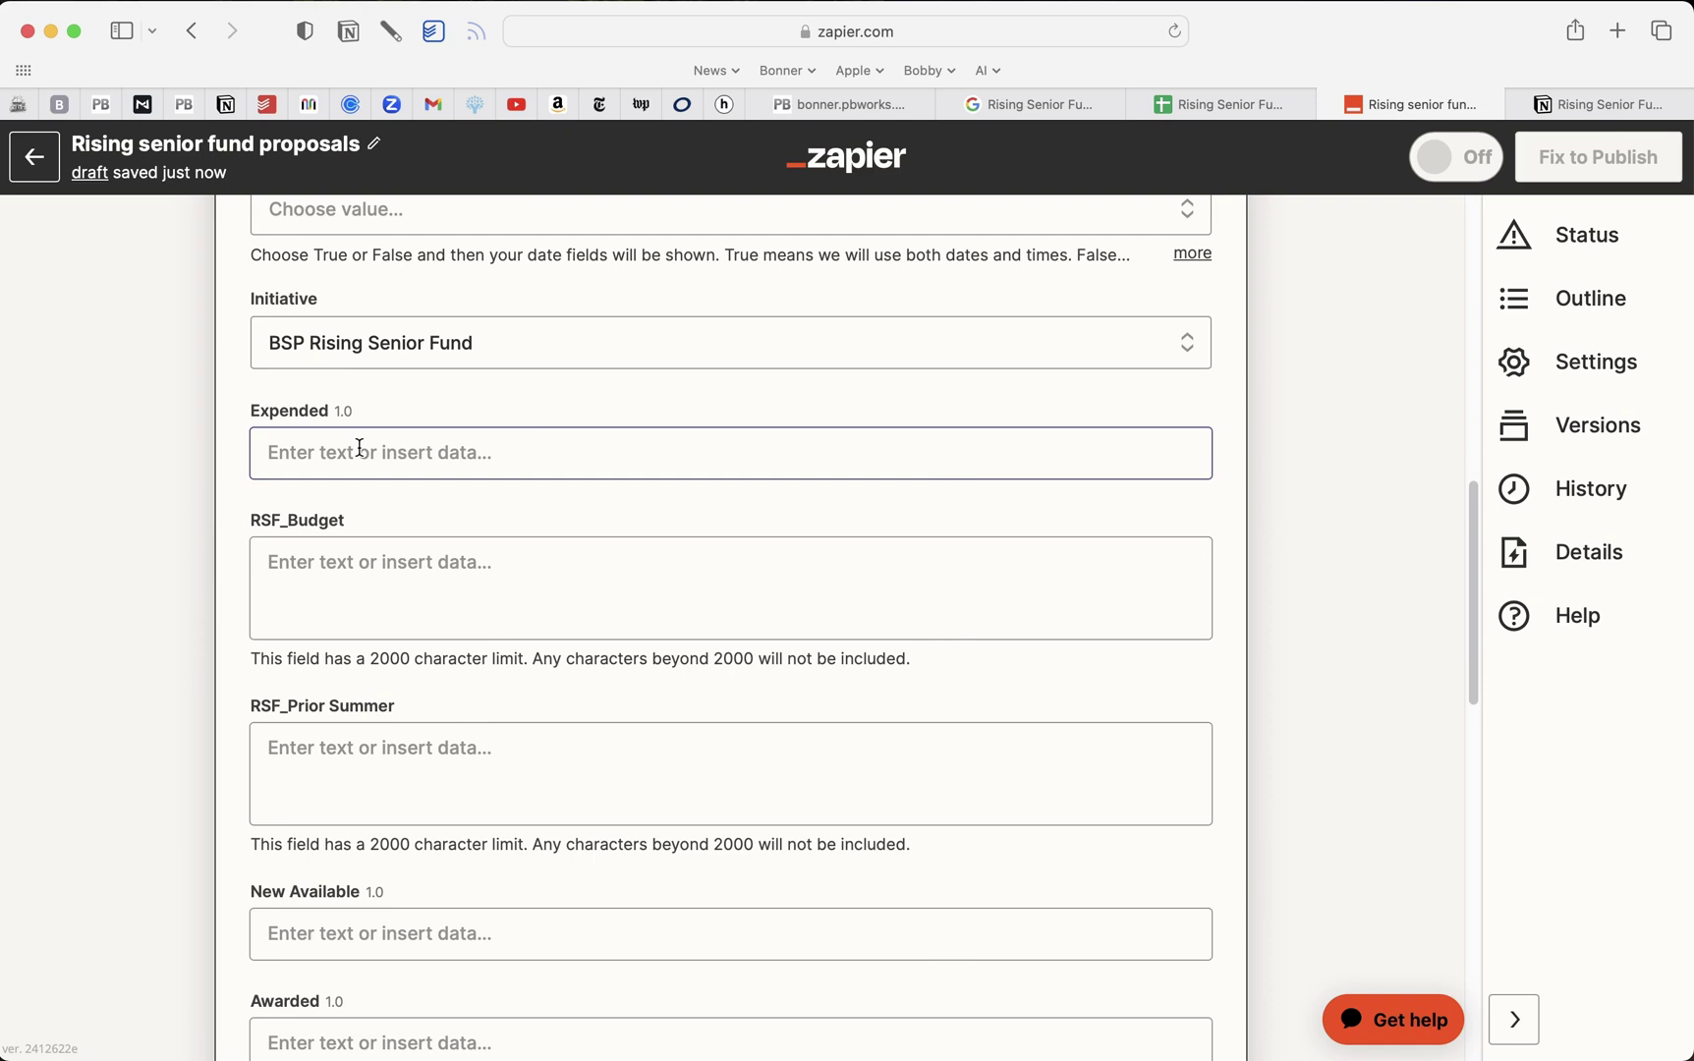
{"action": "left_click", "coordinate": [327, 566]}
{"action": "scroll", "coordinate": [499, 715], "scroll_direction": "down", "scroll_amount": 3}
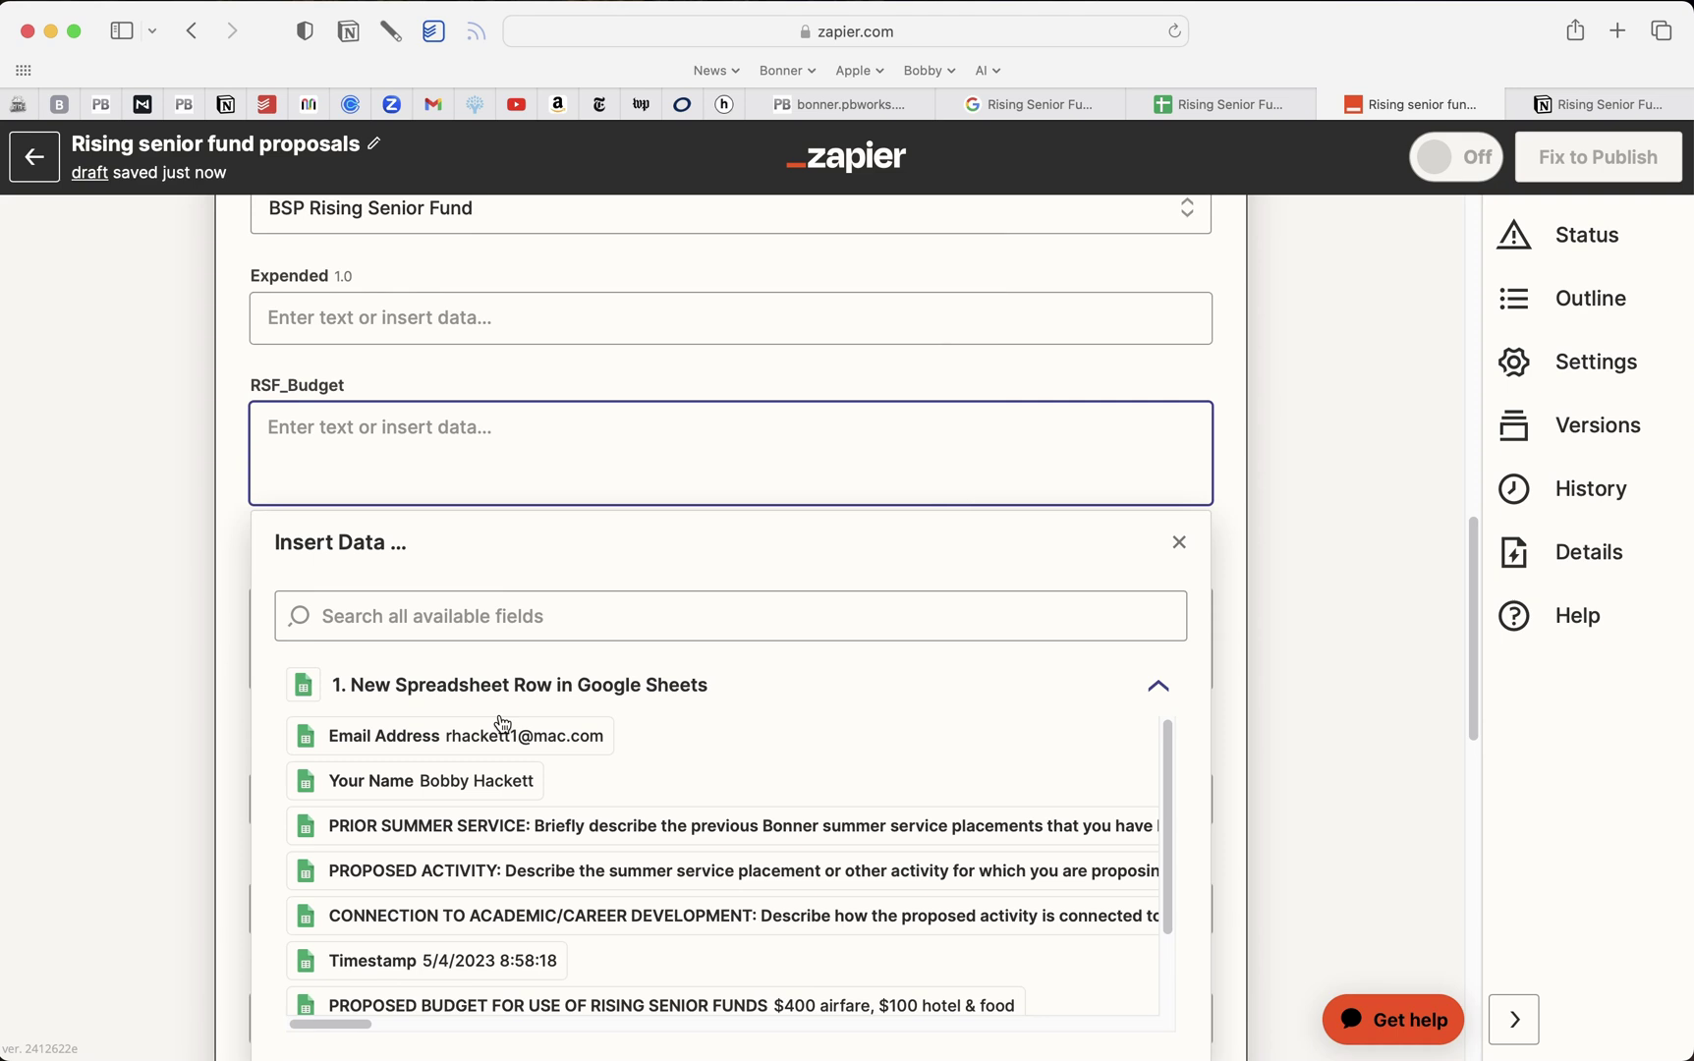
{"action": "scroll", "coordinate": [499, 724], "scroll_direction": "down", "scroll_amount": 4}
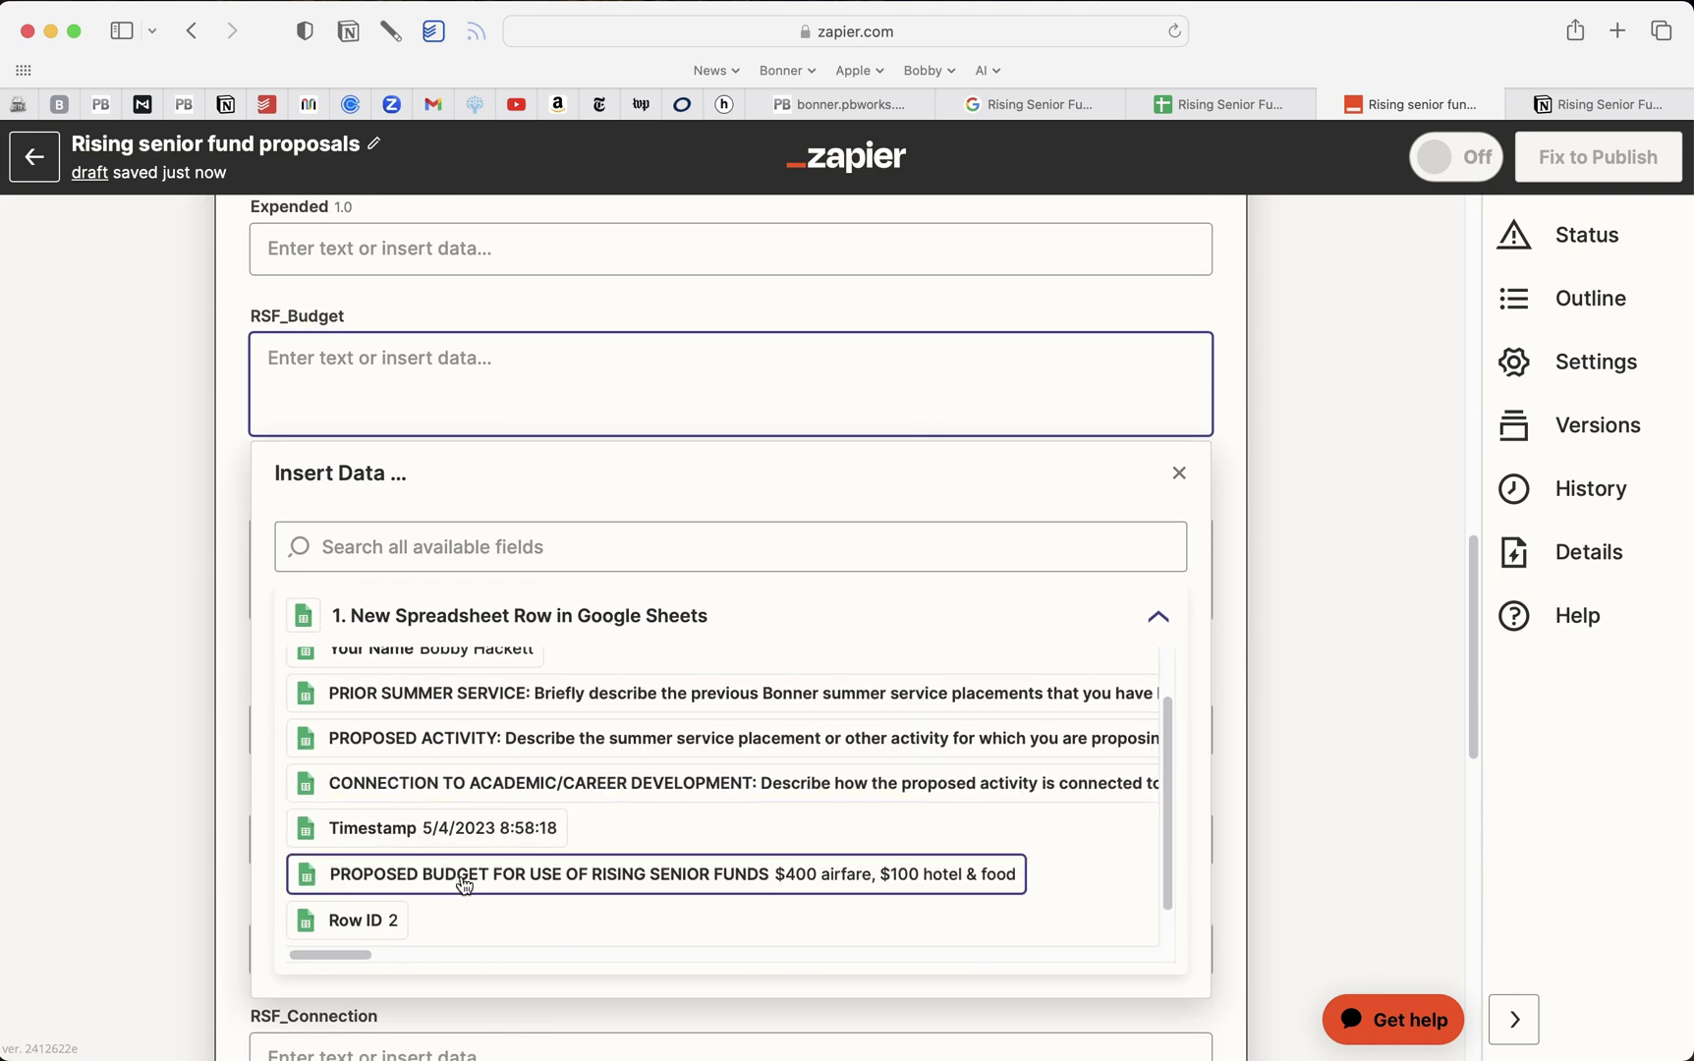
{"action": "left_click", "coordinate": [468, 884]}
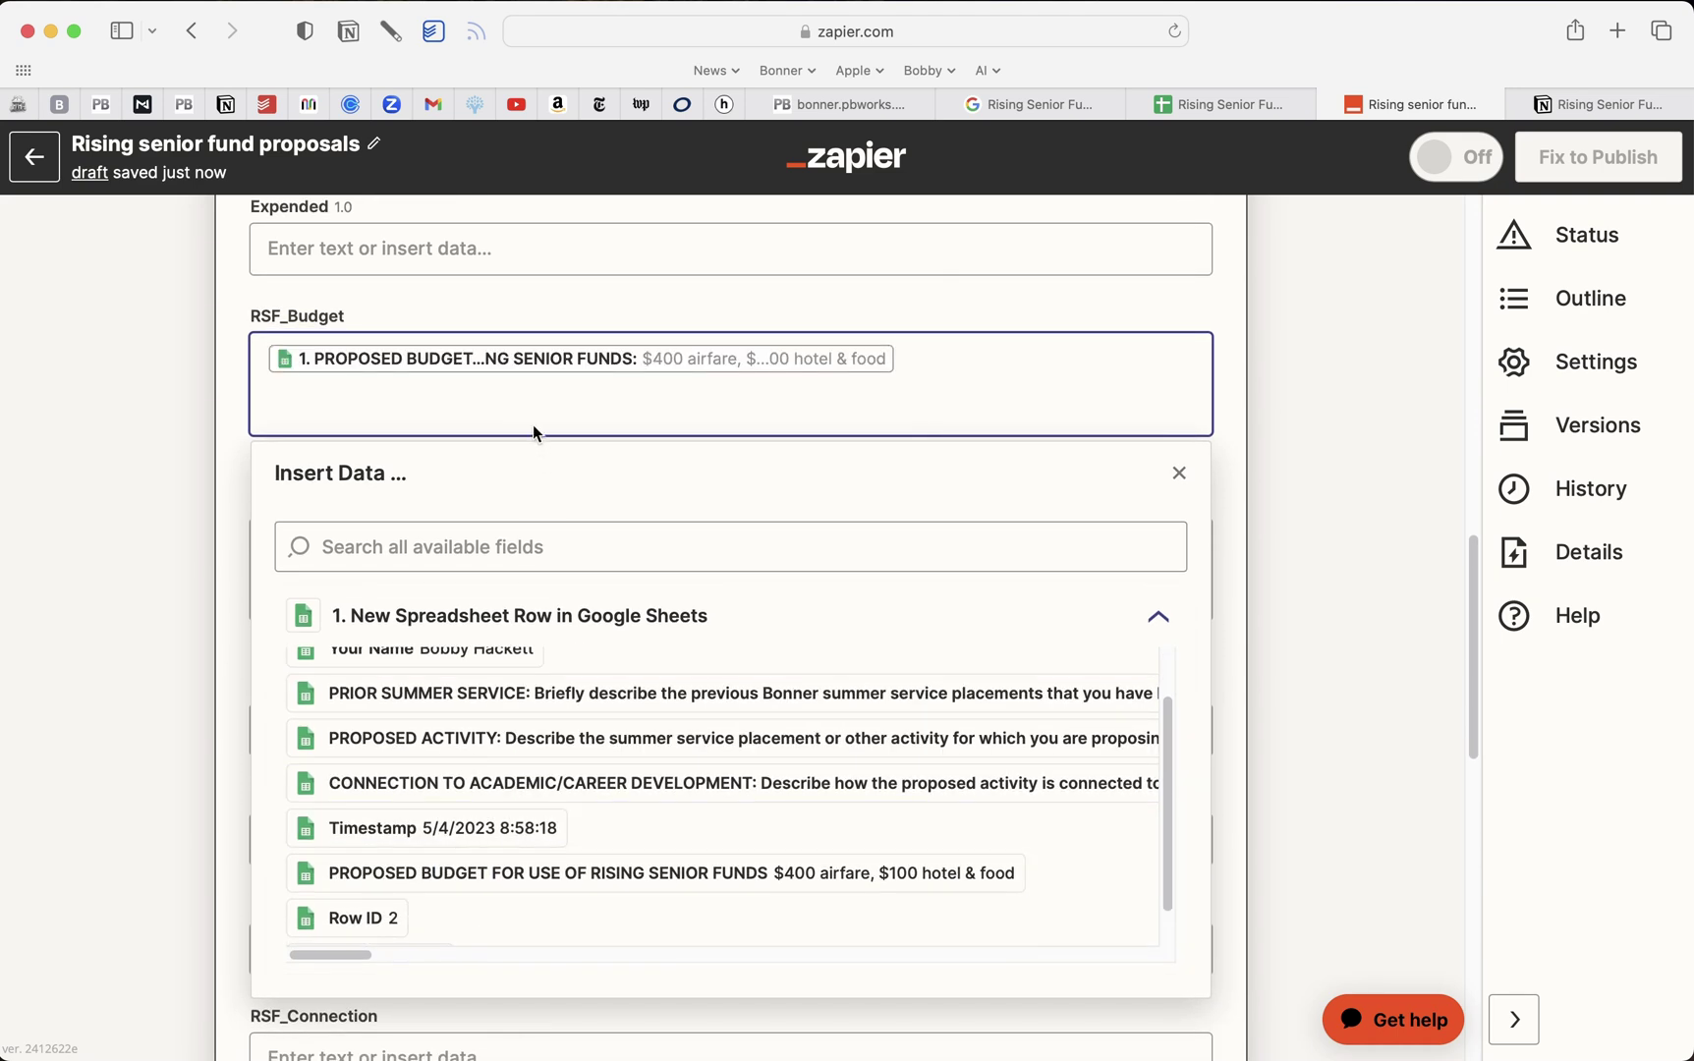
{"action": "left_click", "coordinate": [234, 474]}
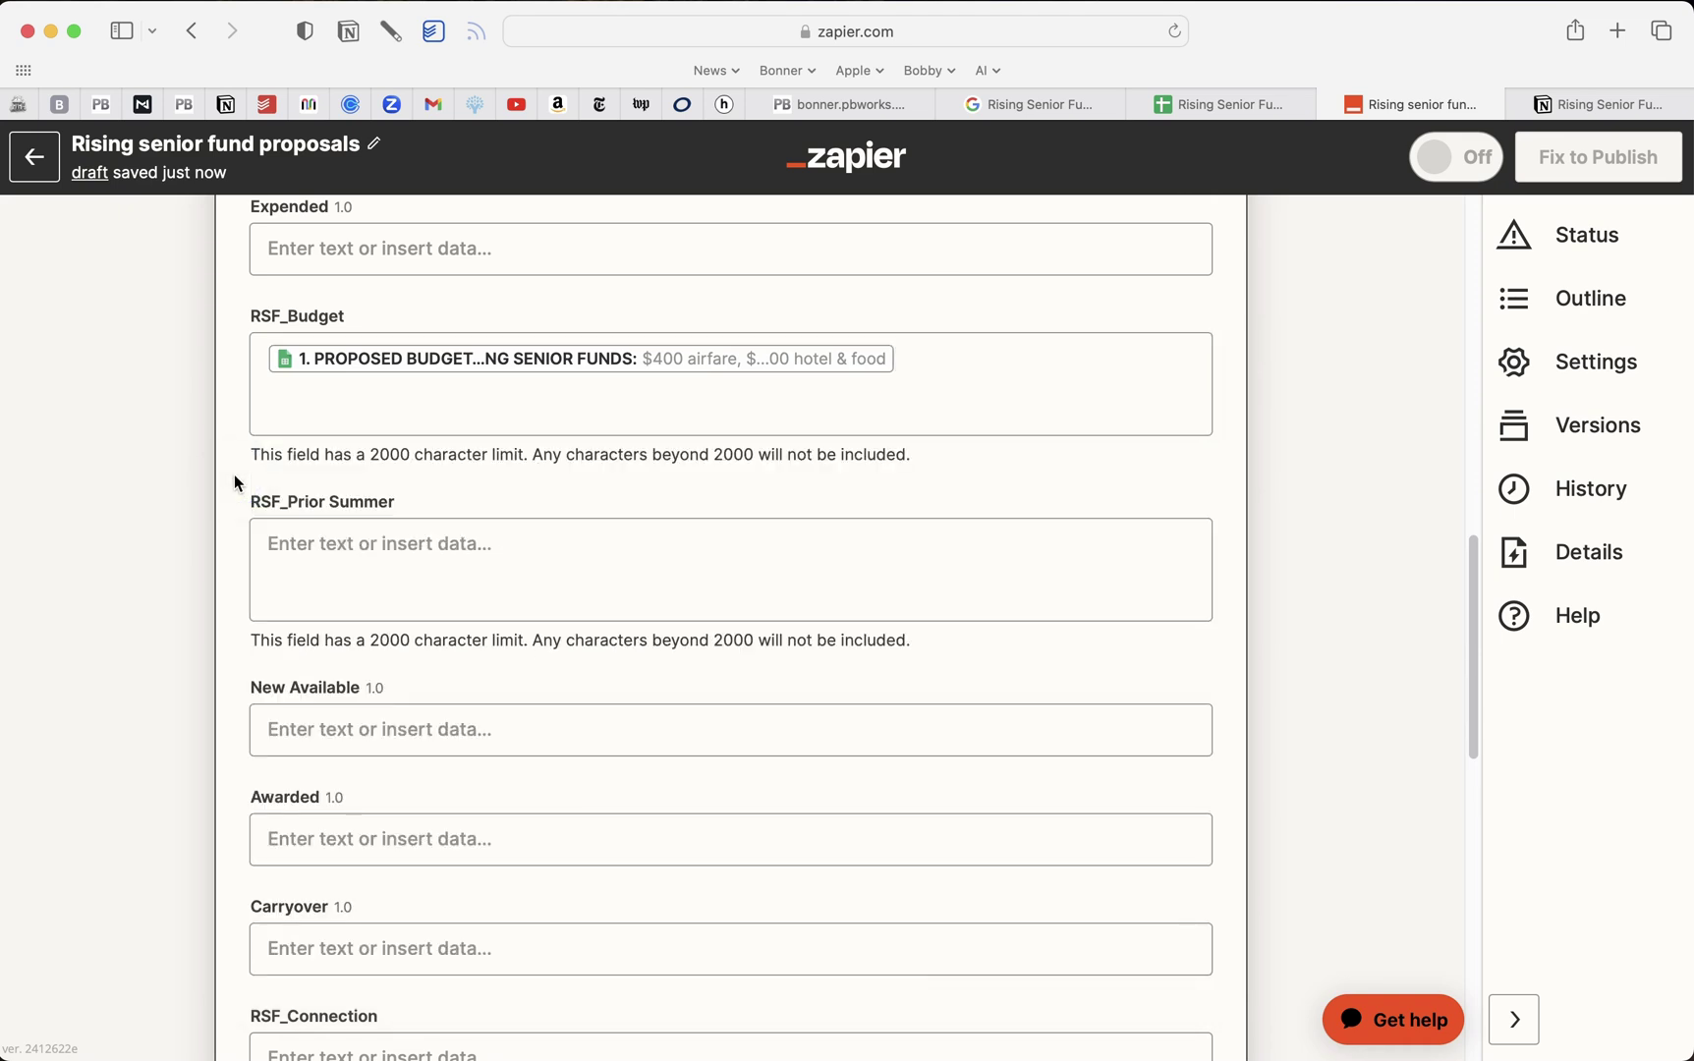
Fill RSF_Prior Summer and RSF_Connection with the prior summer and academic/career connection answers
{"action": "left_click", "coordinate": [304, 534]}
{"action": "scroll", "coordinate": [497, 602], "scroll_direction": "down", "scroll_amount": 2}
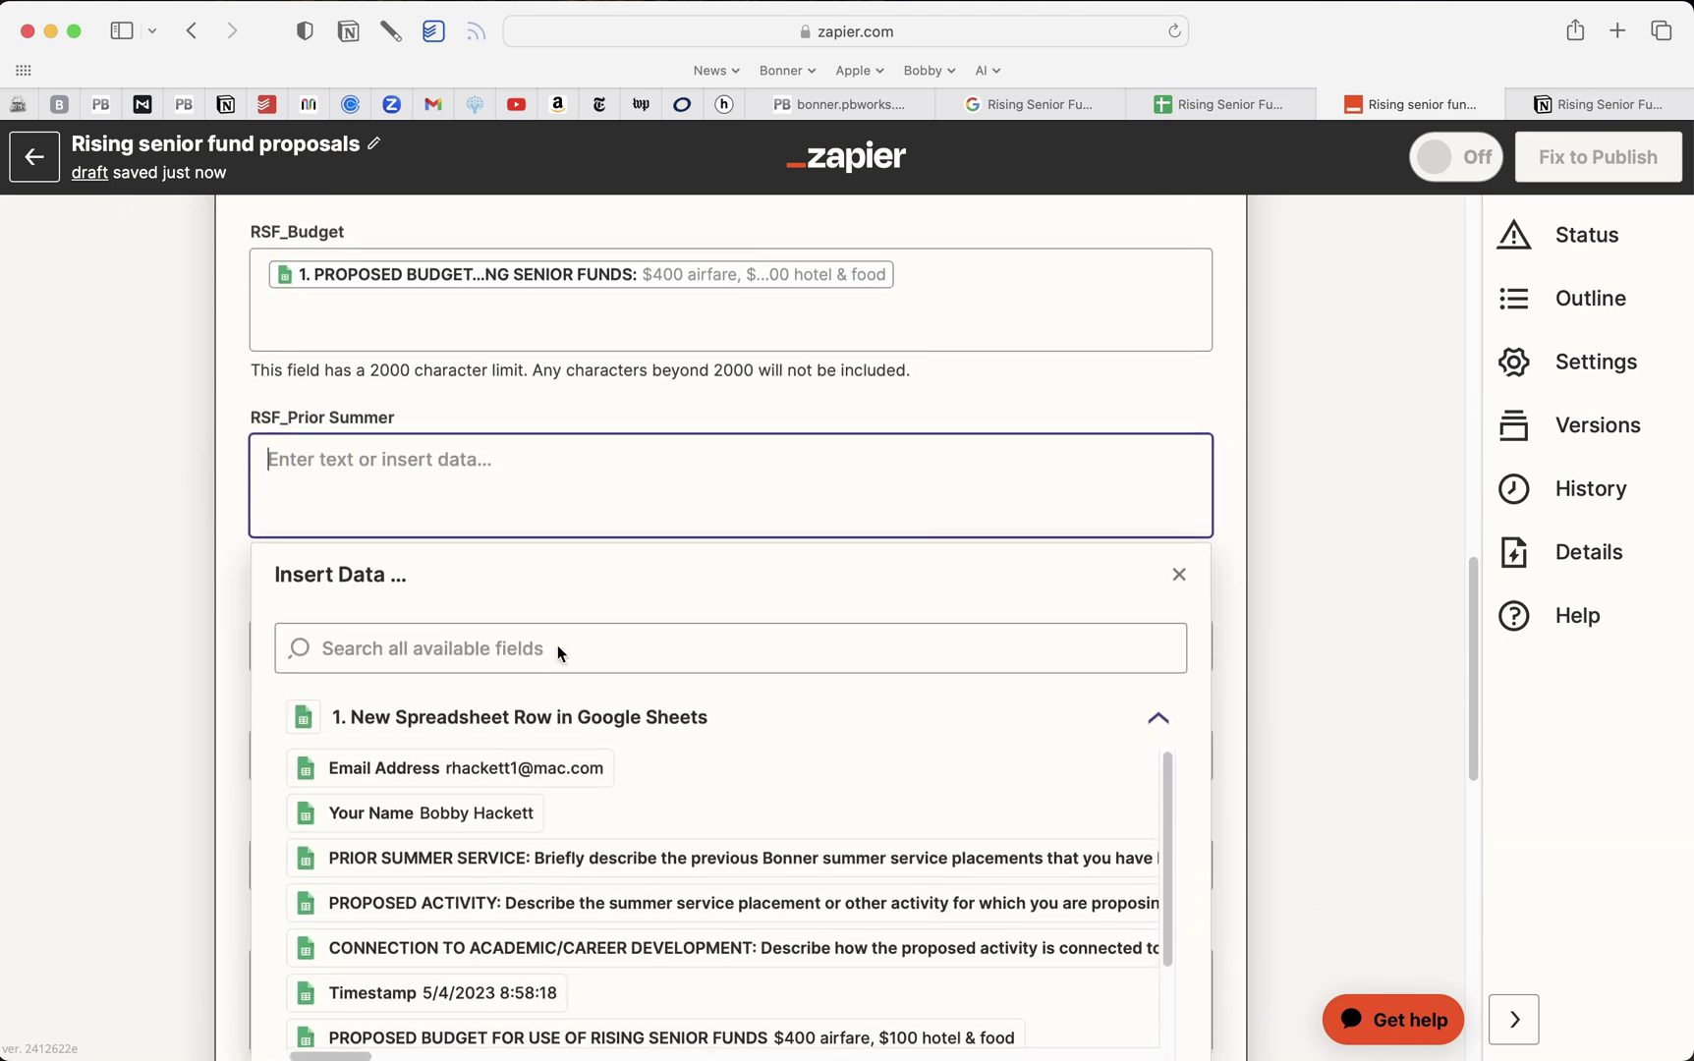
{"action": "left_click", "coordinate": [444, 855]}
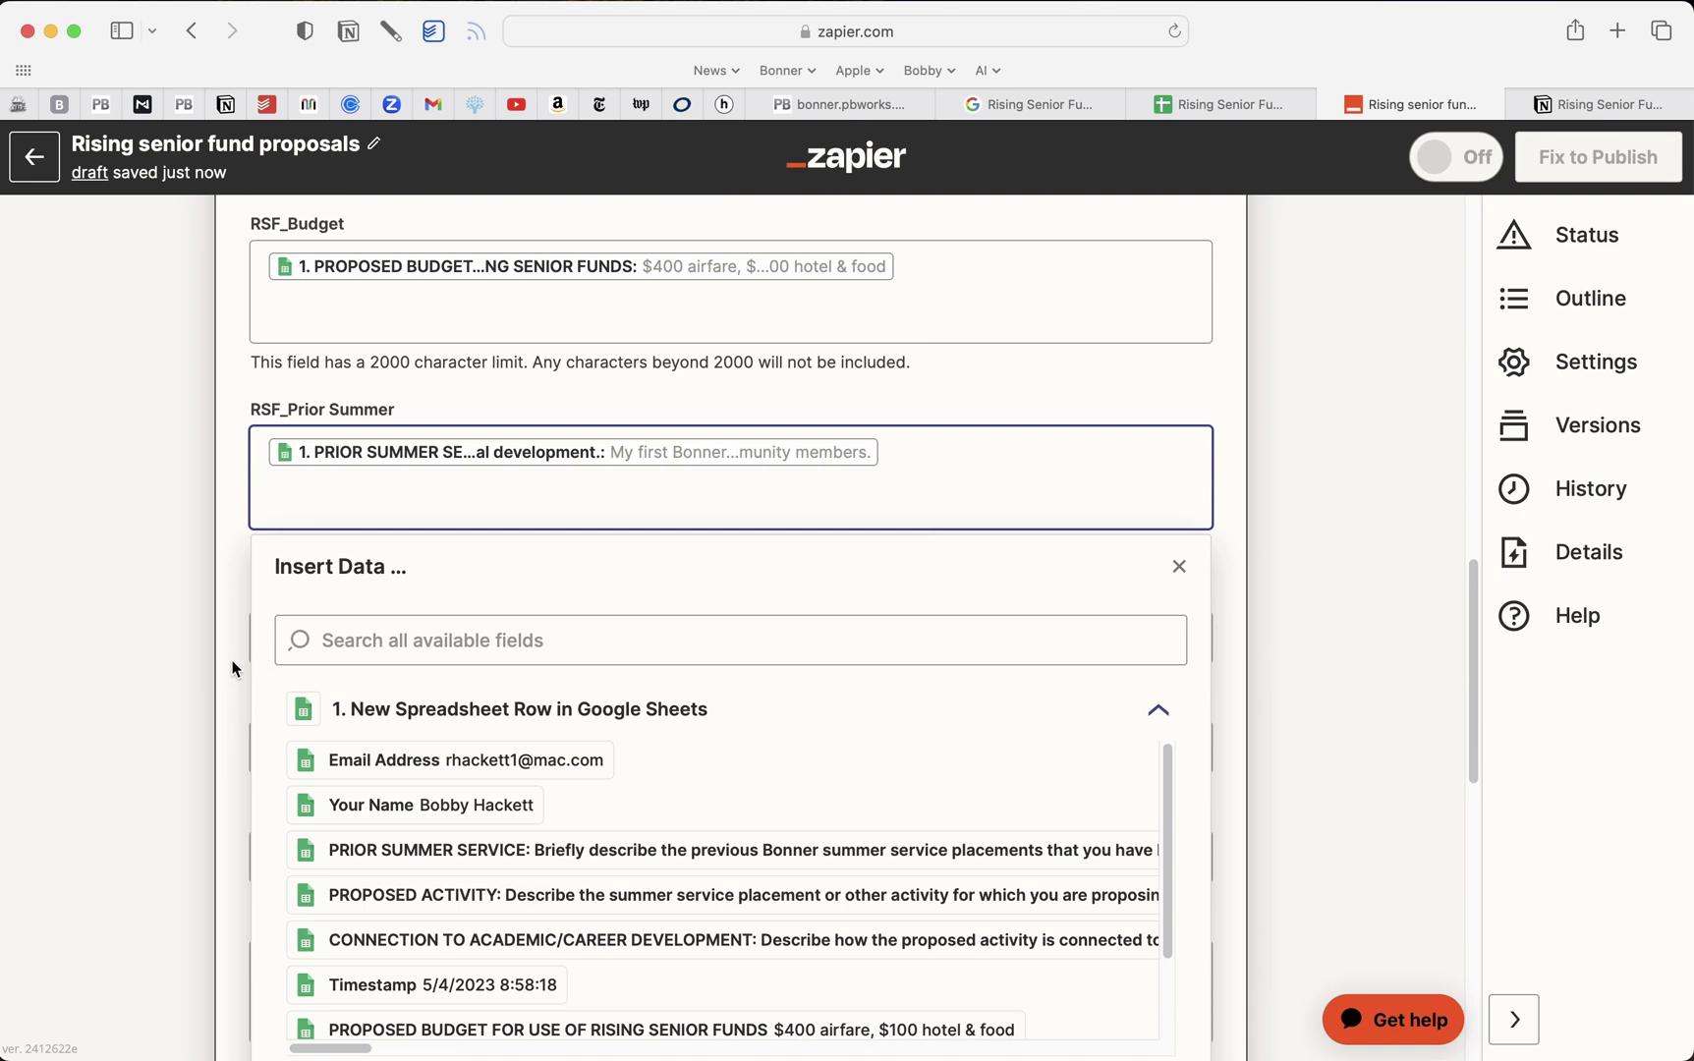
{"action": "left_click", "coordinate": [230, 659]}
{"action": "left_click", "coordinate": [349, 634]}
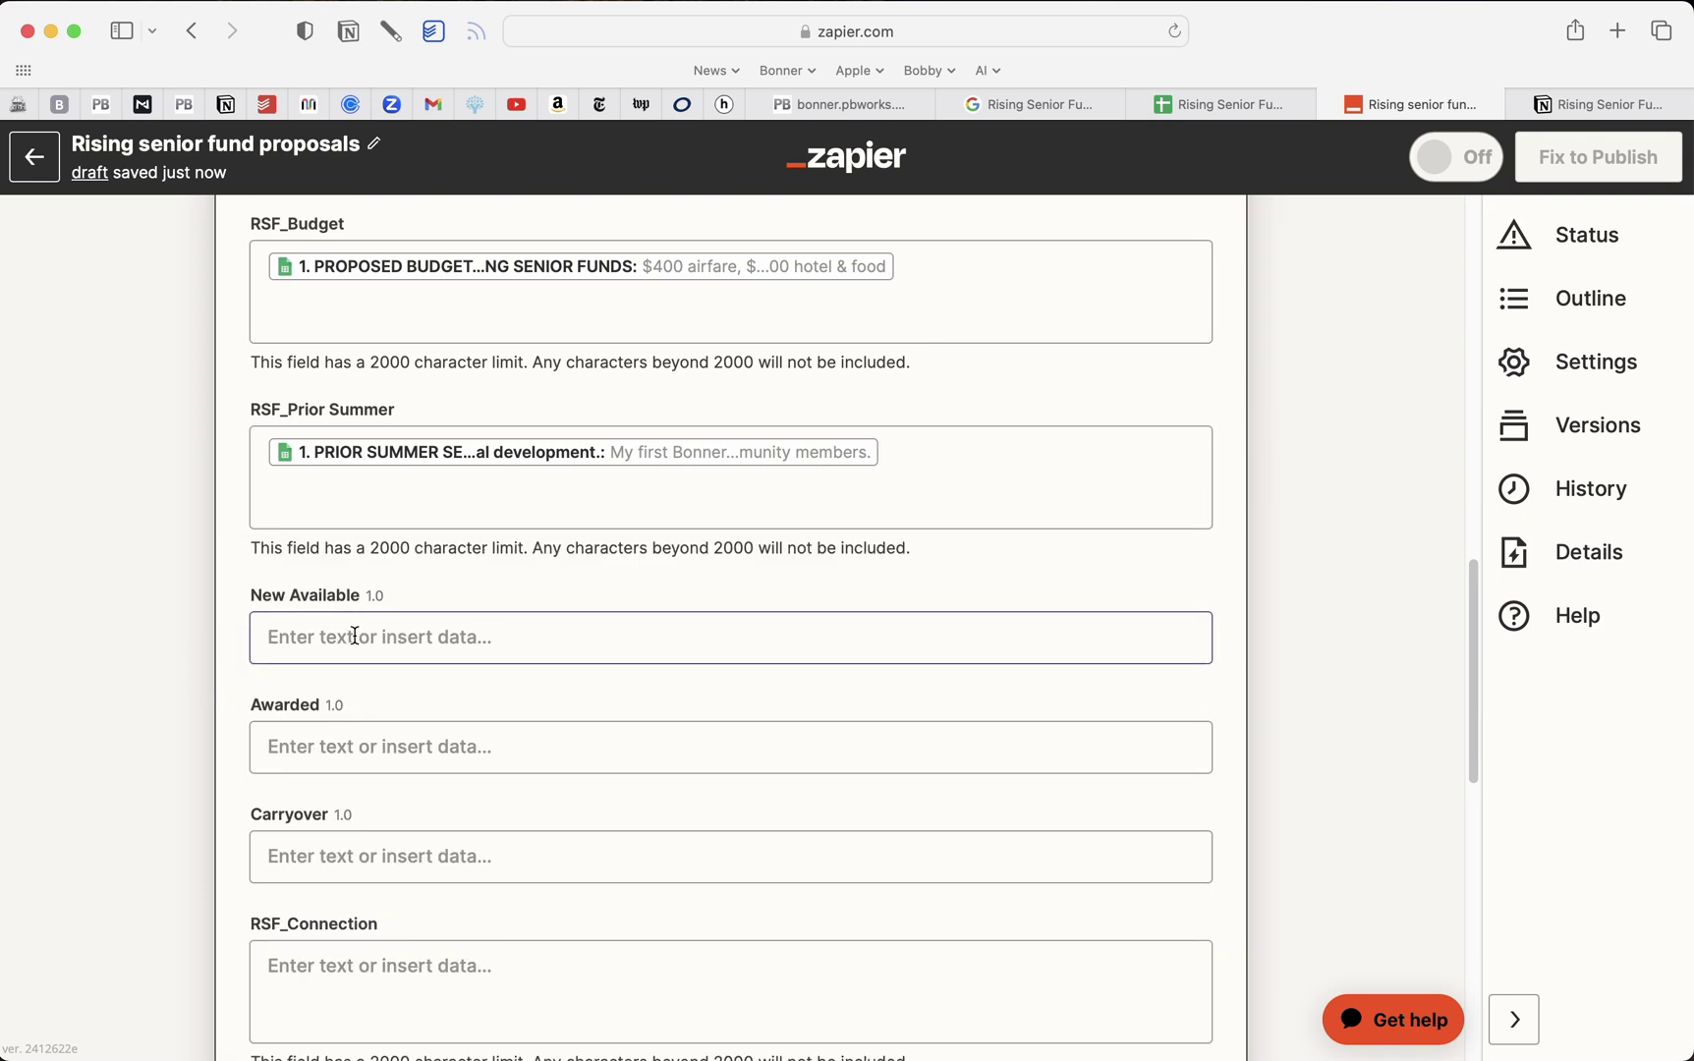
{"action": "scroll", "coordinate": [355, 636], "scroll_direction": "down", "scroll_amount": 2}
{"action": "scroll", "coordinate": [355, 636], "scroll_direction": "down", "scroll_amount": 6}
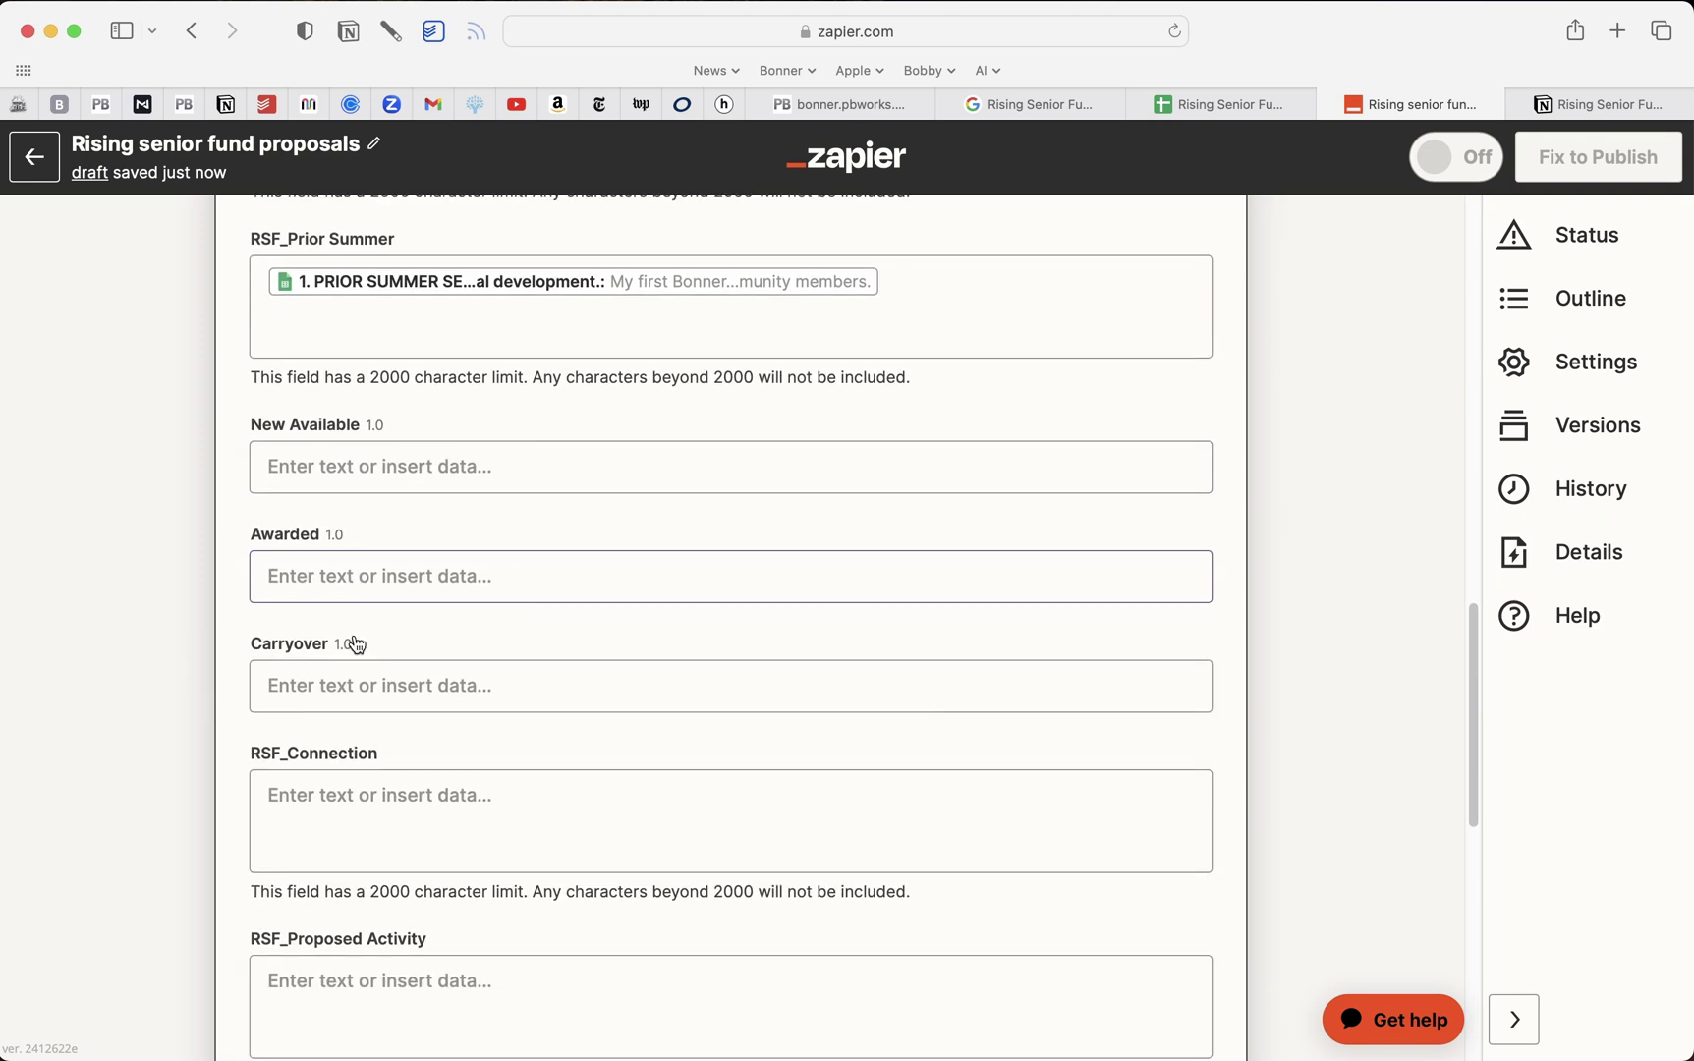
{"action": "scroll", "coordinate": [357, 644], "scroll_direction": "down", "scroll_amount": 1}
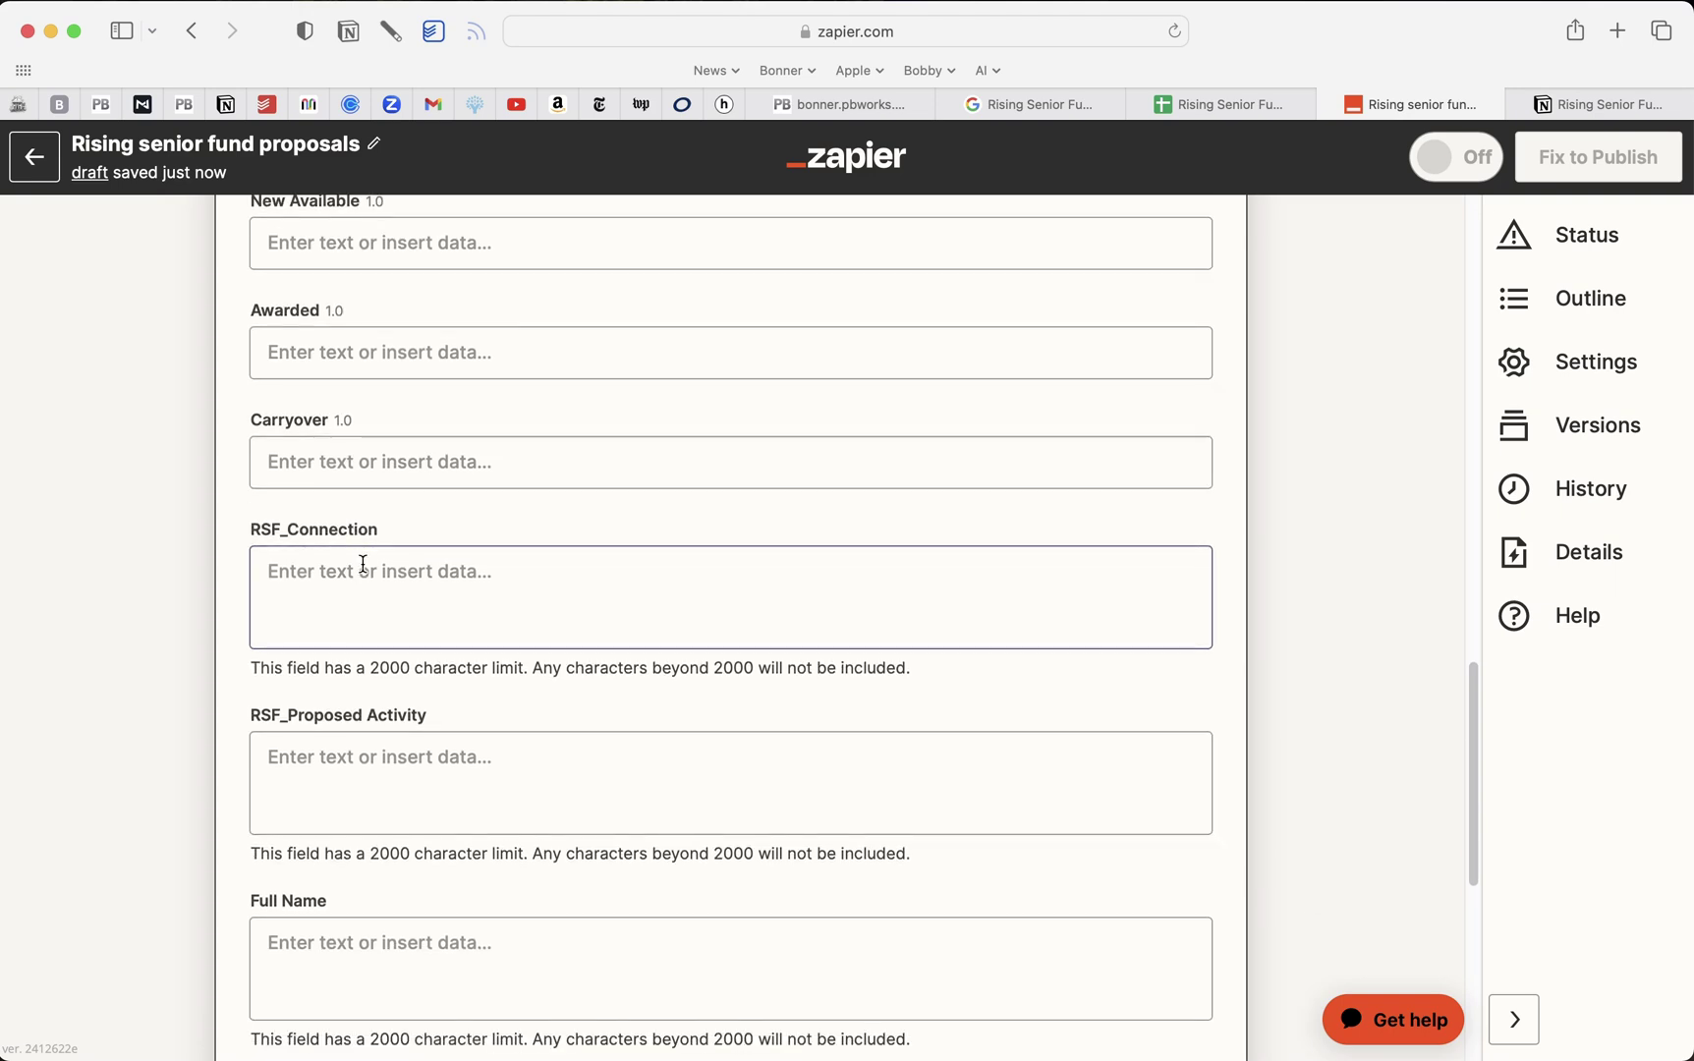
{"action": "left_click", "coordinate": [361, 572]}
{"action": "scroll", "coordinate": [592, 656], "scroll_direction": "down", "scroll_amount": 5}
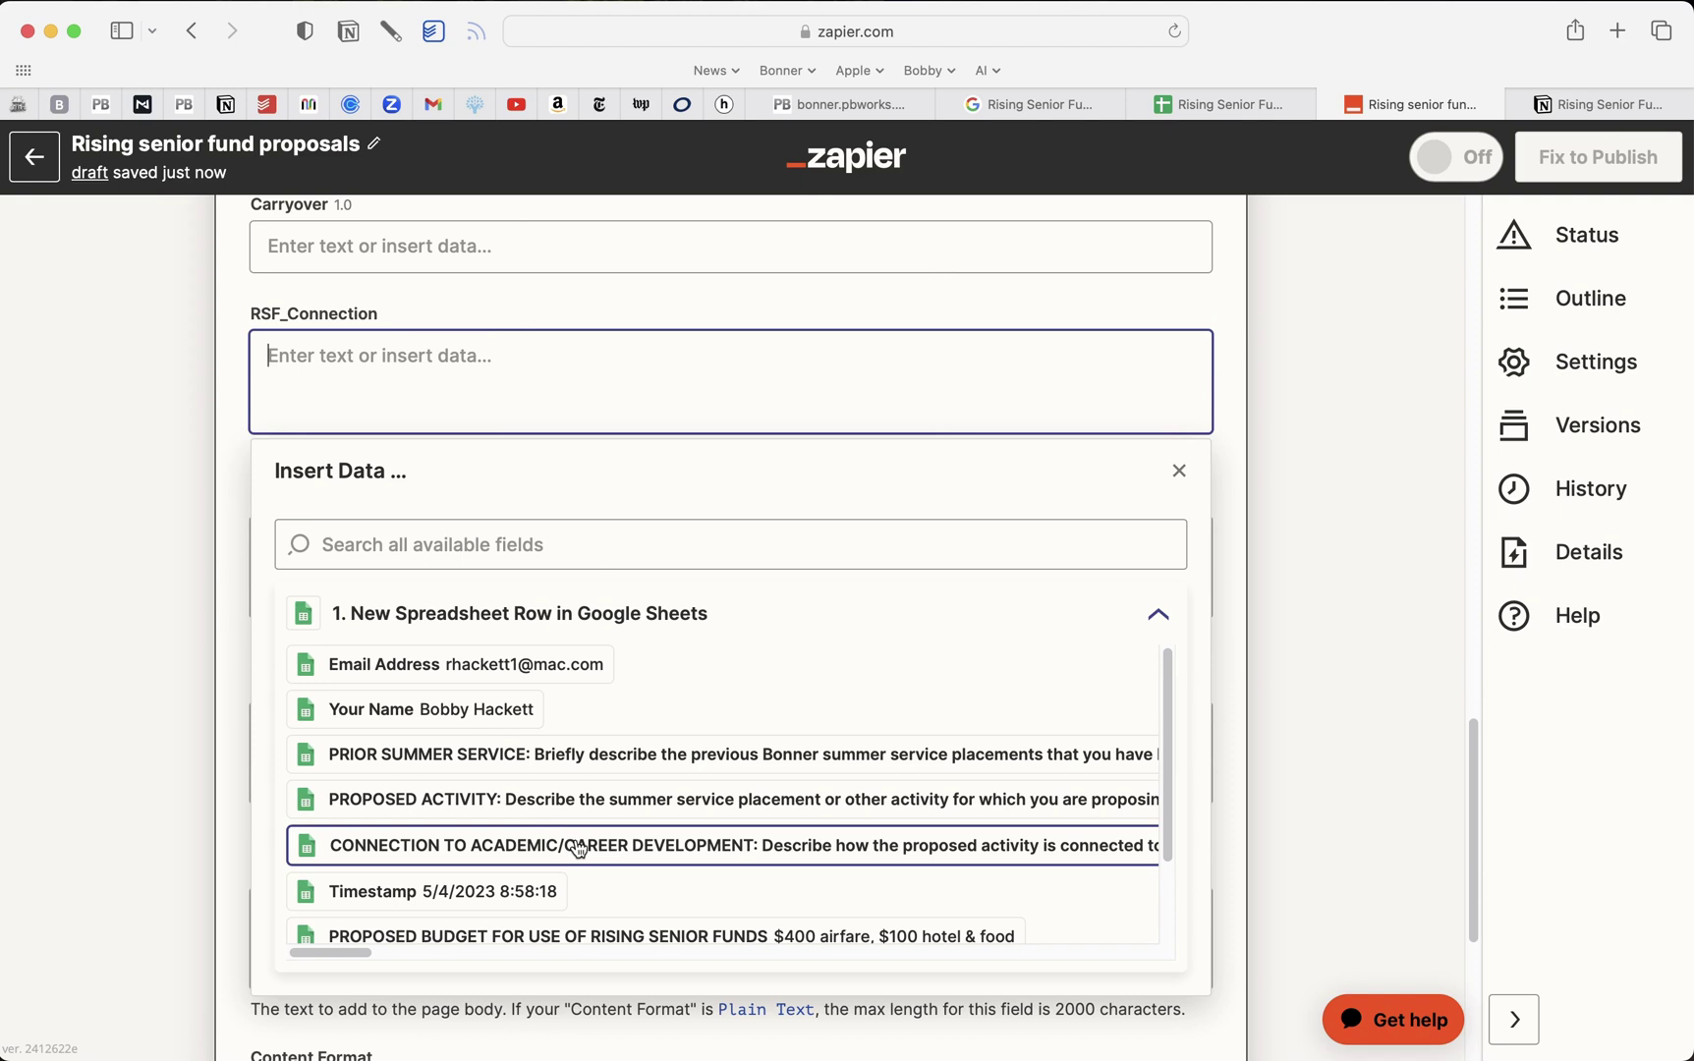
{"action": "left_click", "coordinate": [579, 847]}
{"action": "left_click", "coordinate": [240, 602]}
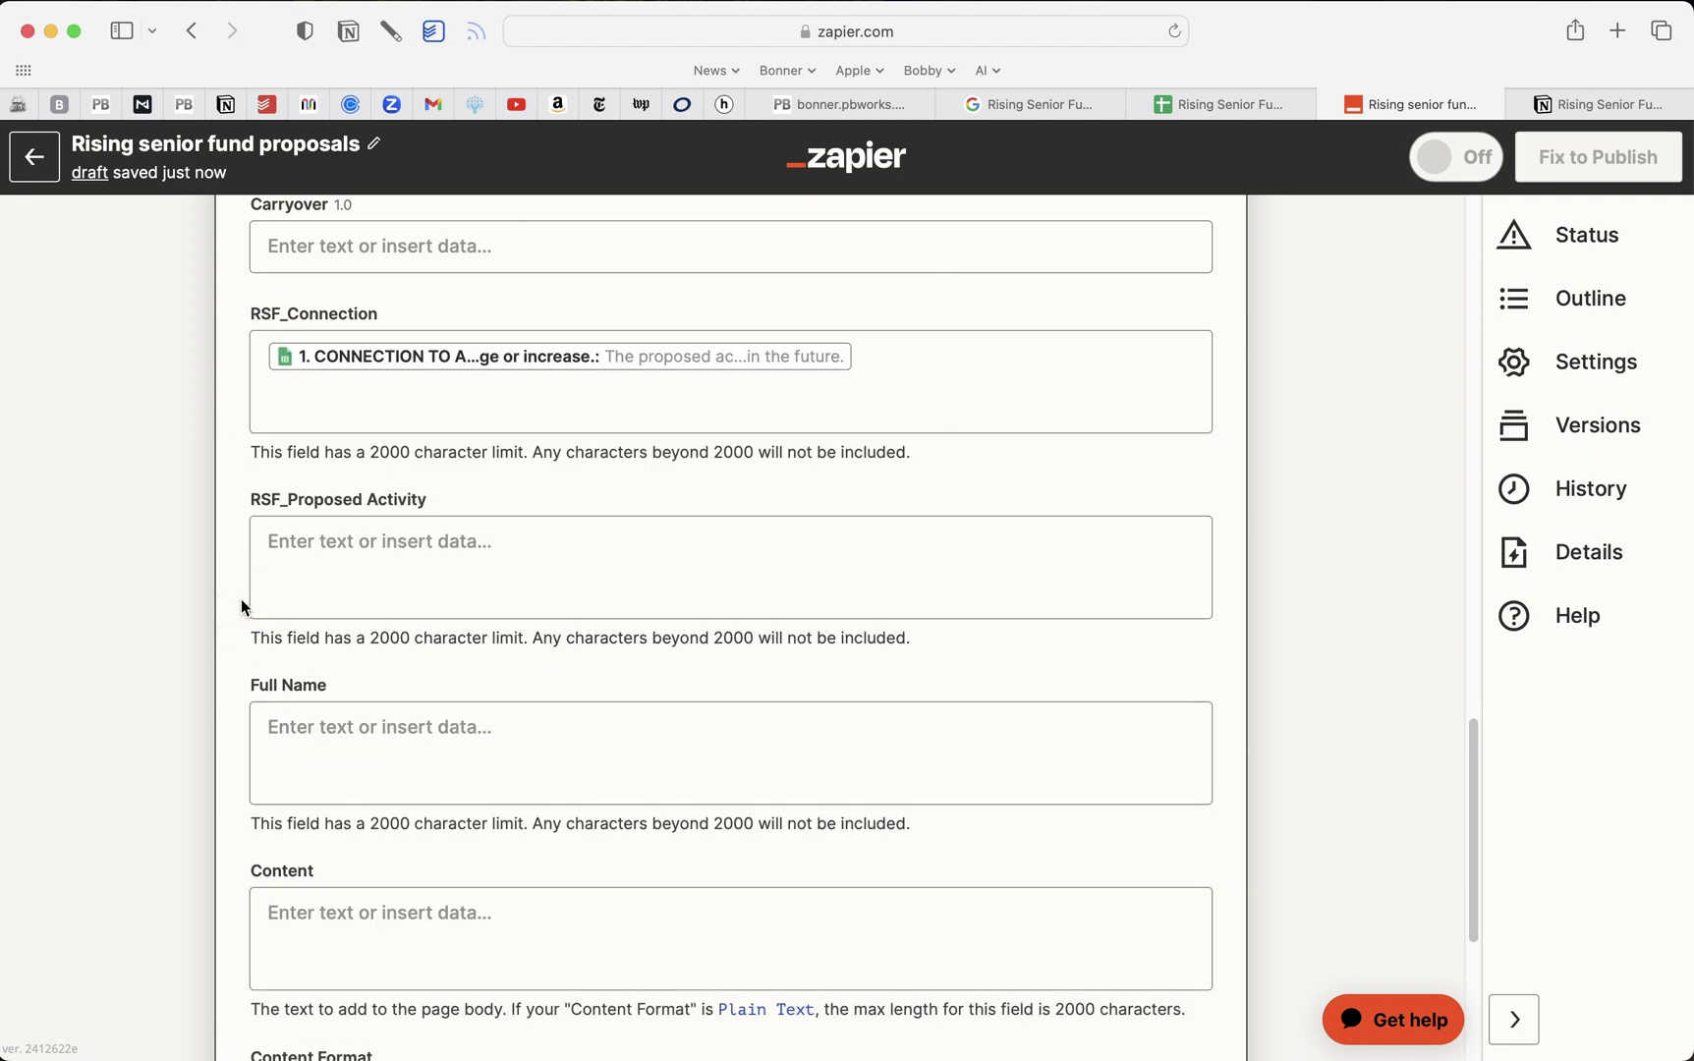
Fill RSF_Proposed Activity and Full Name with the proposed activity and respondent's name answers
{"action": "left_click", "coordinate": [302, 543]}
{"action": "scroll", "coordinate": [607, 741], "scroll_direction": "down", "scroll_amount": 1}
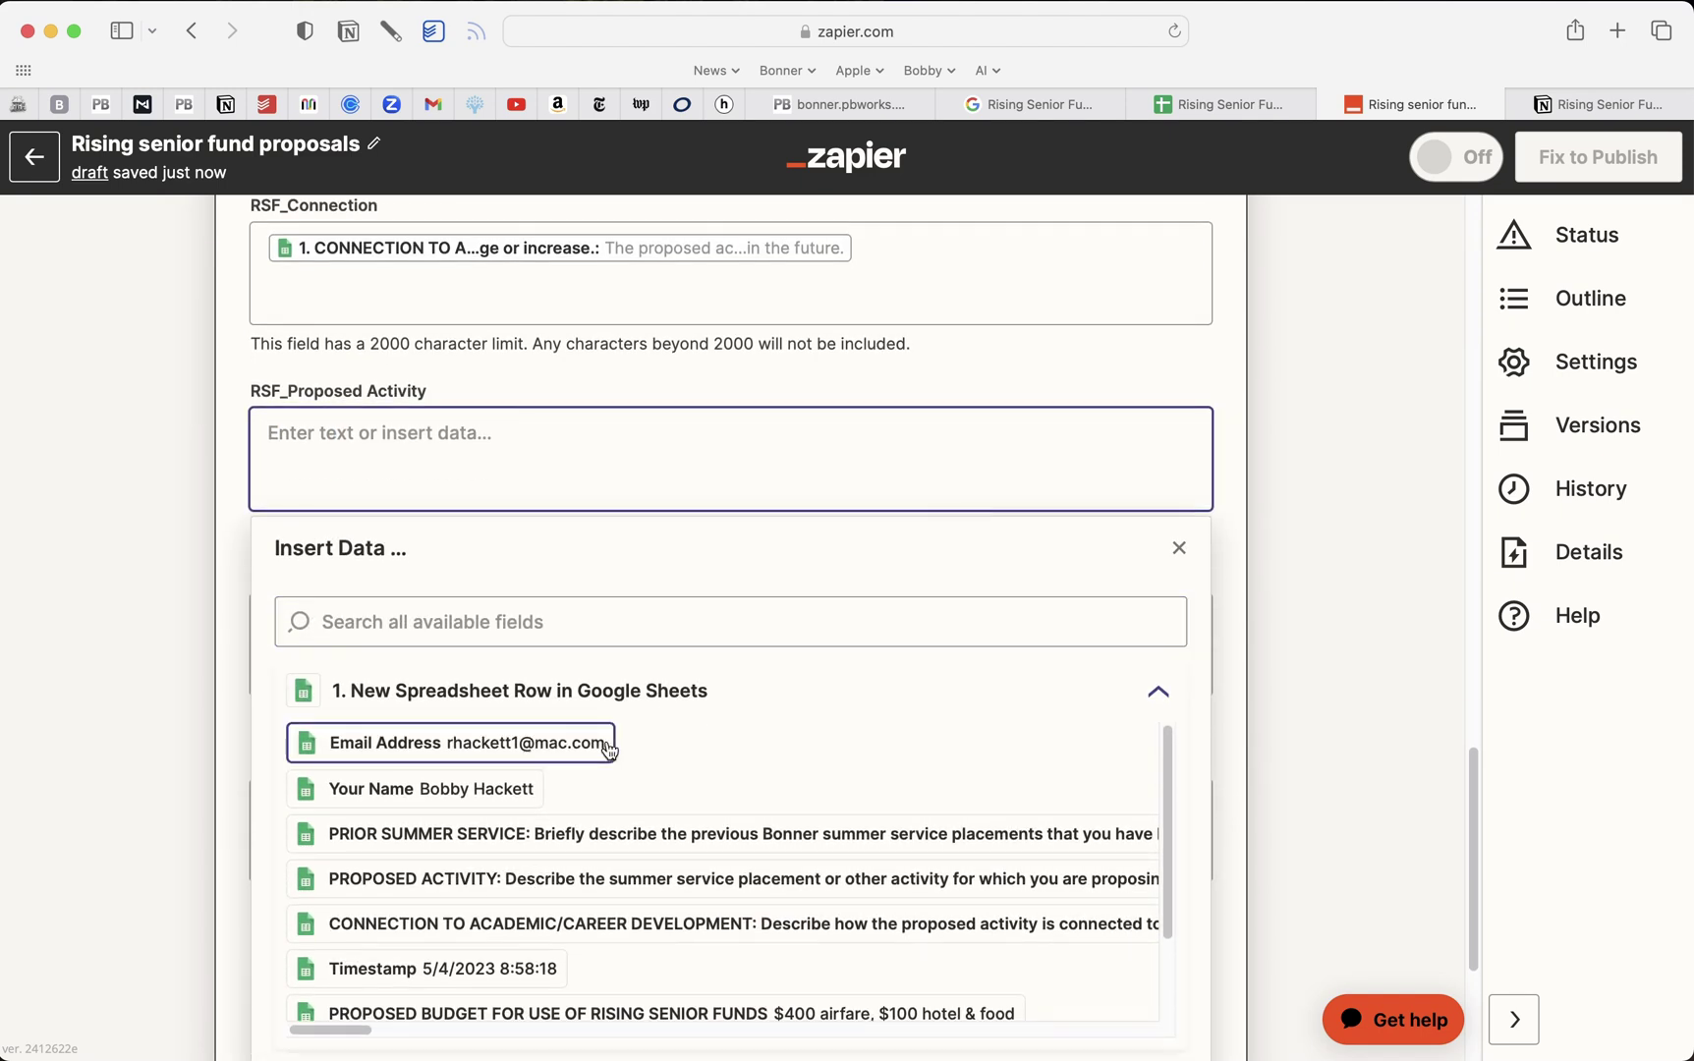
{"action": "left_click", "coordinate": [579, 884]}
{"action": "left_click", "coordinate": [228, 696]}
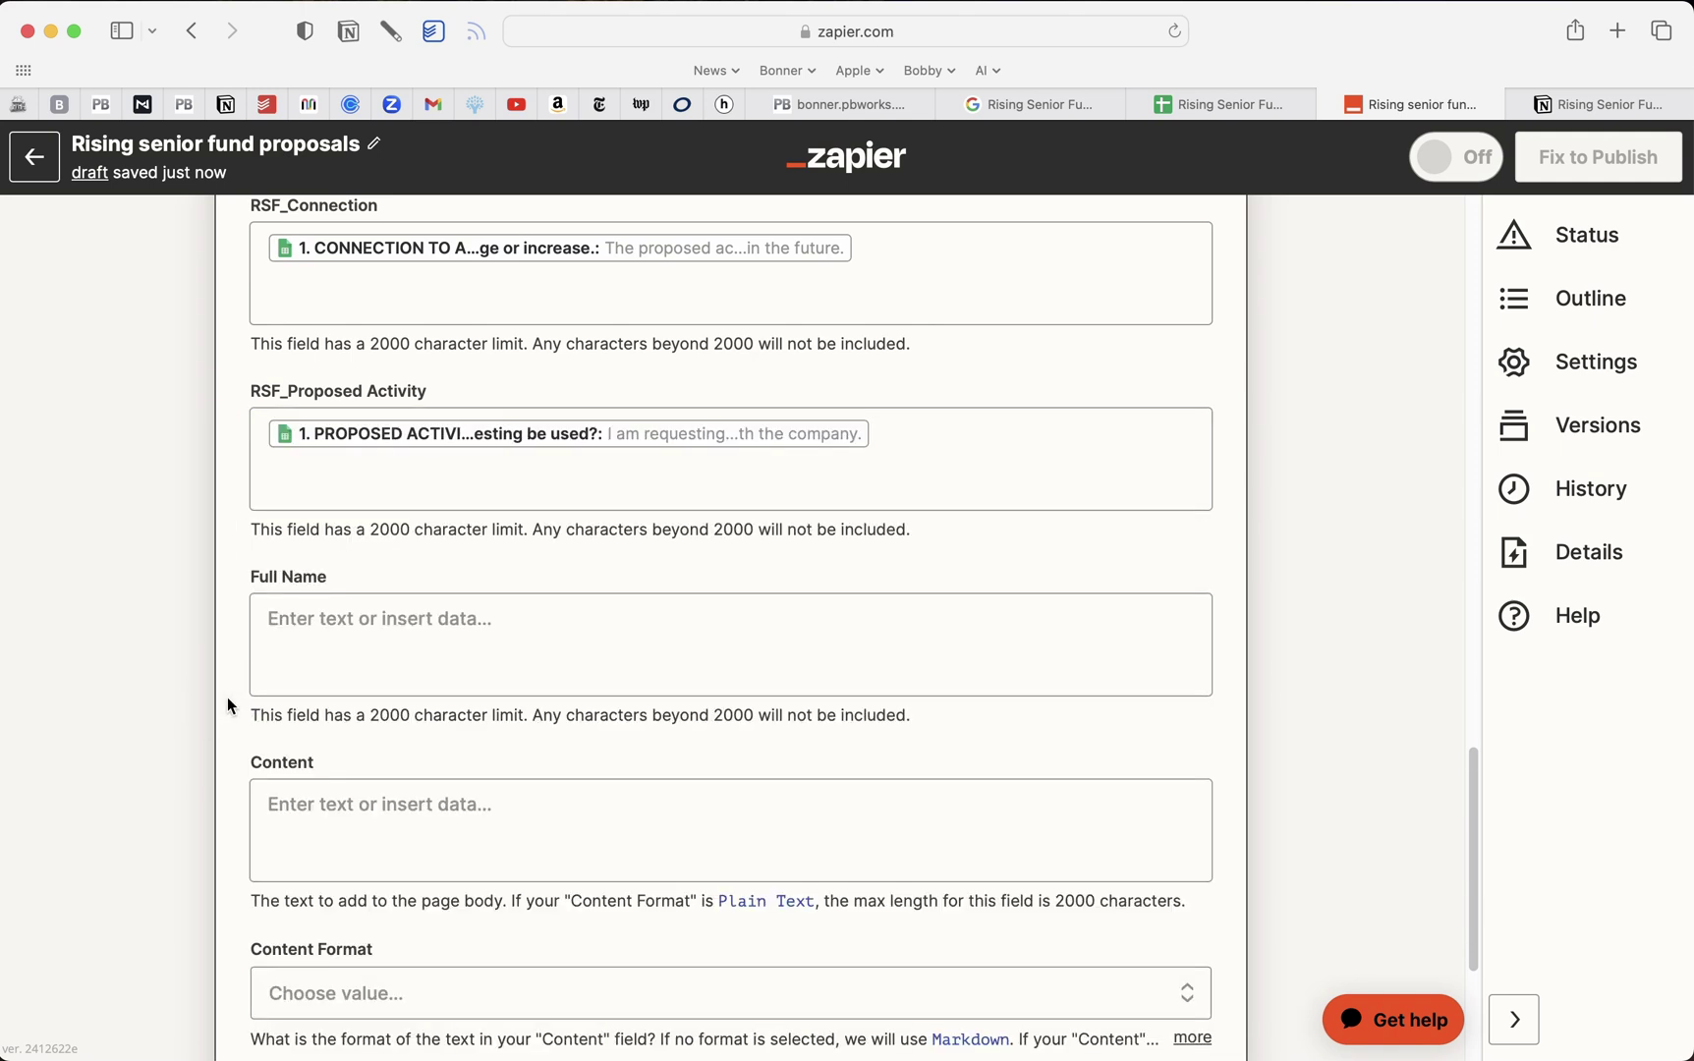
{"action": "scroll", "coordinate": [235, 688], "scroll_direction": "down", "scroll_amount": 1}
{"action": "left_click", "coordinate": [408, 529]}
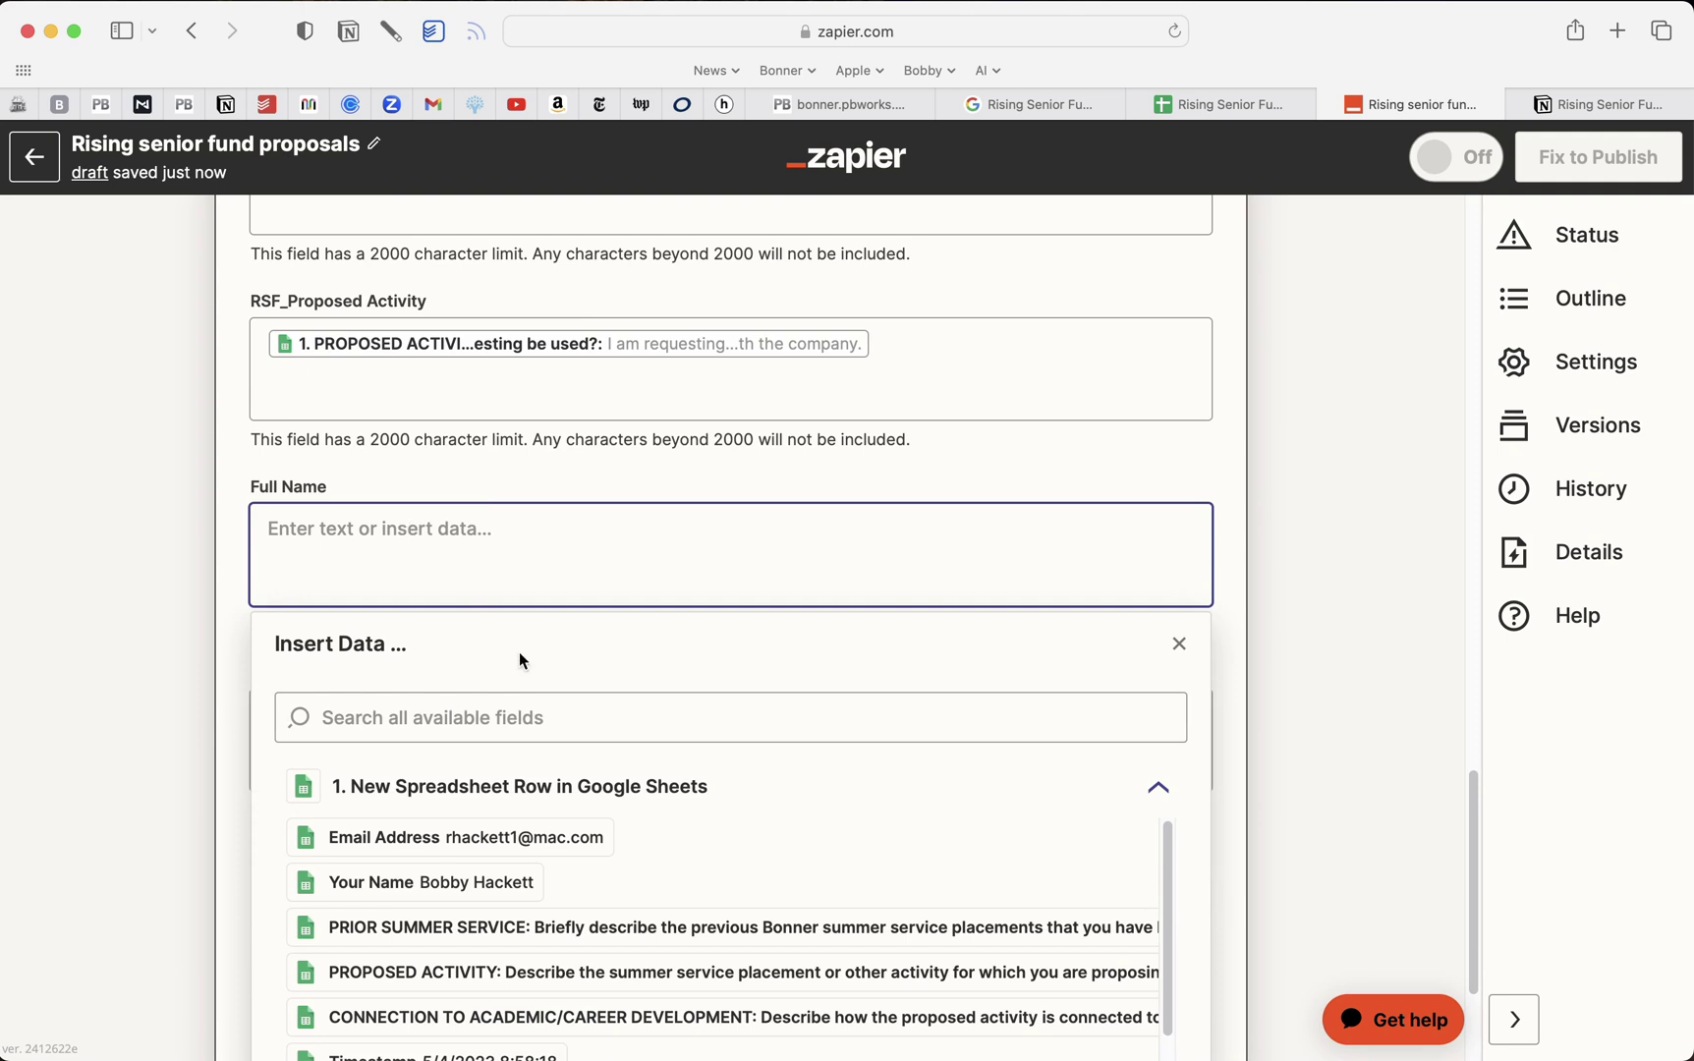
{"action": "left_click", "coordinate": [491, 882]}
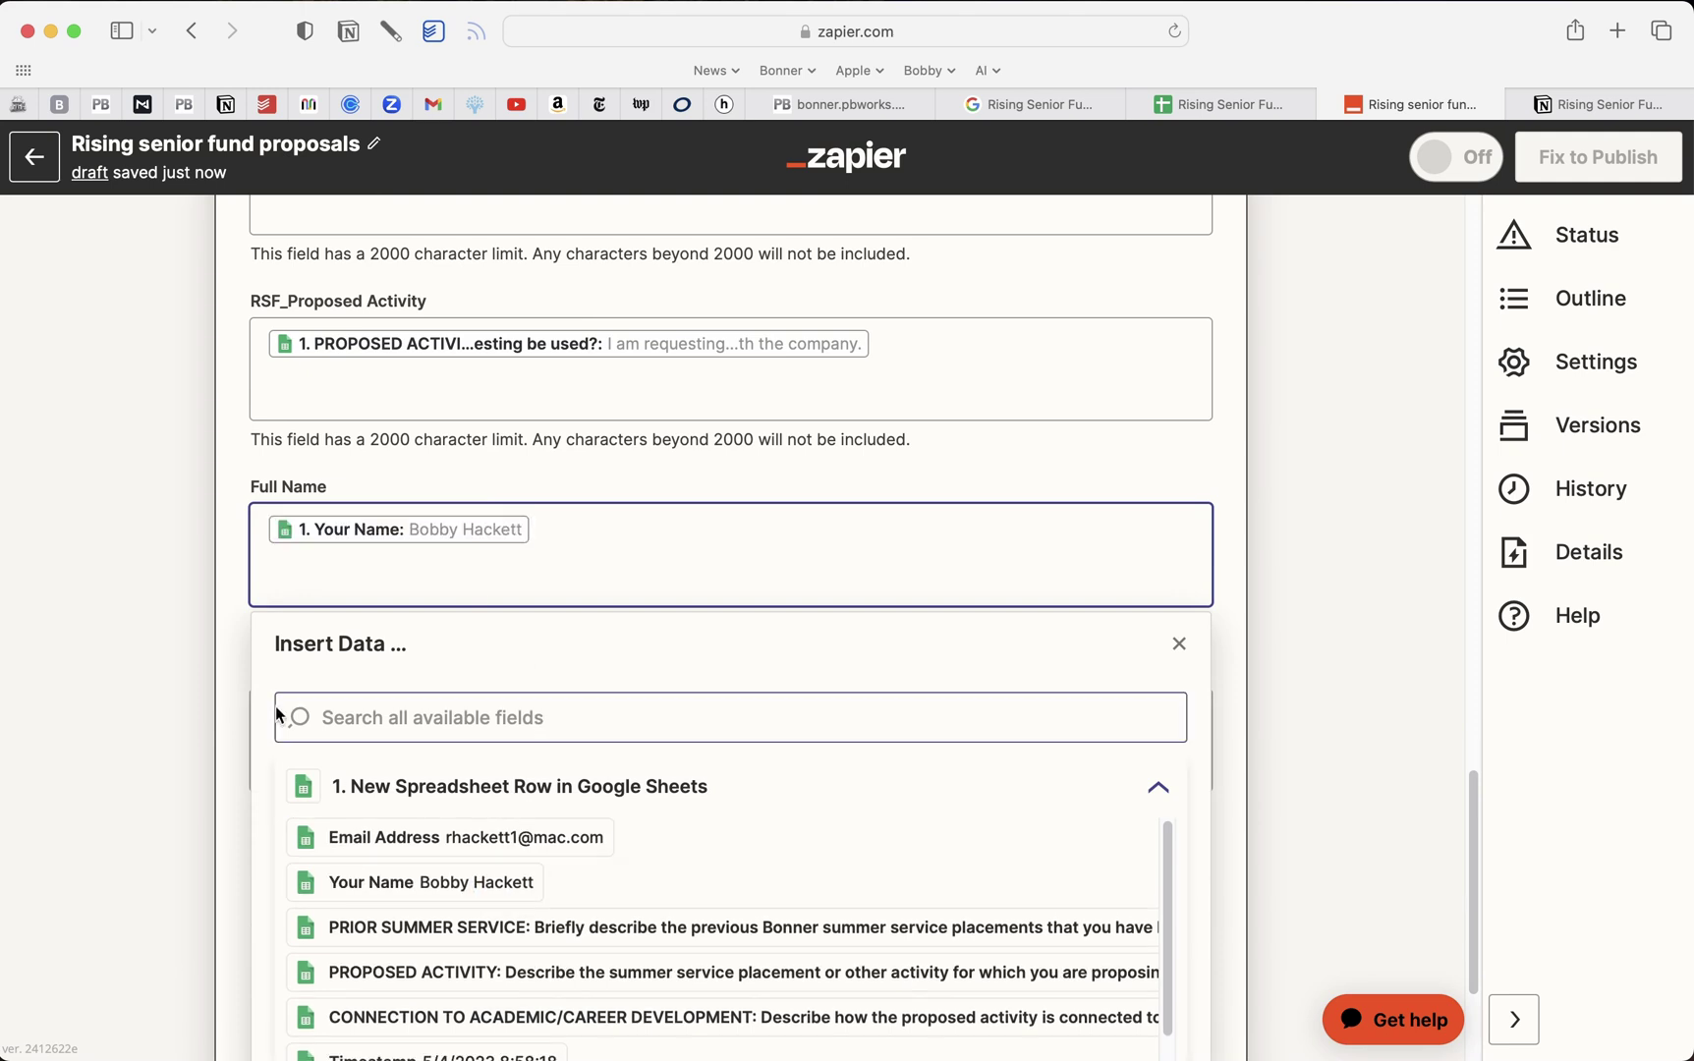
{"action": "left_click", "coordinate": [232, 672]}
{"action": "scroll", "coordinate": [230, 664], "scroll_direction": "down", "scroll_amount": 3}
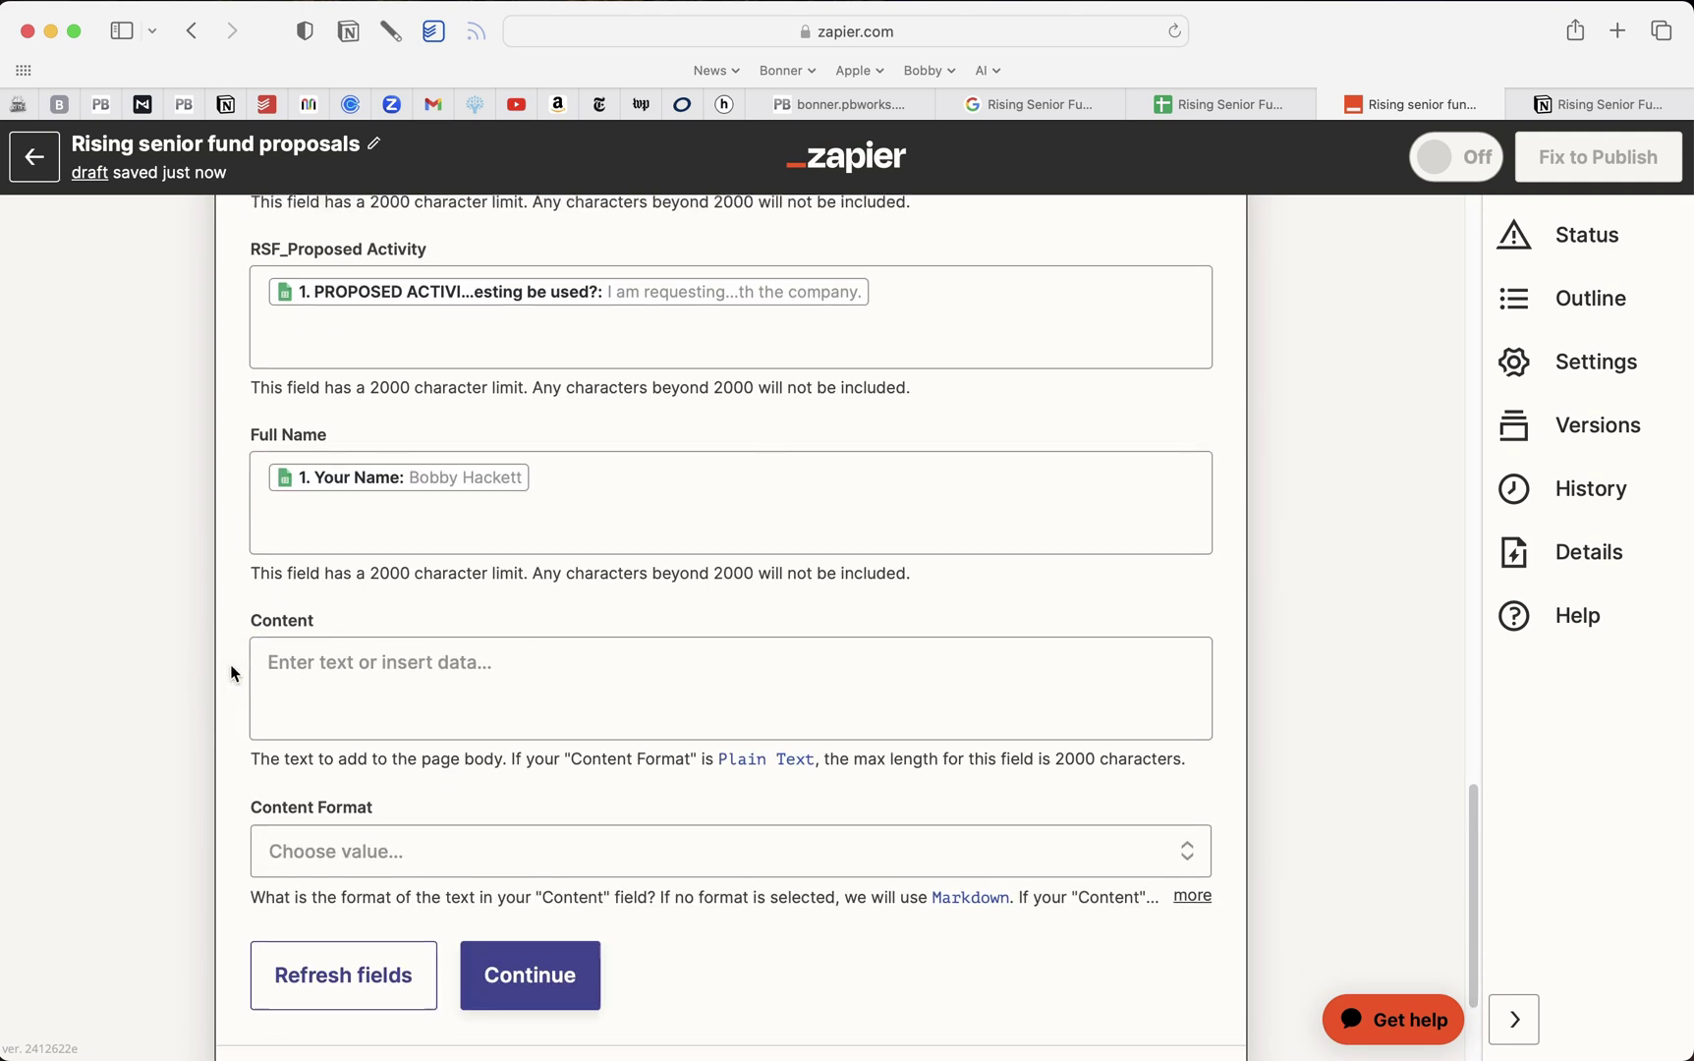
{"action": "scroll", "coordinate": [293, 707], "scroll_direction": "down", "scroll_amount": 1}
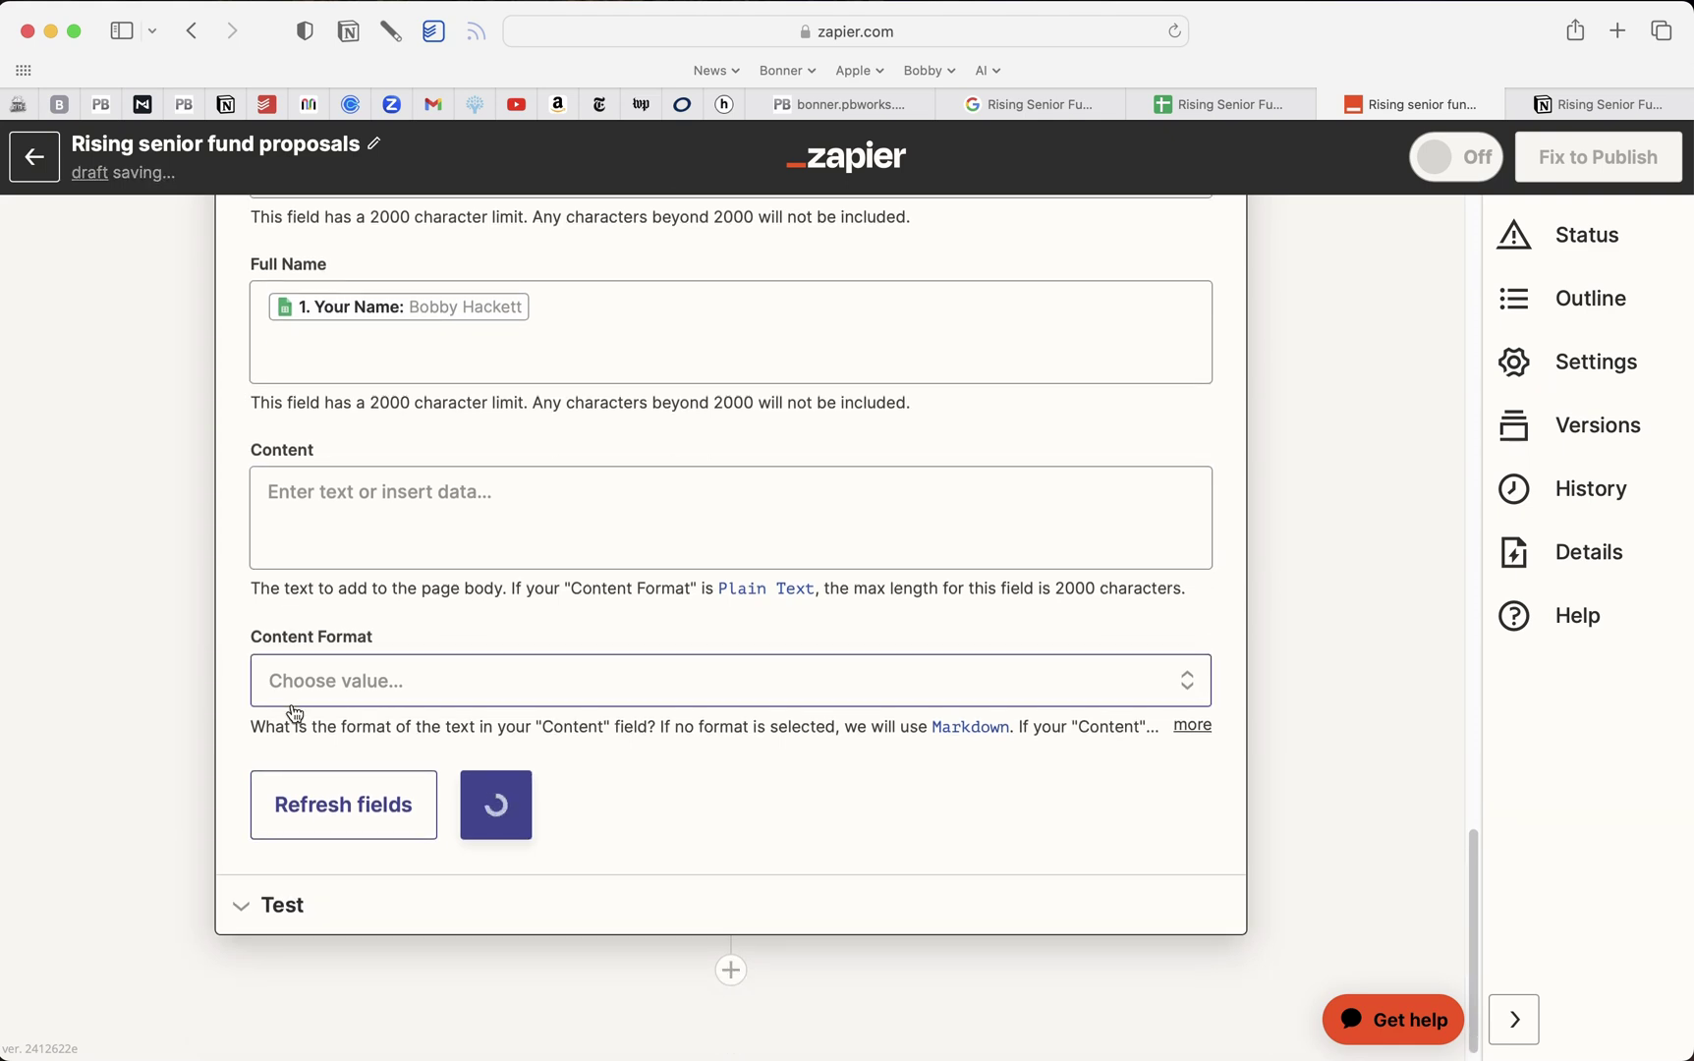
Test the Notion action to create a Rising Senior Fund '23 item, then view the Funding database
{"action": "left_click", "coordinate": [539, 804]}
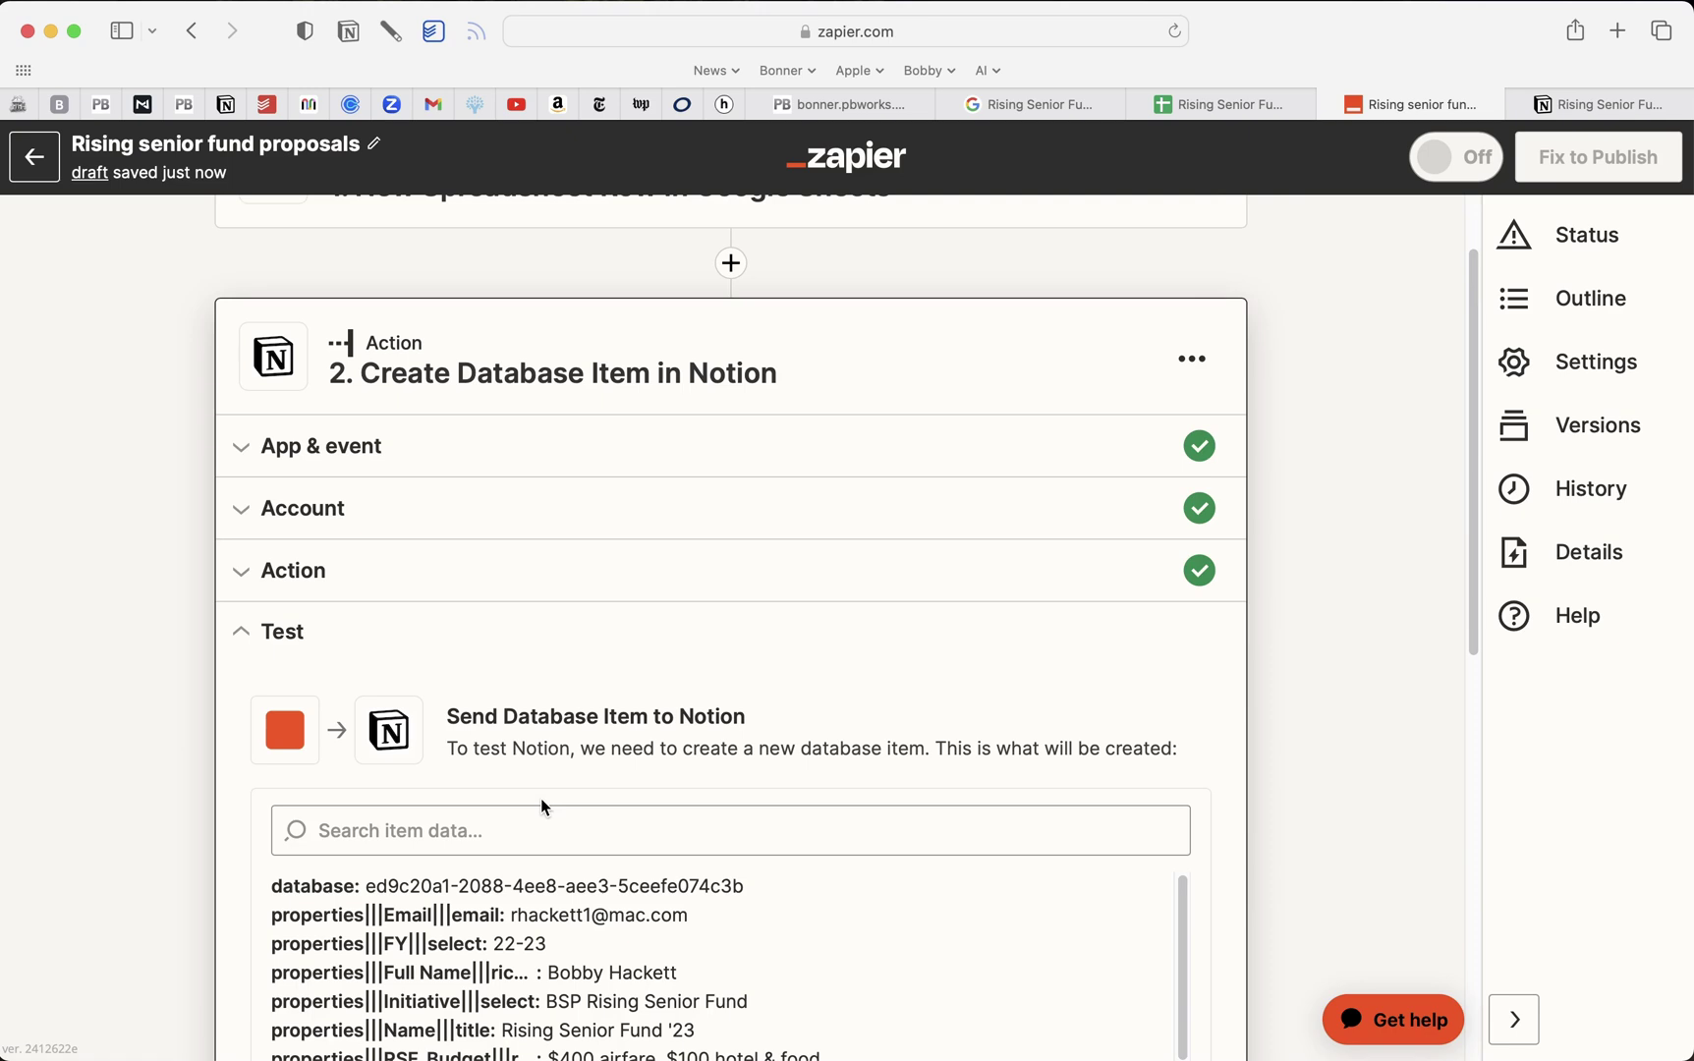
{"action": "scroll", "coordinate": [540, 798], "scroll_direction": "down", "scroll_amount": 3}
{"action": "scroll", "coordinate": [534, 668], "scroll_direction": "up", "scroll_amount": 4}
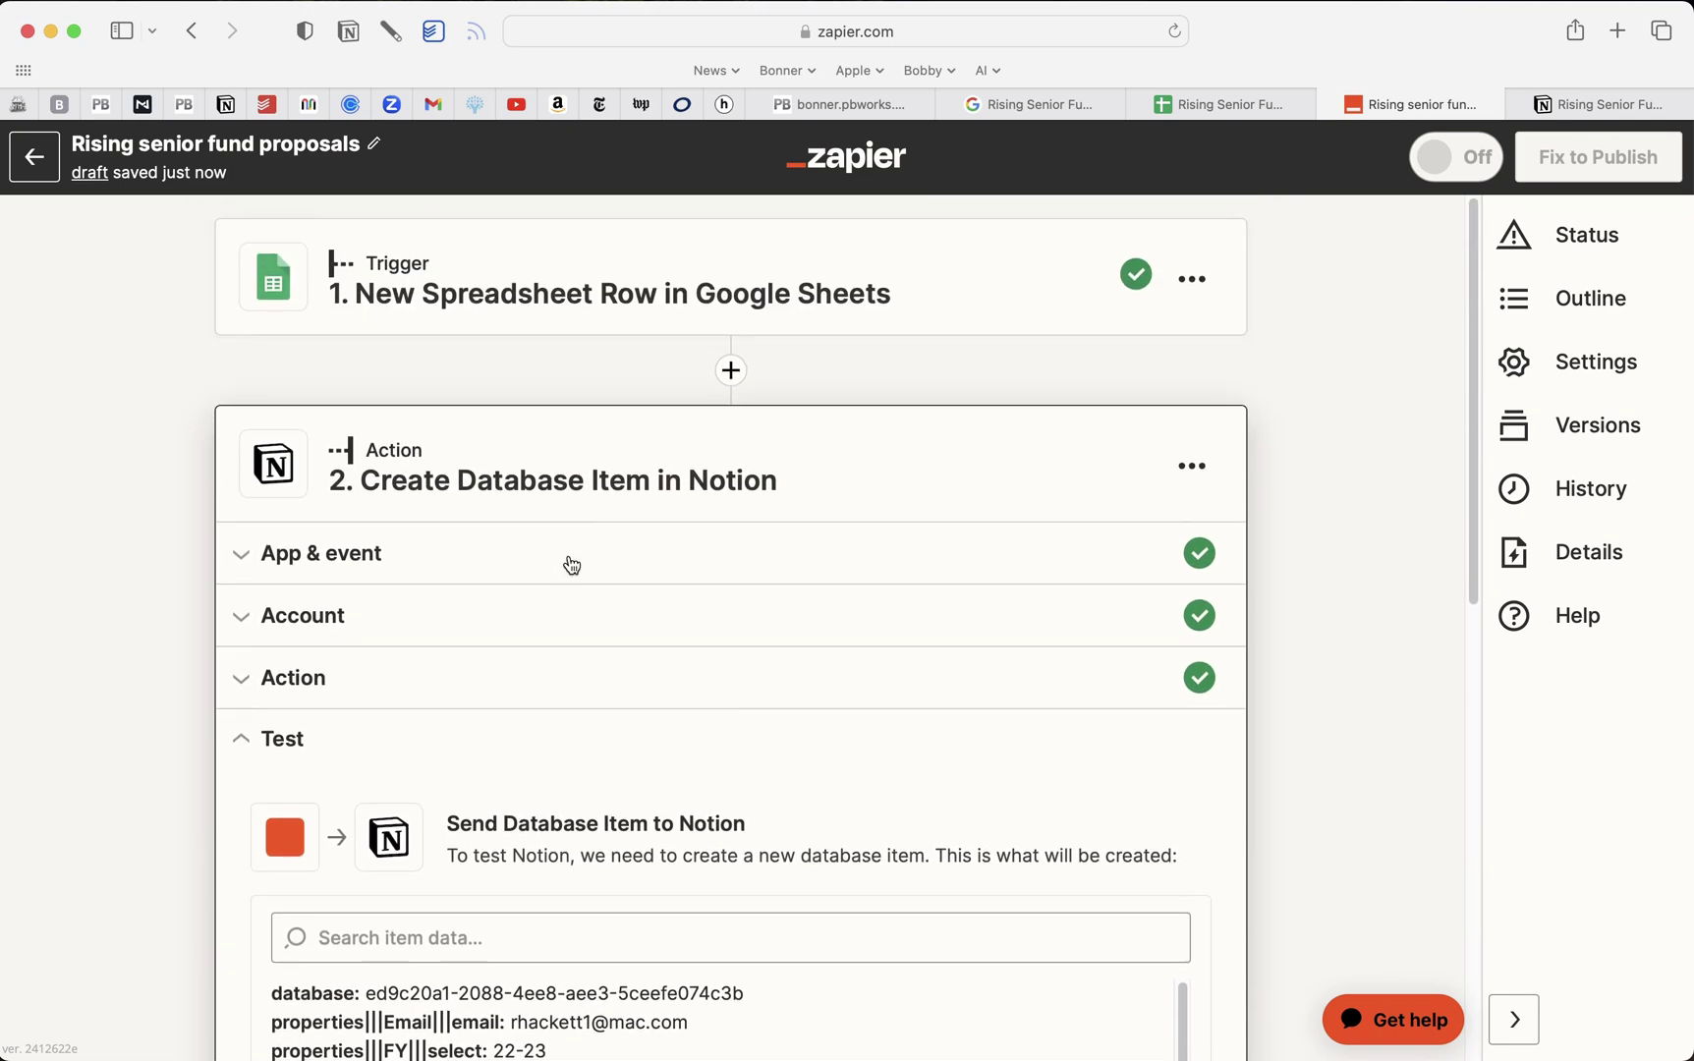
{"action": "scroll", "coordinate": [606, 567], "scroll_direction": "down", "scroll_amount": 4}
{"action": "scroll", "coordinate": [610, 567], "scroll_direction": "down", "scroll_amount": 10}
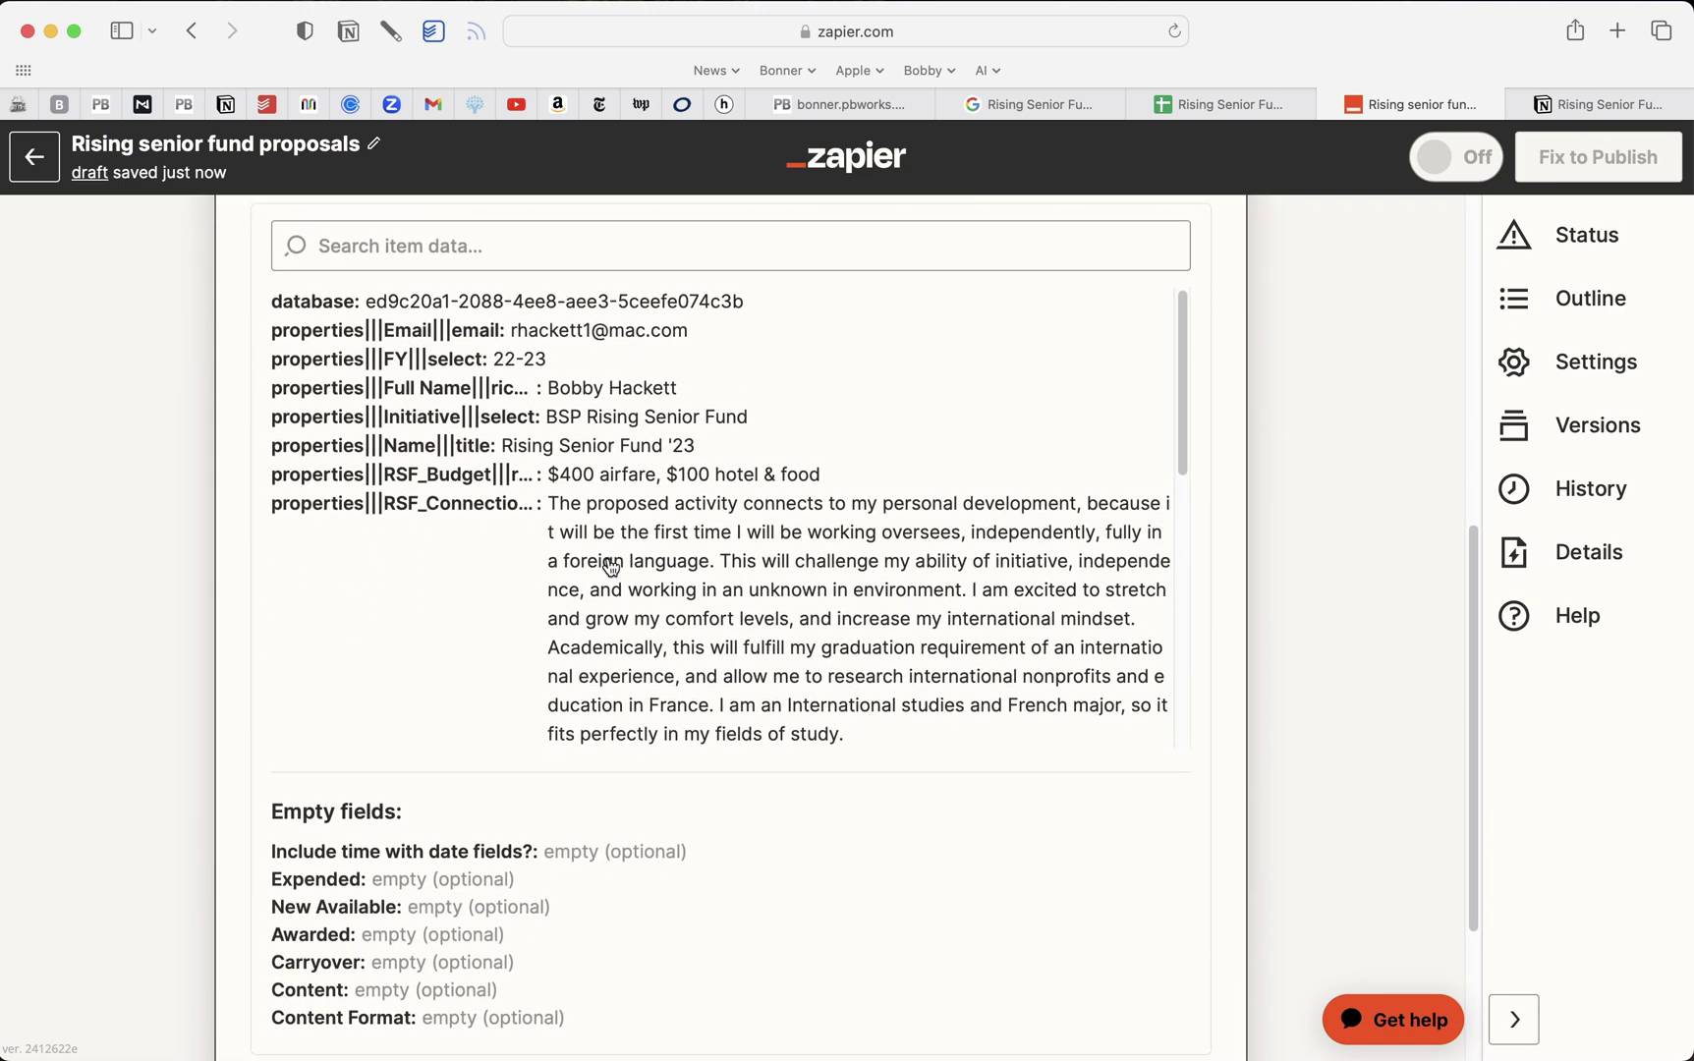
{"action": "scroll", "coordinate": [920, 787], "scroll_direction": "down", "scroll_amount": 3}
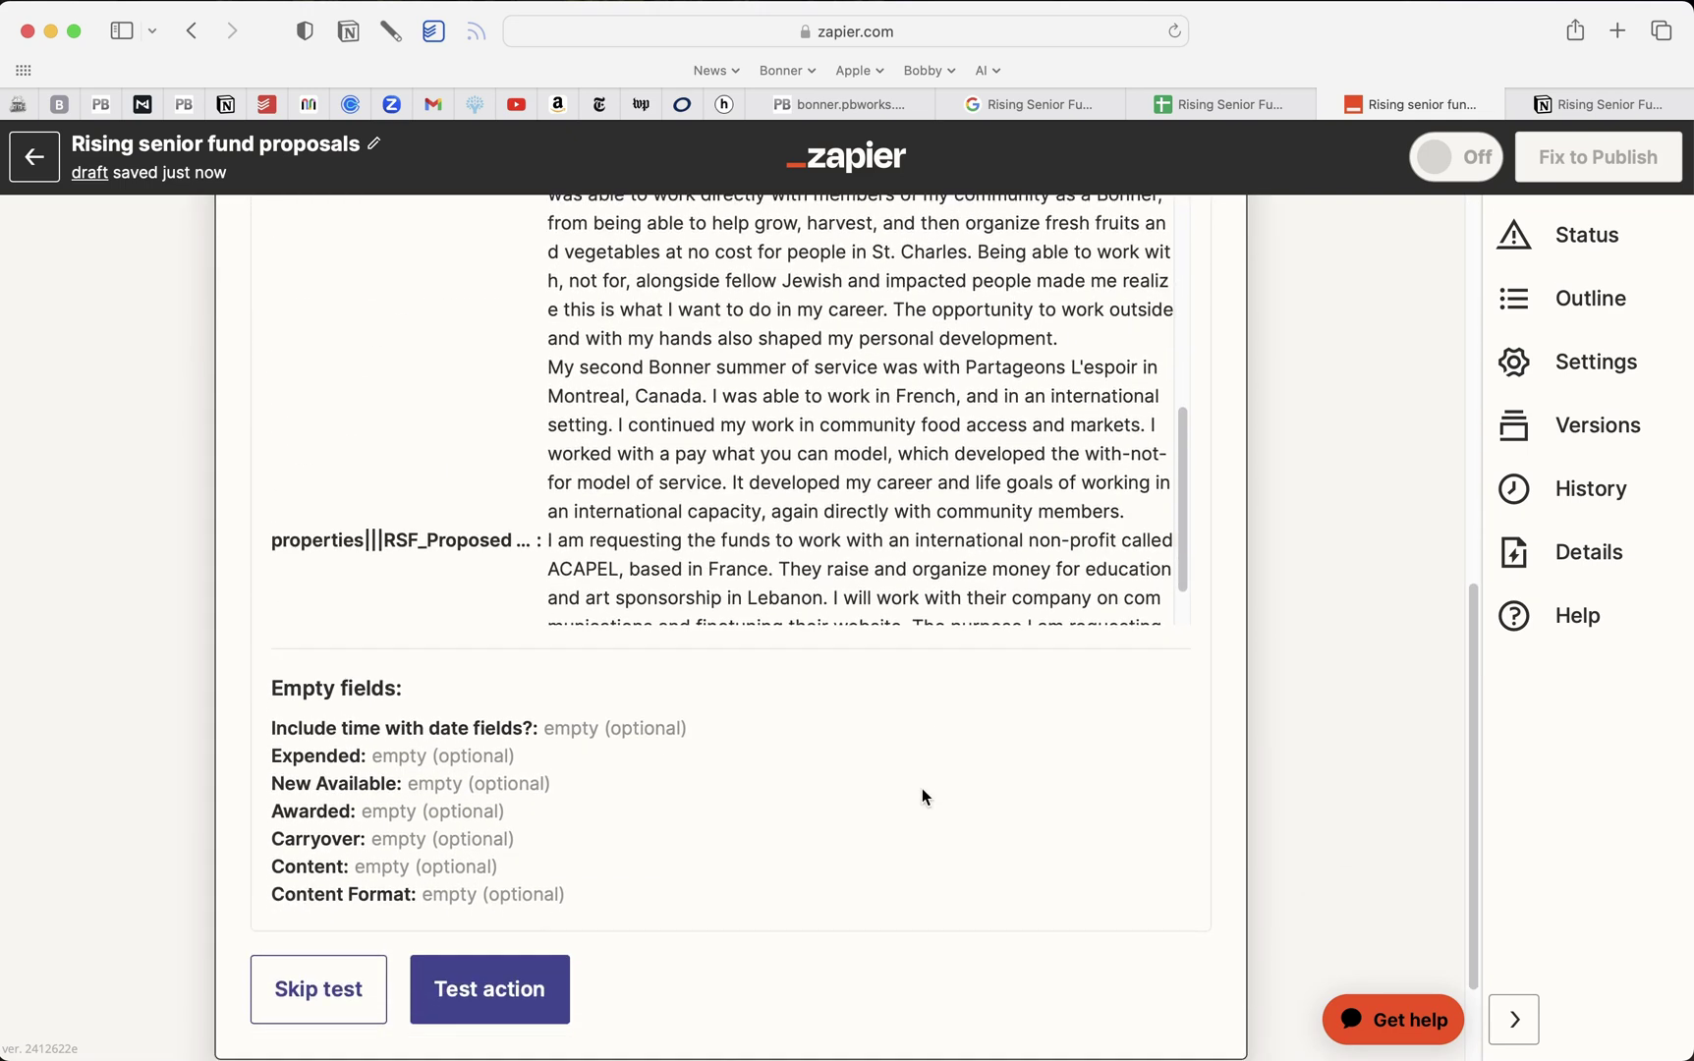
{"action": "left_click", "coordinate": [522, 869]}
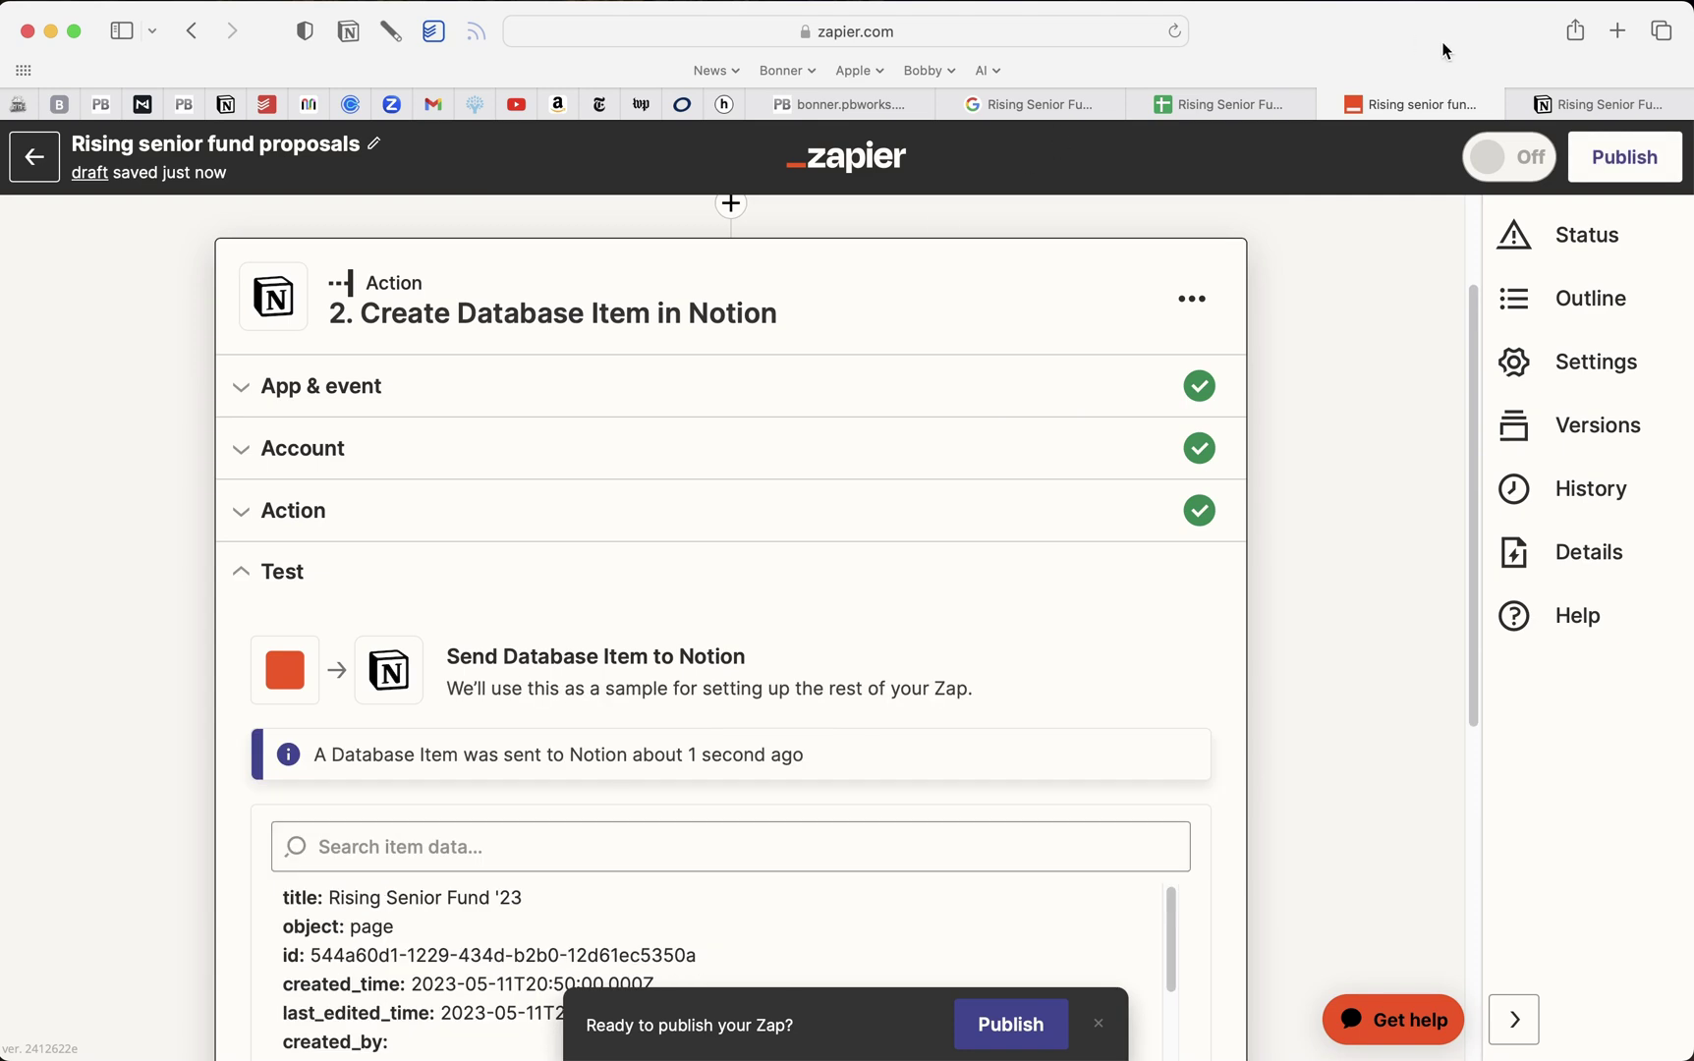
{"action": "left_click", "coordinate": [1584, 106]}
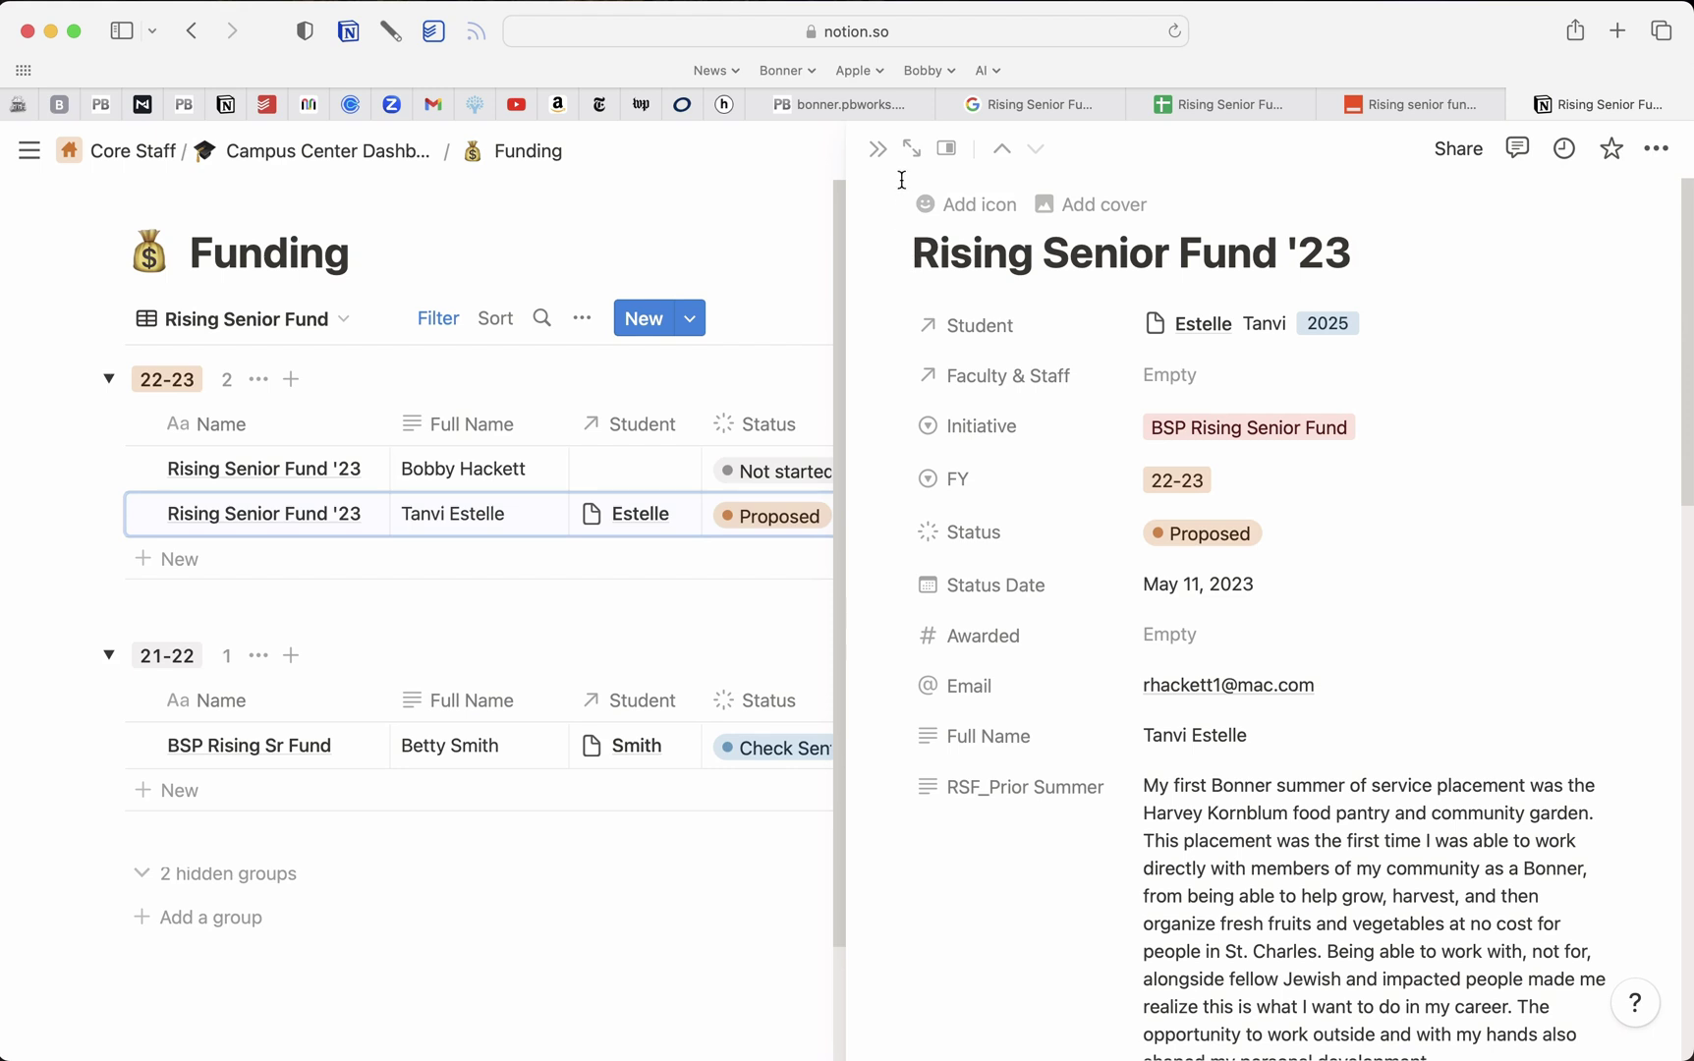
Close the record side peek to show the full Funding table with Status and Awarded
{"action": "left_click", "coordinate": [877, 150]}
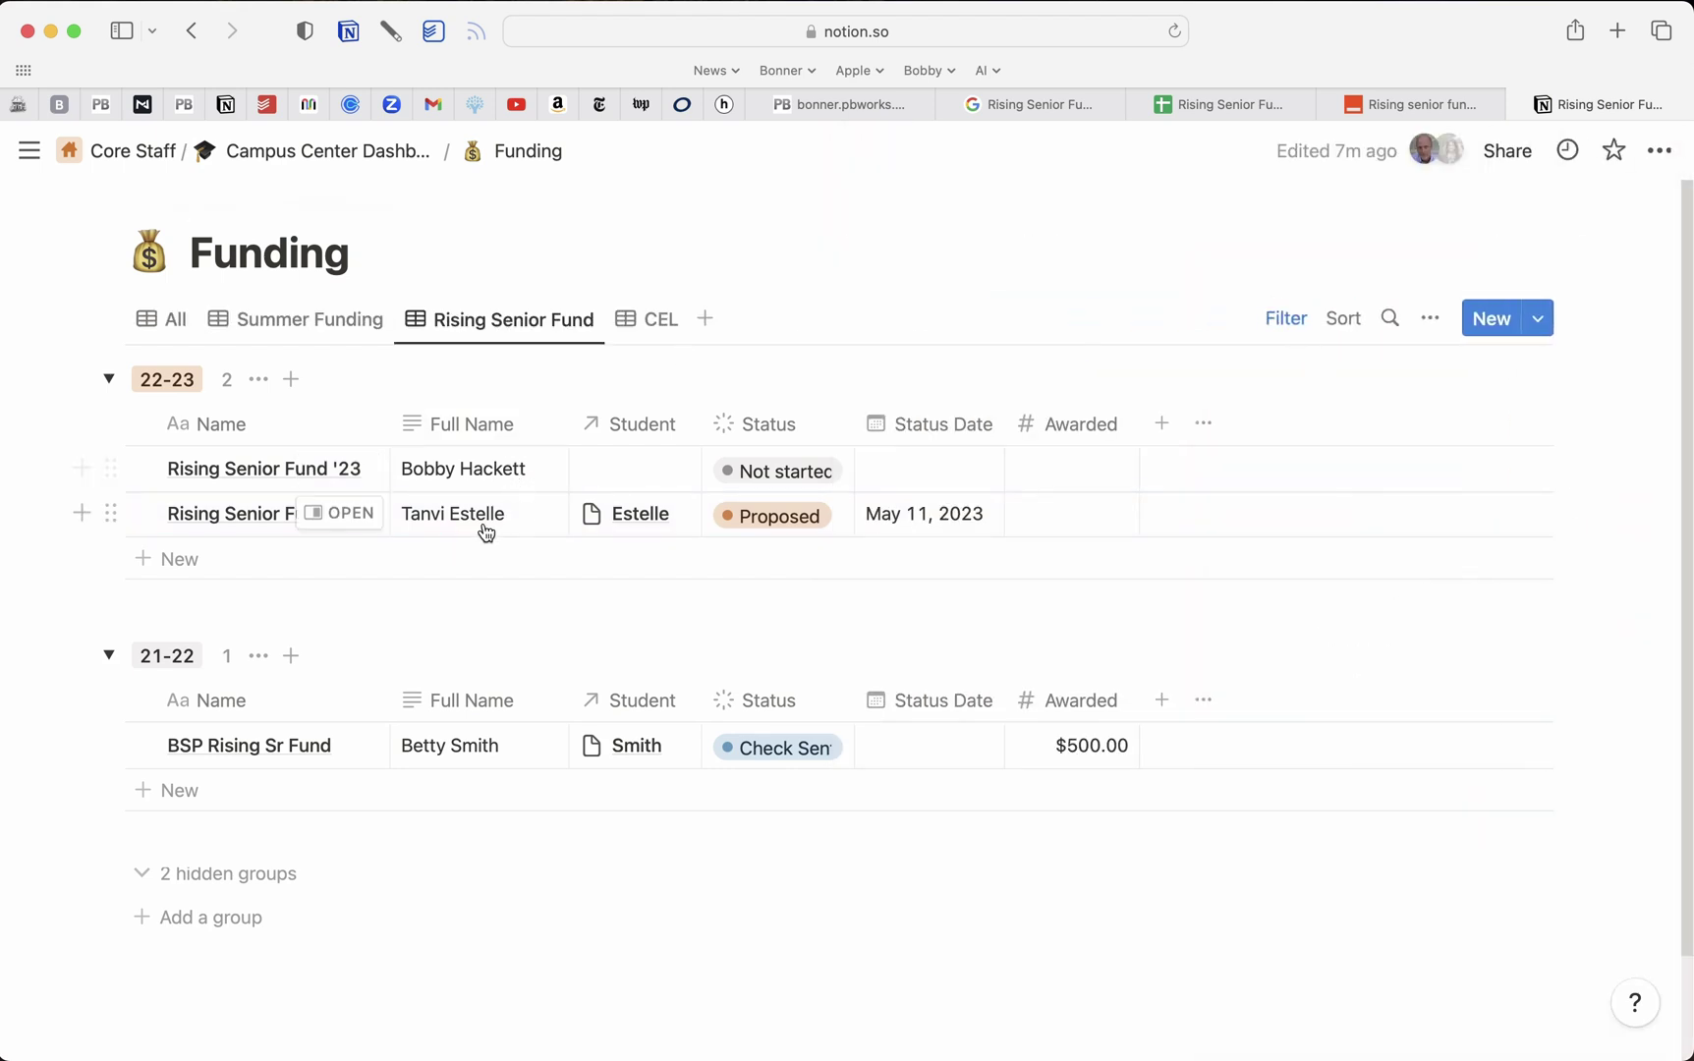
{"action": "left_click", "coordinate": [1435, 105]}
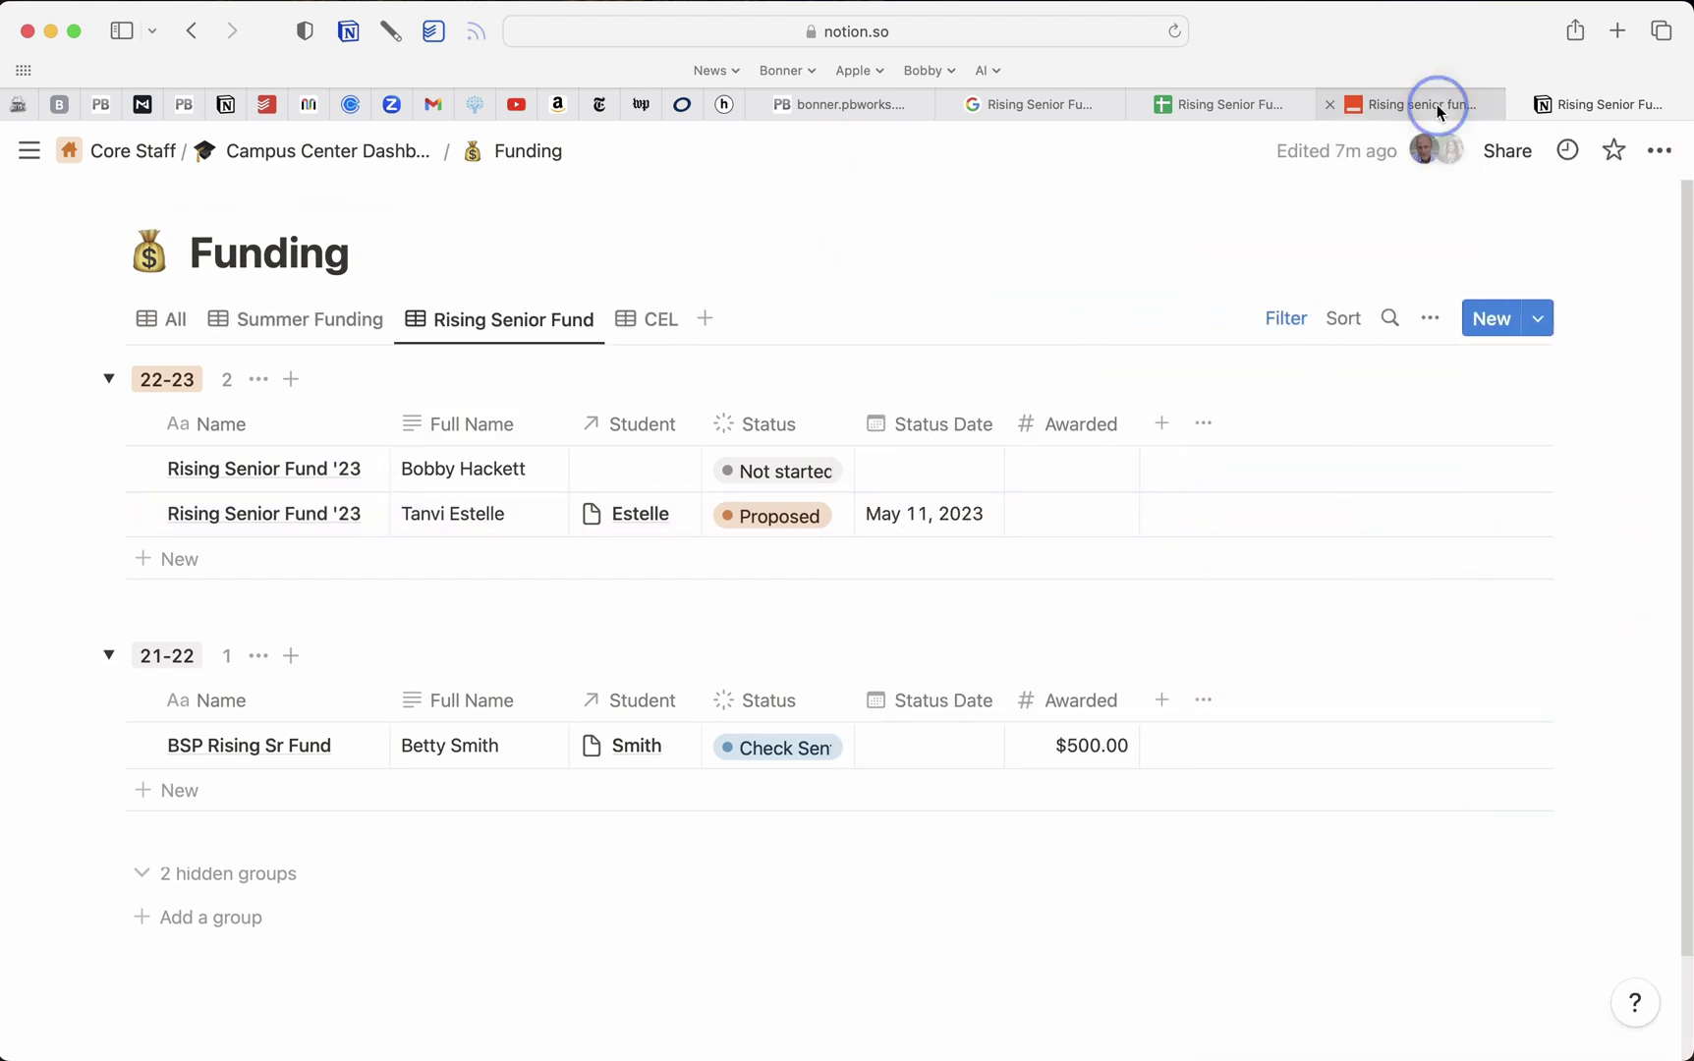
{"action": "scroll", "coordinate": [560, 787], "scroll_direction": "down", "scroll_amount": 10}
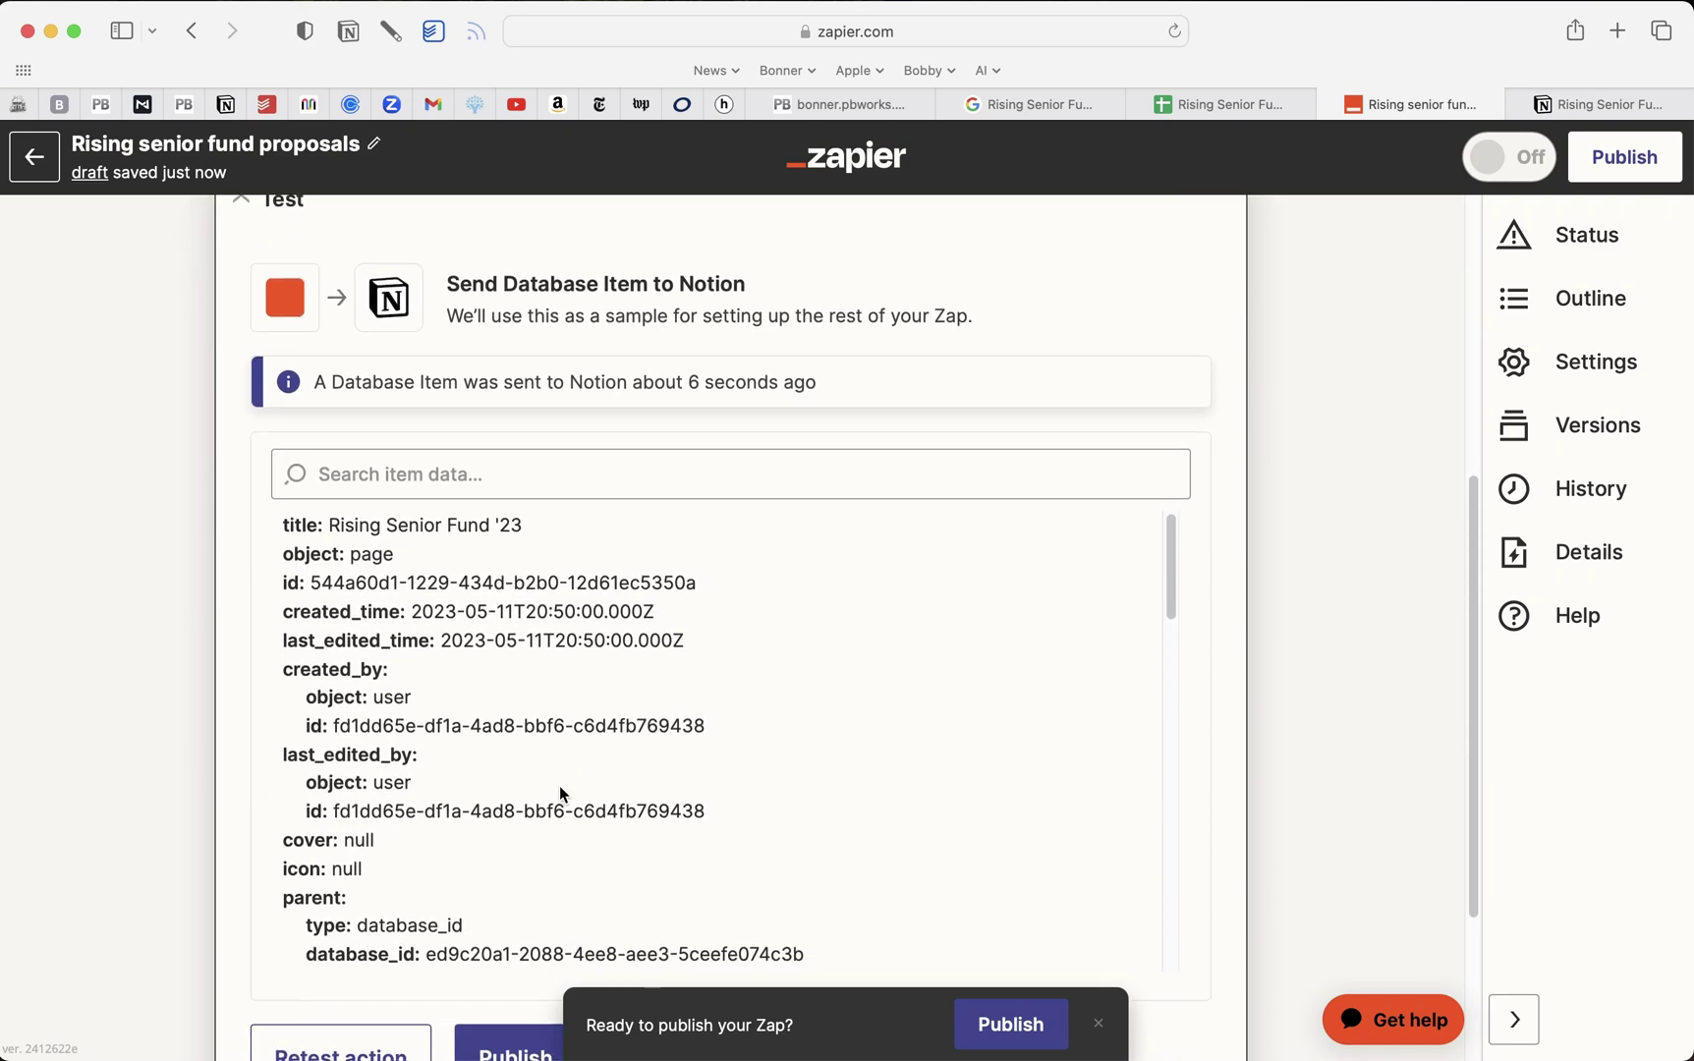
{"action": "scroll", "coordinate": [559, 787], "scroll_direction": "down", "scroll_amount": 3}
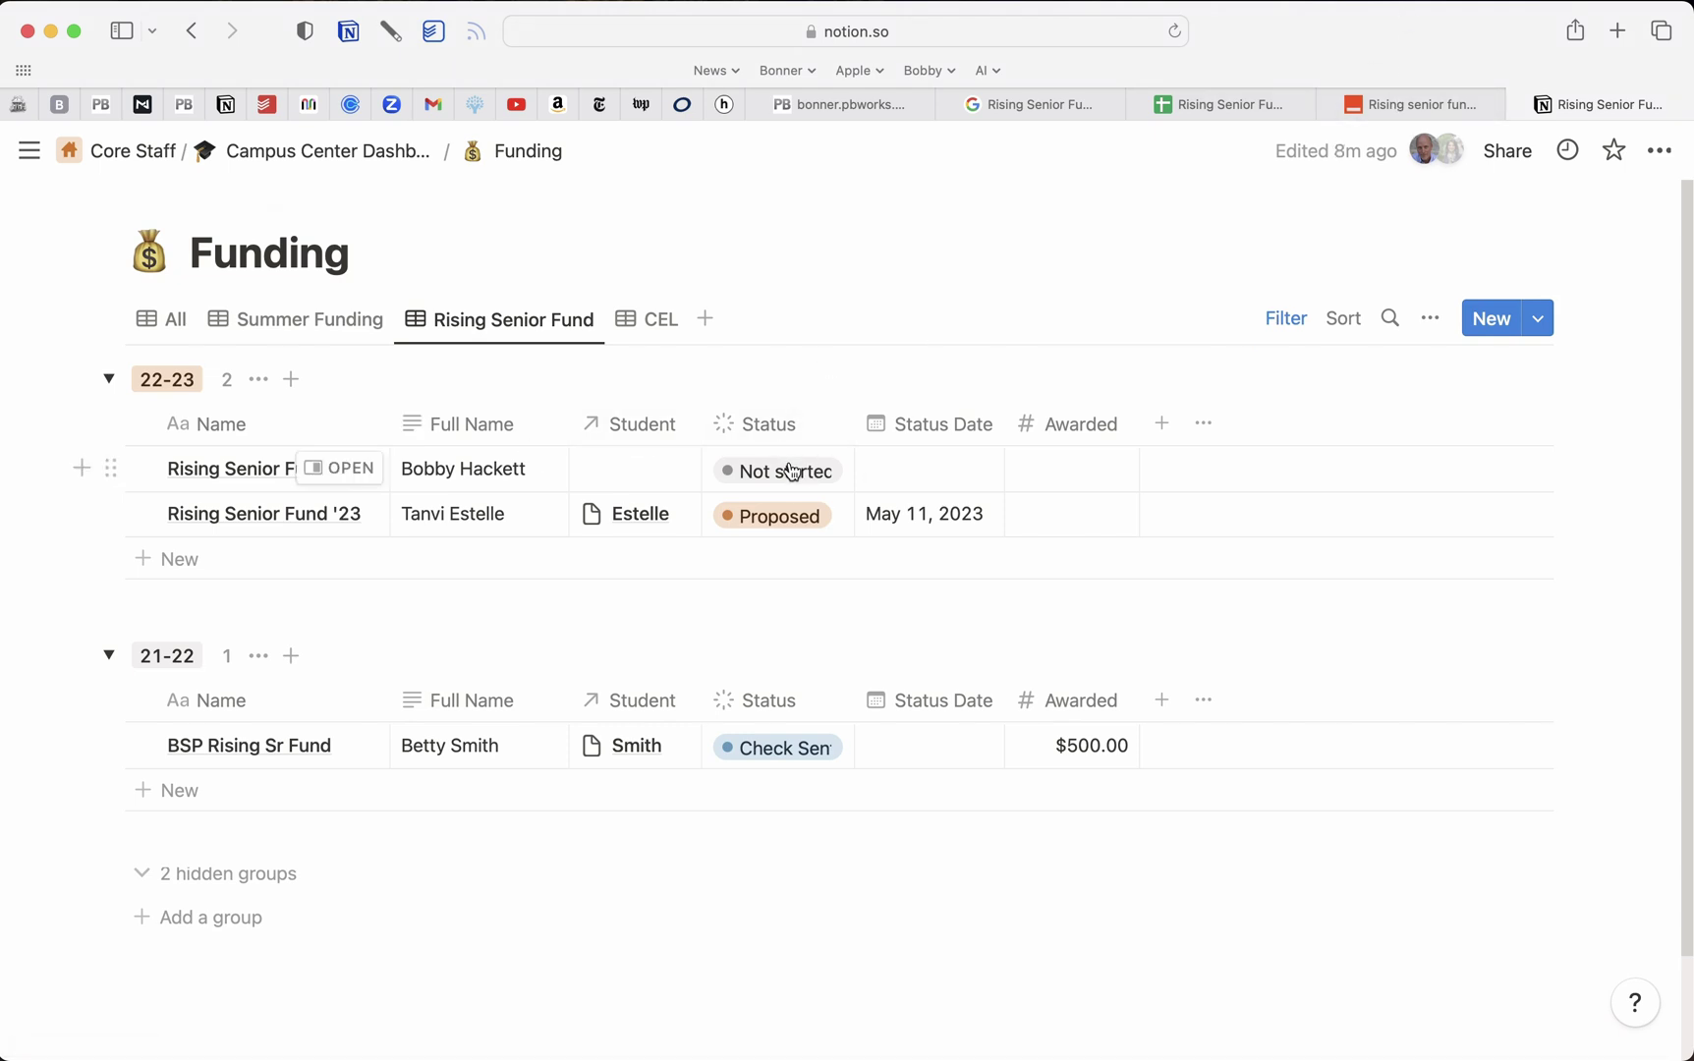
Keep the first 22-23 row's Status as Proposed and set its Status Date to May 11, 2023
{"action": "left_click", "coordinate": [794, 472]}
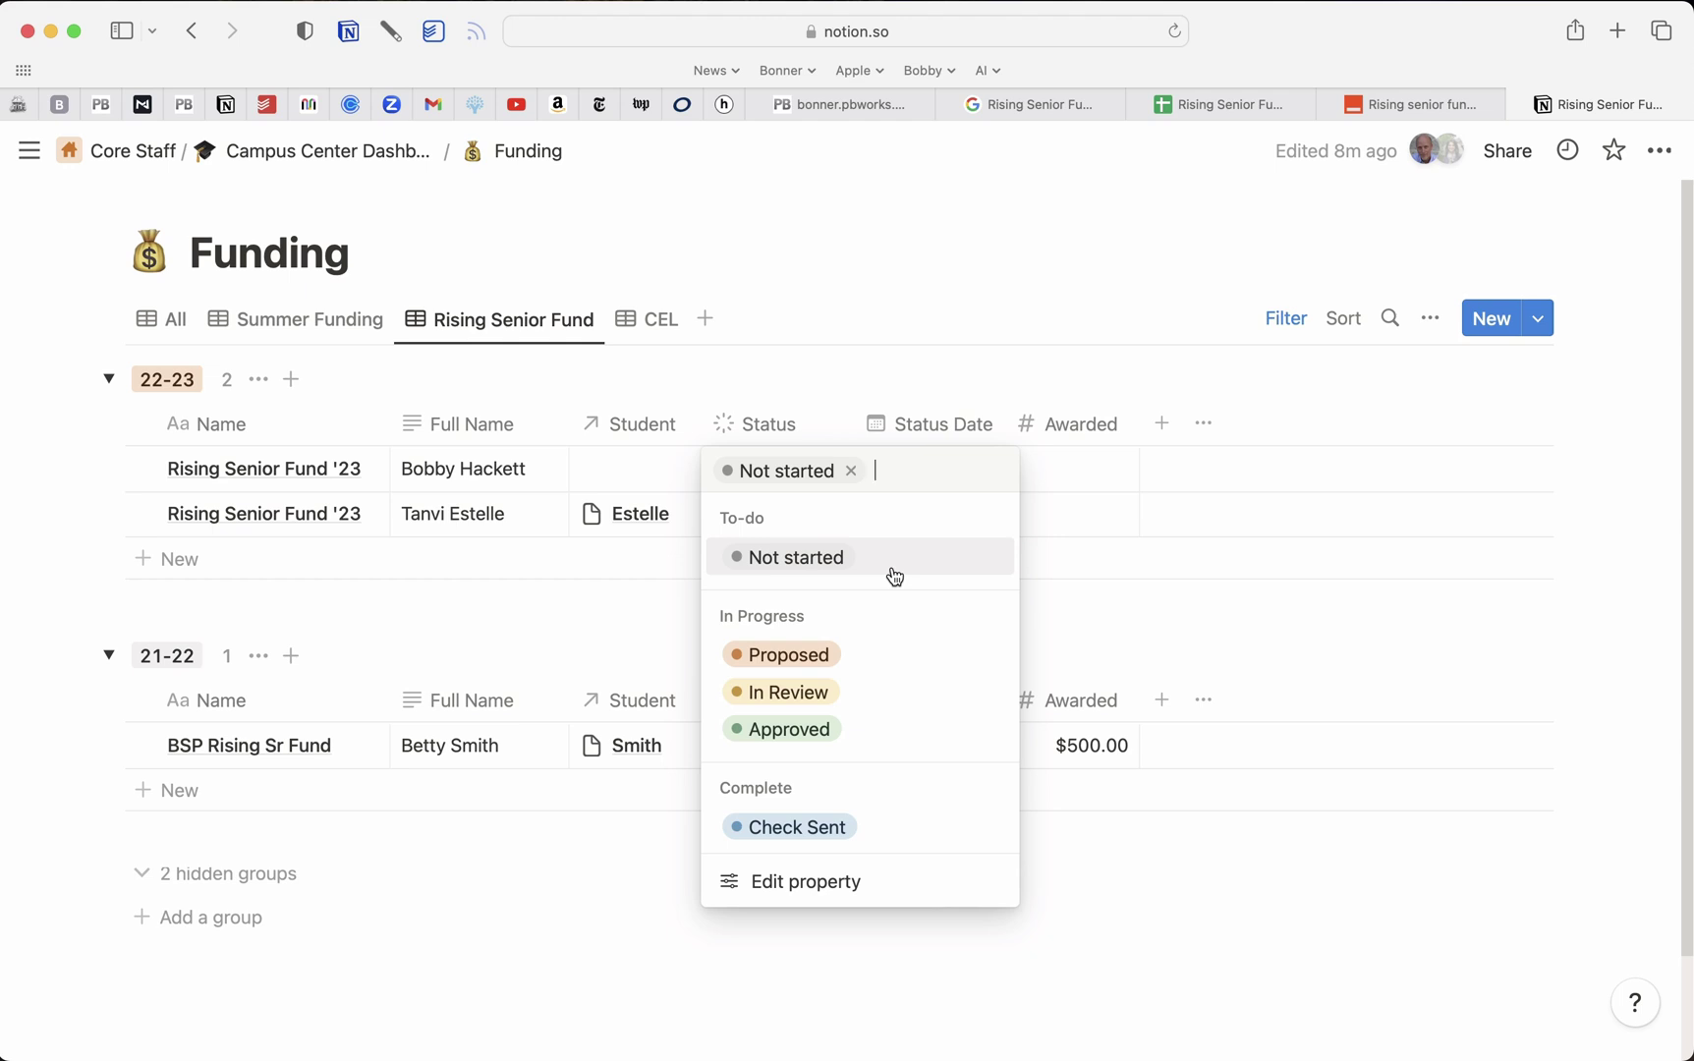
{"action": "left_click", "coordinate": [886, 659]}
{"action": "left_click", "coordinate": [837, 471]}
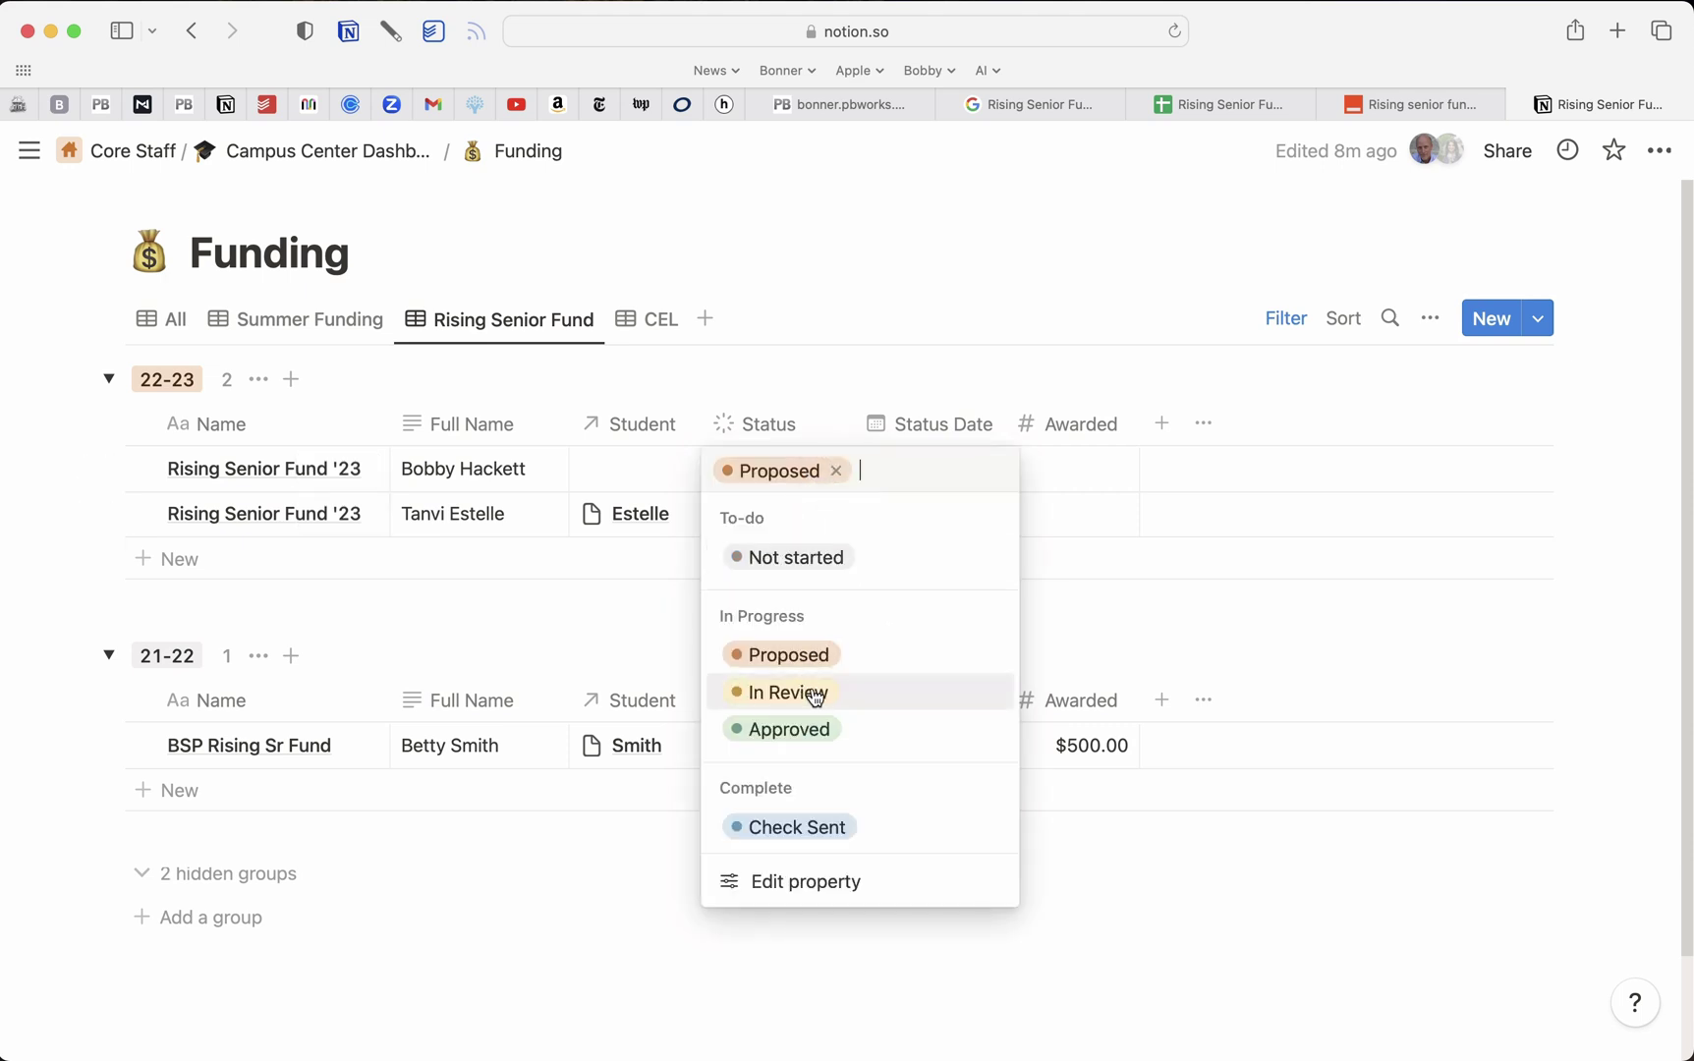
{"action": "key", "text": "Escape"}
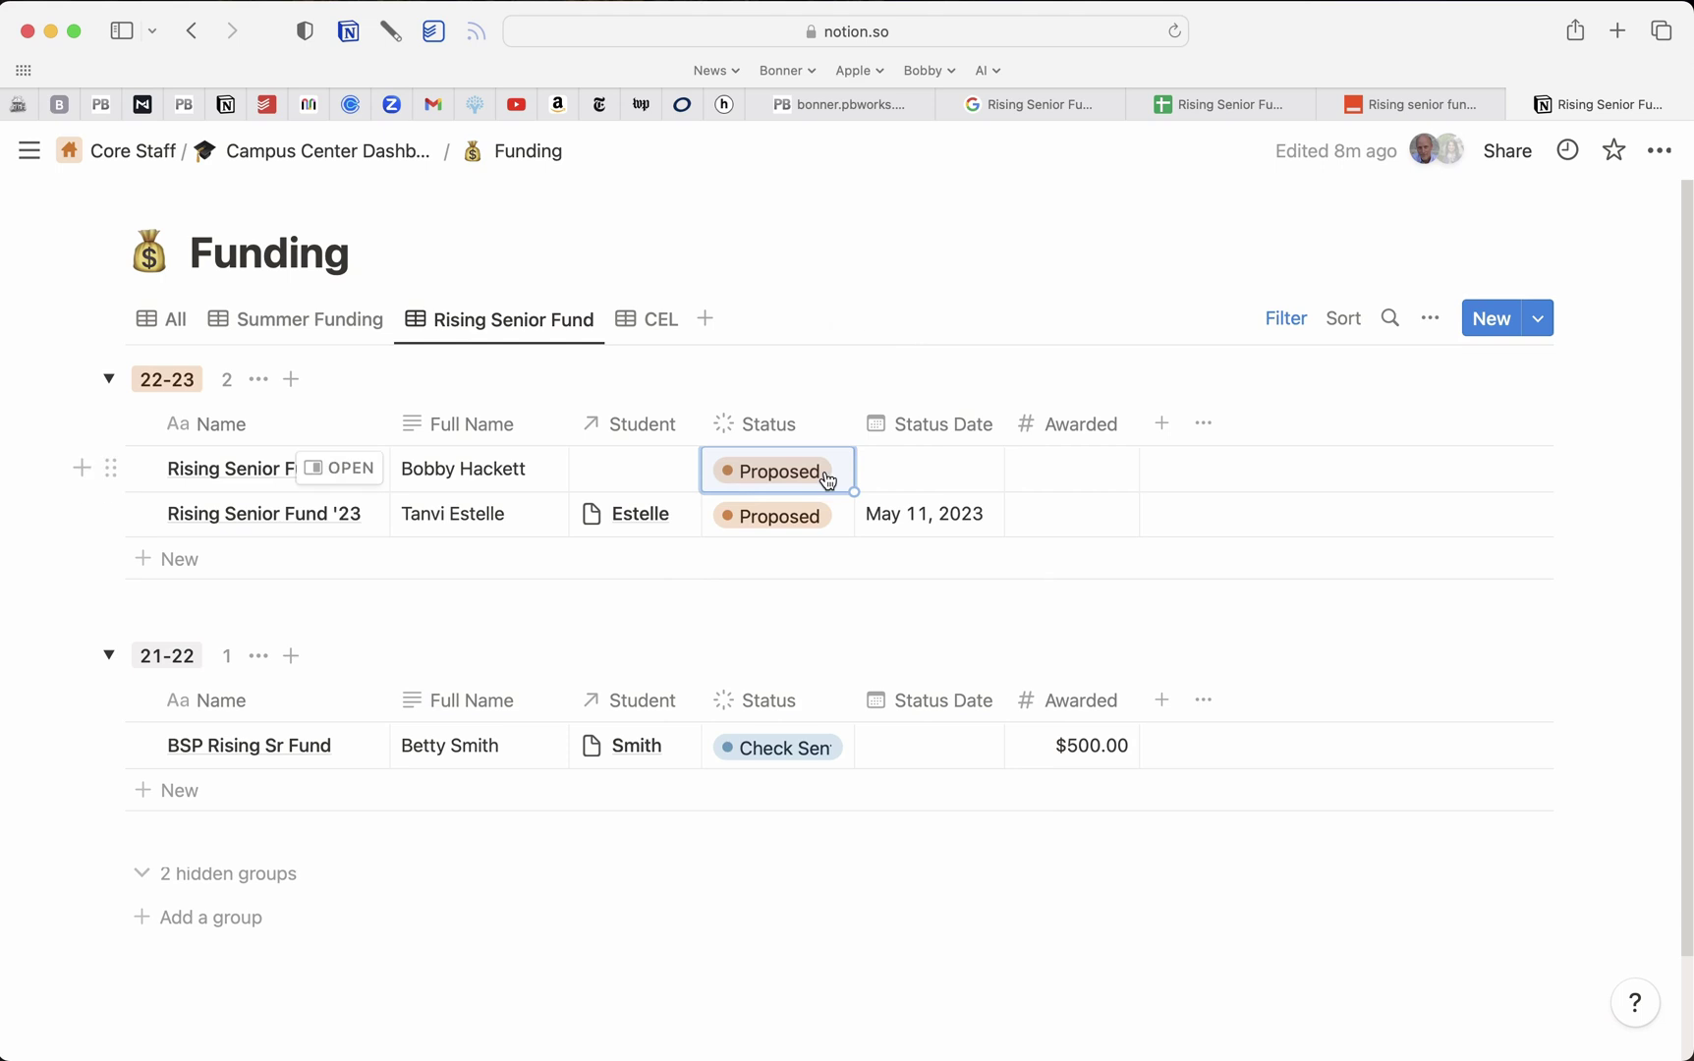
{"action": "left_click", "coordinate": [827, 480]}
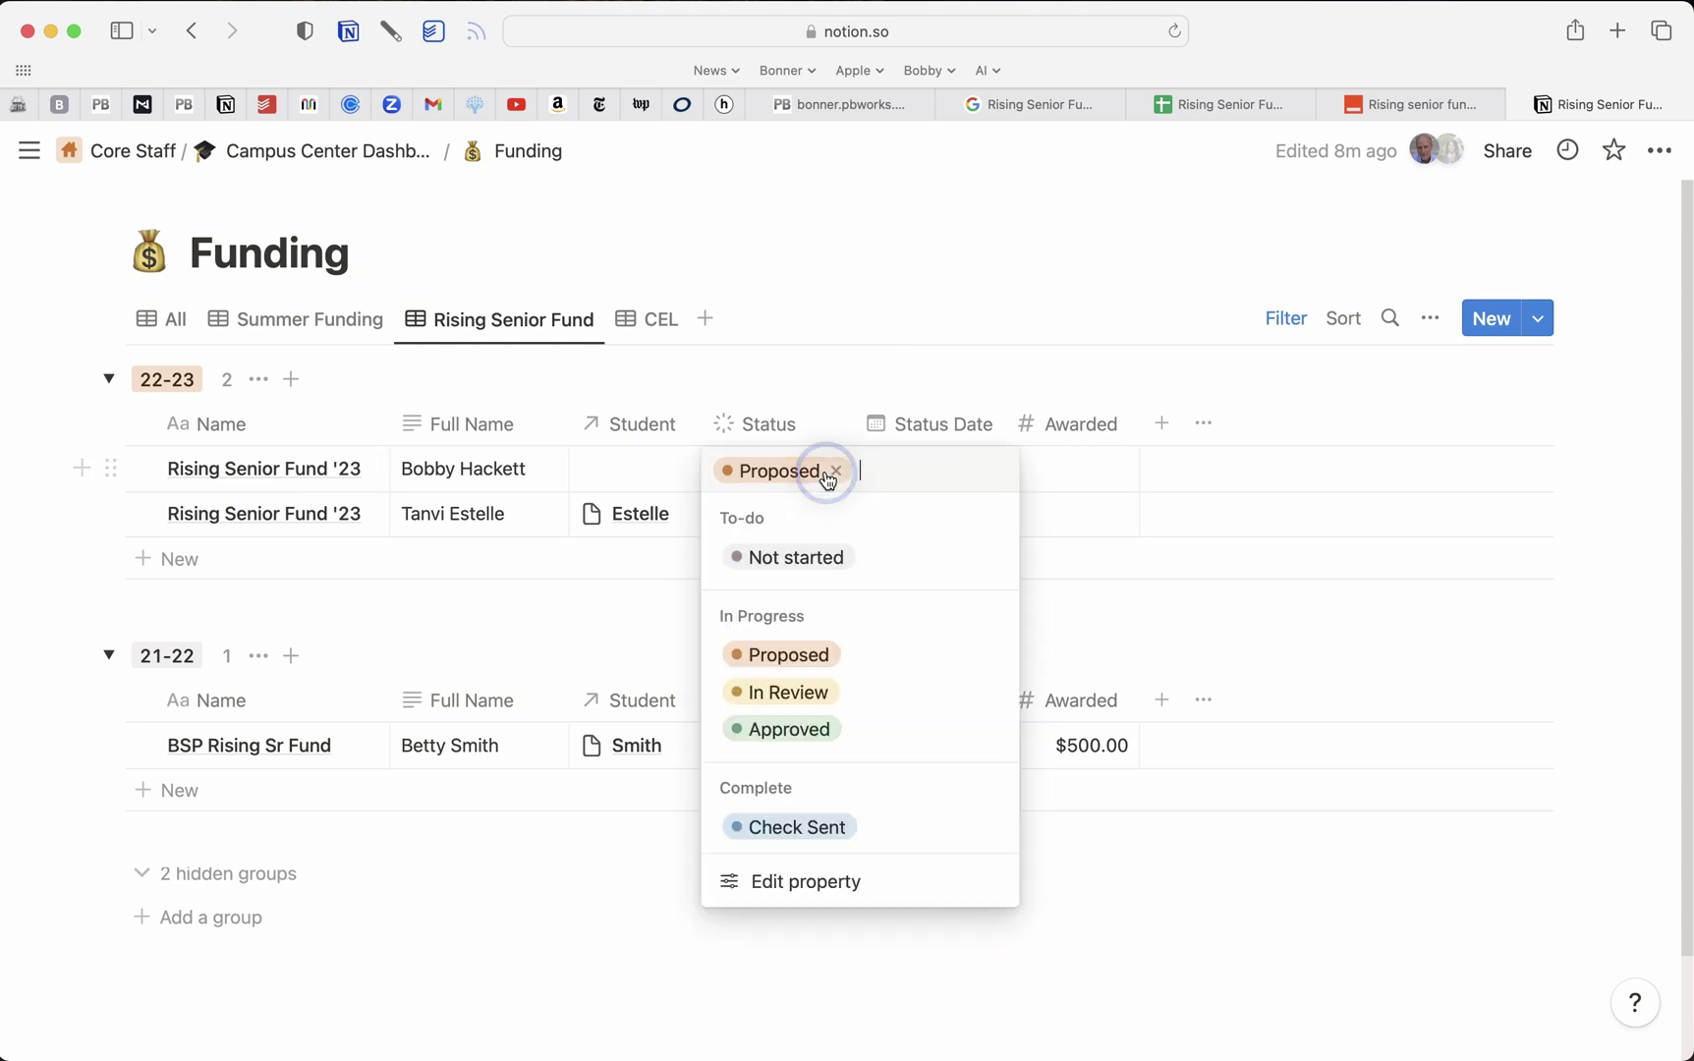
{"action": "left_click", "coordinate": [924, 310]}
{"action": "left_click", "coordinate": [830, 521]}
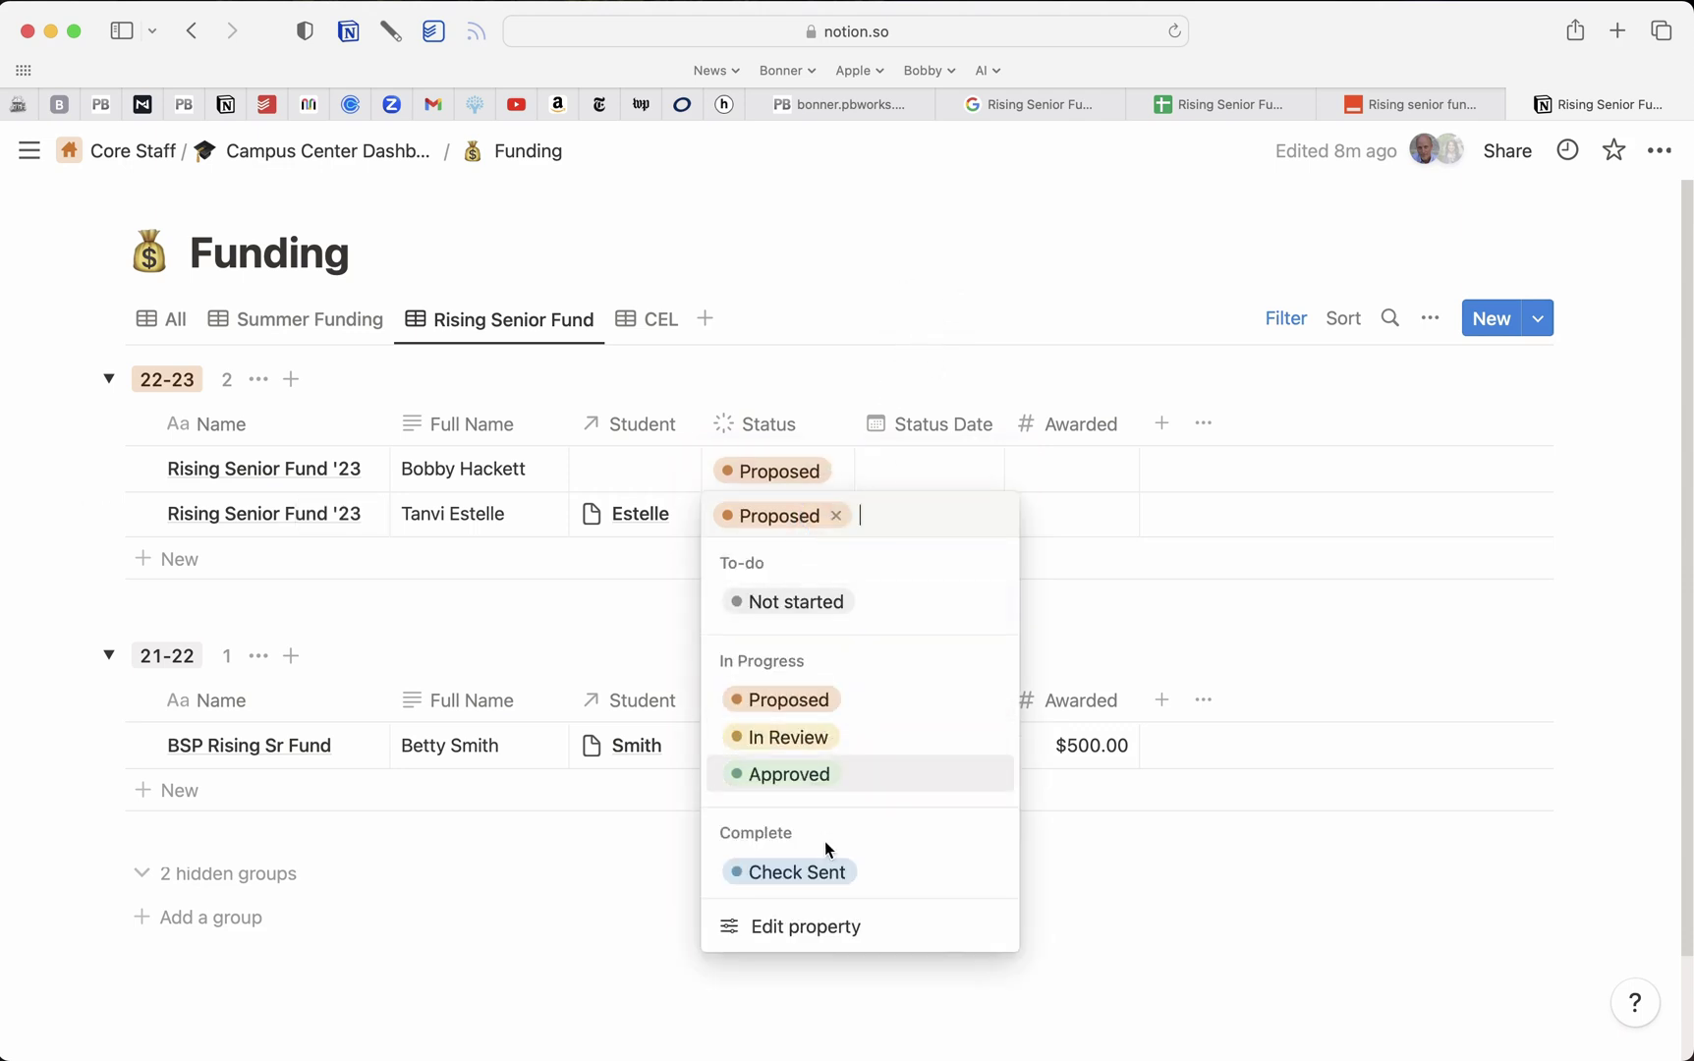
{"action": "left_click", "coordinate": [882, 224]}
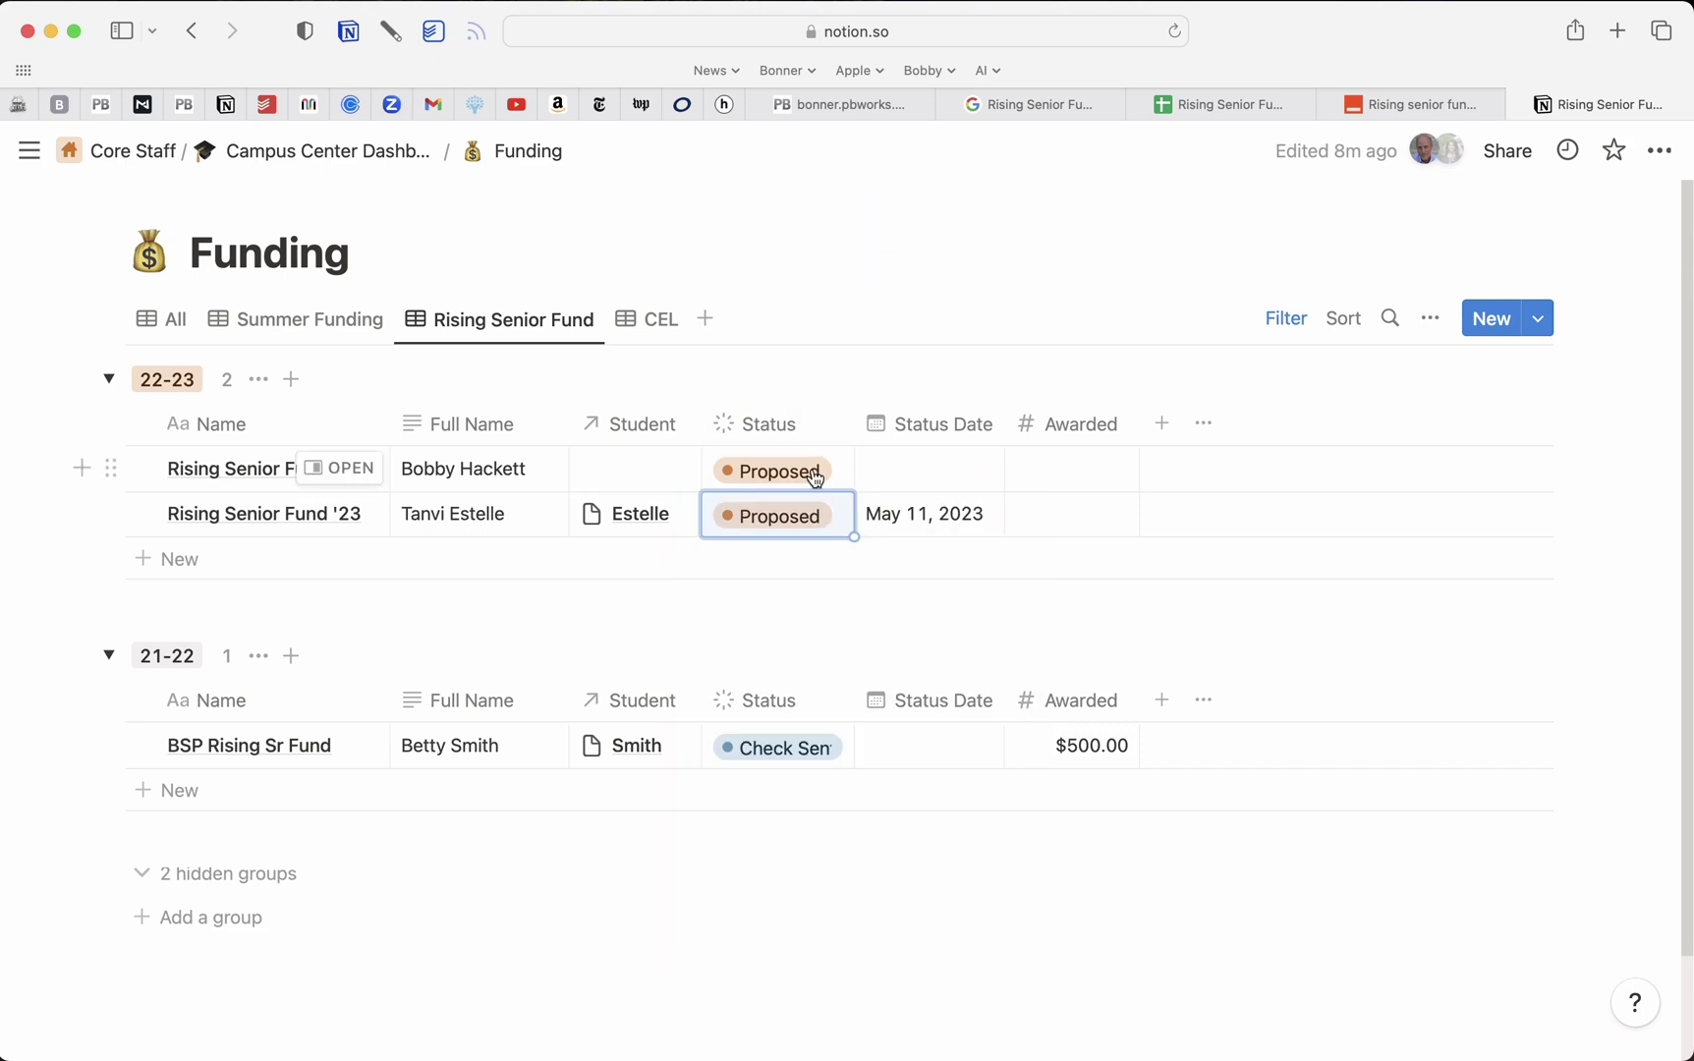
{"action": "left_click", "coordinate": [922, 483]}
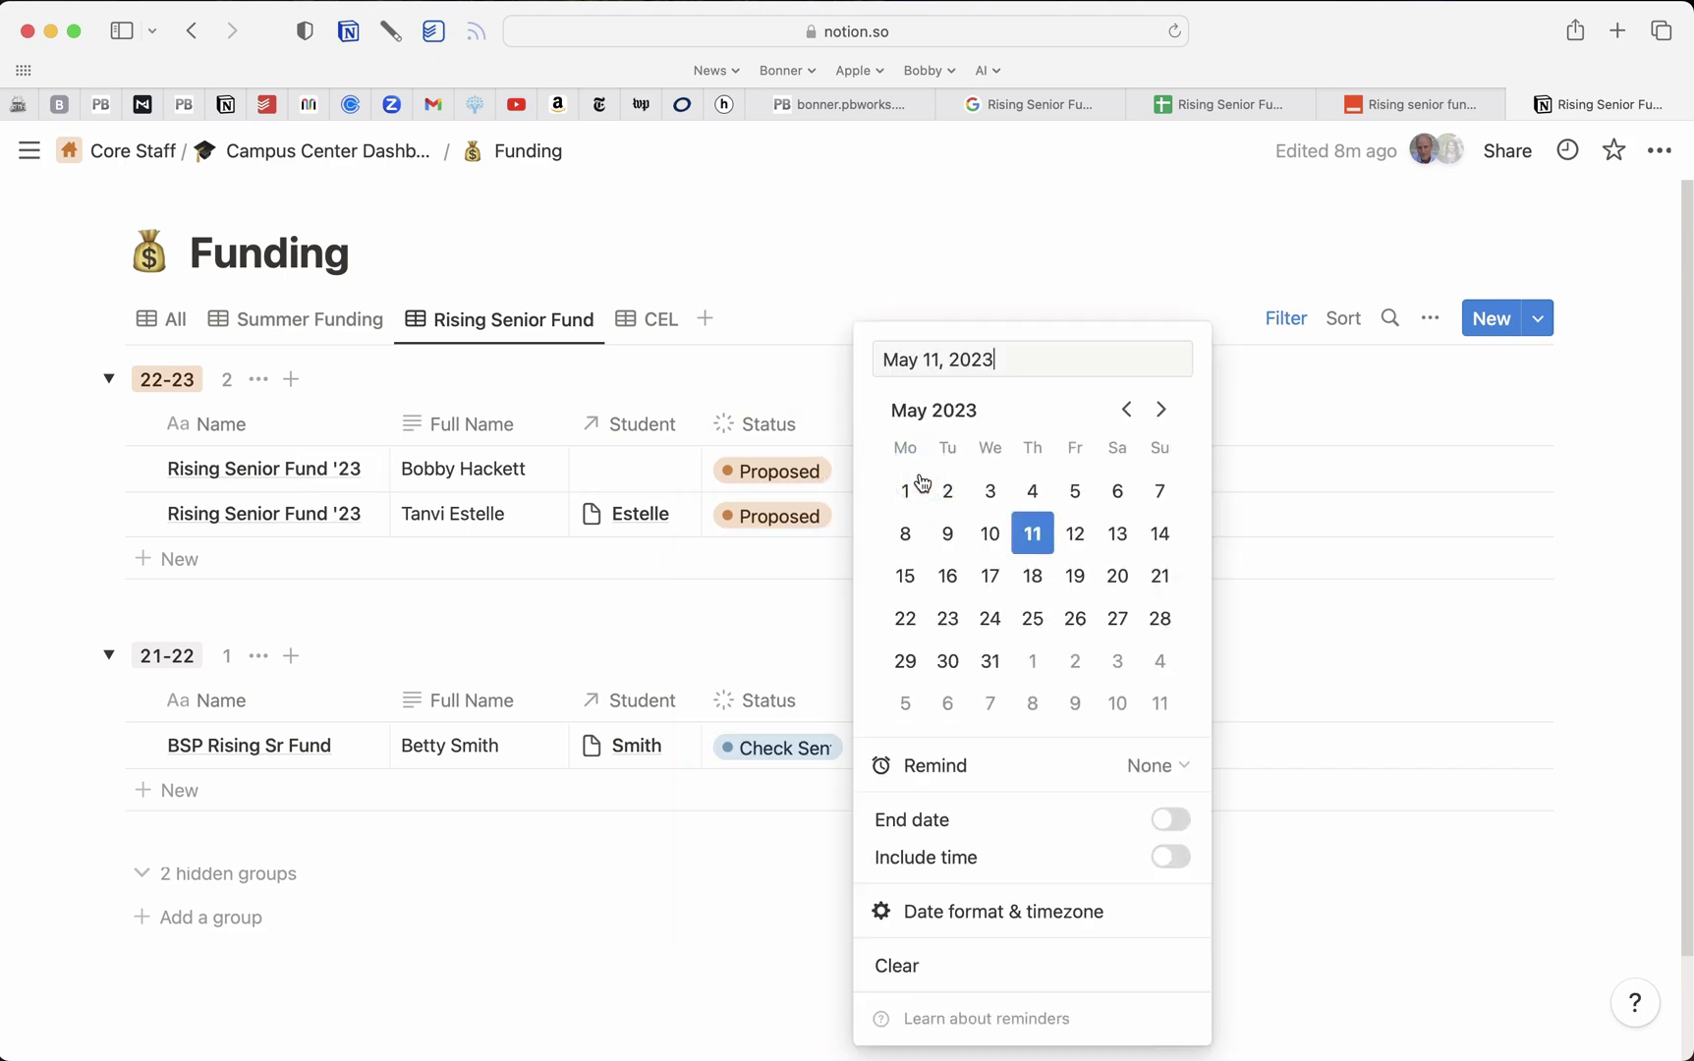
{"action": "left_click", "coordinate": [1075, 196]}
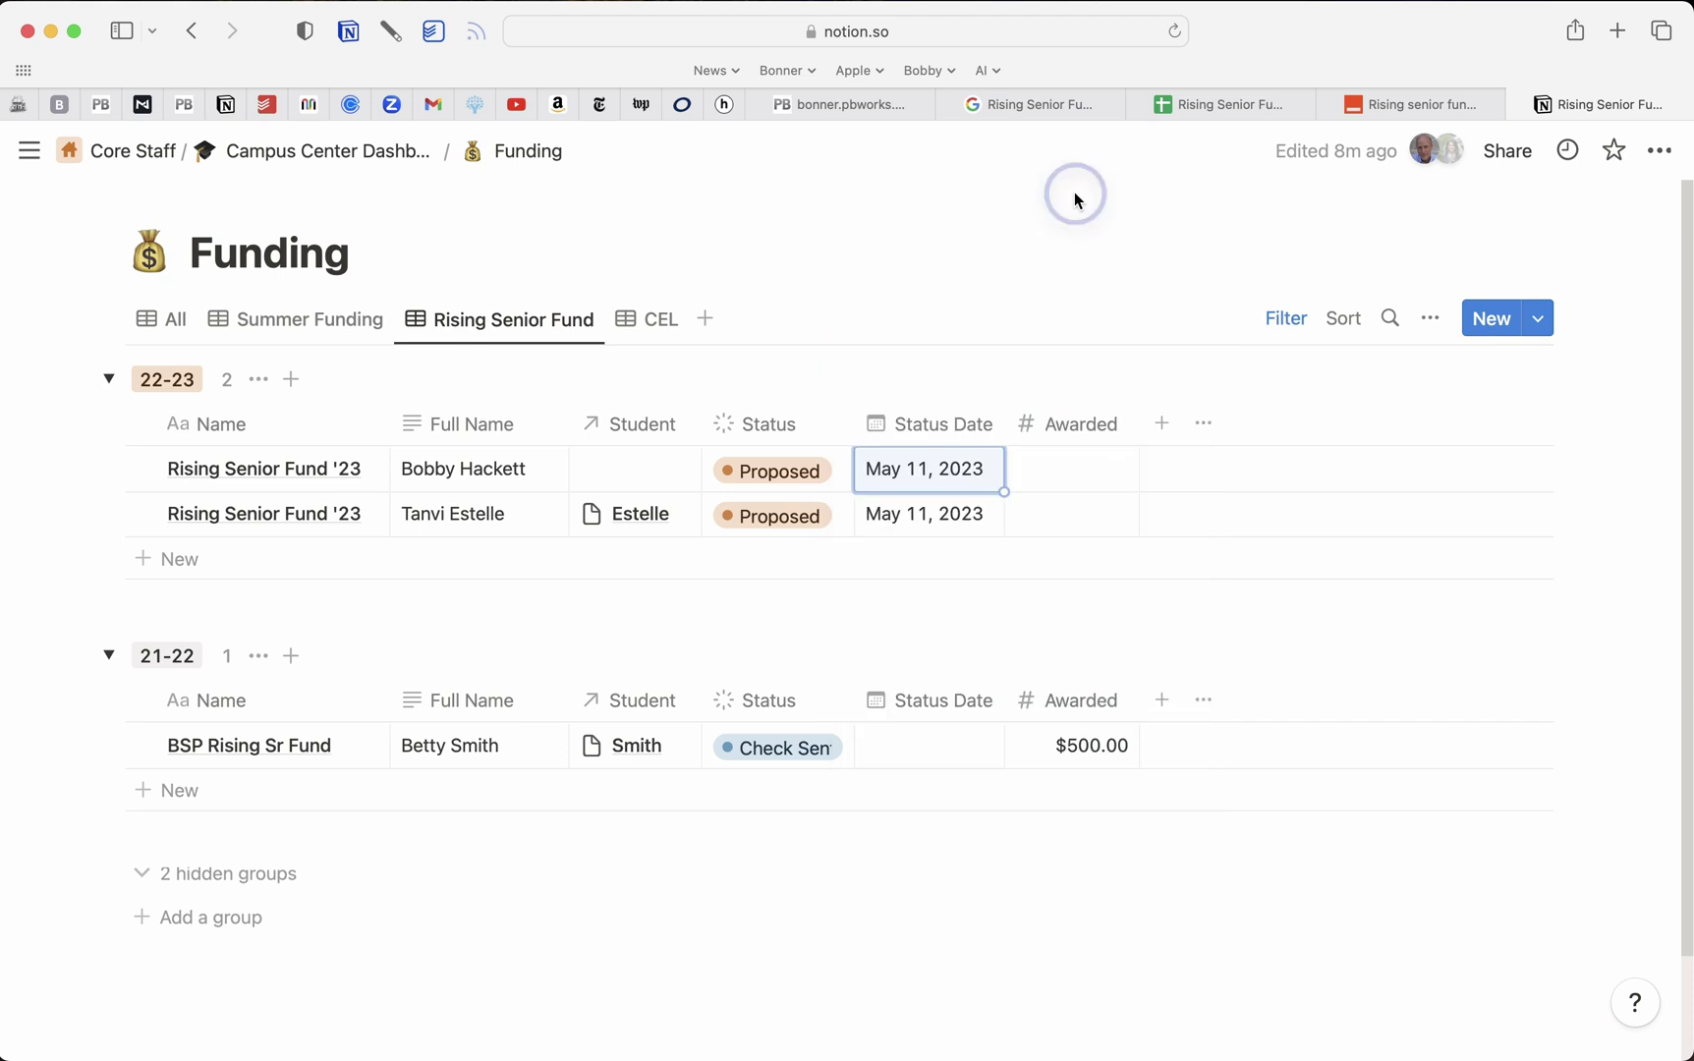
Link the first row's Student to a new C_Students page created from the student's surname
{"action": "left_click", "coordinate": [653, 479]}
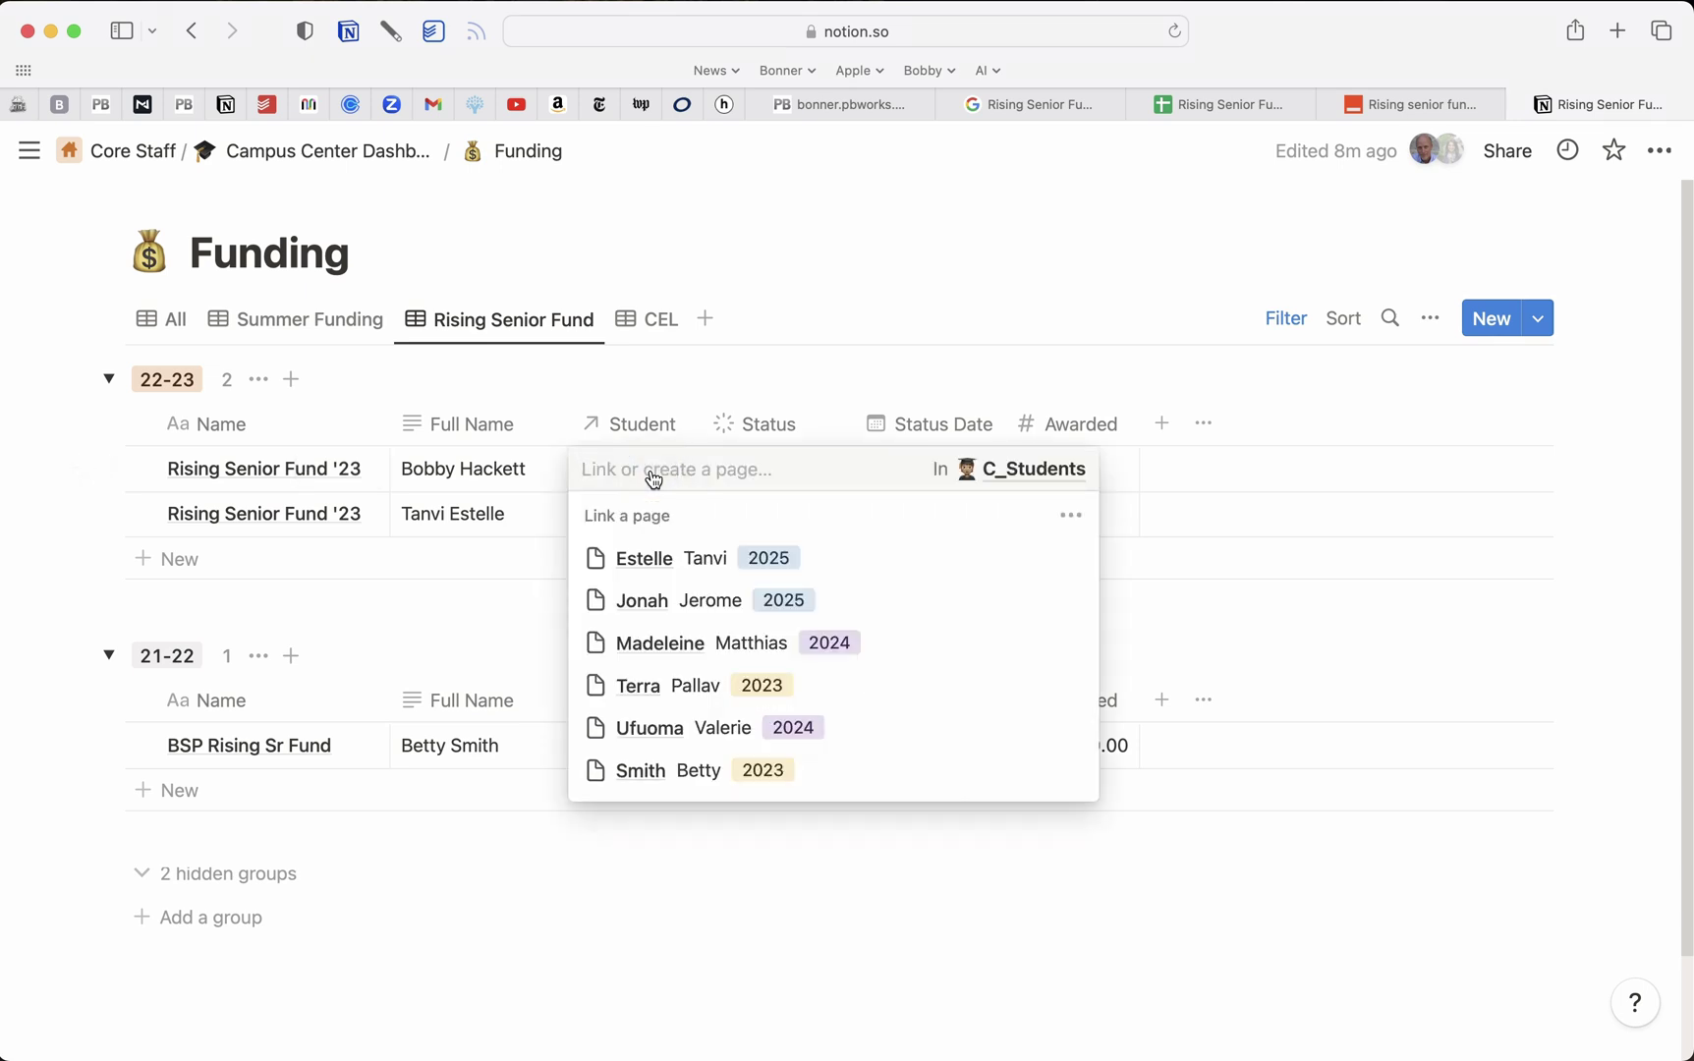
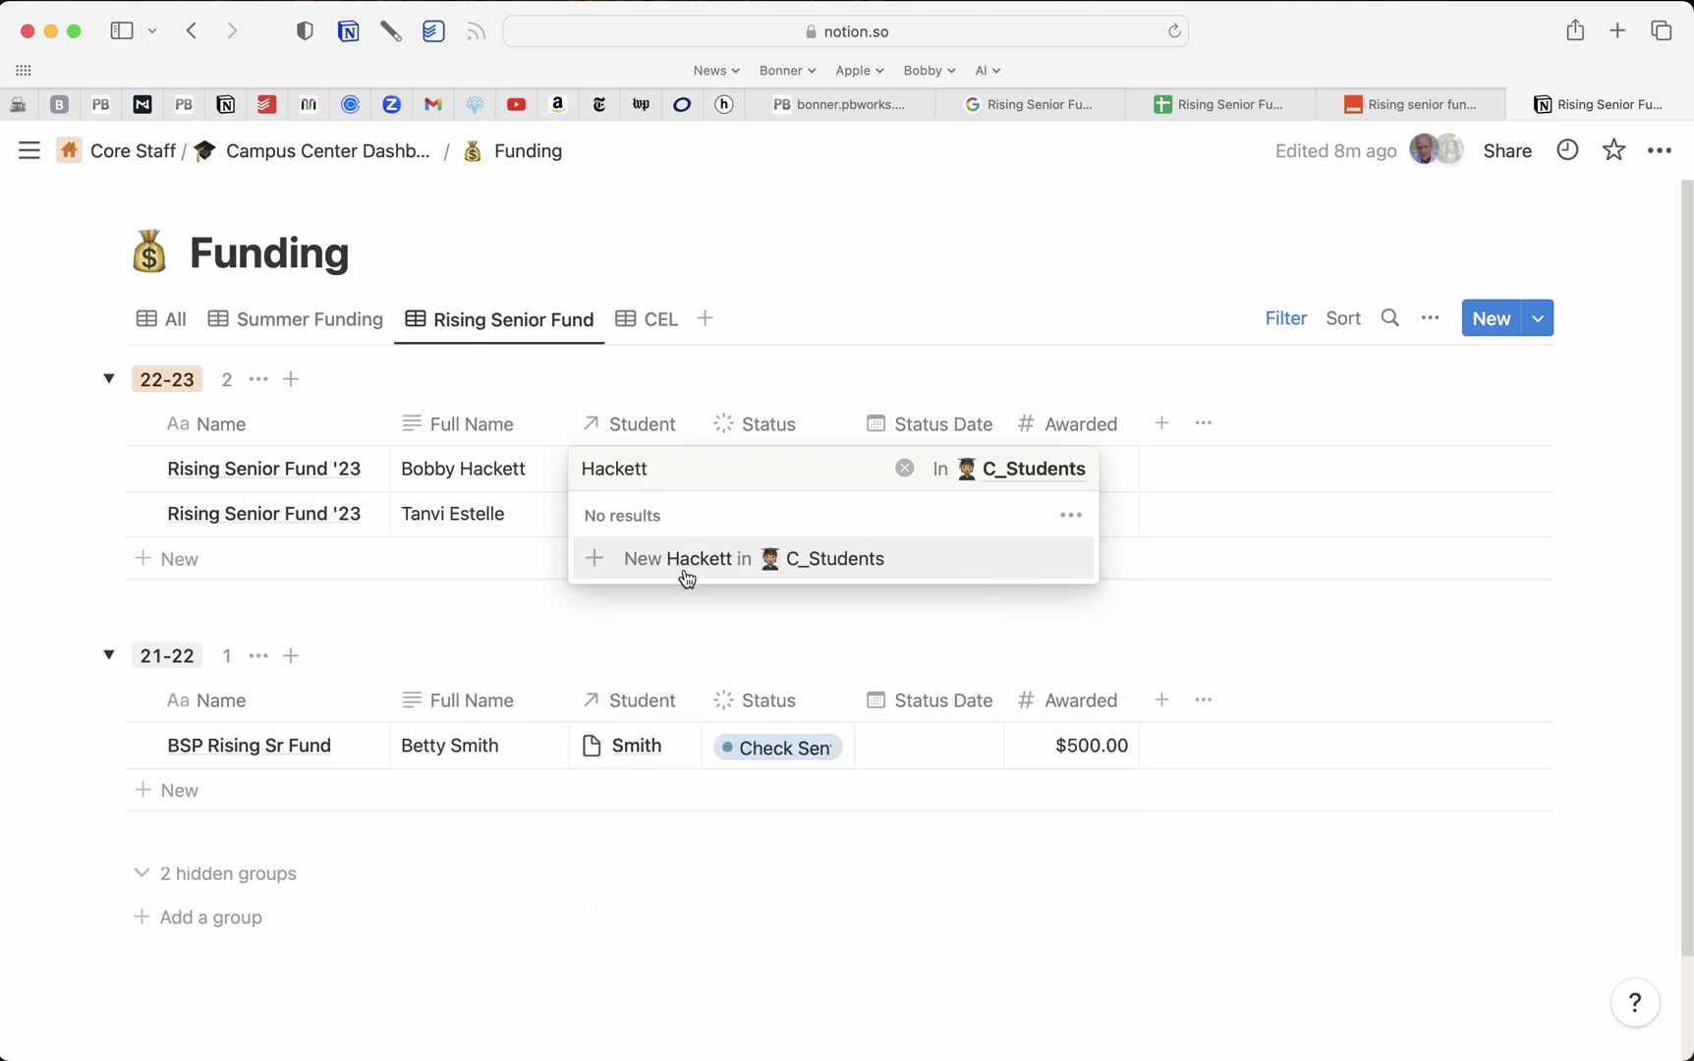
{"action": "left_click", "coordinate": [699, 563]}
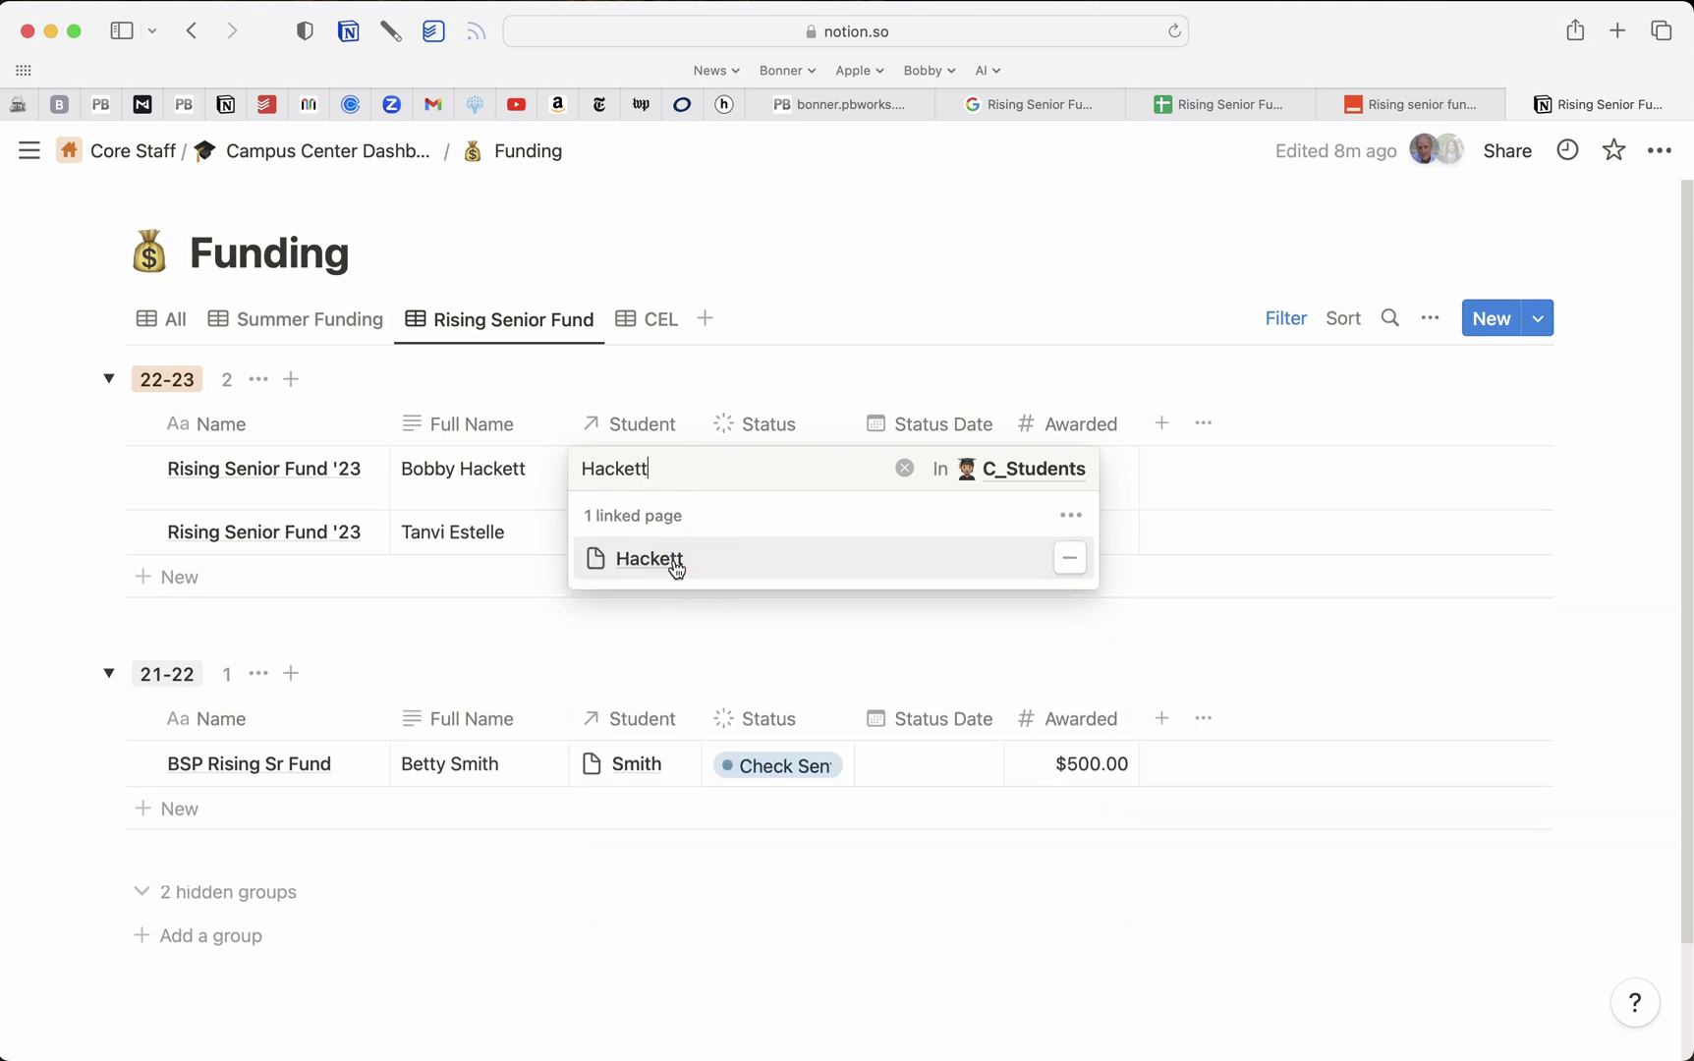
{"action": "left_click", "coordinate": [669, 562]}
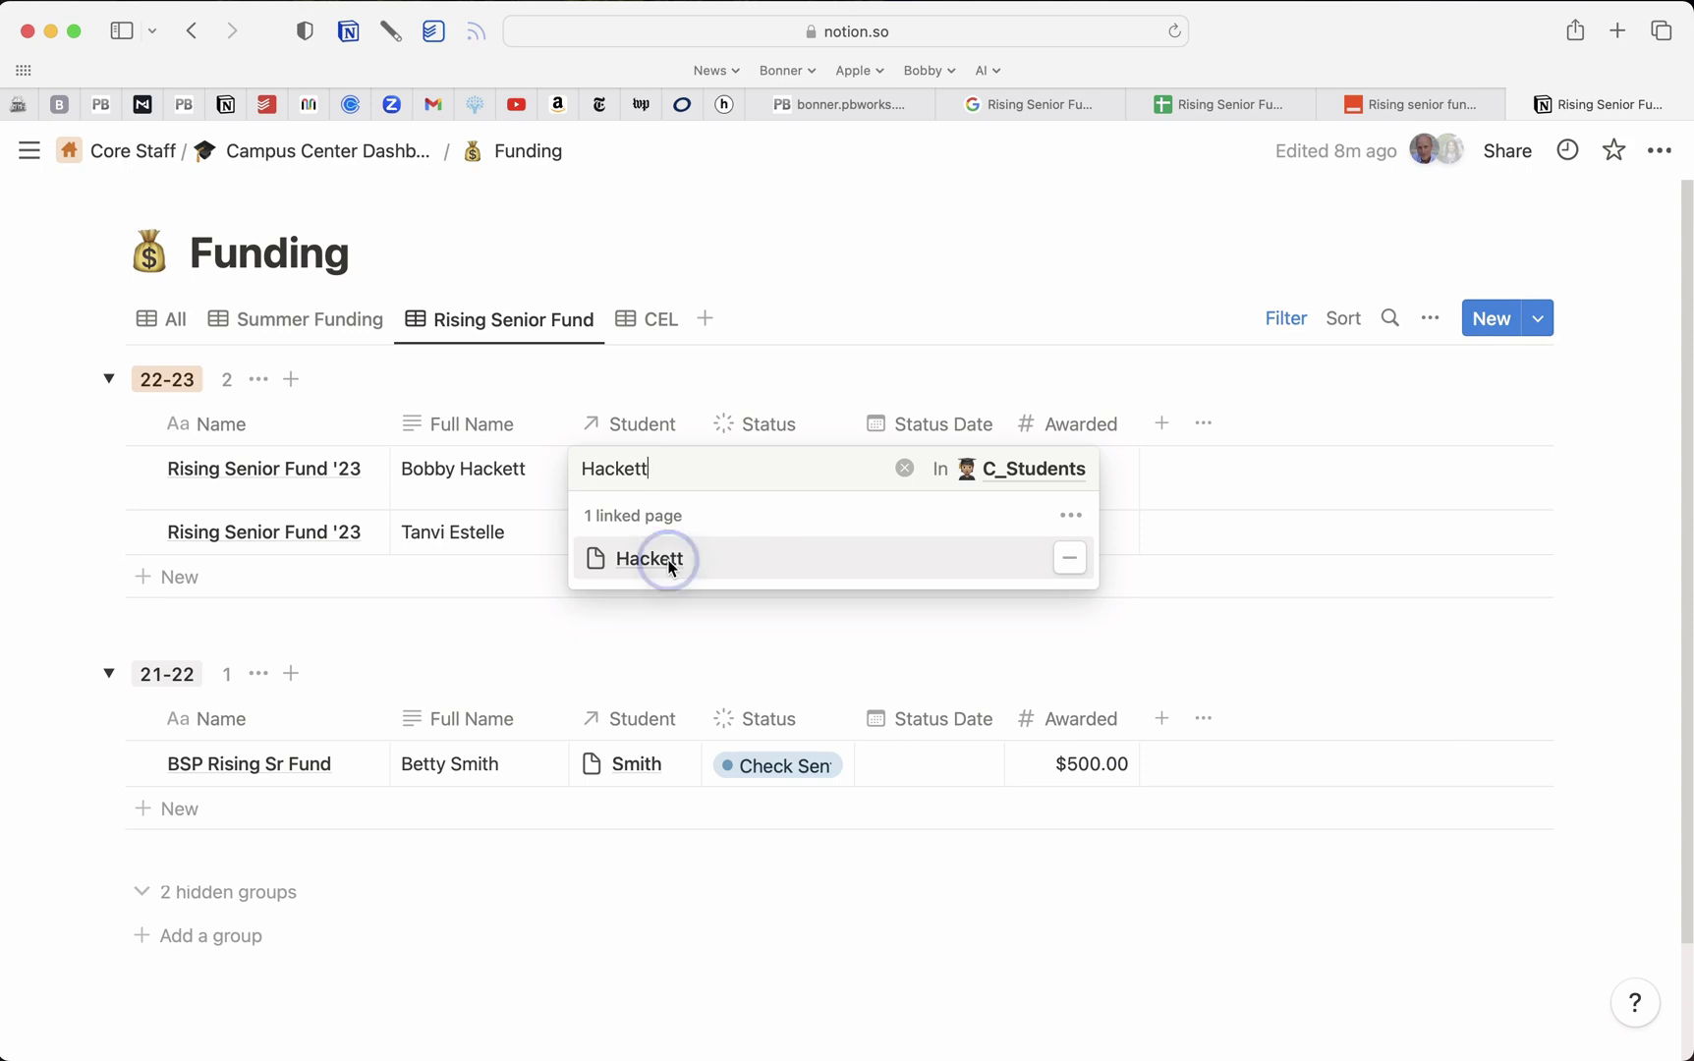
Enter the student's first name, Grad Year 2023 and Status Active, then widen the Student column
{"action": "left_click", "coordinate": [1189, 337]}
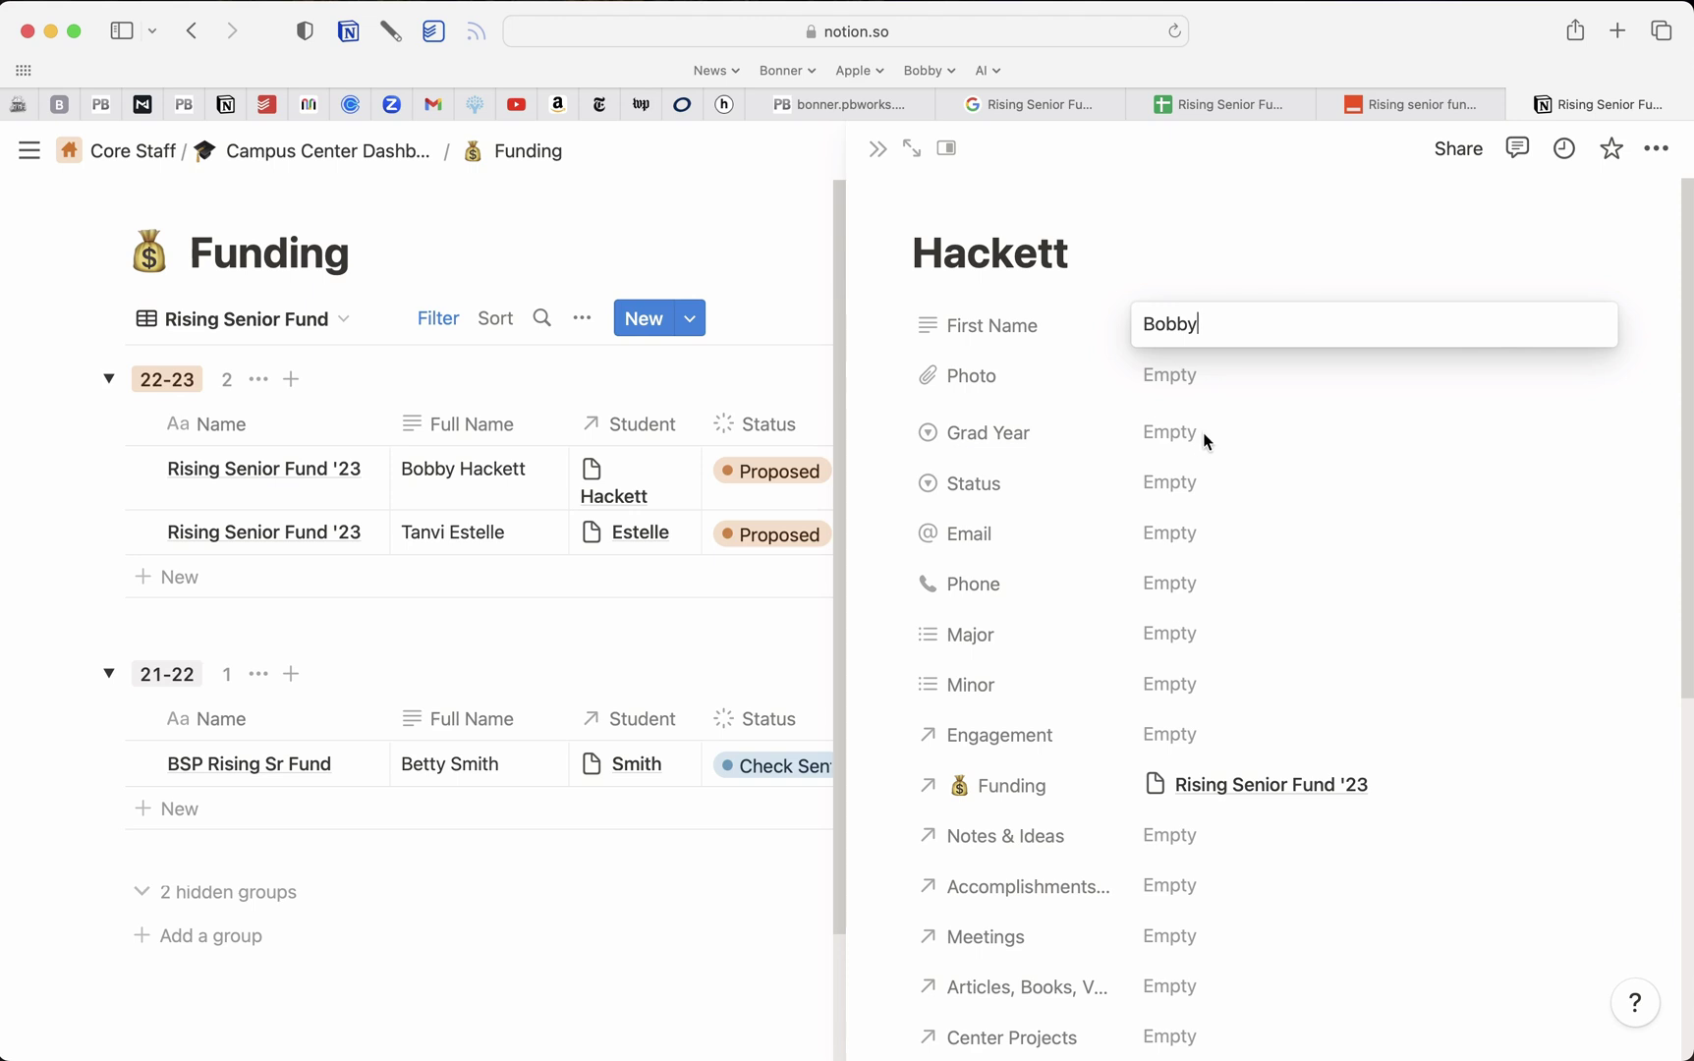
{"action": "key", "text": "Return"}
{"action": "left_click", "coordinate": [1184, 432]}
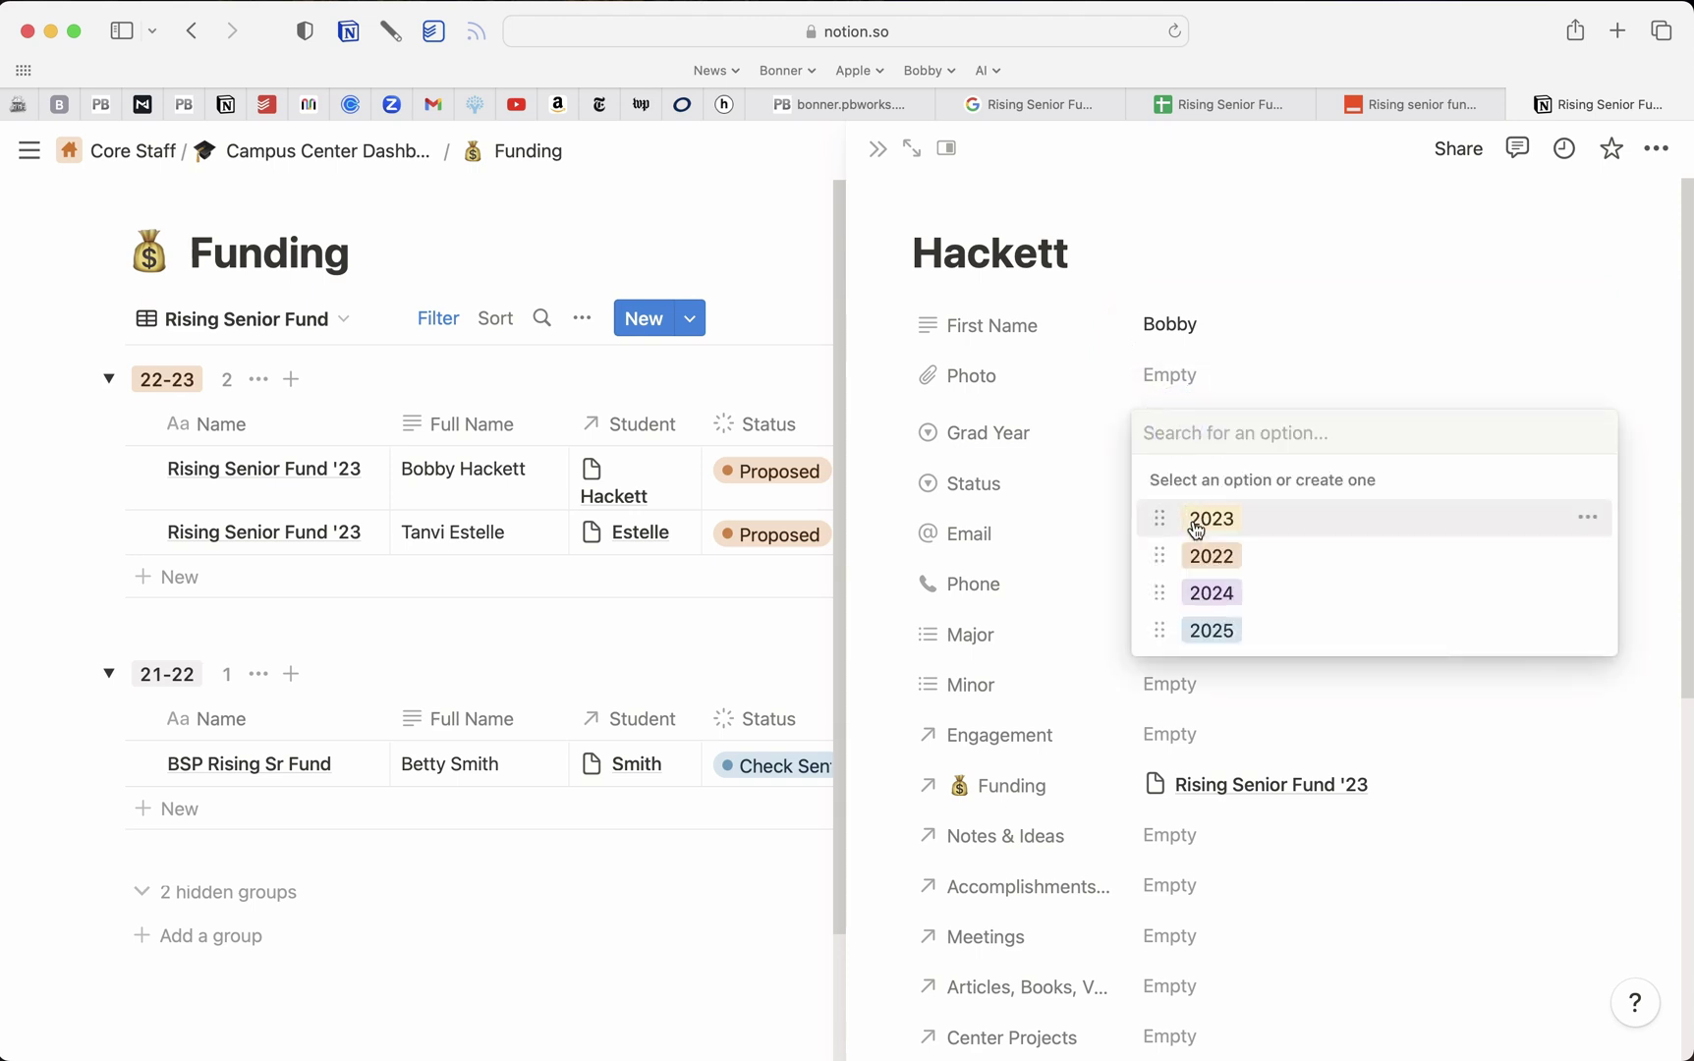
{"action": "left_click", "coordinate": [1234, 521]}
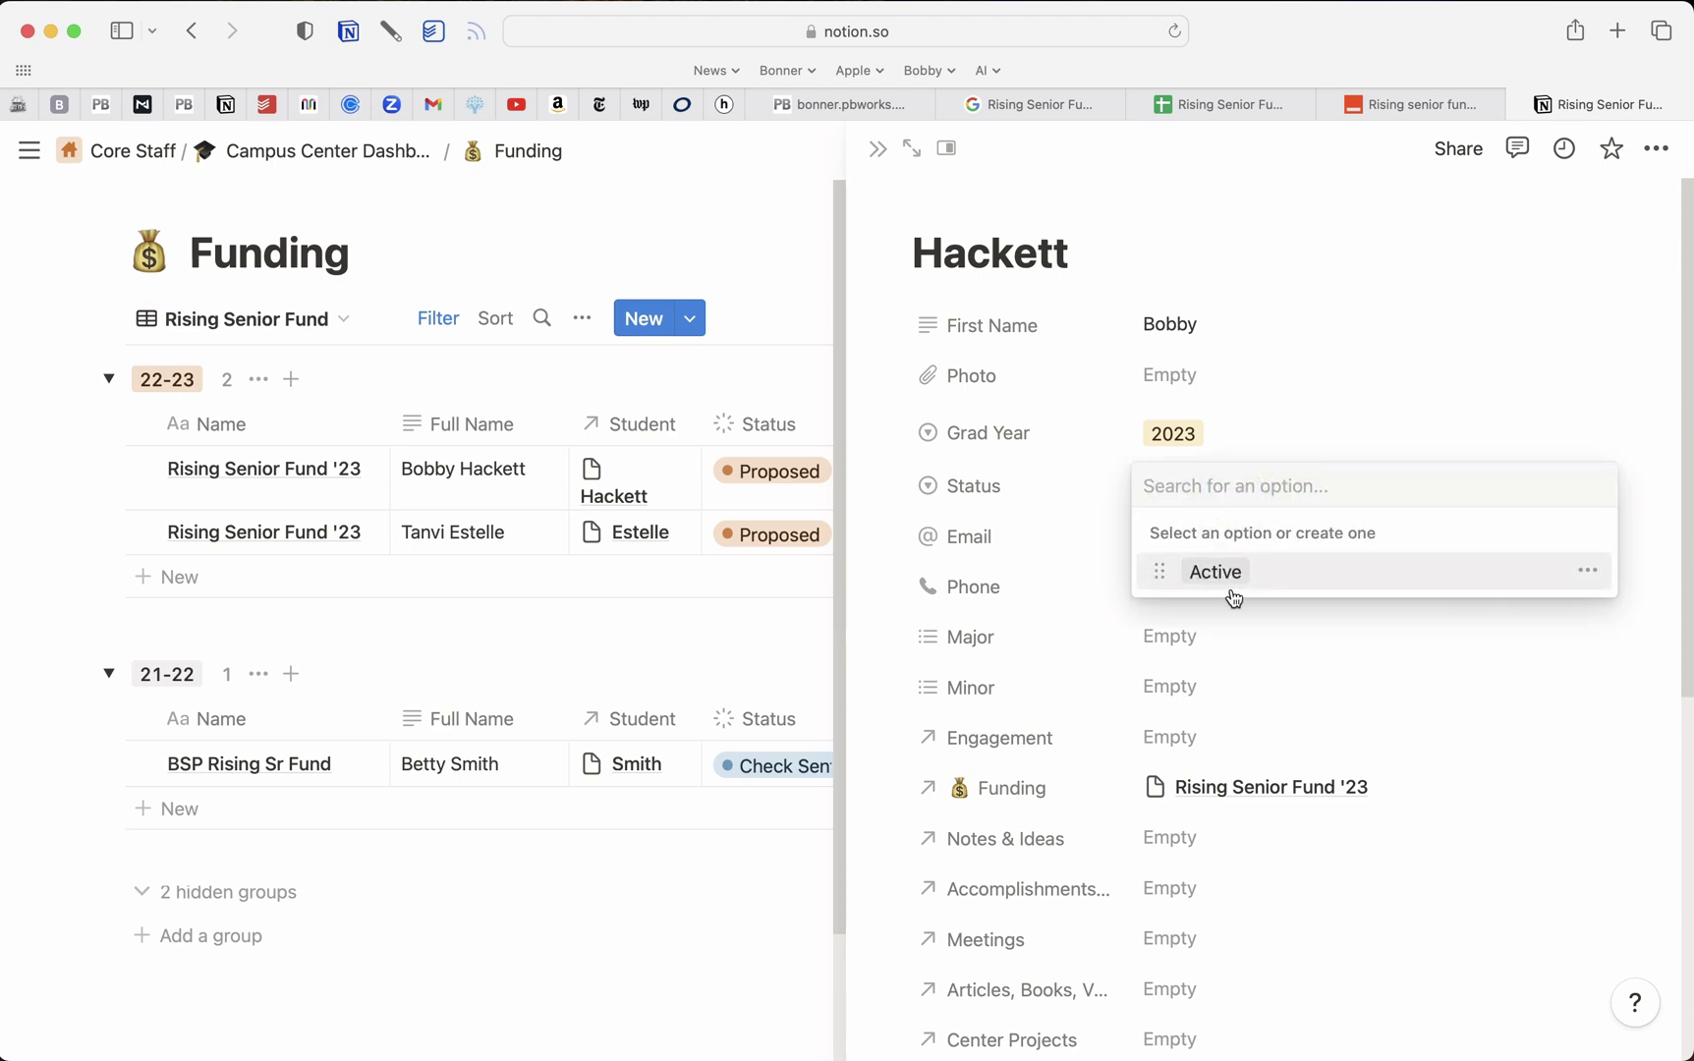
{"action": "left_click", "coordinate": [1232, 594]}
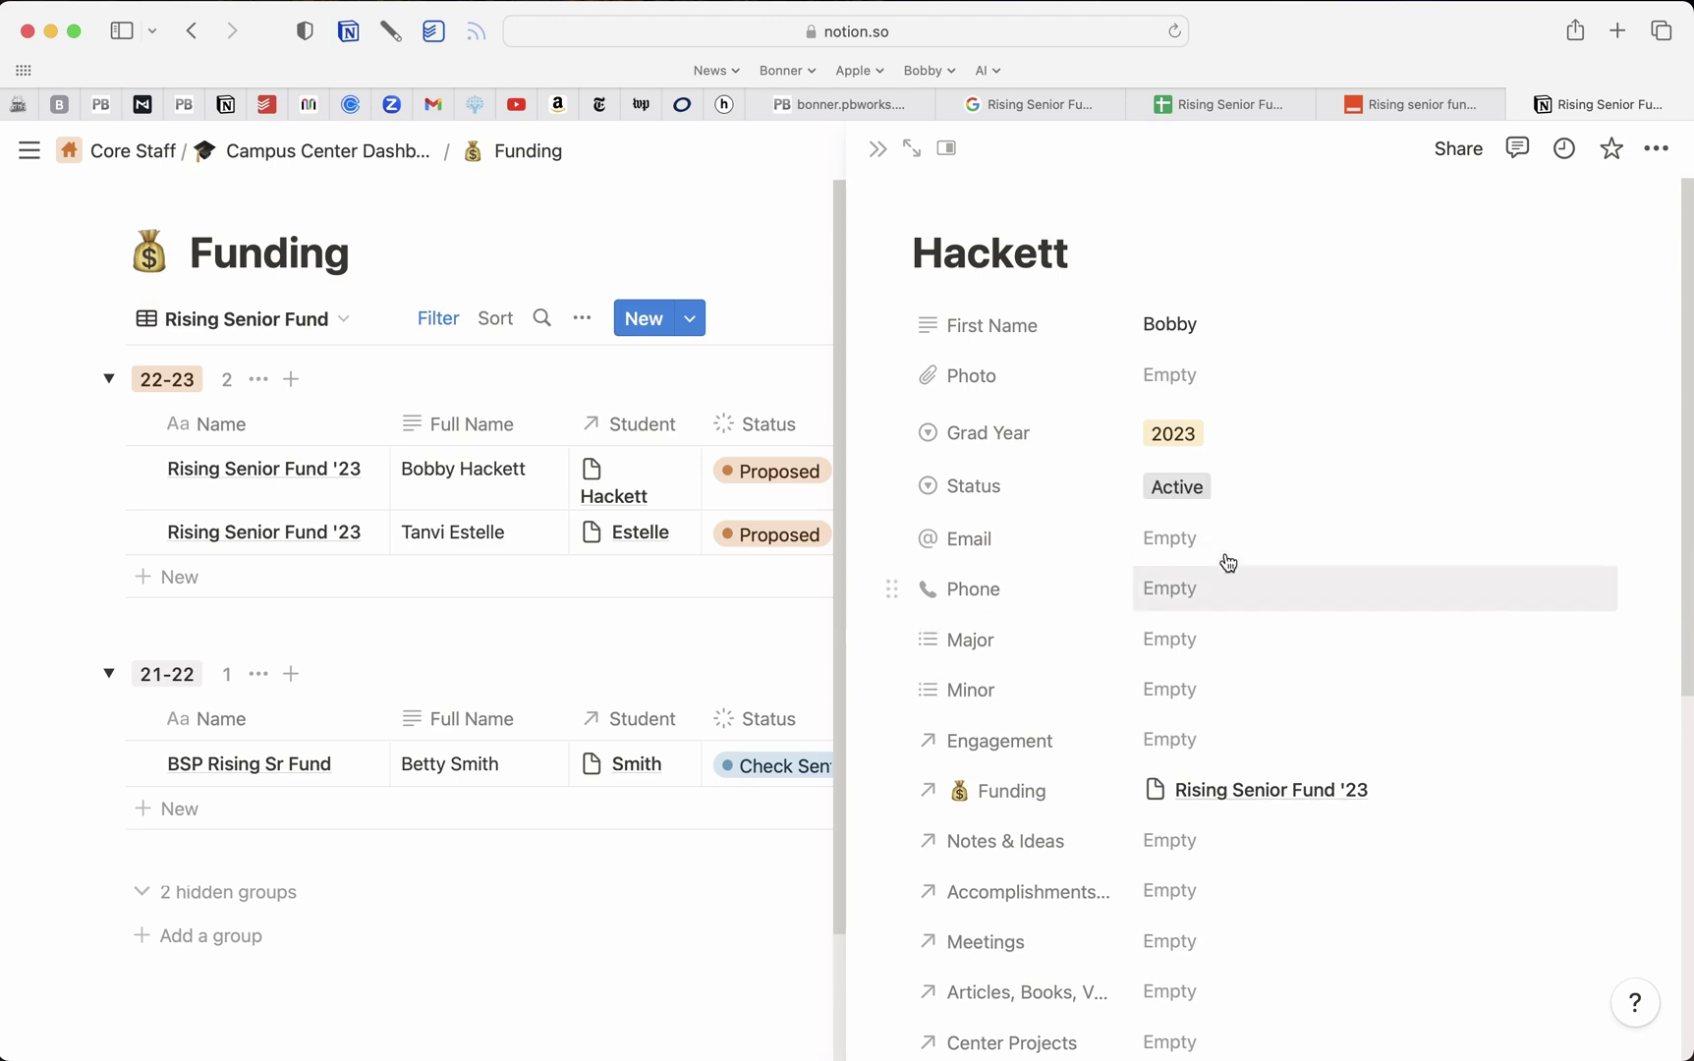
{"action": "left_click", "coordinate": [758, 307]}
{"action": "left_click_drag", "start_coordinate": [700, 422], "coordinate": [726, 417]}
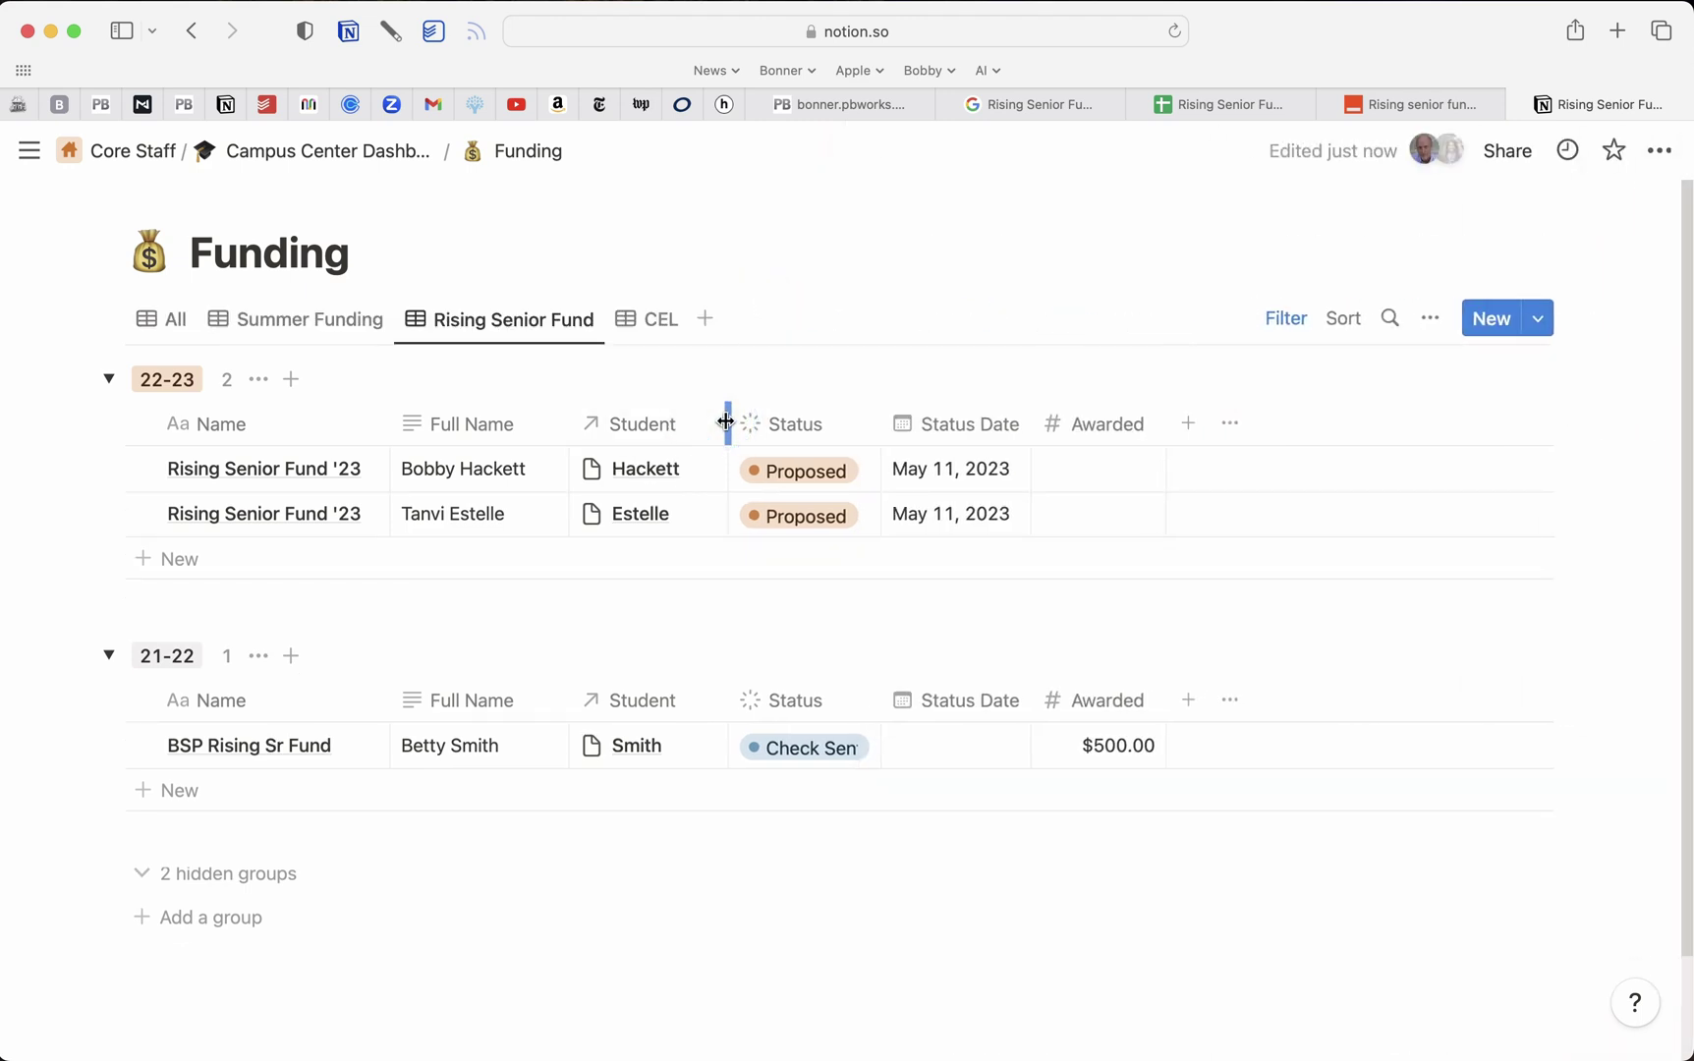
Set the first 22-23 funding record's Awarded amount to $500.00
{"action": "left_click", "coordinate": [362, 472]}
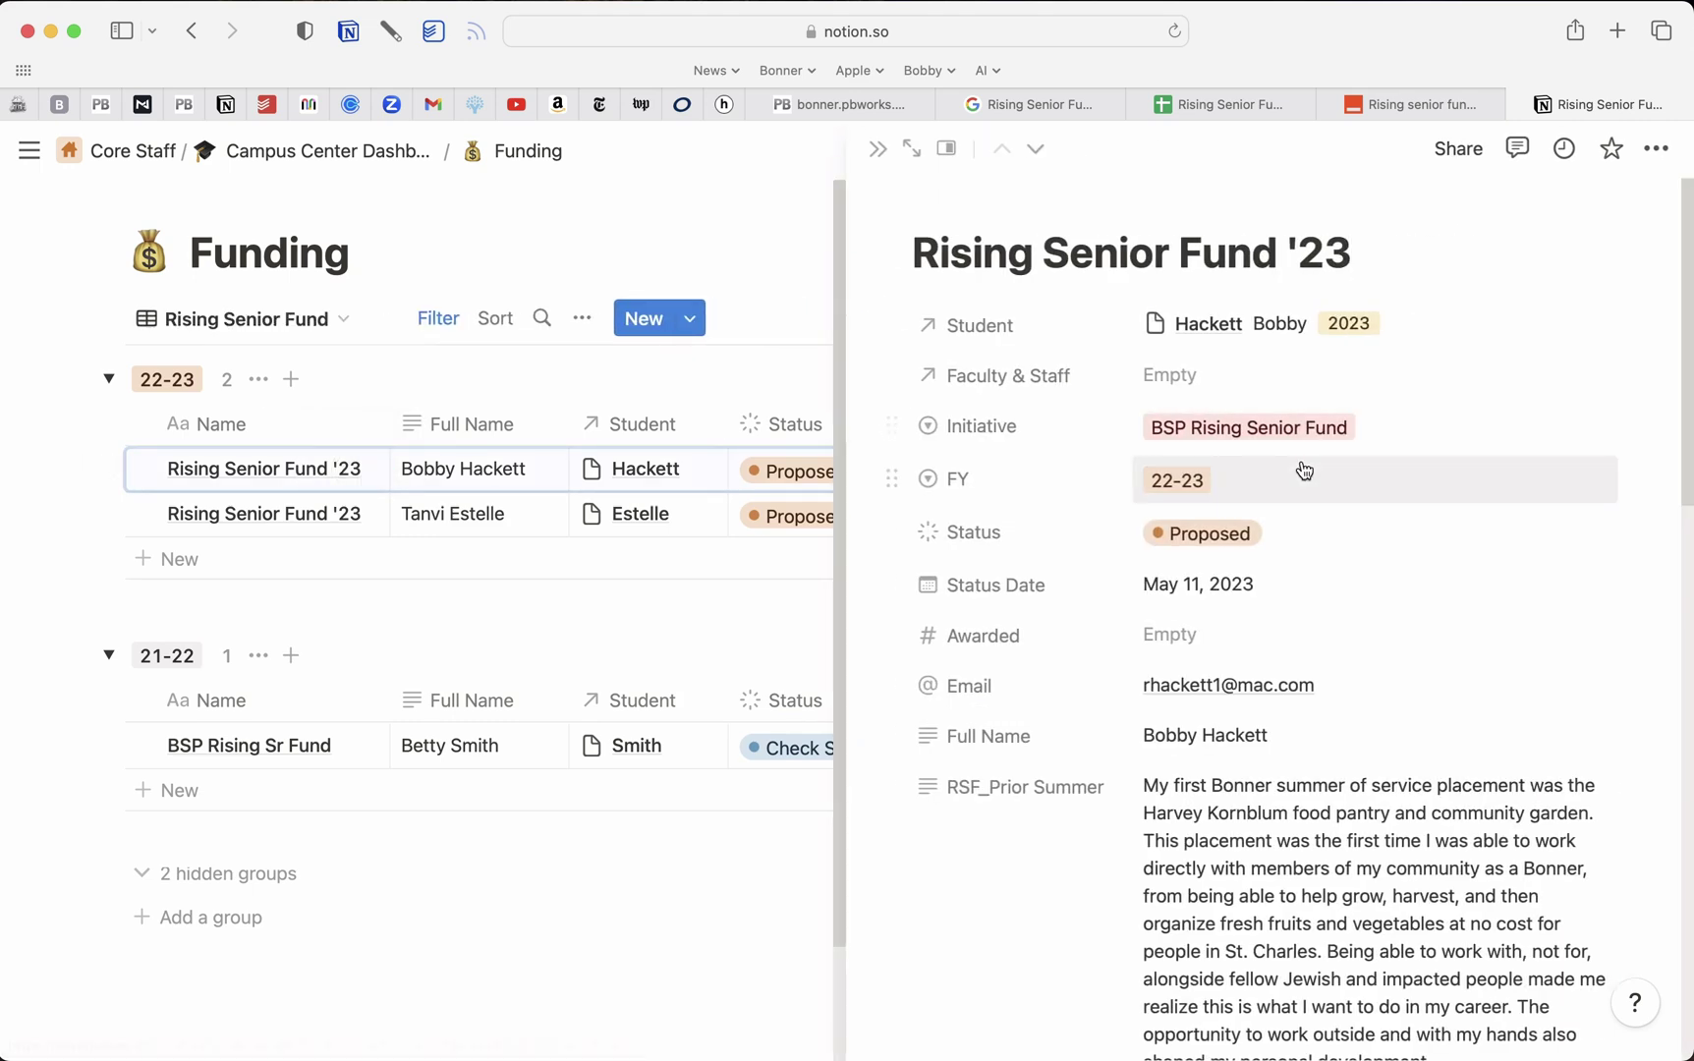
{"action": "scroll", "coordinate": [1303, 471], "scroll_direction": "down", "scroll_amount": 5}
{"action": "scroll", "coordinate": [1275, 659], "scroll_direction": "down", "scroll_amount": 10}
{"action": "scroll", "coordinate": [1275, 658], "scroll_direction": "down", "scroll_amount": 9}
{"action": "scroll", "coordinate": [1275, 658], "scroll_direction": "up", "scroll_amount": 10}
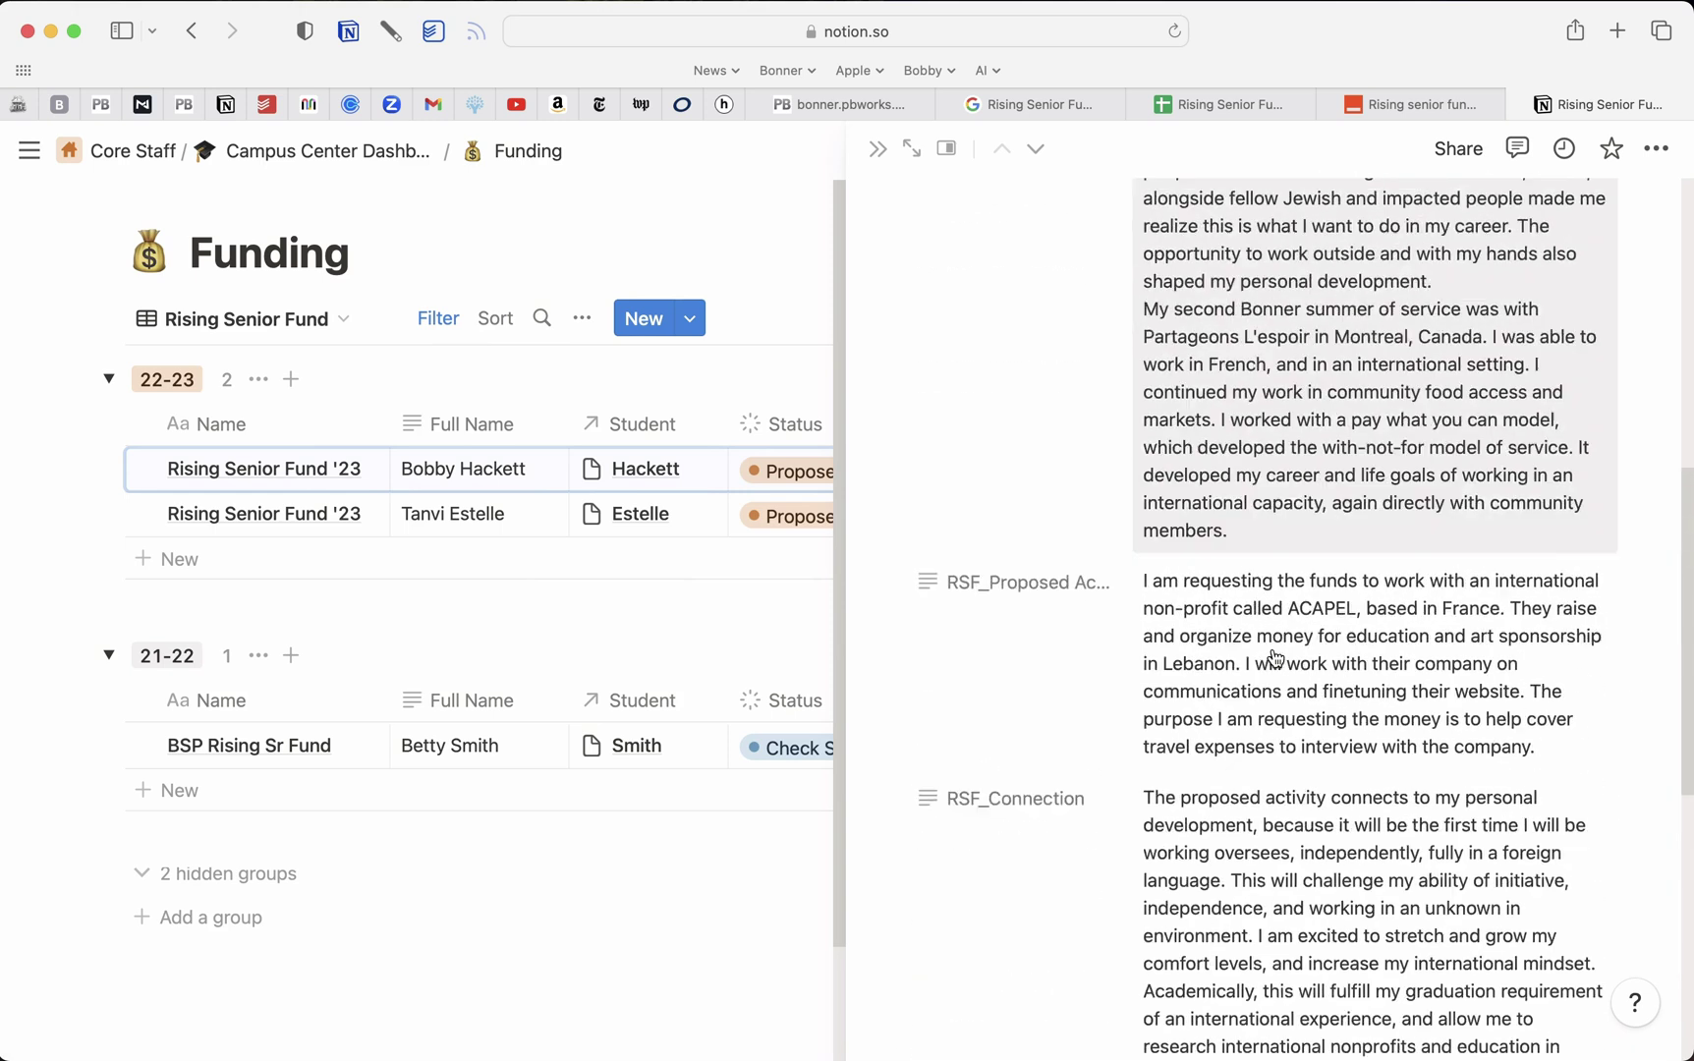
{"action": "scroll", "coordinate": [1275, 658], "scroll_direction": "up", "scroll_amount": 13}
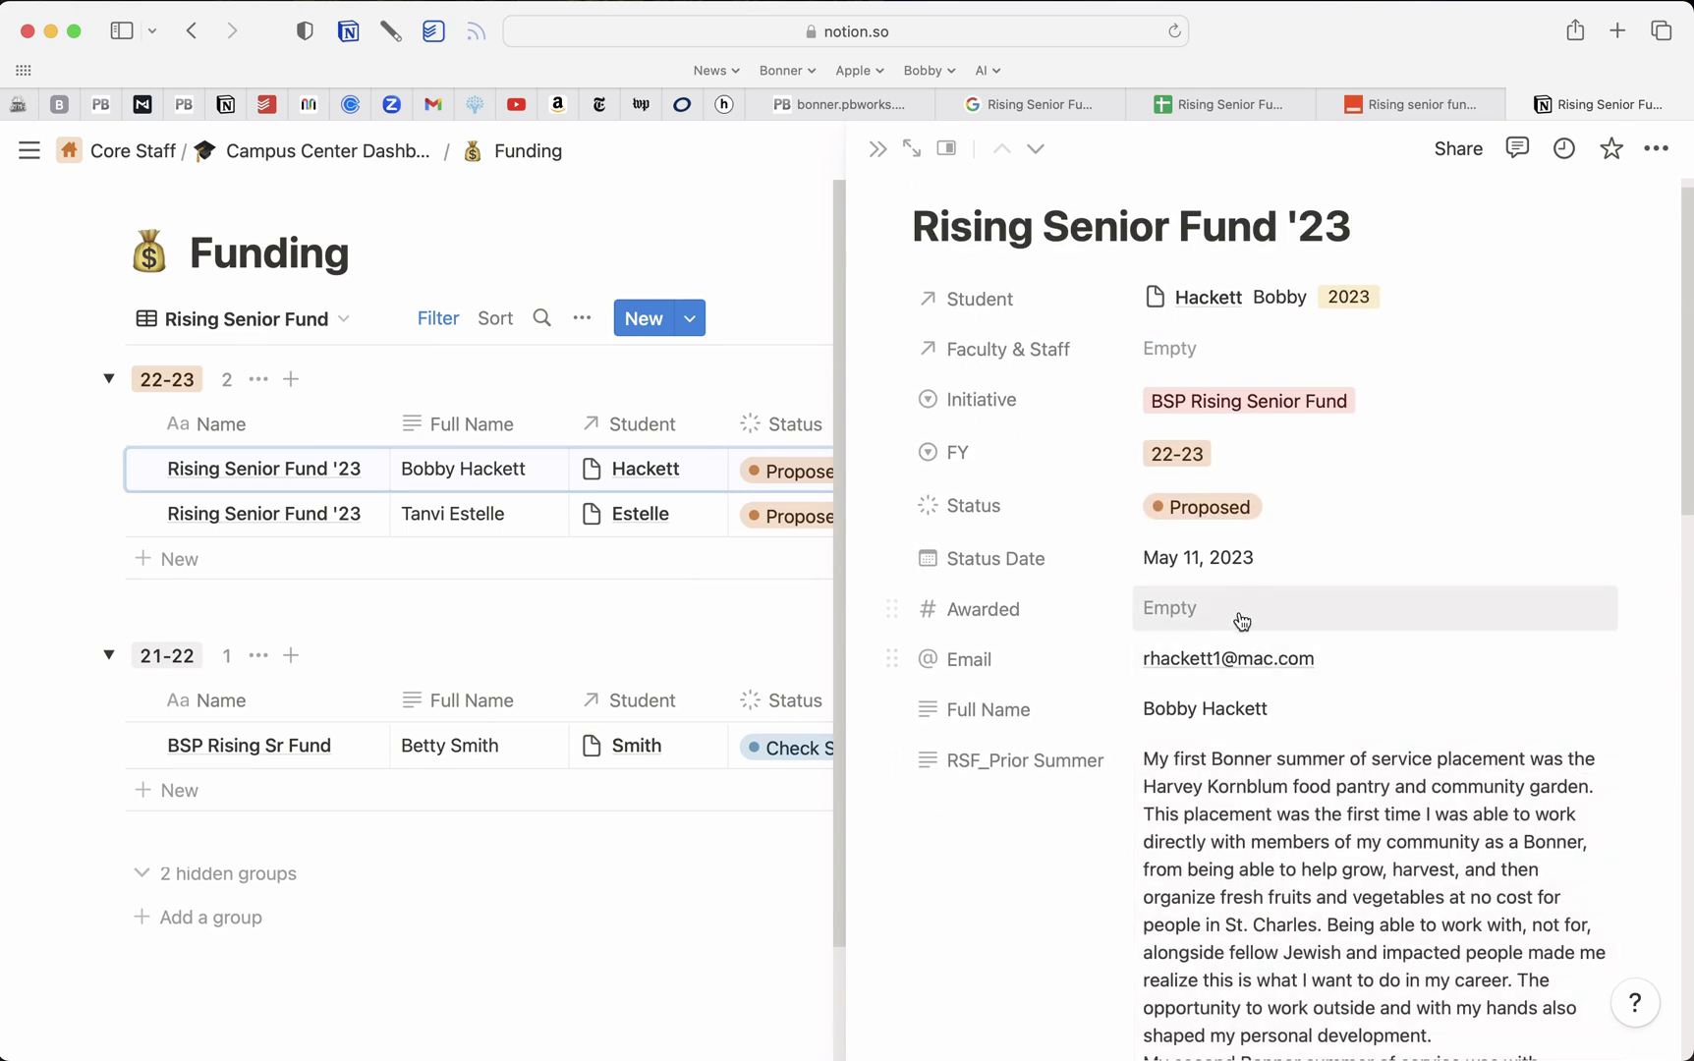
{"action": "left_click", "coordinate": [1241, 614]}
{"action": "type", "text": "5"}
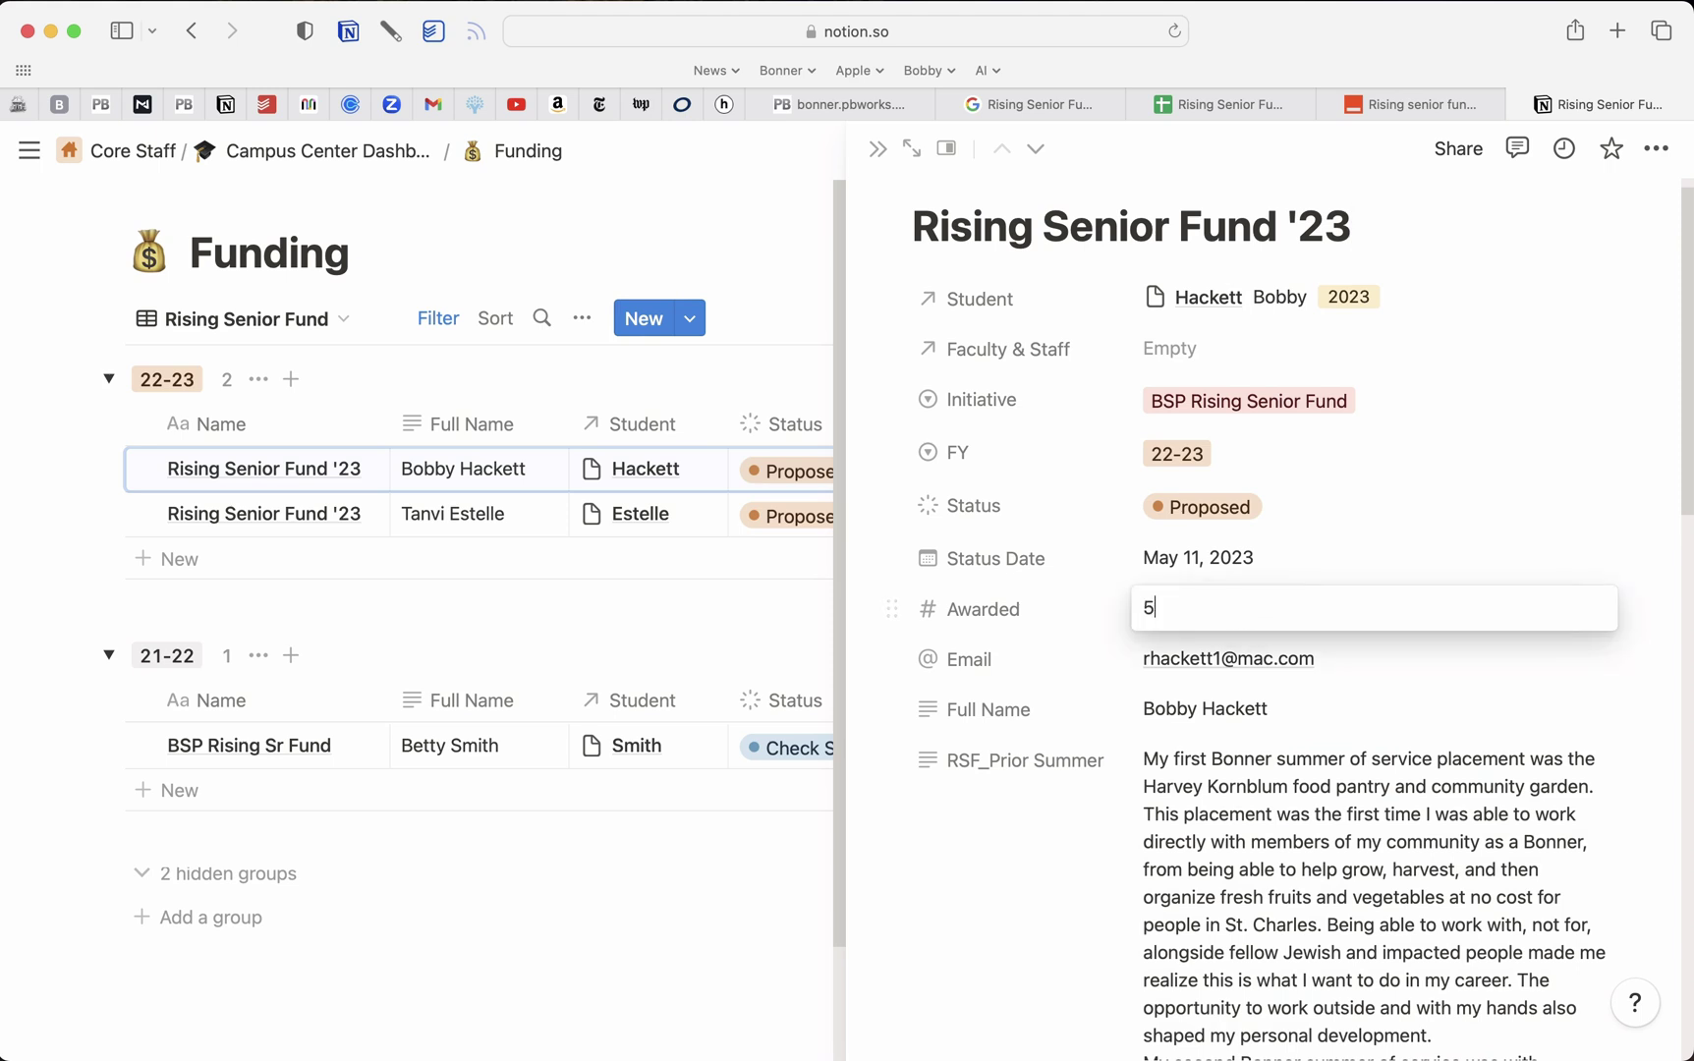
{"action": "type", "text": "00"}
{"action": "left_click", "coordinate": [1460, 460]}
Close the record details and return to the Mural Campus Info System workflow board
{"action": "scroll", "coordinate": [1464, 462], "scroll_direction": "down", "scroll_amount": 13}
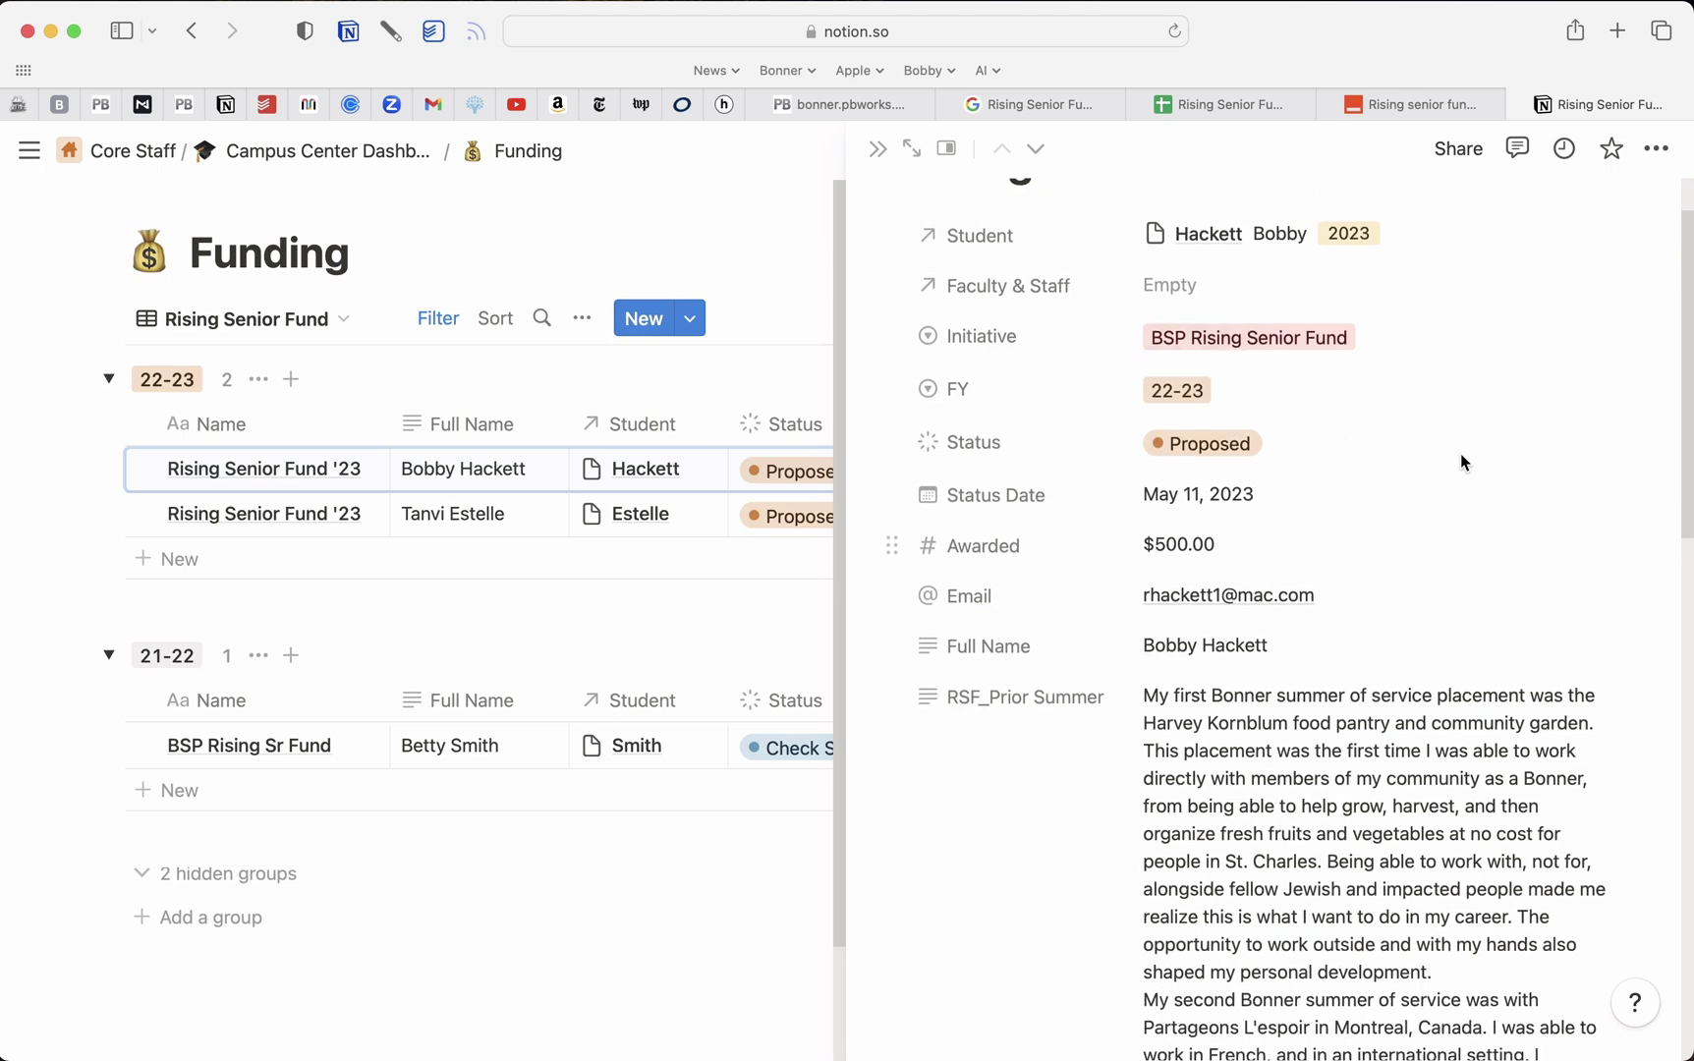
{"action": "scroll", "coordinate": [1462, 461], "scroll_direction": "down", "scroll_amount": 8}
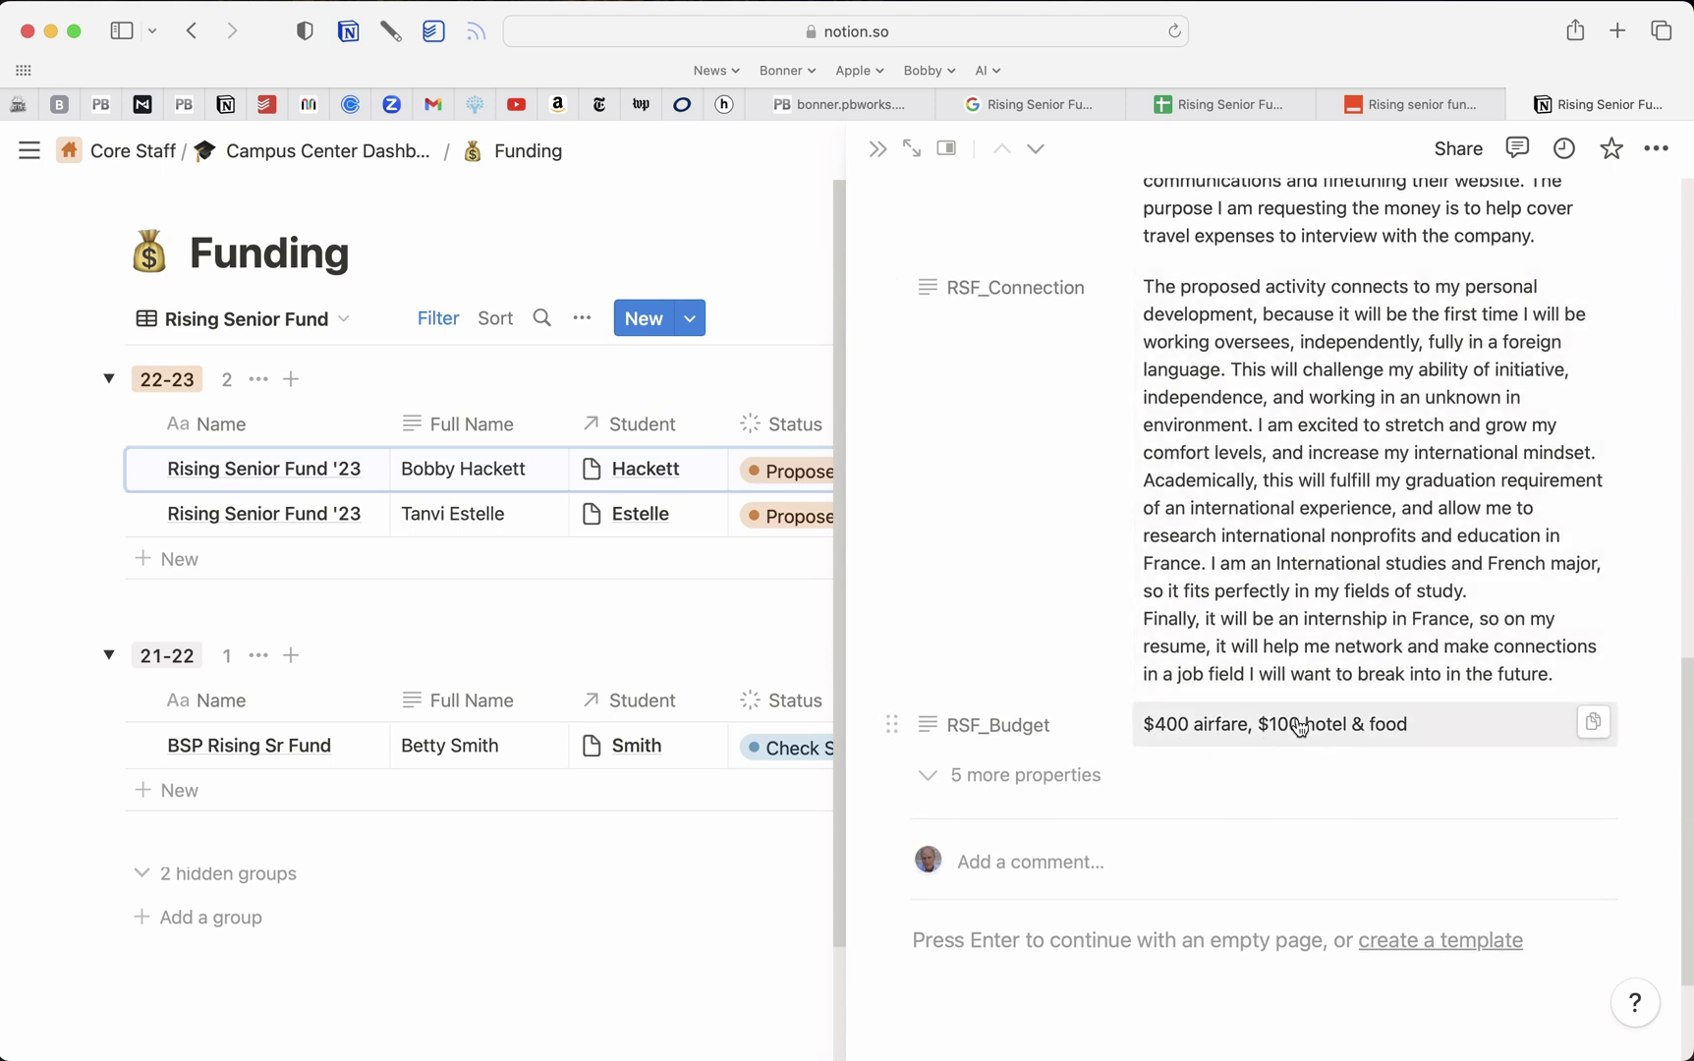
{"action": "scroll", "coordinate": [1359, 492], "scroll_direction": "up", "scroll_amount": 10}
{"action": "scroll", "coordinate": [1360, 491], "scroll_direction": "up", "scroll_amount": 12}
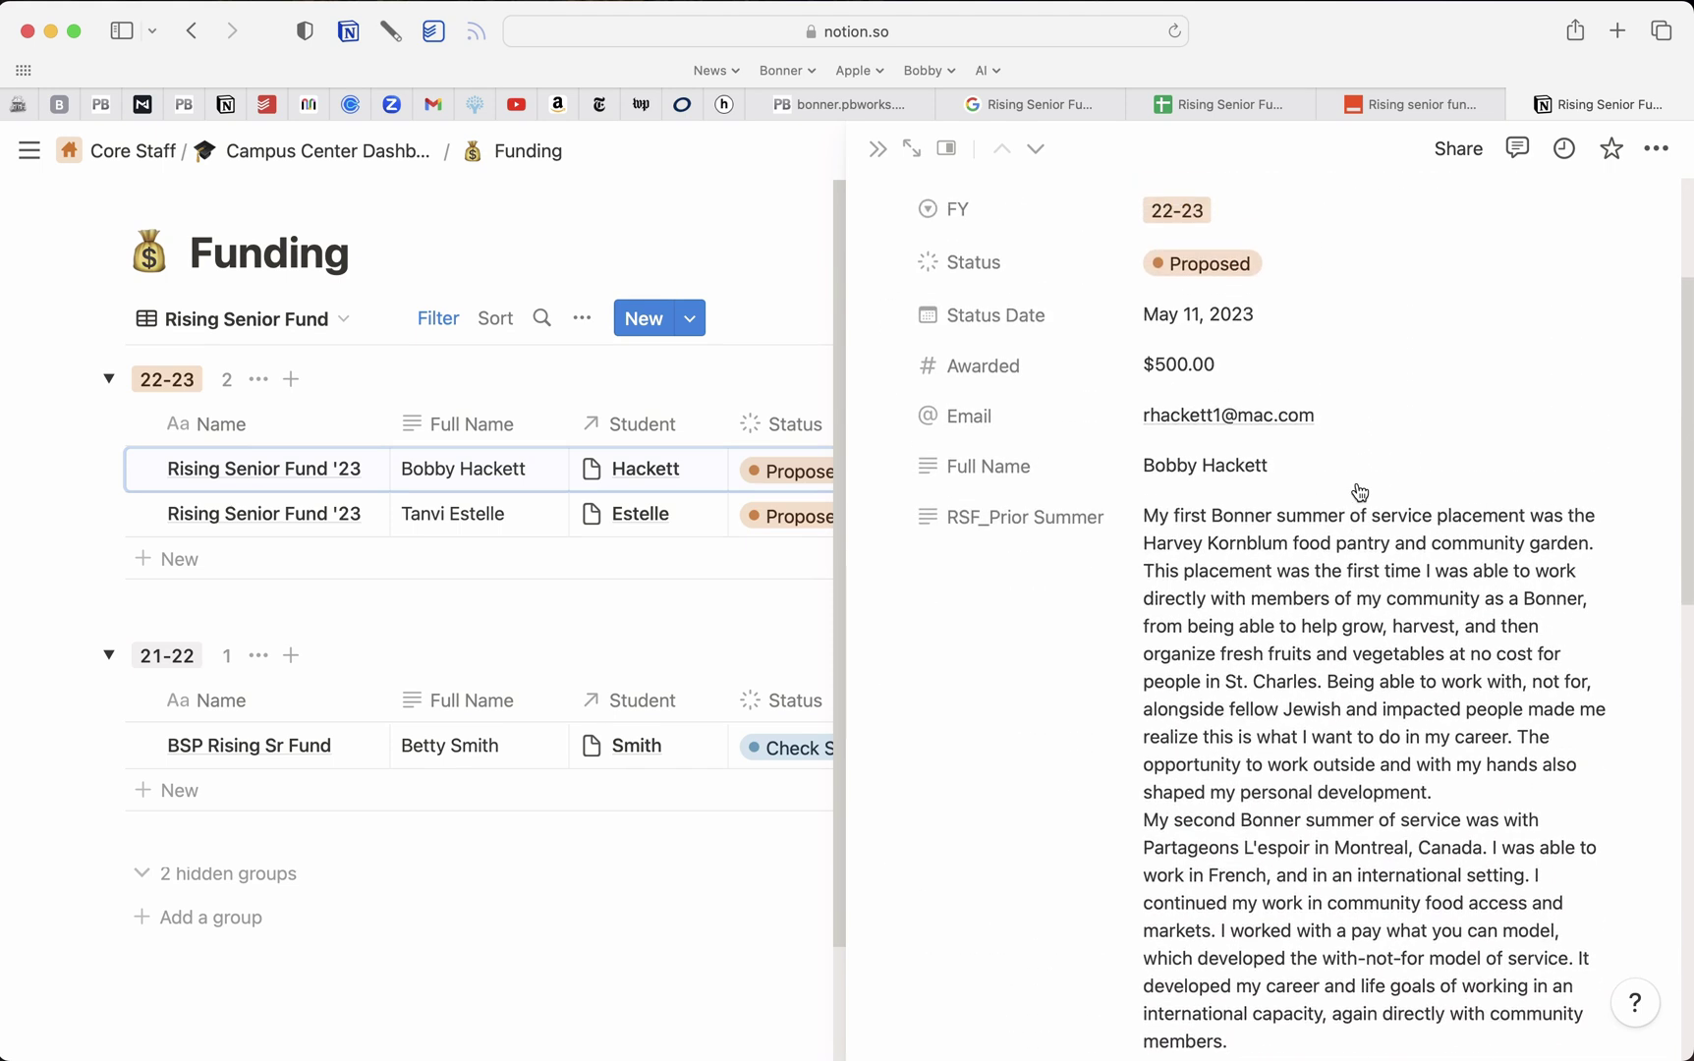
{"action": "left_click", "coordinate": [876, 150]}
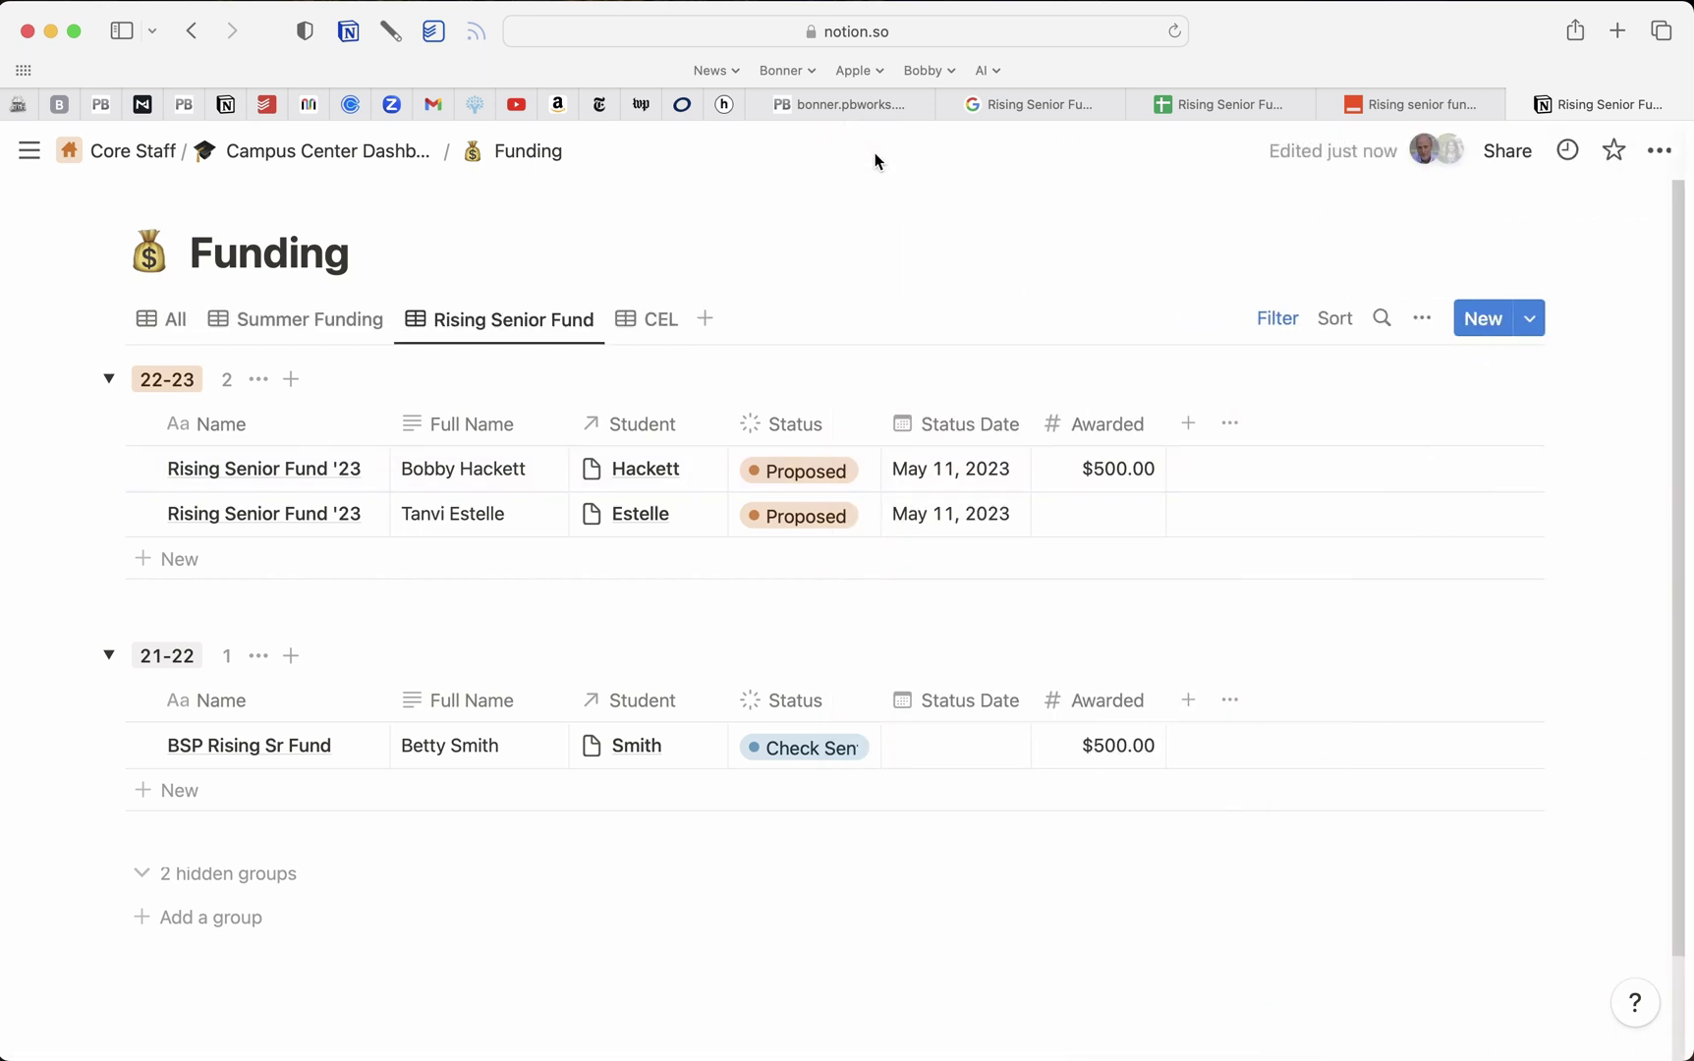
{"action": "left_click", "coordinate": [307, 106]}
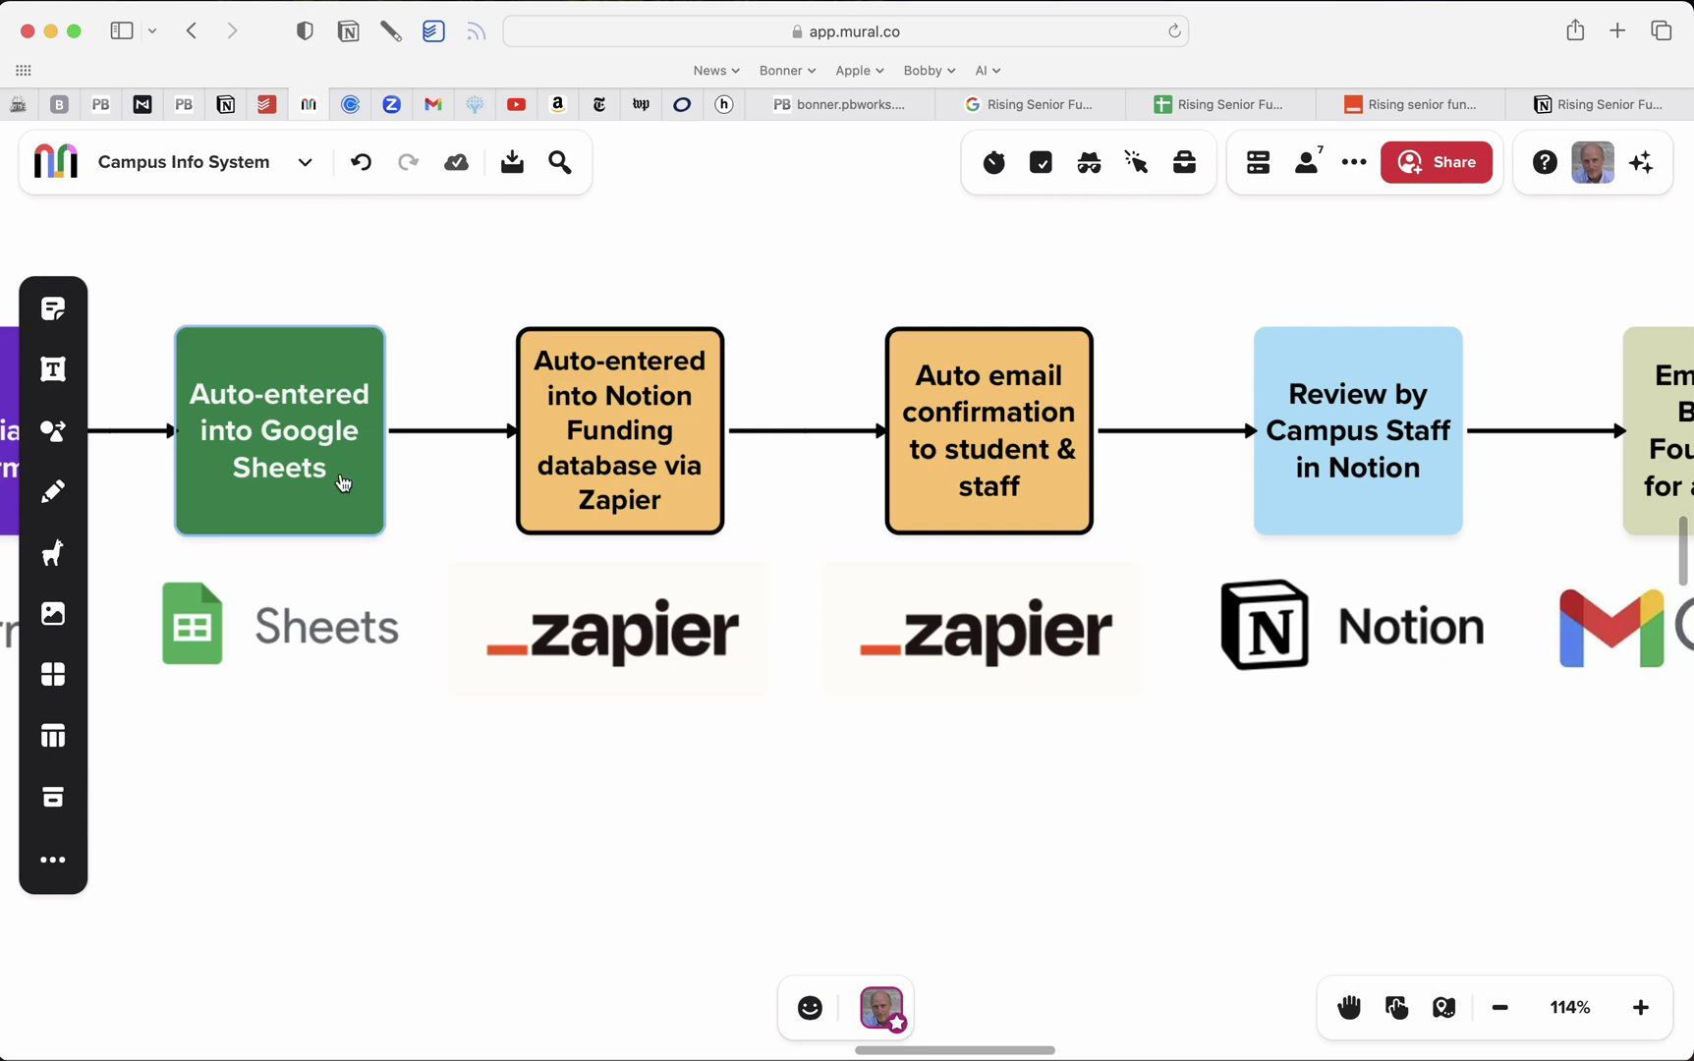
Scroll through the Campus Info System workflow boxes, then return to the Rising senior fund proposals zap
{"action": "scroll", "coordinate": [367, 484], "scroll_direction": "left", "scroll_amount": 8}
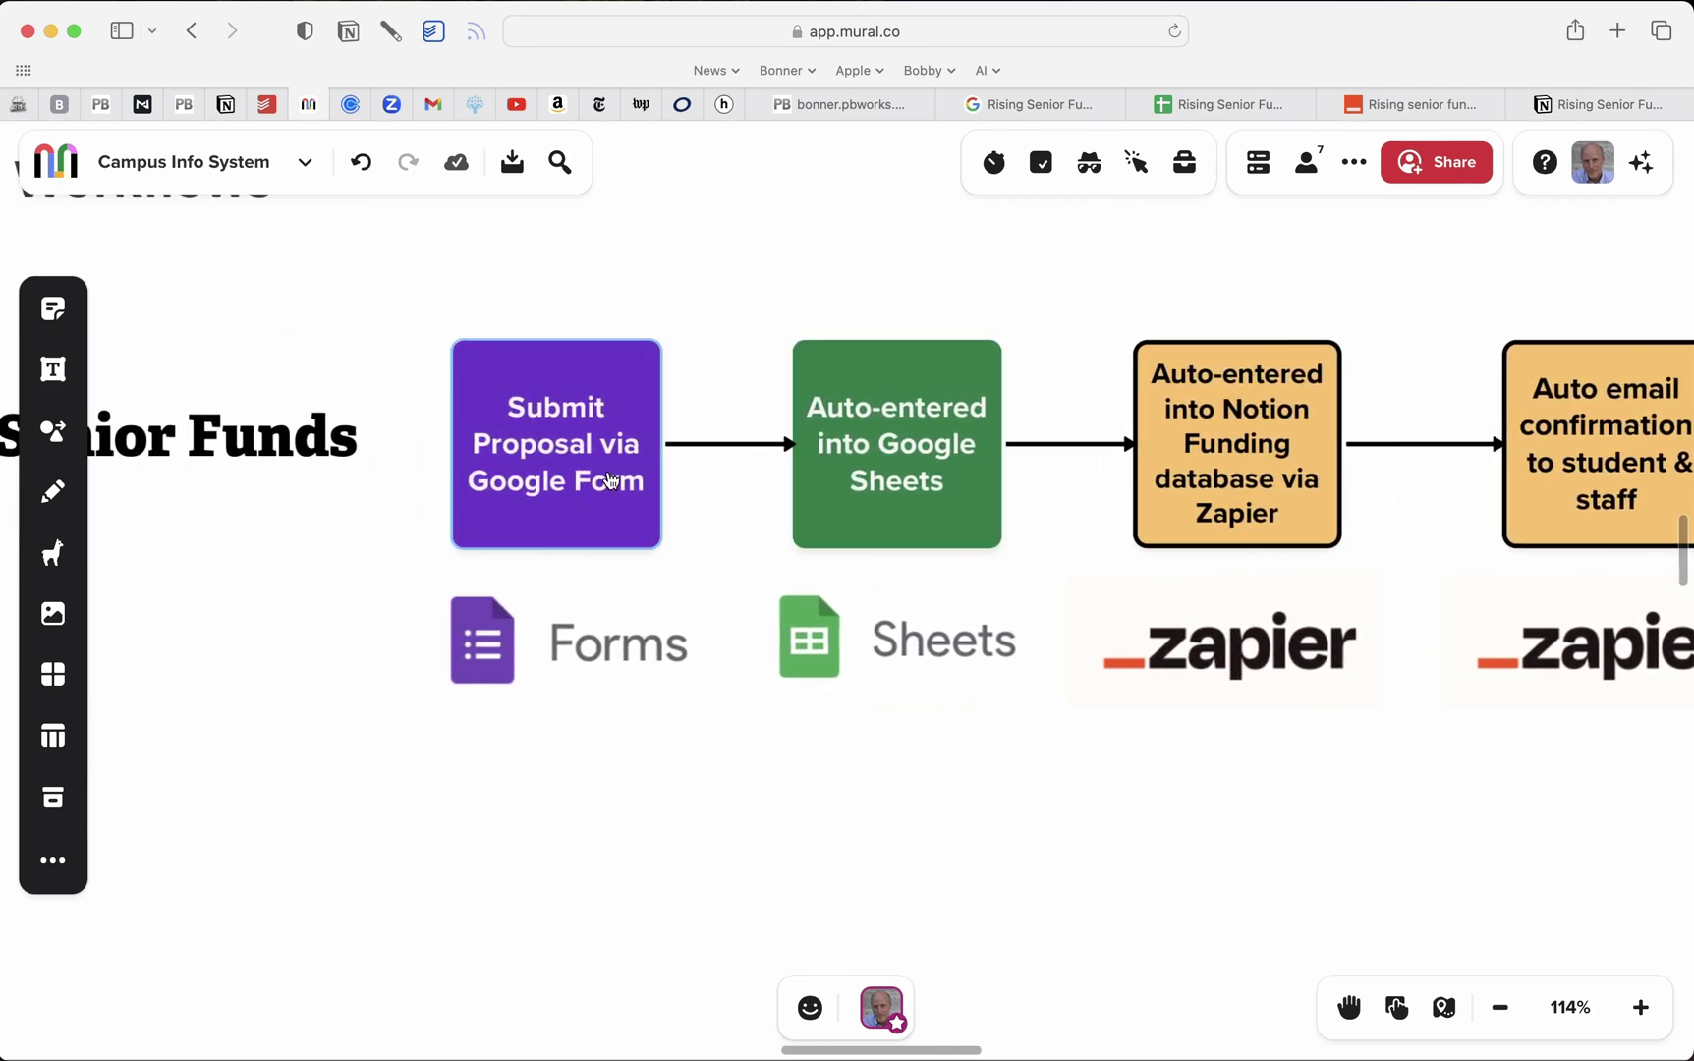
{"action": "scroll", "coordinate": [934, 452], "scroll_direction": "right", "scroll_amount": 8}
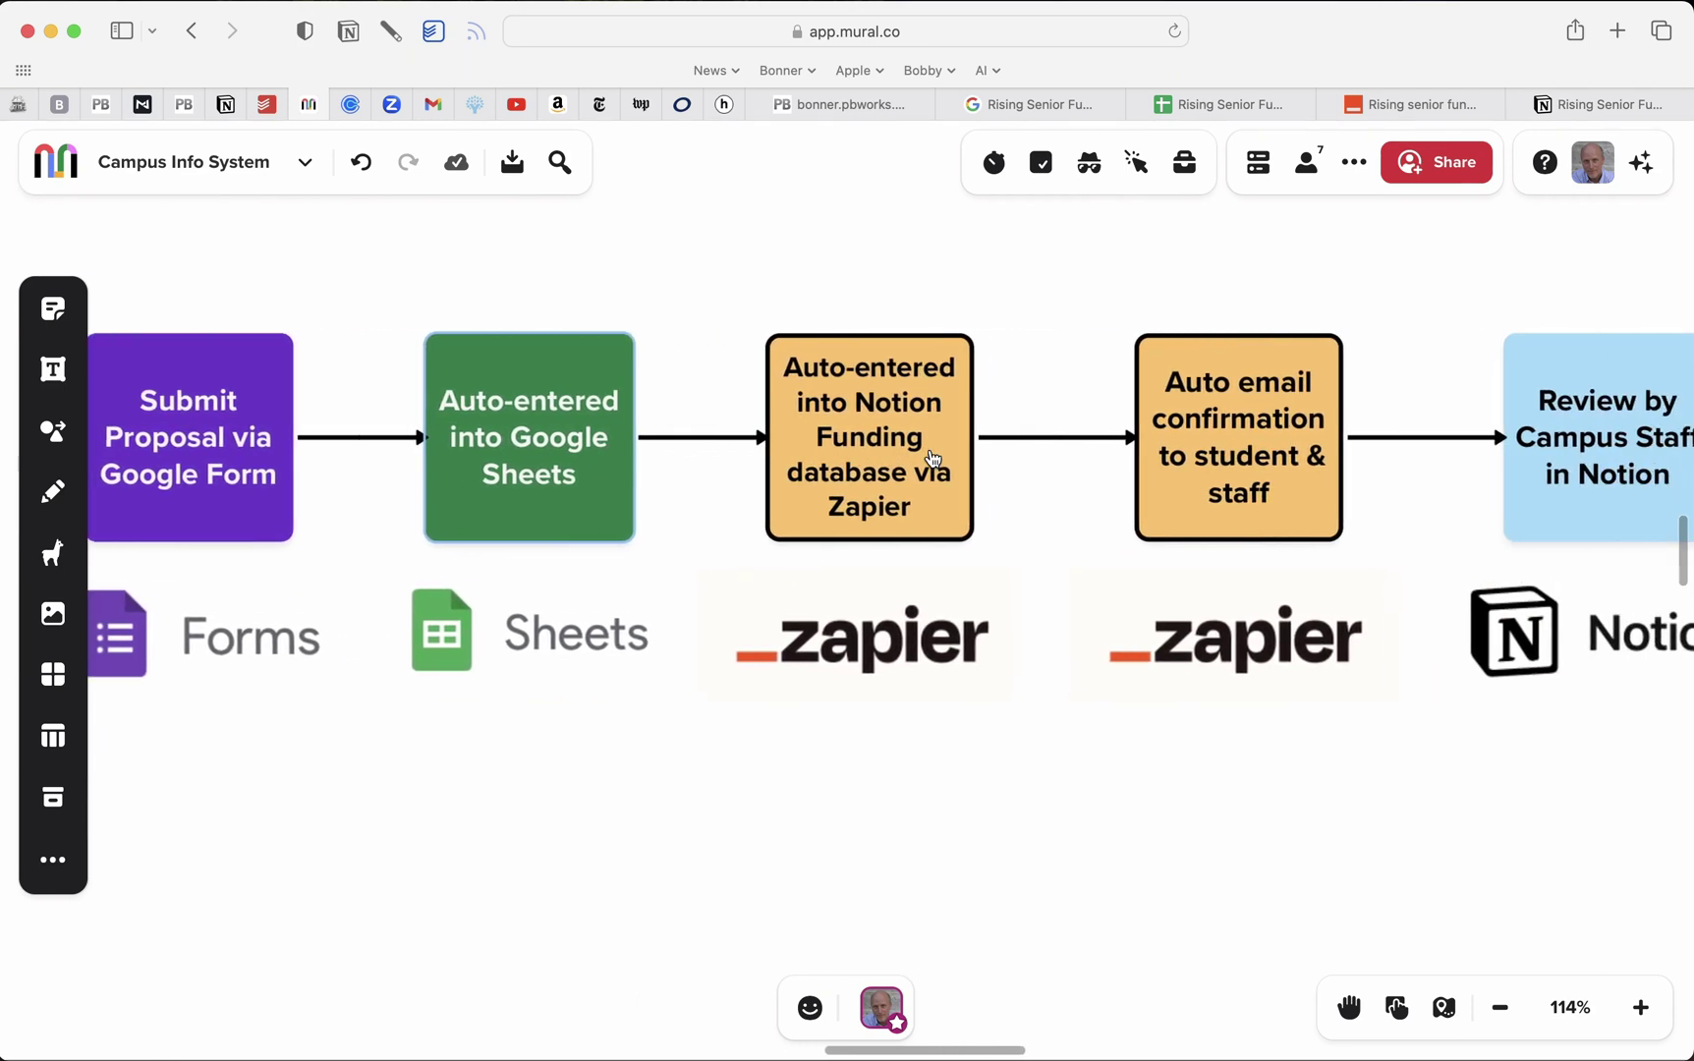
{"action": "scroll", "coordinate": [658, 522], "scroll_direction": "right", "scroll_amount": 7}
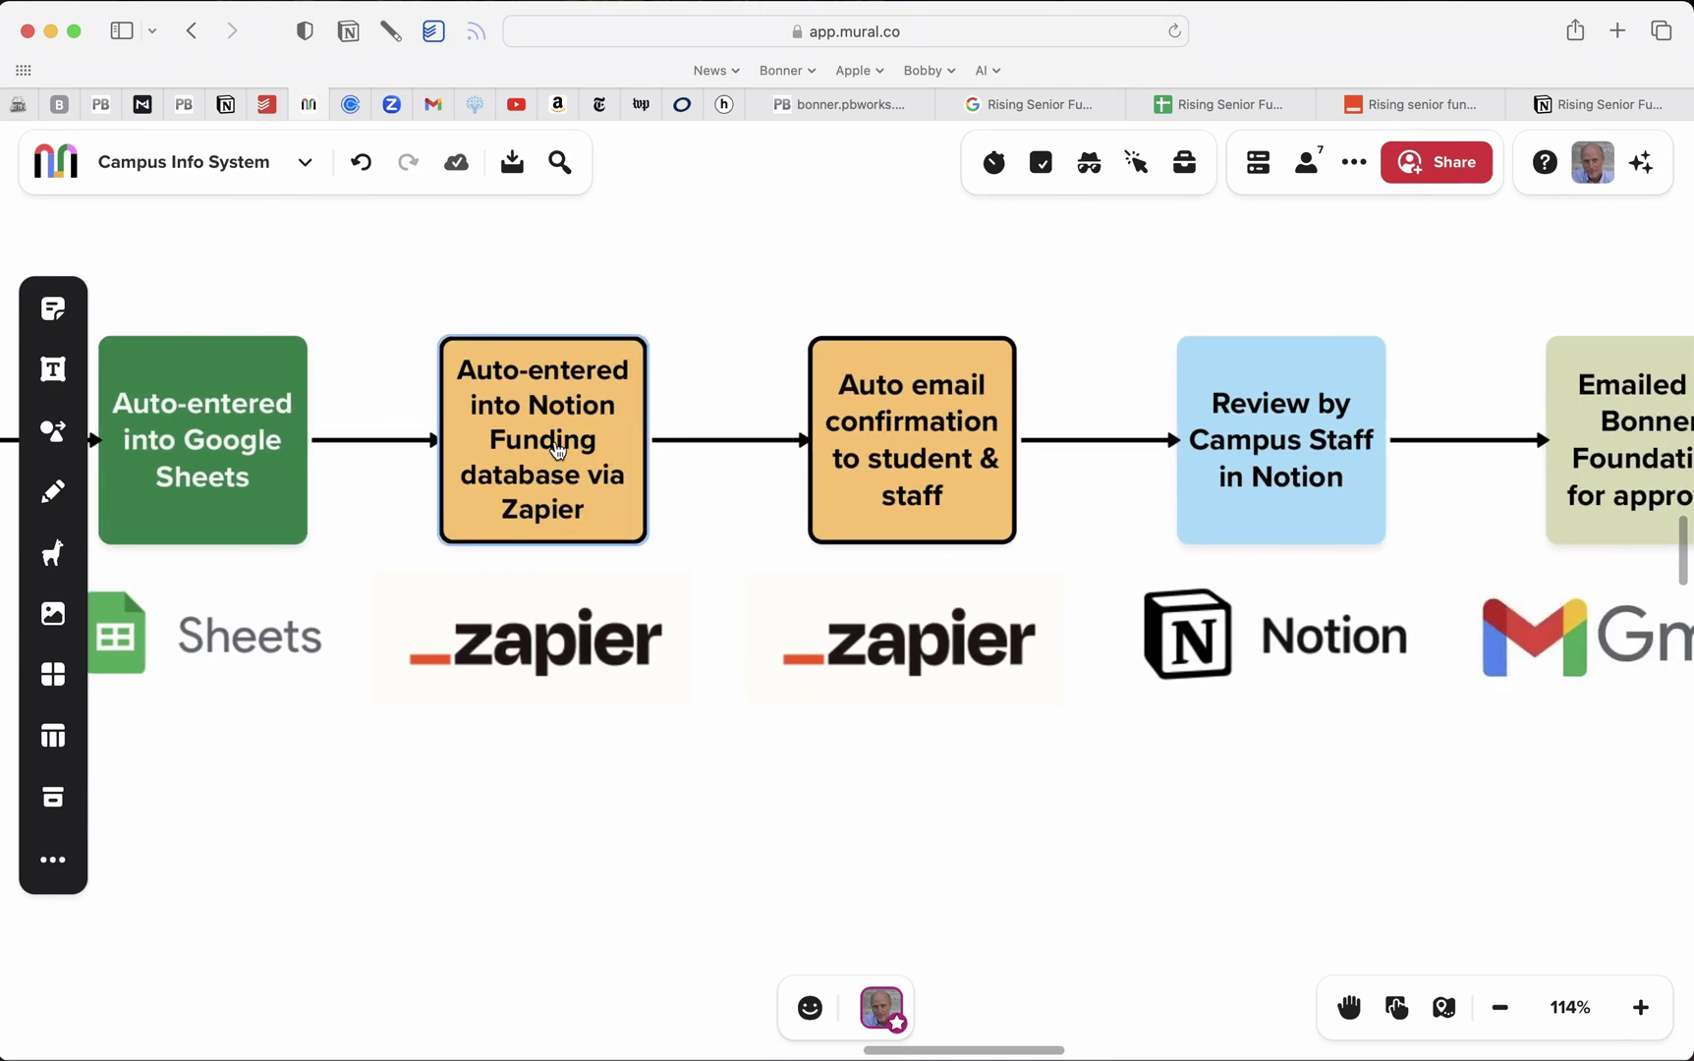
{"action": "scroll", "coordinate": [730, 506], "scroll_direction": "right", "scroll_amount": 1}
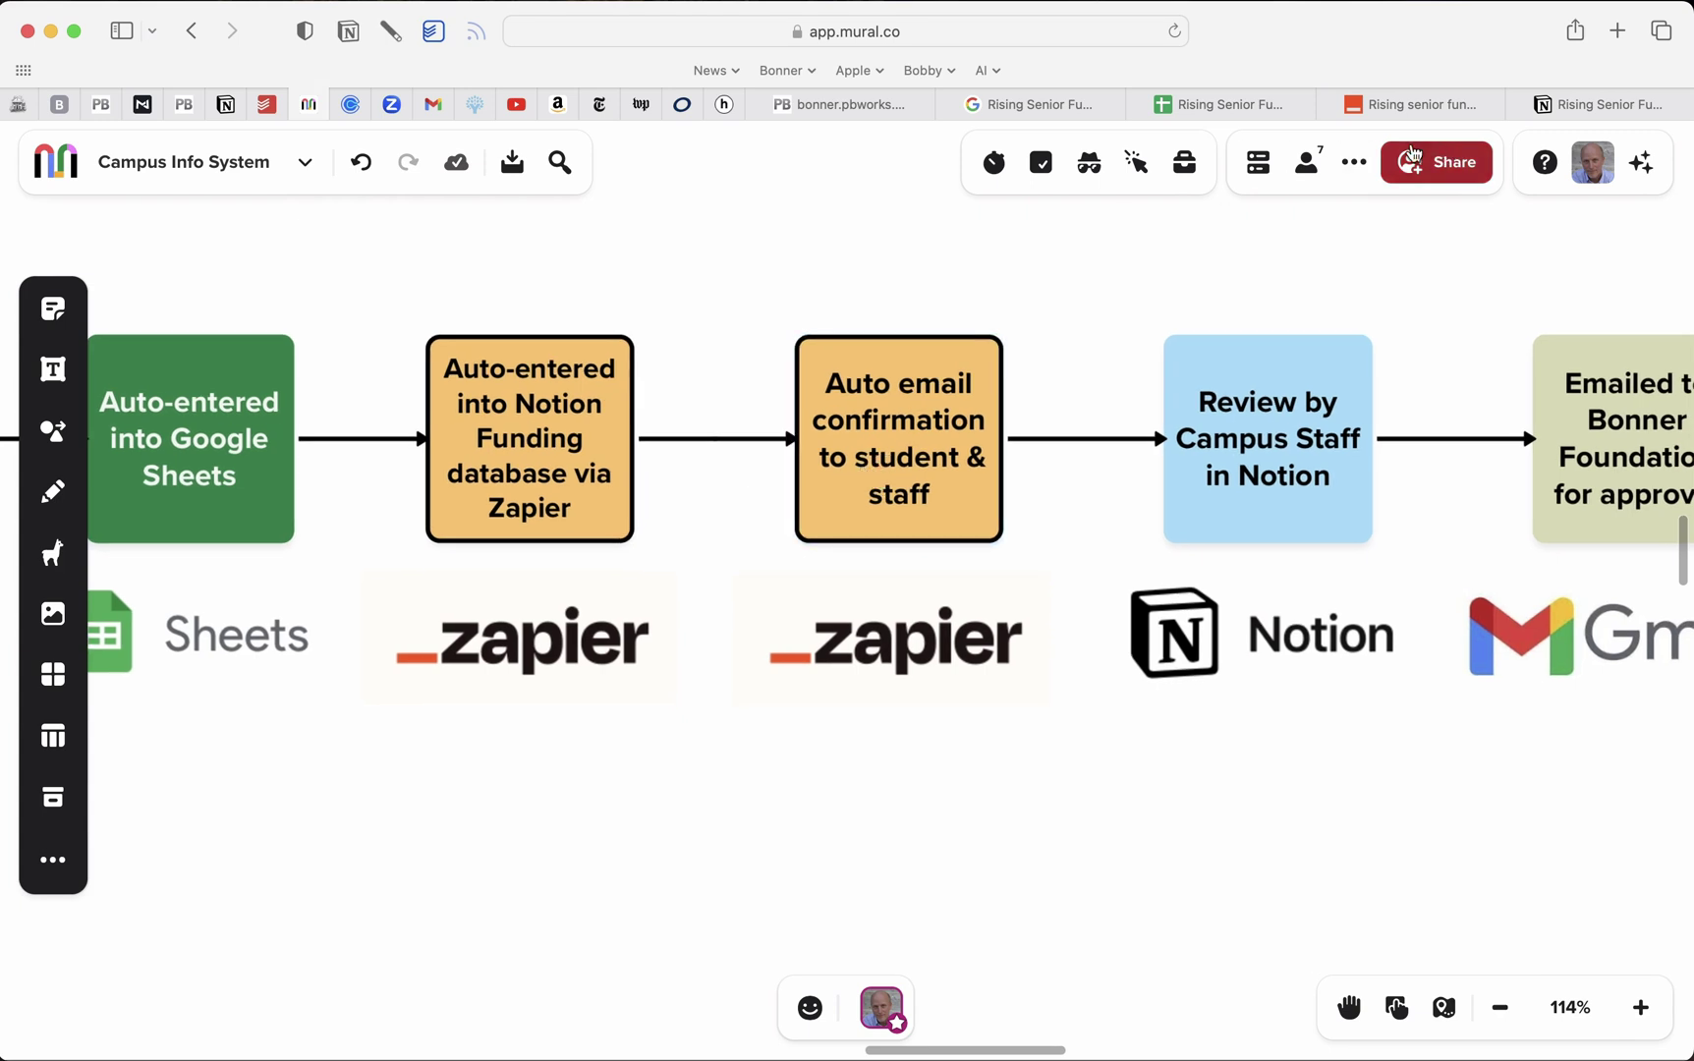
{"action": "left_click", "coordinate": [1395, 103]}
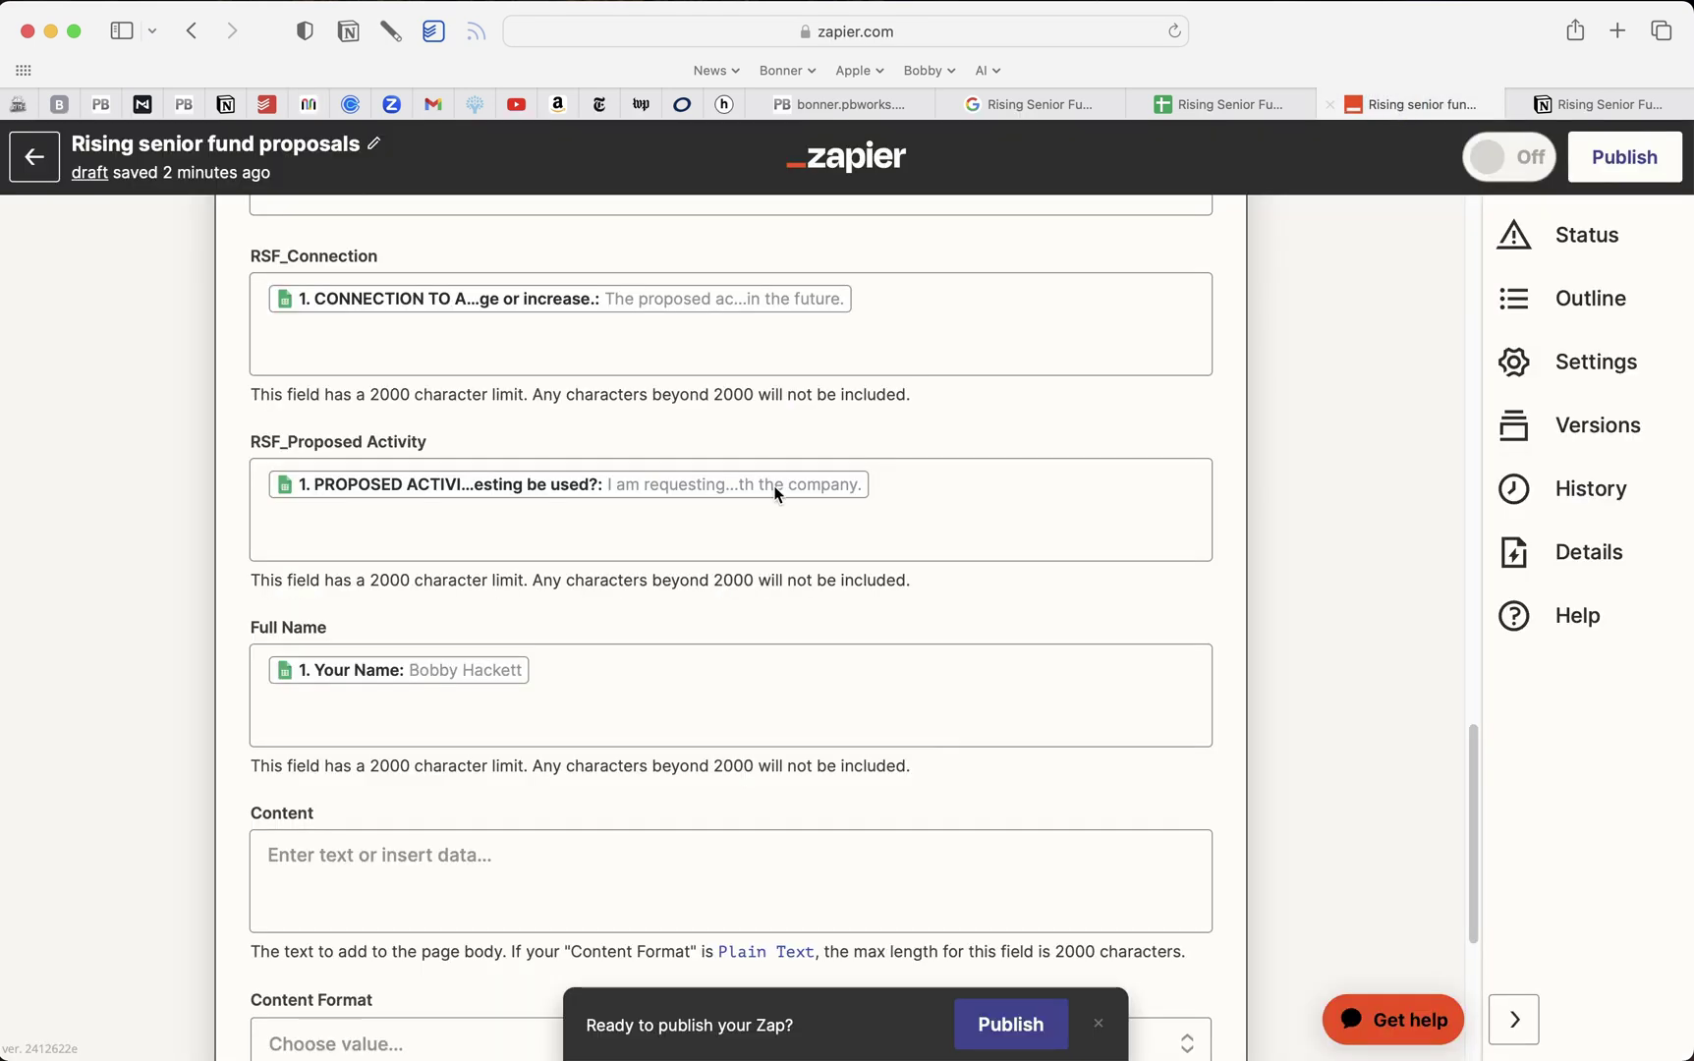
Finish the Notion step and add a Gmail Send Email step using the connected account
{"action": "scroll", "coordinate": [732, 530], "scroll_direction": "down", "scroll_amount": 1}
{"action": "scroll", "coordinate": [732, 523], "scroll_direction": "down", "scroll_amount": 5}
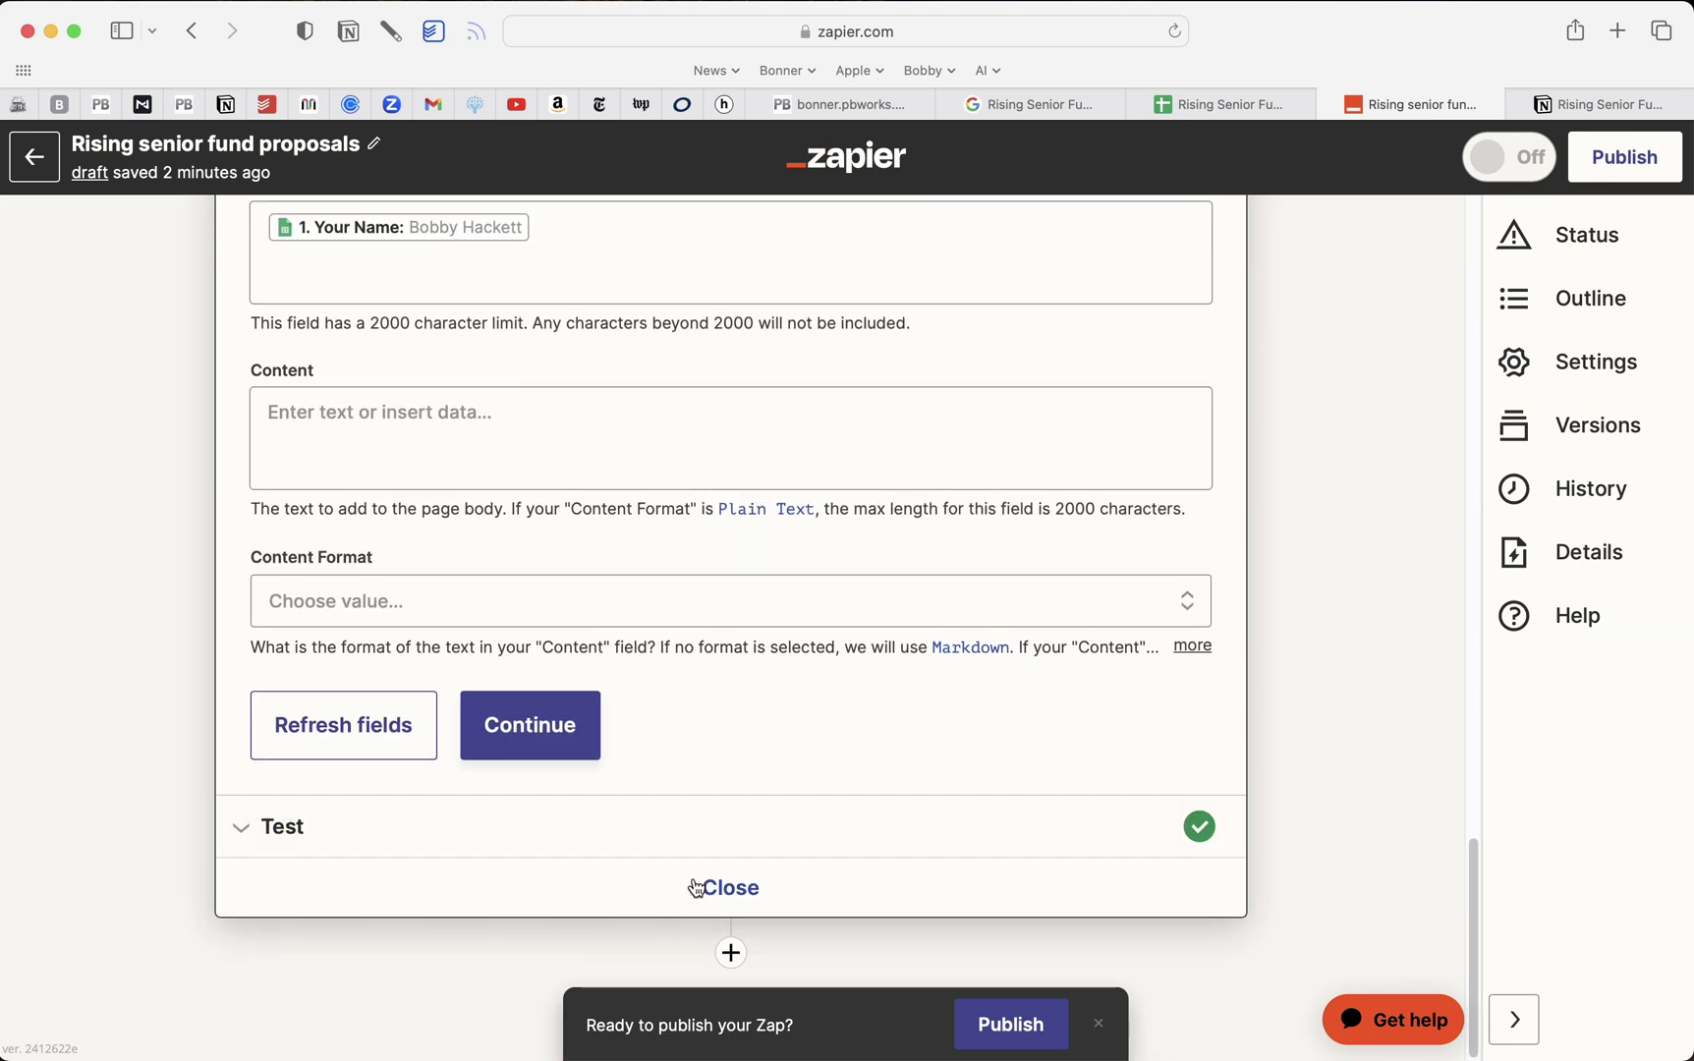
{"action": "left_click", "coordinate": [578, 727]}
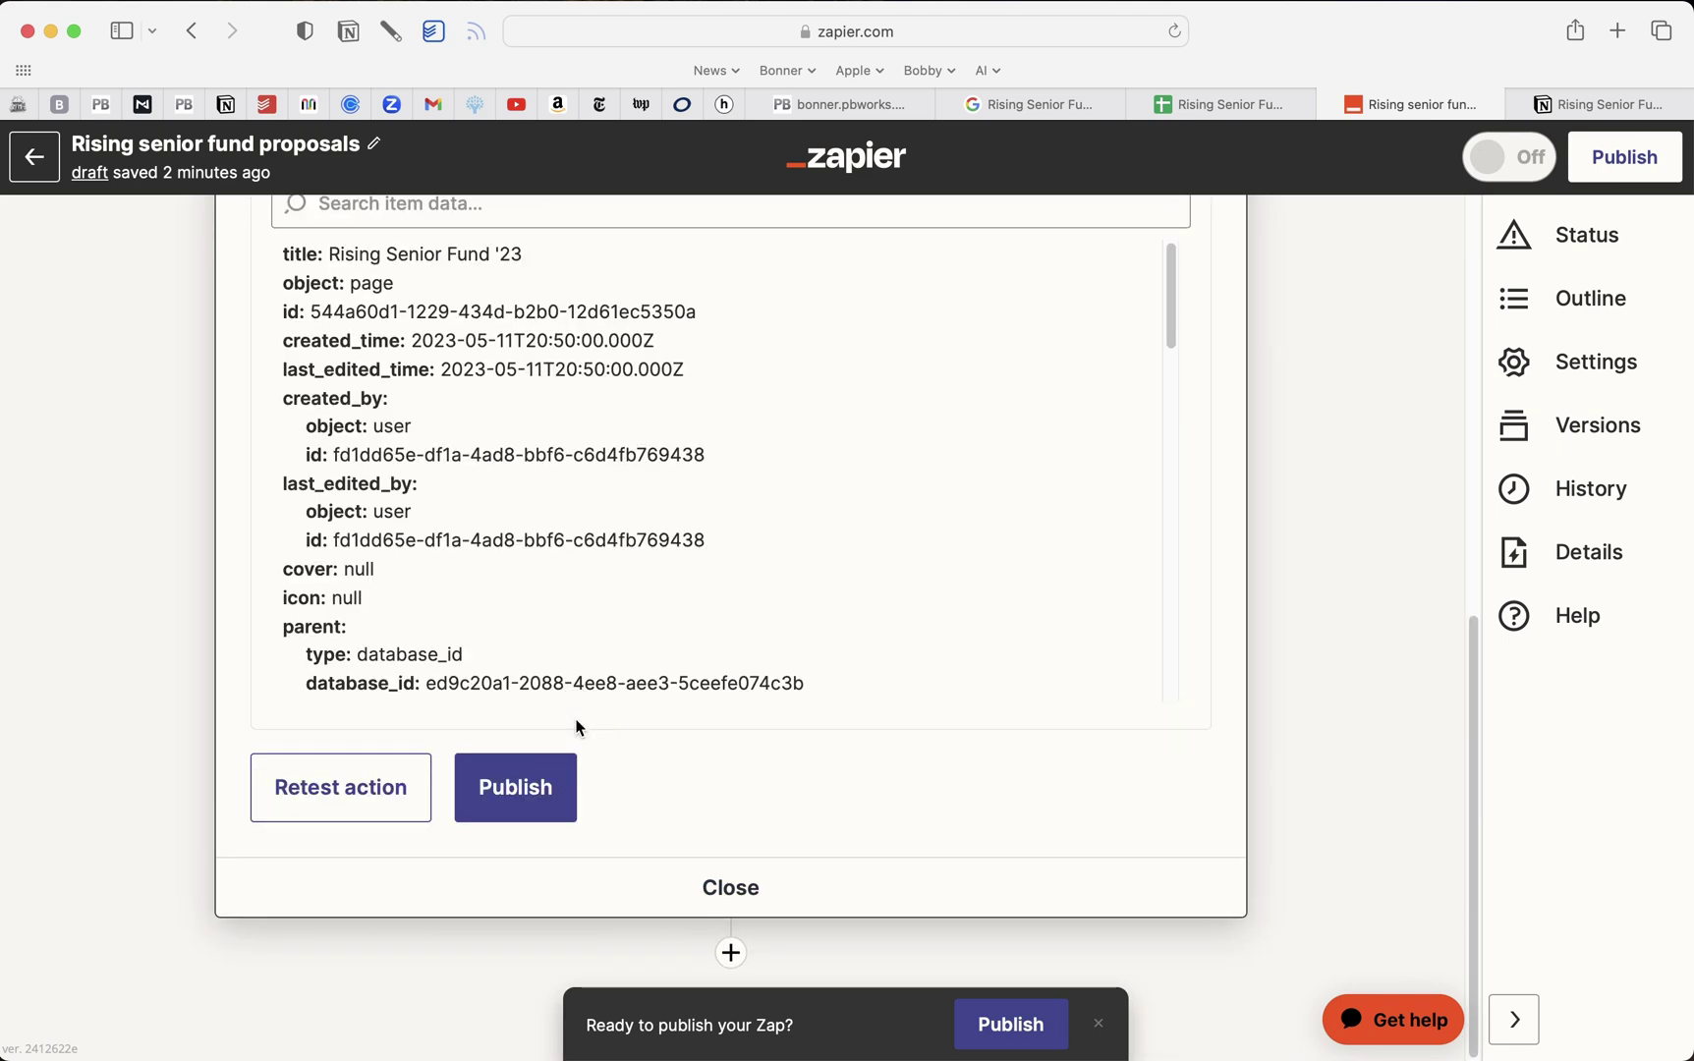
{"action": "left_click", "coordinate": [731, 952]}
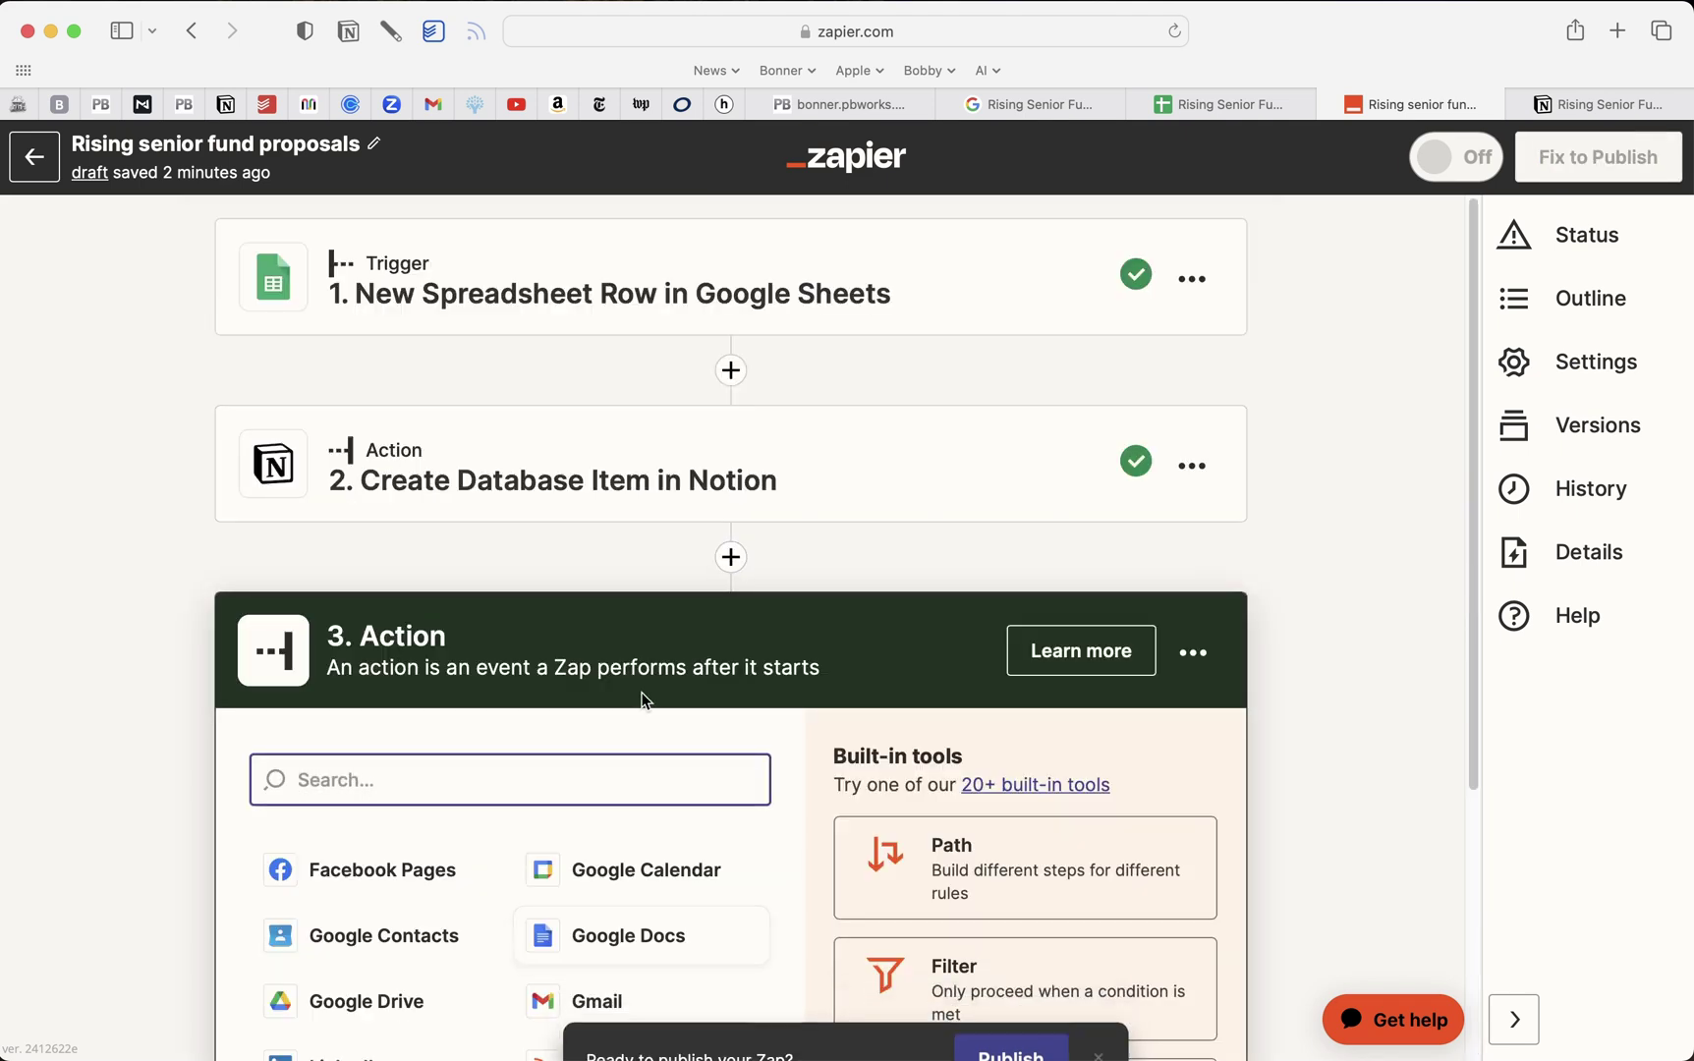
{"action": "type", "text": "gm"}
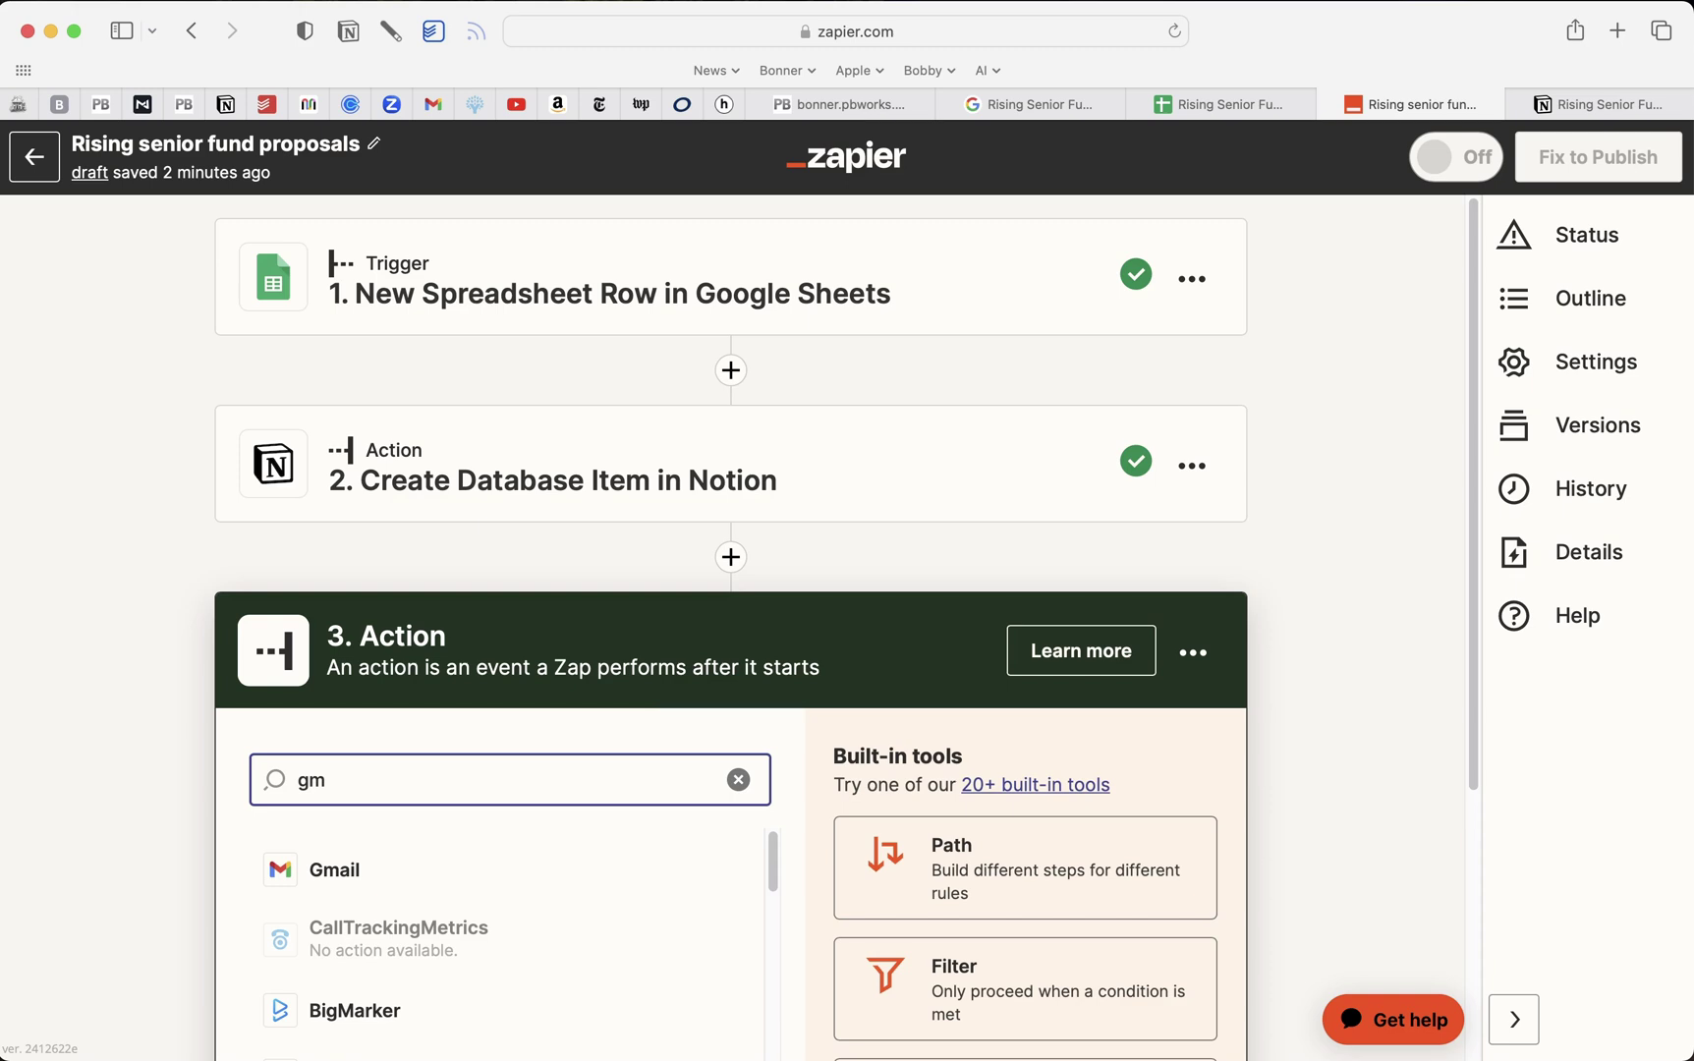
{"action": "left_click", "coordinate": [367, 871]}
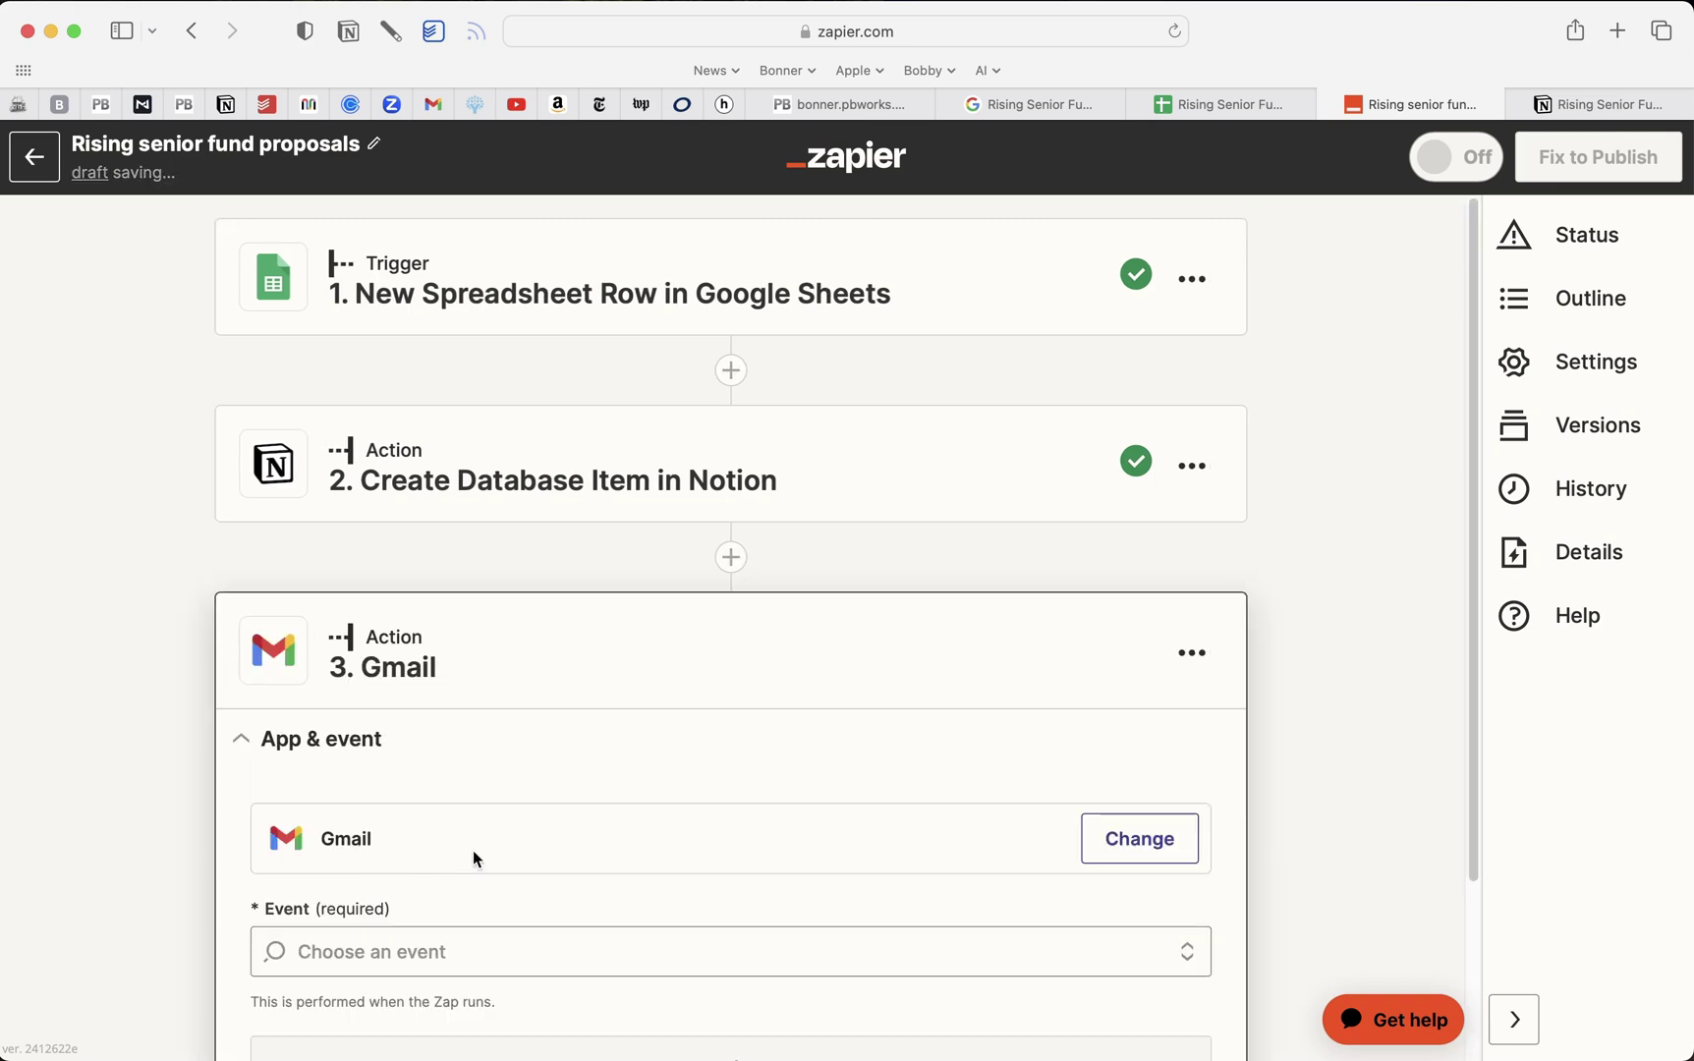
{"action": "left_click", "coordinate": [544, 733]}
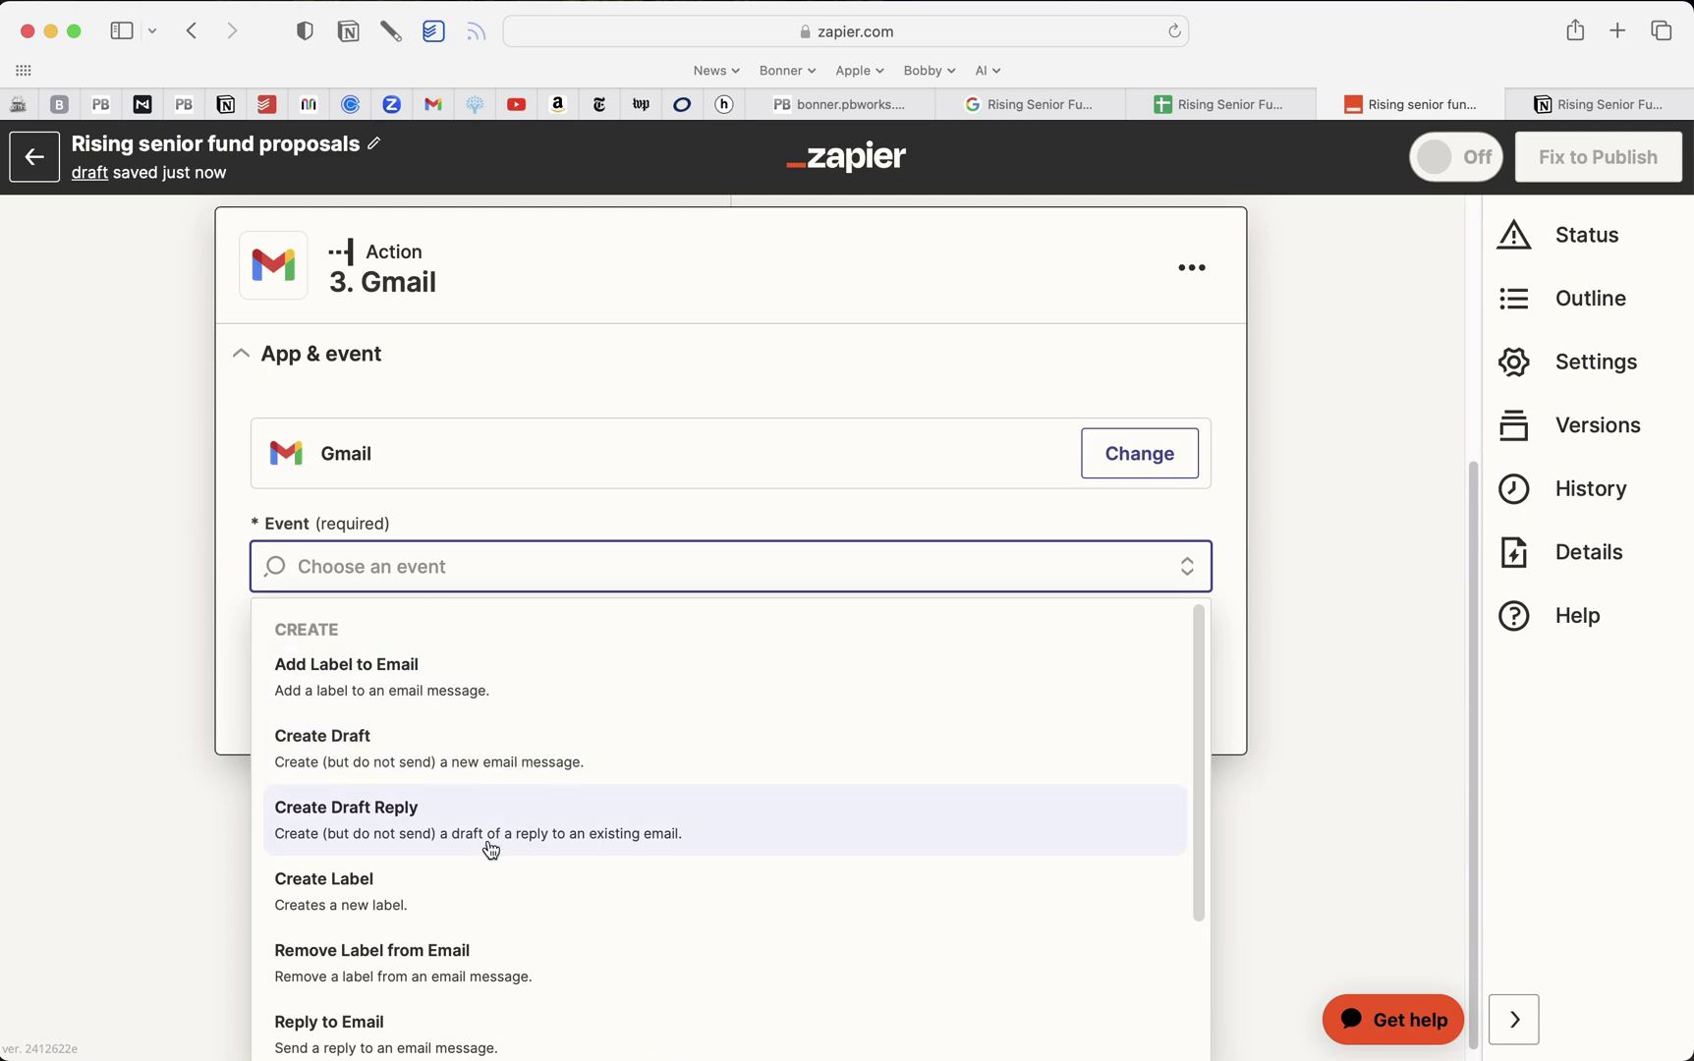
{"action": "scroll", "coordinate": [508, 934], "scroll_direction": "down", "scroll_amount": 3}
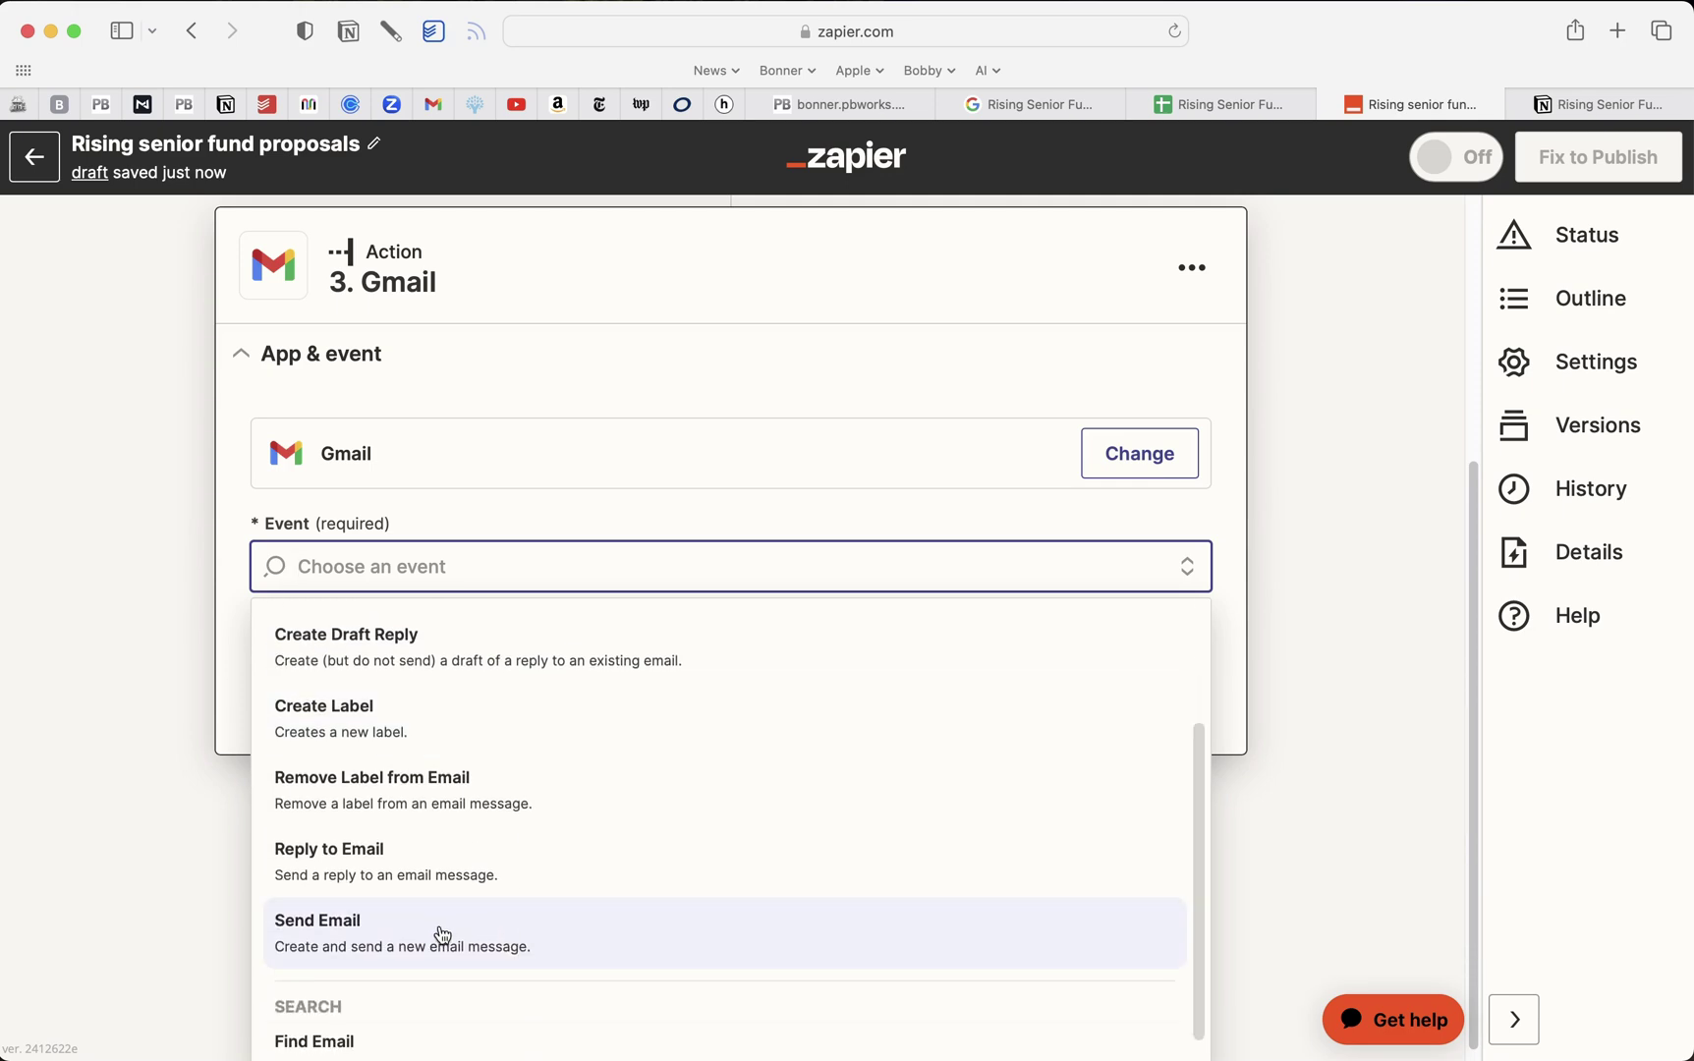
{"action": "left_click", "coordinate": [447, 940]}
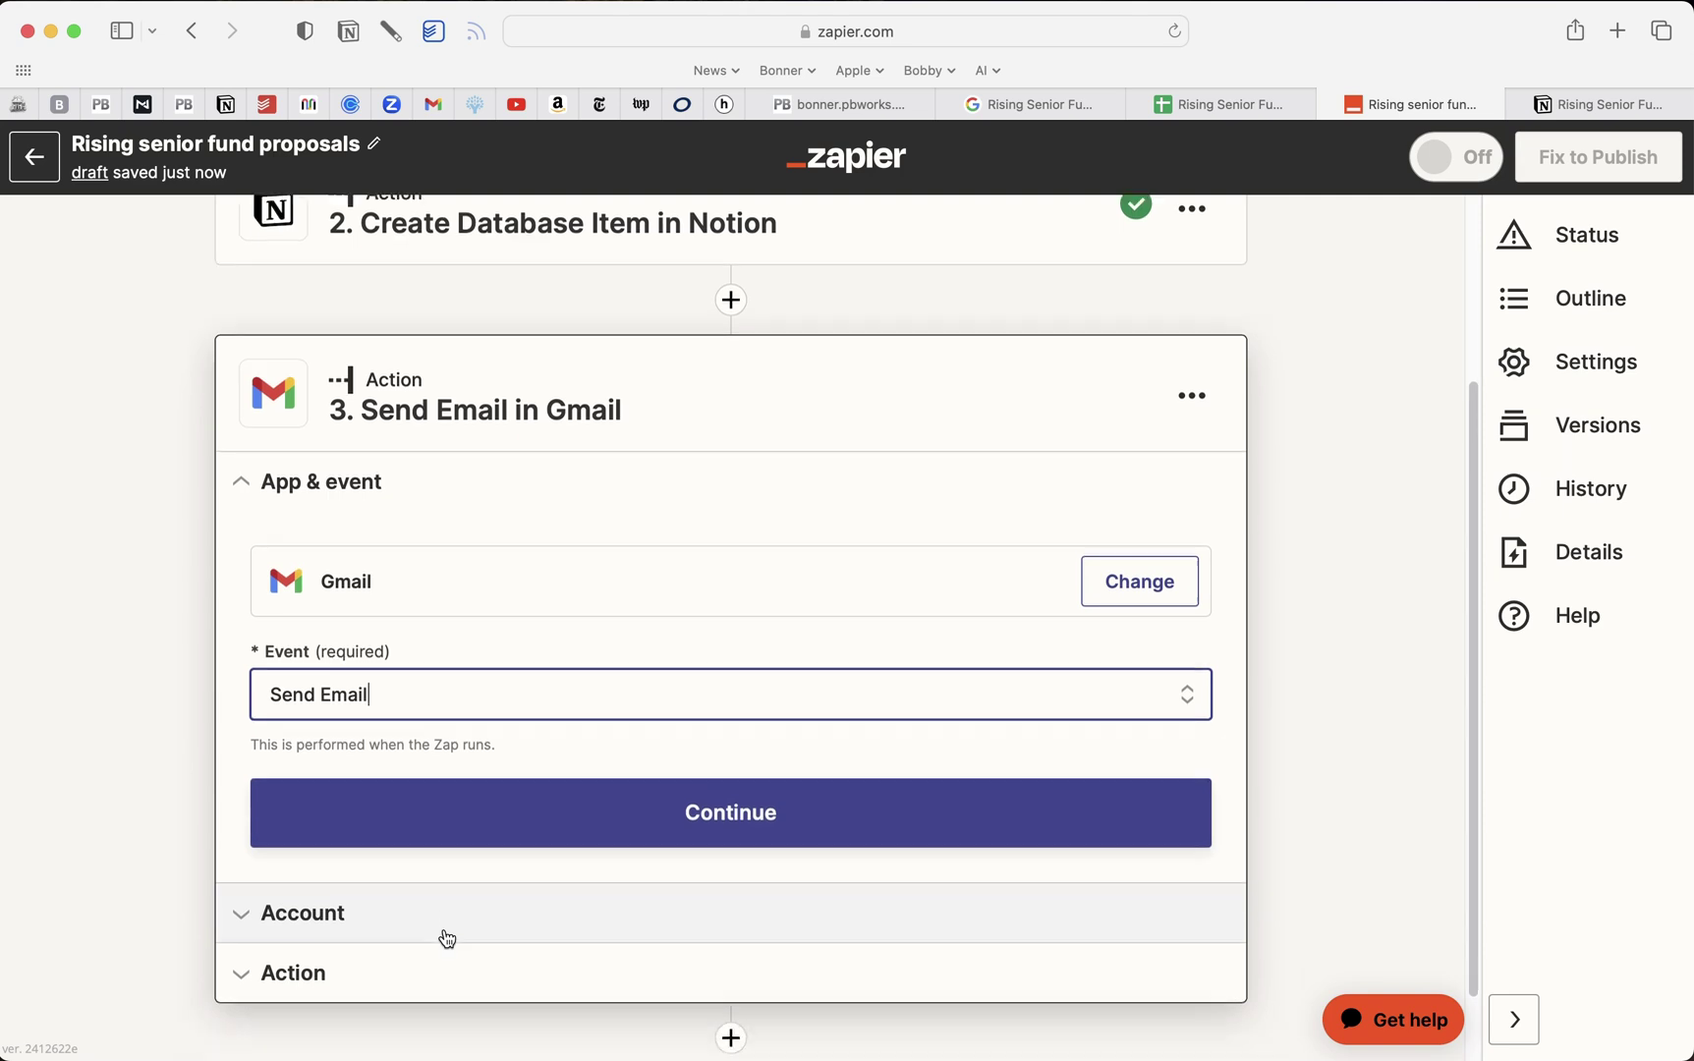
{"action": "left_click", "coordinate": [721, 728]}
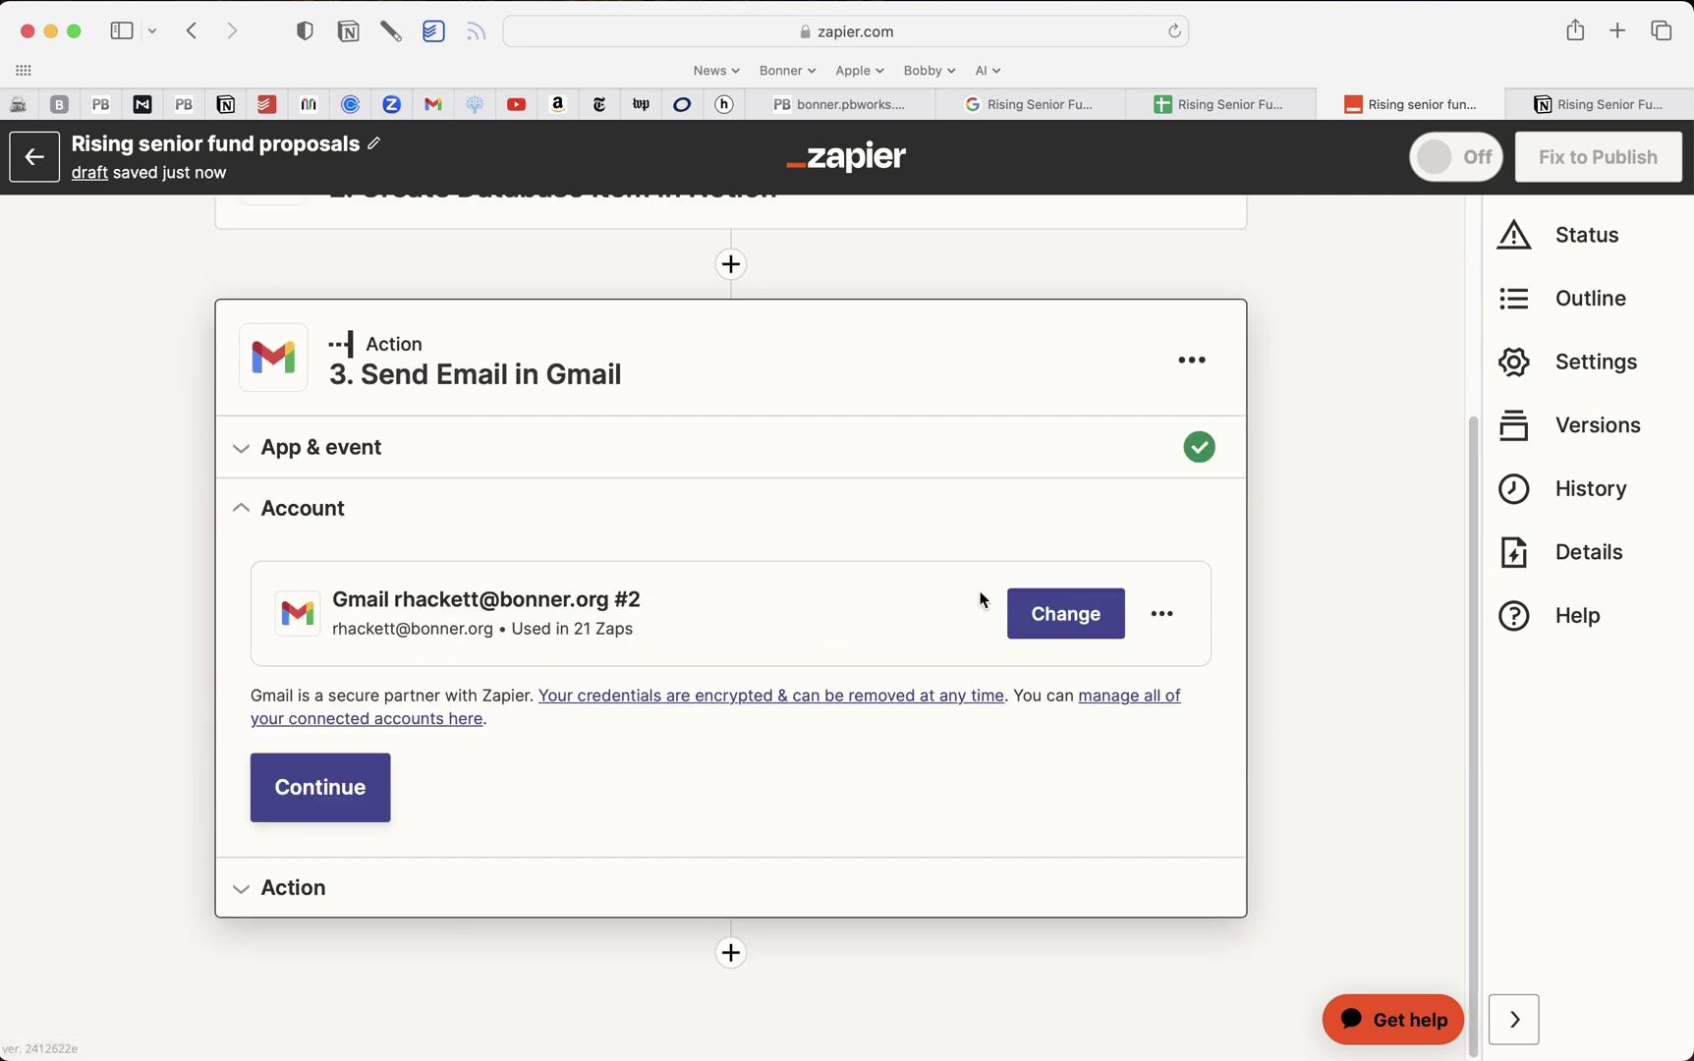
{"action": "left_click", "coordinate": [322, 792]}
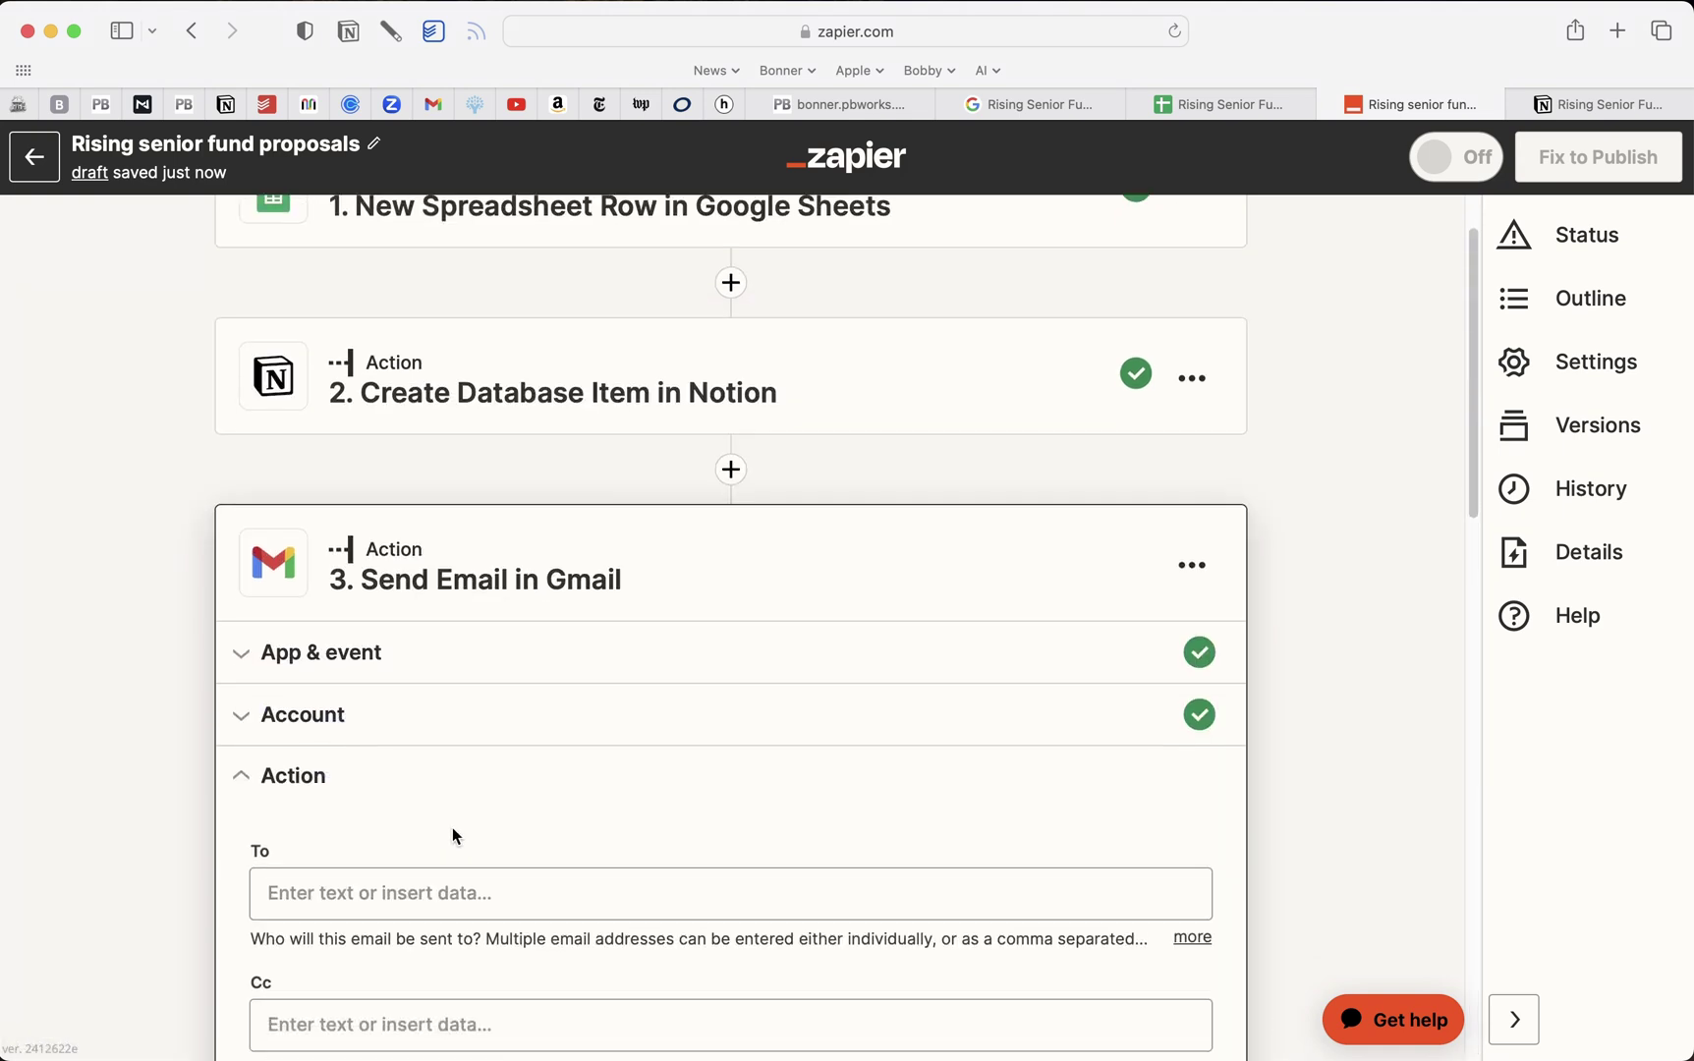
Address the email To the form's Email Address and cc a staff e-mail address
{"action": "left_click", "coordinate": [453, 564]}
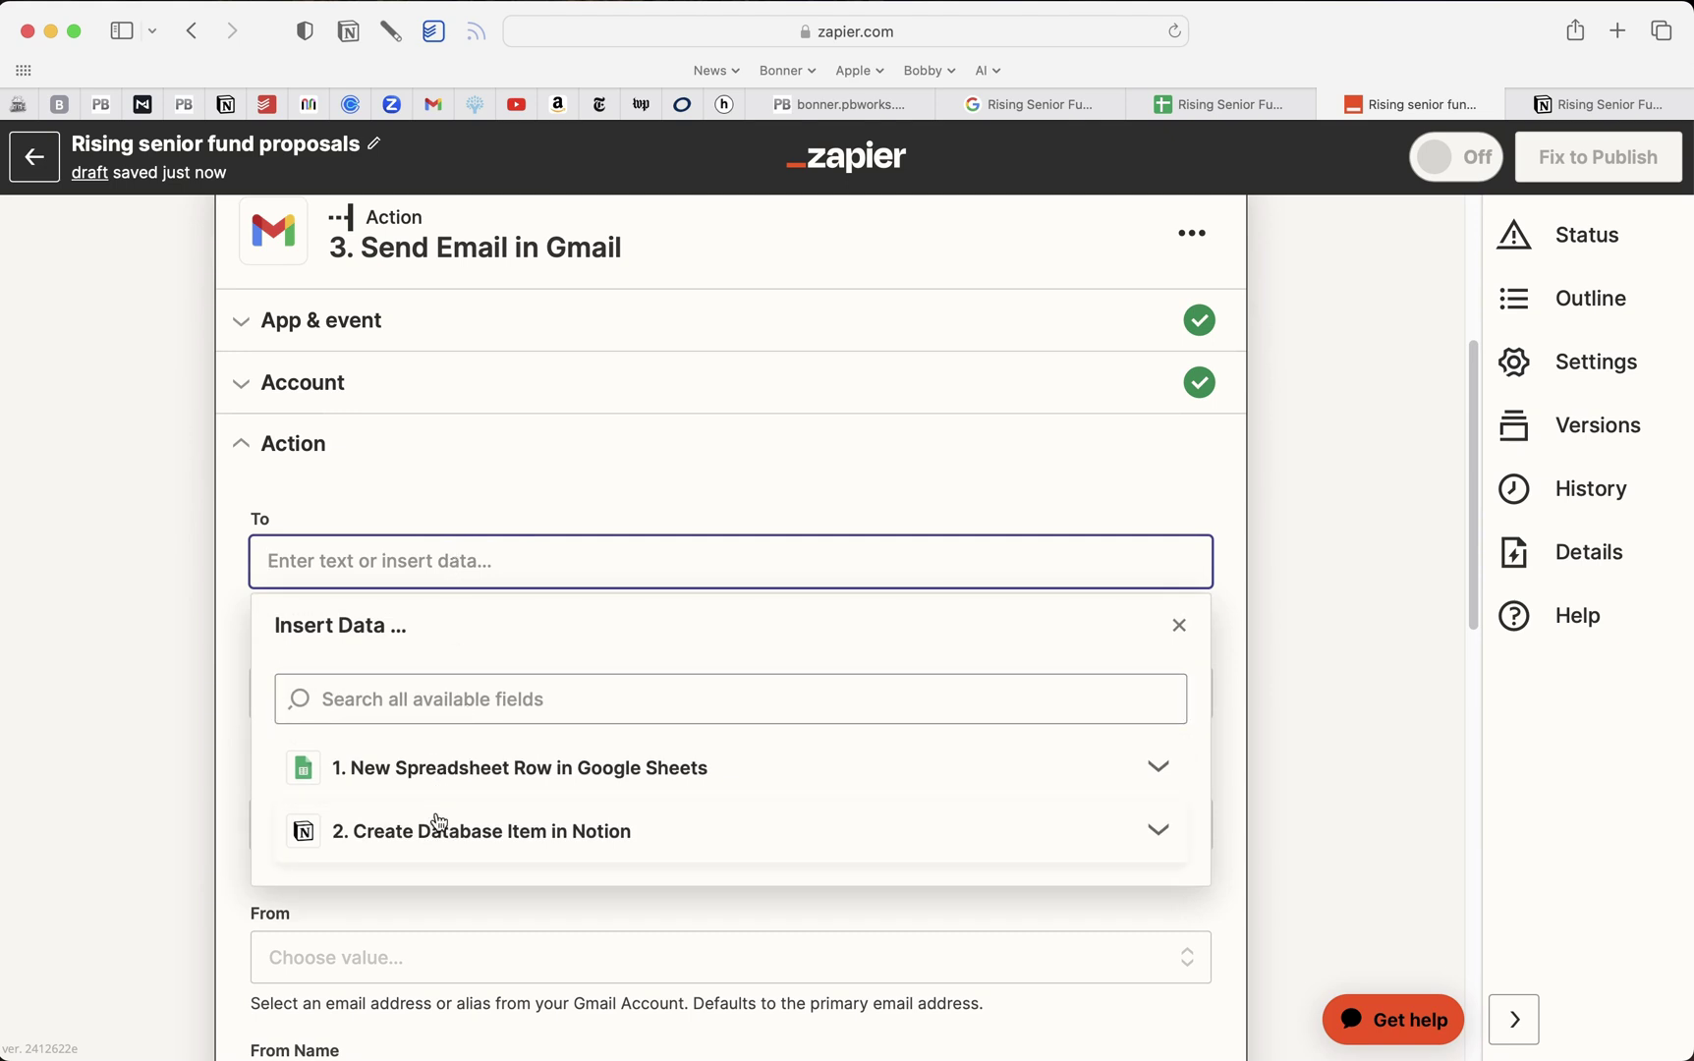
{"action": "left_click", "coordinate": [440, 772]}
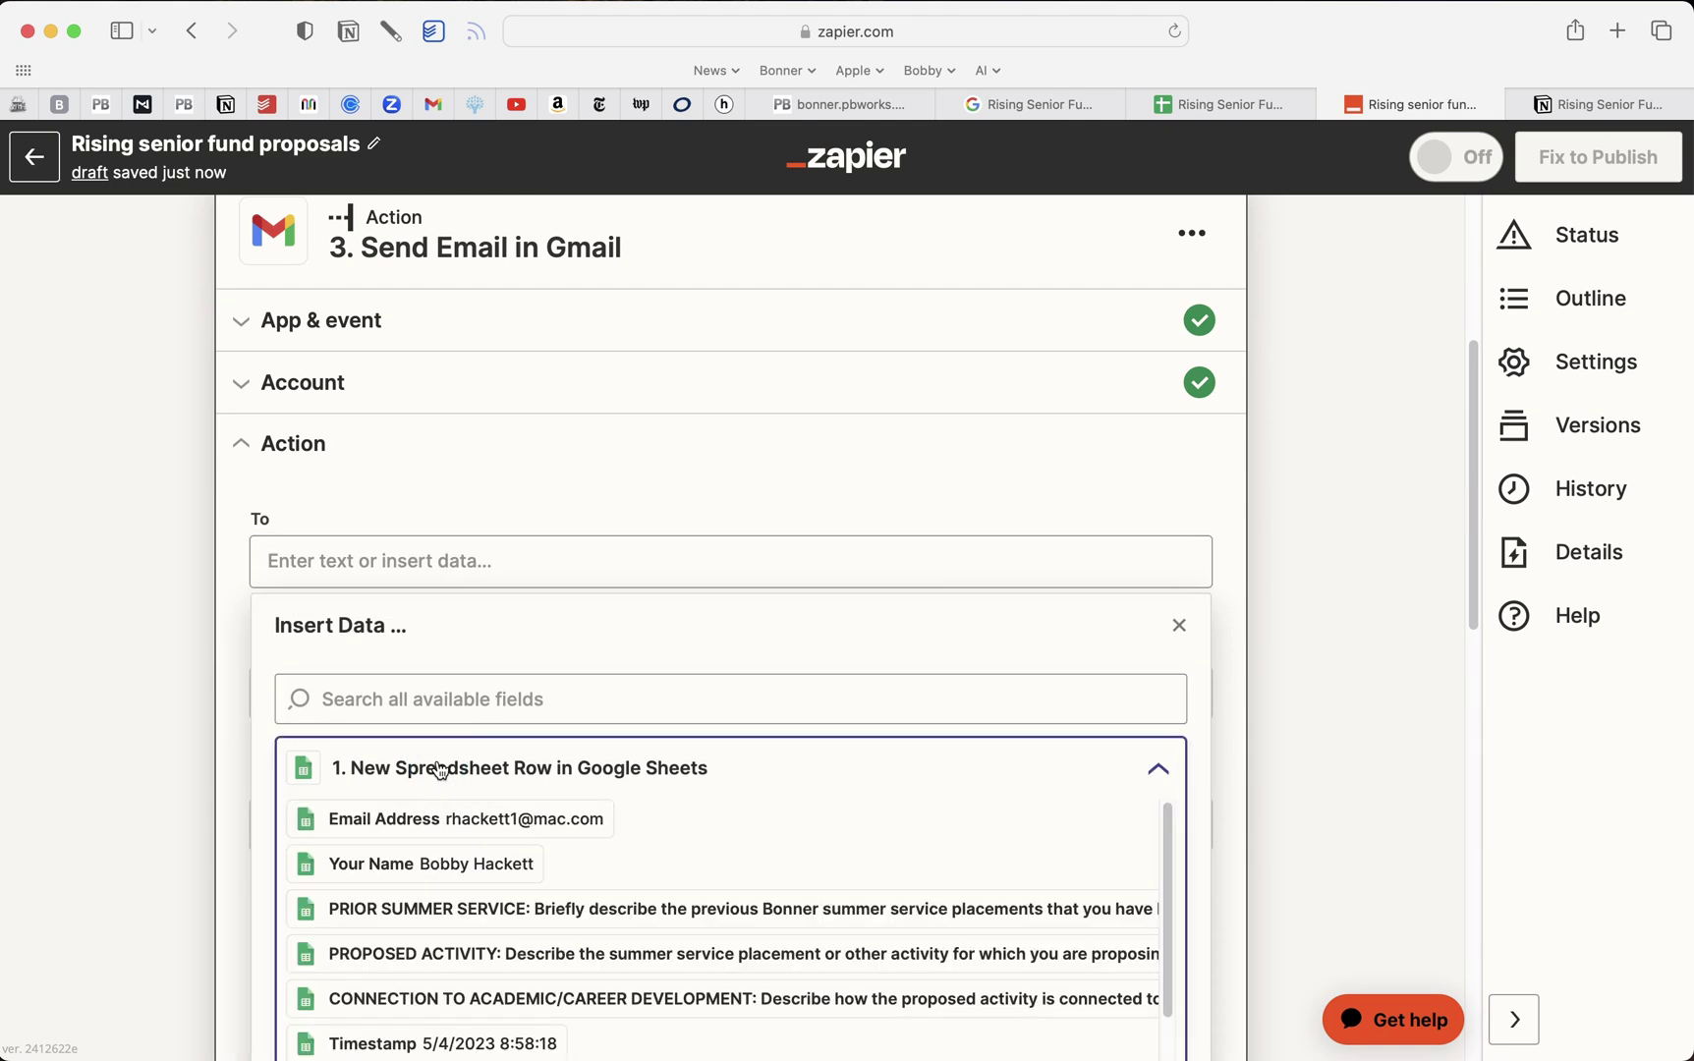
{"action": "left_click", "coordinate": [491, 749]}
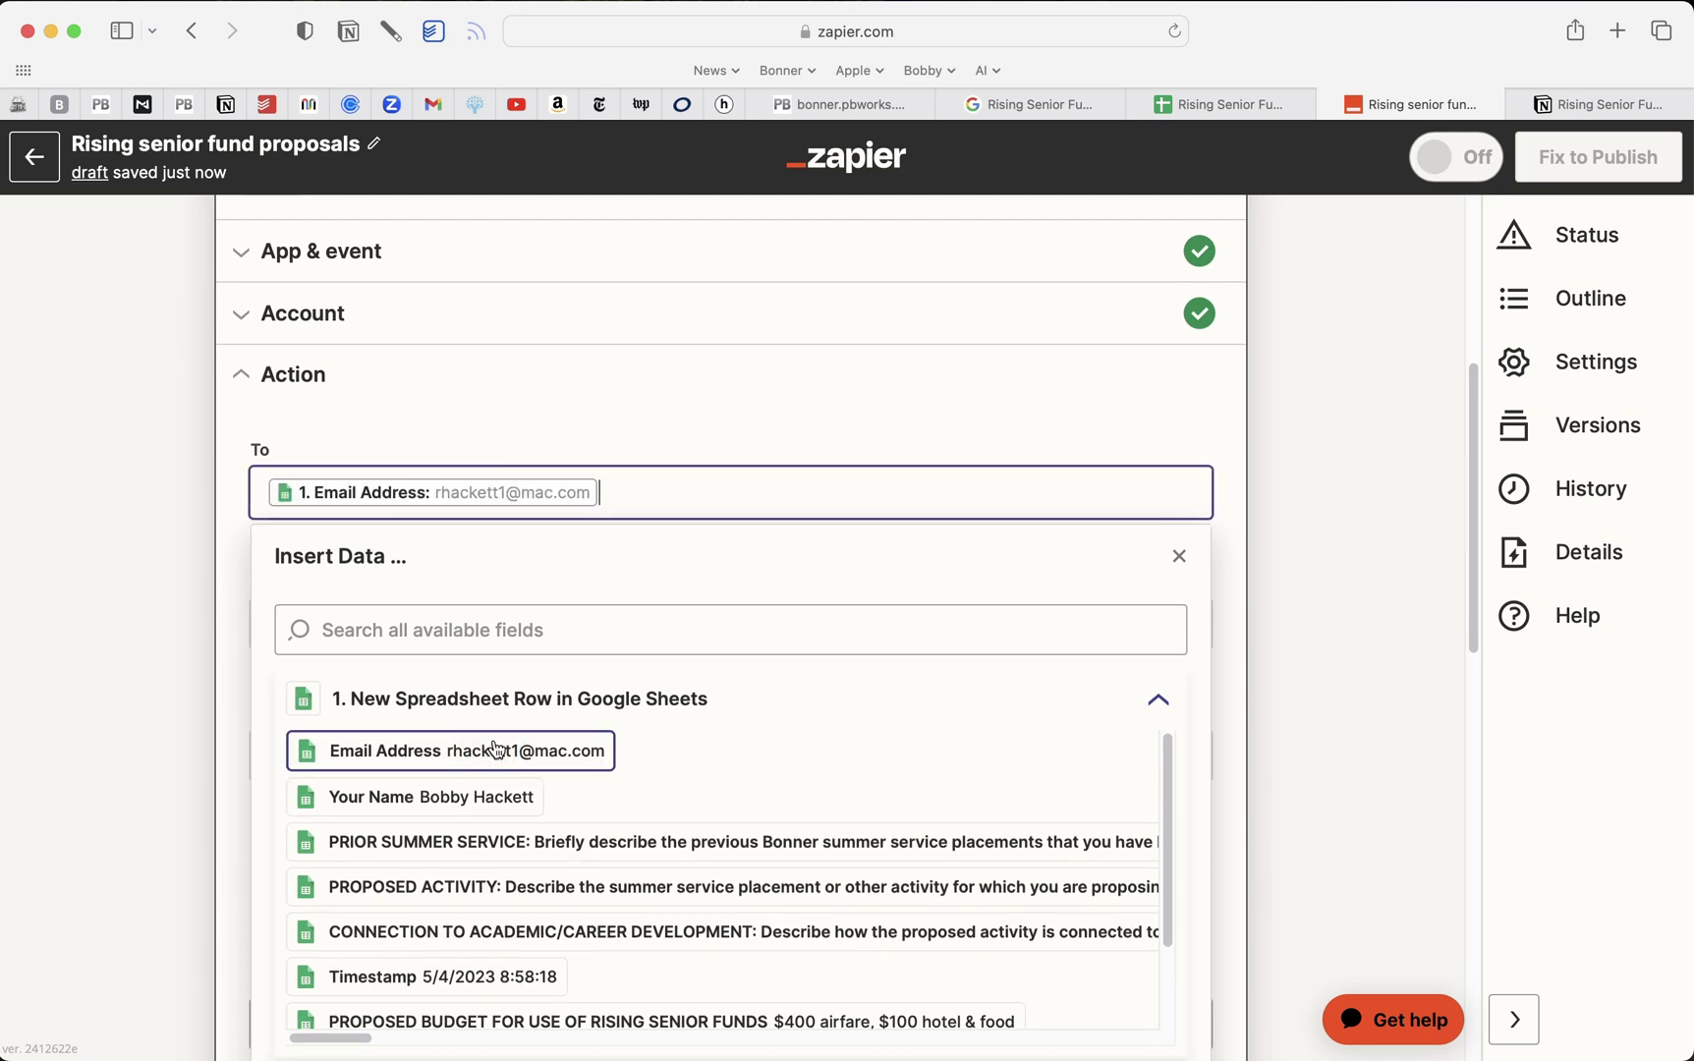
{"action": "left_click", "coordinate": [454, 425]}
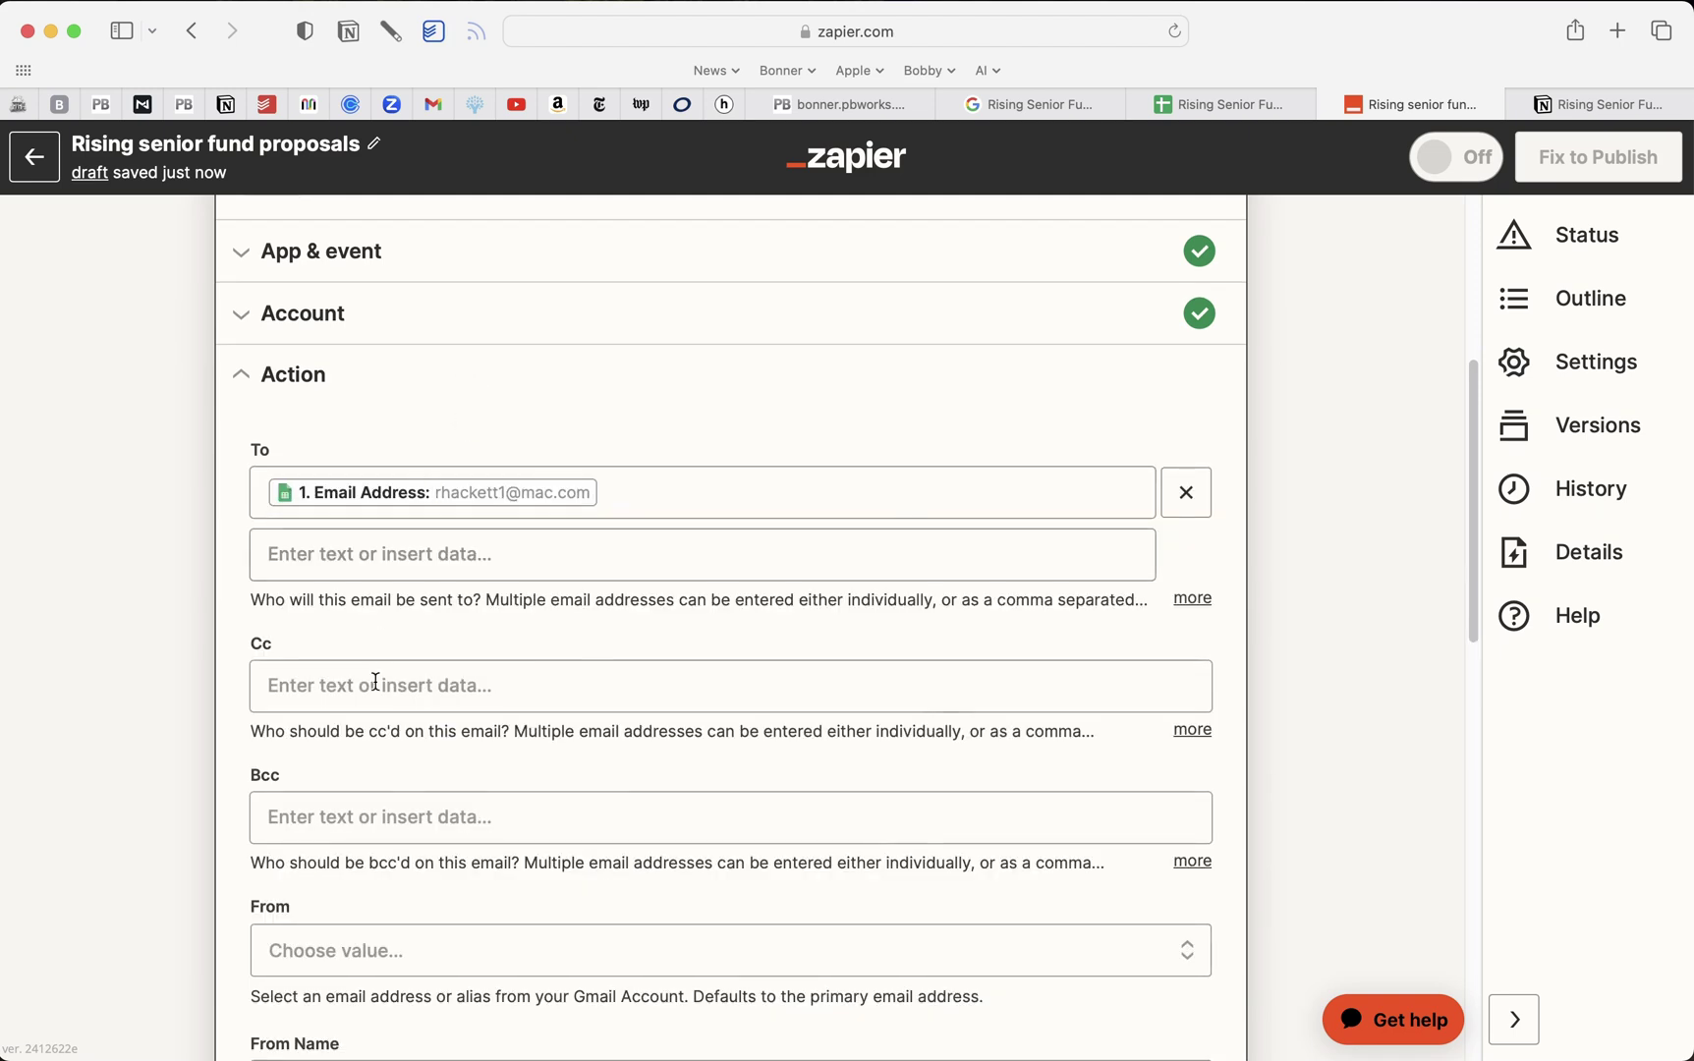
{"action": "scroll", "coordinate": [376, 681], "scroll_direction": "down", "scroll_amount": 3}
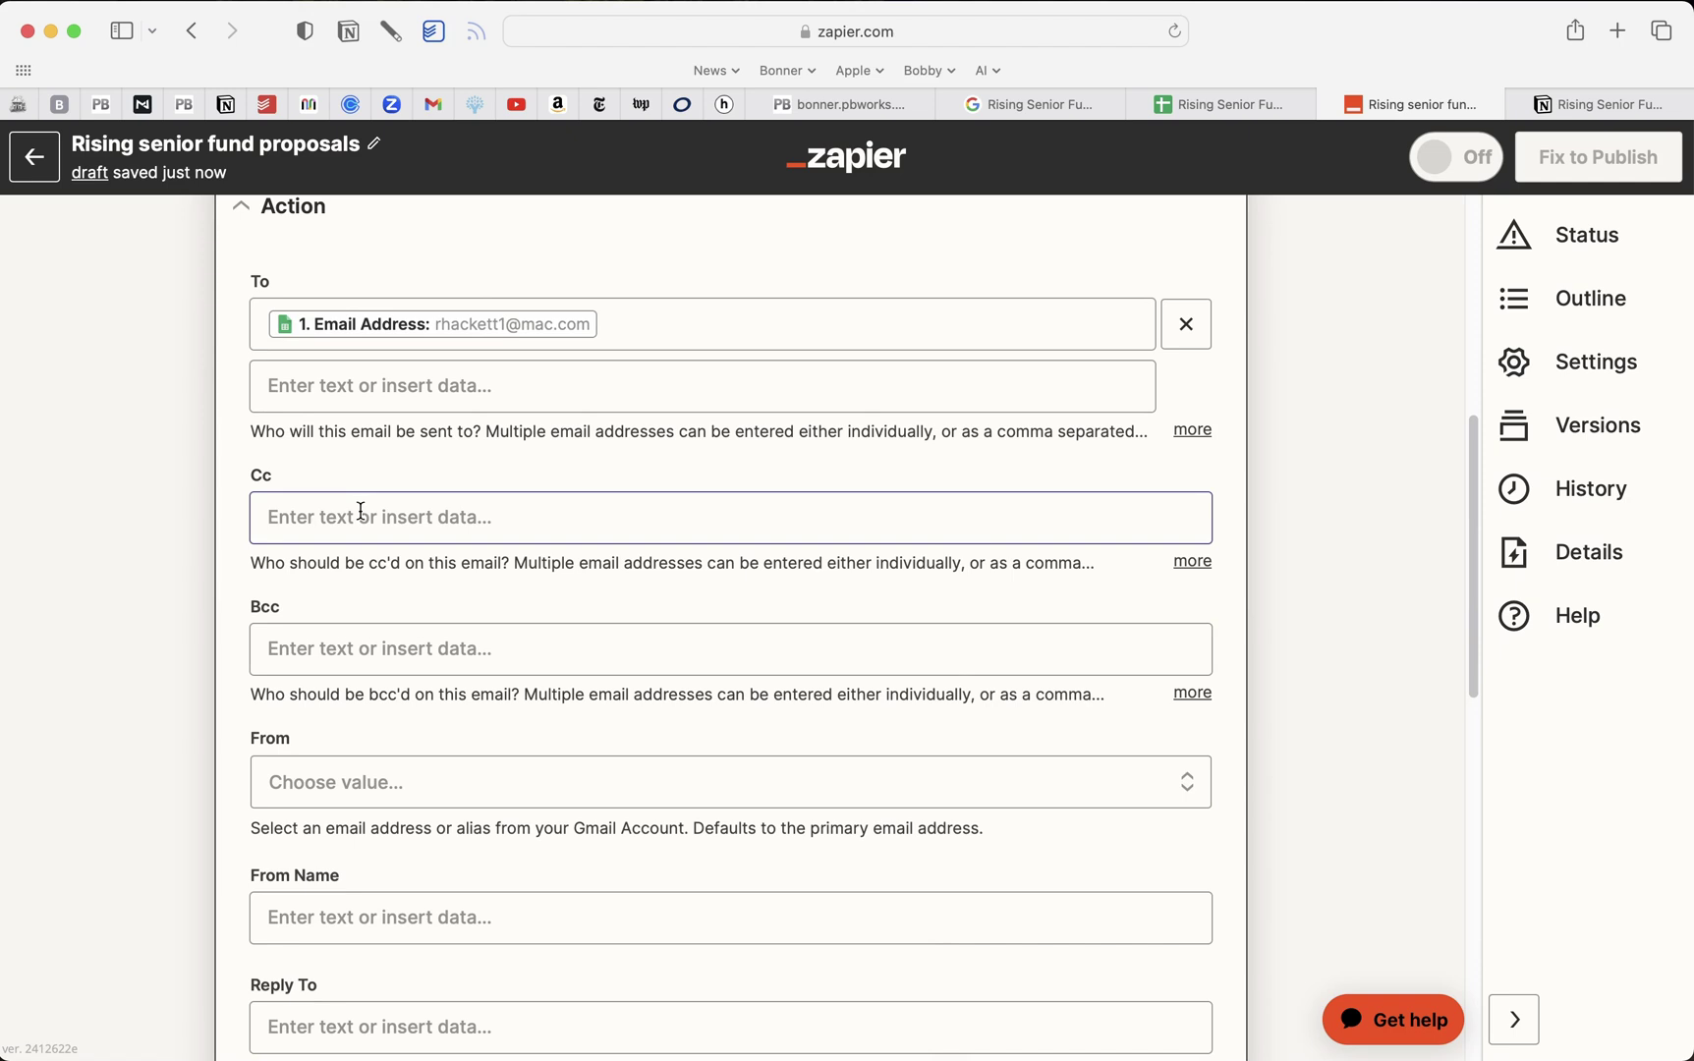
{"action": "left_click", "coordinate": [360, 511]}
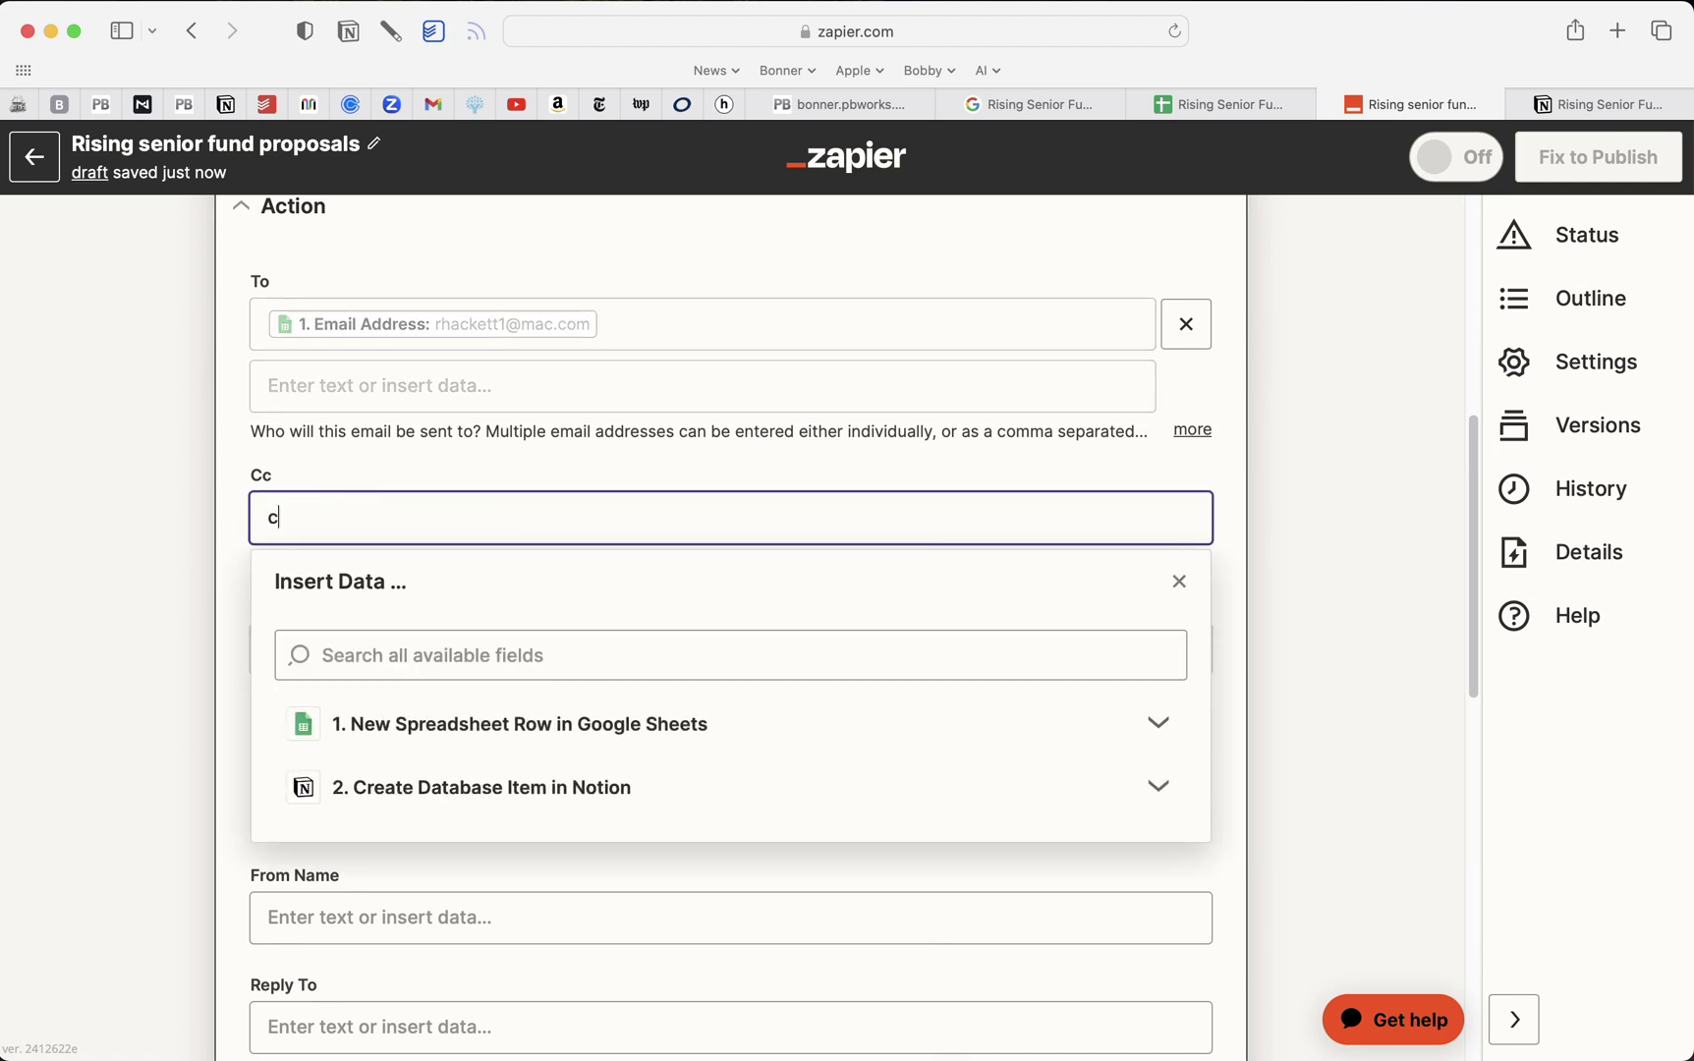
{"action": "key", "text": "Return"}
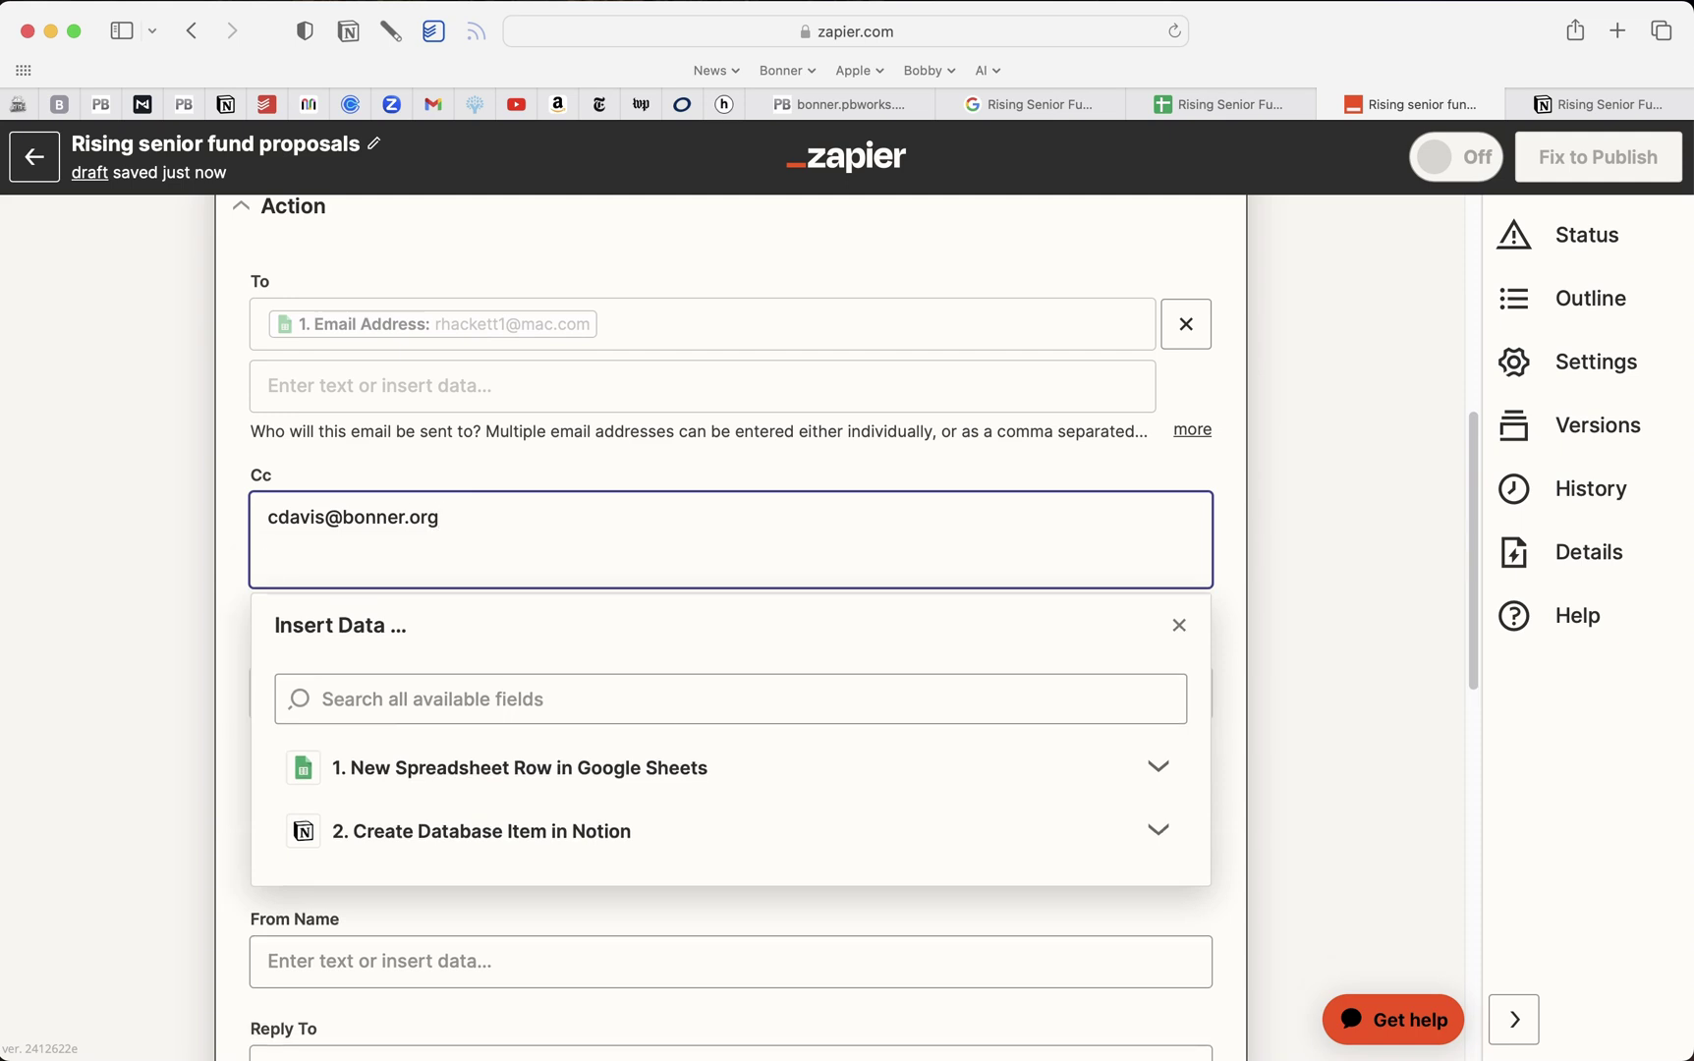
{"action": "key", "text": "BackSpace"}
{"action": "left_click", "coordinate": [163, 549]}
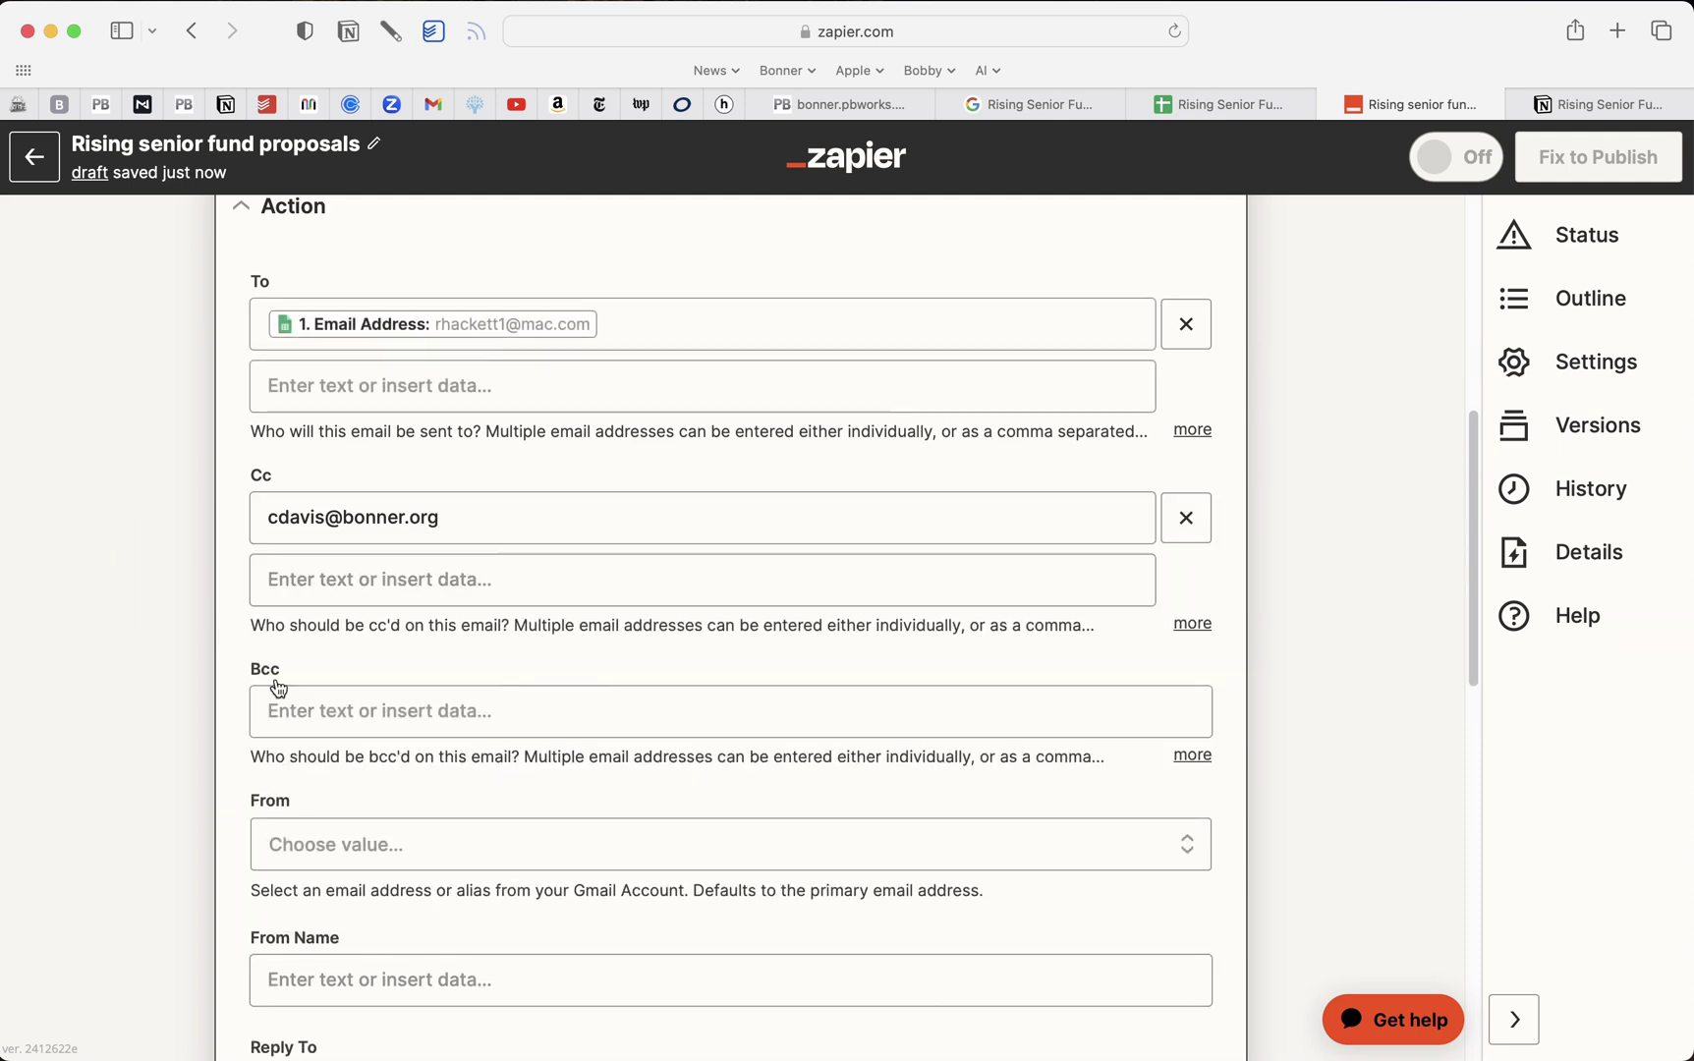
Choose the connected Gmail account as the From sender and start the sender name field
{"action": "scroll", "coordinate": [360, 718], "scroll_direction": "down", "scroll_amount": 3}
{"action": "left_click", "coordinate": [394, 661]}
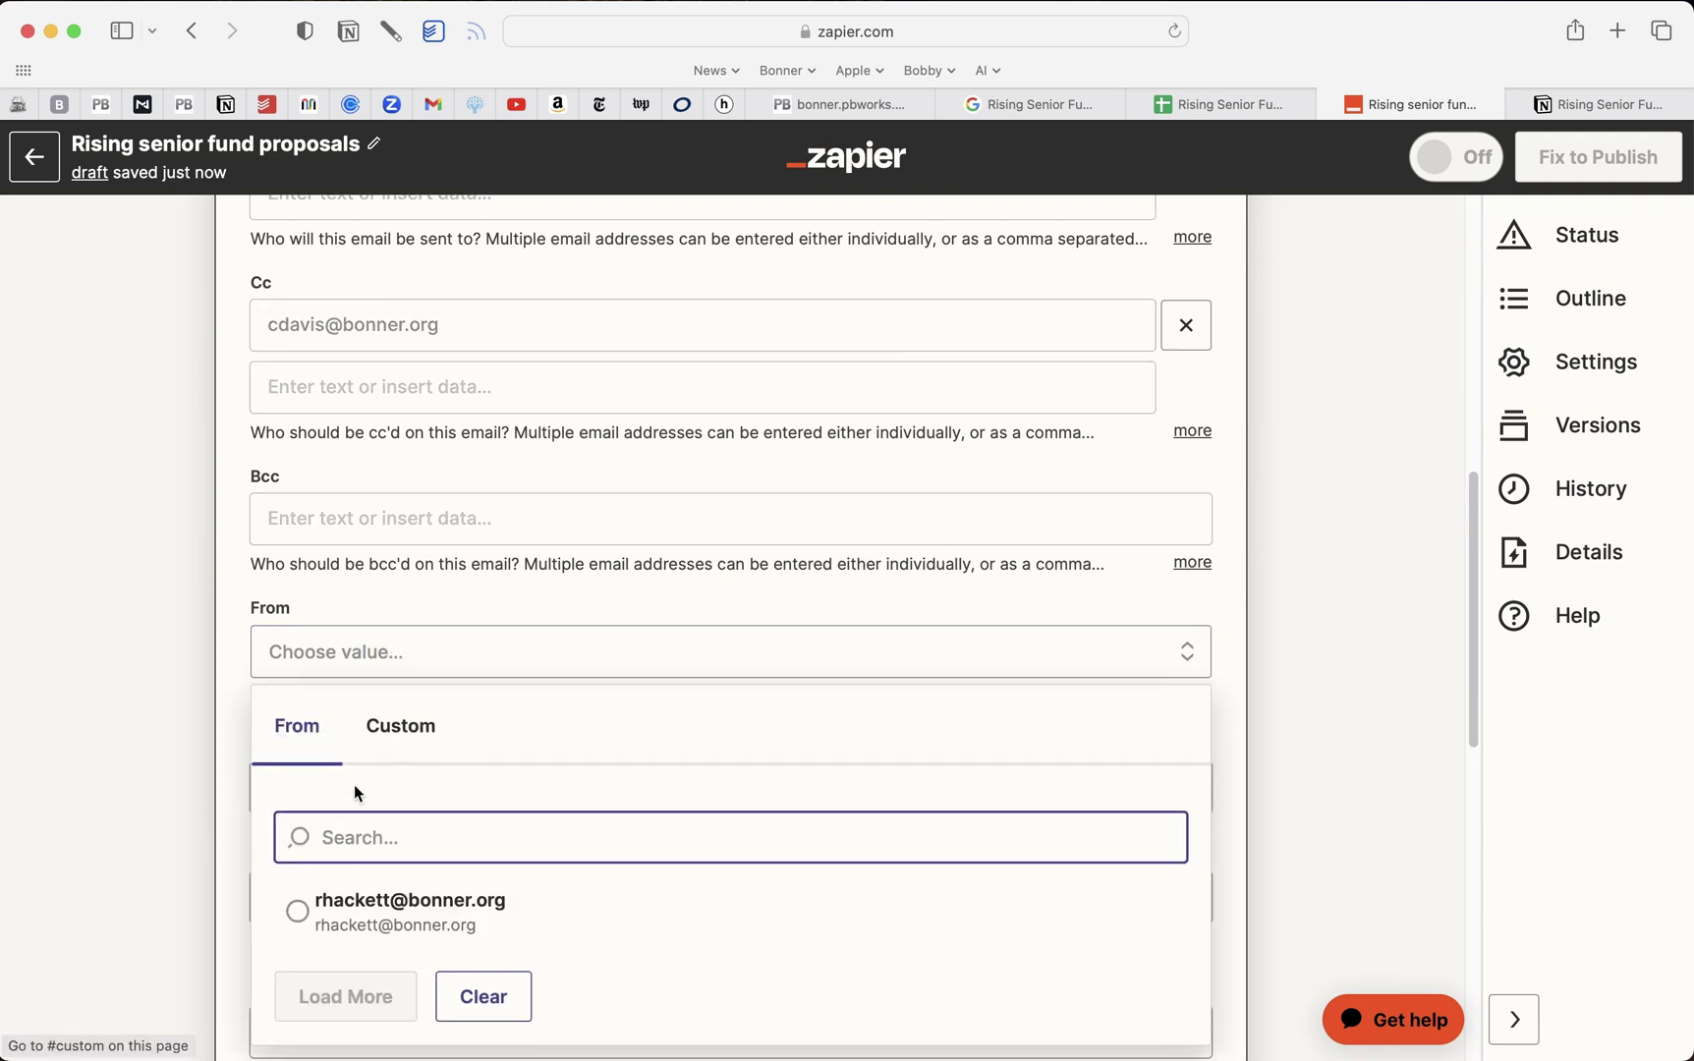
{"action": "left_click", "coordinate": [392, 901]}
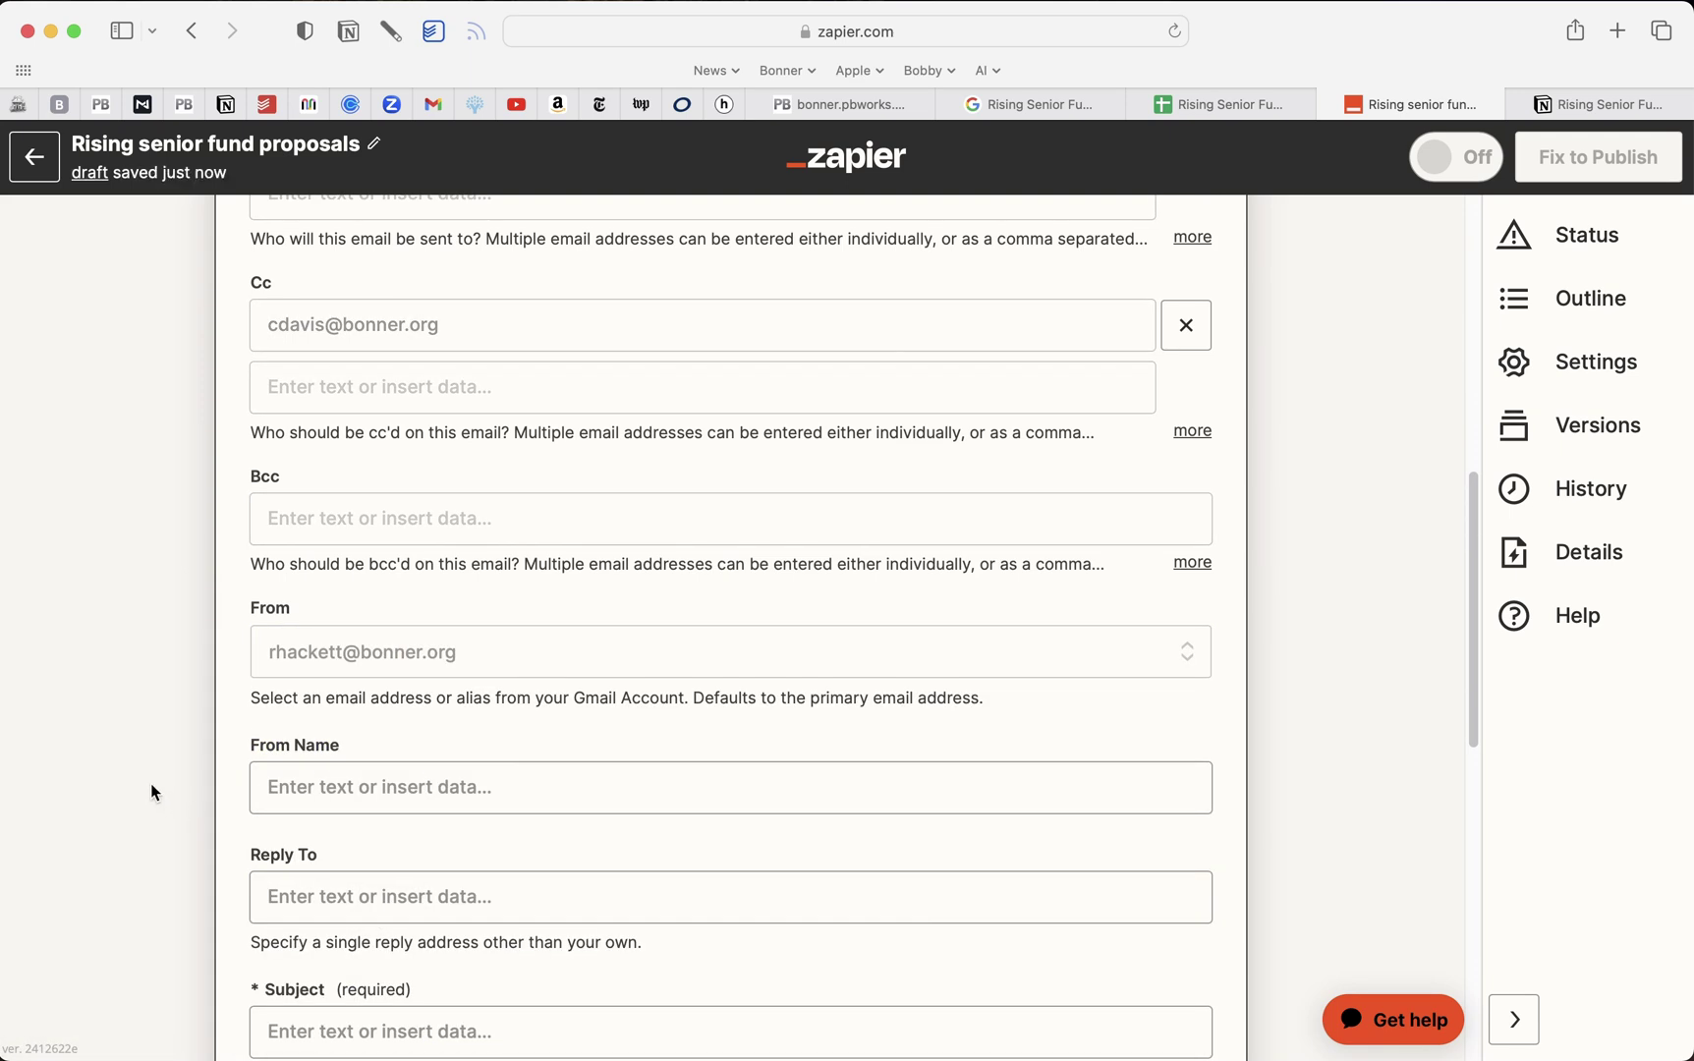
{"action": "scroll", "coordinate": [152, 783], "scroll_direction": "down", "scroll_amount": 2}
{"action": "left_click", "coordinate": [314, 663]}
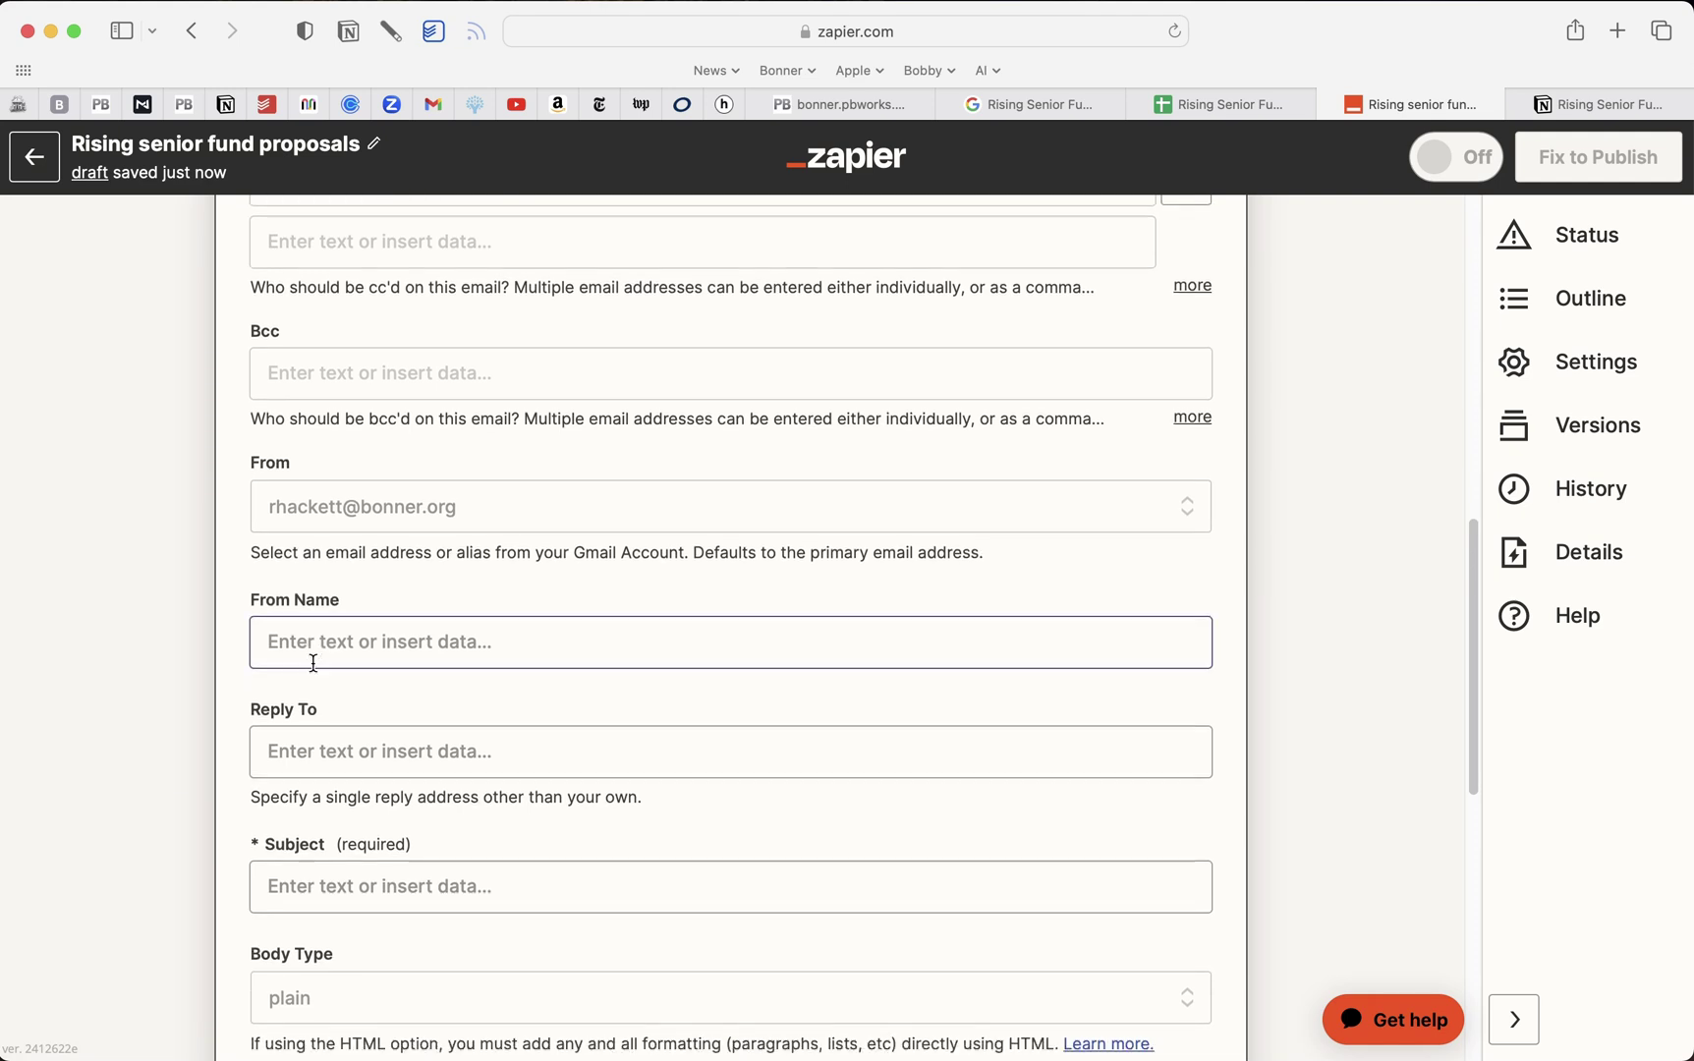
{"action": "scroll", "coordinate": [313, 663], "scroll_direction": "down", "scroll_amount": 5}
Set the subject to 'Confirmation' and open the body greeting the applicant by name
{"action": "left_click", "coordinate": [372, 594]}
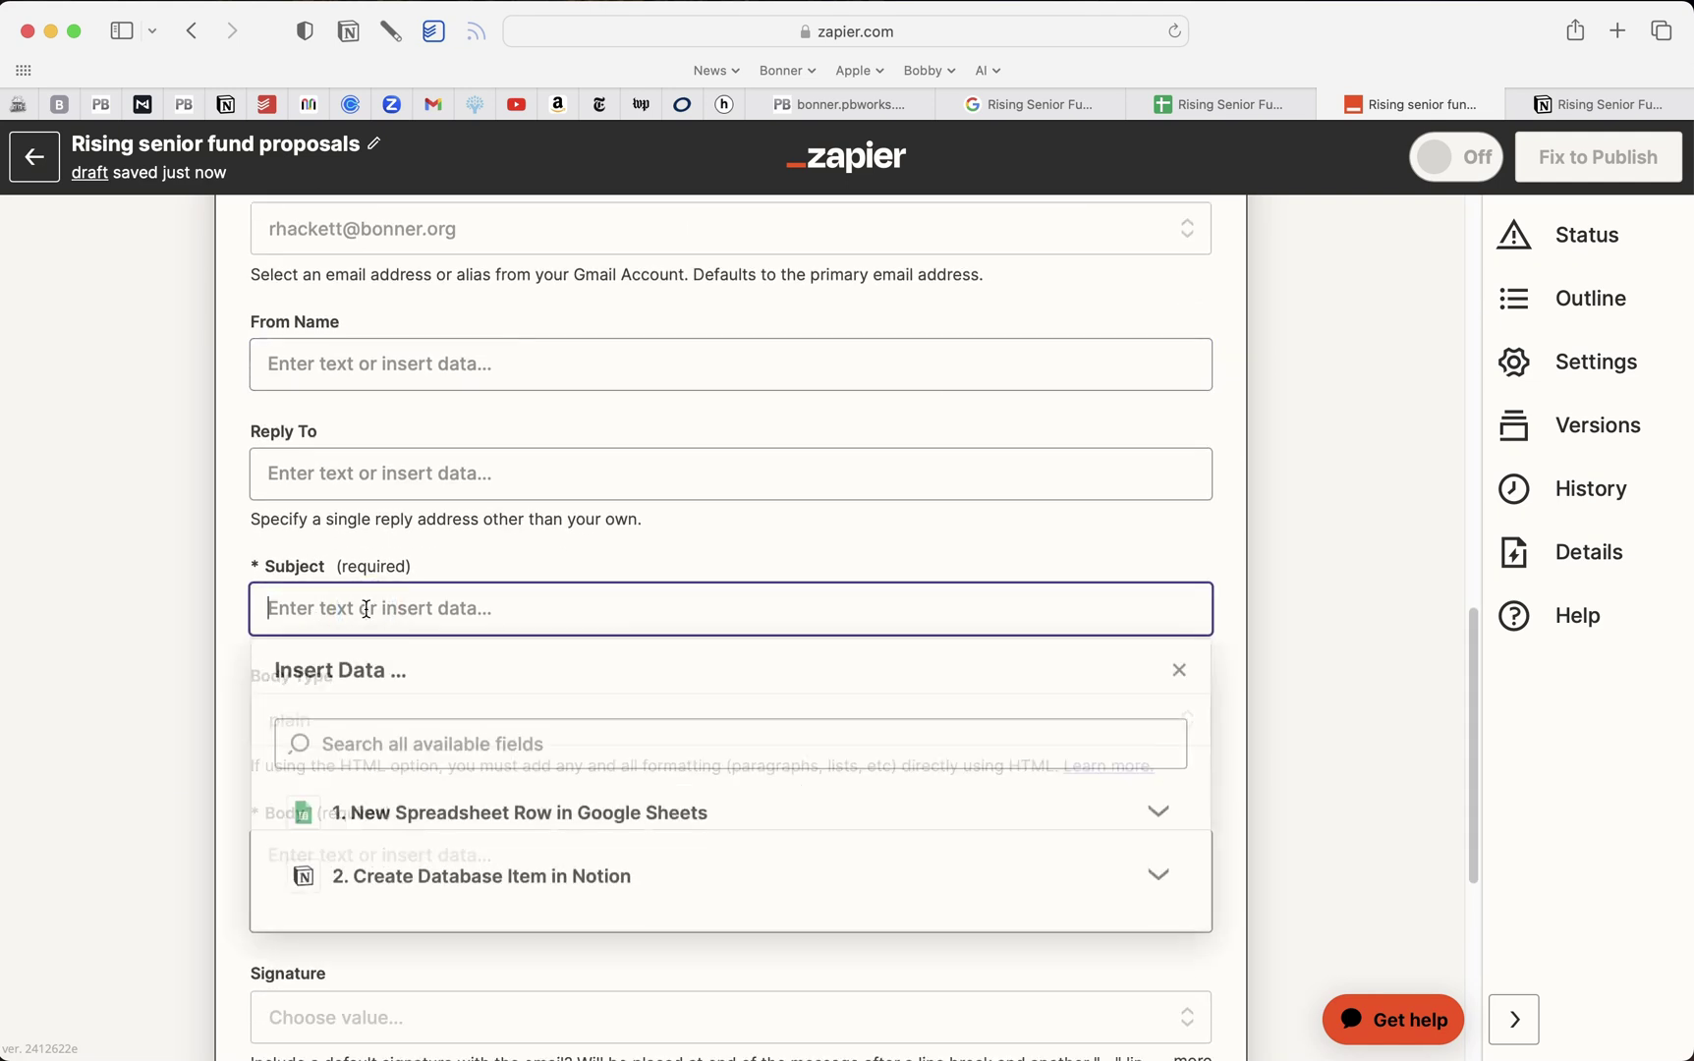
{"action": "type", "text": "Confirma"}
{"action": "type", "text": "tion"}
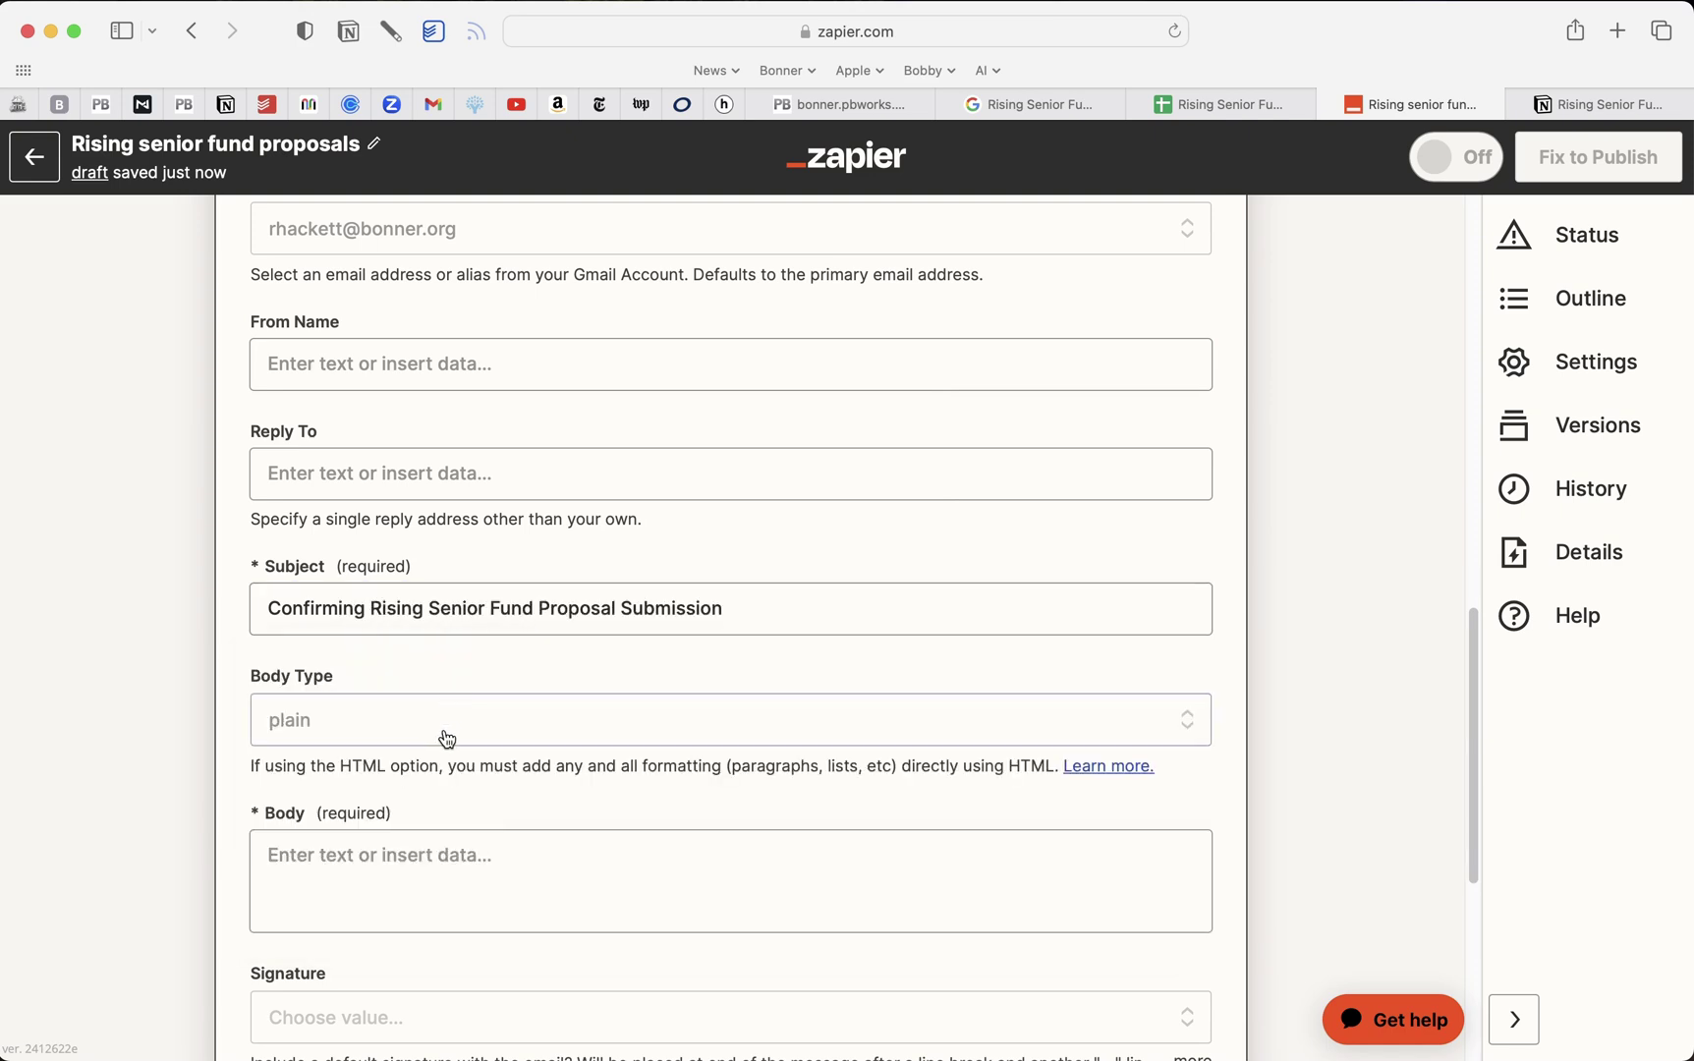
{"action": "scroll", "coordinate": [447, 739], "scroll_direction": "down", "scroll_amount": 5}
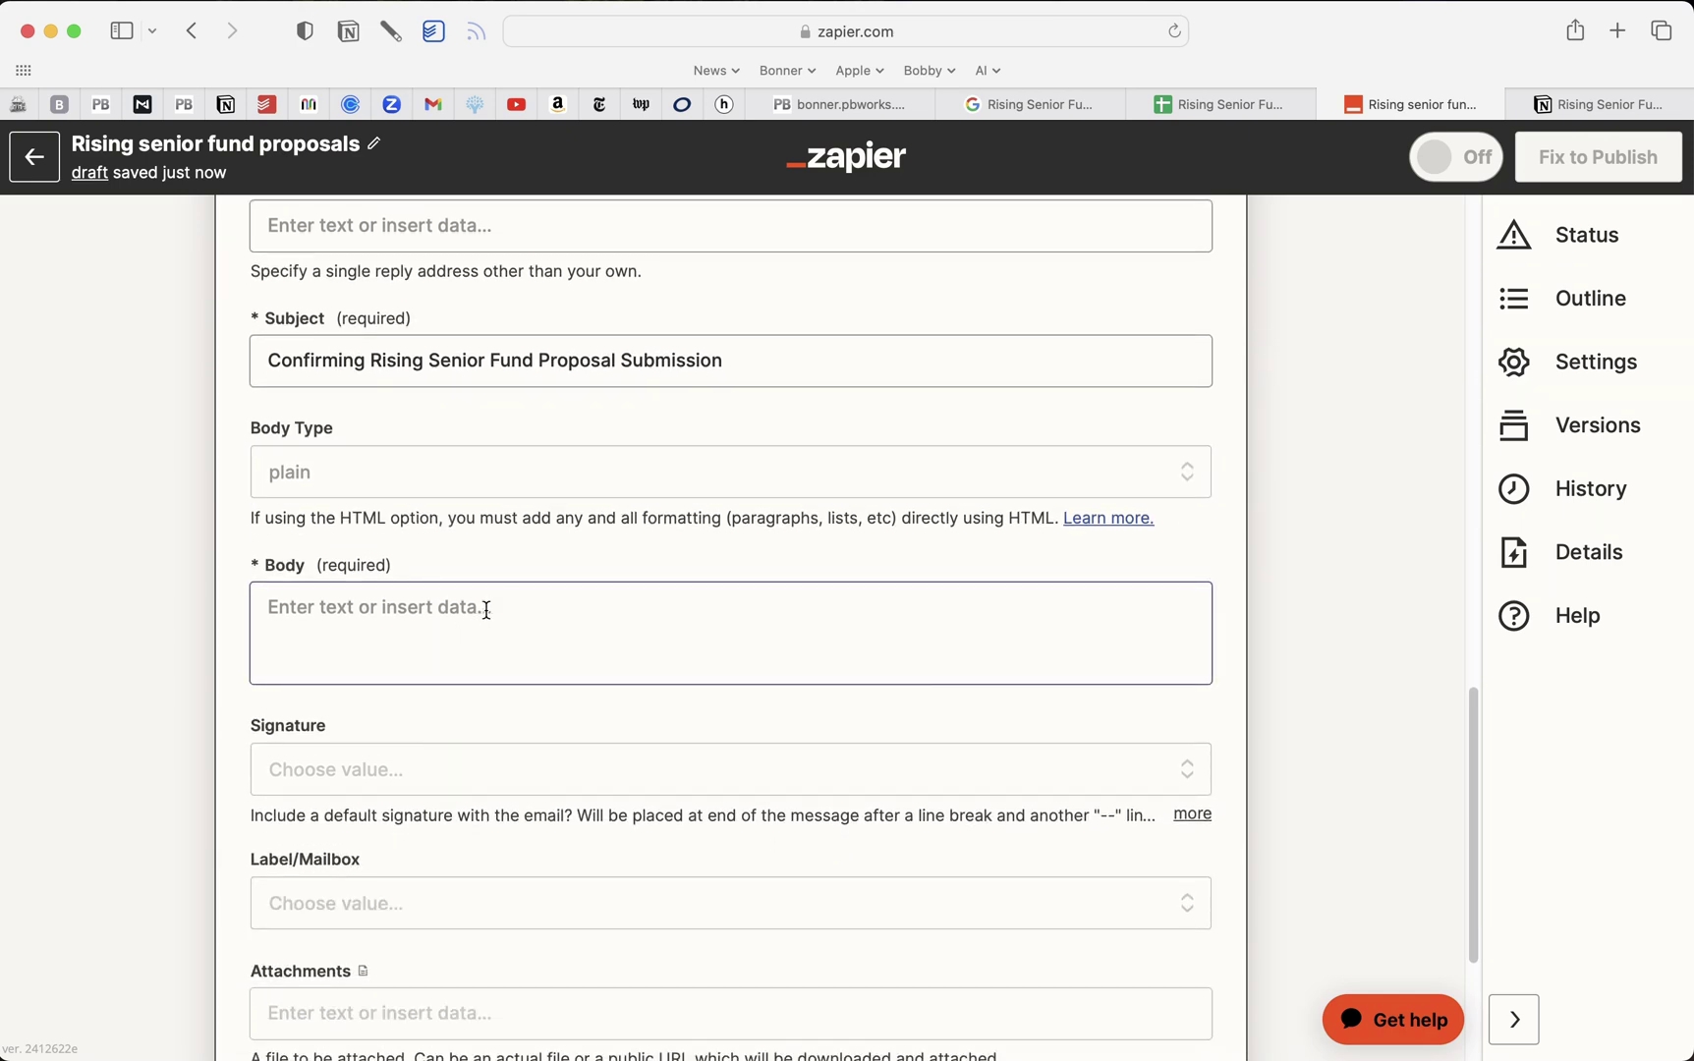
{"action": "left_click", "coordinate": [487, 608]}
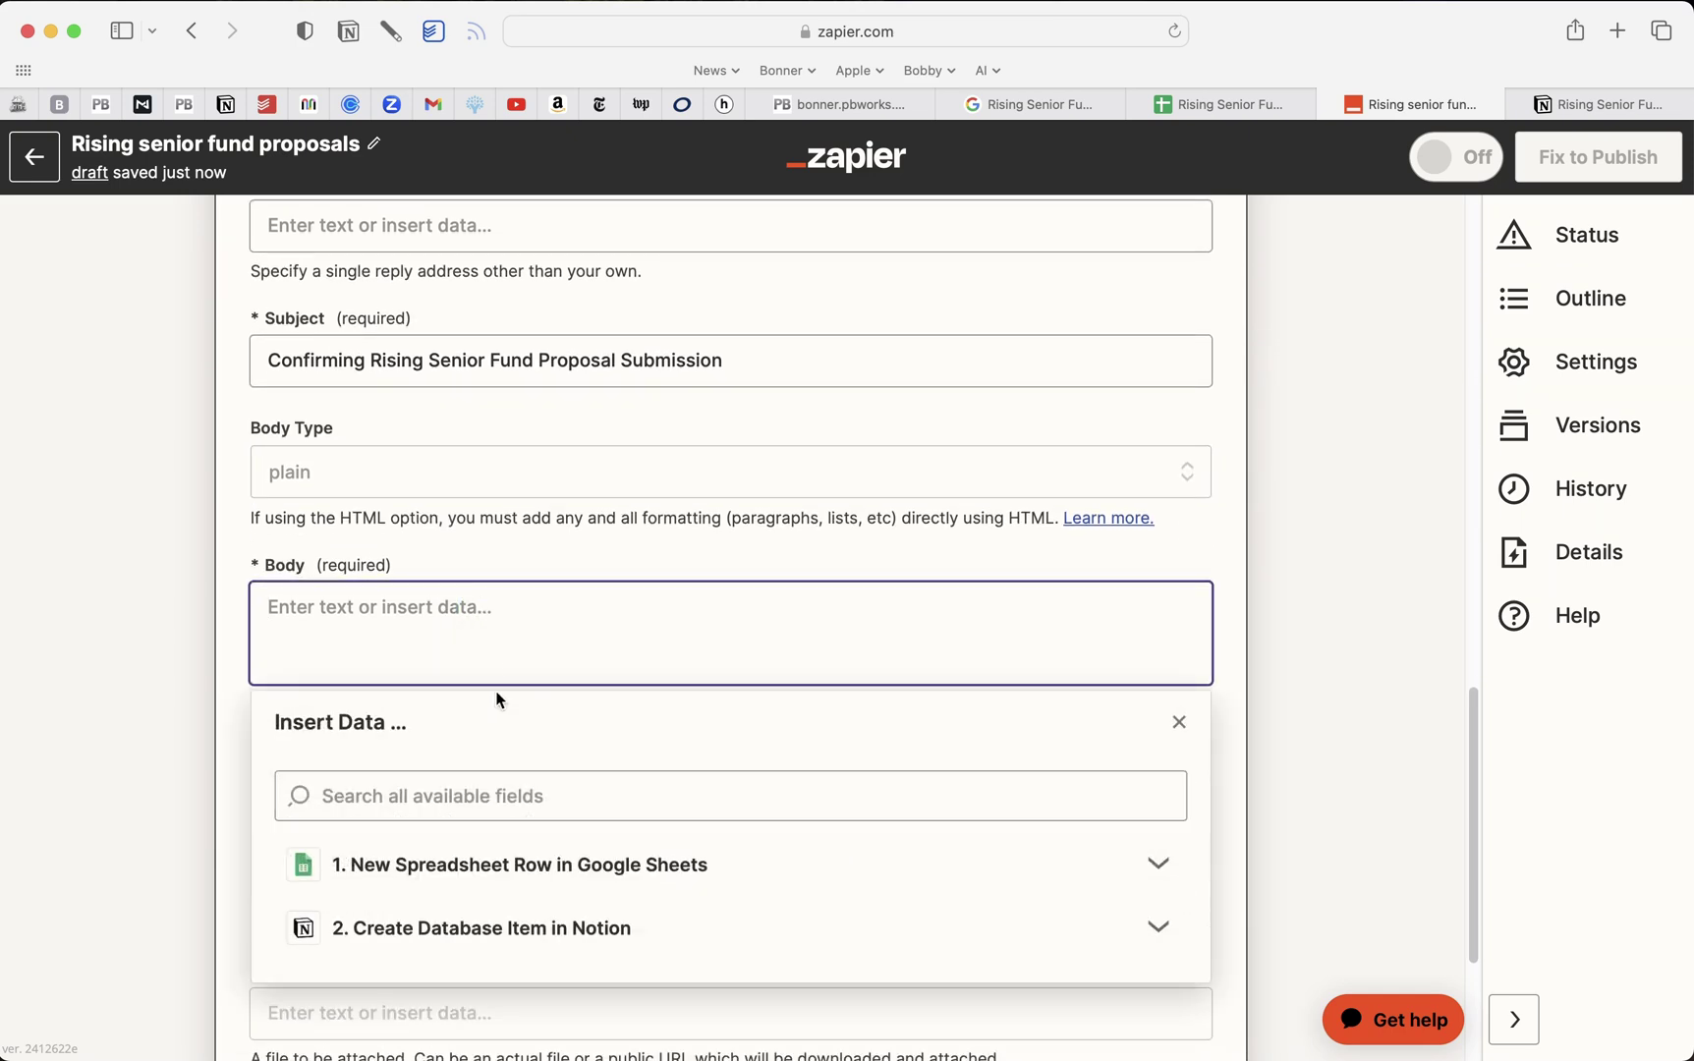
{"action": "left_click", "coordinate": [530, 865]}
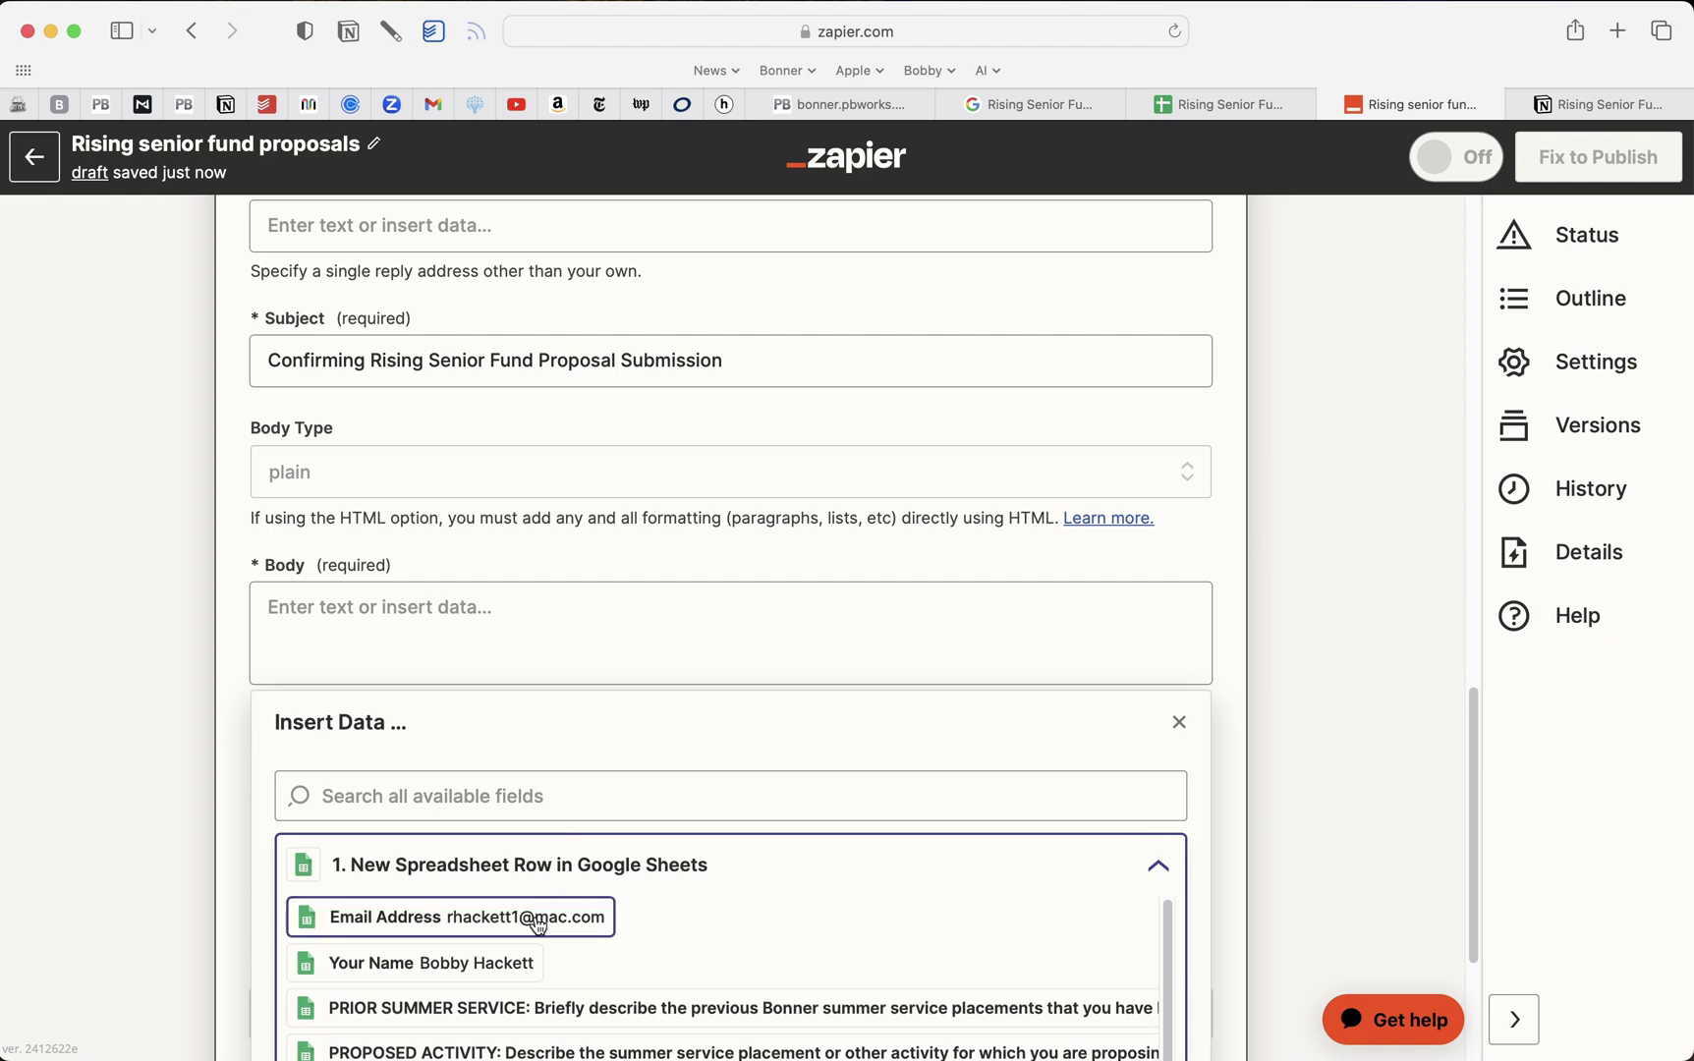
{"action": "left_click", "coordinate": [513, 968]}
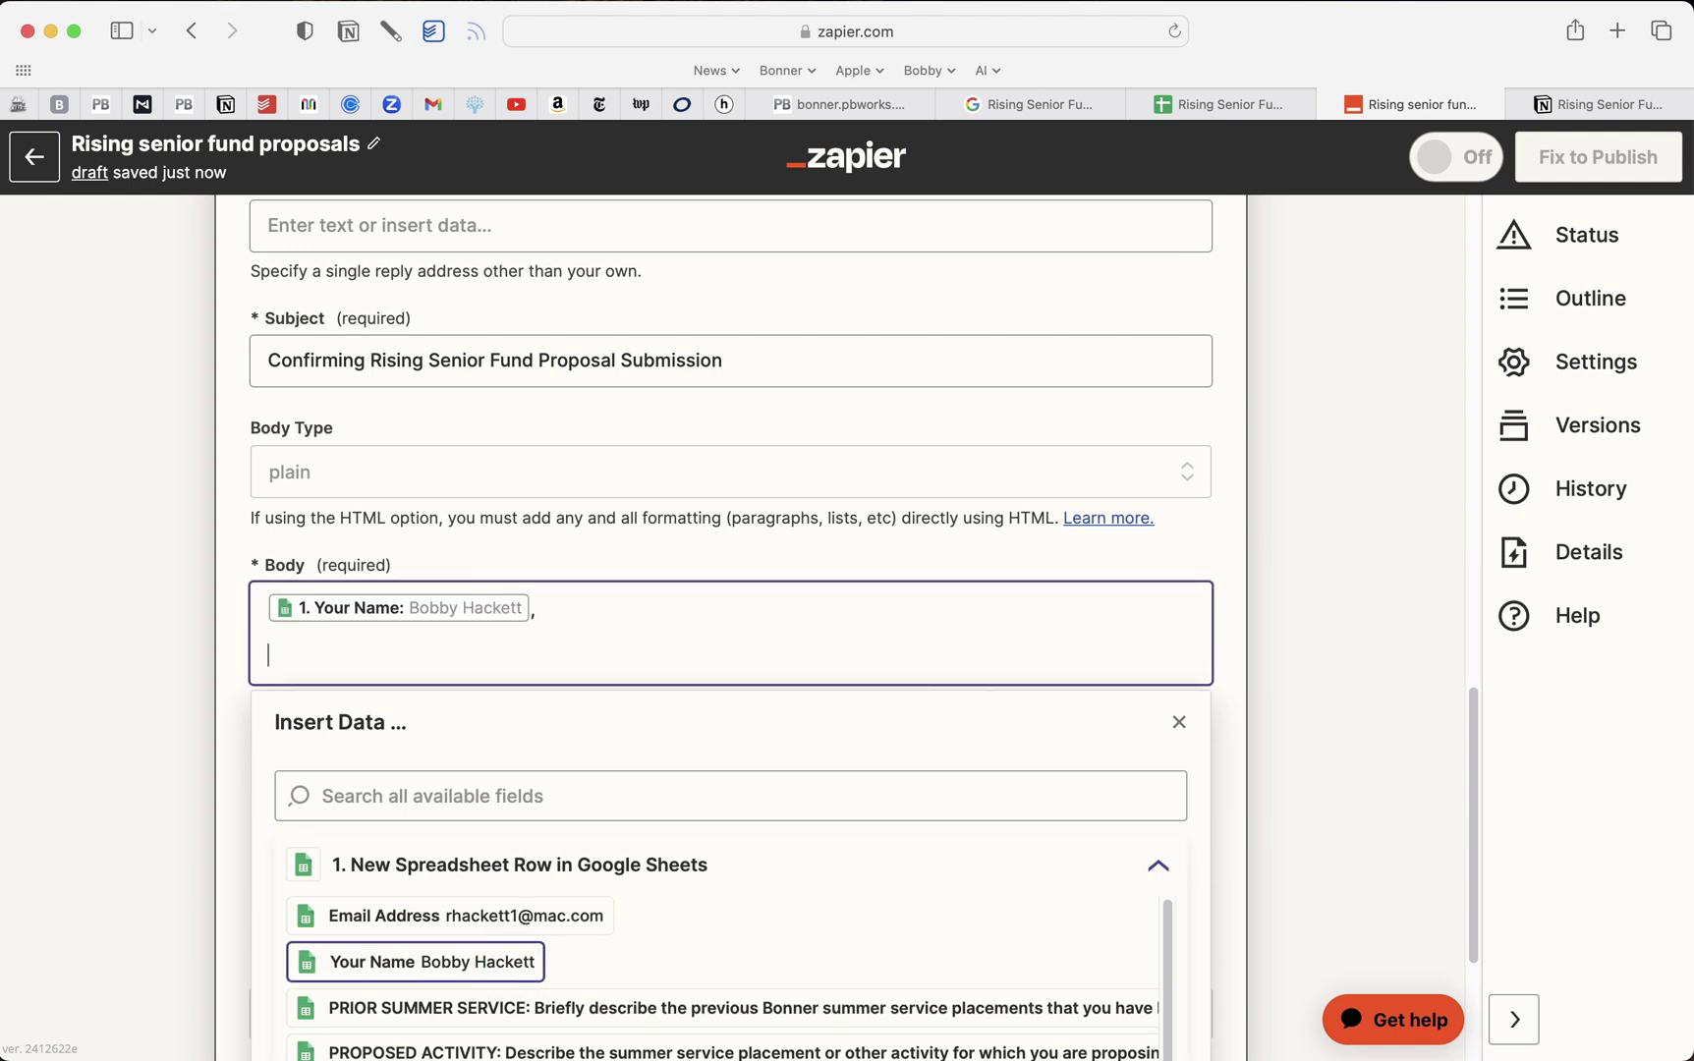
Paste the confirmation message and add a 'RISING SENIOR FUND PROPOSAL' line to the body
{"action": "key", "text": "Return"}
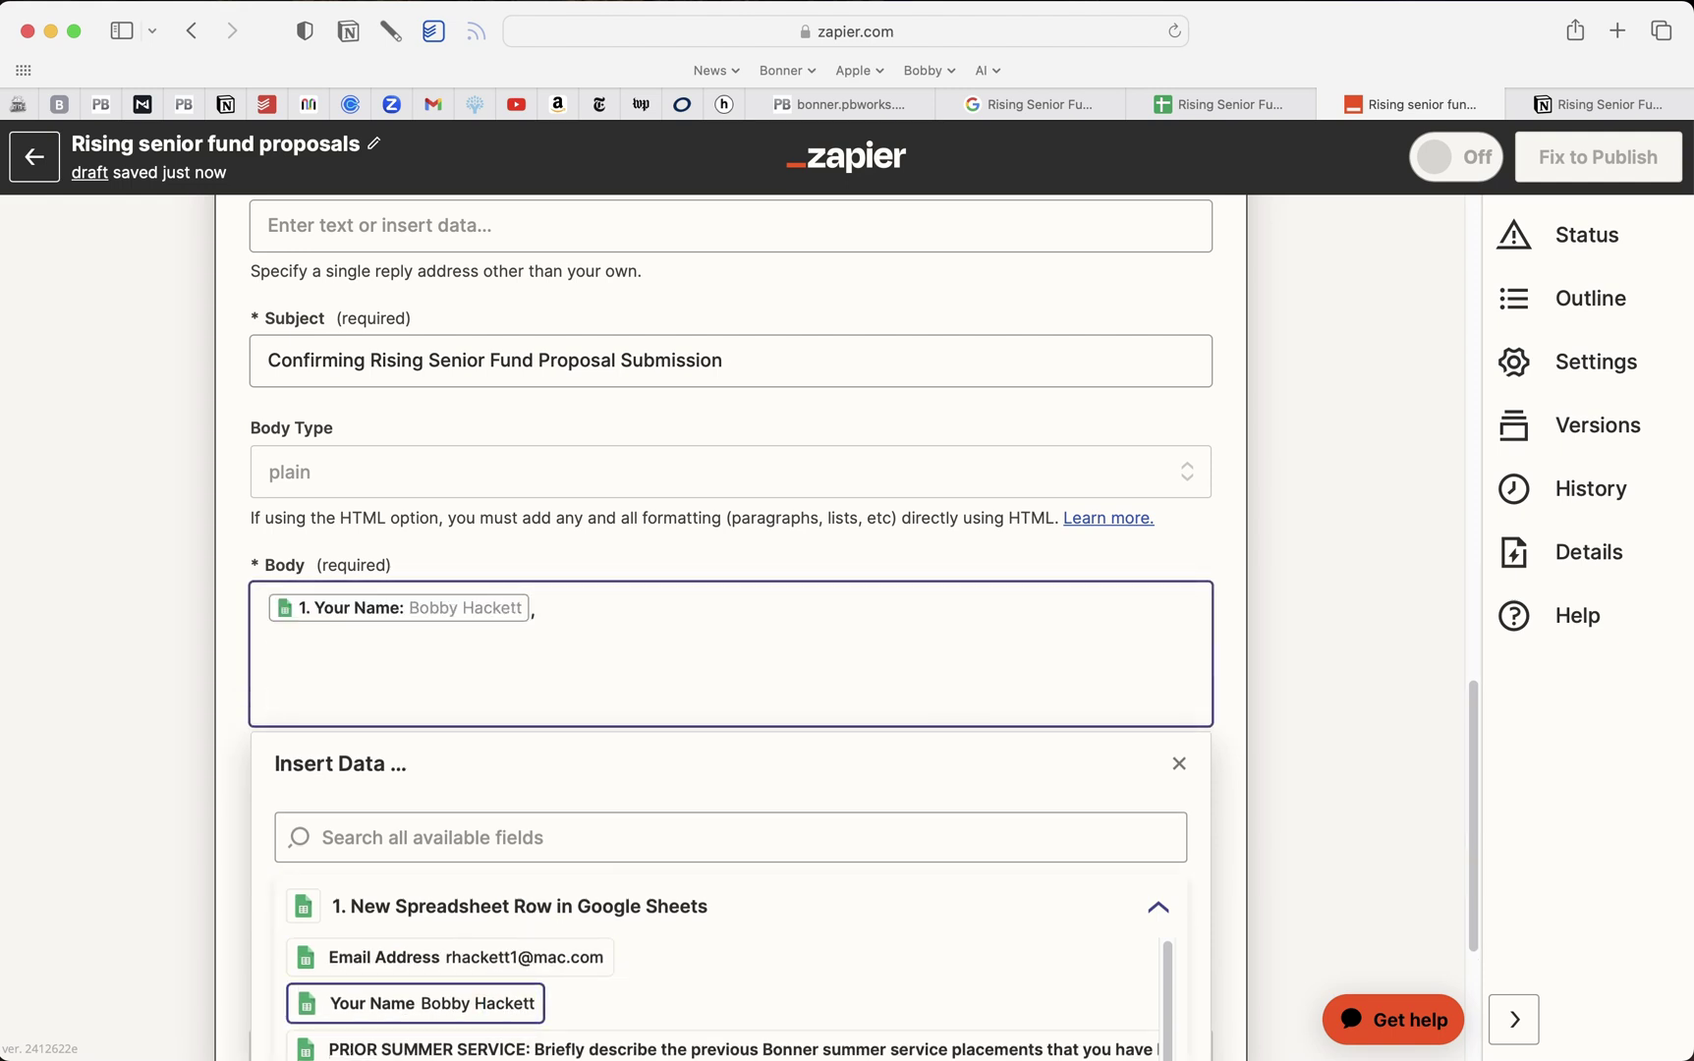
{"action": "type", "text": "We received your Rising Senior Fund Proposal. Once we review and feel it is ready, we will forward to the Bonner Foundation for final approval.   We will get back to you soon.   Thanks.   Bonner Program Staff"}
{"action": "key", "text": "Return"}
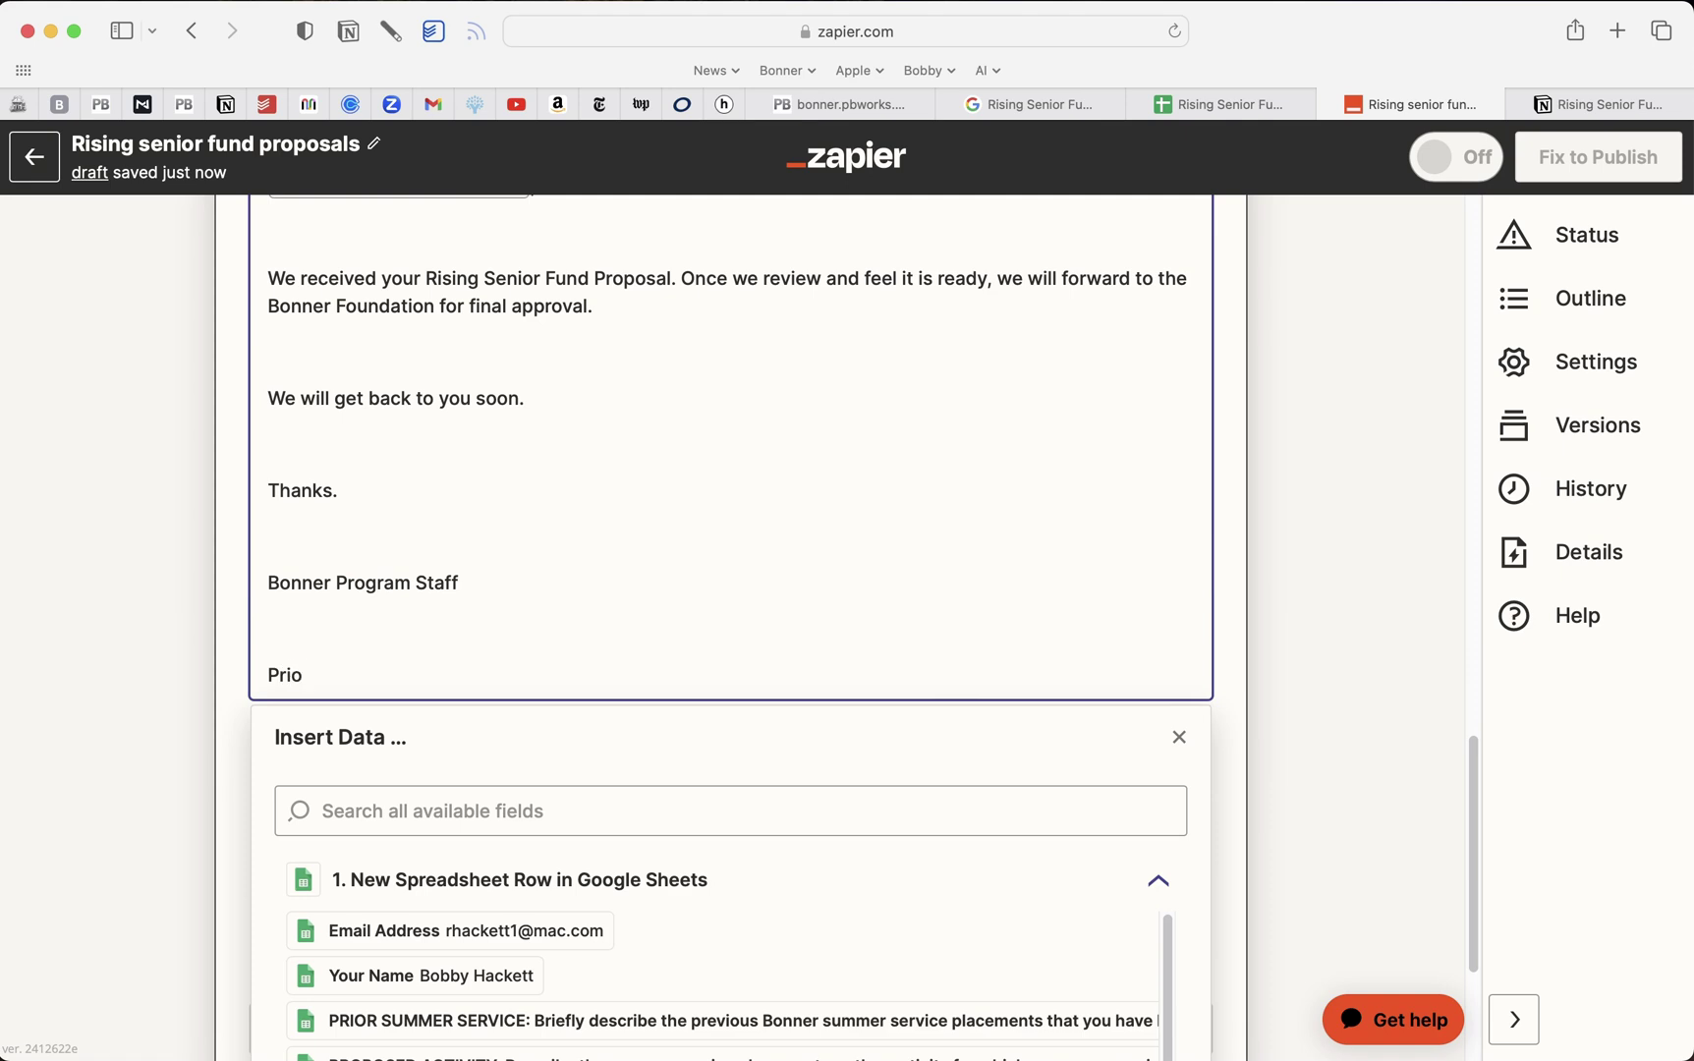
{"action": "type", "text": "PROPO"}
{"action": "key", "text": "BackSpace"}
{"action": "key", "text": "BackSpace"}
{"action": "key", "text": "BackSpace"}
{"action": "type", "text": "RISING SENIOR FUND"}
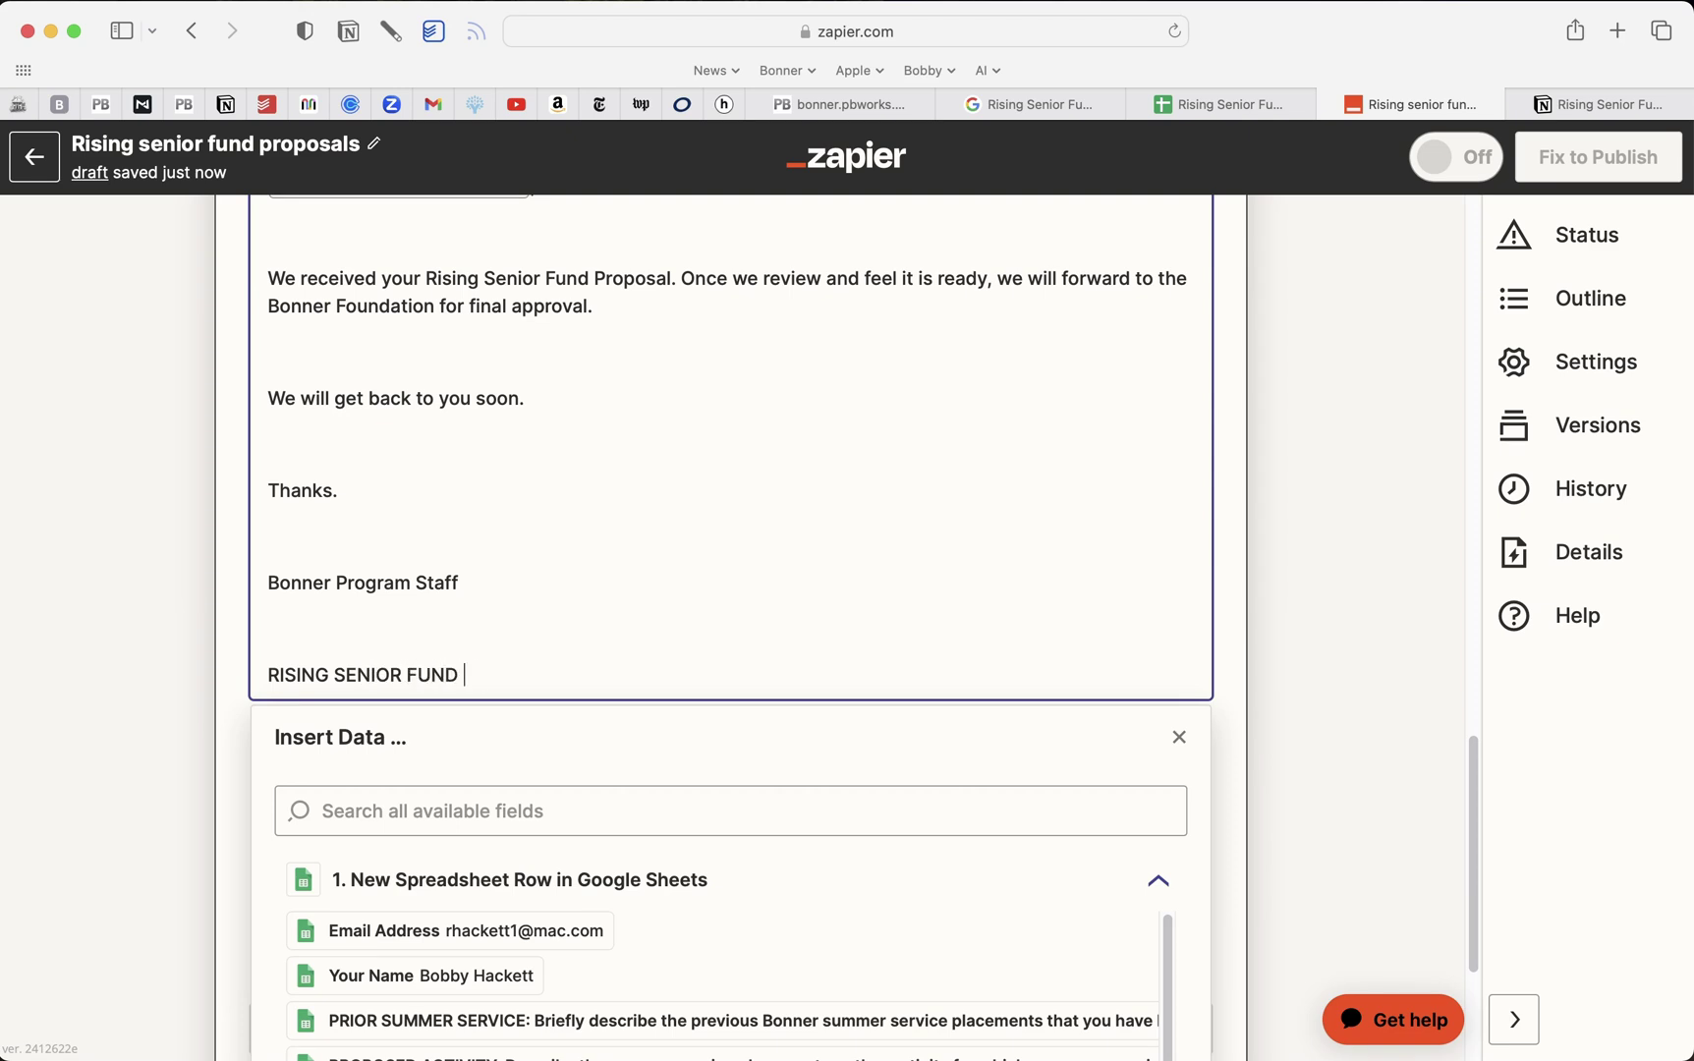
{"action": "type", "text": " PROPOSAL"}
{"action": "key", "text": "Return"}
{"action": "key", "text": "Return"}
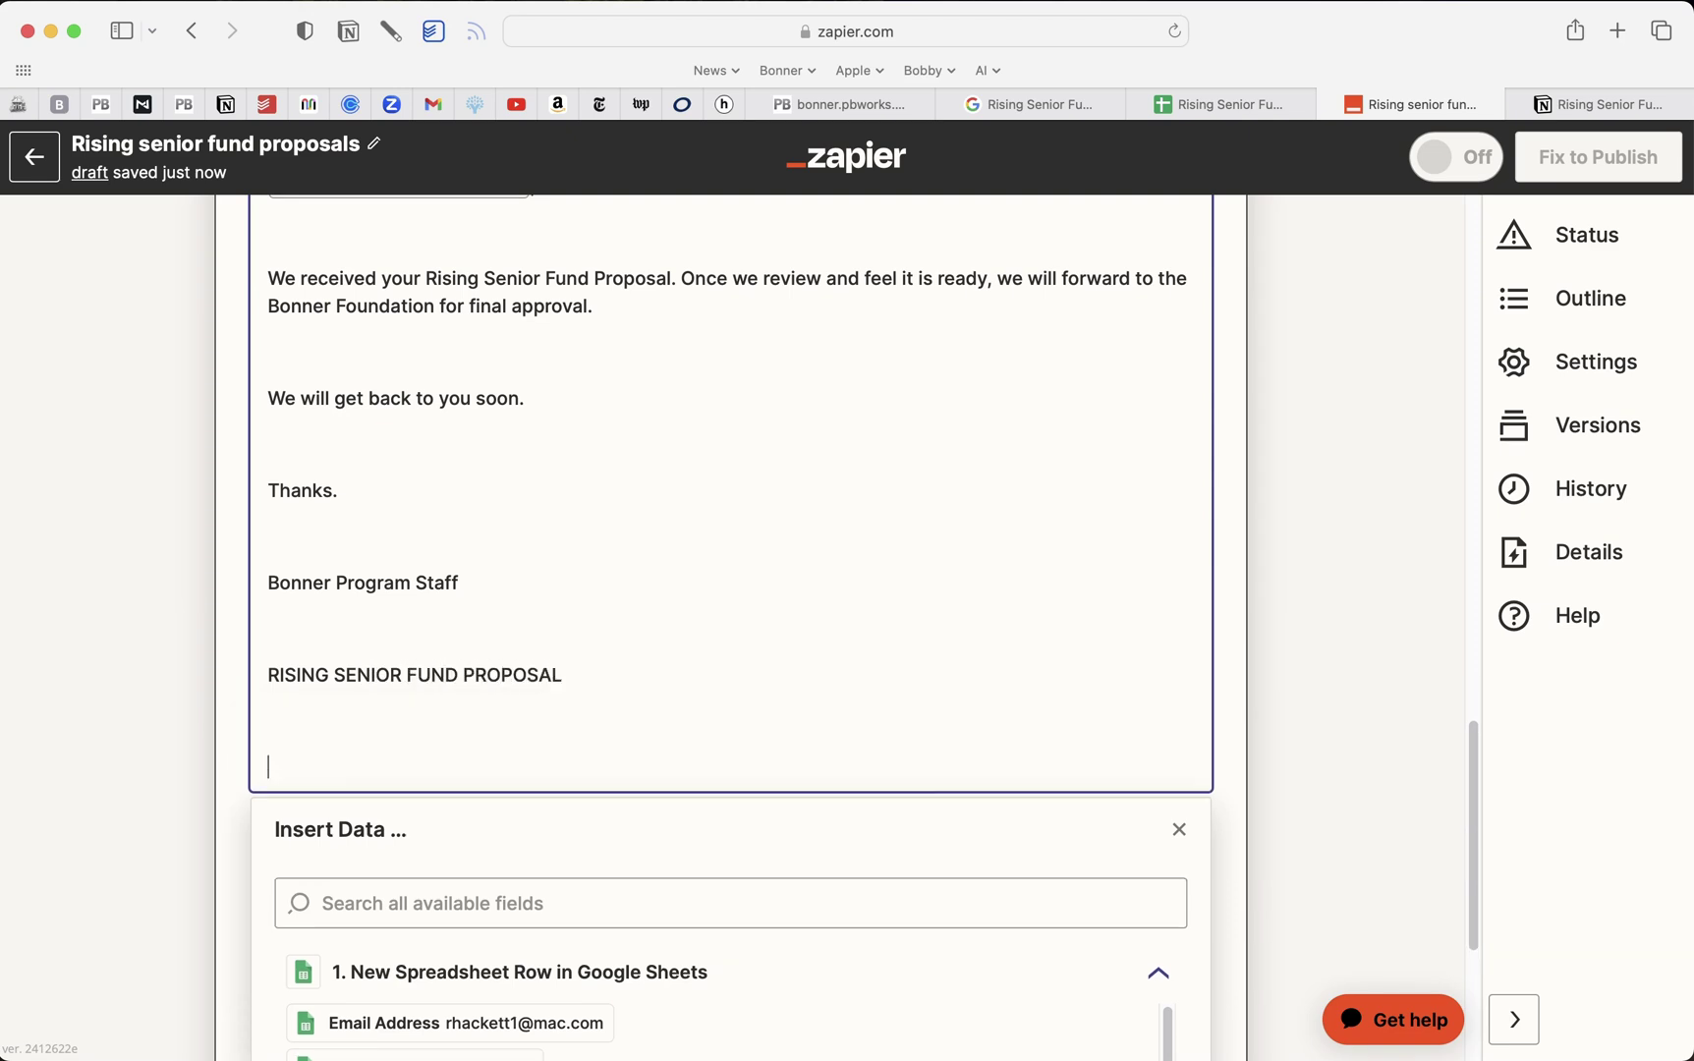
{"action": "scroll", "coordinate": [731, 629], "scroll_direction": "down", "scroll_amount": 2}
{"action": "scroll", "coordinate": [1119, 447], "scroll_direction": "up", "scroll_amount": 8}
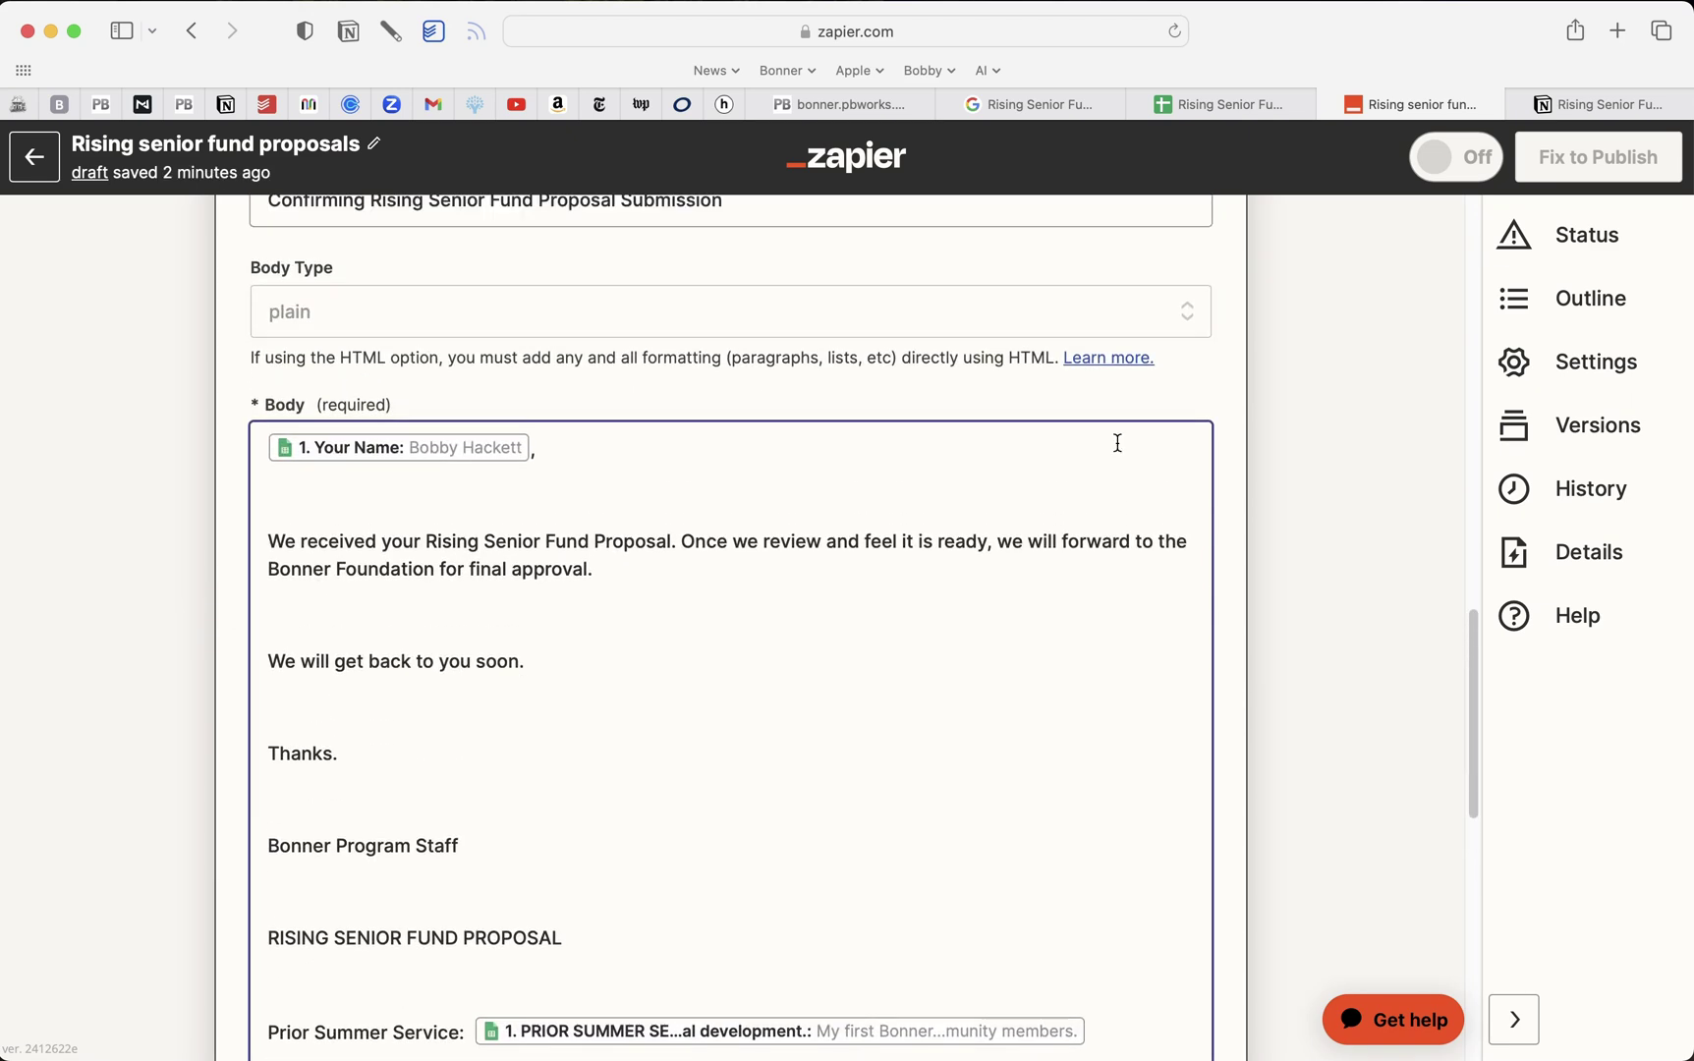
{"action": "scroll", "coordinate": [753, 631], "scroll_direction": "down", "scroll_amount": 10}
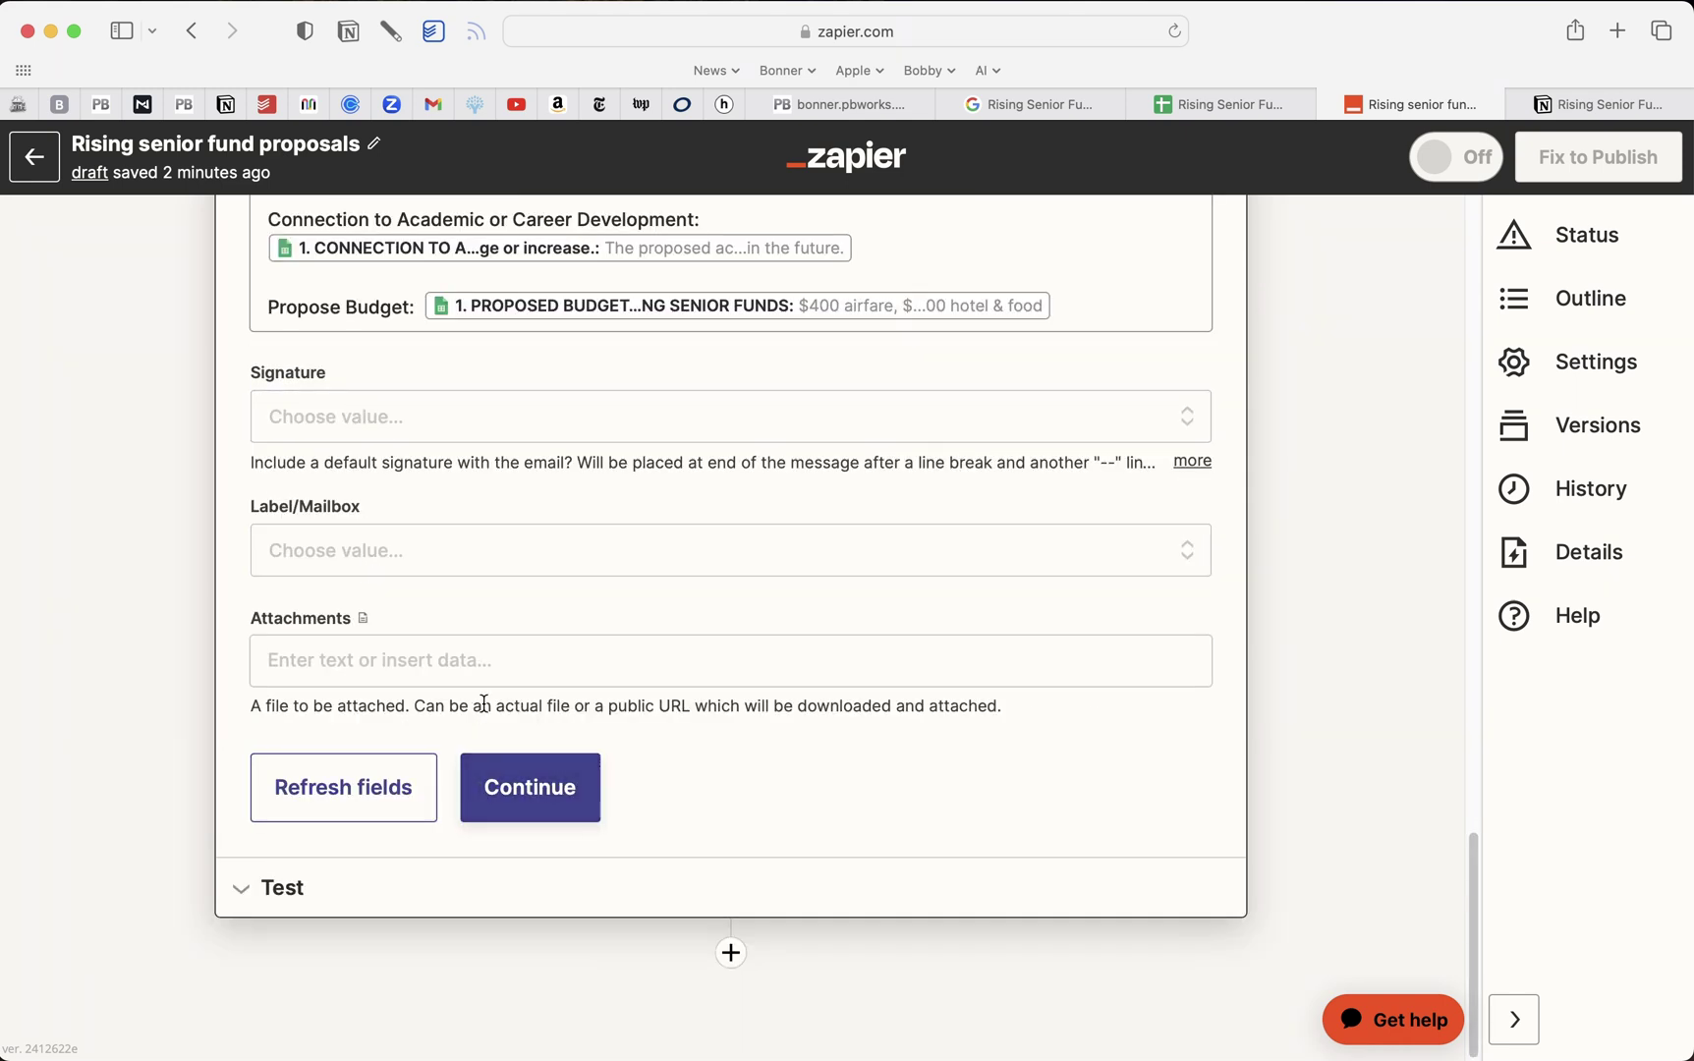
Confirm the Gmail settings and send a test confirmation email
{"action": "left_click", "coordinate": [532, 789]}
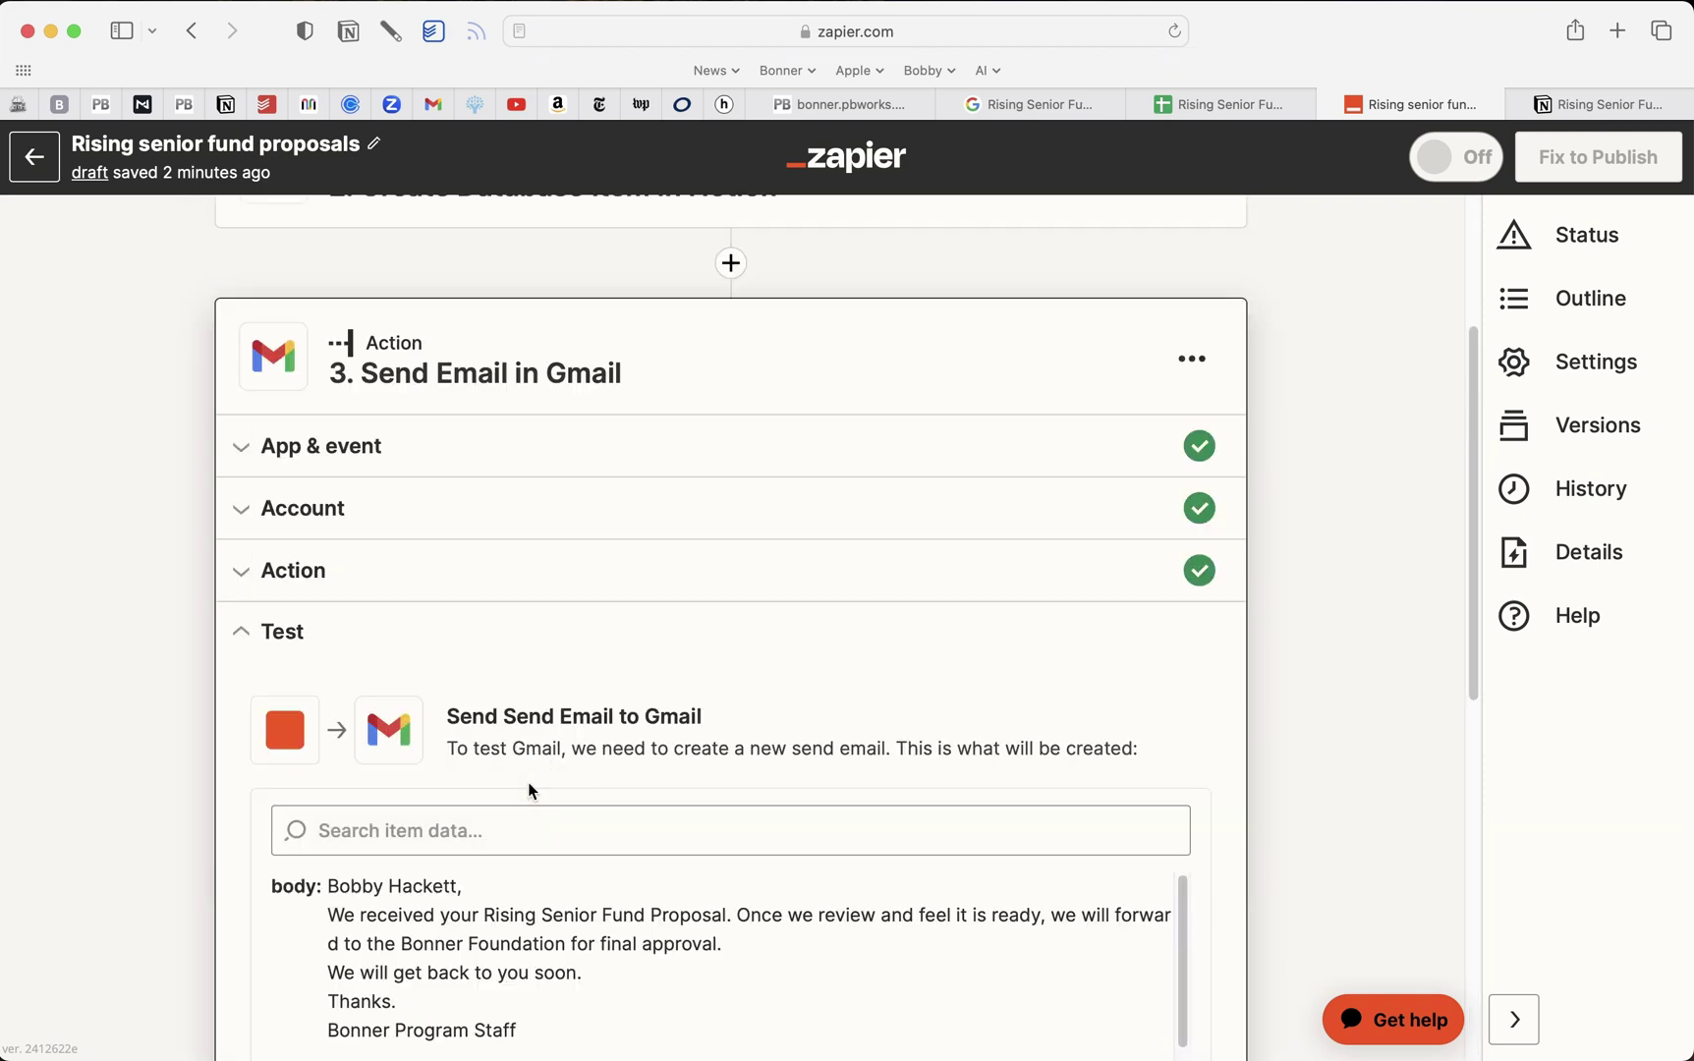
{"action": "scroll", "coordinate": [532, 789], "scroll_direction": "down", "scroll_amount": 15}
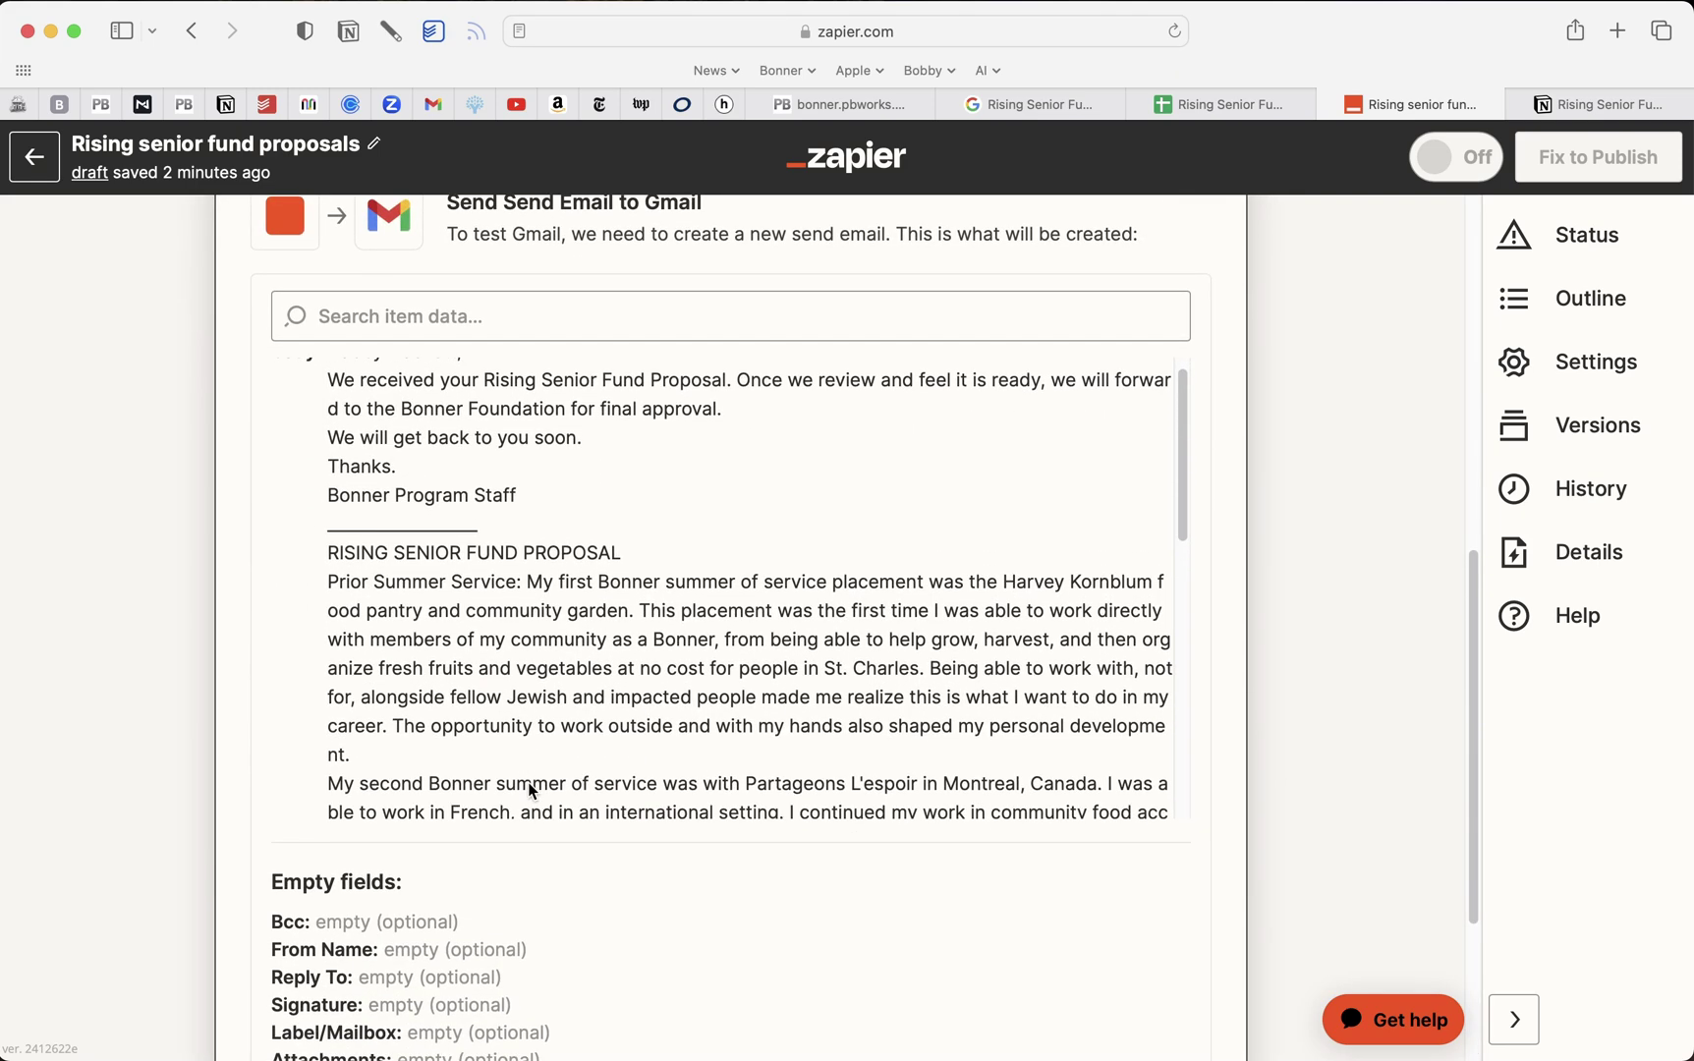
{"action": "scroll", "coordinate": [531, 790], "scroll_direction": "down", "scroll_amount": 3}
{"action": "scroll", "coordinate": [531, 791], "scroll_direction": "up", "scroll_amount": 15}
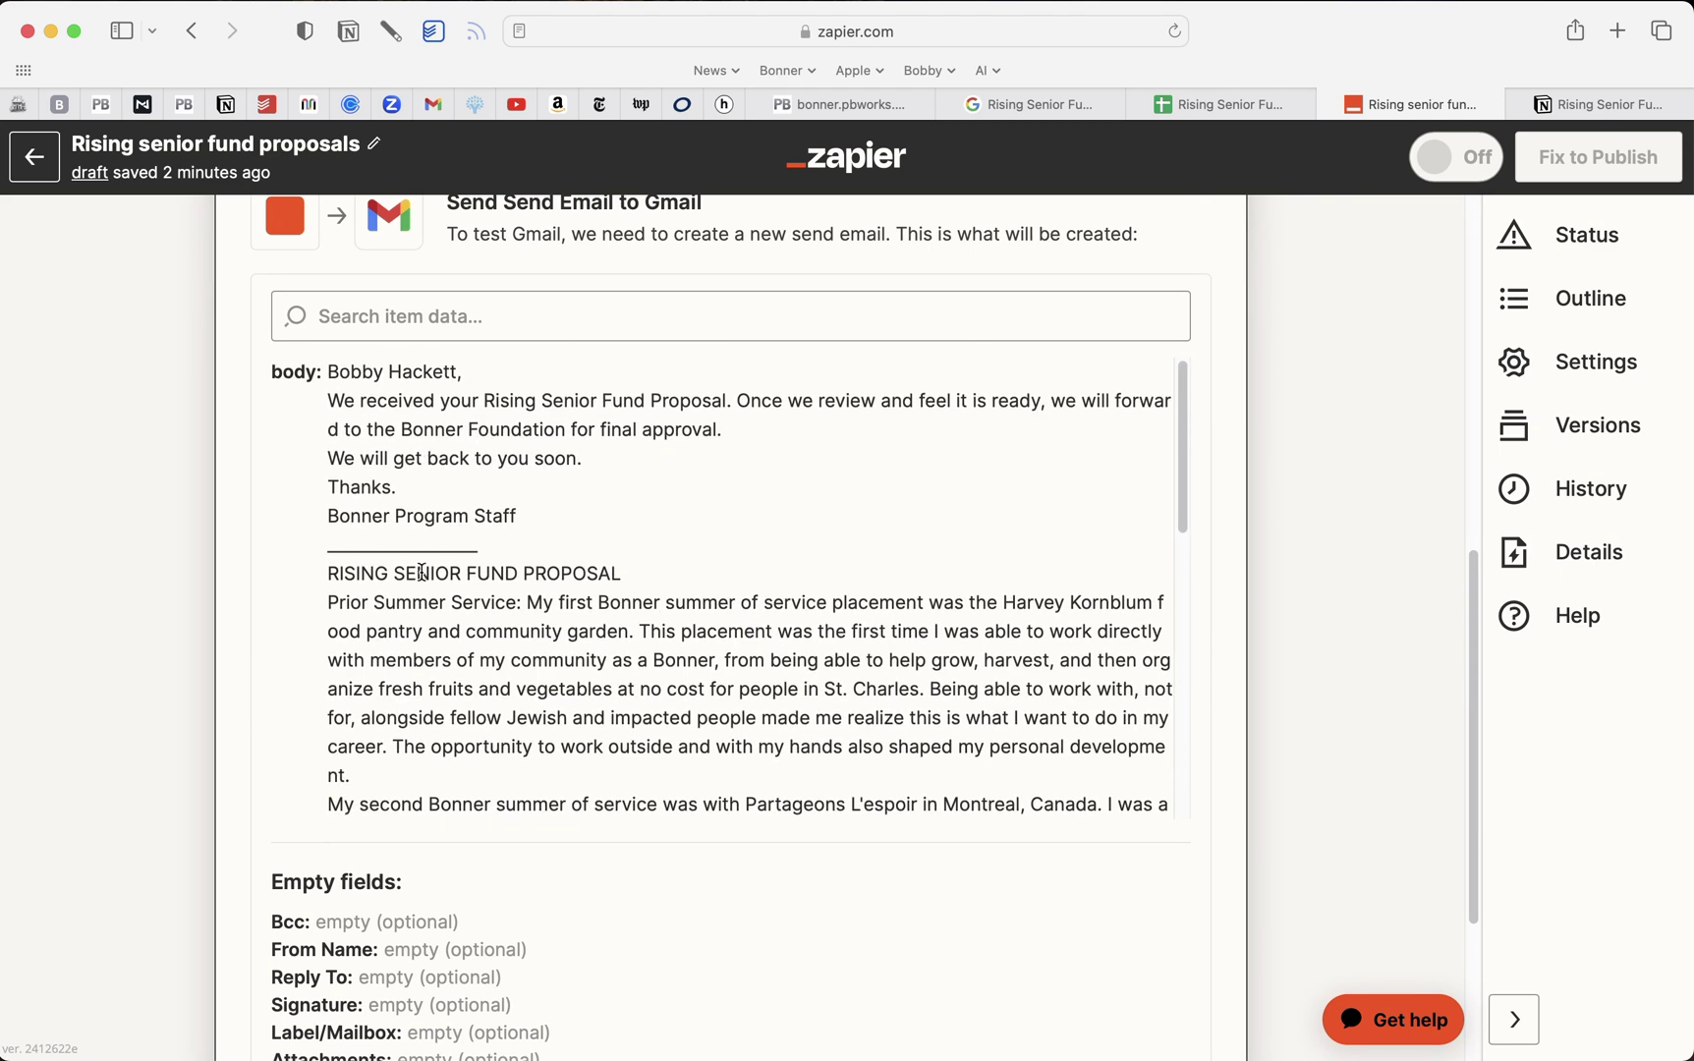
{"action": "scroll", "coordinate": [434, 584], "scroll_direction": "down", "scroll_amount": 15}
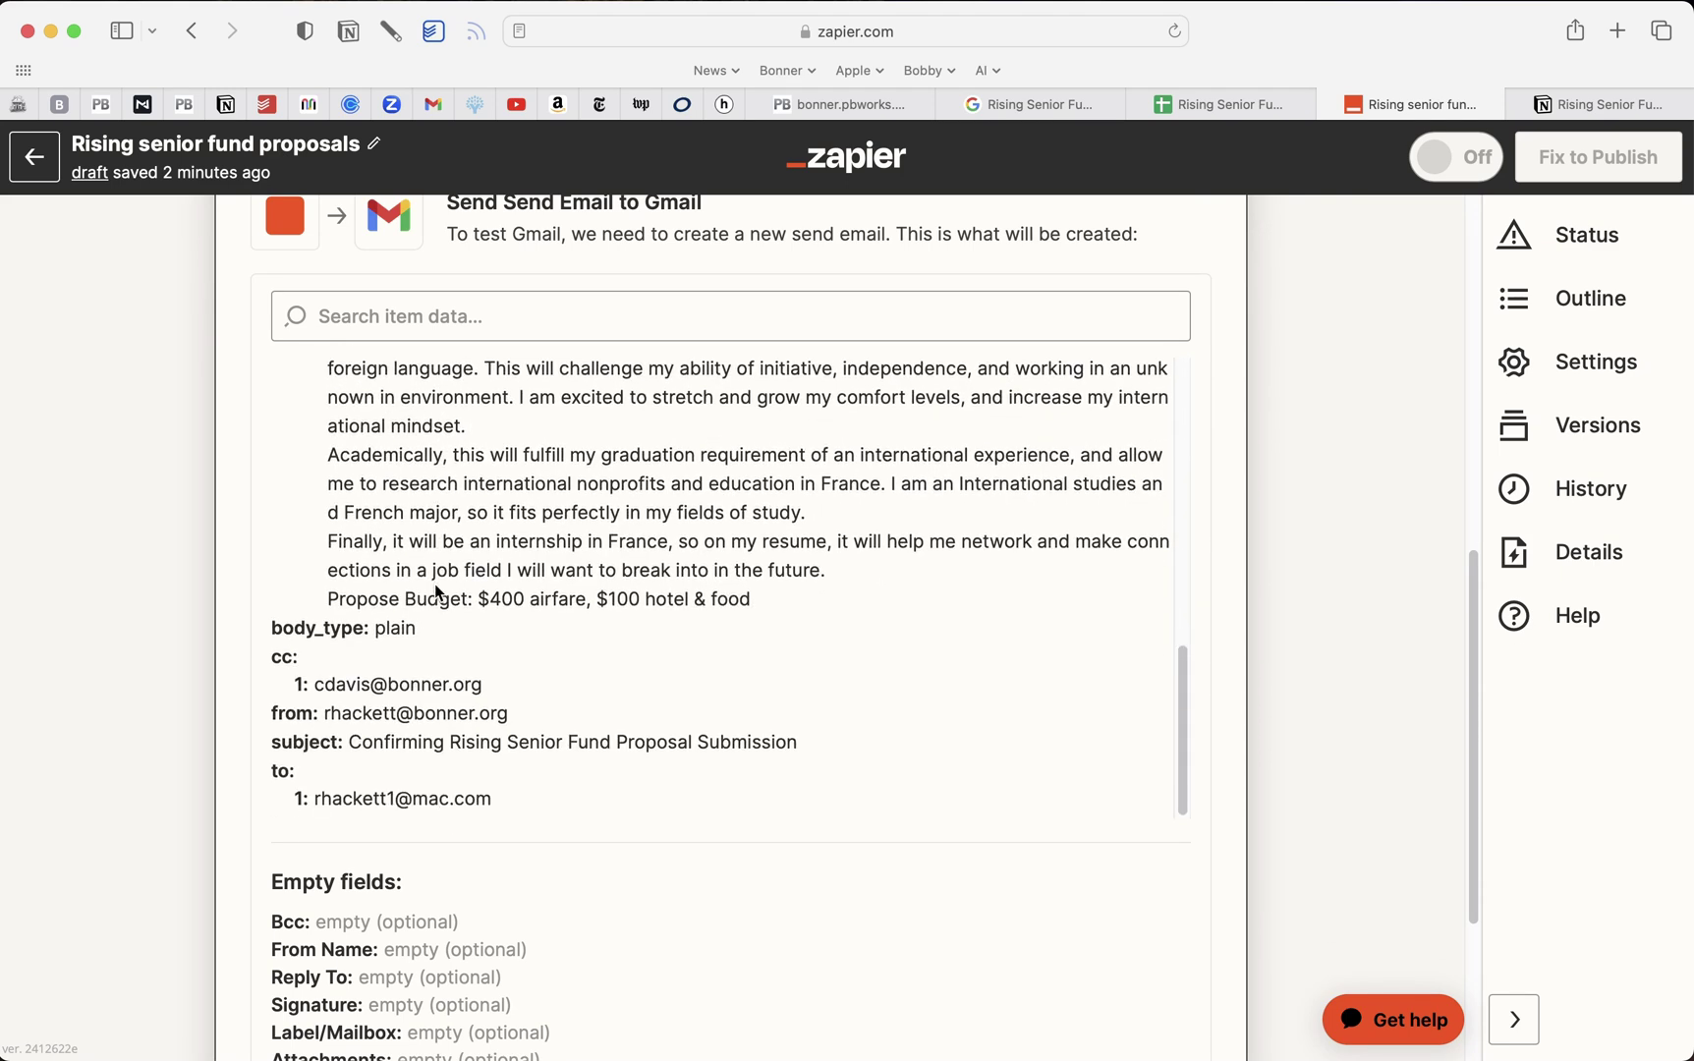
{"action": "scroll", "coordinate": [435, 584], "scroll_direction": "down", "scroll_amount": 5}
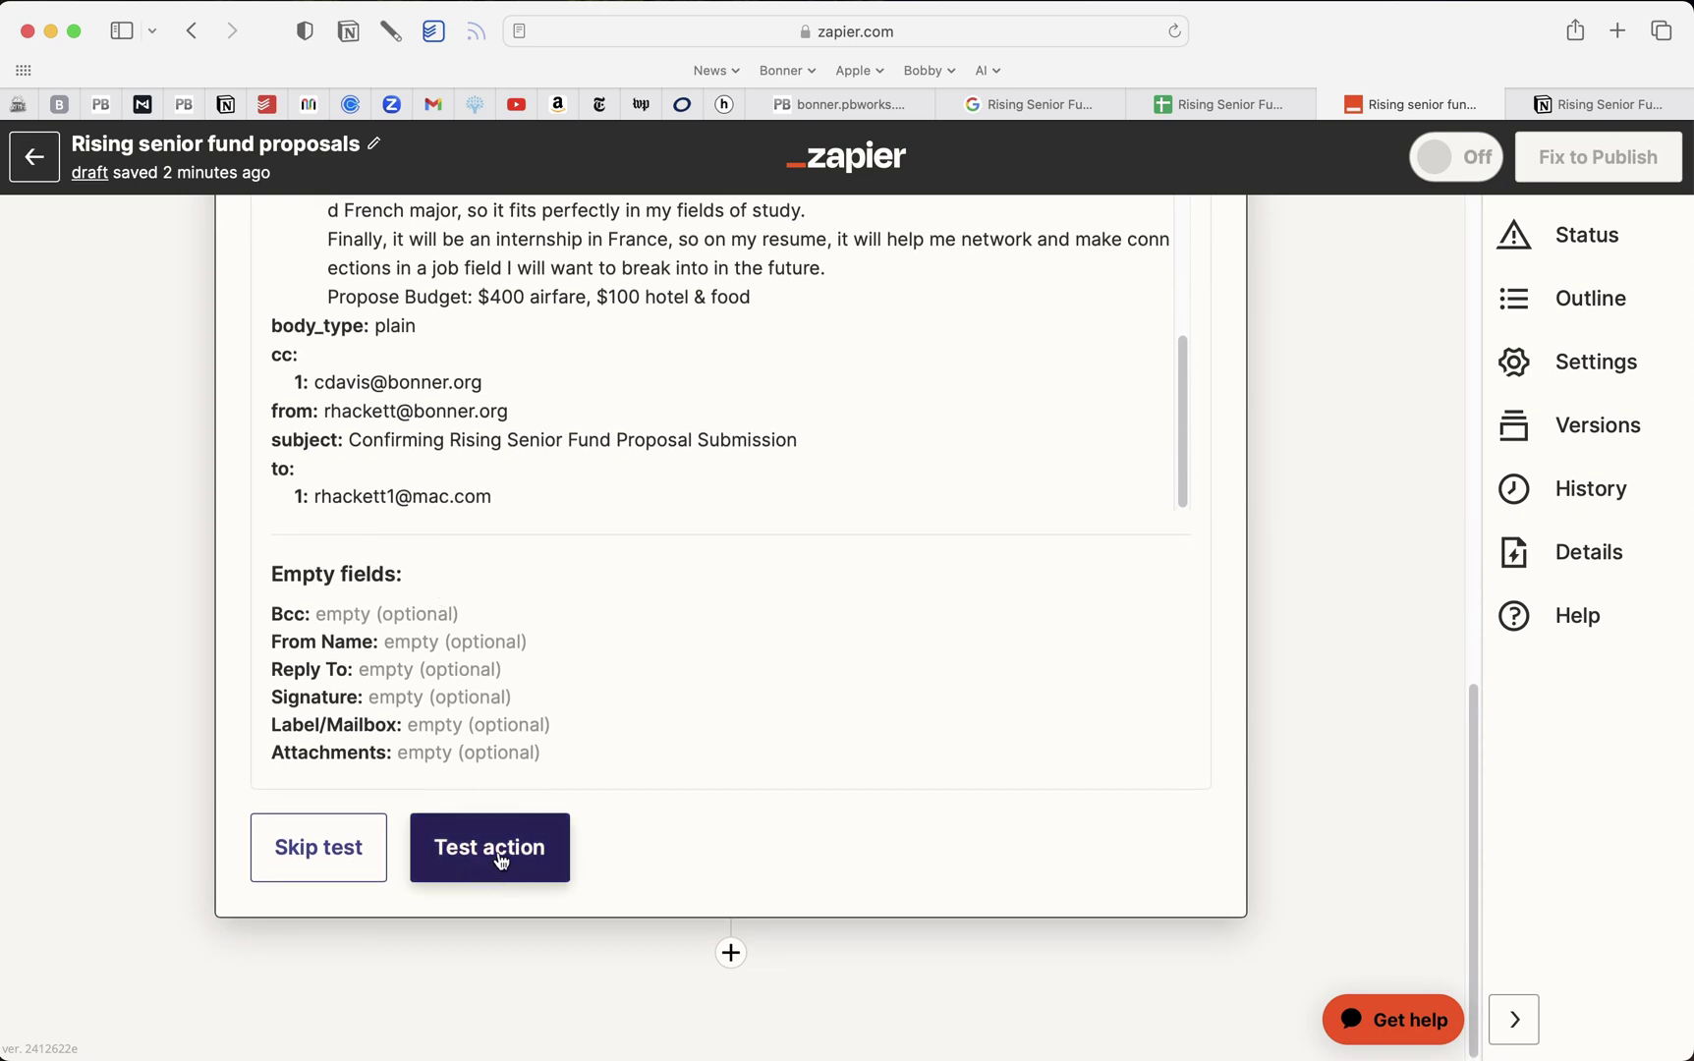
{"action": "left_click", "coordinate": [496, 861]}
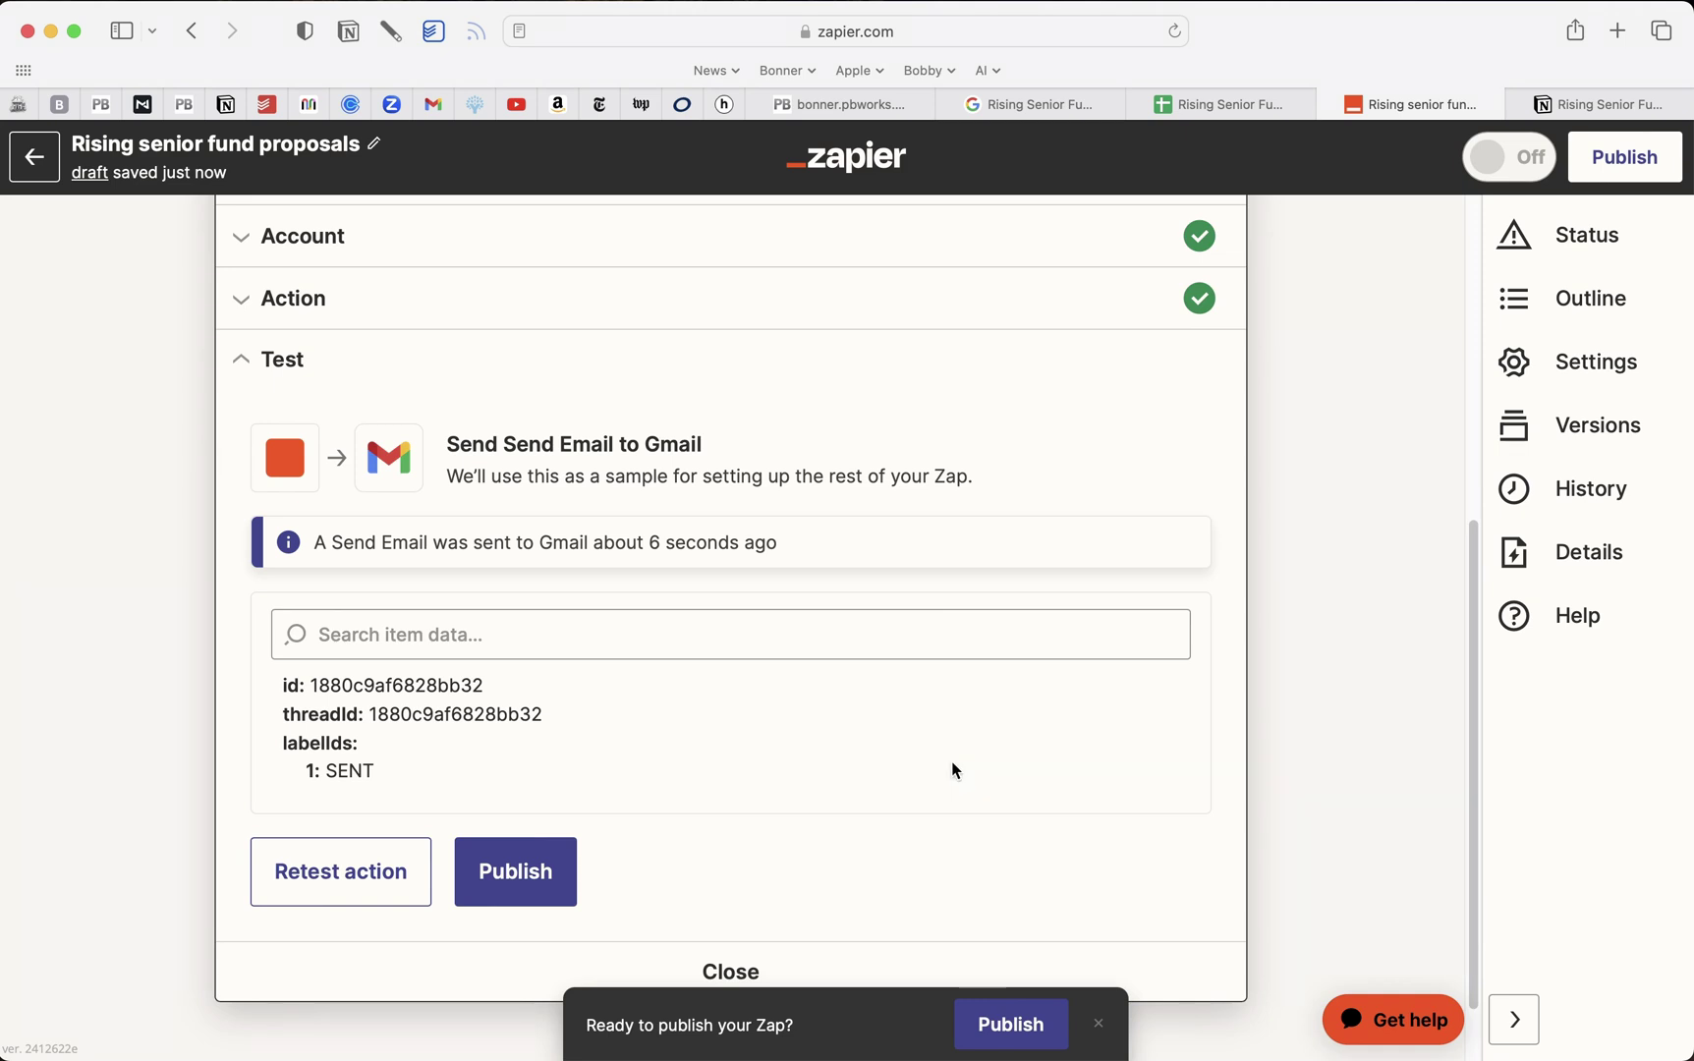
Publish the zap, dismiss the 'Your Zap is on!' message, and return to the responses spreadsheet
{"action": "left_click", "coordinate": [1022, 1025]}
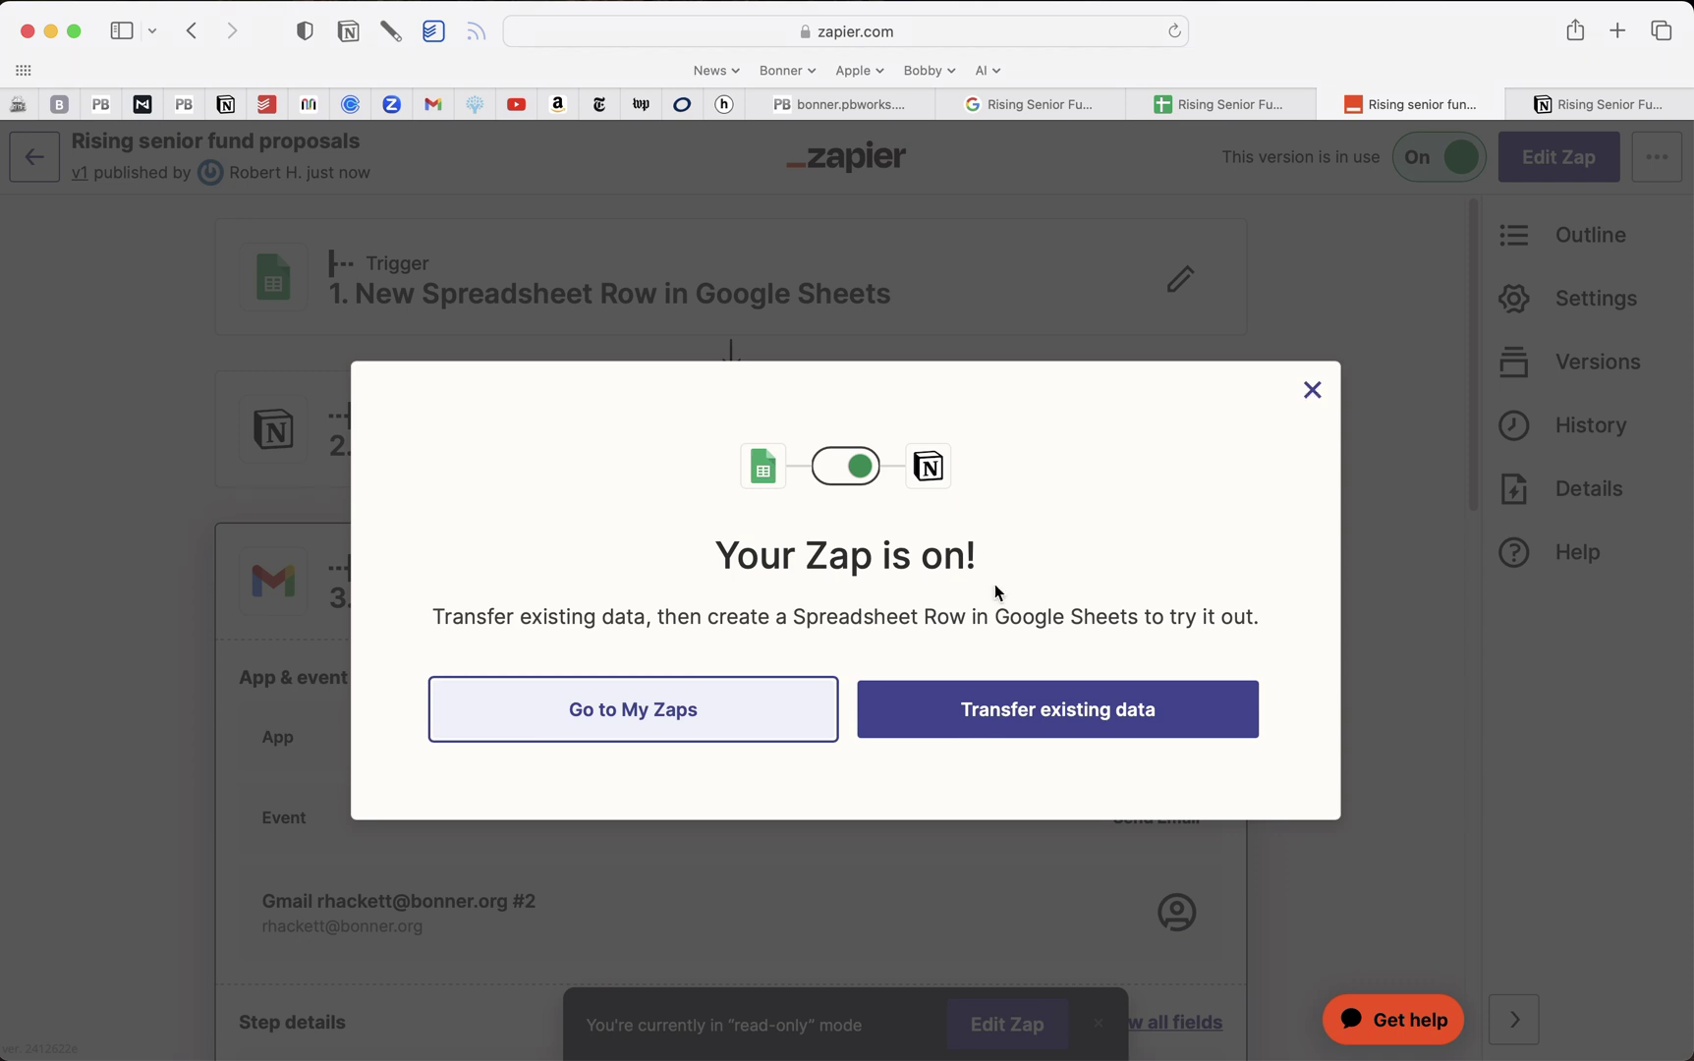
{"action": "left_click", "coordinate": [1314, 393]}
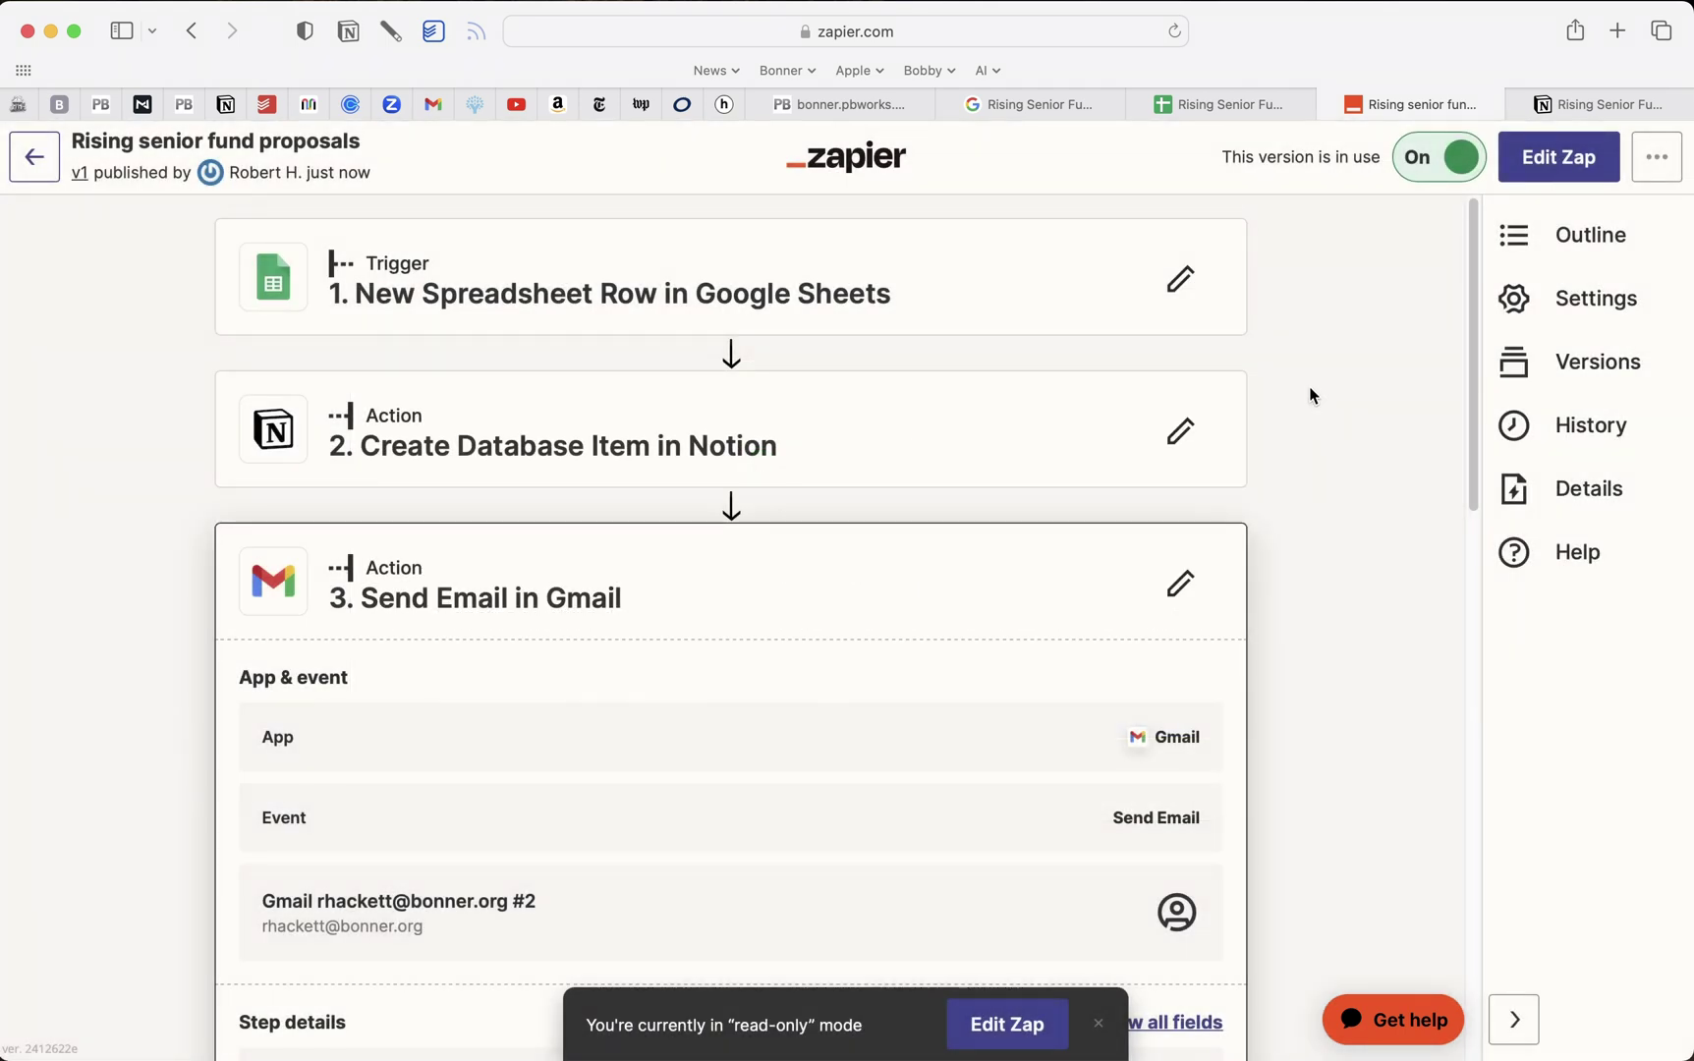
{"action": "left_click", "coordinate": [1202, 108]}
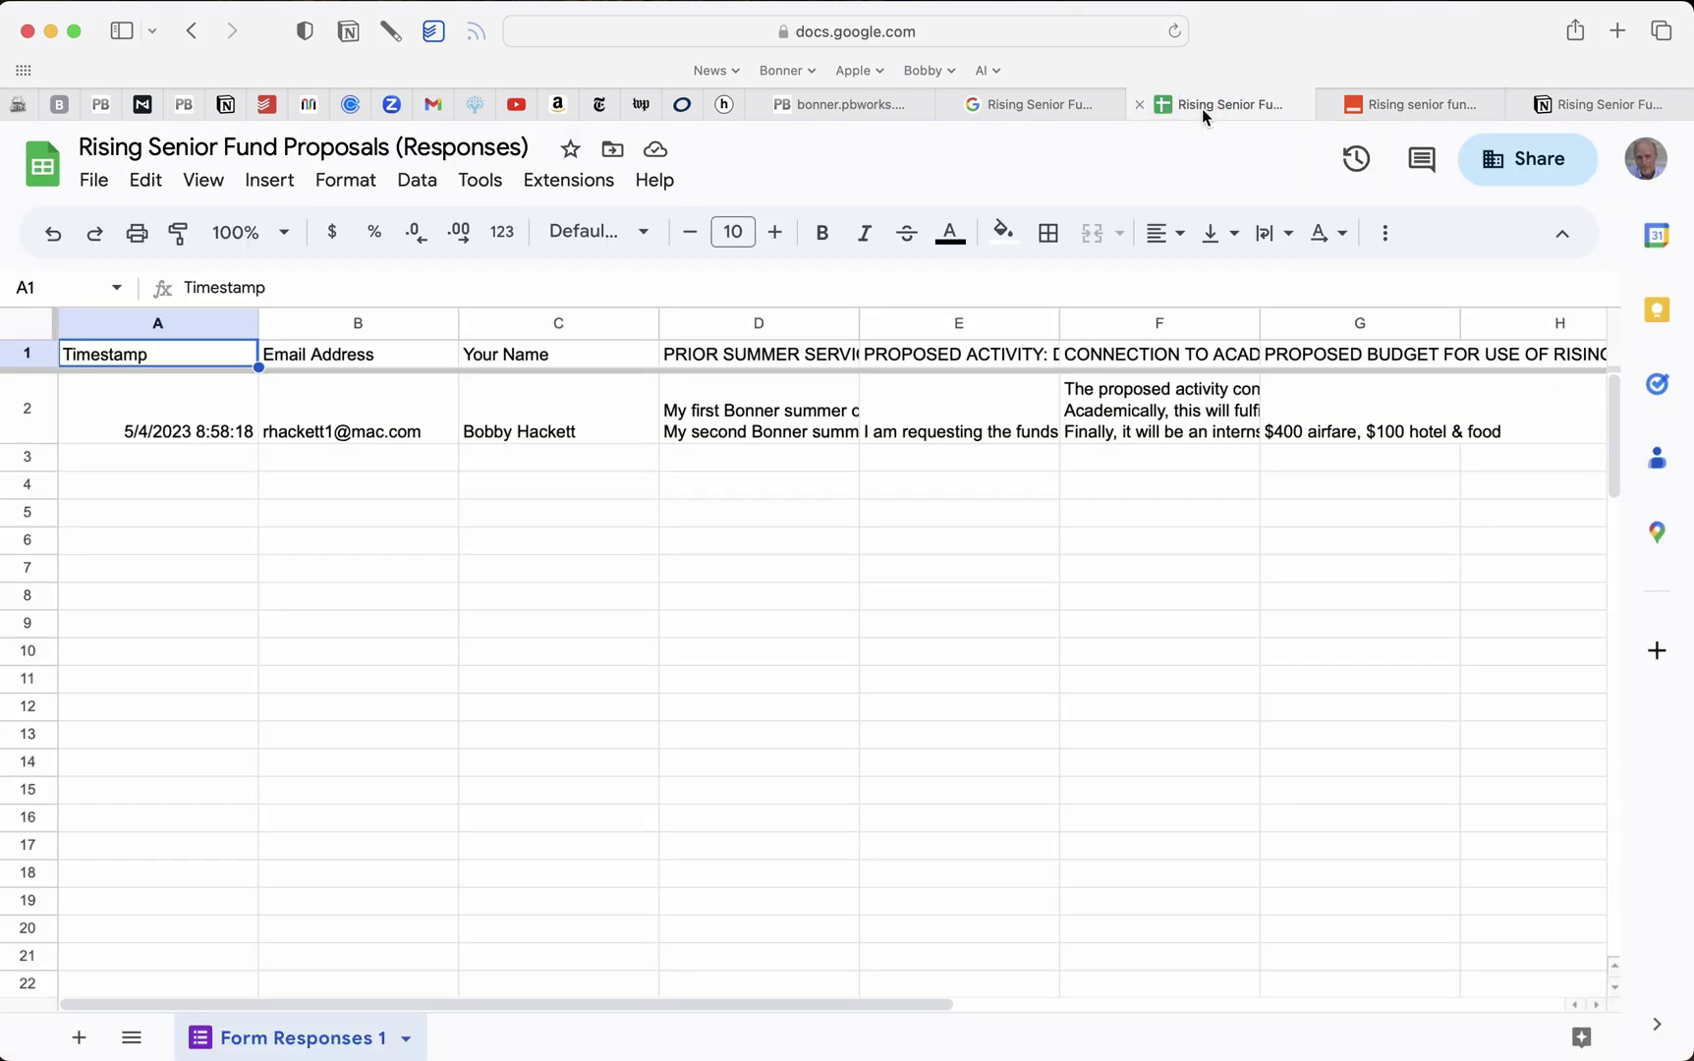
Pan the Mural board across the email confirmation and staff review steps, then return to Notion Funding
{"action": "left_click", "coordinate": [309, 104]}
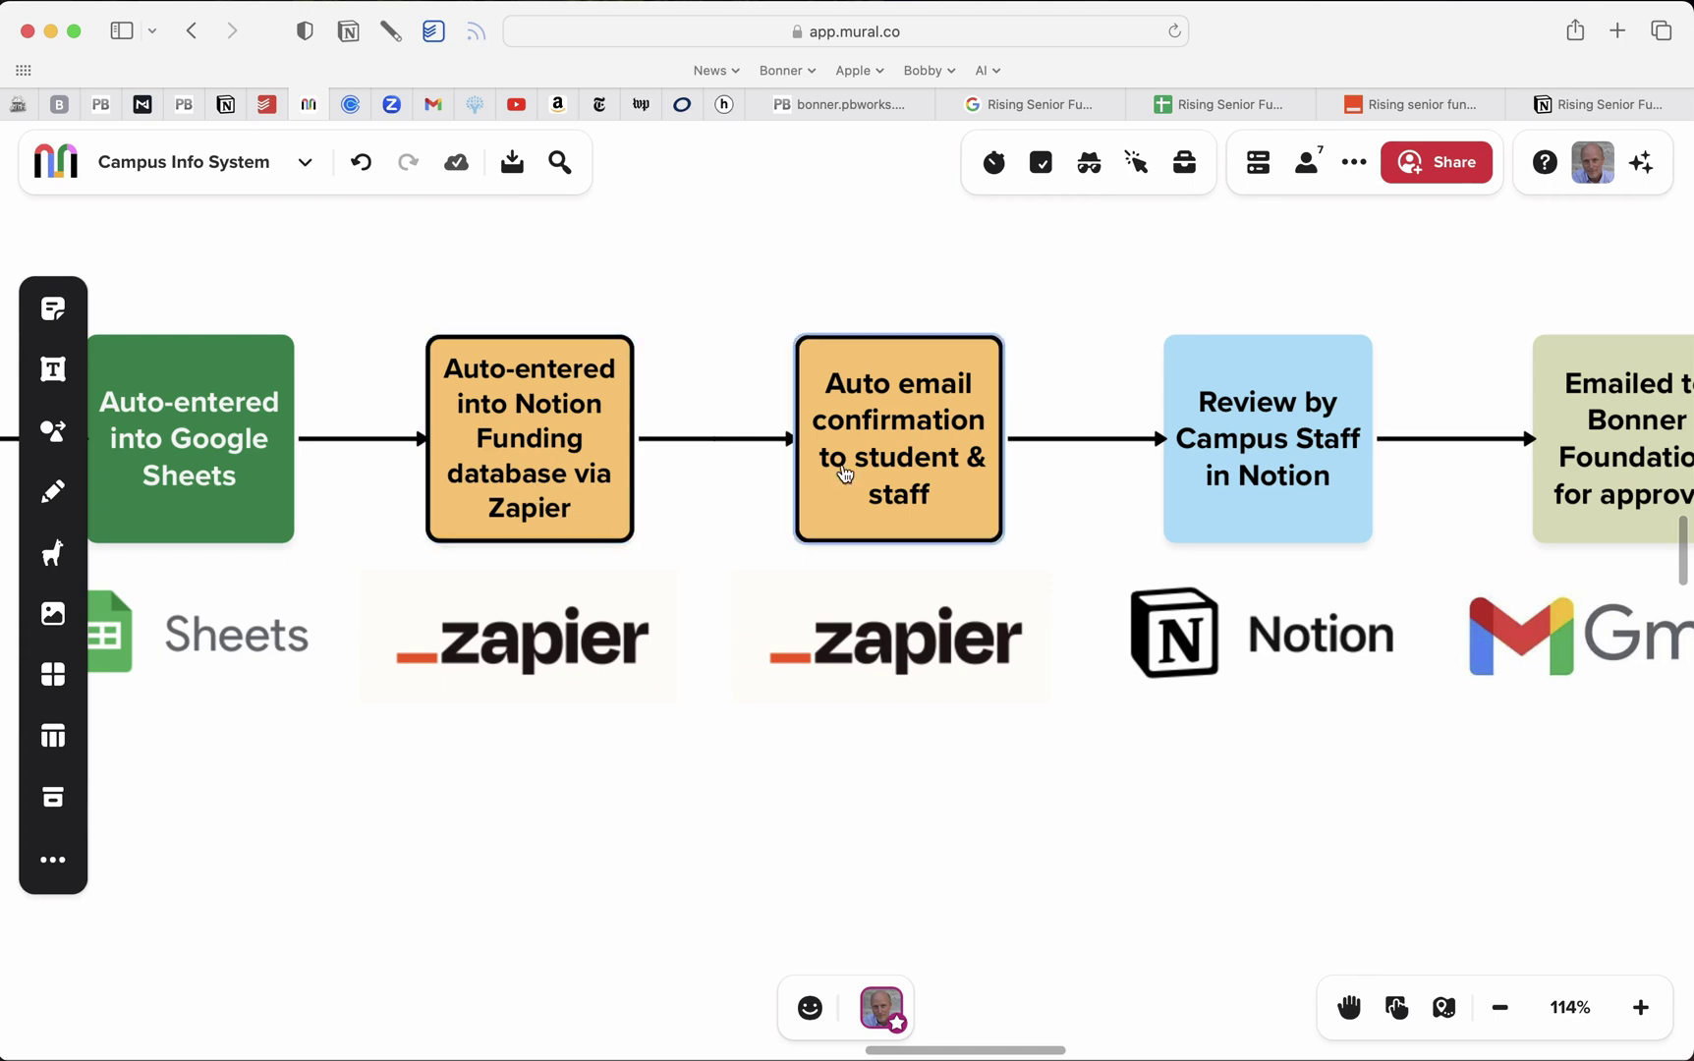
{"action": "scroll", "coordinate": [841, 486], "scroll_direction": "right", "scroll_amount": 5}
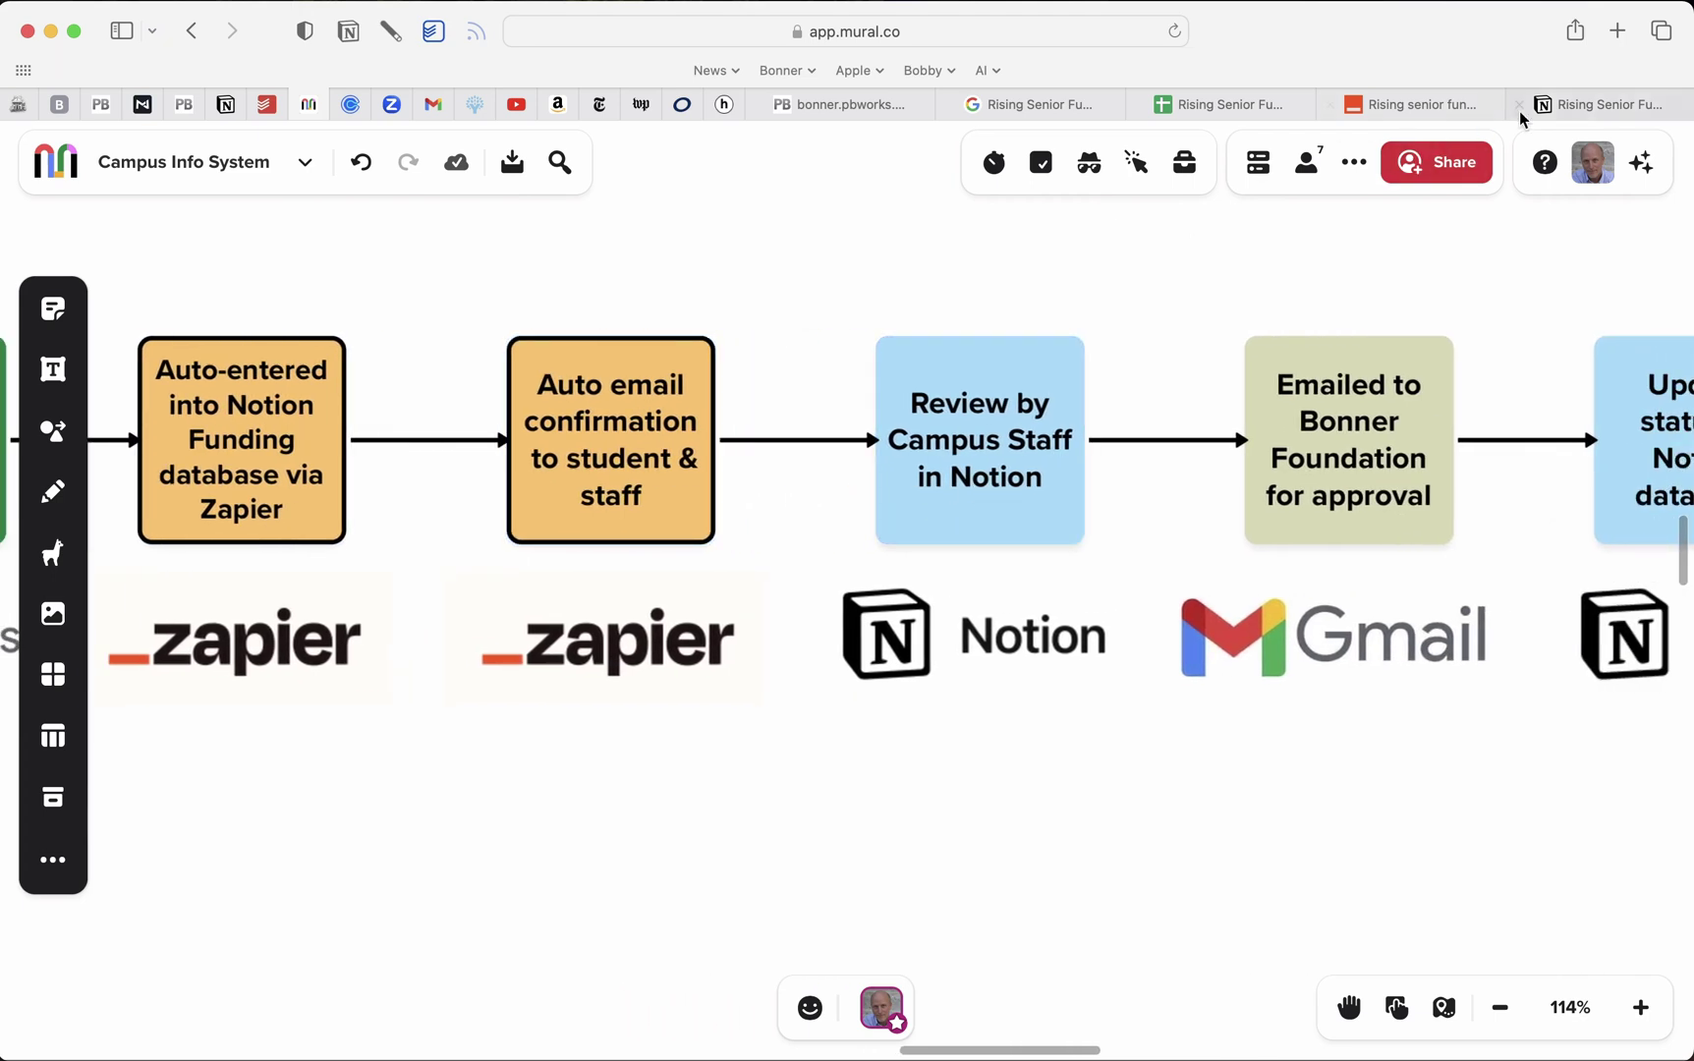
{"action": "left_click", "coordinate": [1569, 110]}
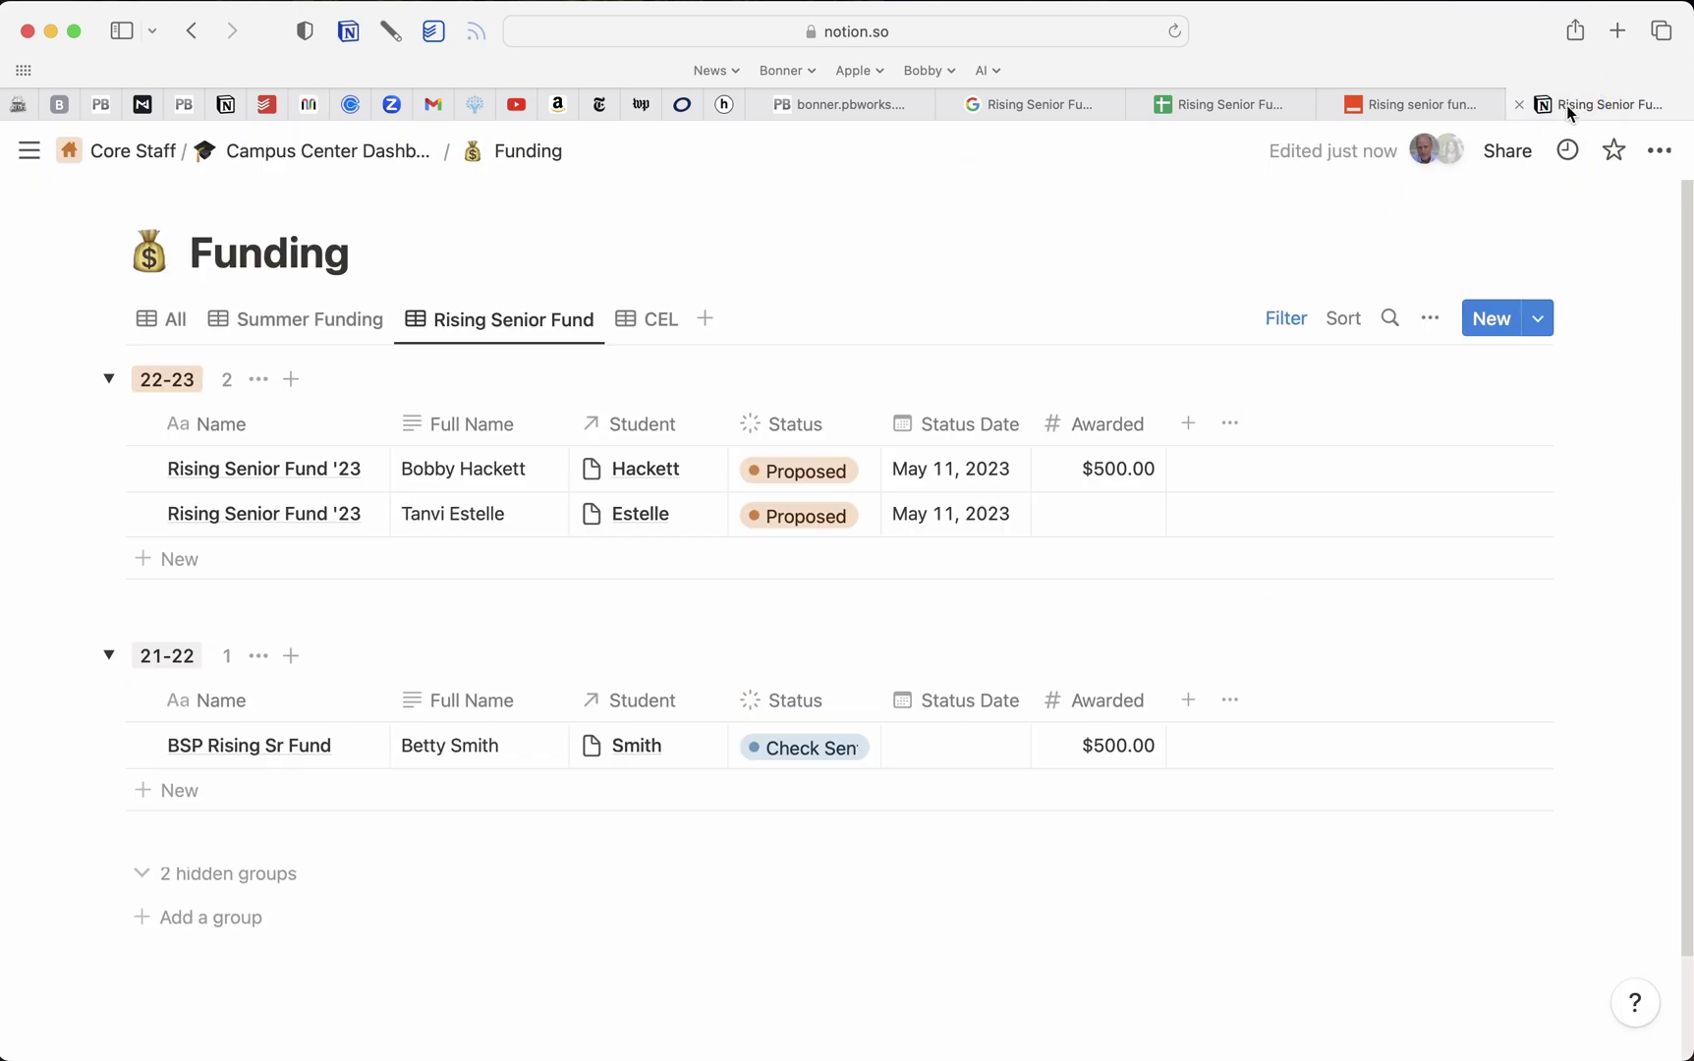
Set both 22-23 proposals' Status from Proposed to In Review, correcting the first one
{"action": "left_click", "coordinate": [845, 471]}
{"action": "left_click", "coordinate": [807, 692]}
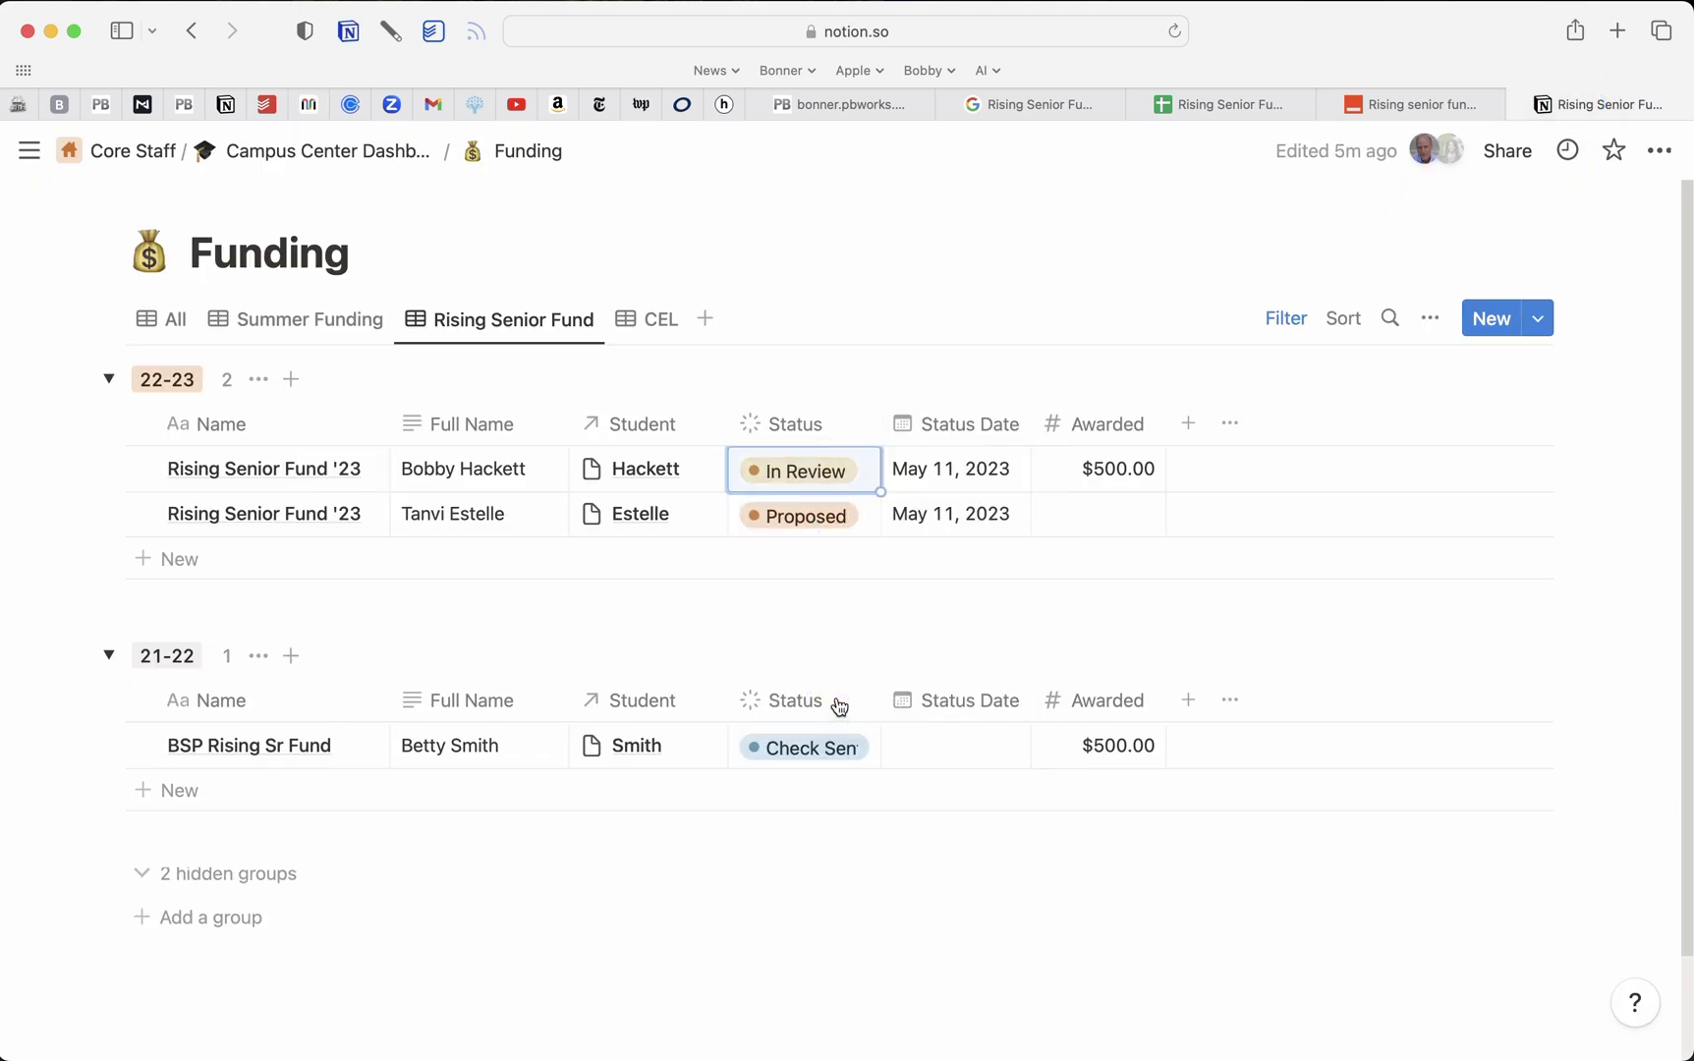
{"action": "left_click", "coordinate": [842, 521]}
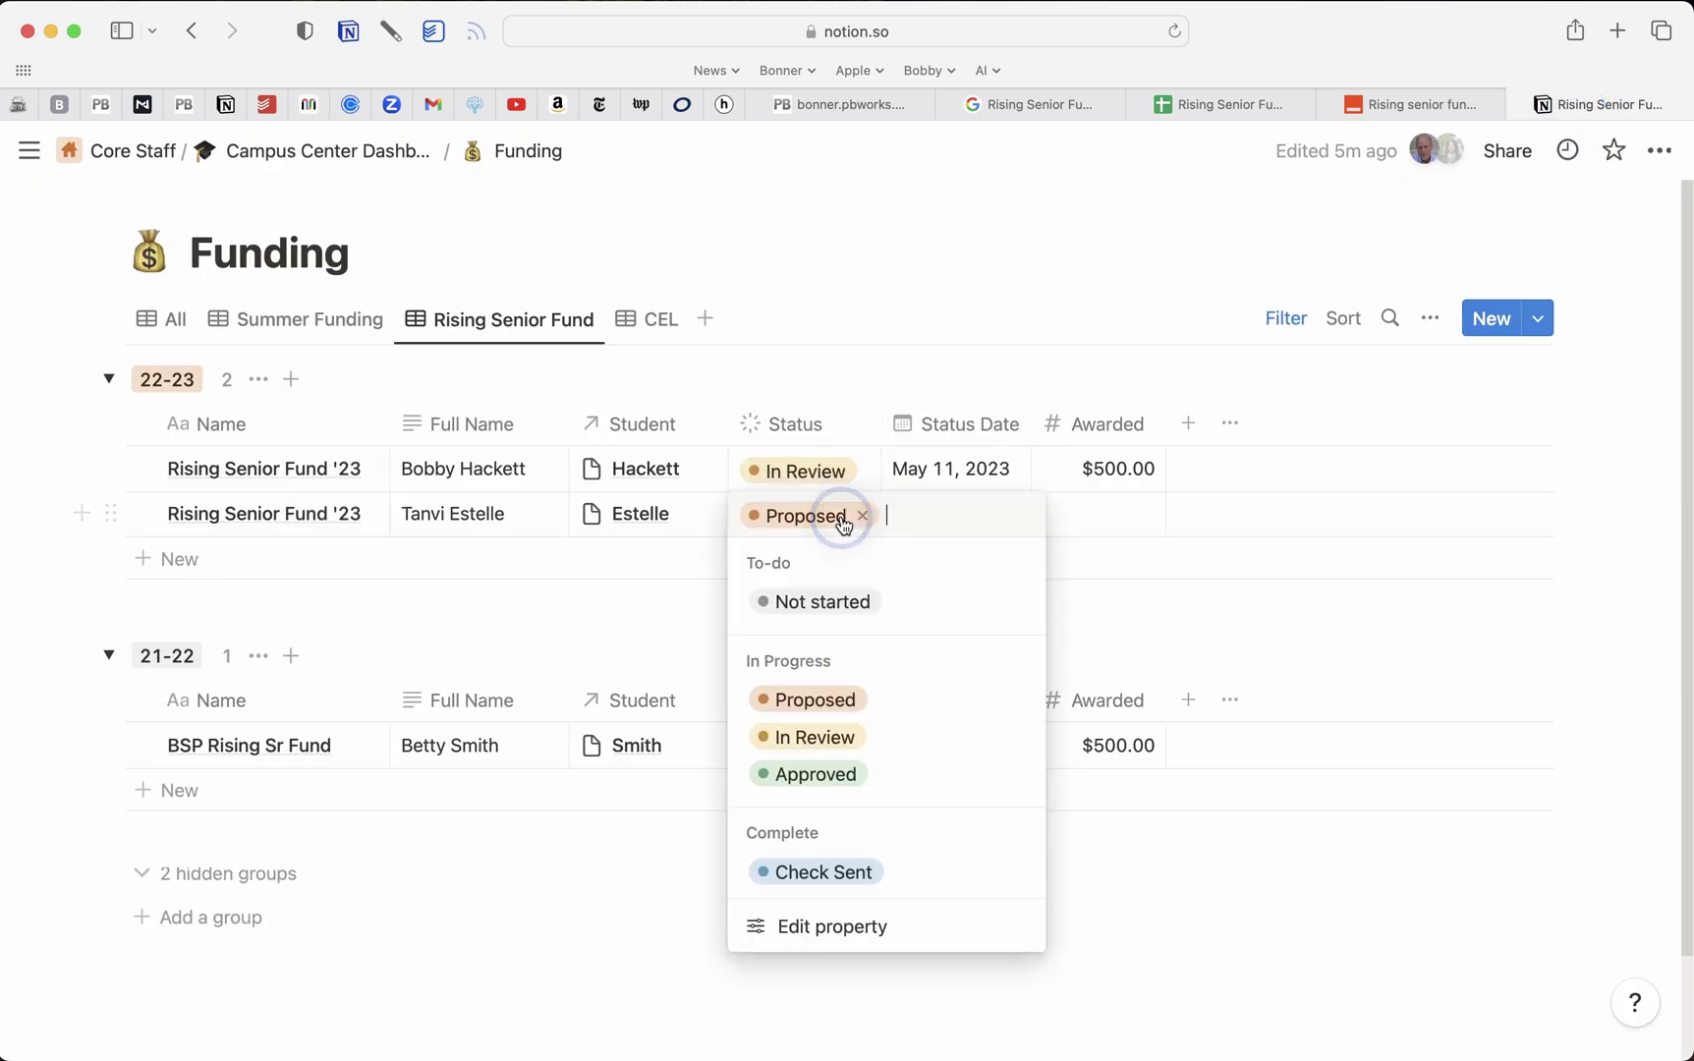
{"action": "left_click", "coordinate": [820, 736]}
{"action": "left_click", "coordinate": [863, 472]}
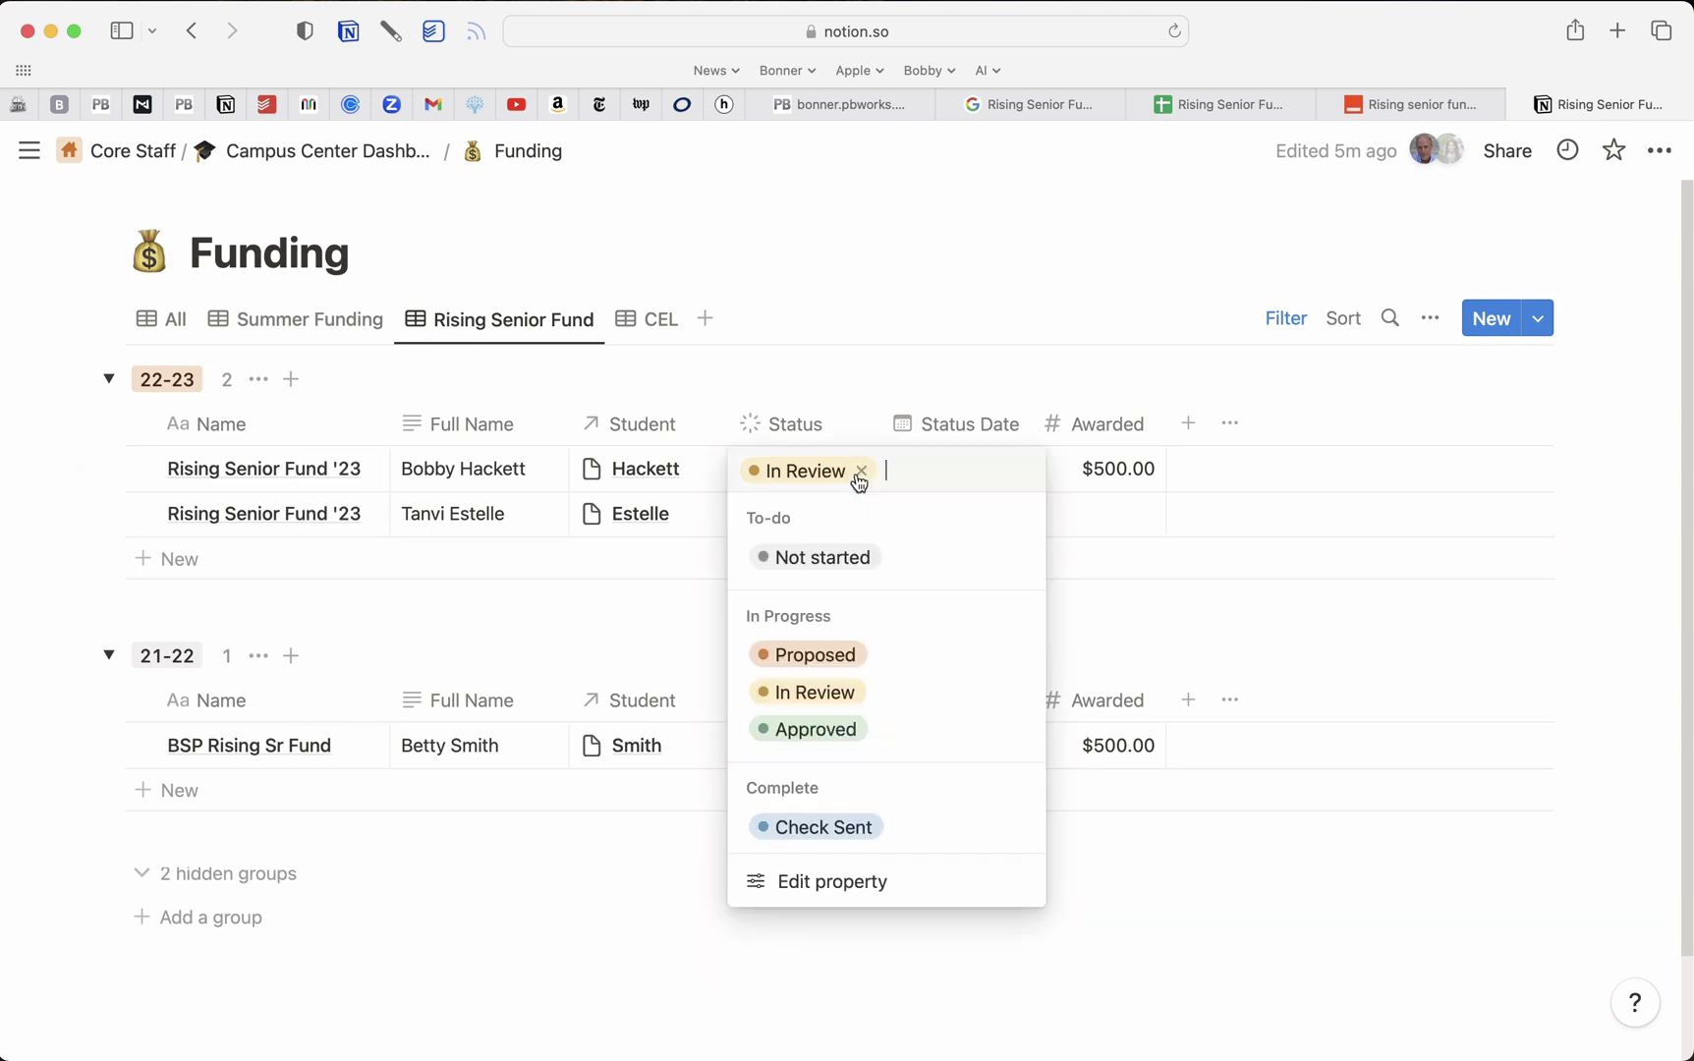
{"action": "left_click", "coordinate": [851, 668]}
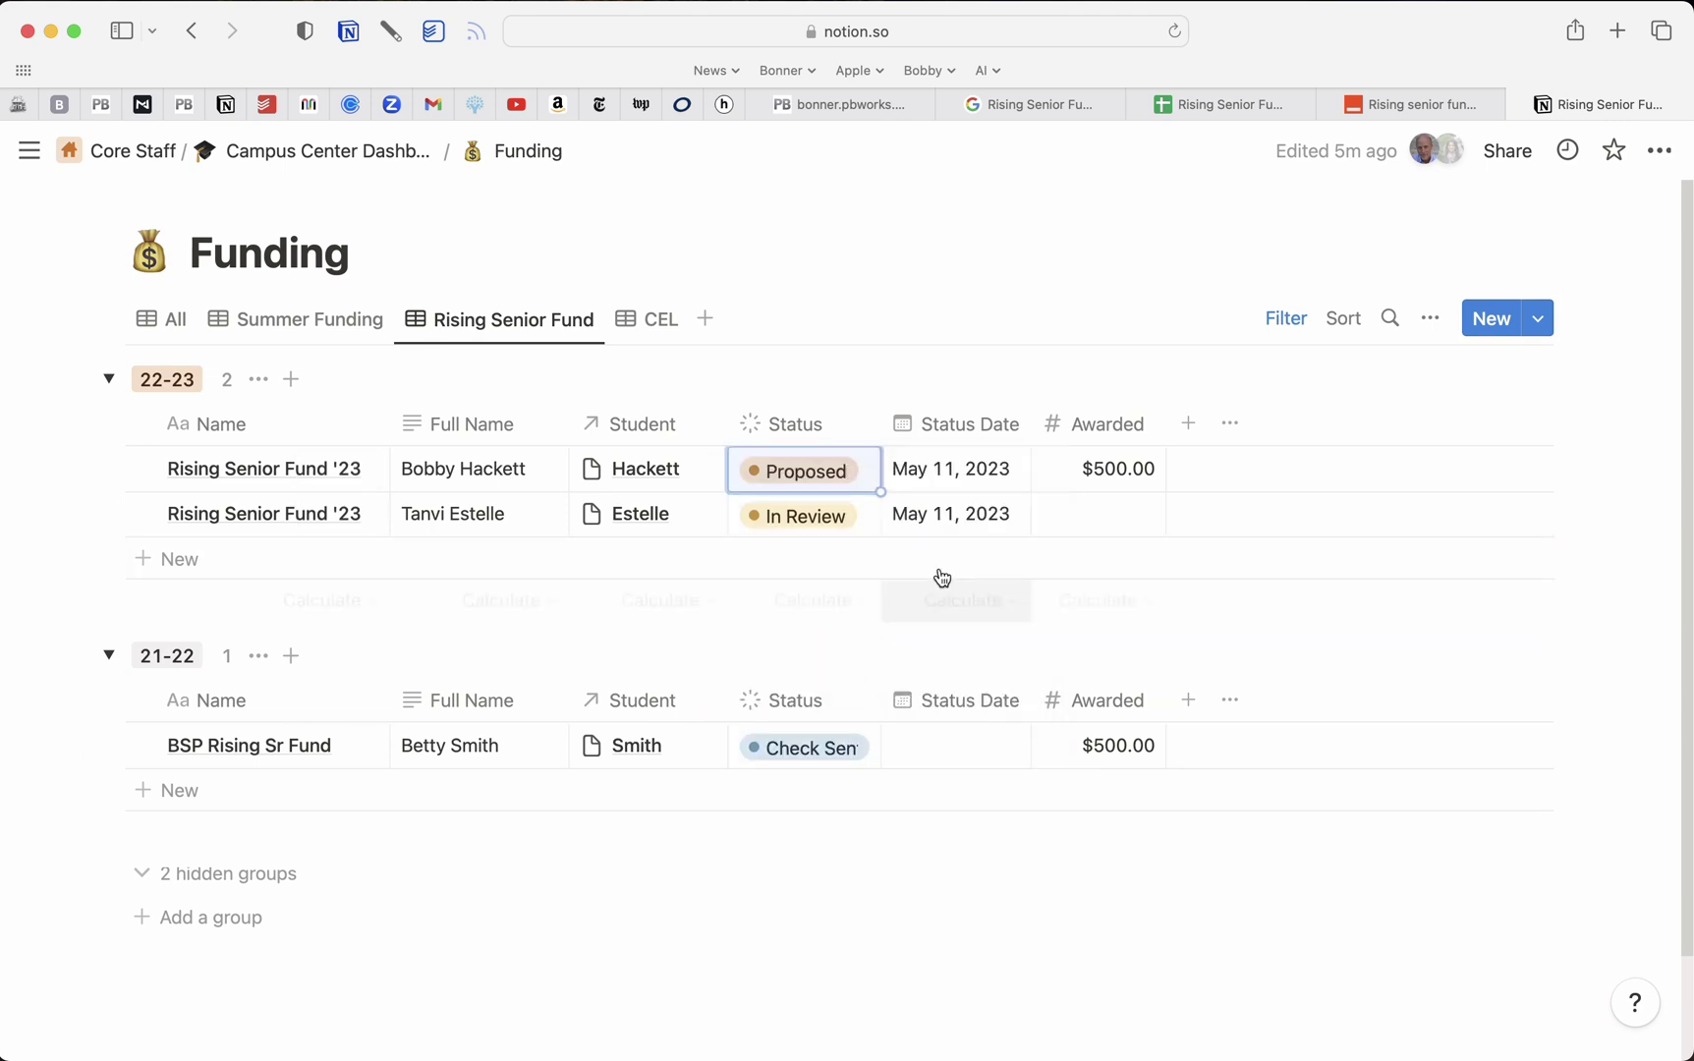
{"action": "left_click", "coordinate": [857, 486]}
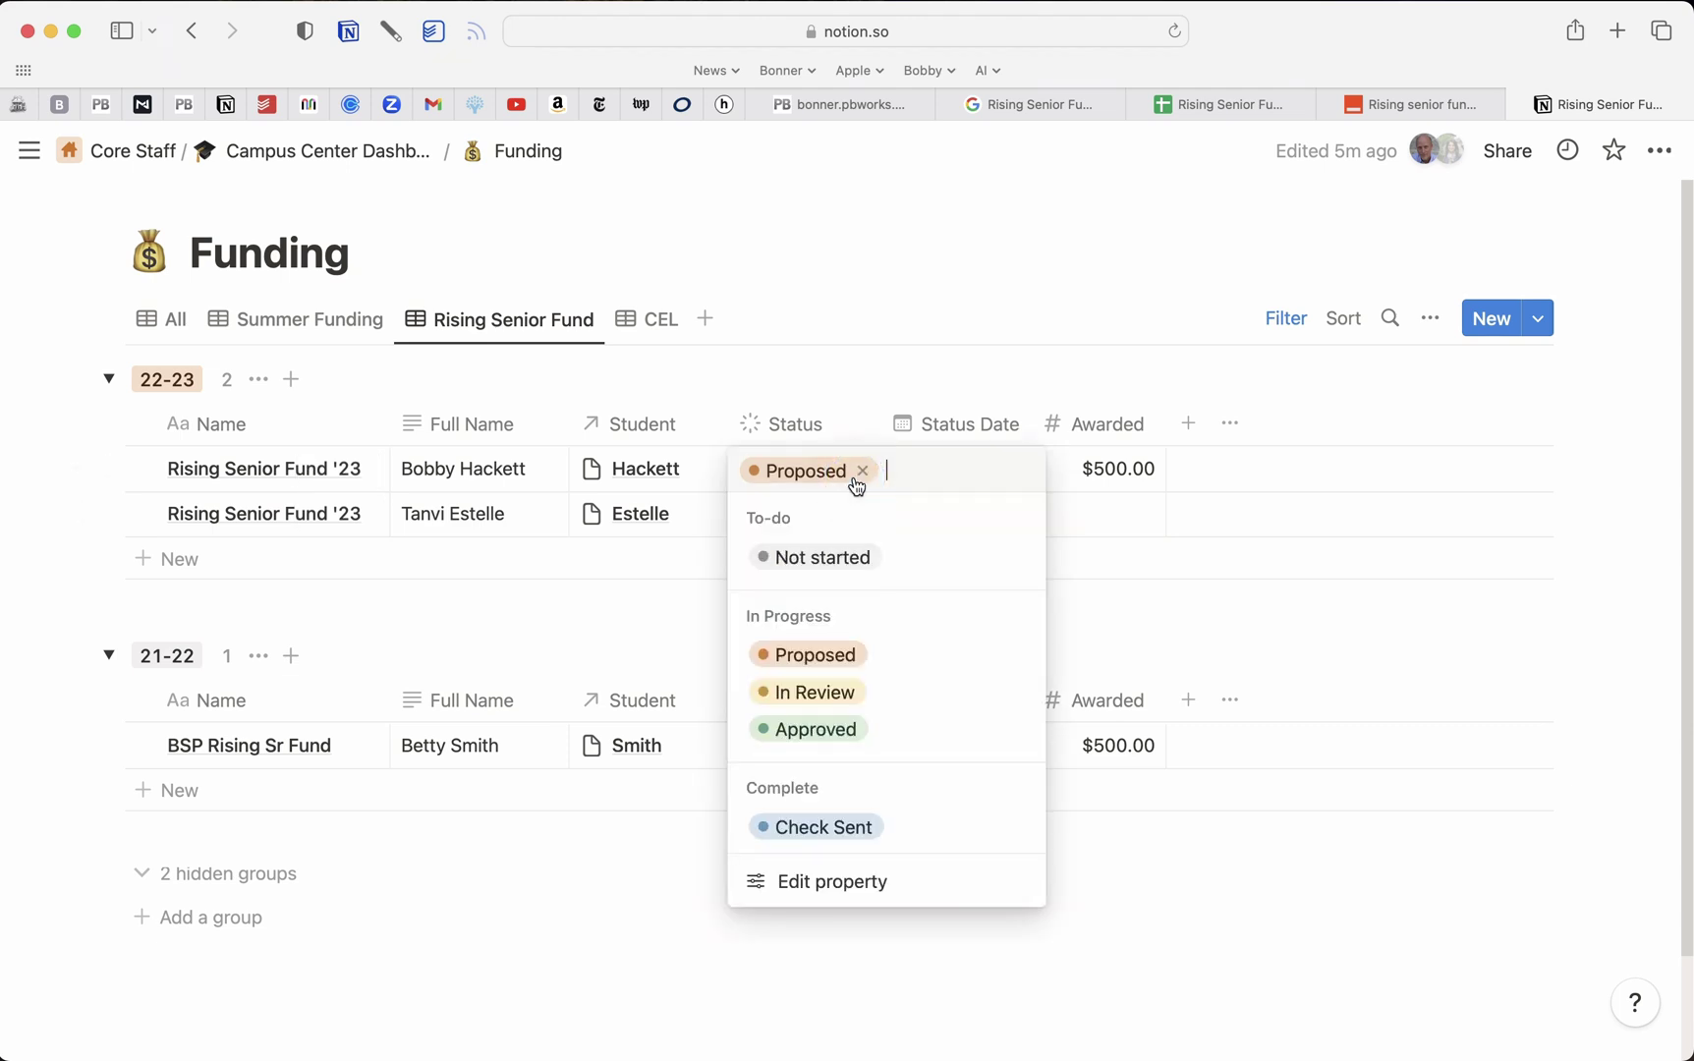
{"action": "left_click", "coordinate": [841, 698]}
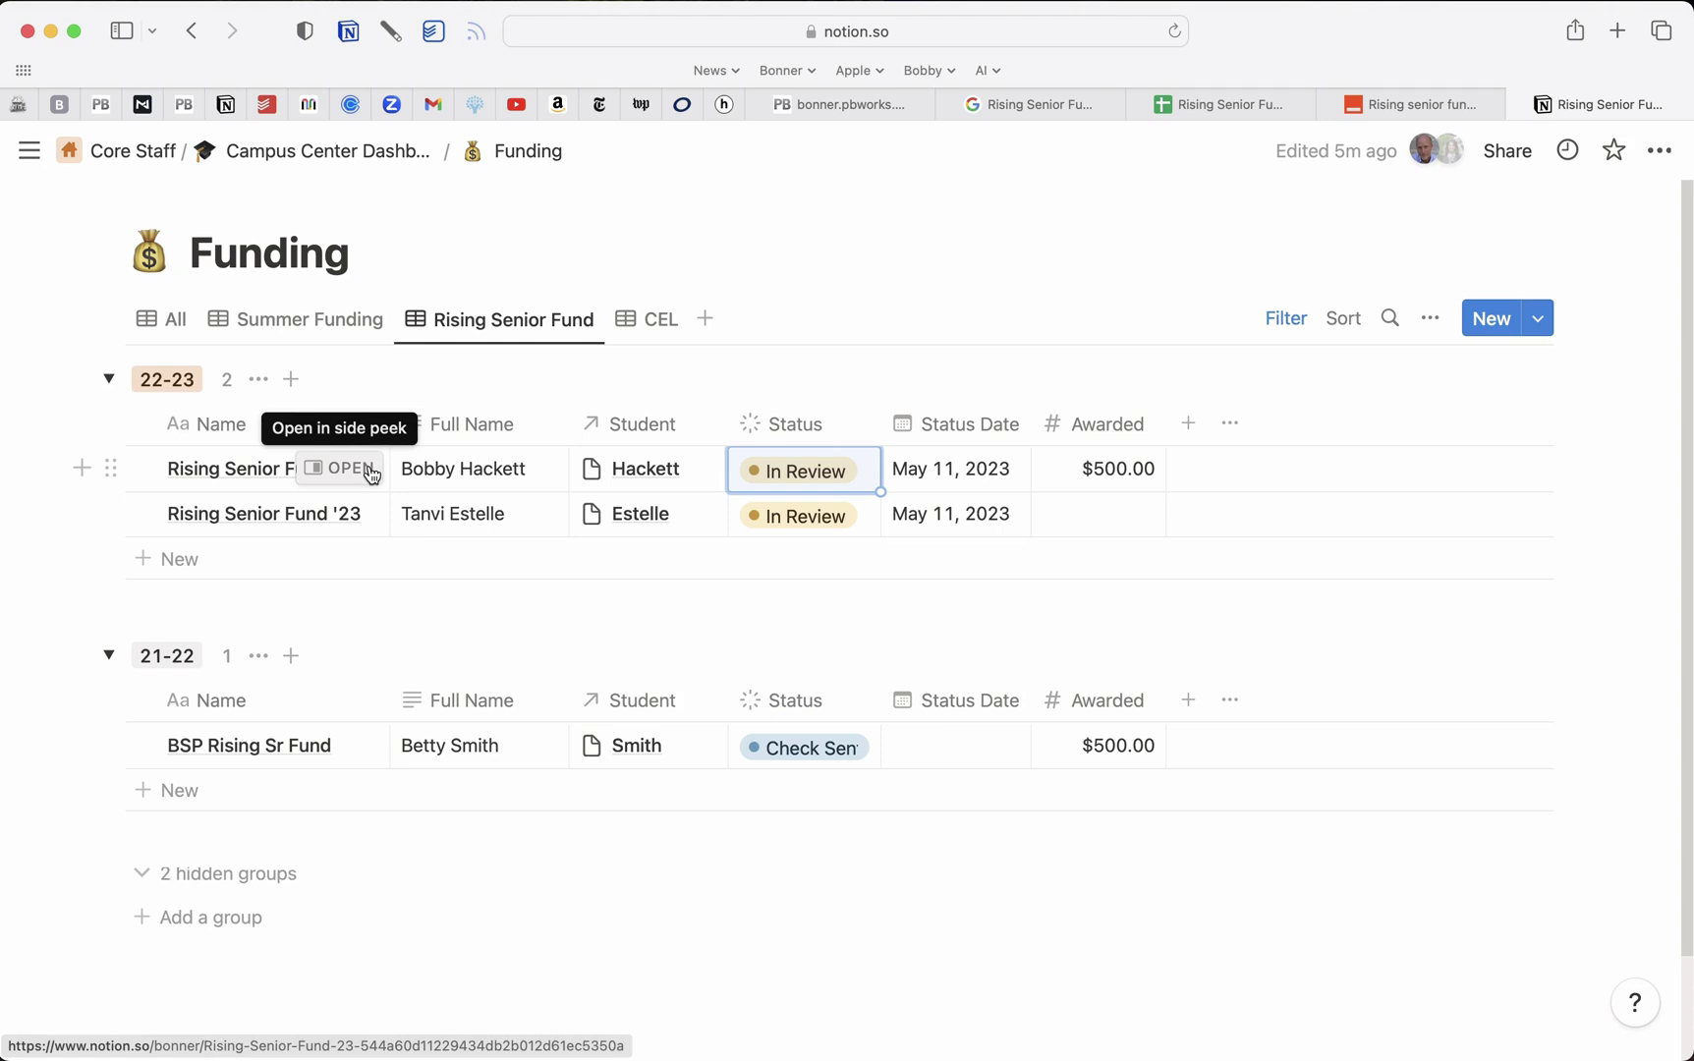
Glance at the responses spreadsheet and published zap, then return to the Notion Funding database
{"action": "left_click", "coordinate": [1214, 106]}
{"action": "left_click", "coordinate": [1405, 102]}
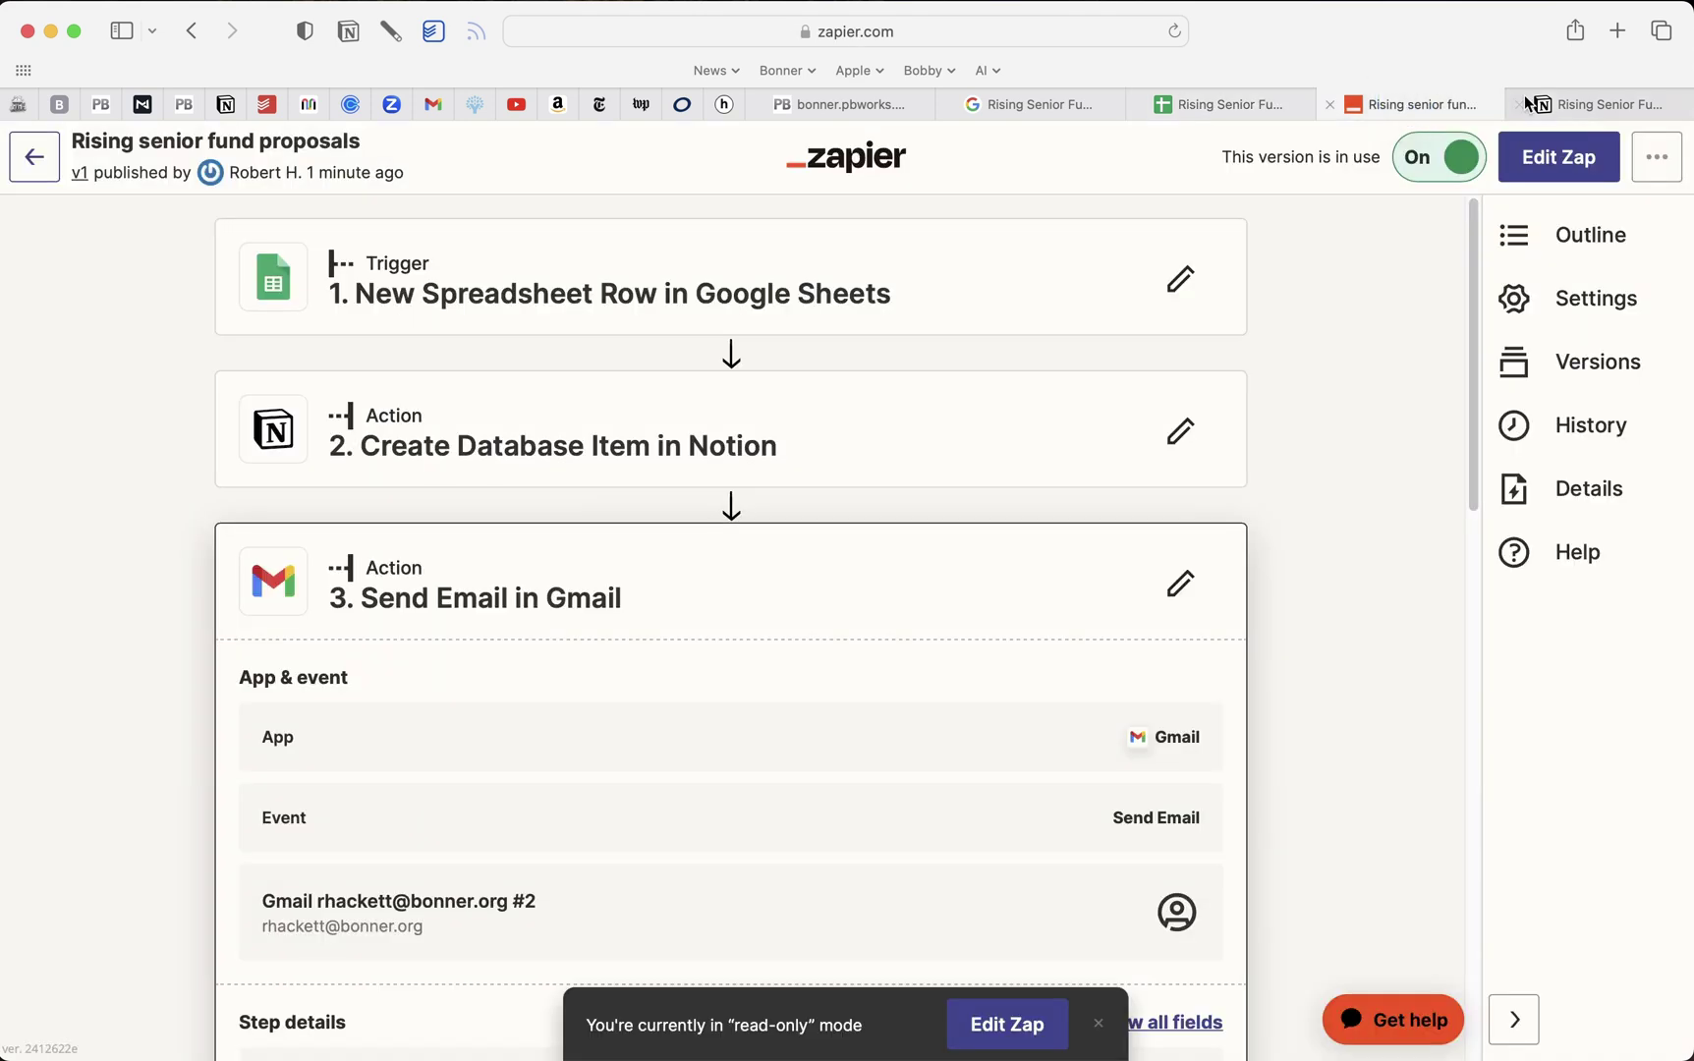
{"action": "left_click", "coordinate": [1586, 98]}
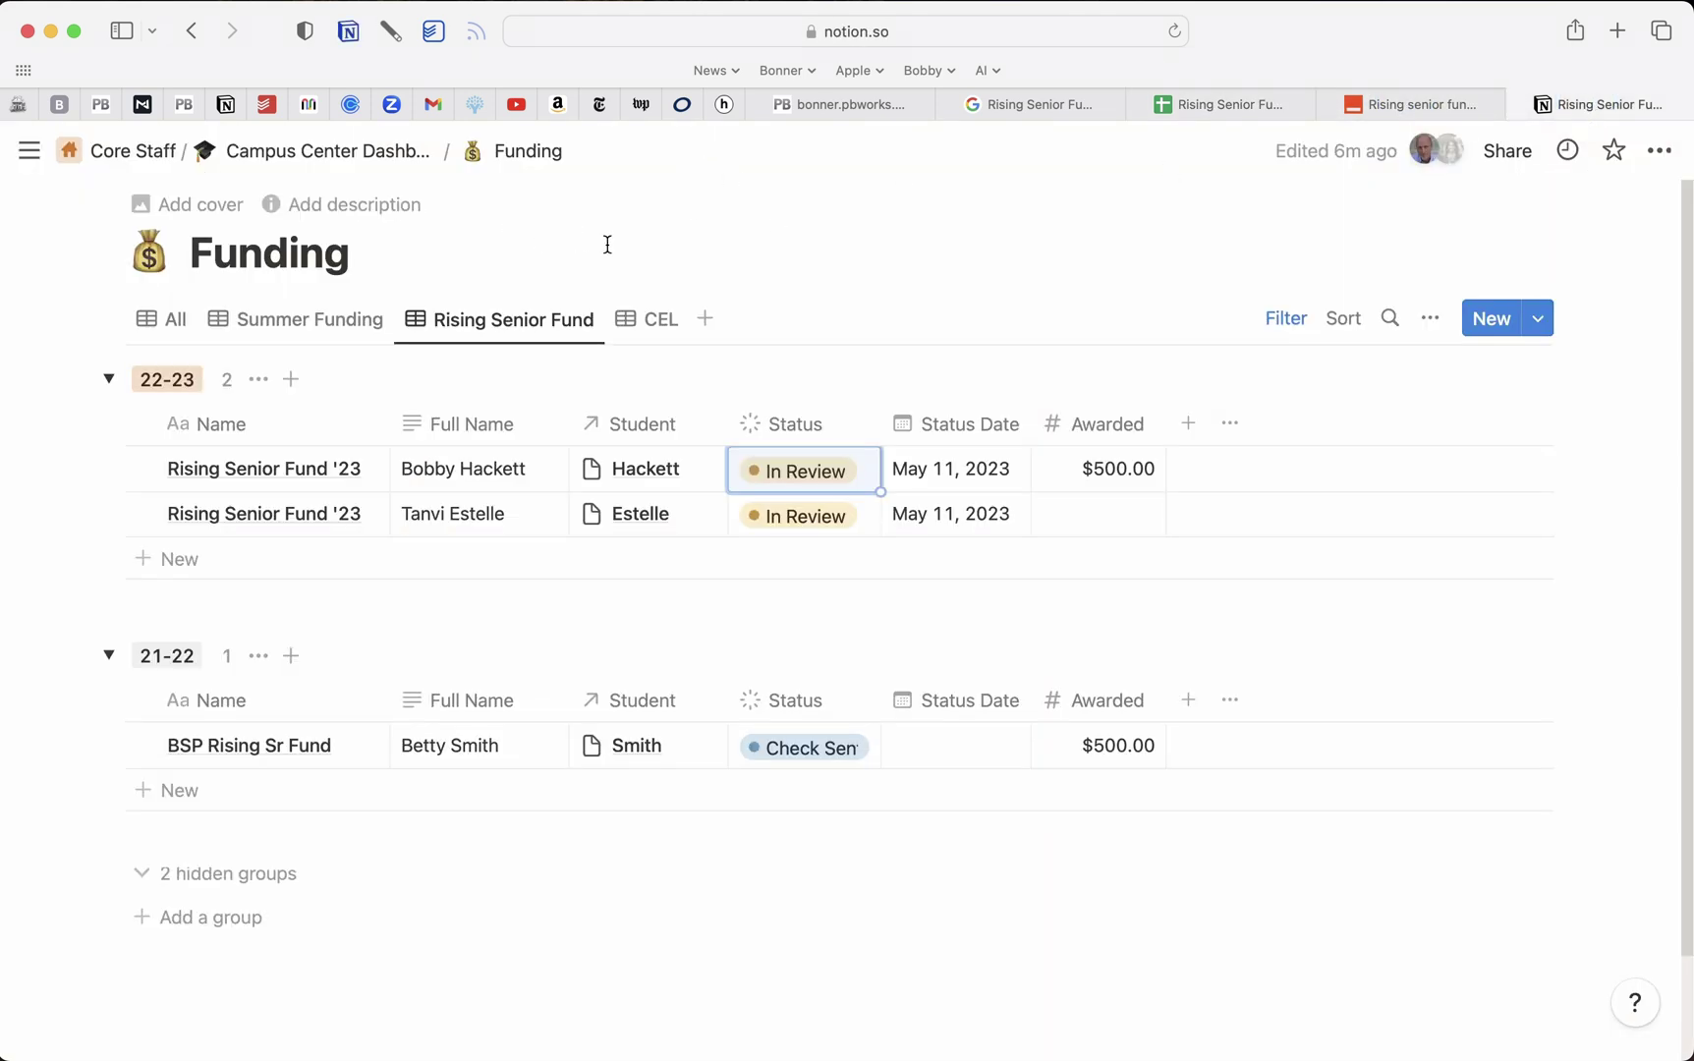
{"action": "key", "text": "super+Tab"}
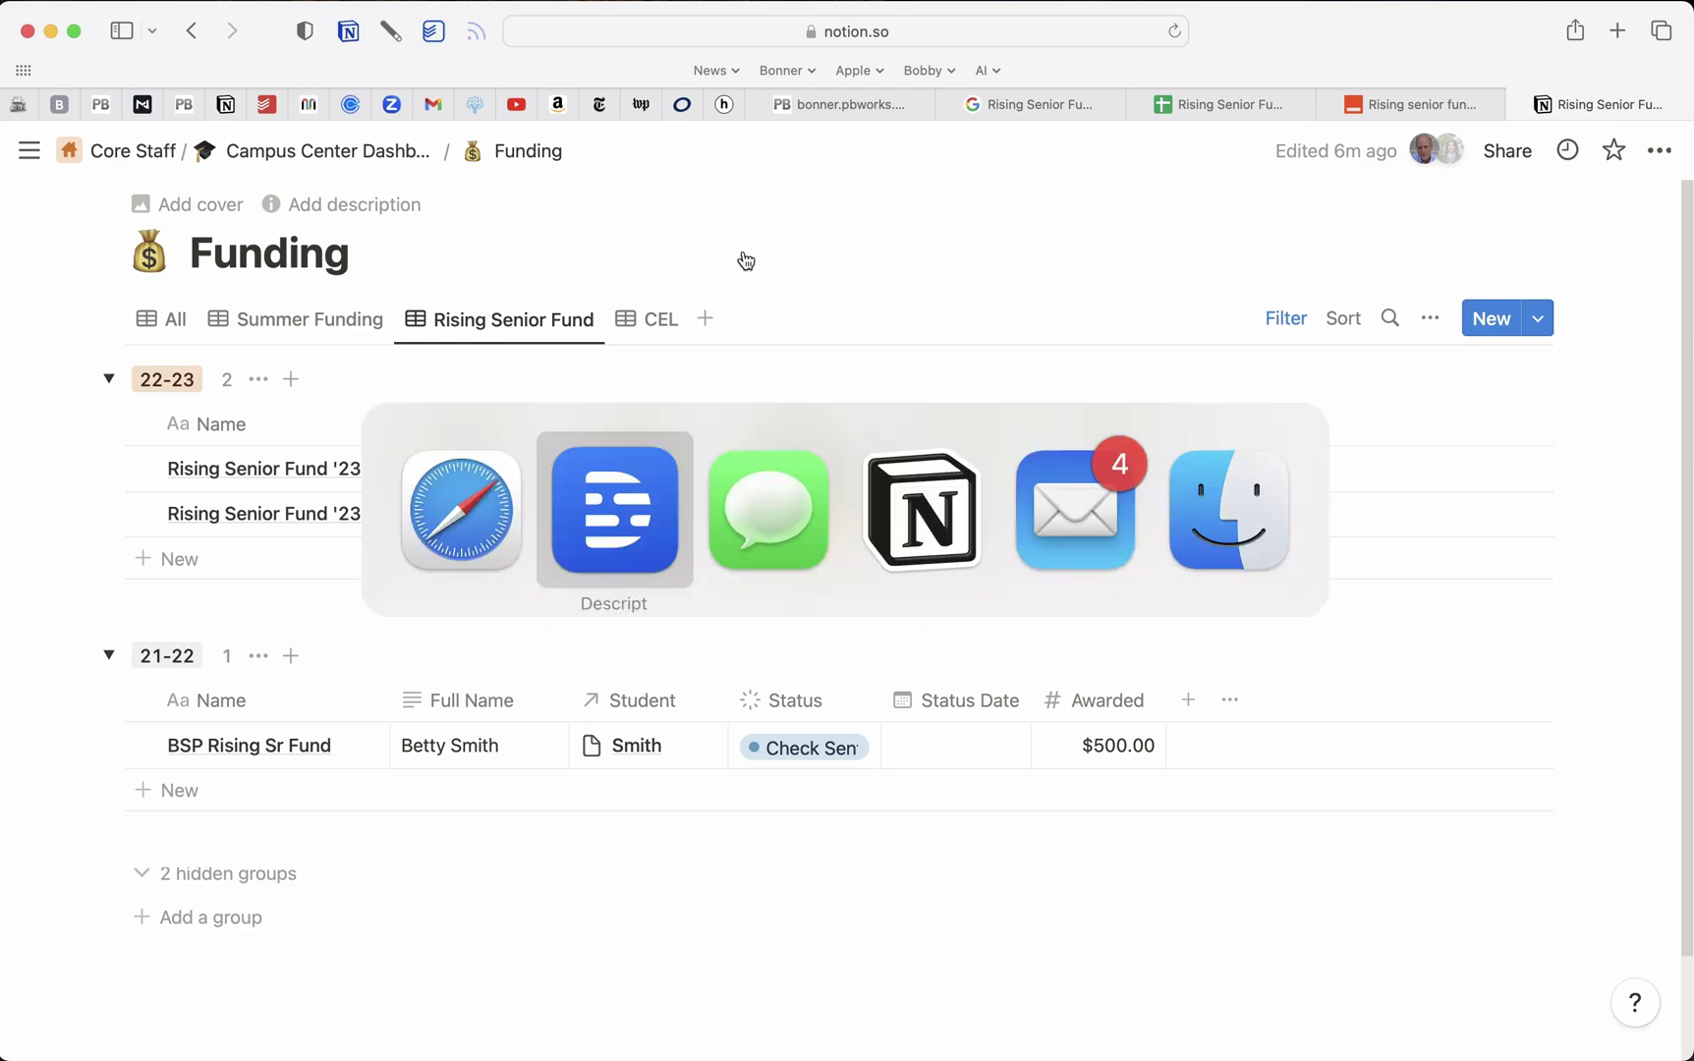